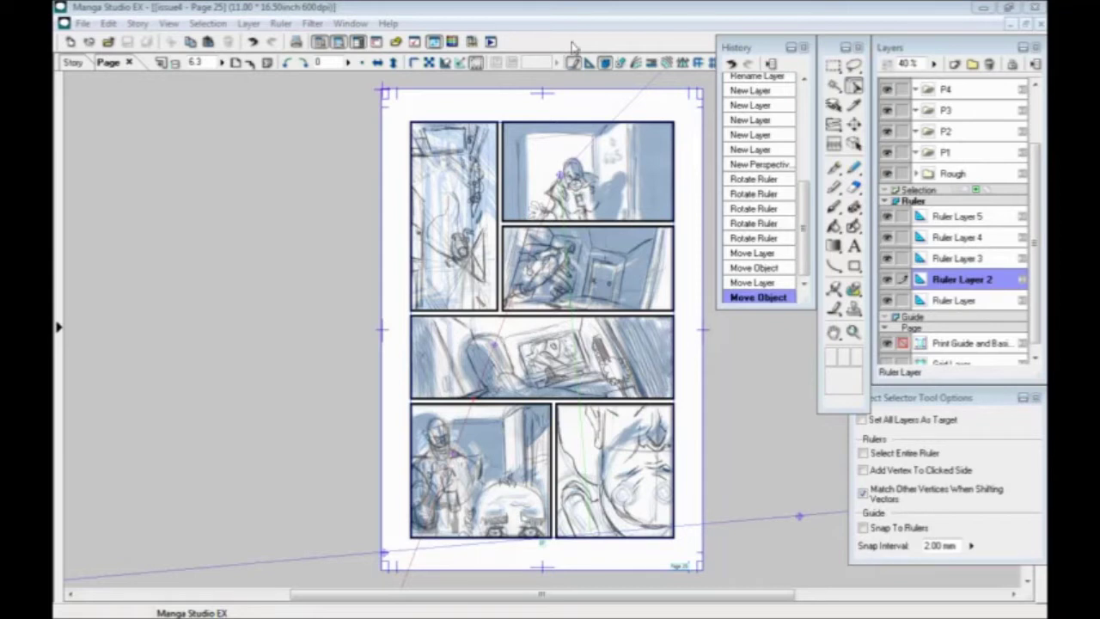
Step: Hide the Rough layer folder to see the perspective ruler alone, then show the sketch again
left_click(459, 12)
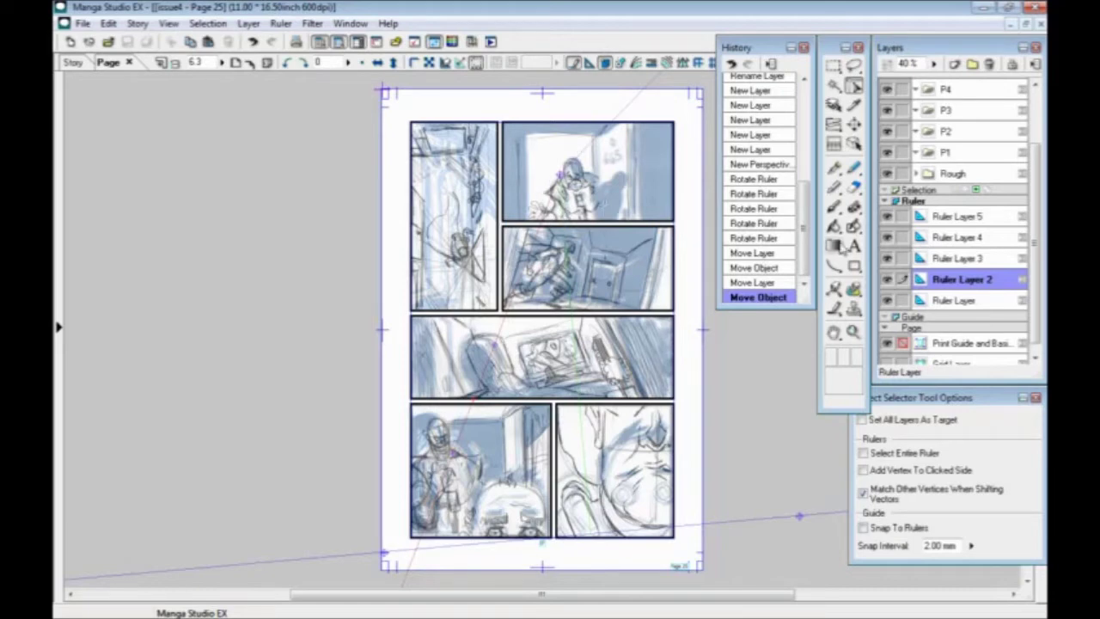
scroll(921, 202, "up", 5)
scroll(928, 188, "down", 5)
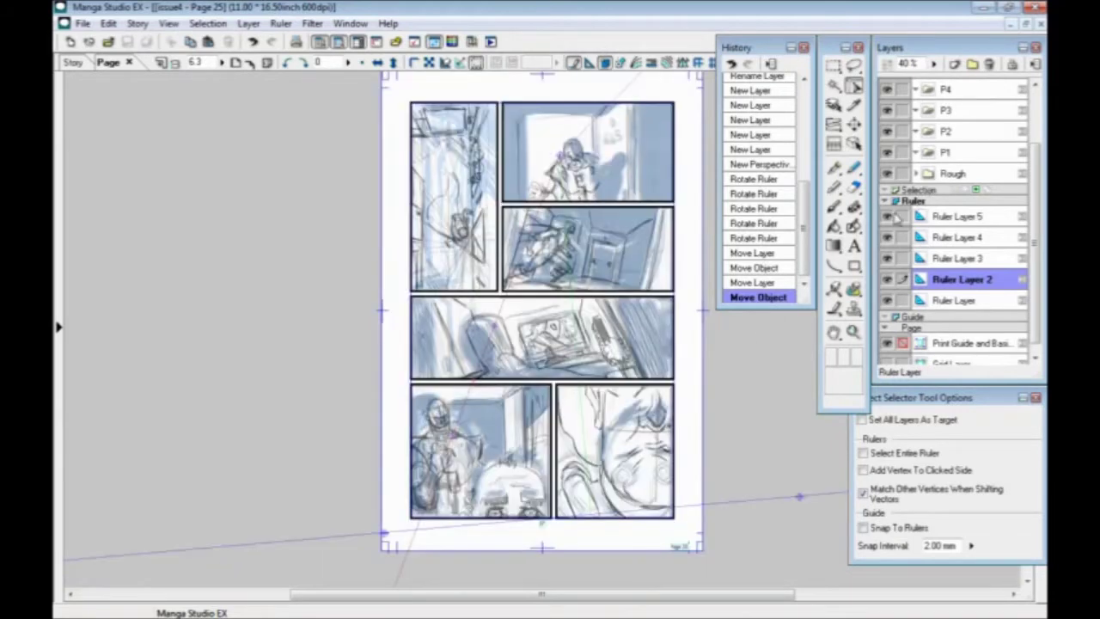
left_click(886, 173)
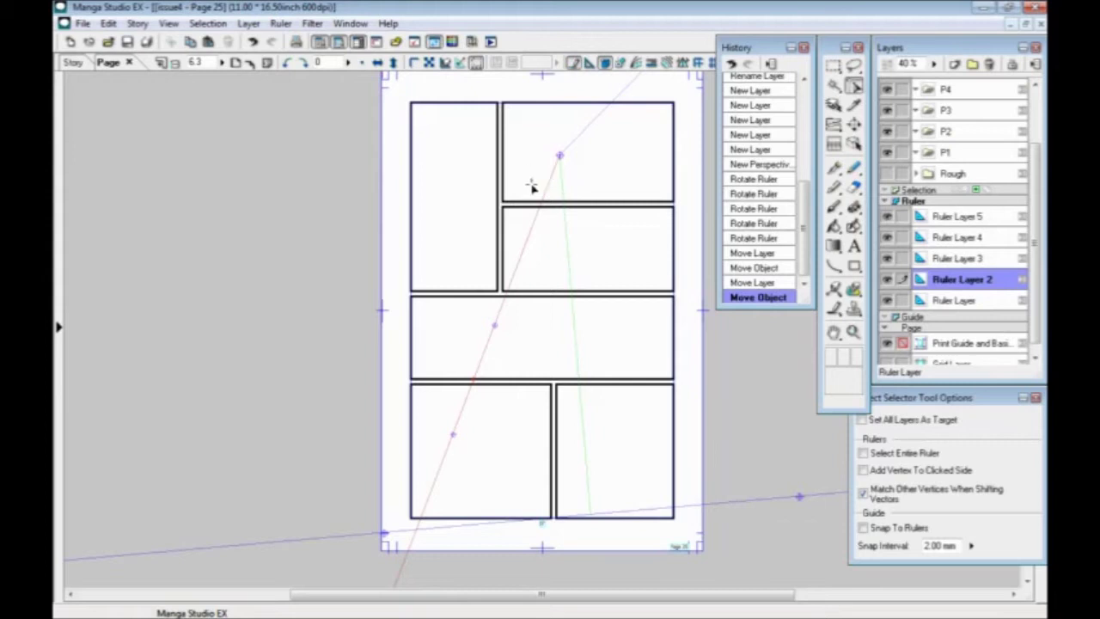
left_click(886, 173)
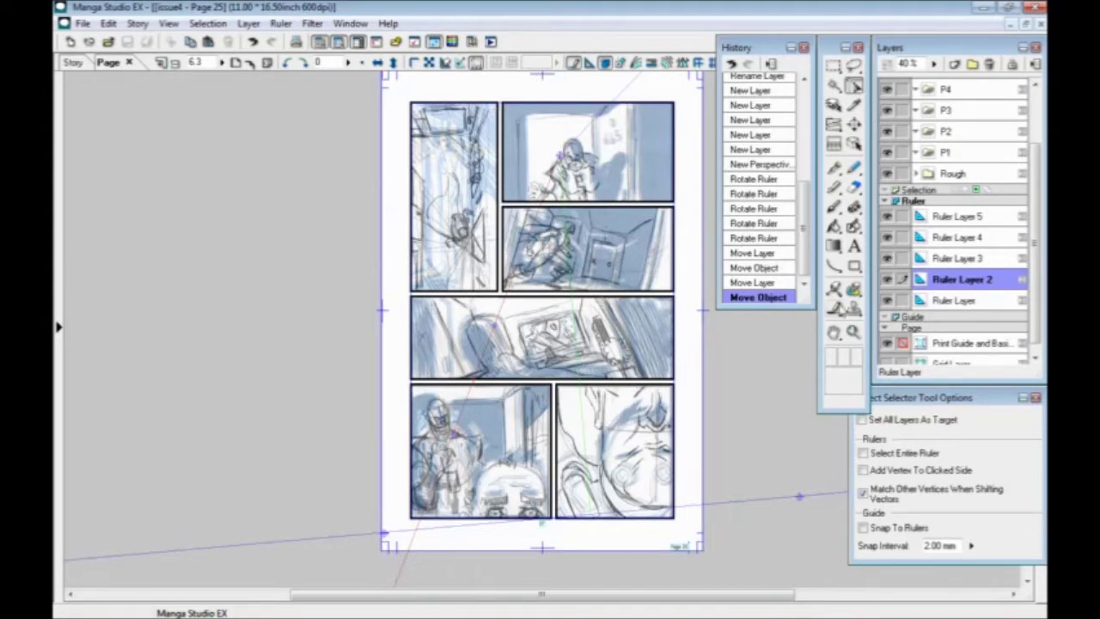
Step: Check which ruler the lowest ruler layer holds by toggling its visibility, and rename Ruler Layer 2 as p2
left_click(944, 300)
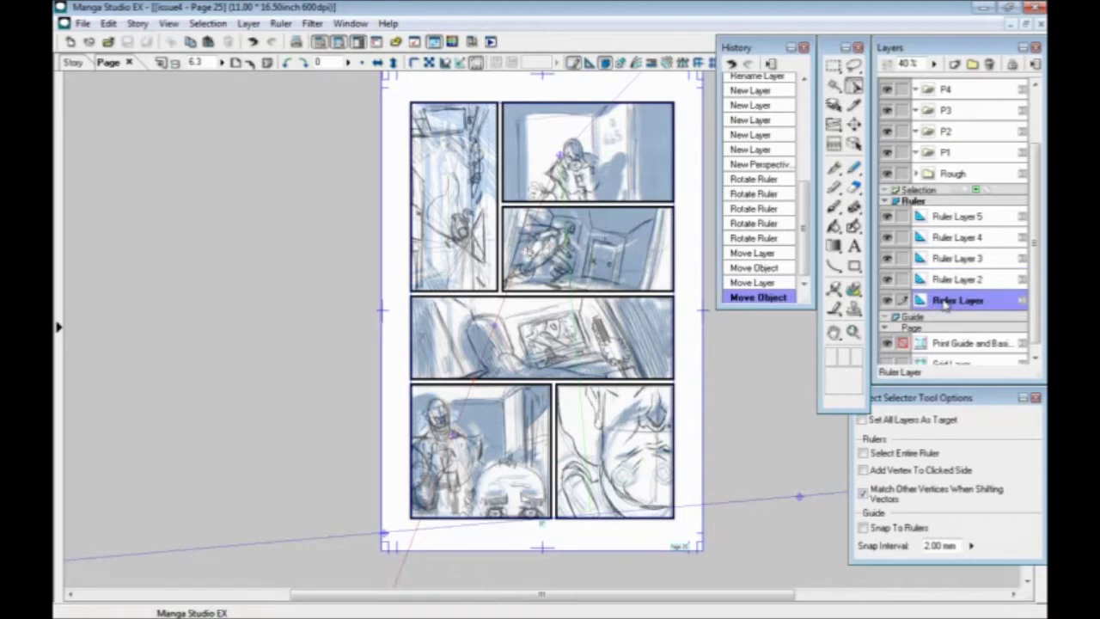
left_click(885, 301)
left_click(884, 300)
left_click(888, 281)
double_click(956, 279)
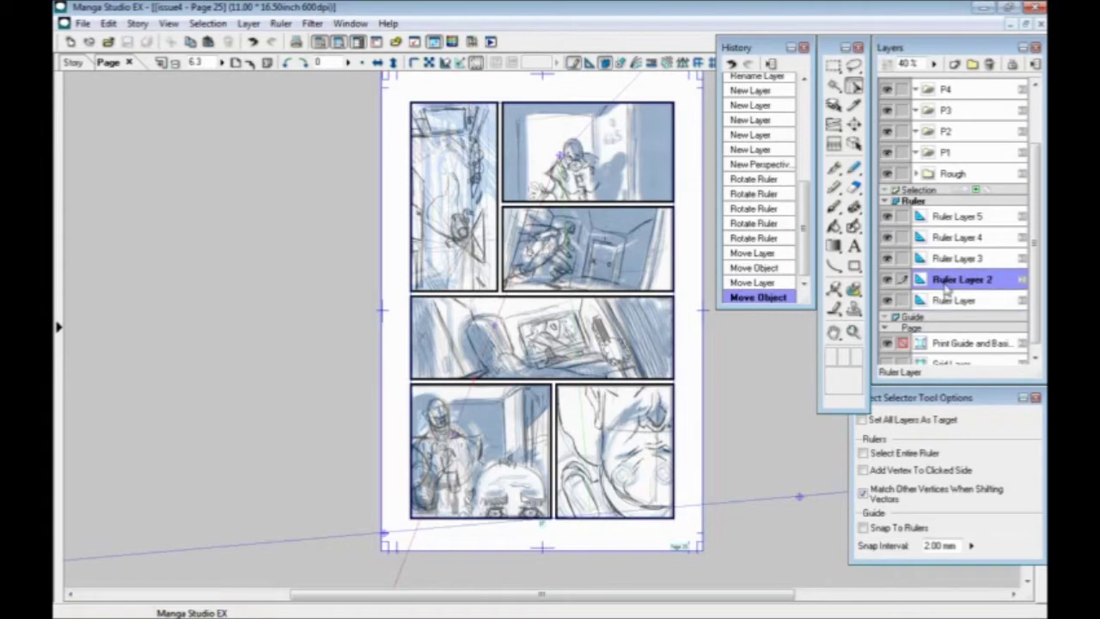
type("s")
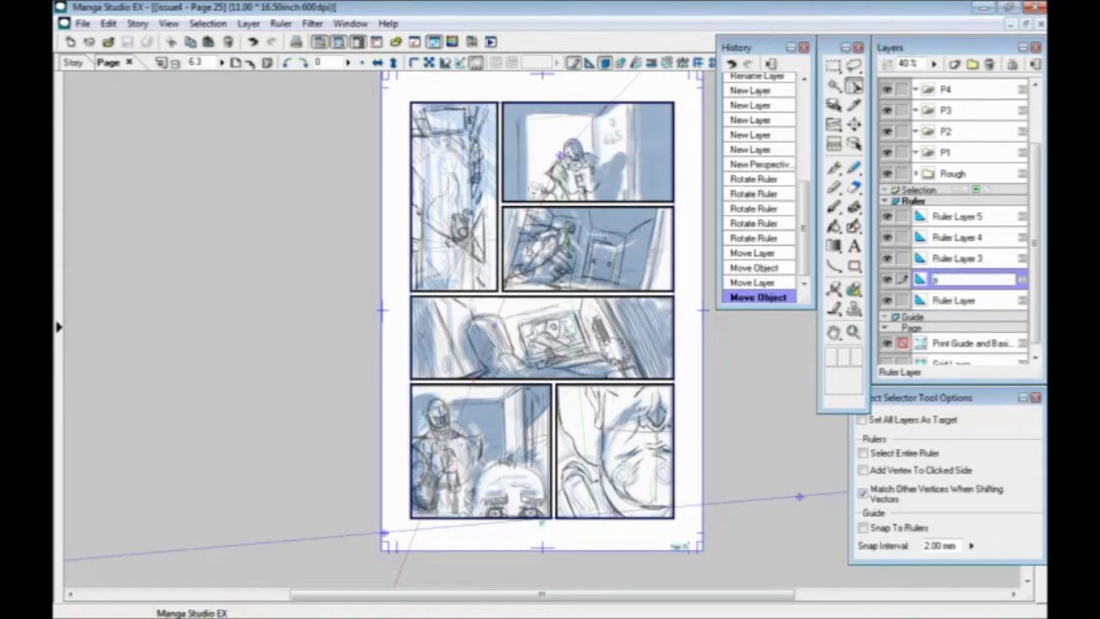
type("2")
key("Return")
Step: Move Ruler Layer above p2 in the layer stack and rename it as p3
left_click_drag(946, 302, 957, 284)
double_click(955, 280)
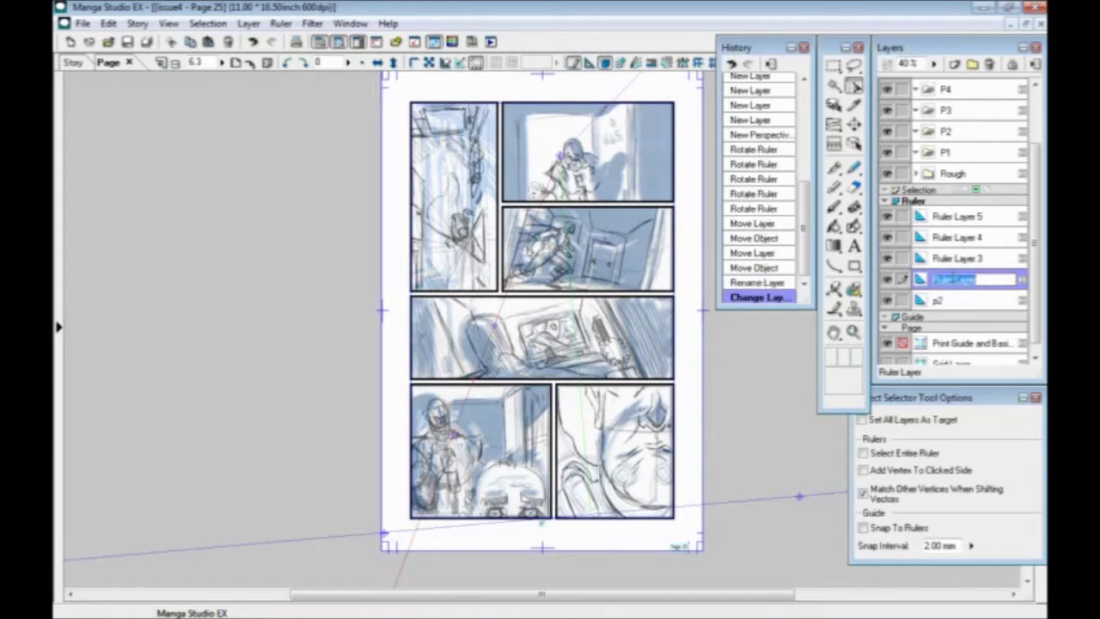
type("p1")
key("Return")
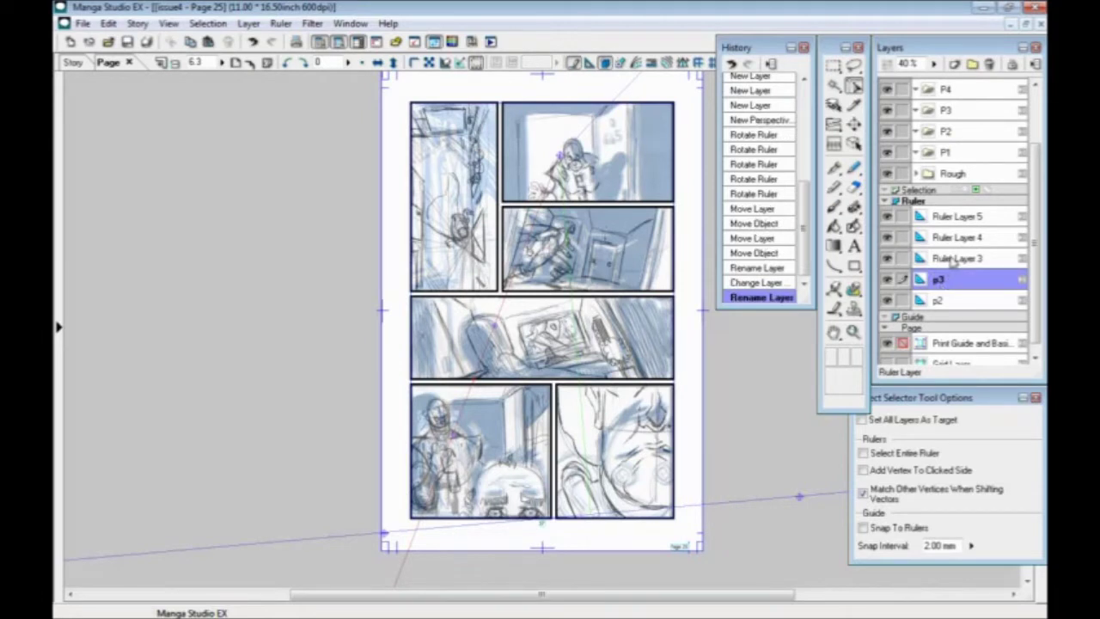
Step: Rename Ruler Layer 3 as p4 and Ruler Layer 4 as p5
double_click(953, 259)
type("p4")
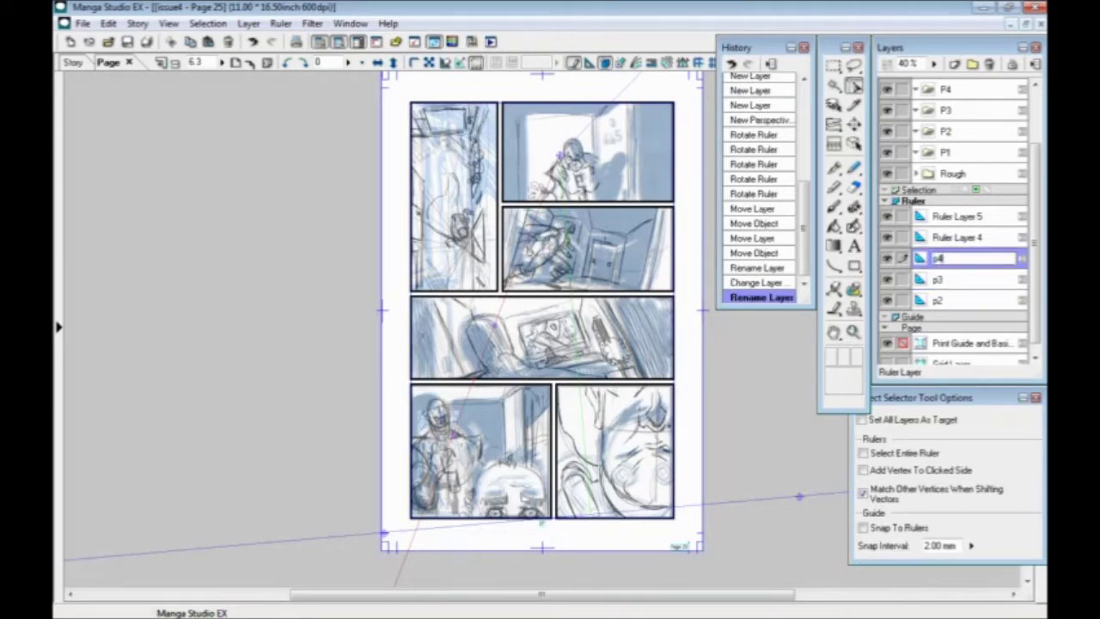
key("Return")
double_click(953, 237)
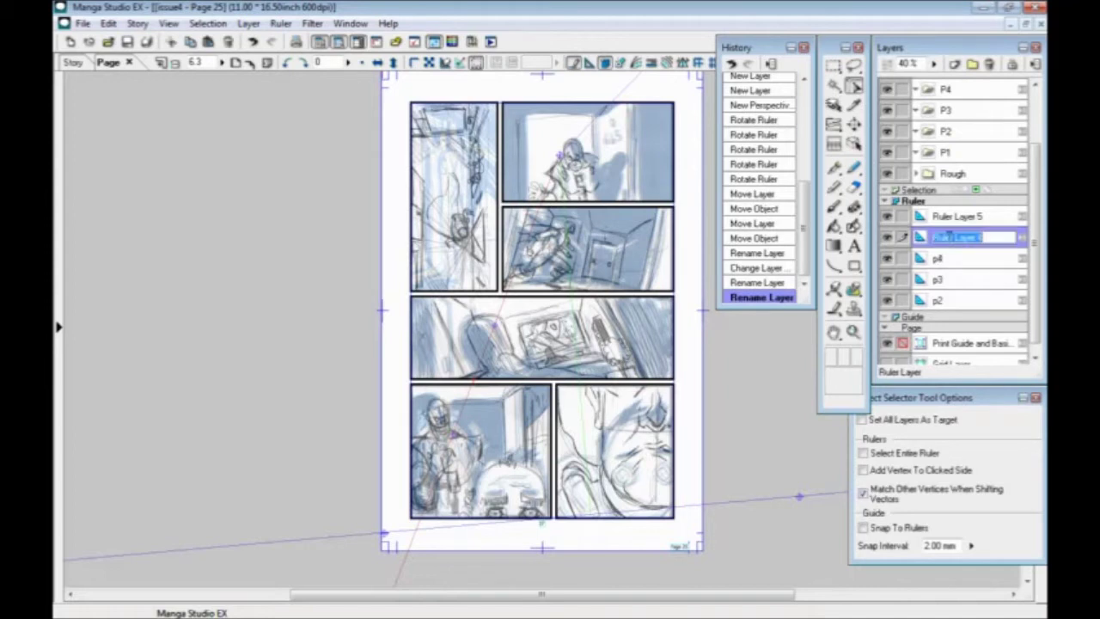
type("p5")
key("Return")
Step: Rename Ruler Layer 5 as p6
double_click(957, 217)
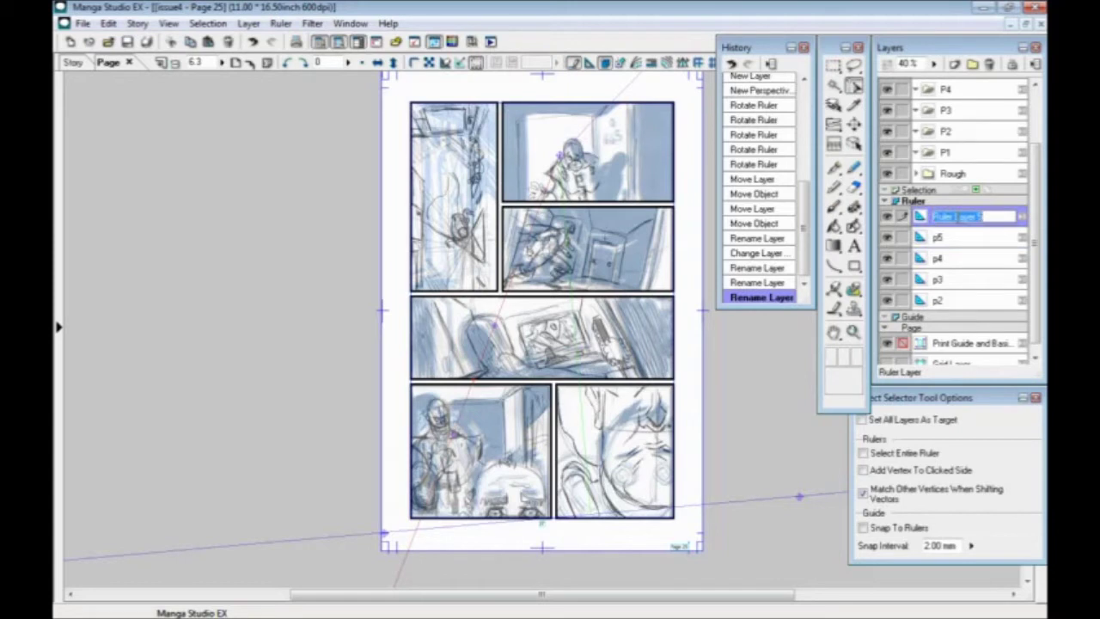
type("p6")
key("Return")
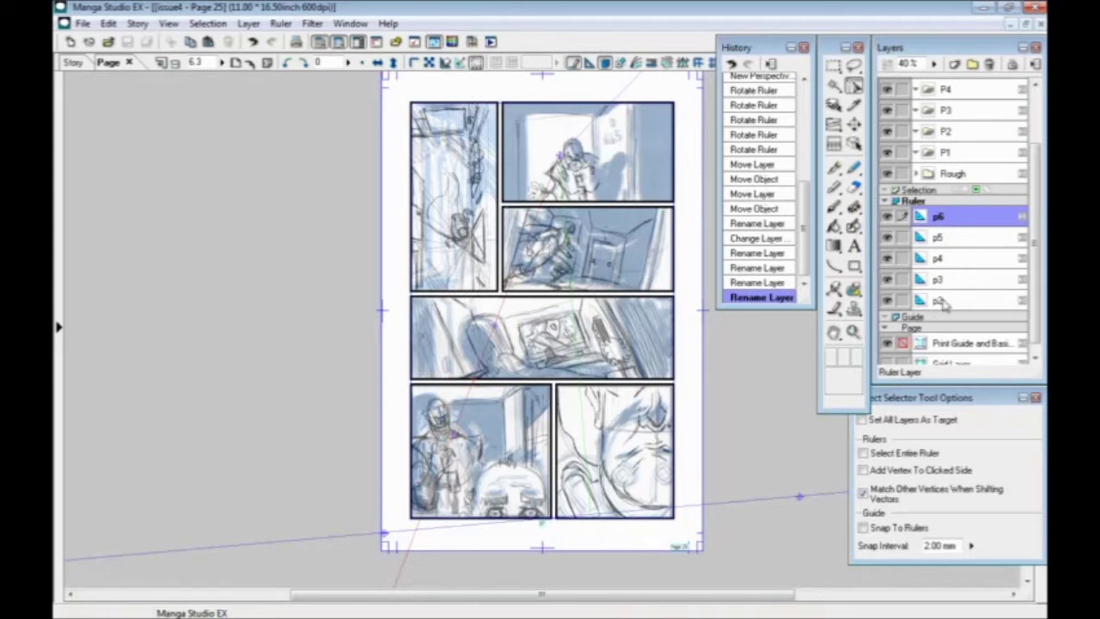
Step: Rename the topmost ruler layer as p1 and move it beneath p2 in the layer stack
double_click(938, 216)
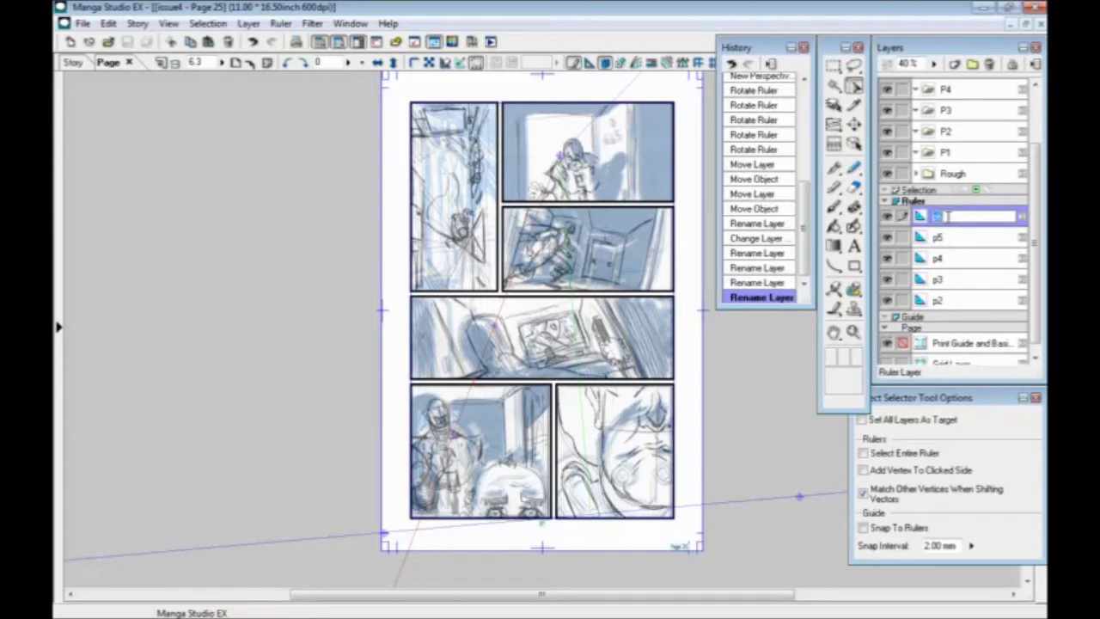
type("p1")
key("Return")
left_click_drag(949, 222, 954, 299)
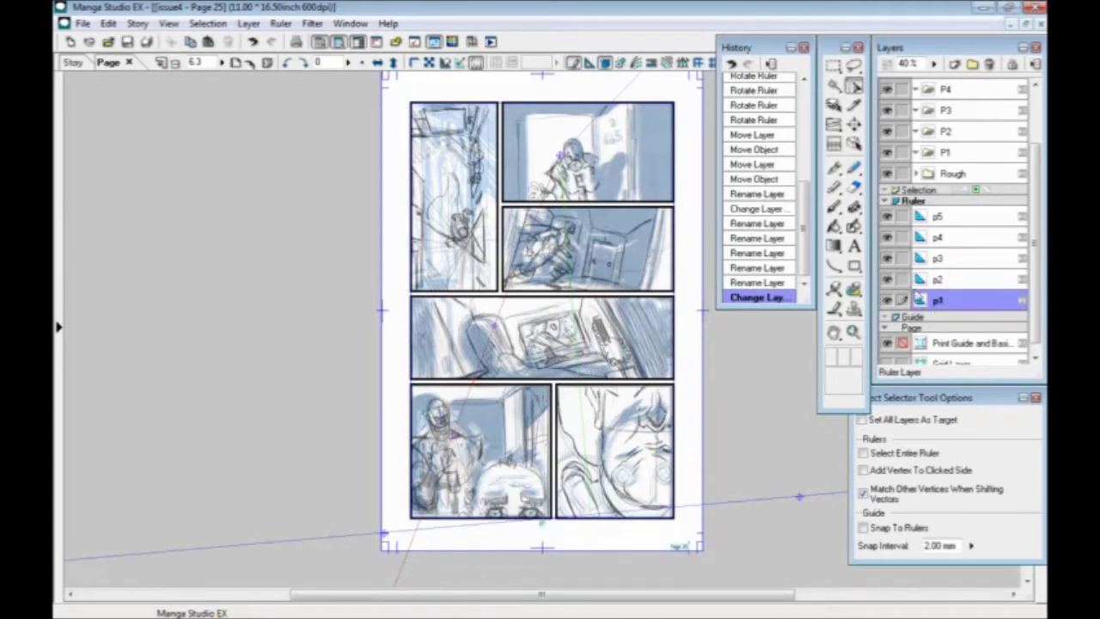
Step: Hide the p2 ruler layer
left_click(942, 280)
left_click(889, 281)
left_click(888, 281)
left_click(889, 281)
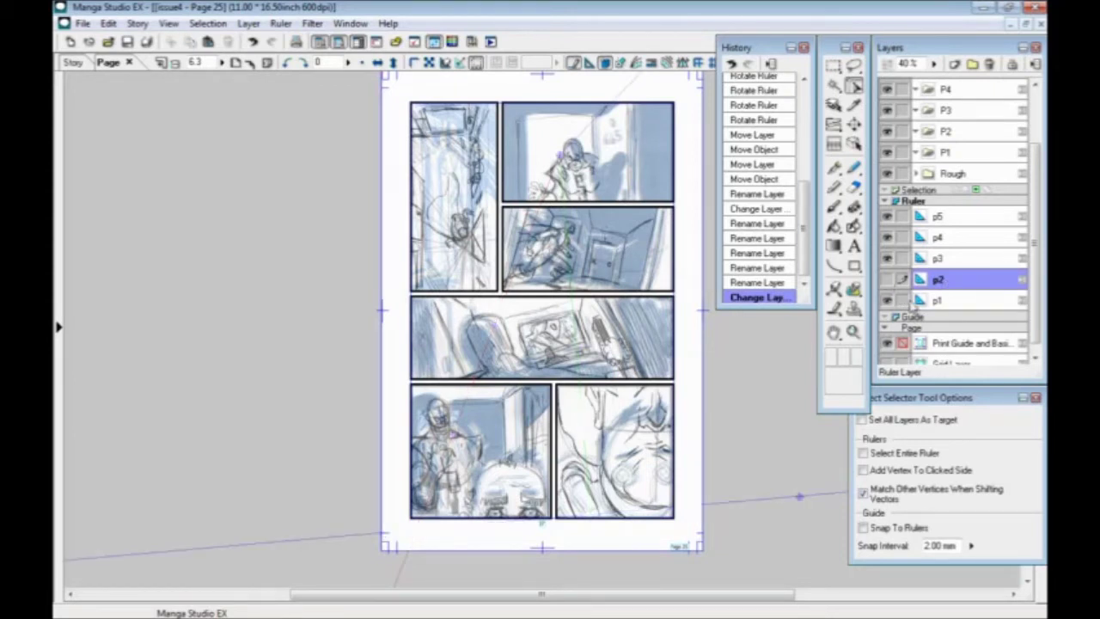
Step: Add a three-point perspective ruler to layer p1 and turn off its Fix Eye Level To Horizontal option
left_click(960, 303)
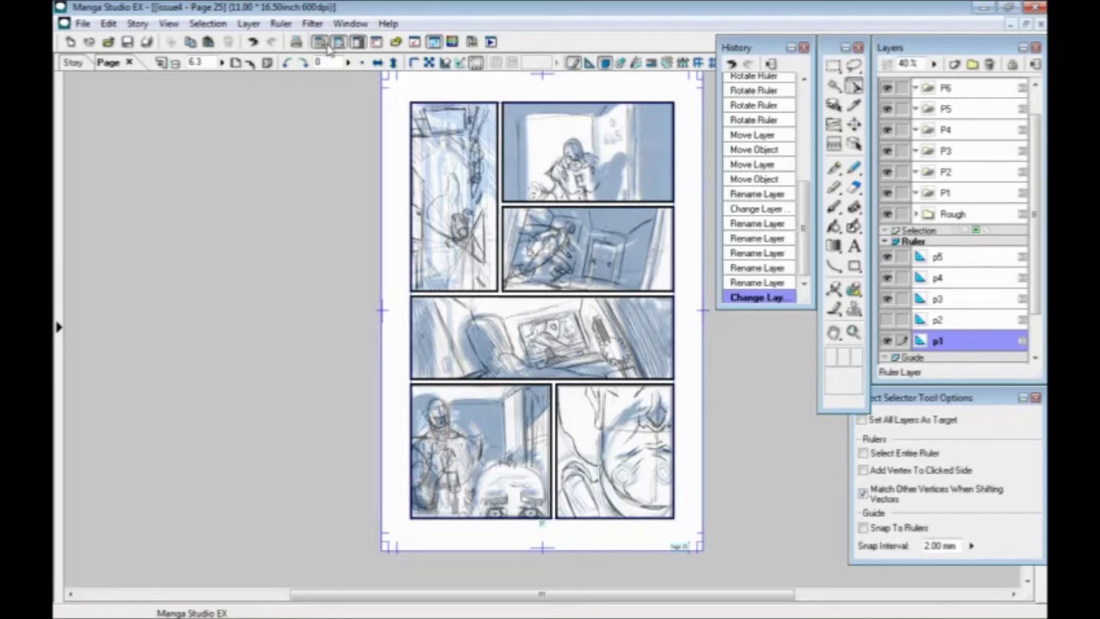
left_click(280, 23)
mouse_move(280, 237)
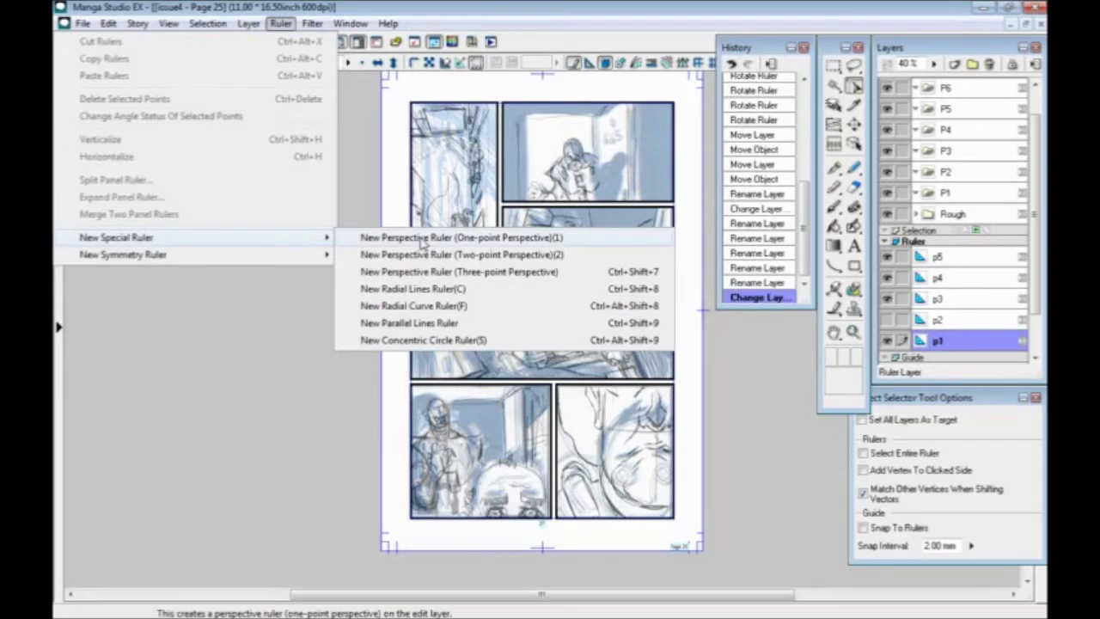
left_click(427, 273)
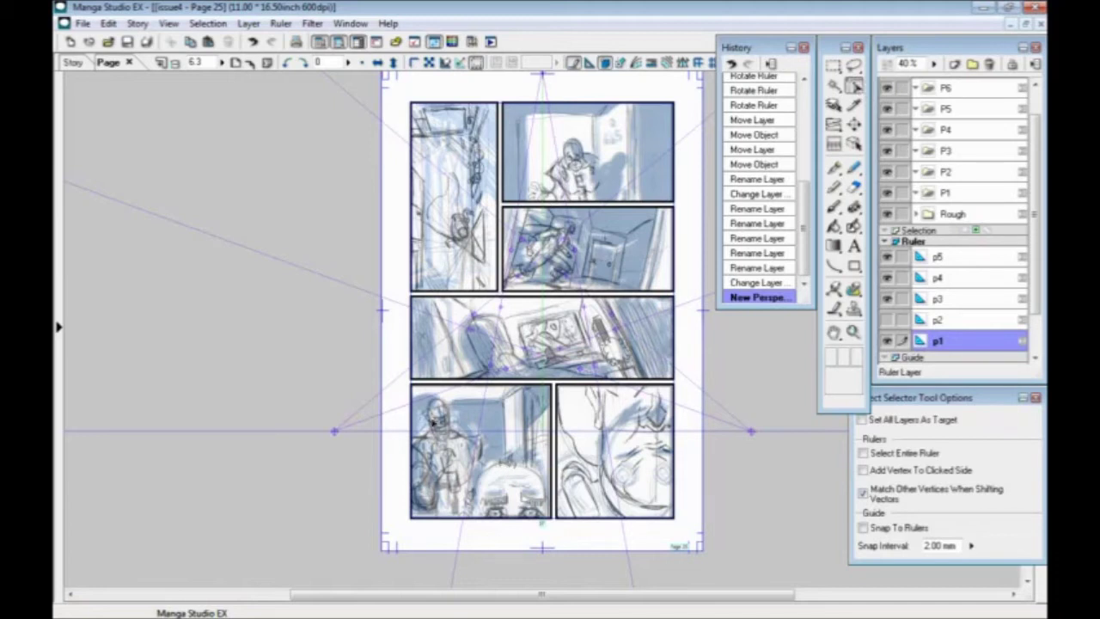
right_click(543, 263)
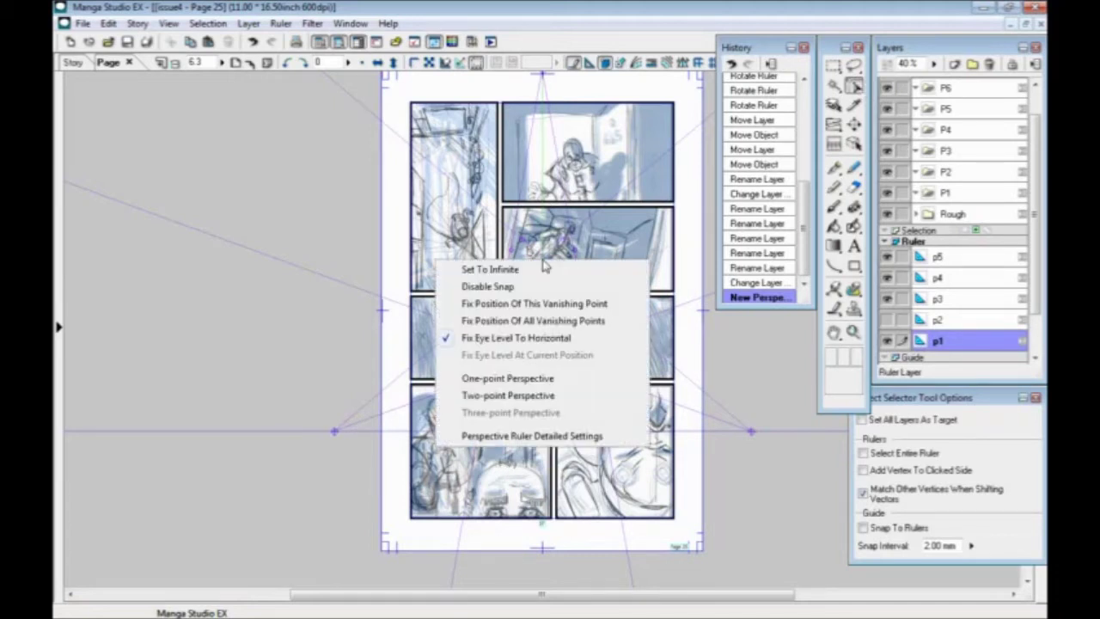
left_click(496, 340)
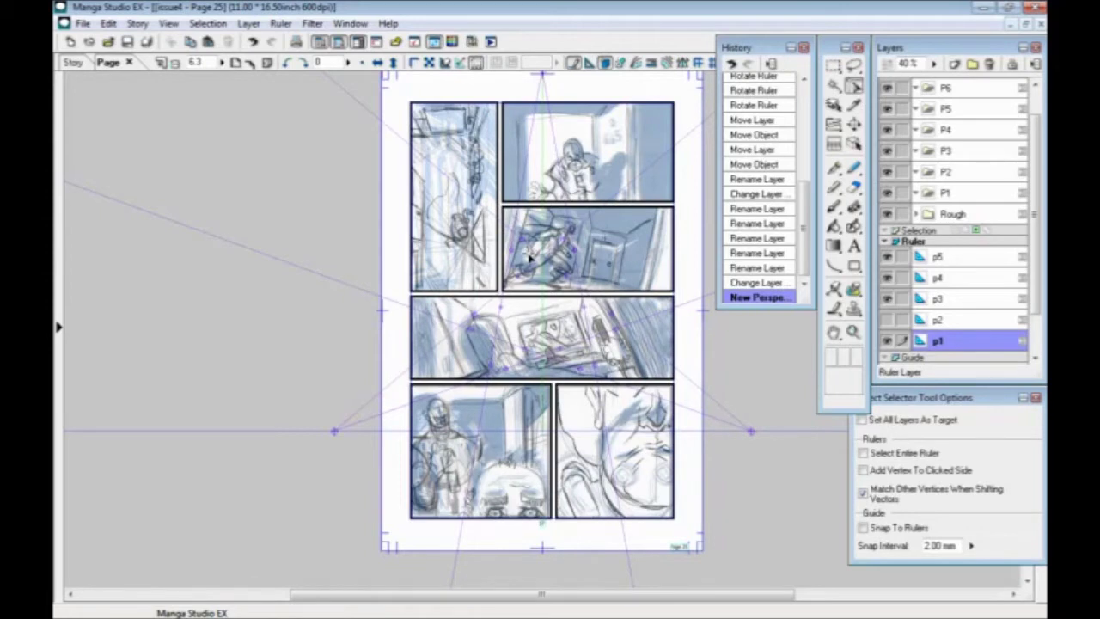
Step: Rotate the perspective ruler until its eye level runs vertically, and move the ruler layer over the tall first panel
scroll(530, 258, "up", 6)
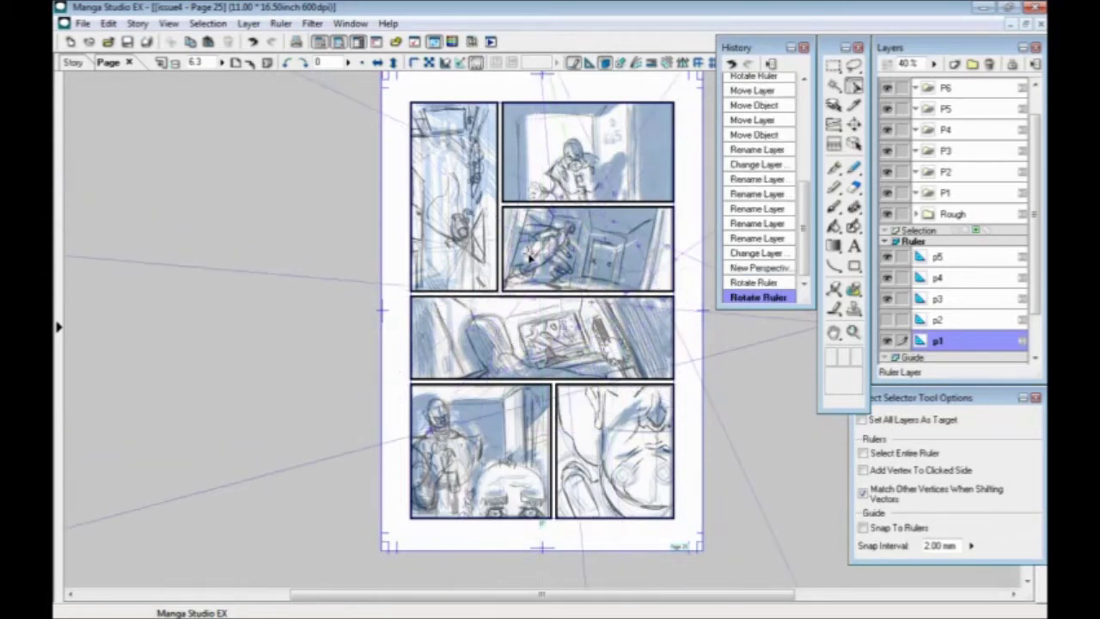
scroll(530, 258, "up", 10)
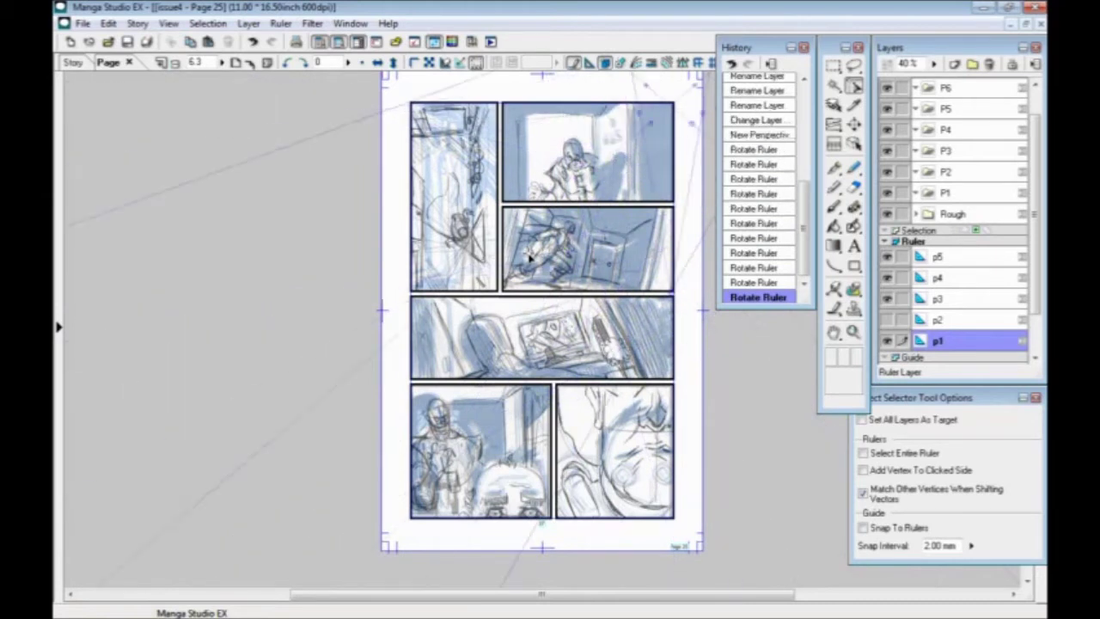
scroll(530, 258, "up", 2)
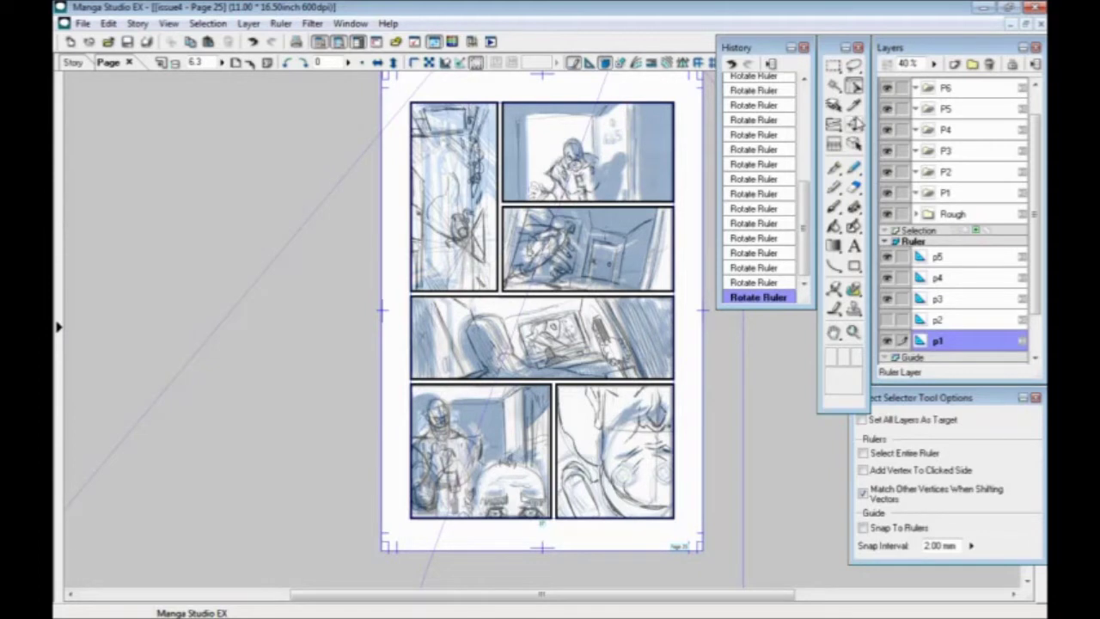
left_click(854, 124)
left_click_drag(691, 199, 447, 130)
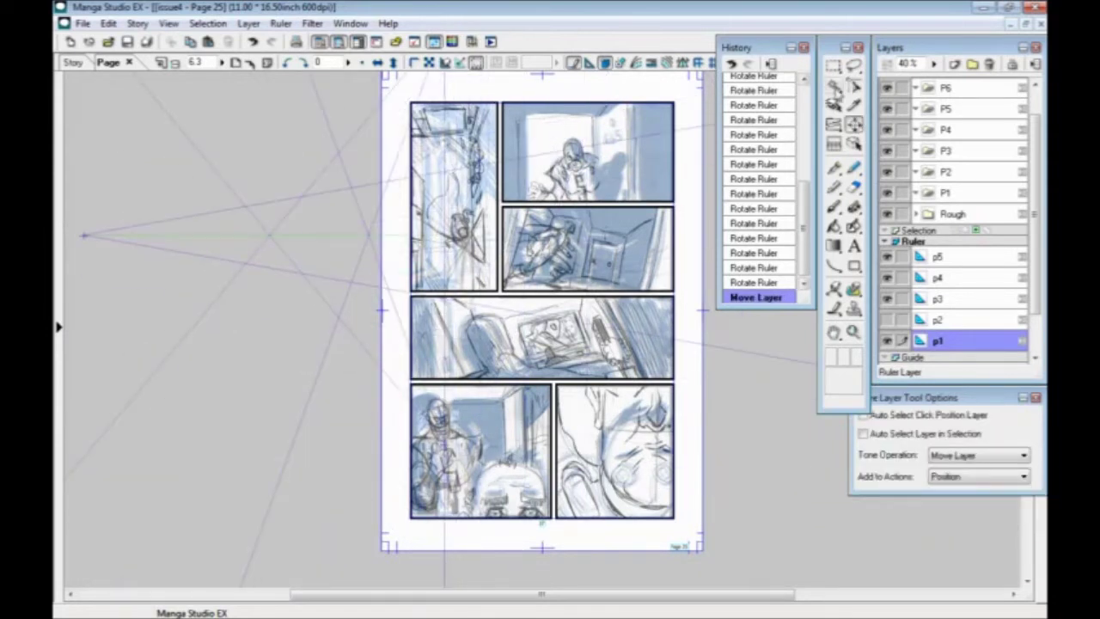
Step: Reposition the ruler's upper vanishing point and guide lines around the tall first panel with the Object Selector
left_click(856, 86)
left_click_drag(405, 127, 527, 135)
left_click_drag(364, 122, 422, 130)
left_click_drag(342, 158, 489, 166)
left_click_drag(212, 166, 403, 157)
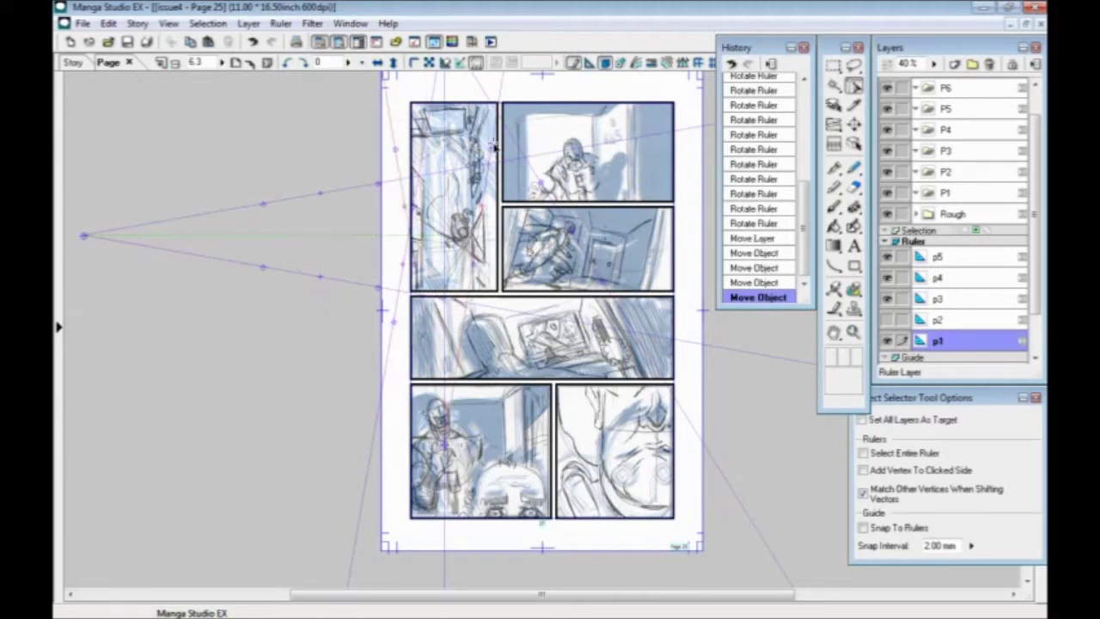
Step: Move the ruler's upper vanishing point far above the page, roughly in line with the first panel
key("ctrl+minus")
key("ctrl+minus")
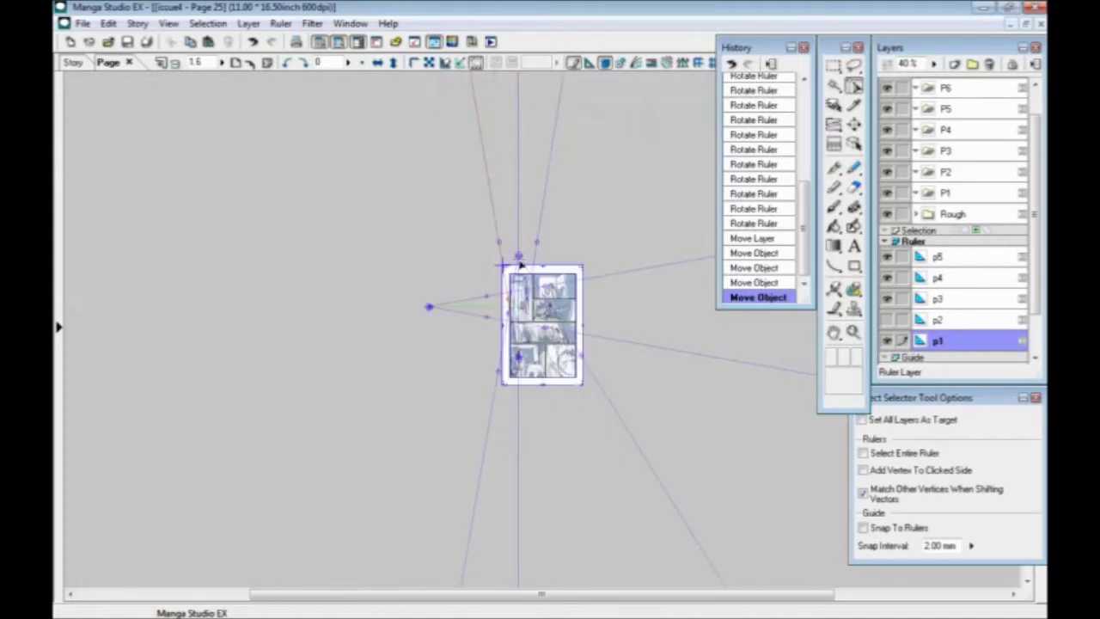
left_click_drag(519, 256, 531, 182)
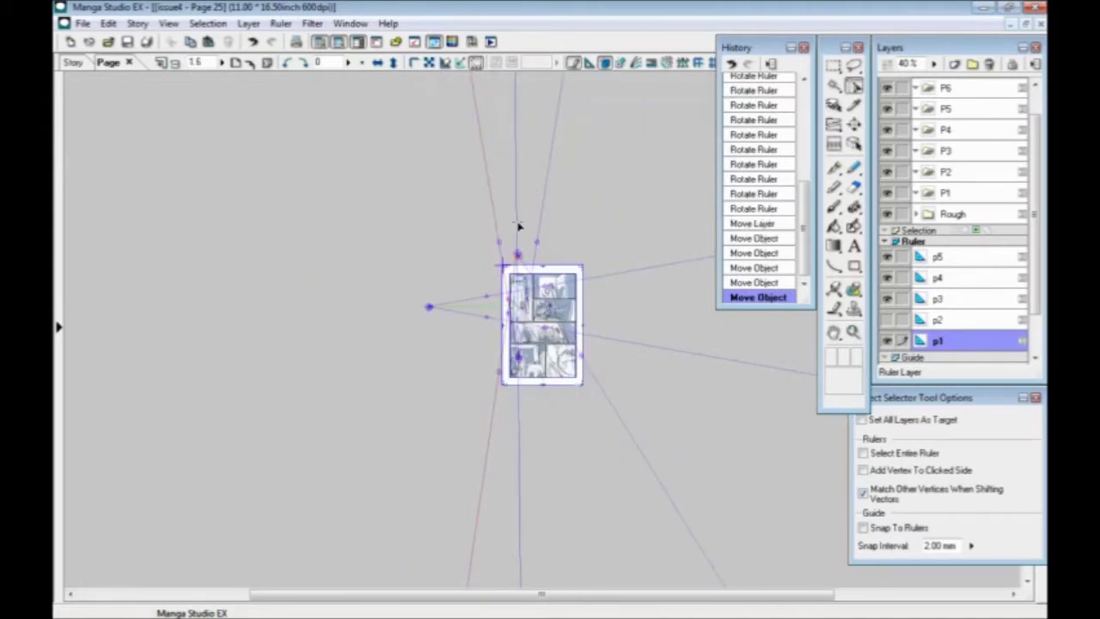
left_click_drag(517, 252, 524, 224)
right_click(518, 256)
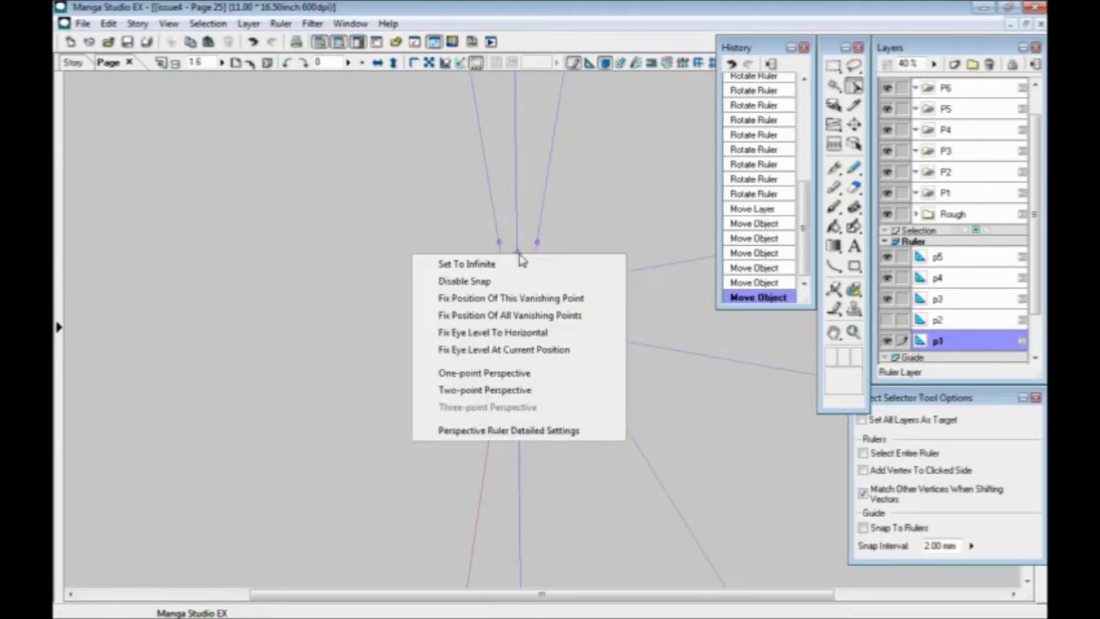
left_click(502, 7)
left_click_drag(518, 256, 542, 266)
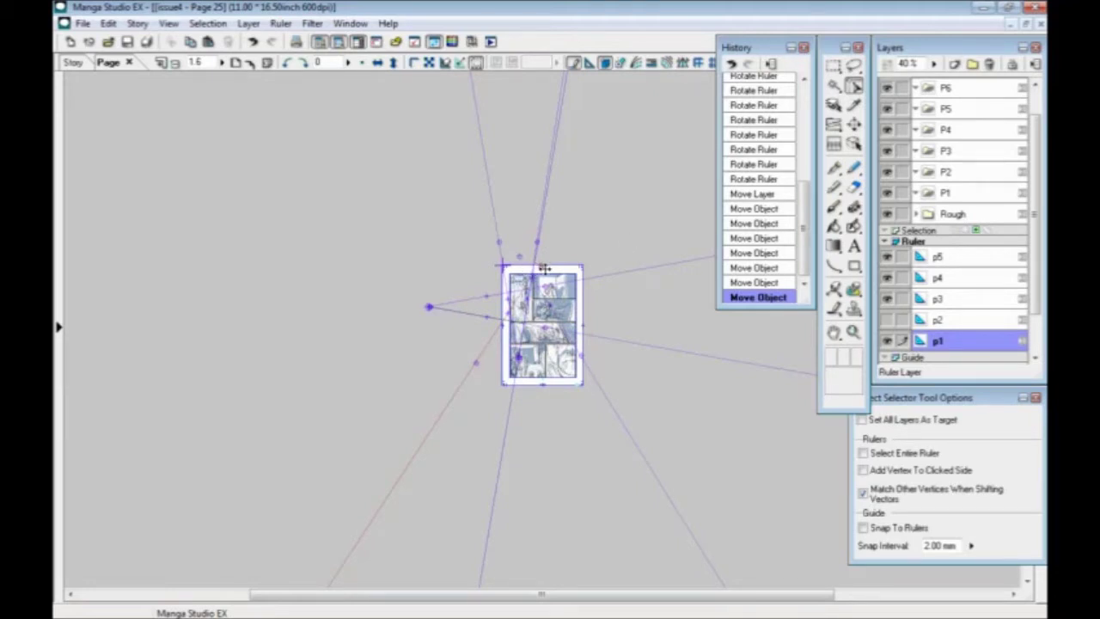
left_click_drag(542, 267, 398, 224)
left_click_drag(527, 292, 514, 81)
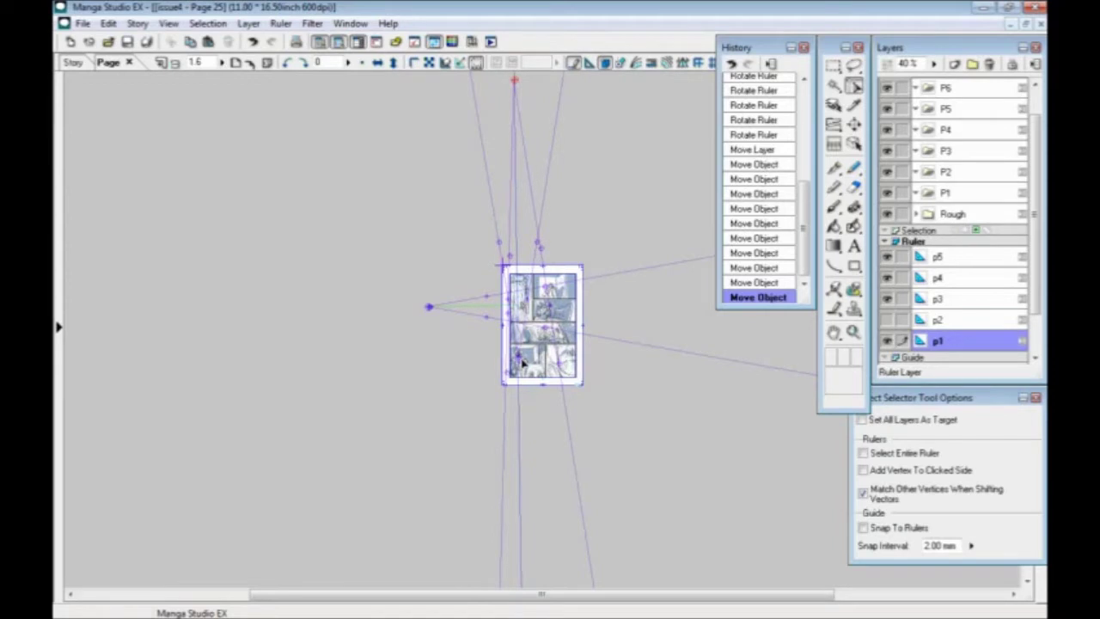
Step: Move the ruler's lower vanishing point far below the page, in line with the first panel
left_click(519, 466)
left_click(521, 381)
left_click(518, 378)
left_click_drag(518, 357, 519, 567)
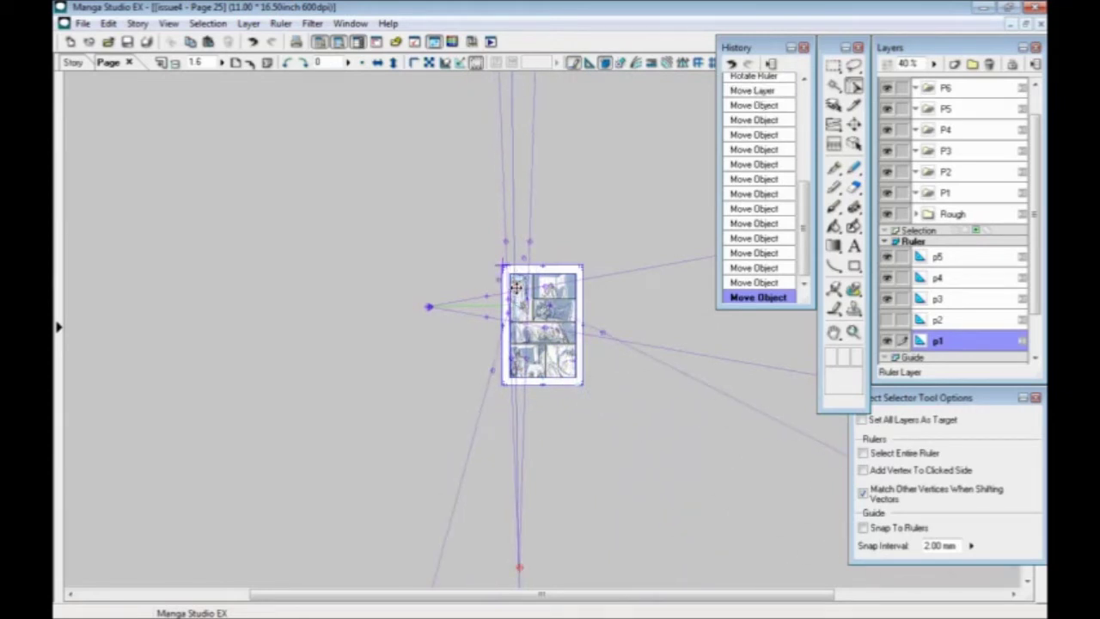
Step: Move the upper vanishing point back far above the page and push the lower one farther below it
left_click(854, 125)
left_click(854, 85)
mouse_move(518, 282)
left_mouse_down()
mouse_move(522, 66)
mouse_move(522, 87)
left_mouse_up()
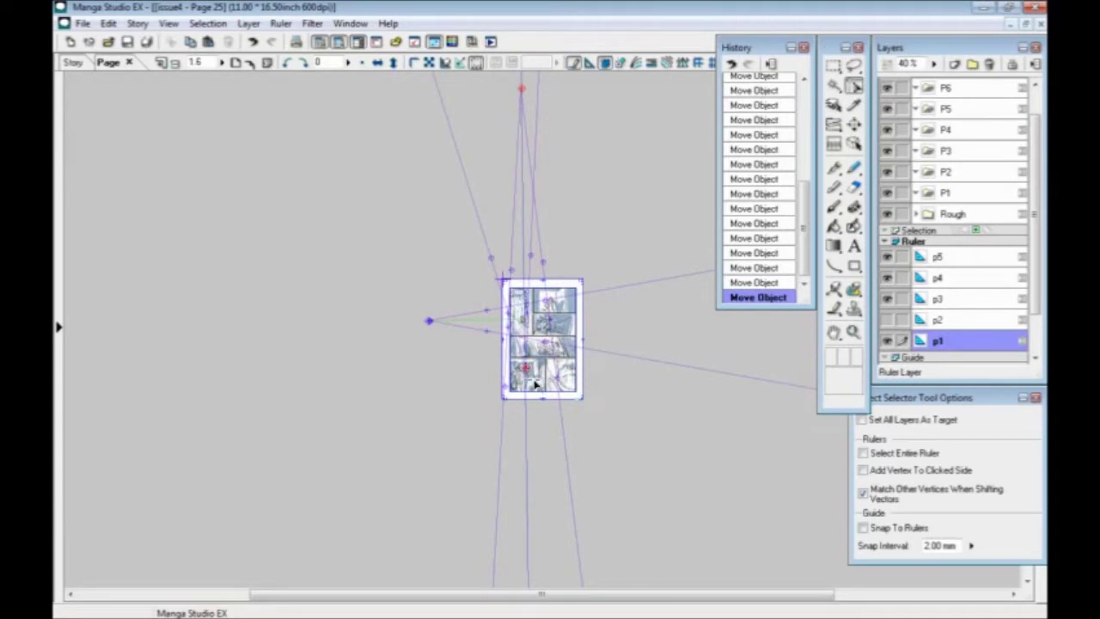
left_click_drag(524, 366, 530, 585)
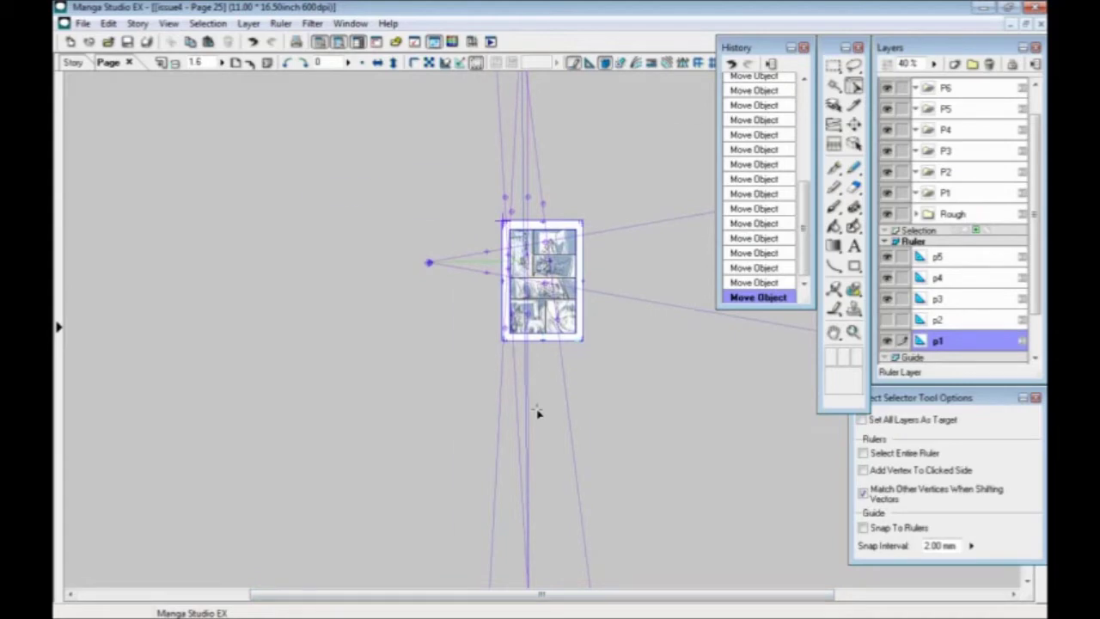
key("ctrl+plus")
key("ctrl+plus")
key("ctrl+plus")
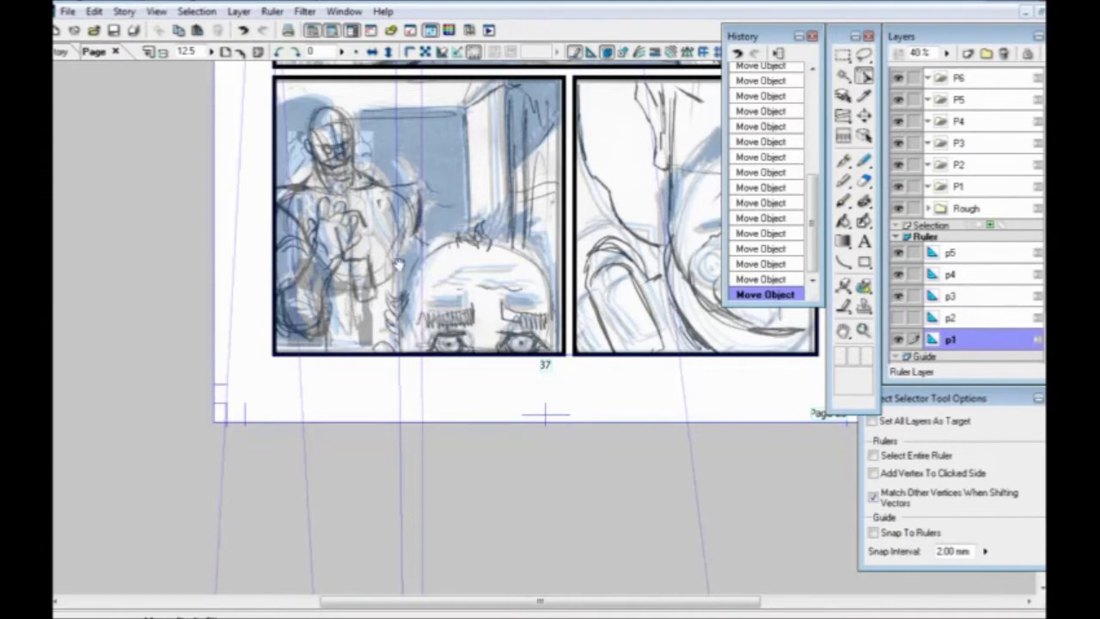
Step: Move the ruler's side vanishing point from the empty area beside the page into the tall first panel
left_click_drag(350, 219, 376, 444)
left_click_drag(448, 295, 460, 500)
left_click_drag(481, 167, 624, 354)
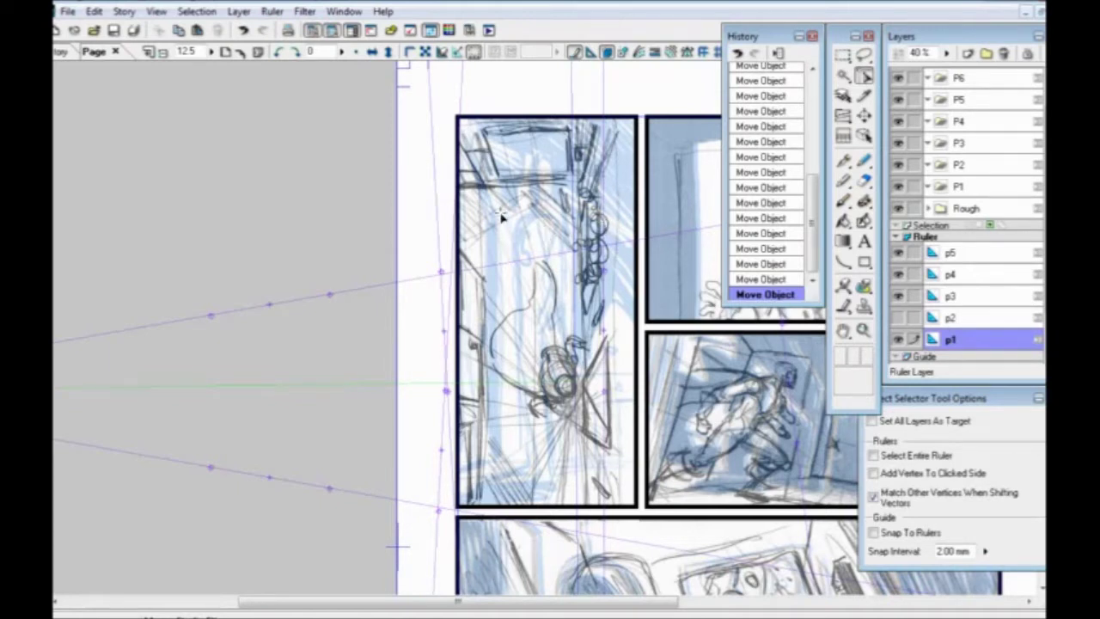
left_click_drag(322, 332, 435, 287)
left_click_drag(317, 300, 469, 301)
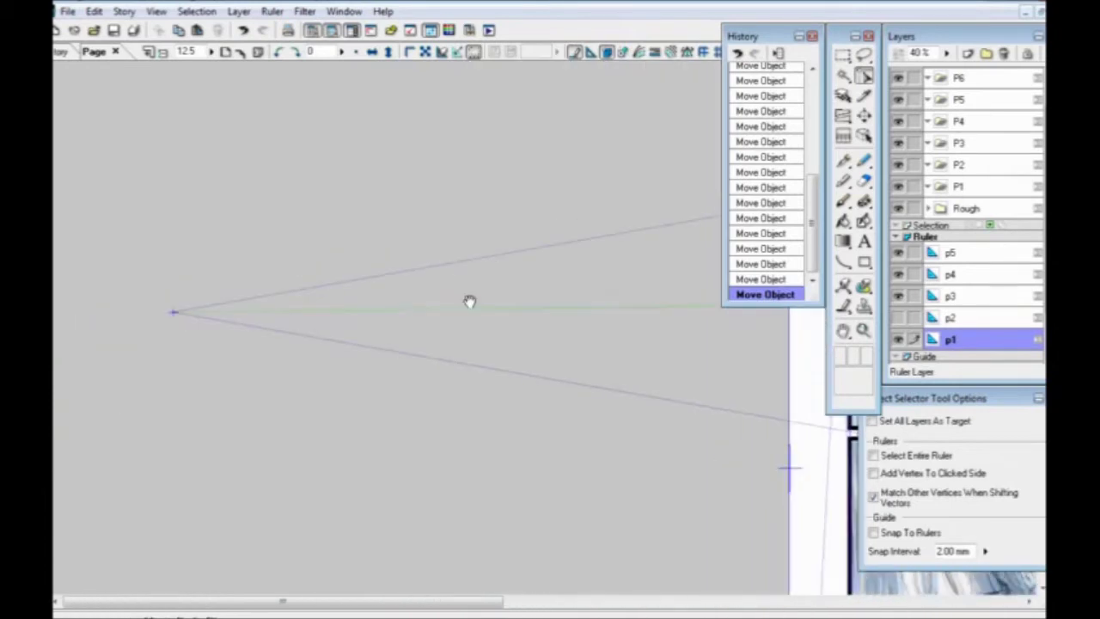
left_click_drag(172, 318, 802, 331)
left_click_drag(643, 351, 300, 369)
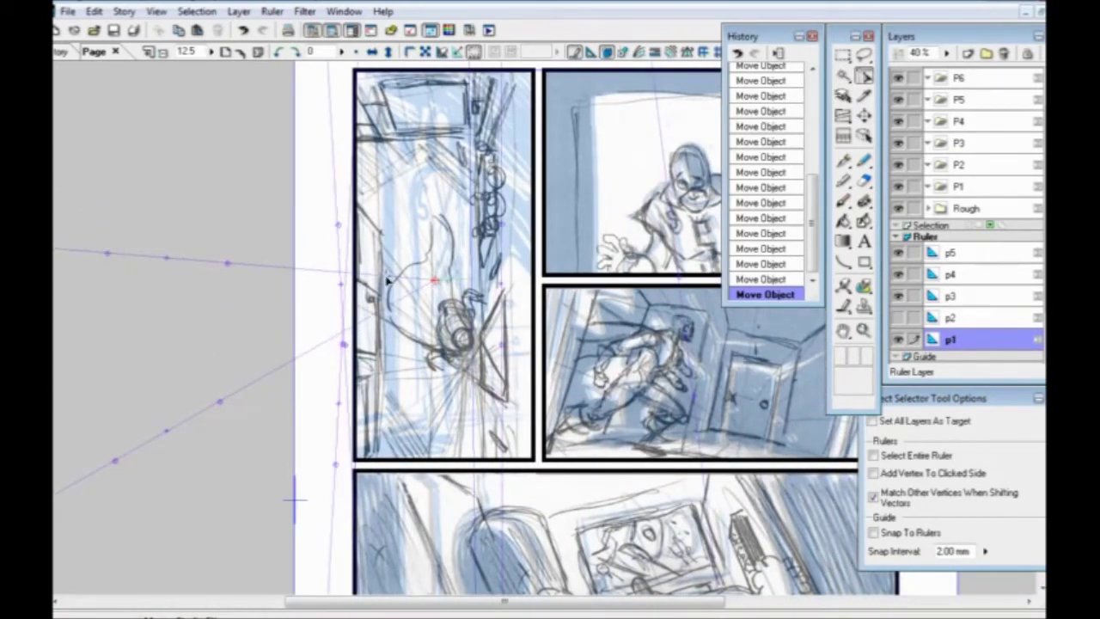
Step: Fine-tune the vanishing point and its guide lines just above the figure in the first panel
left_click_drag(378, 277, 422, 232)
left_click_drag(391, 306, 440, 233)
left_click_drag(435, 279, 446, 251)
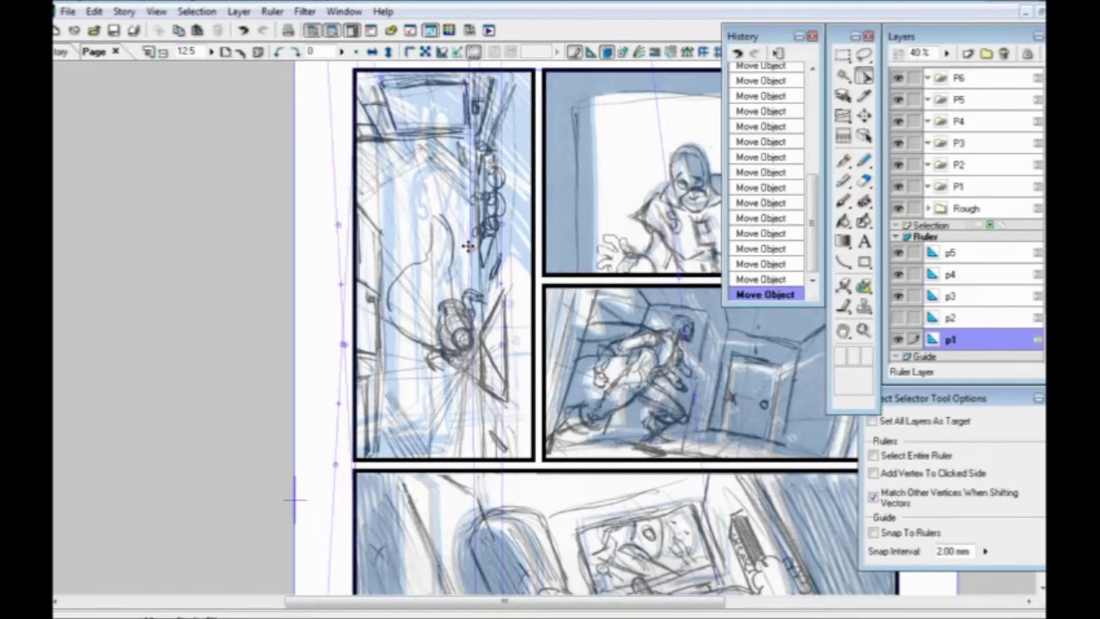
left_click_drag(471, 259, 460, 288)
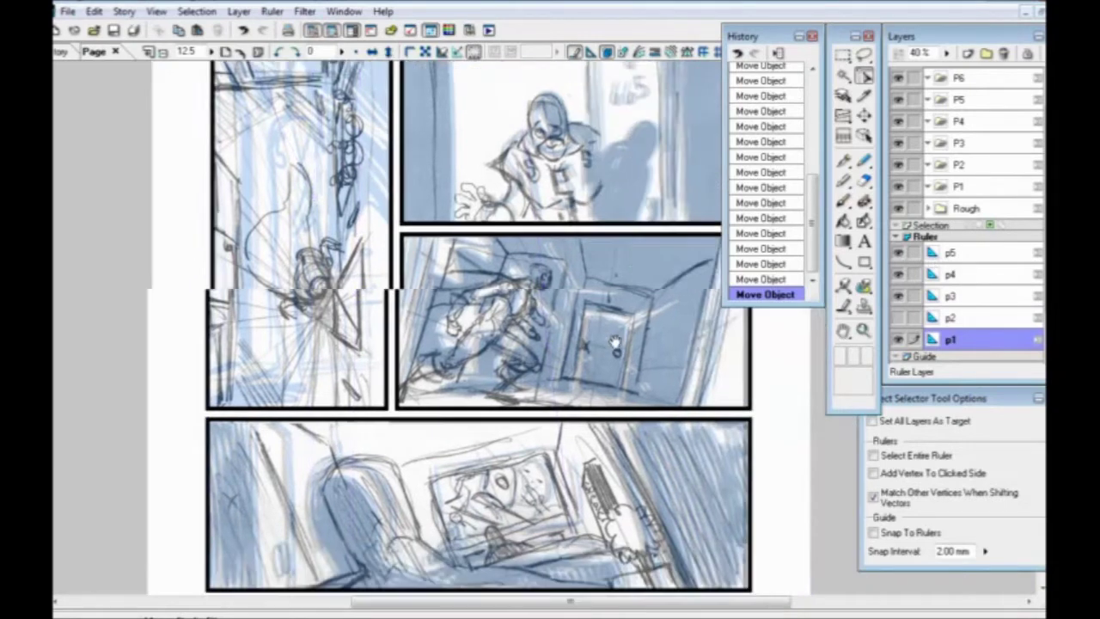
left_click_drag(712, 373, 554, 316)
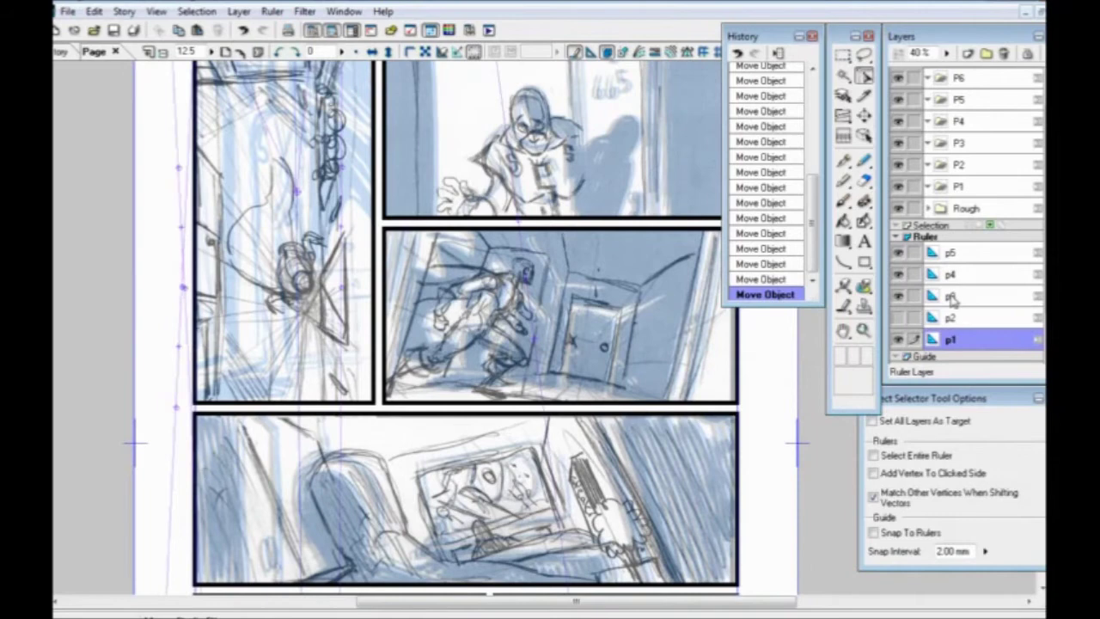
Step: Hide the p1 ruler layer and create a one-point perspective ruler on the p3 layer
left_click(902, 339)
left_click(954, 297)
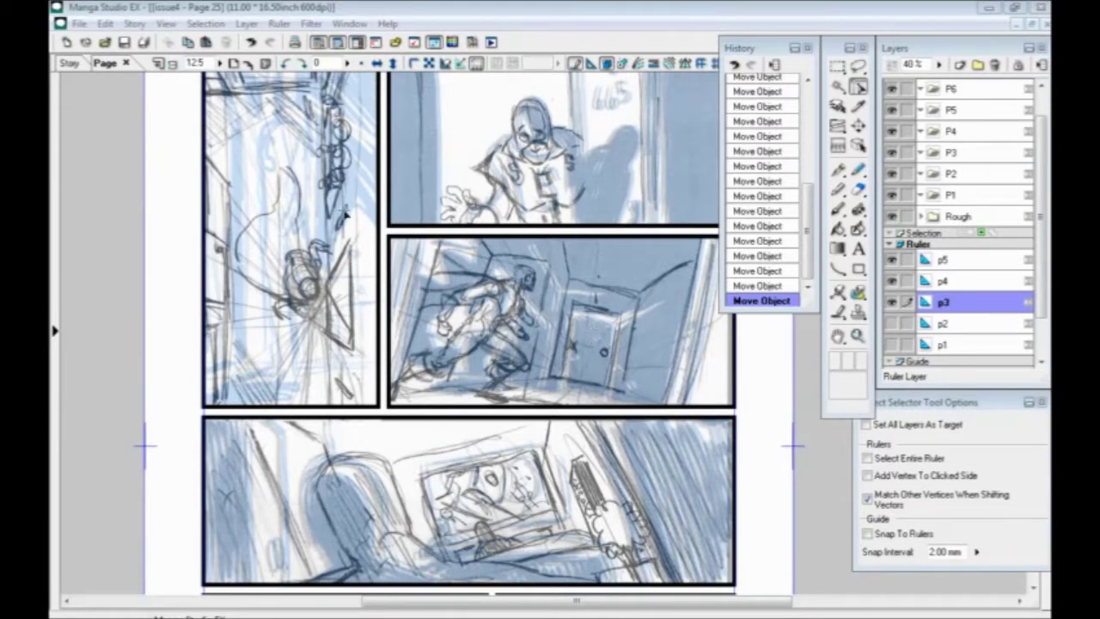
left_click(79, 24)
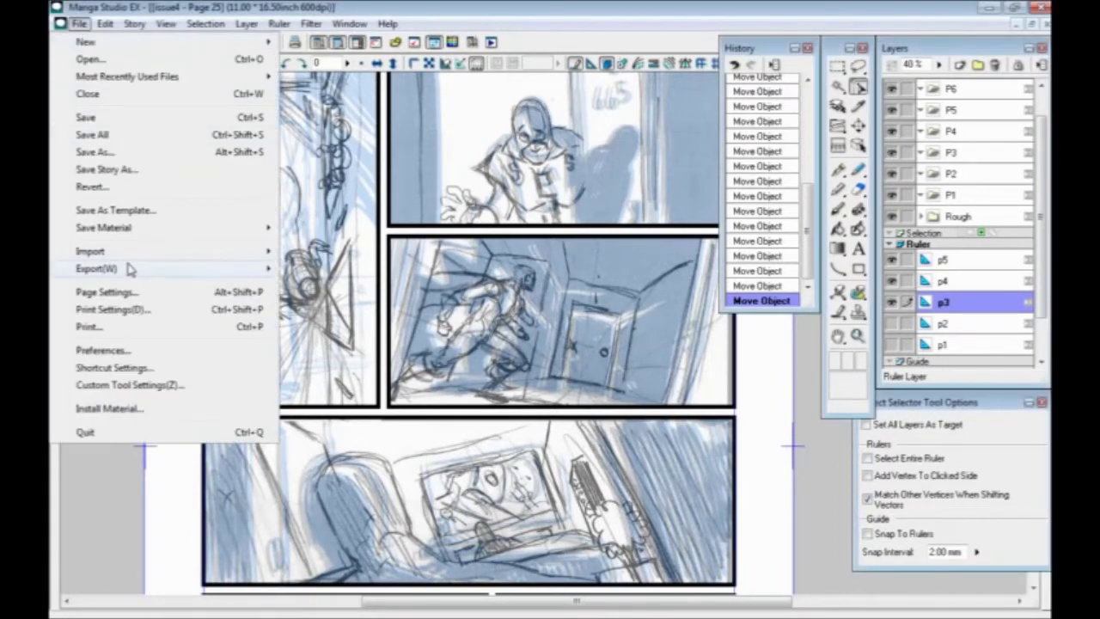
mouse_move(247, 23)
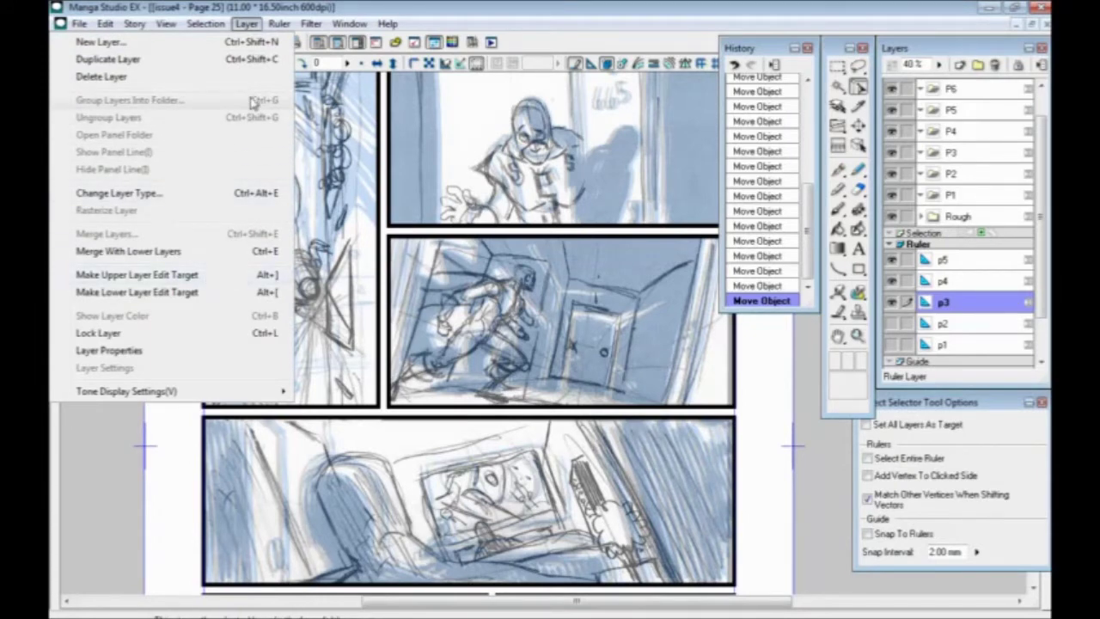
left_click(244, 43)
left_click(666, 418)
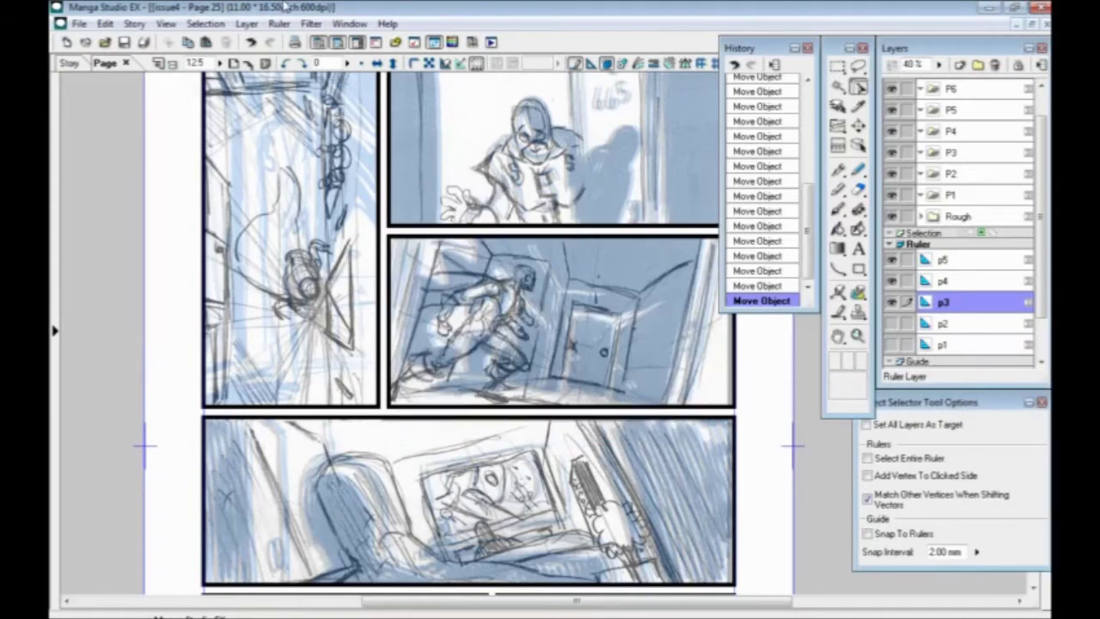
left_click(279, 23)
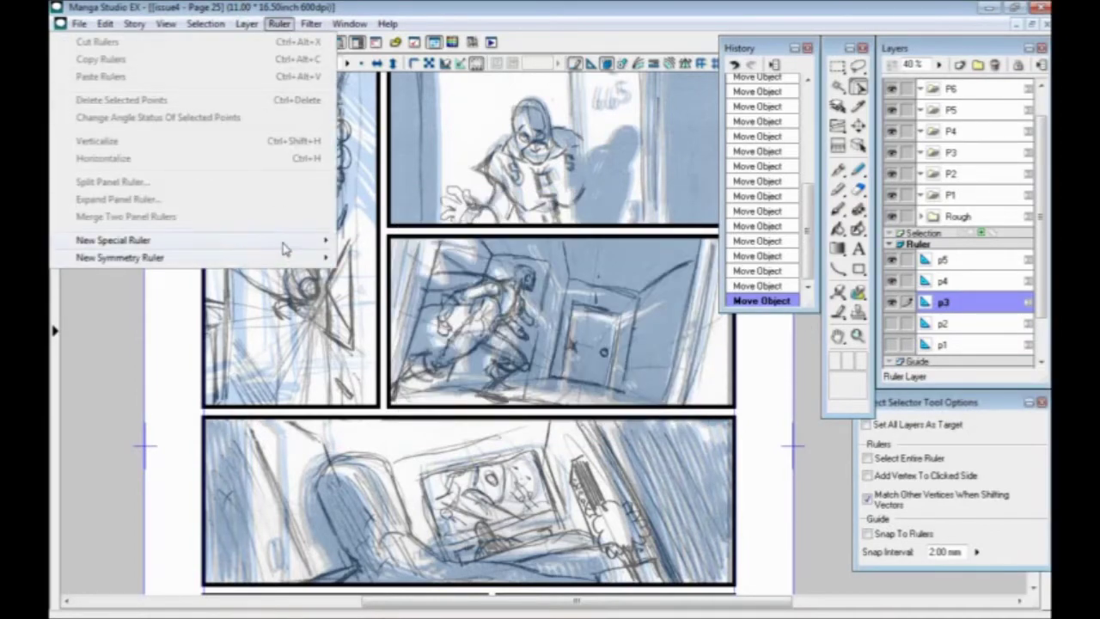
mouse_move(283, 243)
left_click(412, 241)
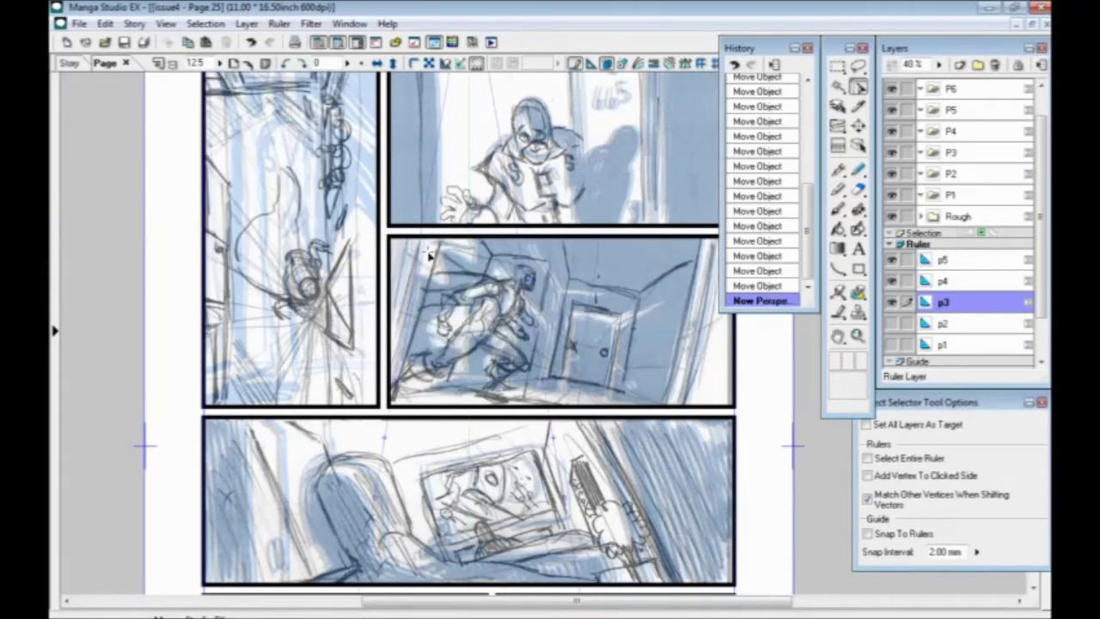
Step: Move the p3 ruler onto the door in the third panel and reposition its guide lines with the Object Selector
left_click(858, 126)
left_click_drag(550, 309, 585, 322)
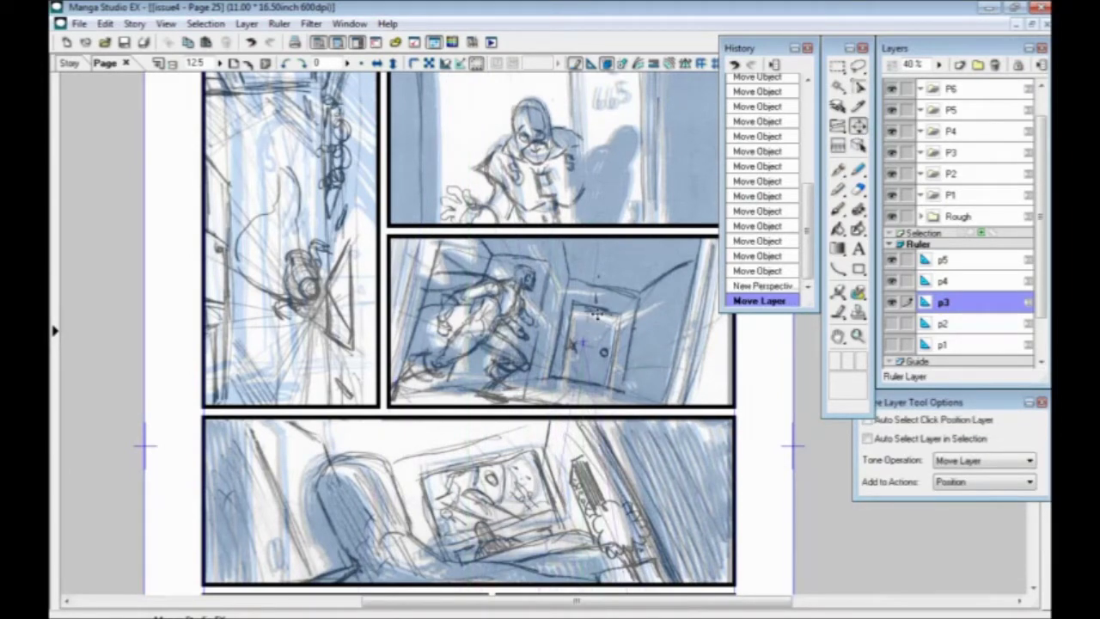
left_click(857, 87)
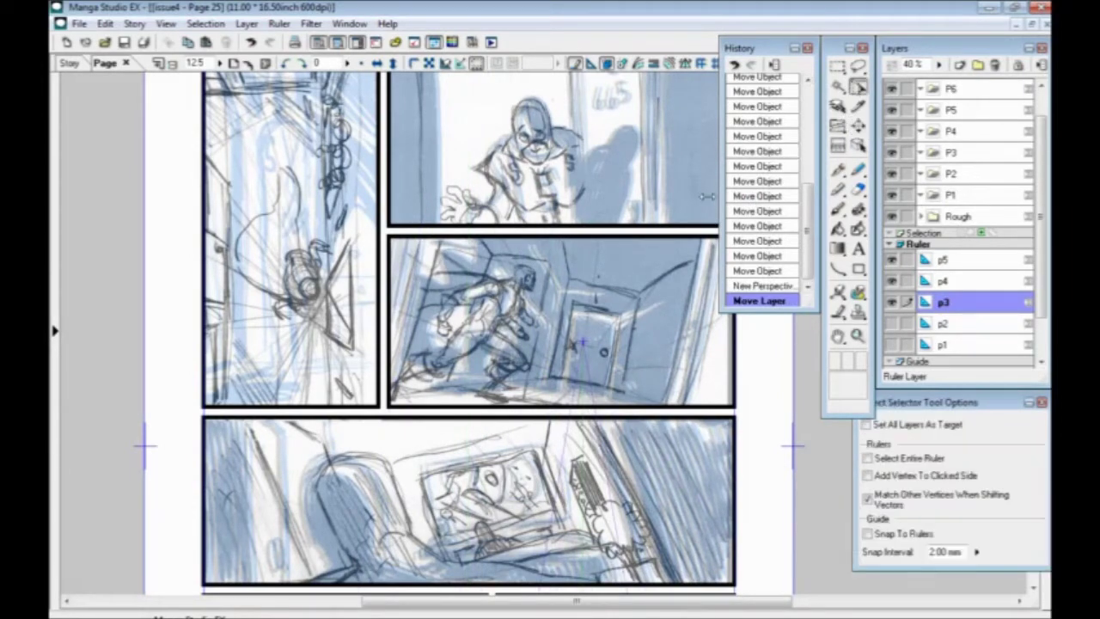
left_click(571, 414)
left_click_drag(527, 281, 569, 267)
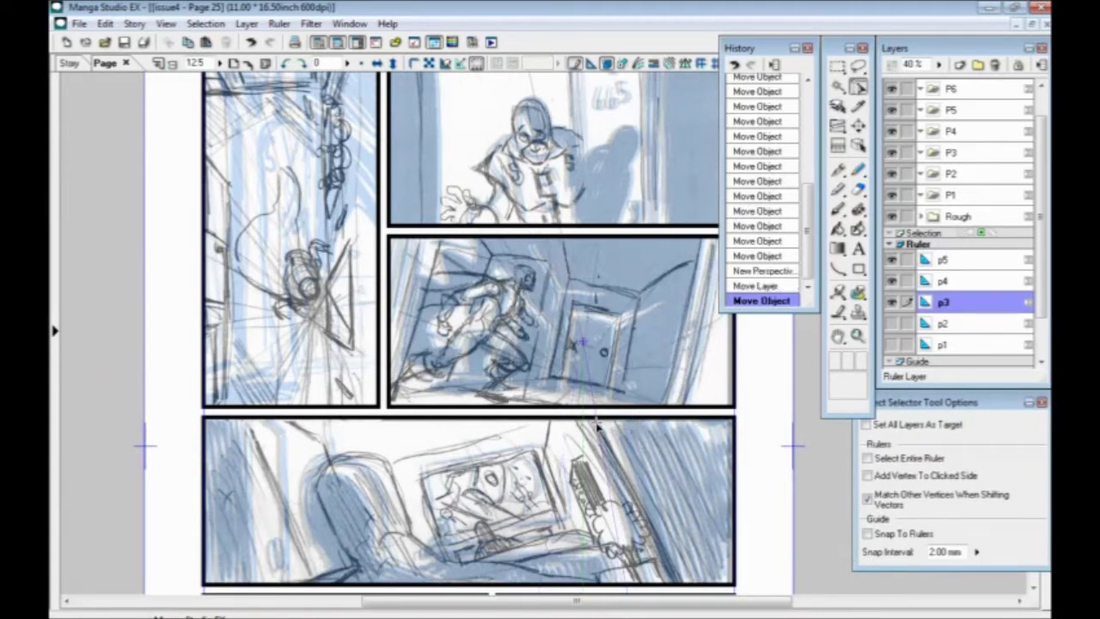
left_click_drag(650, 287, 650, 289)
Step: Shift the p3 ruler slightly down to the lower part of the door and adjust its guide line
left_click(857, 126)
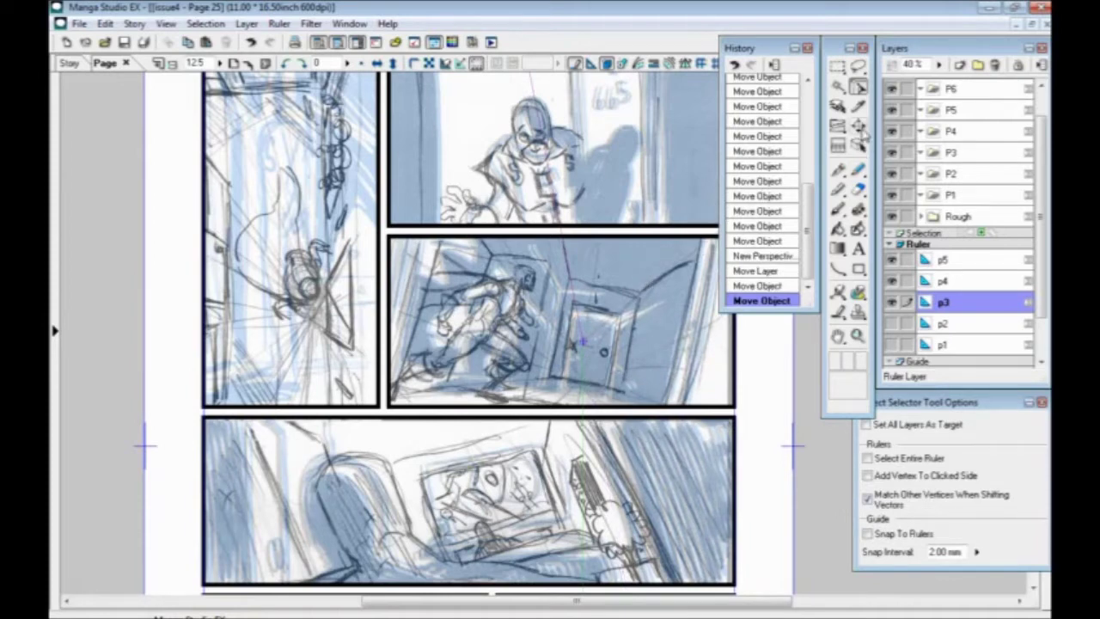
mouse_move(631, 303)
left_mouse_down()
mouse_move(632, 330)
mouse_move(628, 322)
left_mouse_up()
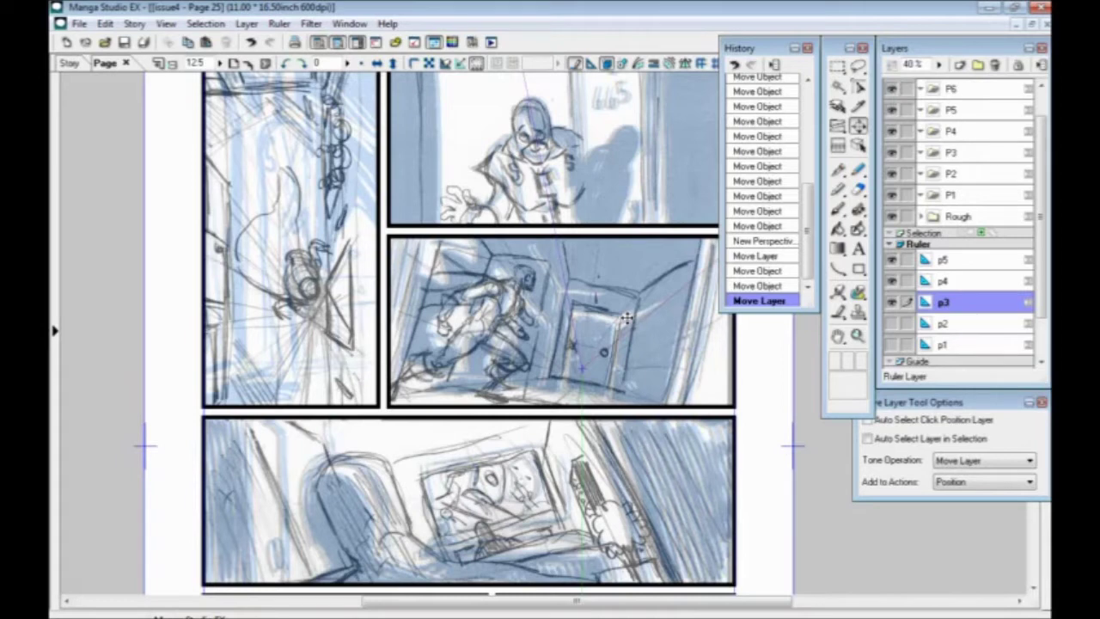
left_click(858, 86)
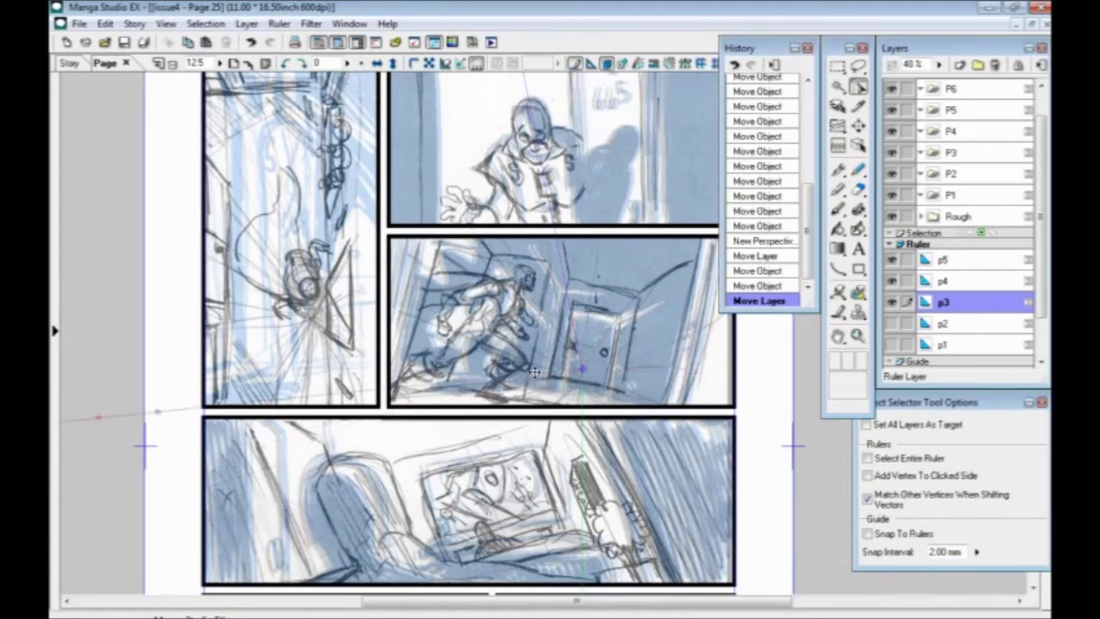
left_click(611, 371)
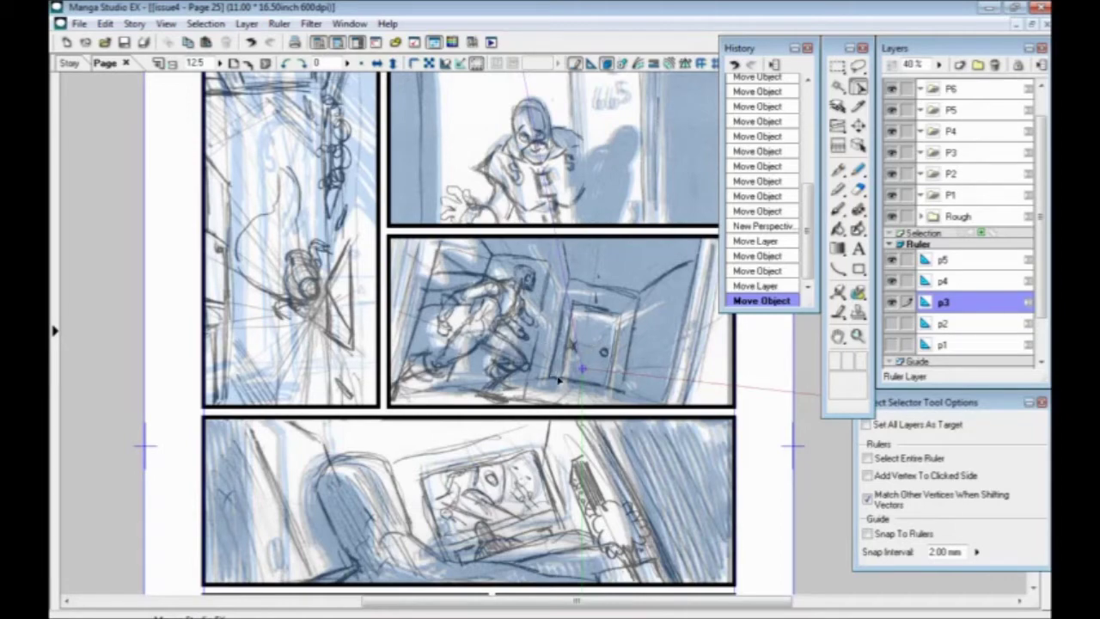
Step: Hide the p3 ruler layer and make the p4 ruler layer active
scroll(621, 387, "down", 3)
scroll(616, 389, "up", 2)
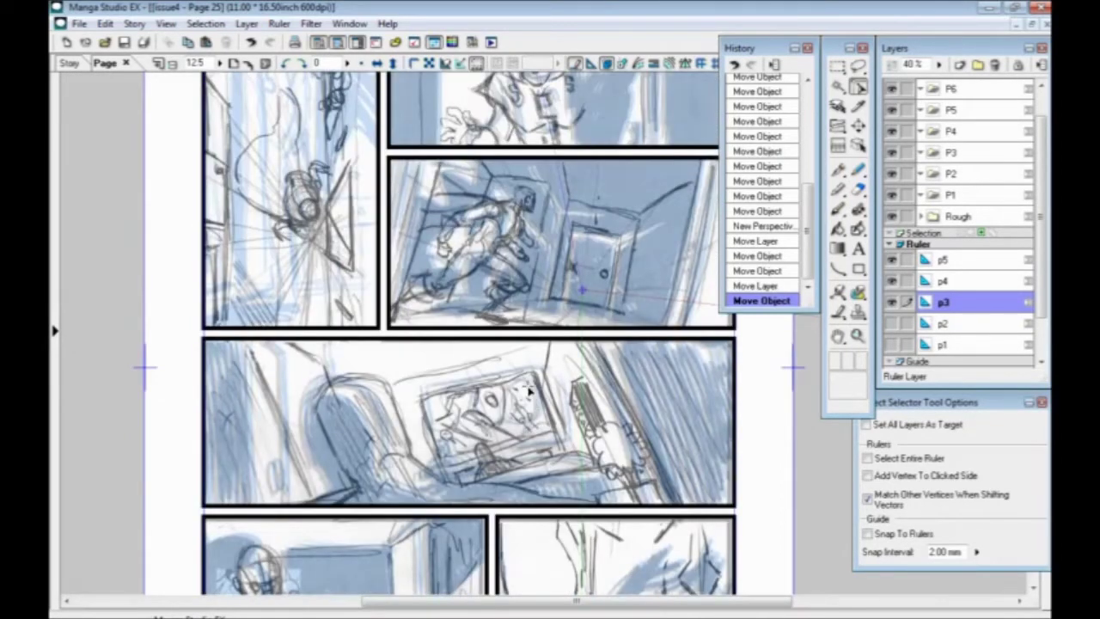
scroll(530, 391, "down", 1)
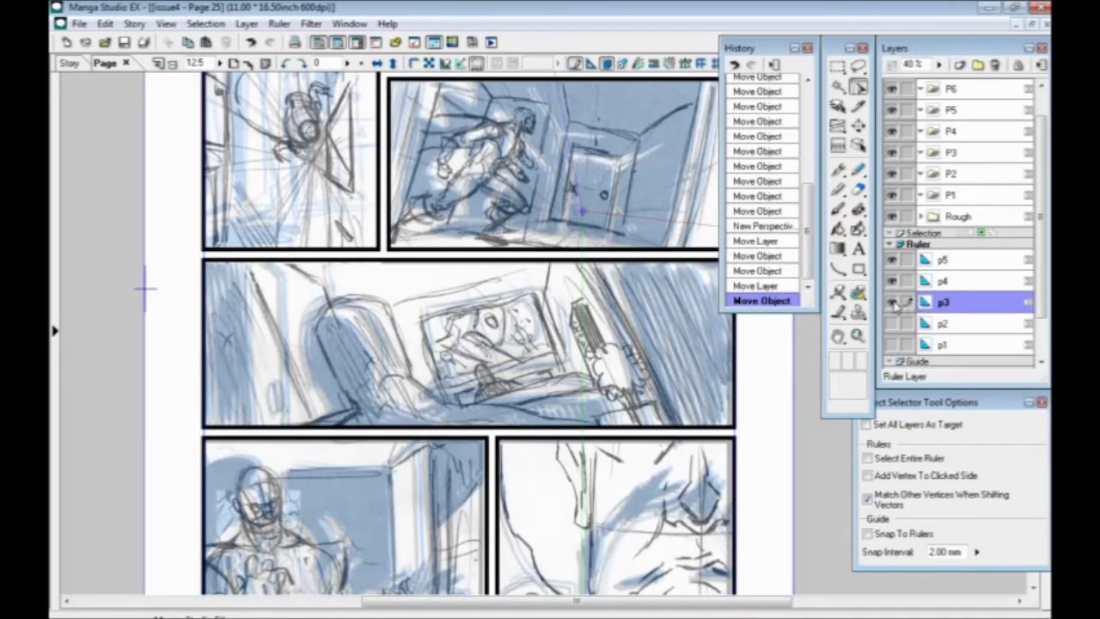
left_click(954, 282)
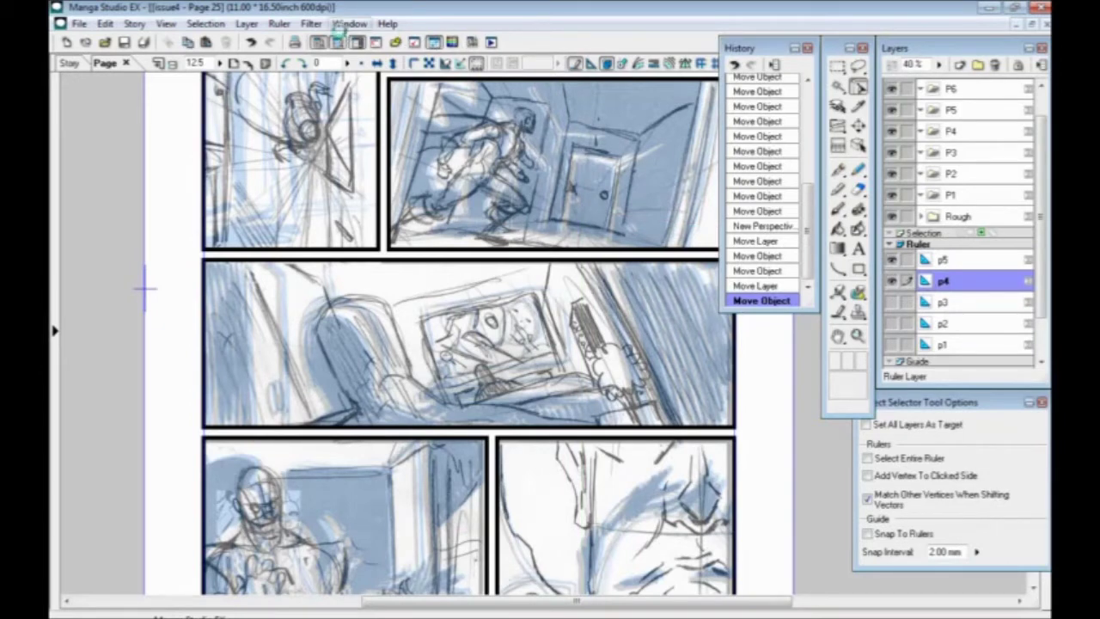
Step: Look over the page's panels from top to bottom to review their sketched perspective
scroll(491, 316, "up", 1)
scroll(498, 304, "down", 3)
scroll(245, 343, "up", 5)
scroll(283, 296, "down", 3)
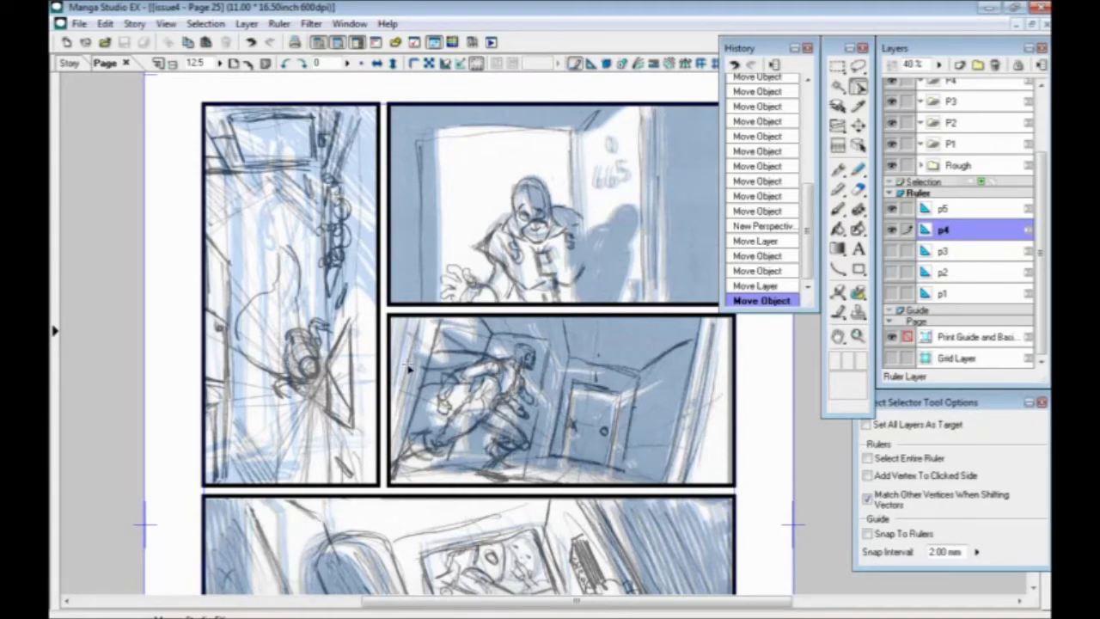
scroll(408, 368, "down", 5)
scroll(408, 368, "up", 5)
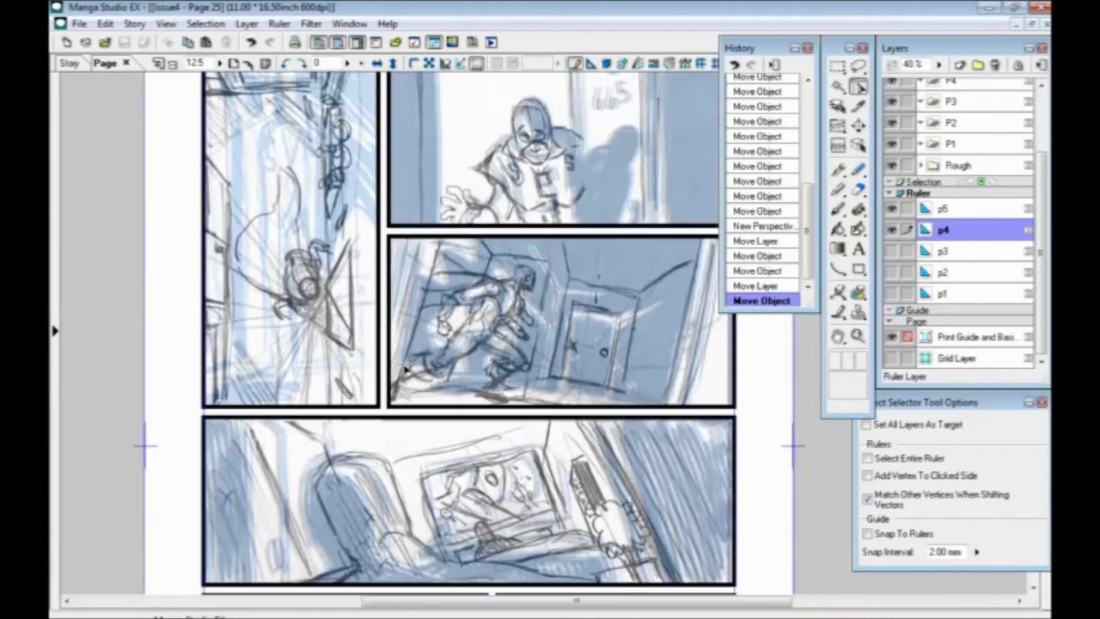
scroll(550, 294, "down", 8)
scroll(328, 421, "up", 3)
scroll(328, 423, "up", 4)
scroll(329, 423, "down", 1)
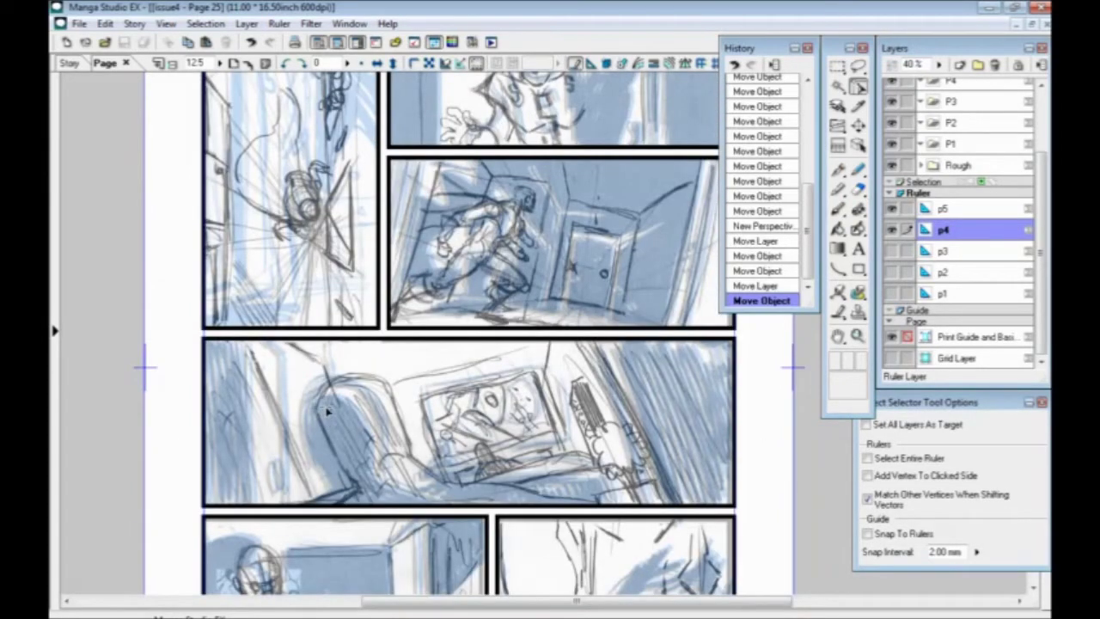
scroll(346, 437, "down", 3)
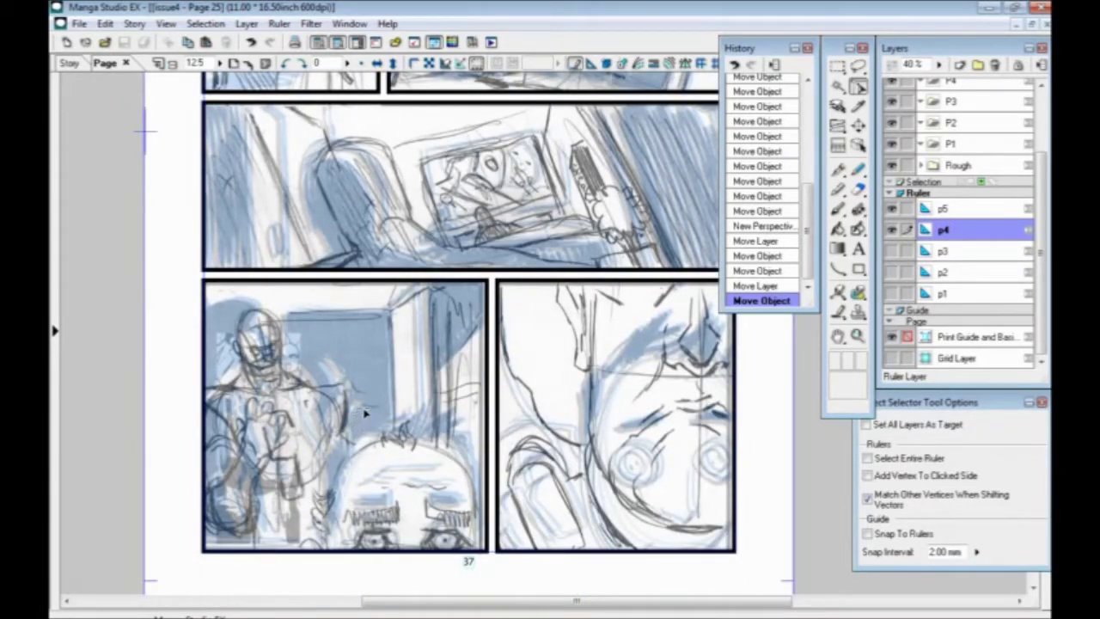
scroll(364, 413, "up", 1)
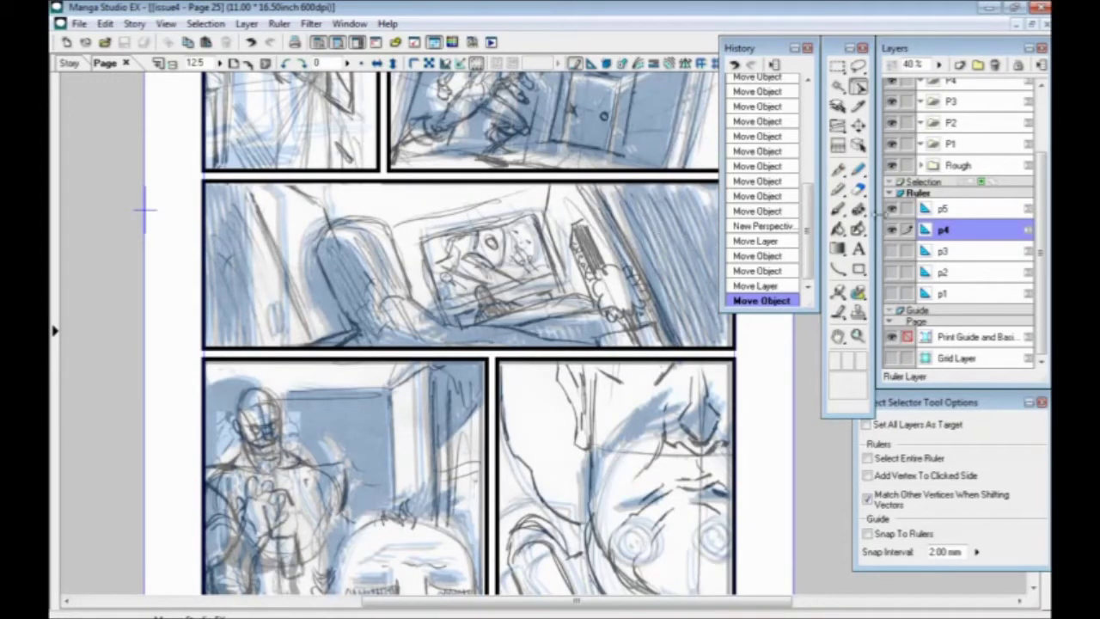
Step: Create a one-point perspective ruler on the p4 layer and move it onto the television in the wide fourth panel
left_click(280, 23)
mouse_move(321, 245)
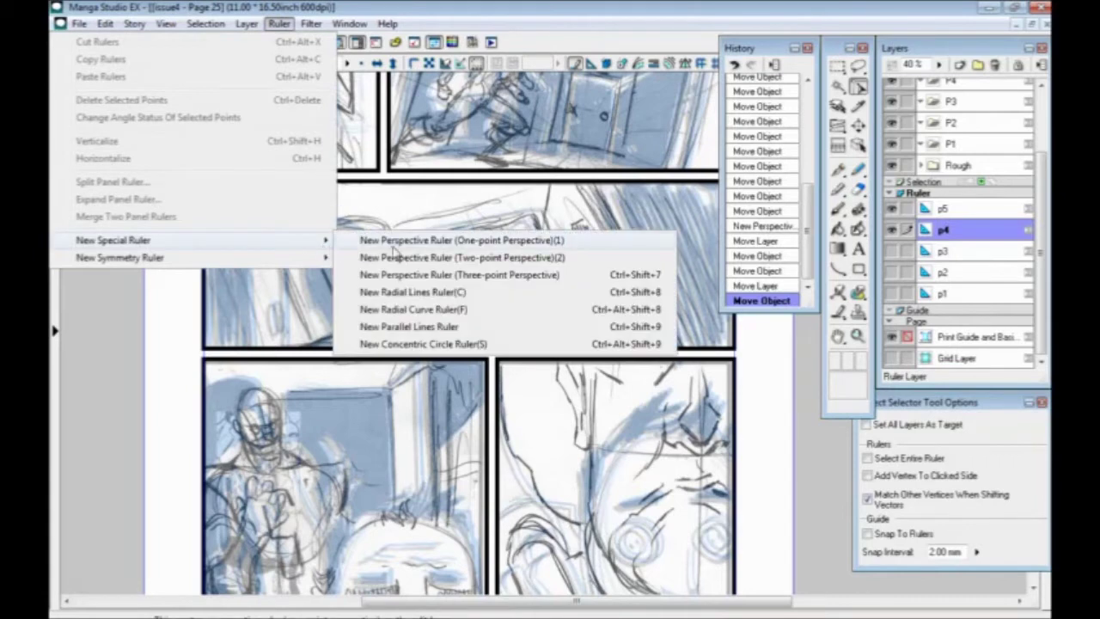
left_click(397, 244)
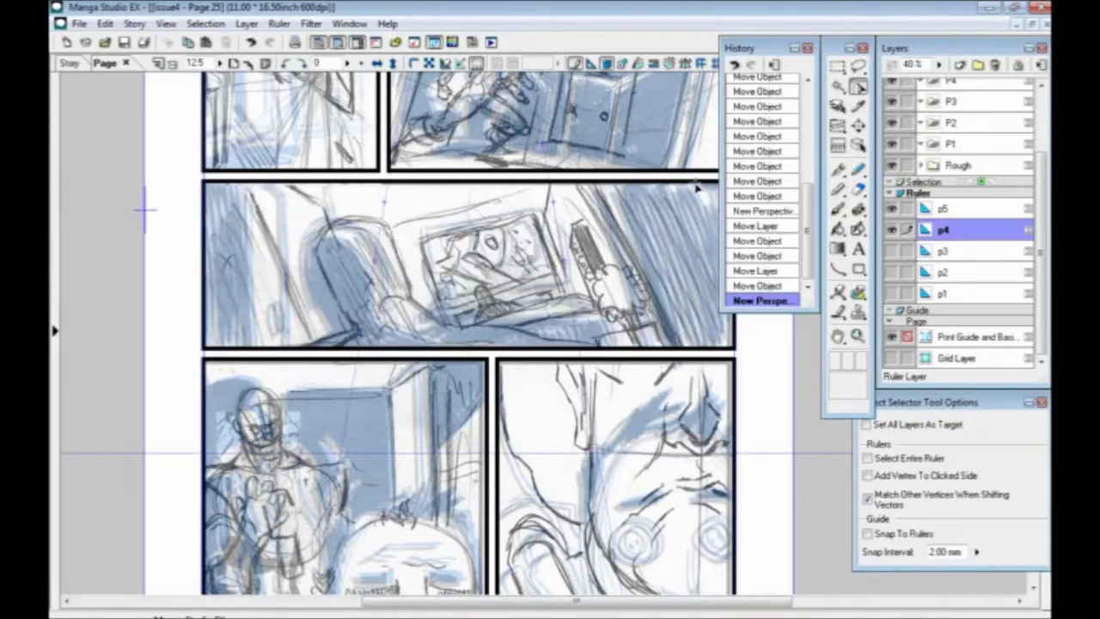
left_click(858, 126)
left_click_drag(591, 326, 530, 249)
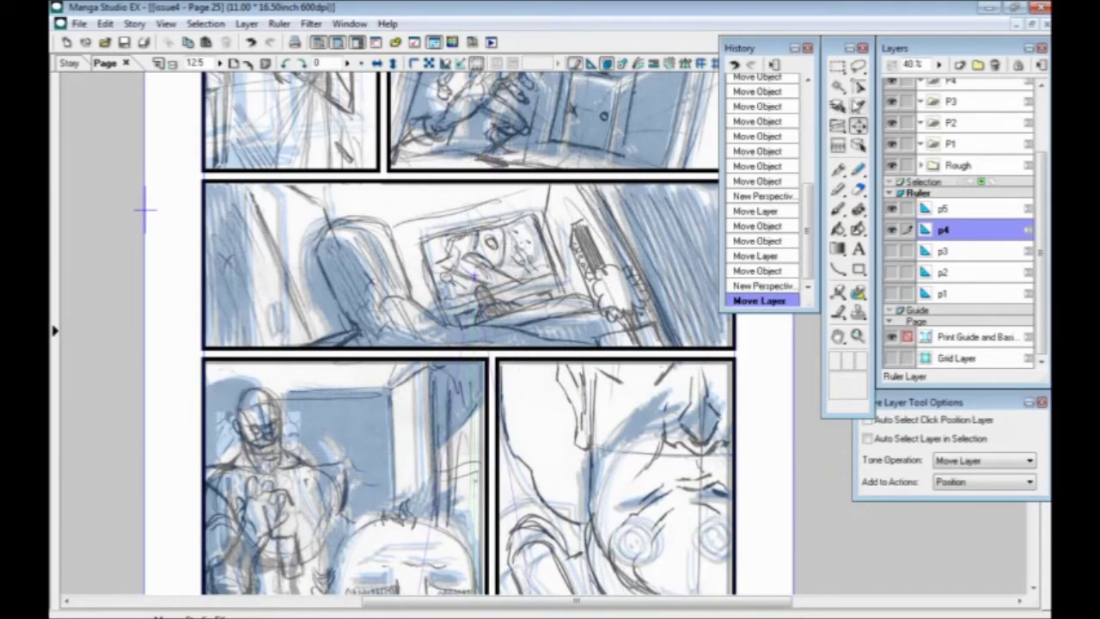
Step: Adjust the p4 ruler's guide lines to the fourth panel's sketch and nudge the whole ruler slightly down over the television
left_click(858, 87)
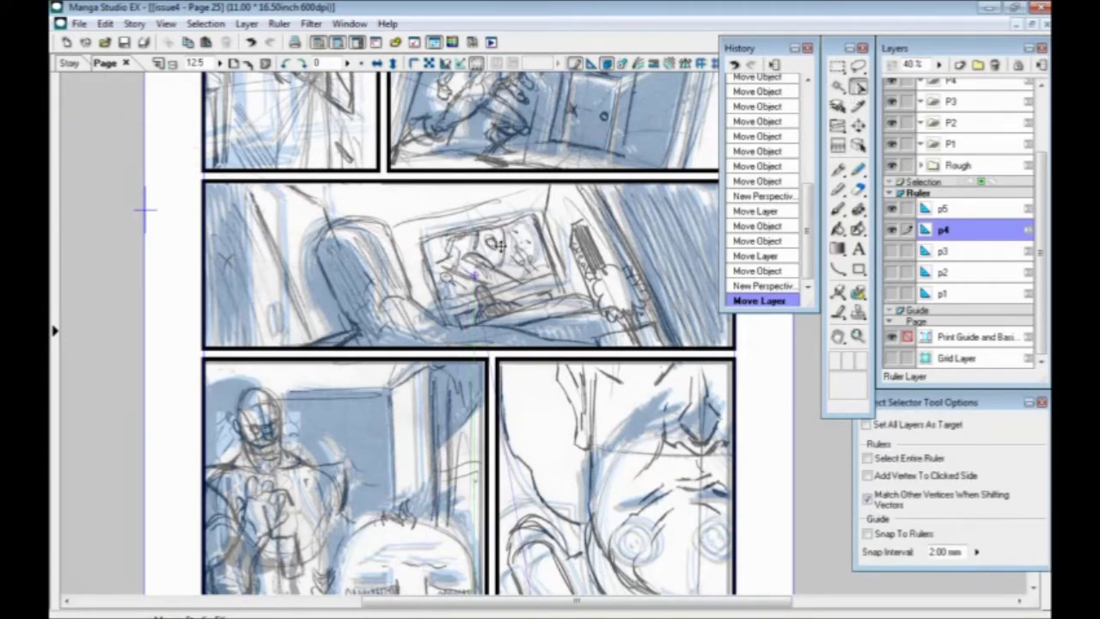
left_click_drag(439, 250, 420, 262)
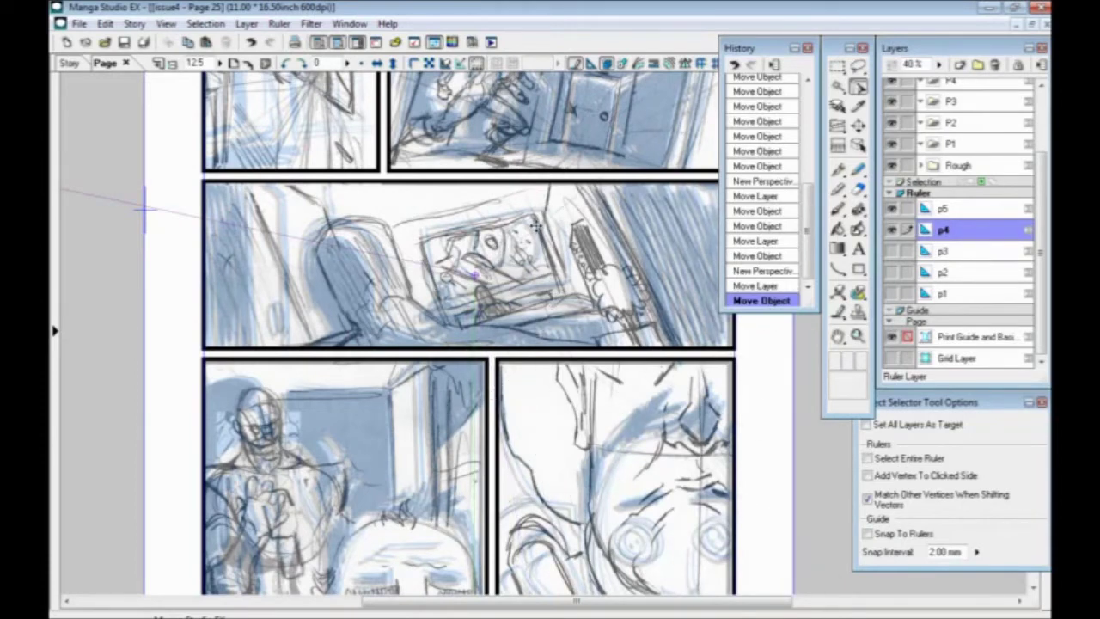
left_click_drag(537, 223, 519, 237)
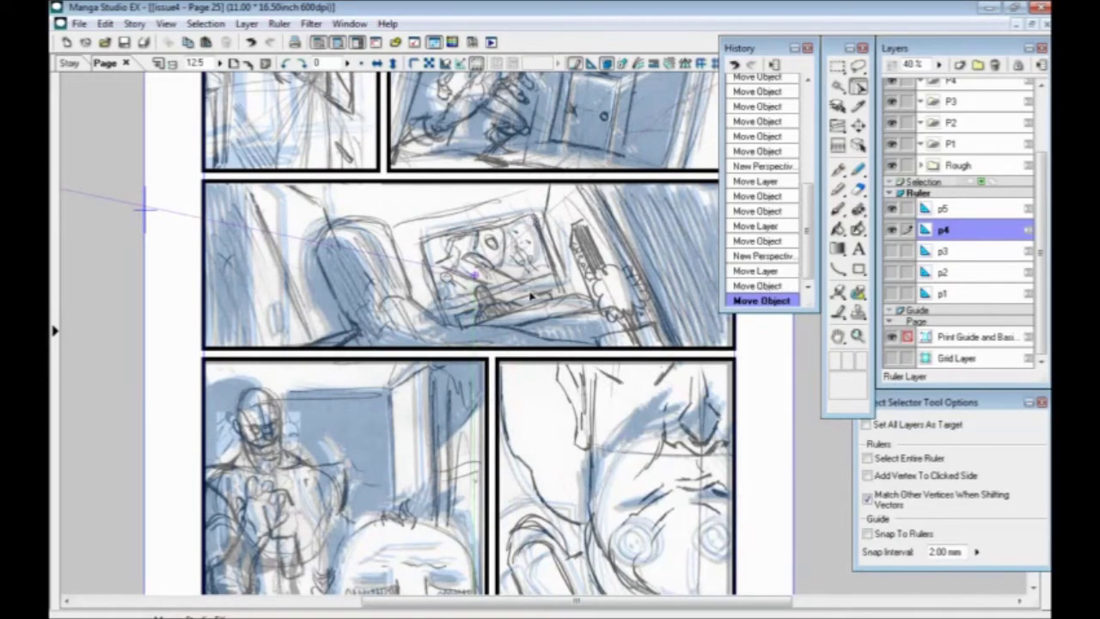
left_click(858, 125)
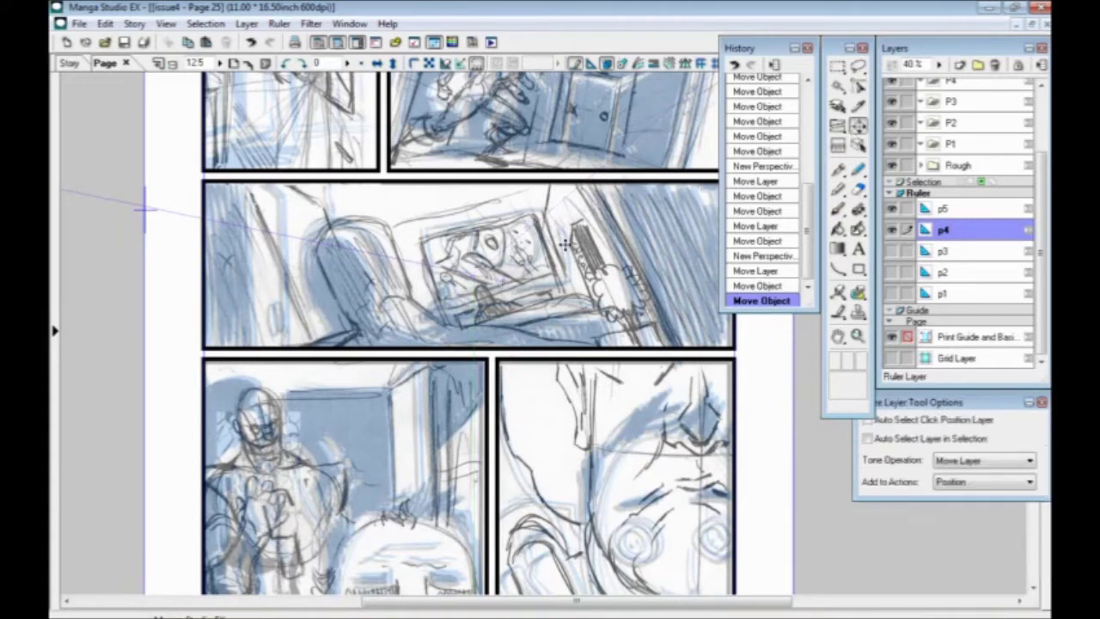
left_click_drag(555, 236, 547, 260)
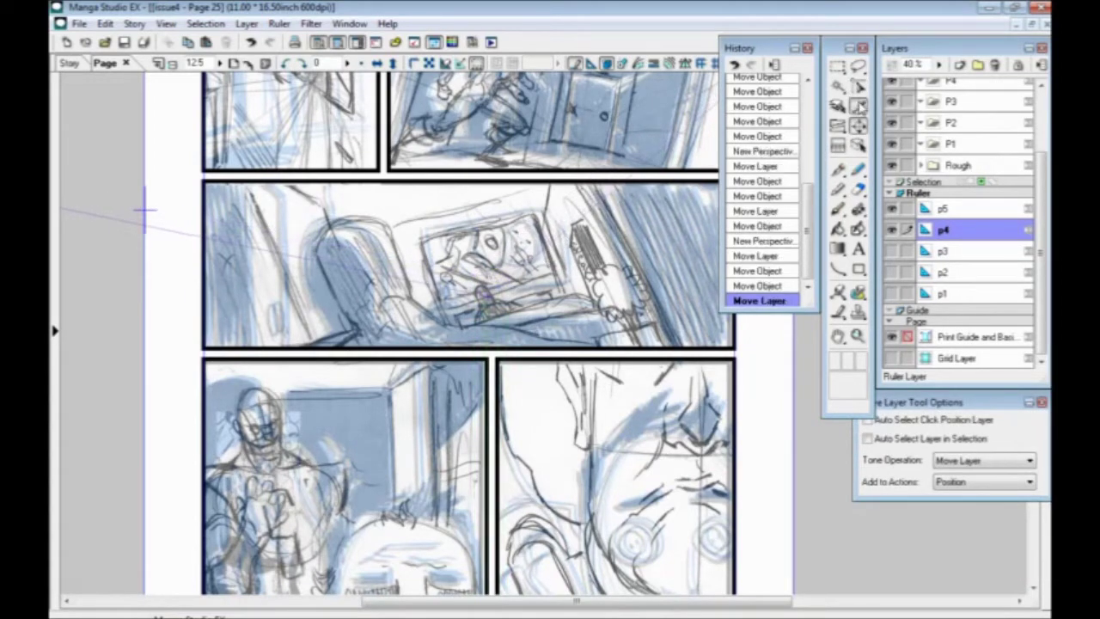
Step: Adjust a p4 guide line beside the television and rotate the perspective ruler slightly
left_click(857, 86)
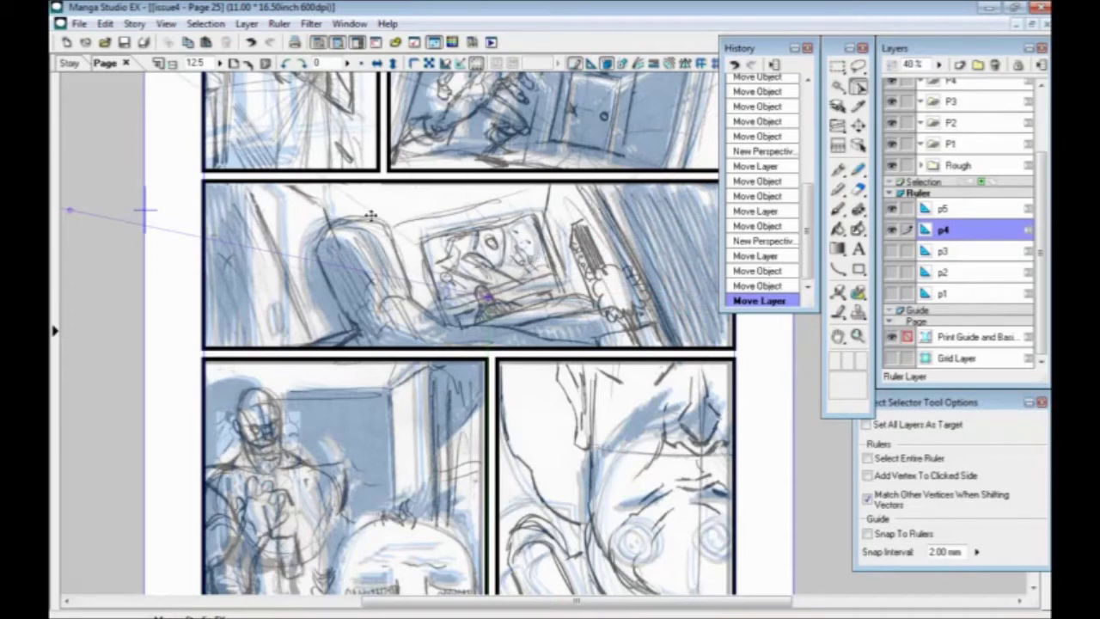
left_click_drag(539, 278, 551, 274)
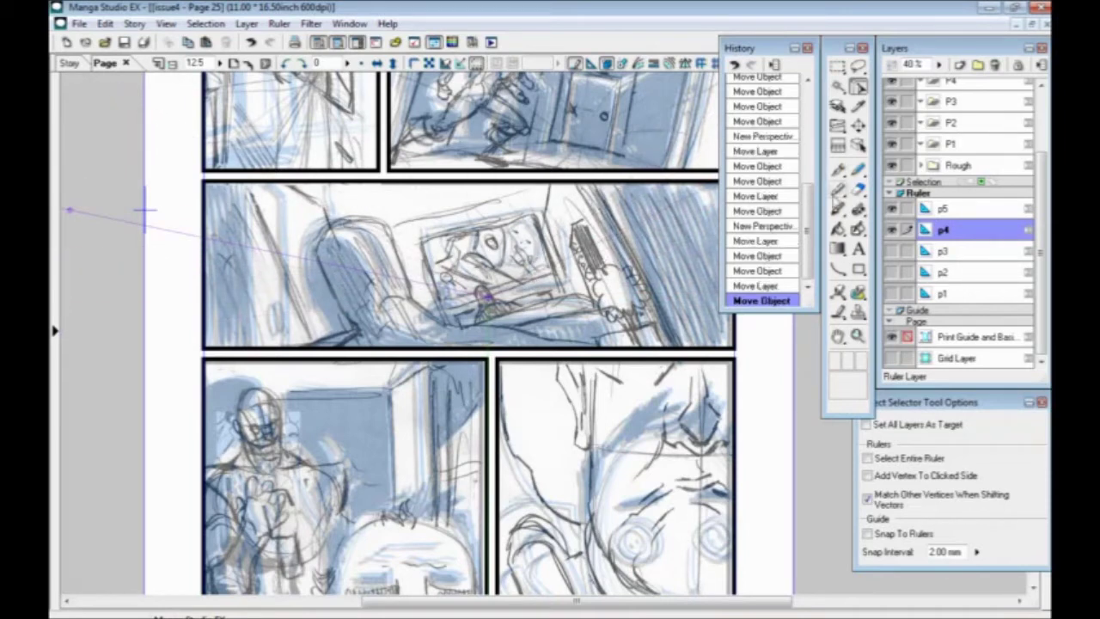
left_click(489, 300)
left_click(489, 301)
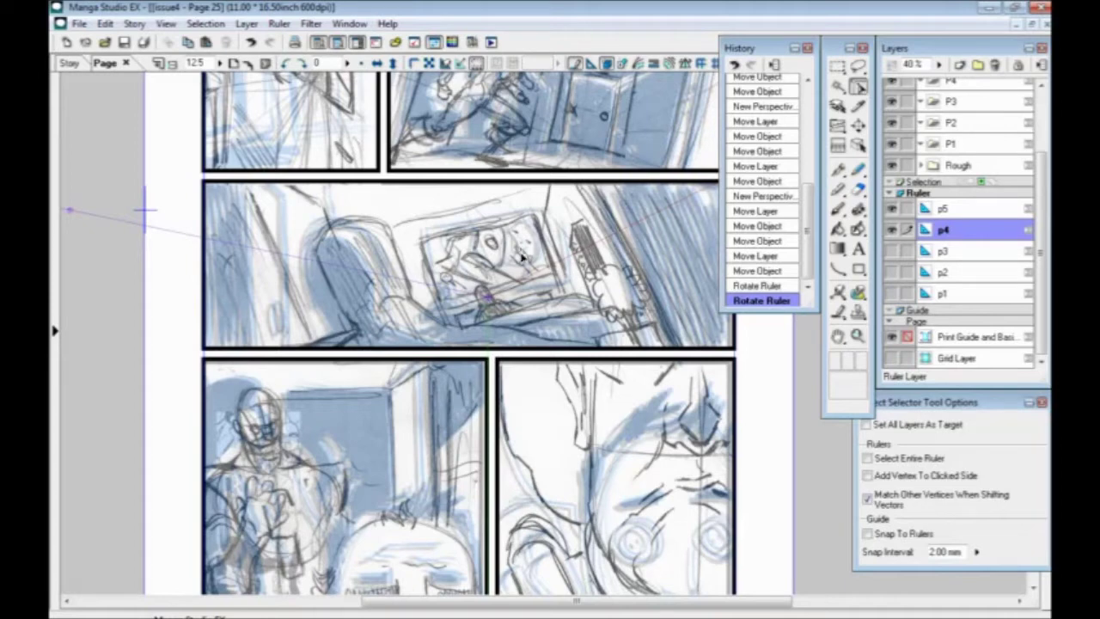
Step: Turn off Fix Eye Level To Horizontal on the p4 ruler and rotate it to follow the fourth panel's tilted view
right_click(487, 299)
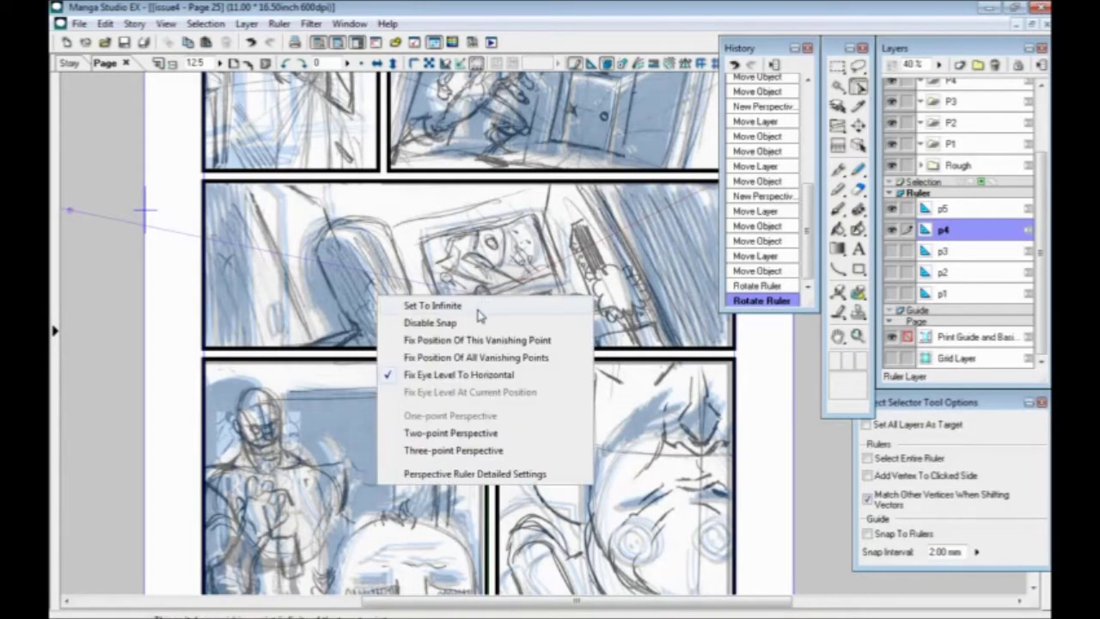
left_click(444, 377)
key("ctrl+Left")
key("ctrl+Left")
key("ctrl+Left")
key("ctrl+Left")
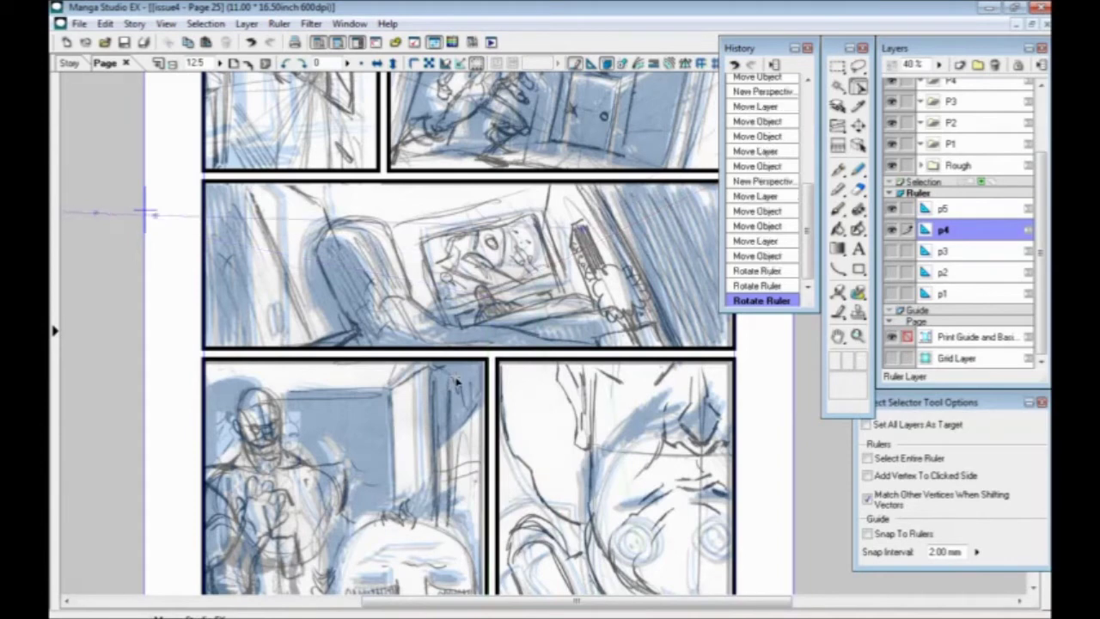
key("ctrl+Left")
key("ctrl+Left")
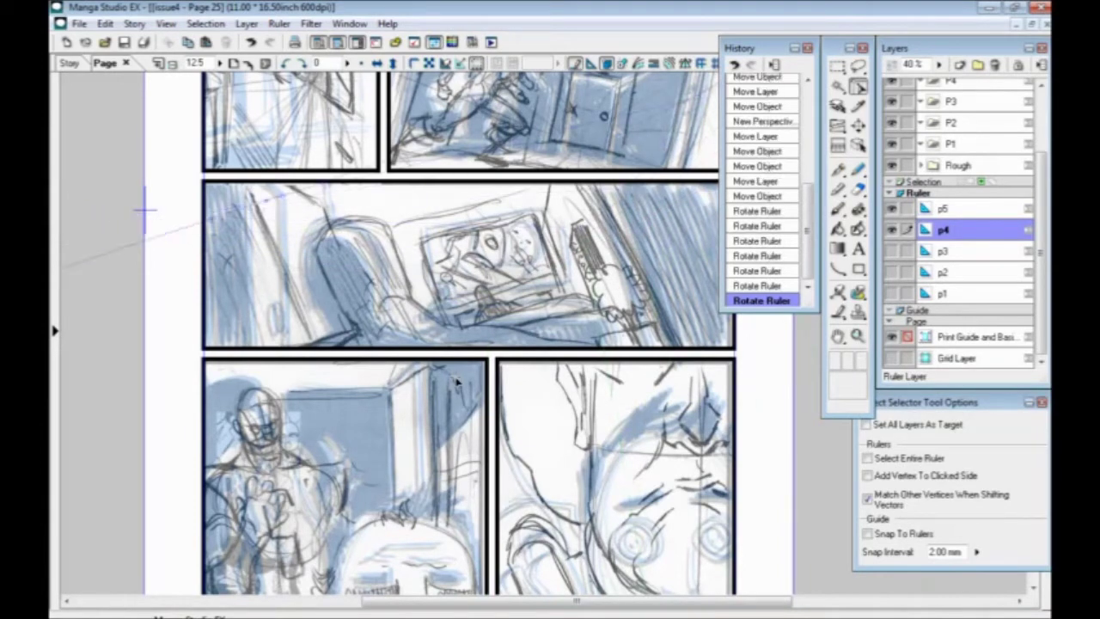
Step: Move the rotated p4 ruler back over the television and align a guide line with the sketched wall corner
left_click(858, 125)
left_click_drag(391, 215, 493, 311)
left_click_drag(511, 402, 540, 318)
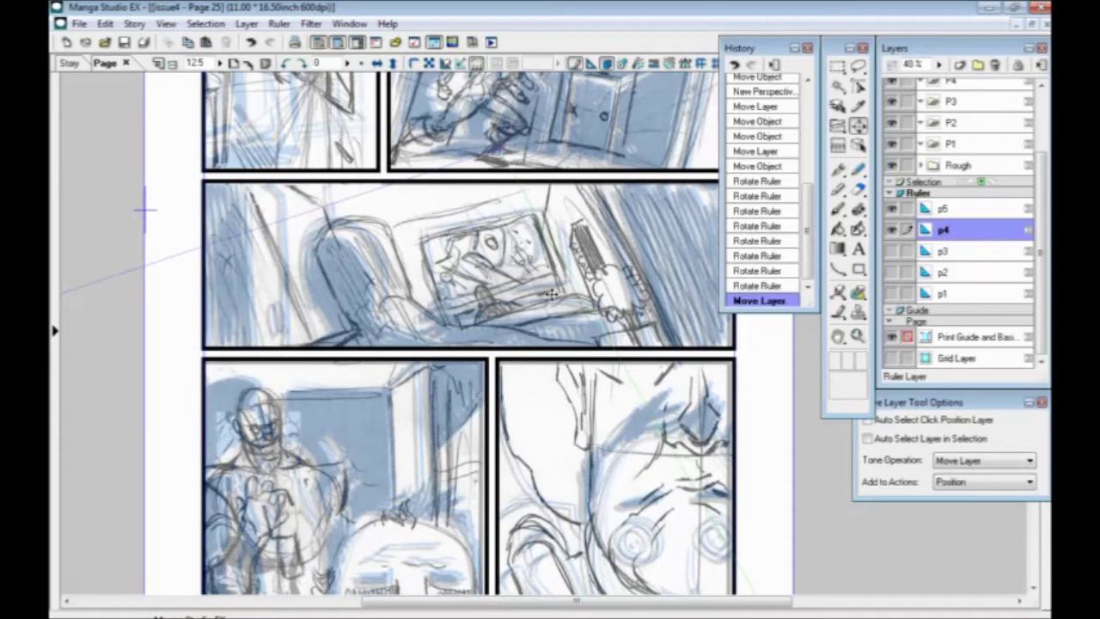
left_click_drag(541, 251, 508, 356)
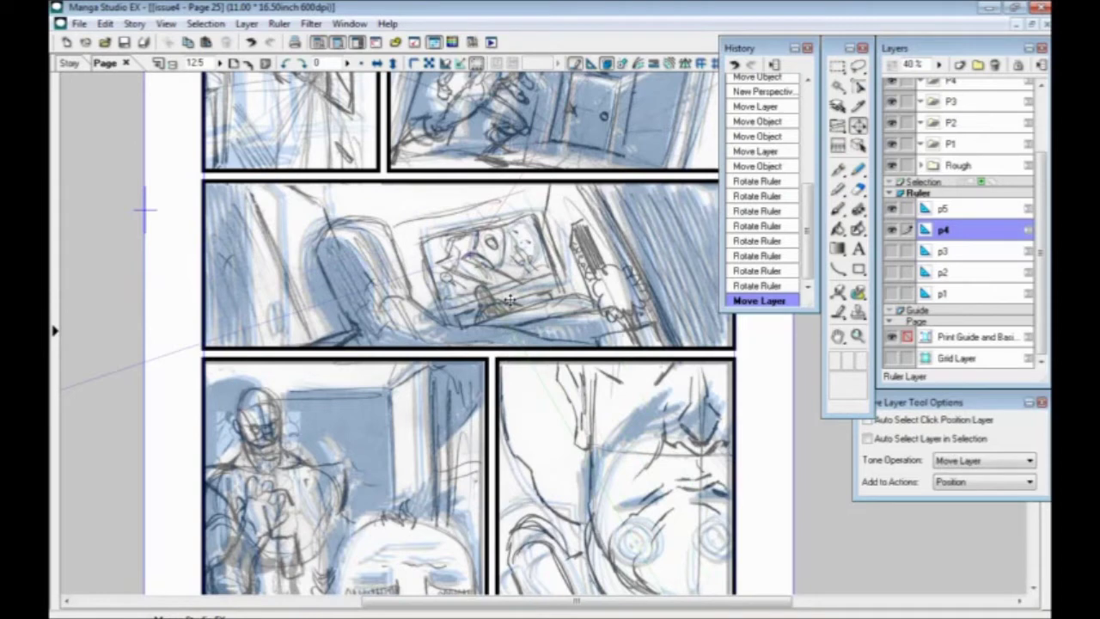
left_click_drag(497, 280, 563, 289)
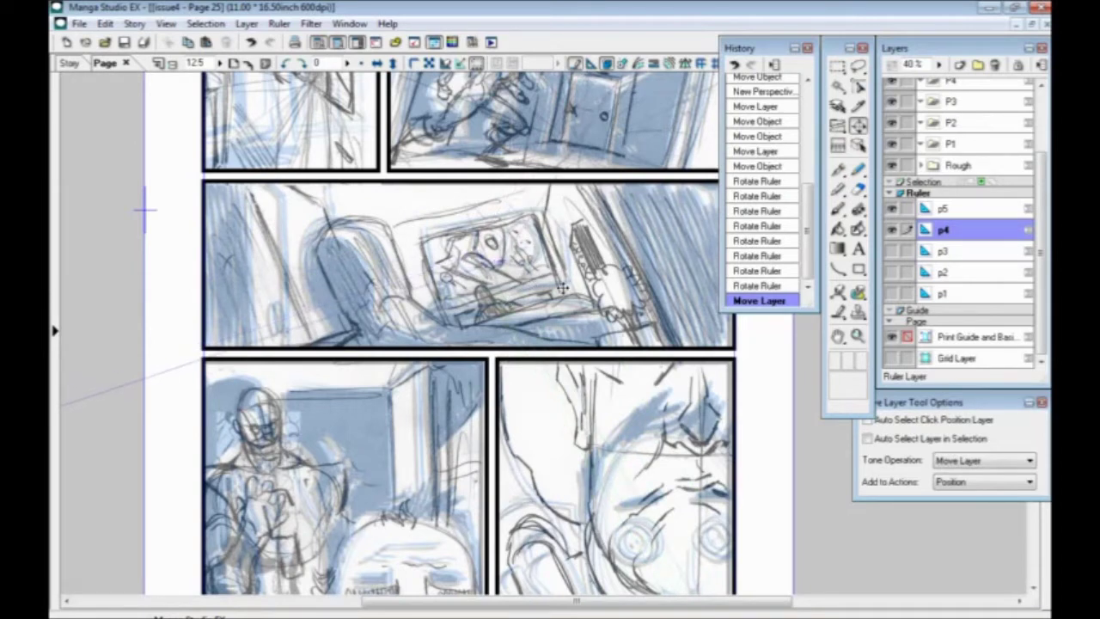
left_click_drag(501, 288, 521, 338)
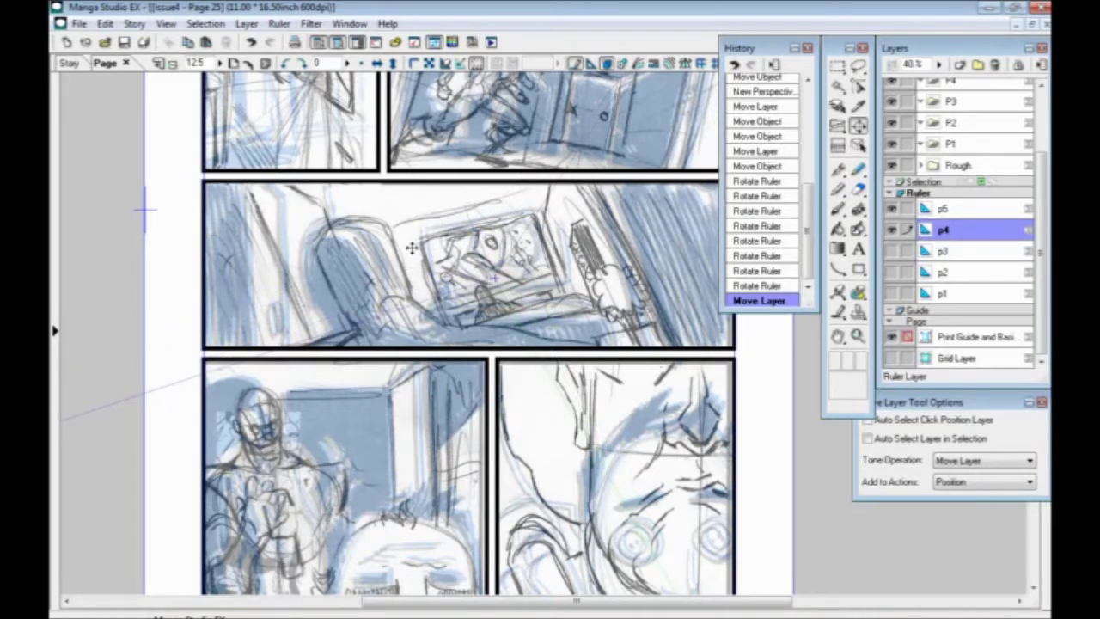
left_click_drag(582, 319, 585, 328)
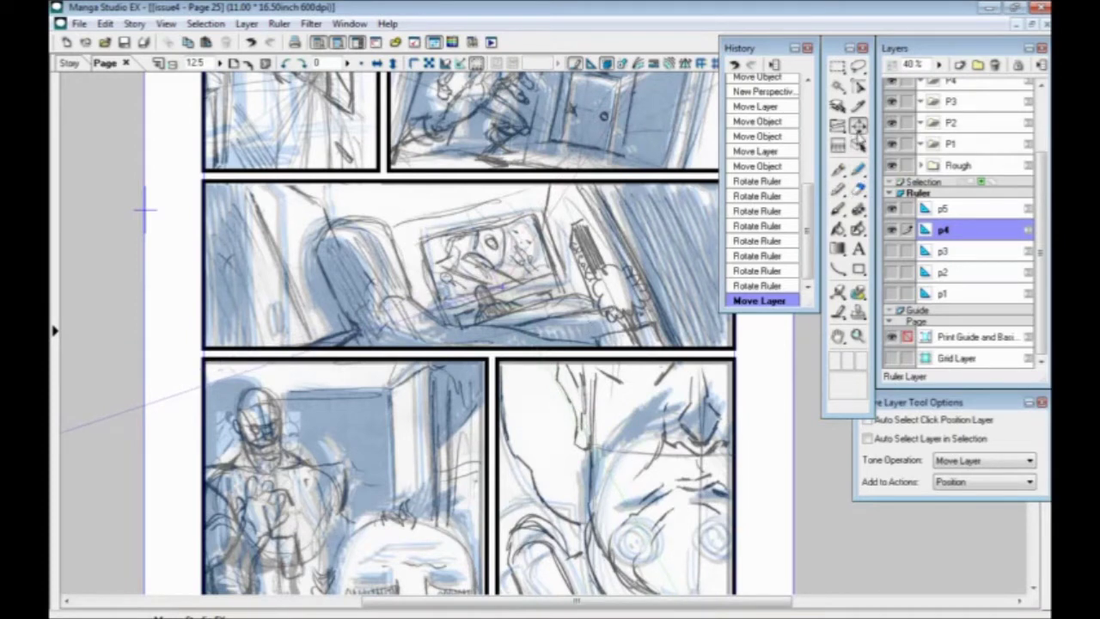
left_click(858, 87)
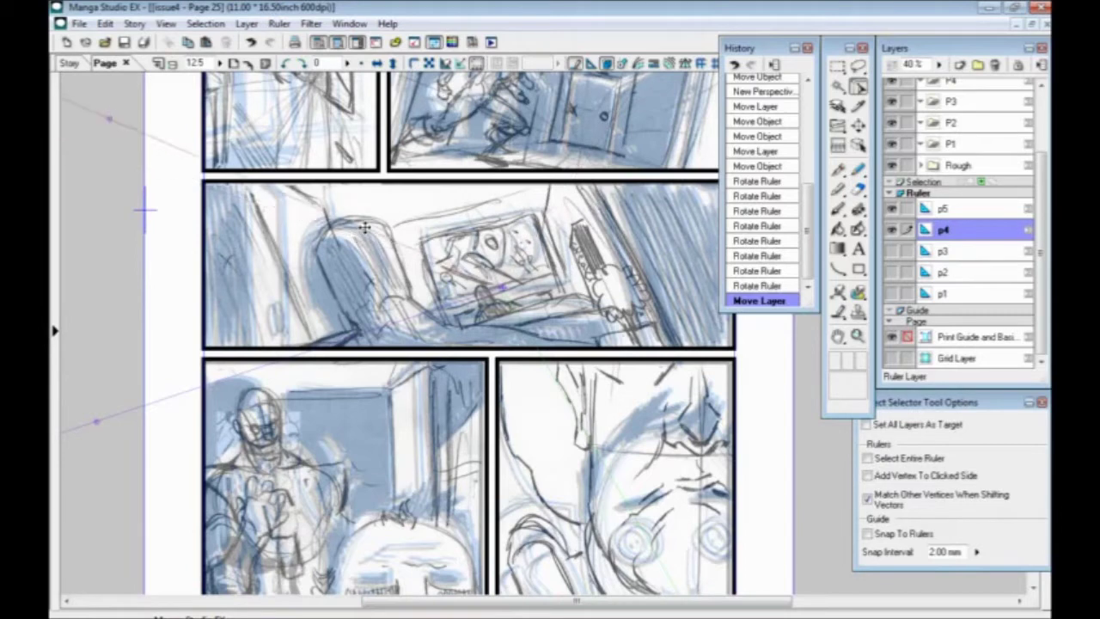
left_click_drag(552, 243, 536, 222)
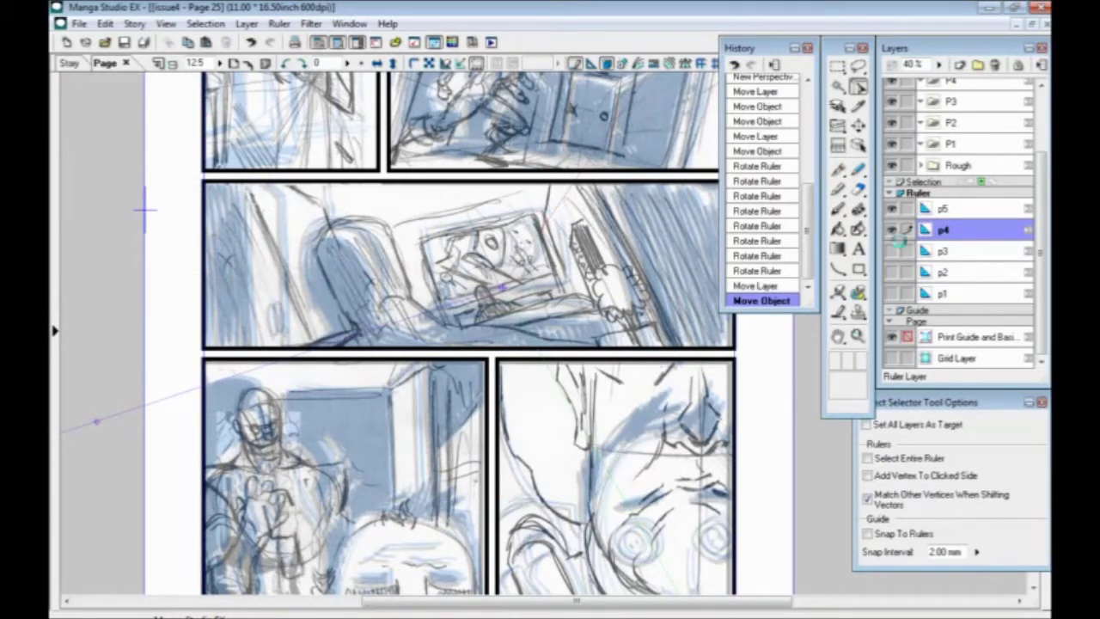
Step: Hide the p4 ruler, then create a perspective ruler on the p5 layer and move it into the fifth panel
left_click(945, 209)
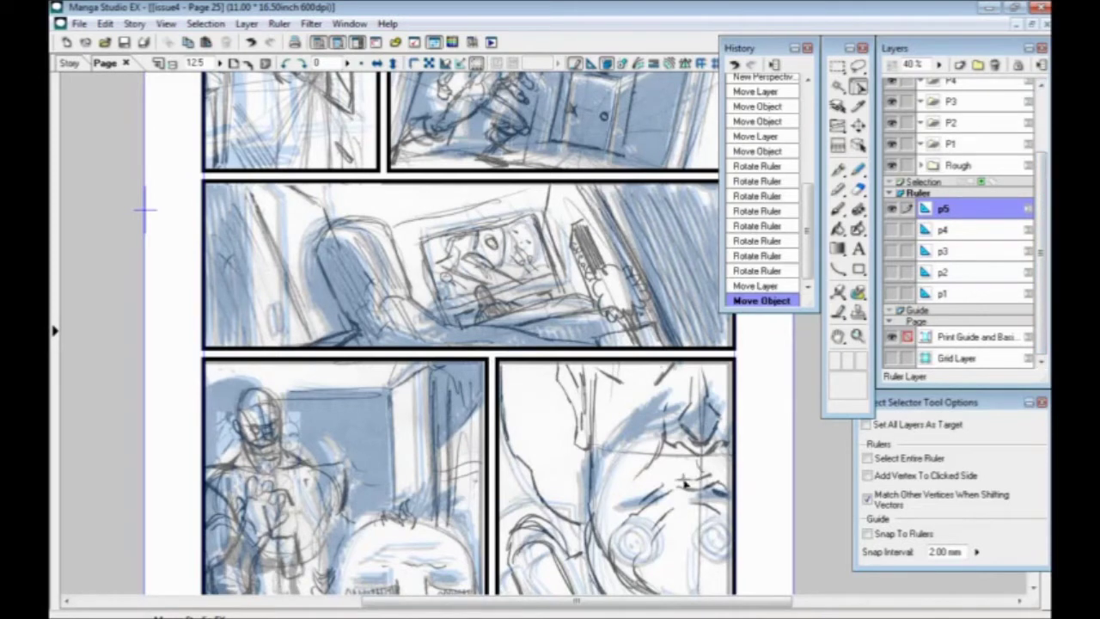
scroll(469, 404, "down", 4)
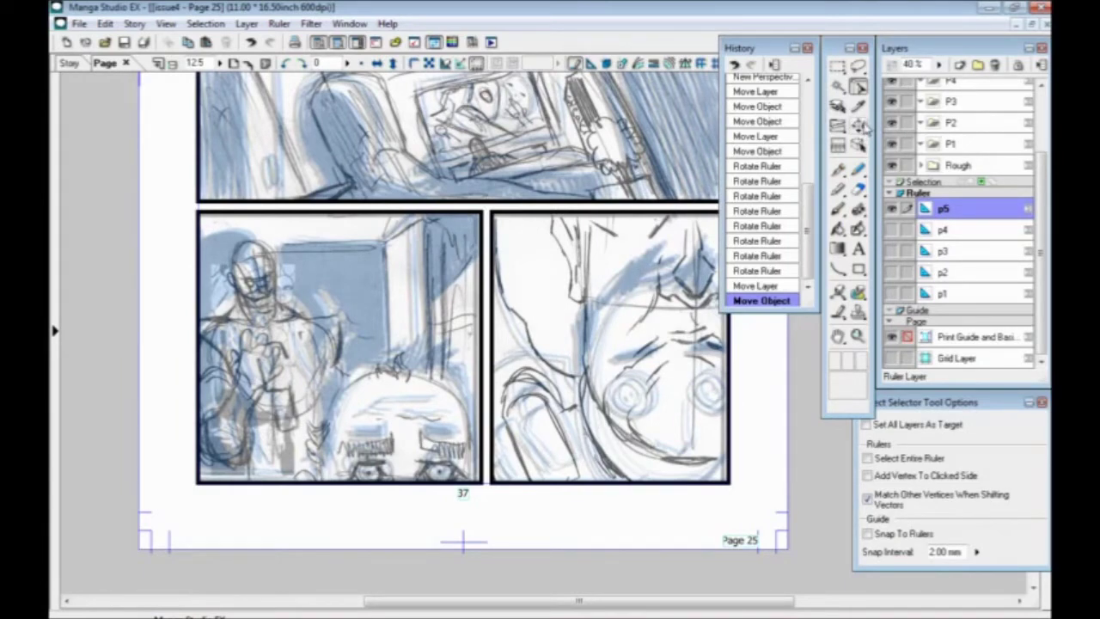
left_click(278, 23)
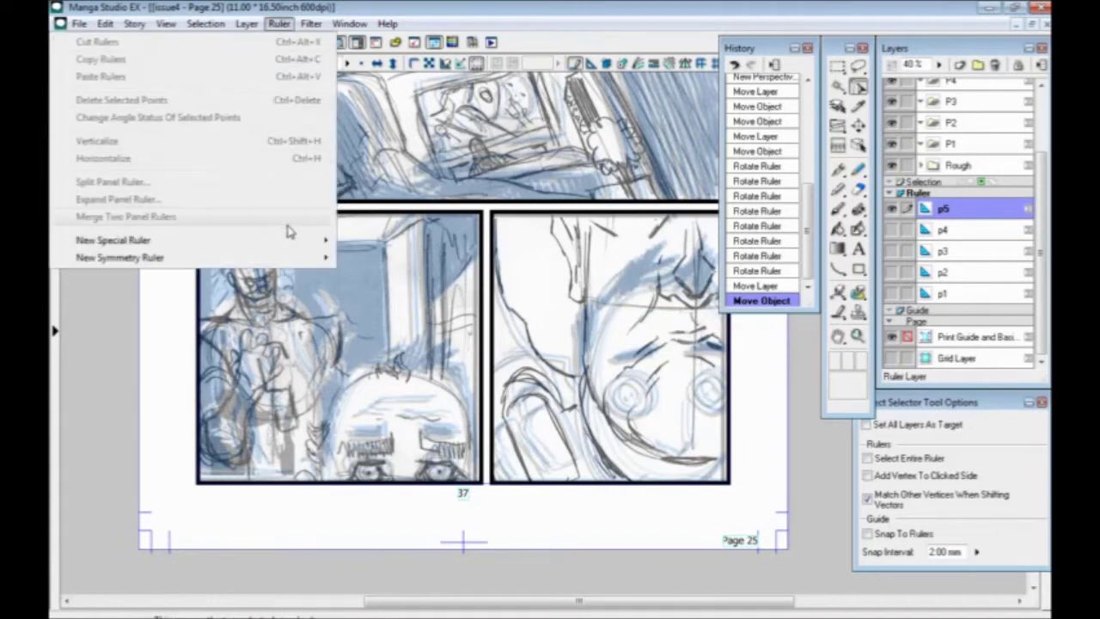
mouse_move(295, 244)
left_click(391, 241)
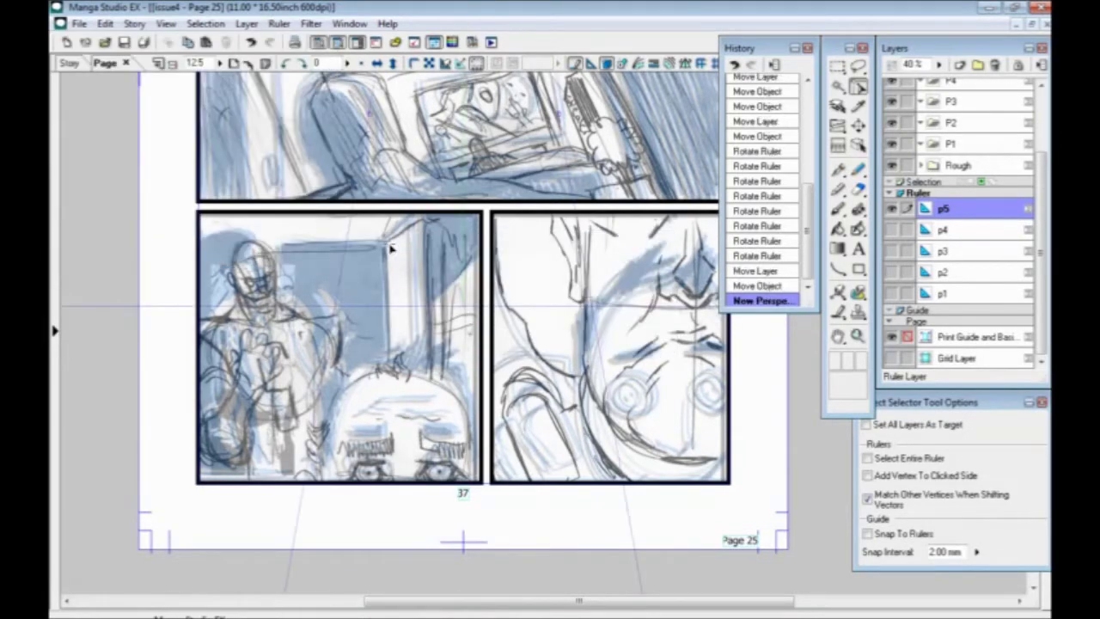
left_click(858, 125)
left_click_drag(402, 159, 322, 324)
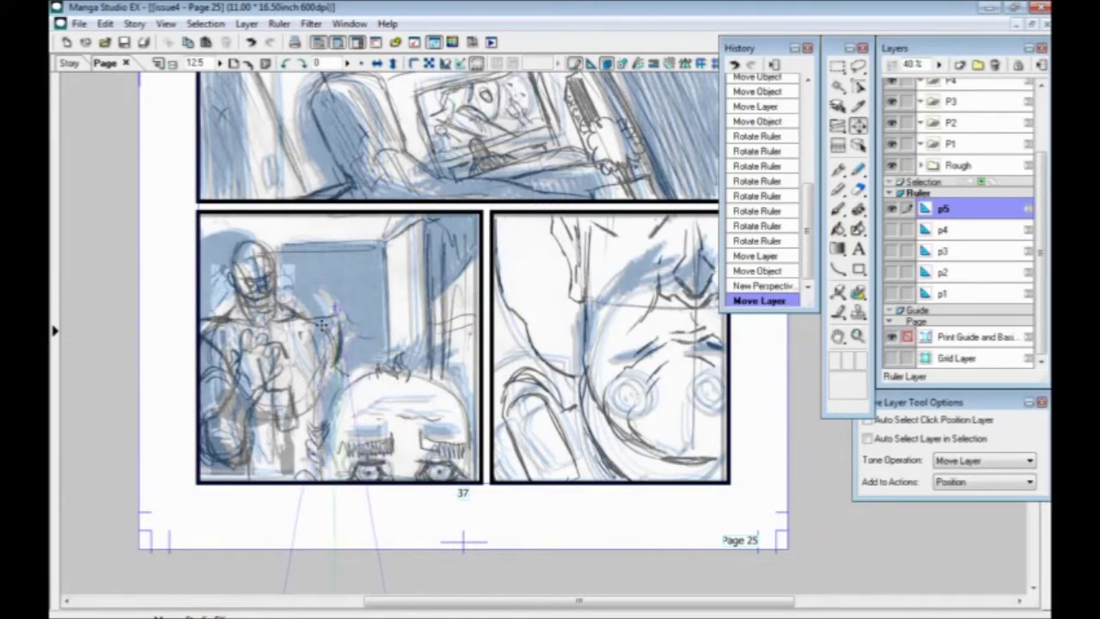
Step: Nudge the p5 ruler slightly up and fit its guide lines to the fifth panel's sketched doorway
left_click(857, 86)
left_click_drag(357, 431, 361, 346)
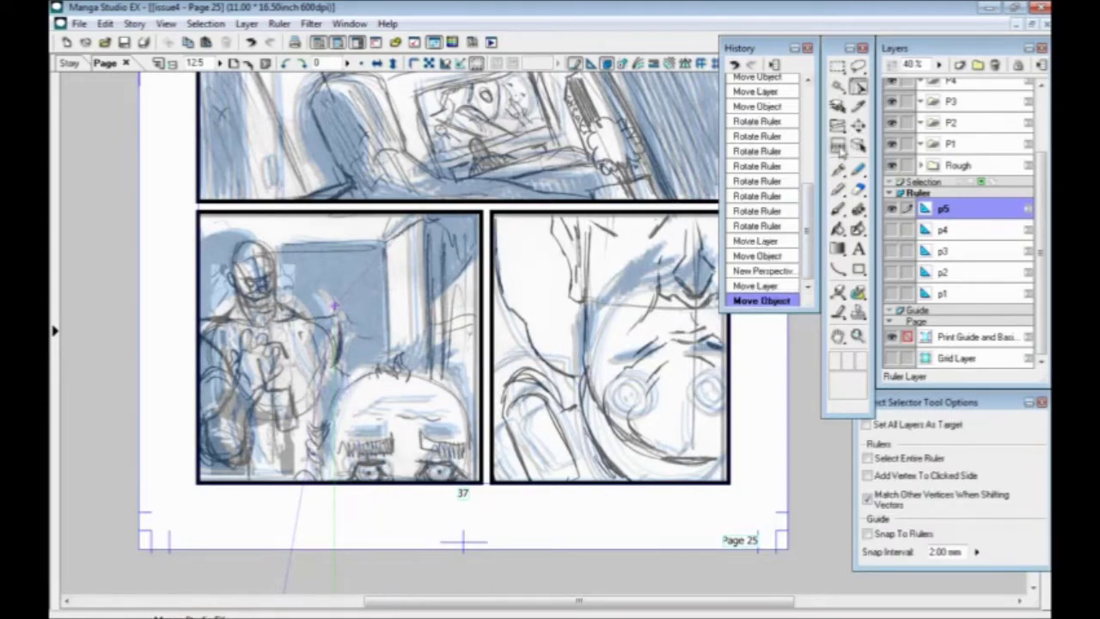
left_click(858, 125)
left_click_drag(457, 290, 457, 285)
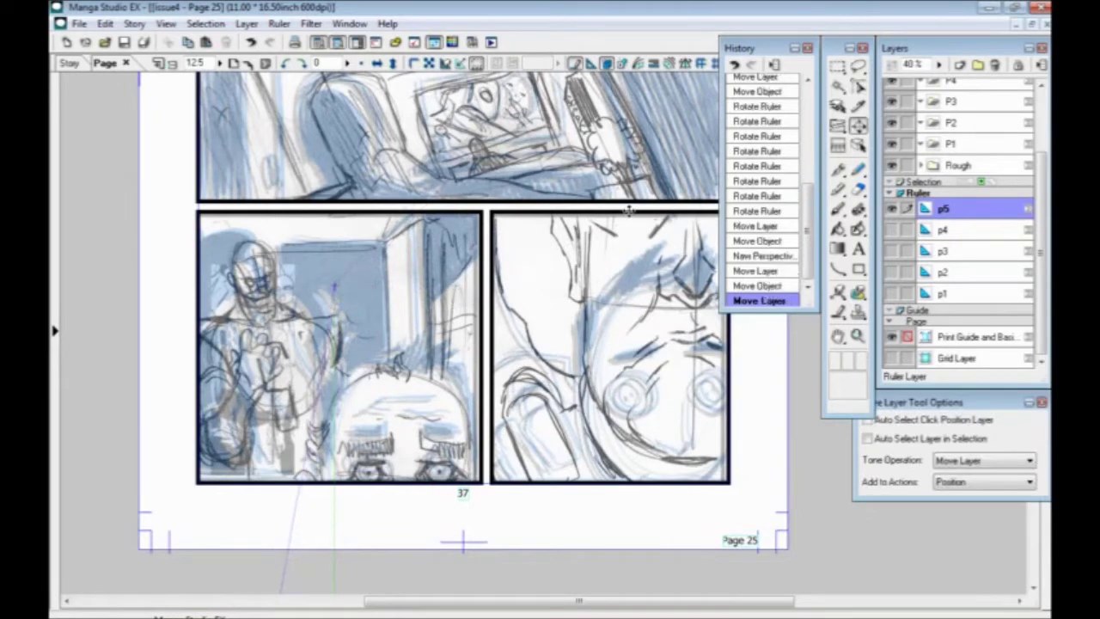
left_click(858, 87)
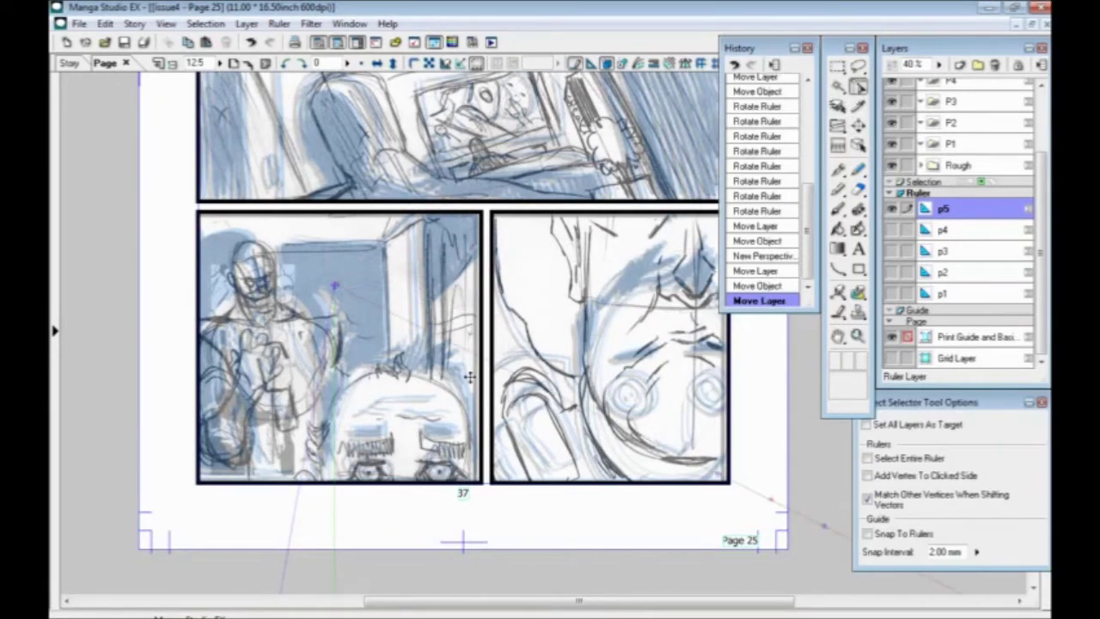
left_click_drag(201, 213, 421, 220)
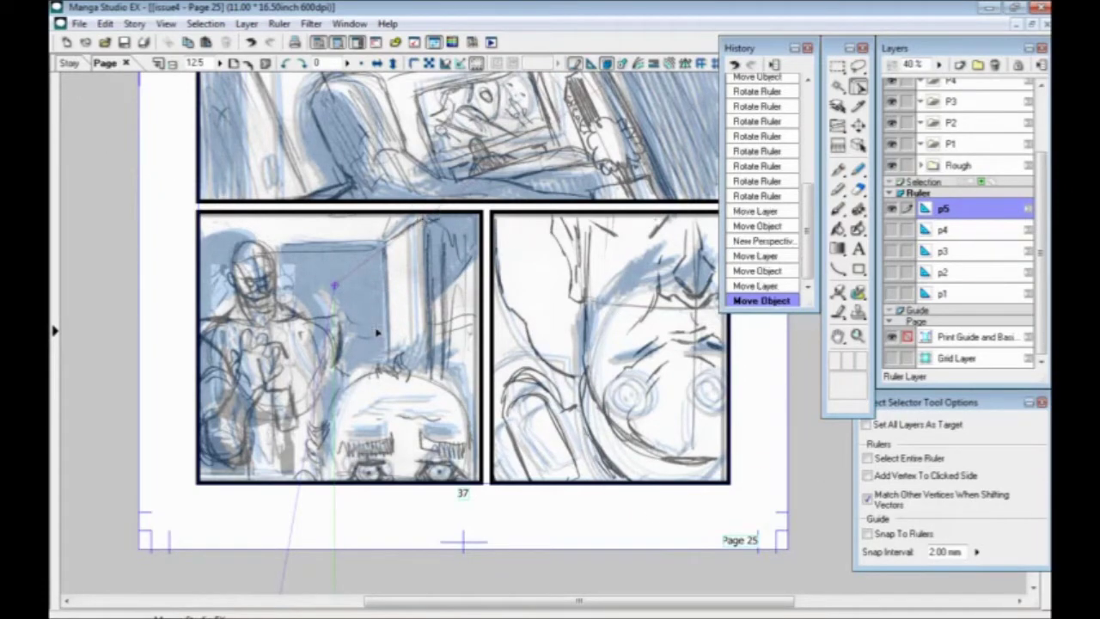
Step: Fine-tune the p5 ruler slightly to the left with its guide line on the sketched door edge, and save the page
left_click(838, 125)
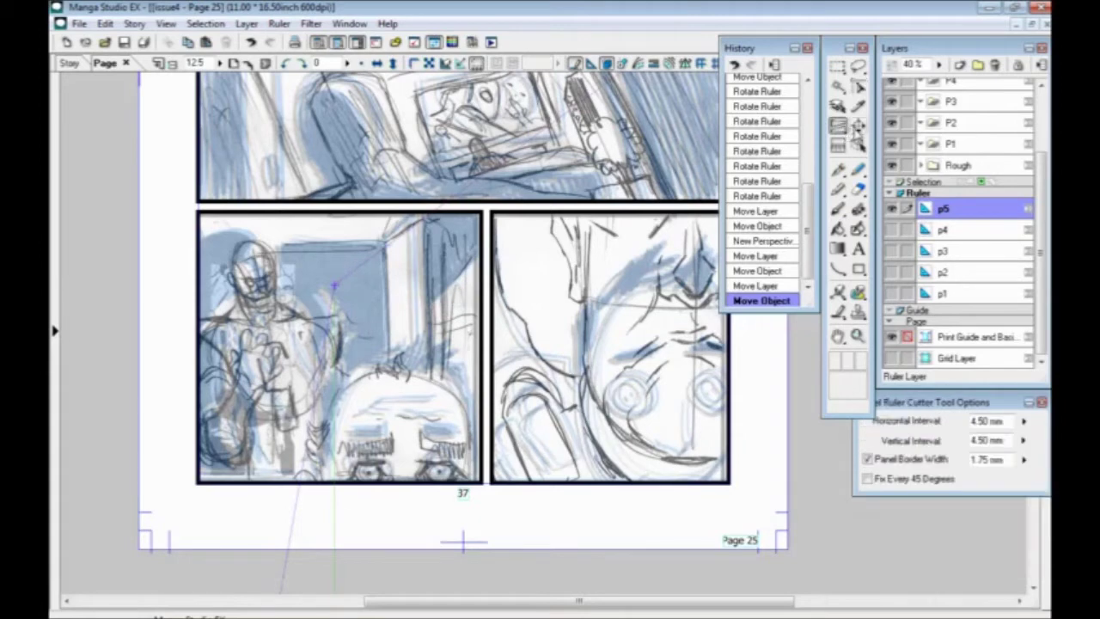
left_click(858, 125)
left_click_drag(304, 378, 290, 373)
left_click(858, 87)
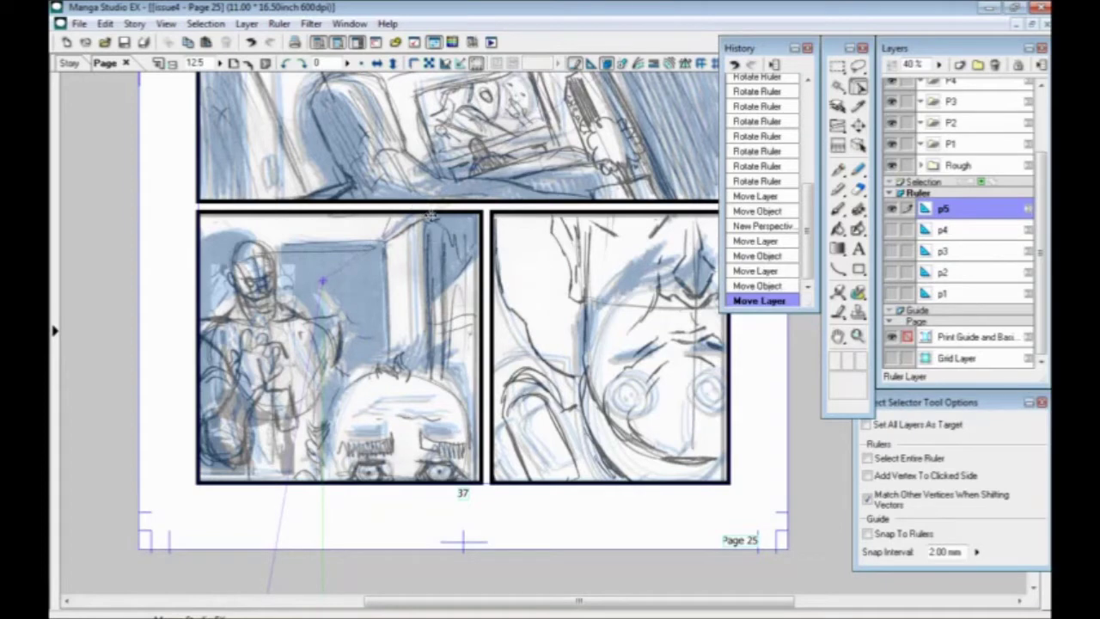
left_click_drag(434, 217, 443, 215)
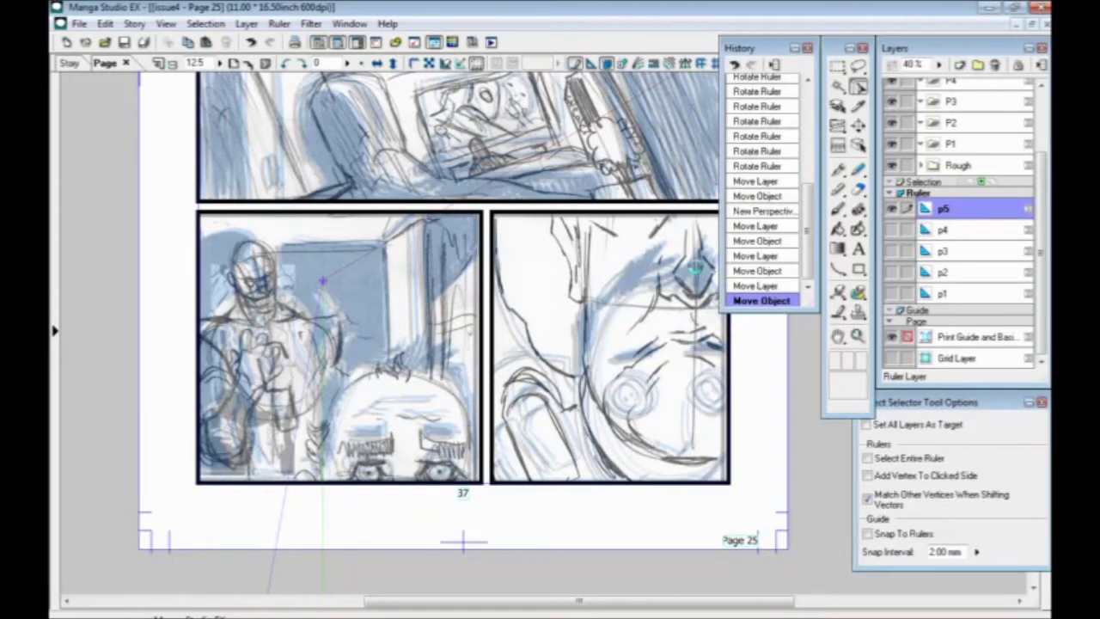
key("ctrl+s")
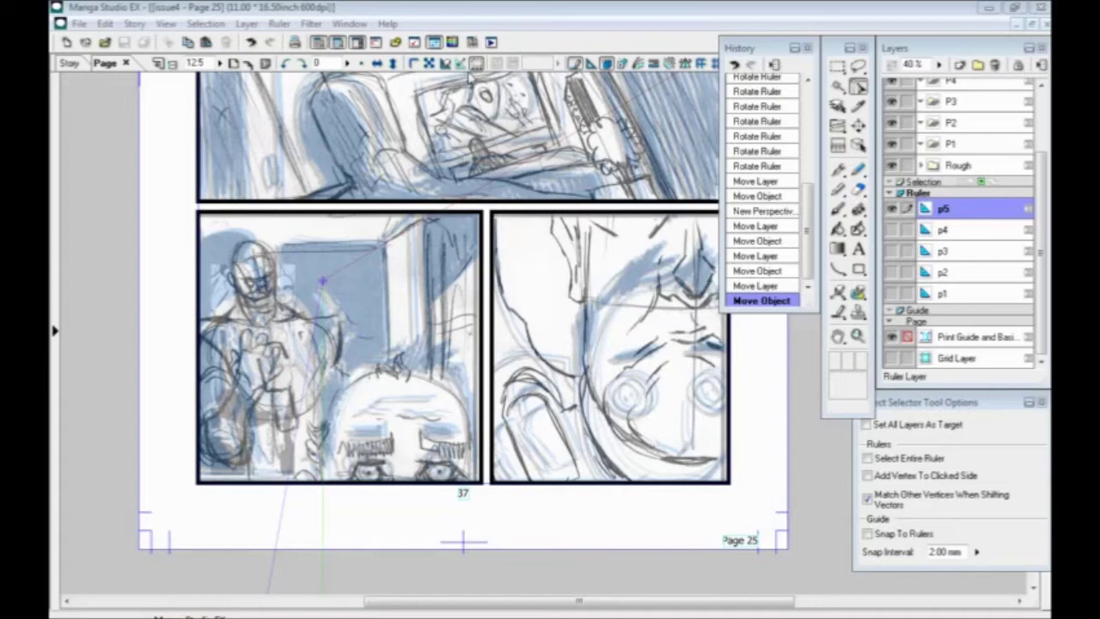
Step: Hide the p5 ruler and show the p2 ruler over the doorway panel with the masked figure
left_click(461, 15)
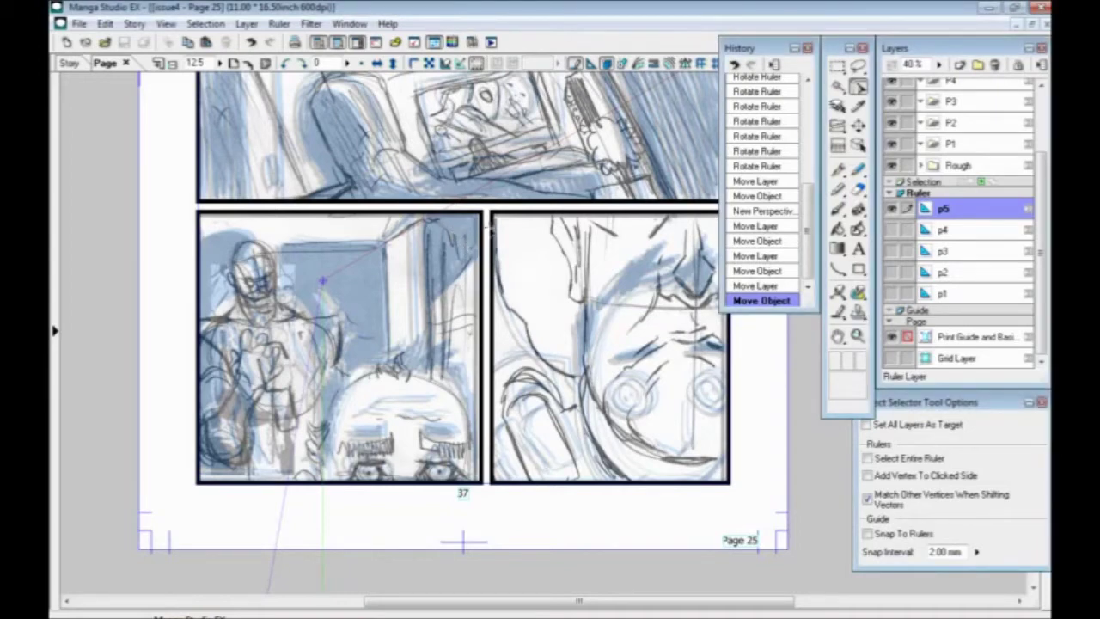
scroll(395, 252, "up", 5)
scroll(411, 445, "up", 2)
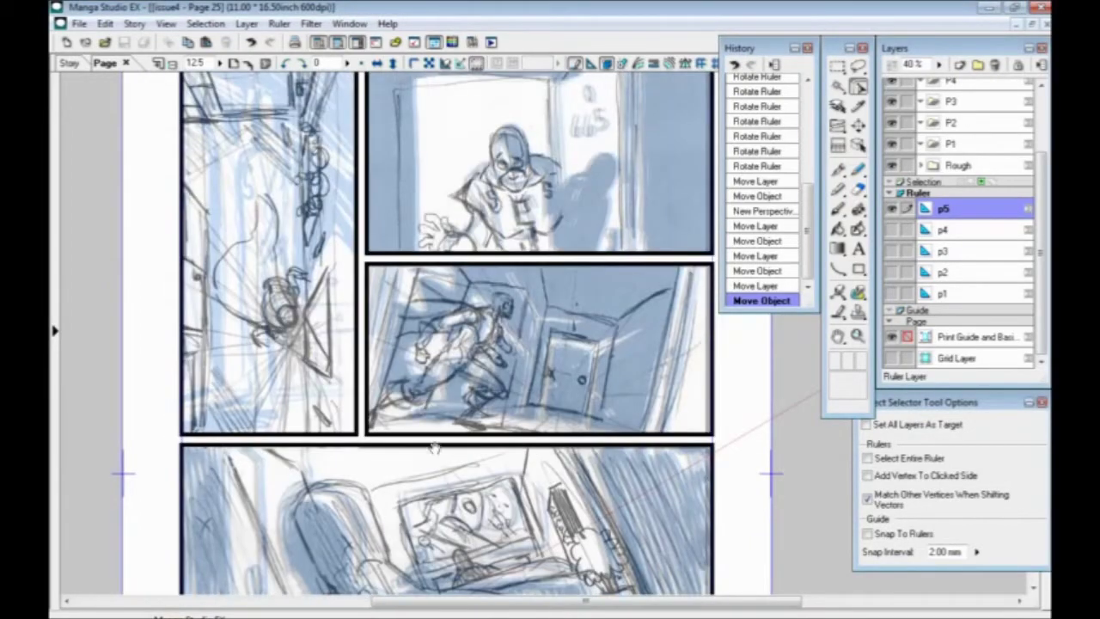
left_click_drag(401, 427, 405, 487)
key("ctrl+plus")
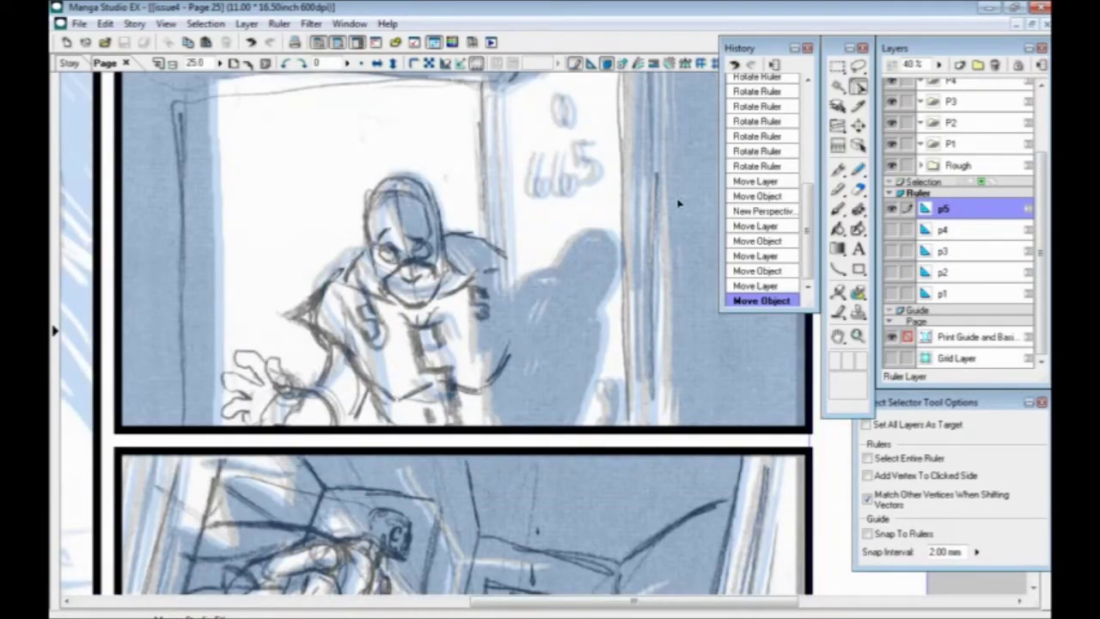
left_click(893, 210)
left_click(892, 272)
Step: Create a black-and-white 600 dpi raster layer inside the P2 layer folder
left_click_drag(1040, 254, 1040, 191)
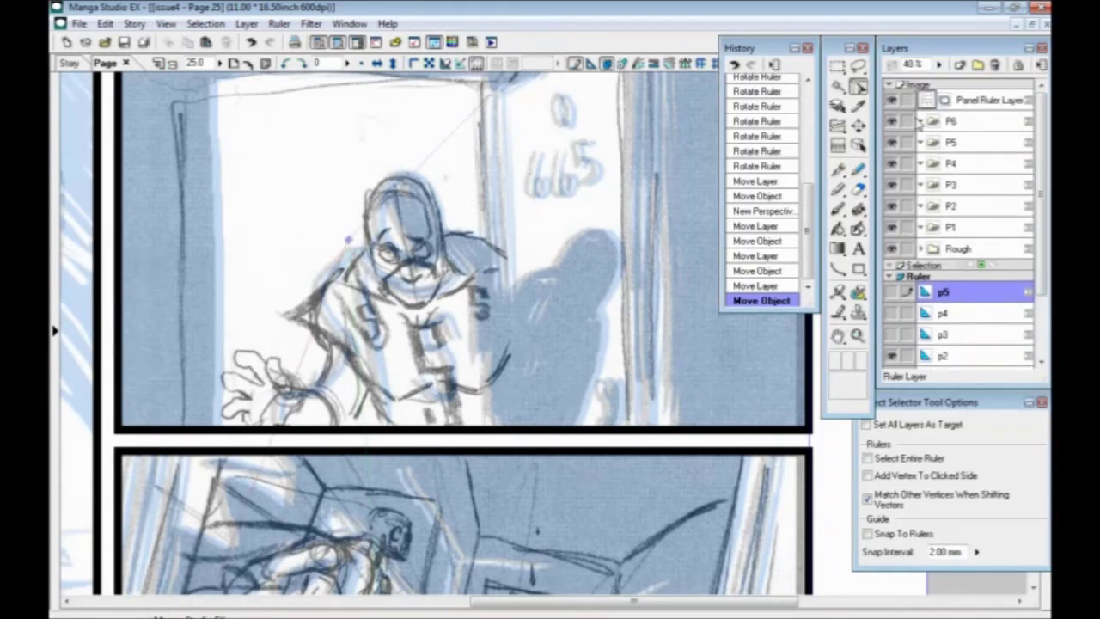
left_click(946, 206)
left_click(960, 65)
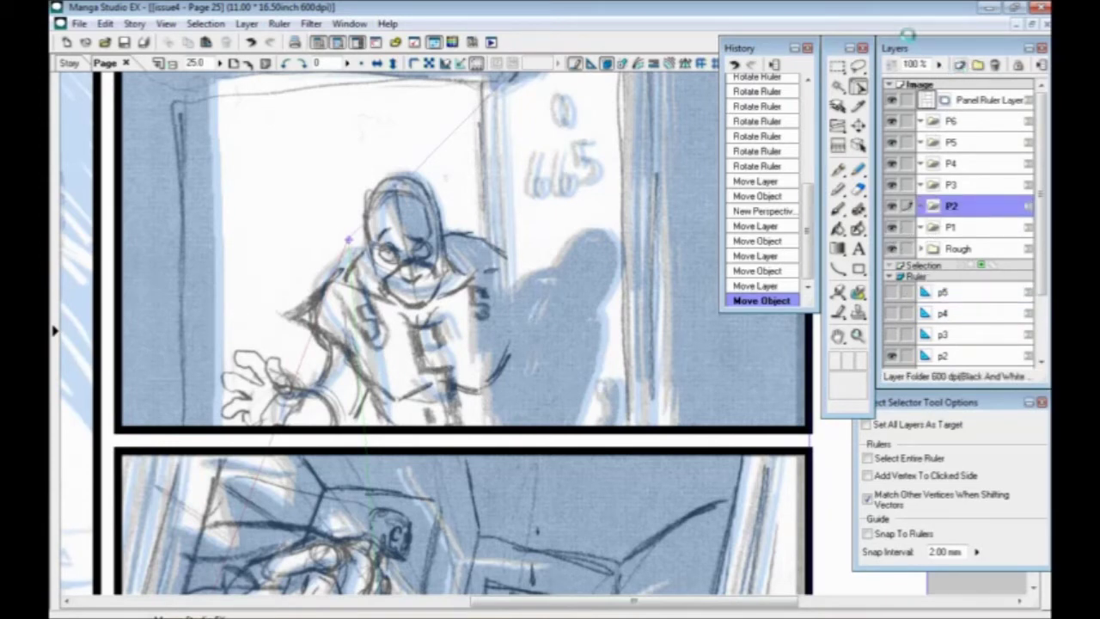
left_click(601, 419)
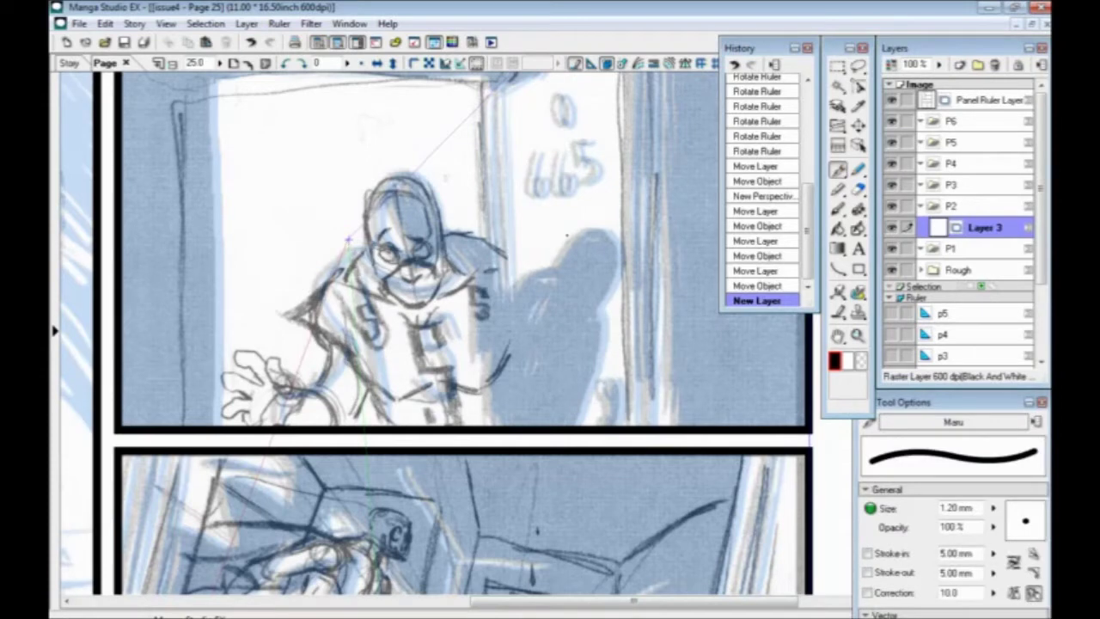
Step: Lower the Rough layer folder's opacity to 34%
left_click(958, 270)
left_click(938, 64)
left_click_drag(940, 75, 942, 89)
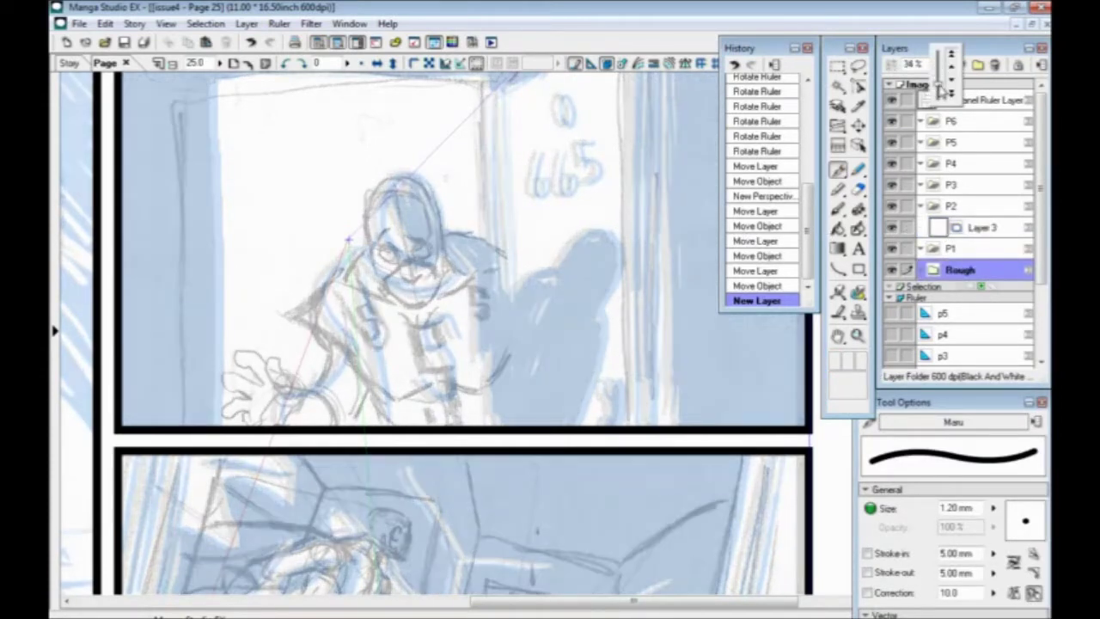
left_click(972, 228)
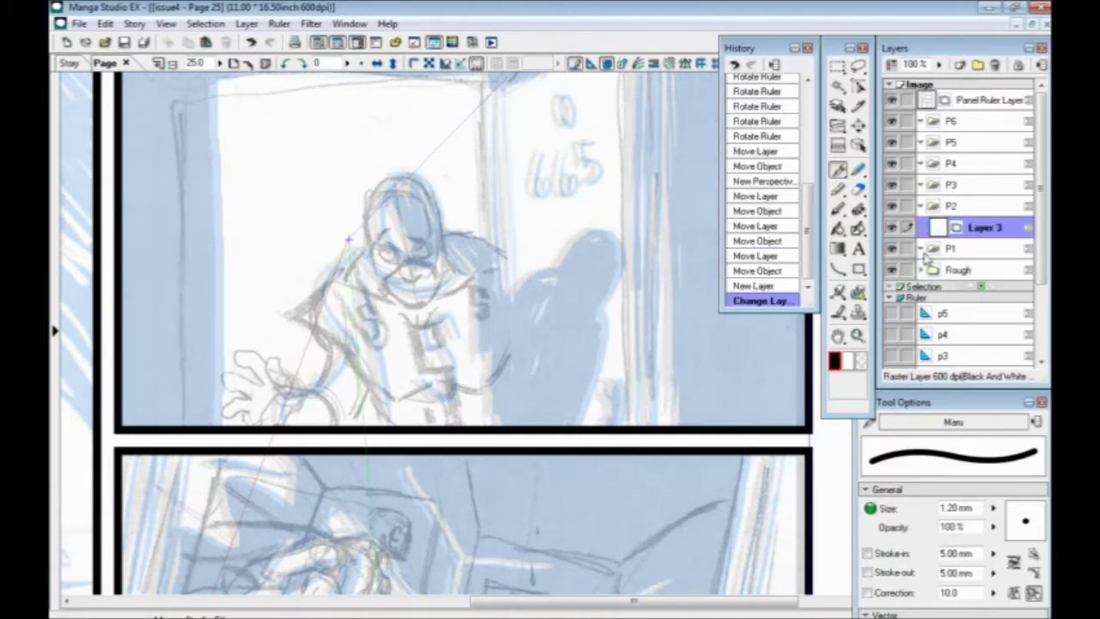
left_click(966, 271)
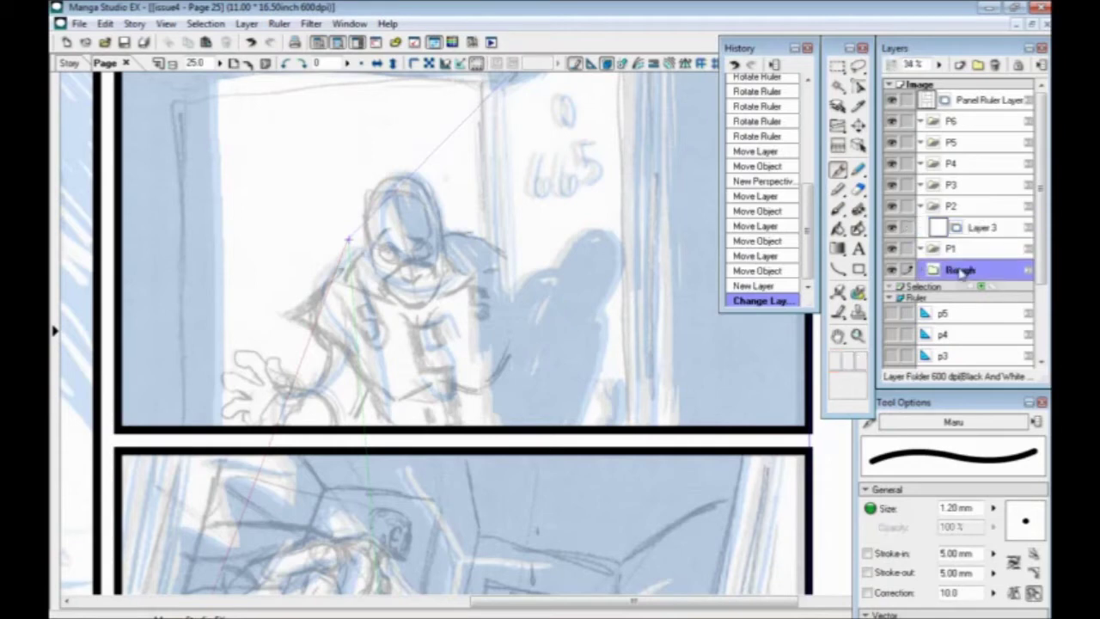
Step: Set the Rough layer folder's opacity to 43%, make Layer 3 in the P2 folder active, and save the page
left_click(938, 66)
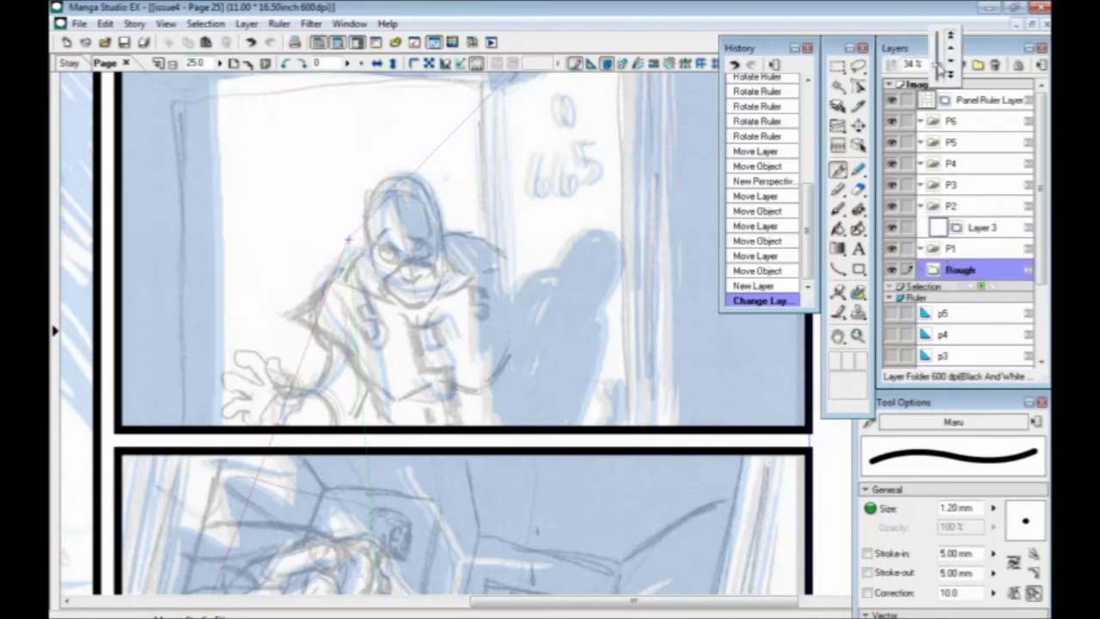
left_click_drag(938, 67, 939, 65)
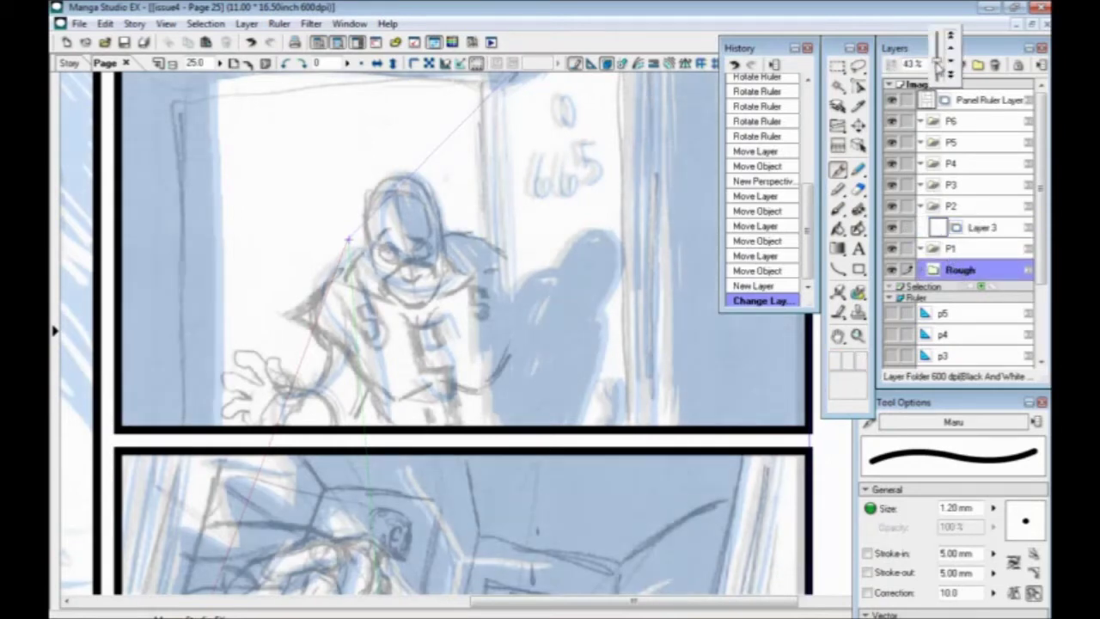
left_click(978, 235)
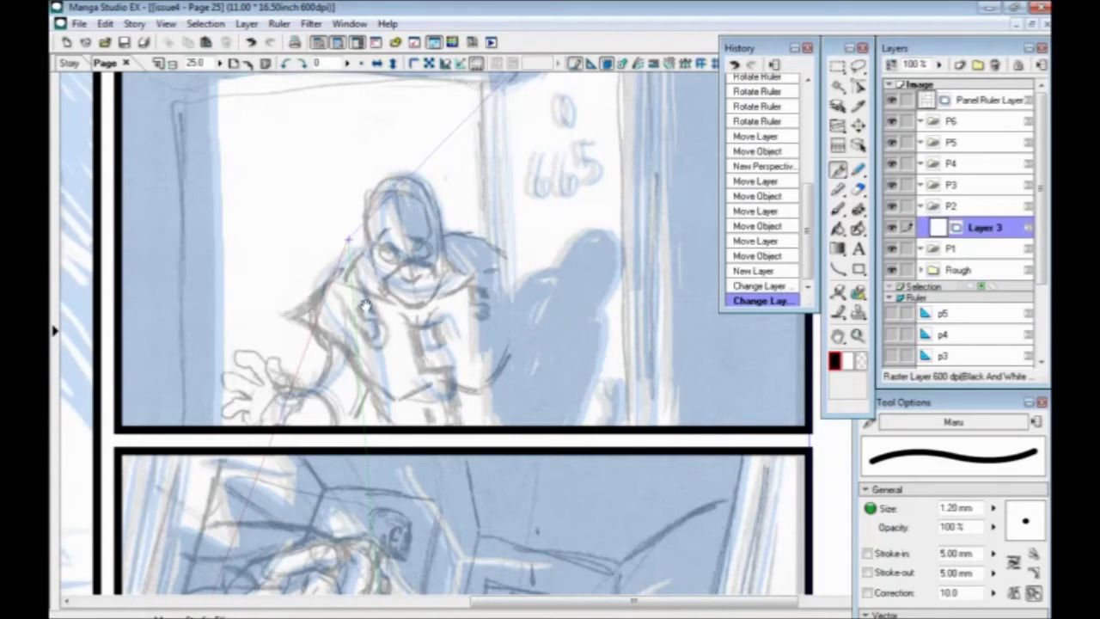
scroll(370, 311, "up", 1)
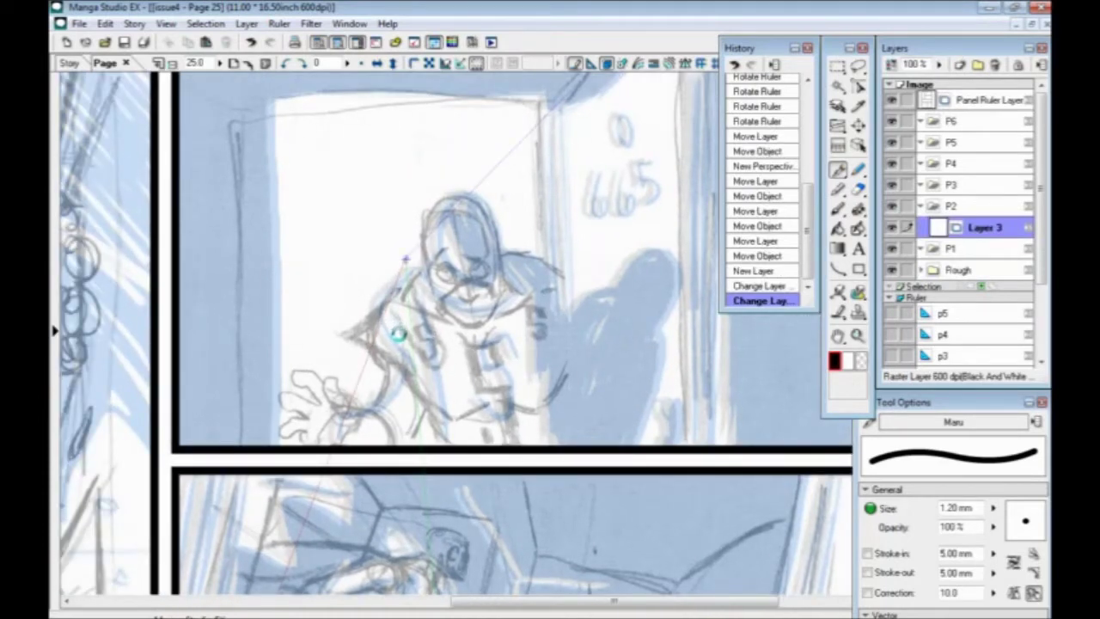
key("ctrl+s")
Step: Draw the masked figure's oval head outline with the pen over the rough sketch in the second panel
scroll(402, 330, "up", 2)
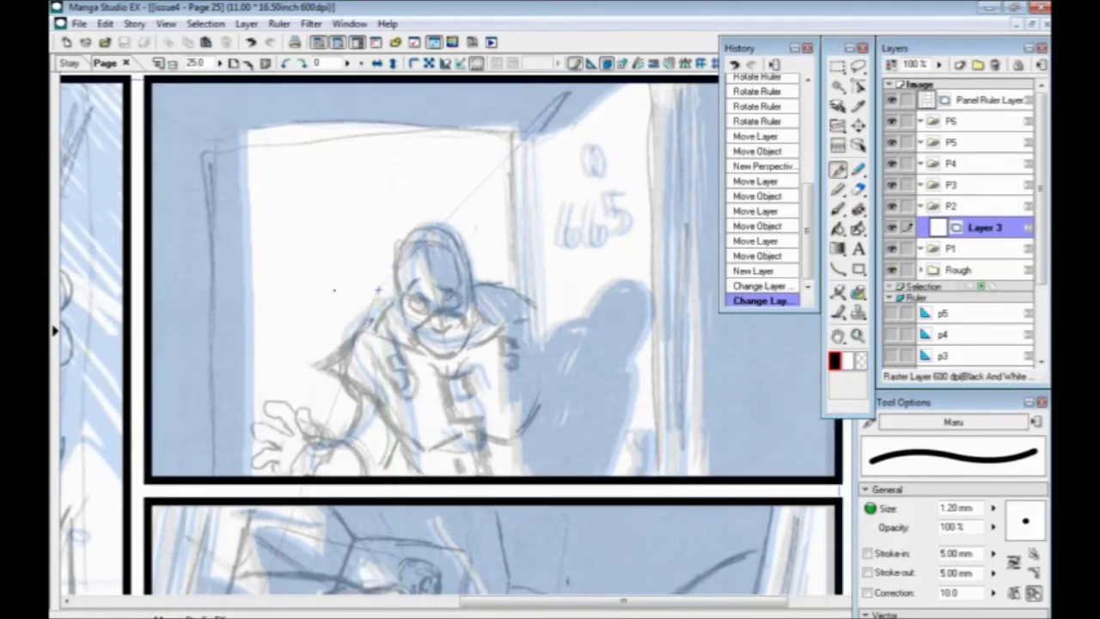
scroll(334, 290, "up", 1)
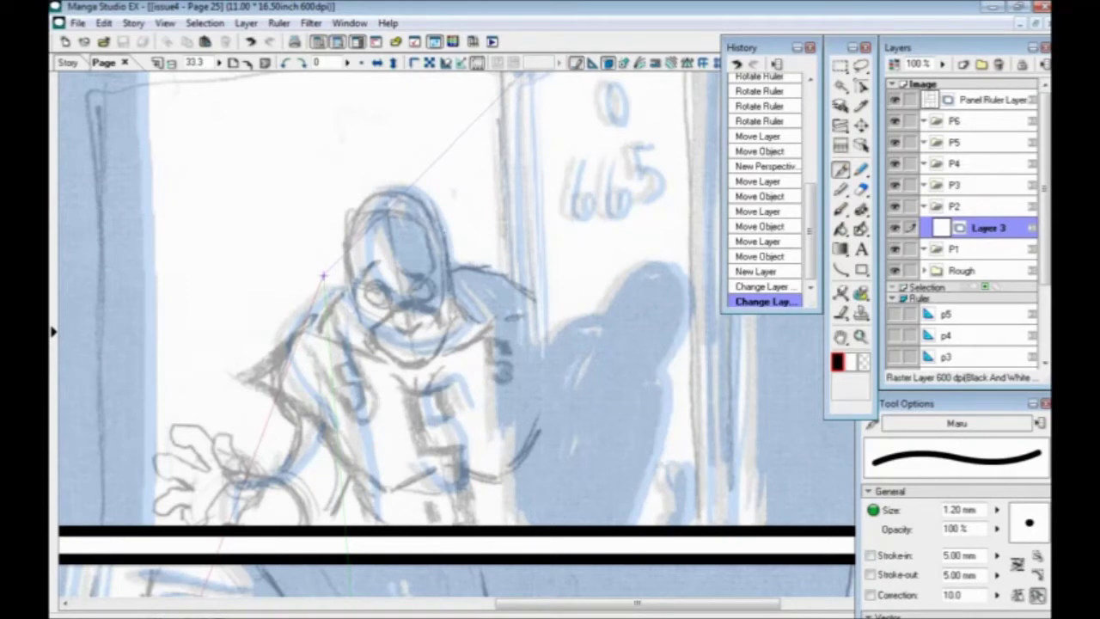
left_click_drag(444, 259, 454, 308)
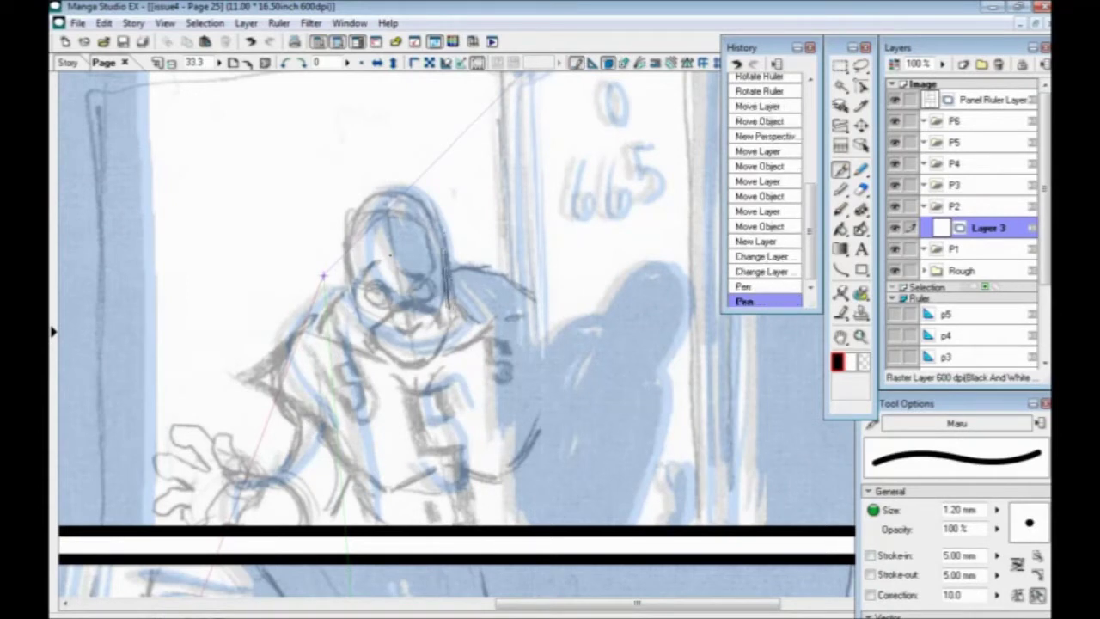
mouse_move(447, 271)
left_mouse_down()
mouse_move(455, 304)
mouse_move(438, 349)
left_mouse_up()
mouse_move(440, 345)
left_mouse_down()
mouse_move(400, 363)
mouse_move(363, 321)
left_mouse_up()
mouse_move(355, 256)
left_mouse_down()
mouse_move(349, 314)
mouse_move(352, 218)
left_mouse_up()
left_click_drag(352, 217, 392, 194)
mouse_move(446, 268)
left_mouse_down()
mouse_move(421, 201)
mouse_move(353, 220)
mouse_move(358, 315)
mouse_move(368, 194)
mouse_move(390, 188)
left_mouse_up()
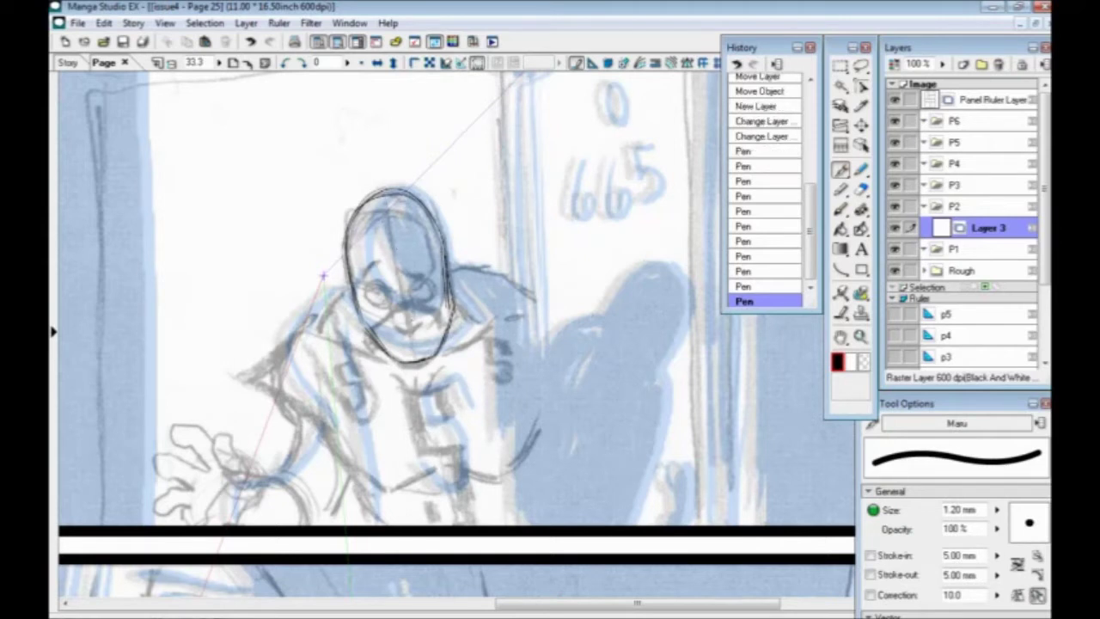
Step: Sketch the brow and eye lines and the cowl's forehead arc inside the head, and save the page
left_click_drag(413, 295, 433, 287)
mouse_move(364, 287)
left_mouse_down()
mouse_move(399, 300)
mouse_move(428, 292)
mouse_move(435, 250)
mouse_move(413, 227)
mouse_move(387, 227)
mouse_move(358, 255)
mouse_move(363, 288)
mouse_move(398, 226)
mouse_move(437, 272)
left_mouse_up()
mouse_move(389, 223)
left_mouse_down()
mouse_move(365, 263)
mouse_move(354, 220)
mouse_move(416, 206)
mouse_move(428, 232)
left_mouse_up()
mouse_move(383, 191)
left_mouse_down()
mouse_move(354, 238)
mouse_move(418, 197)
left_mouse_up()
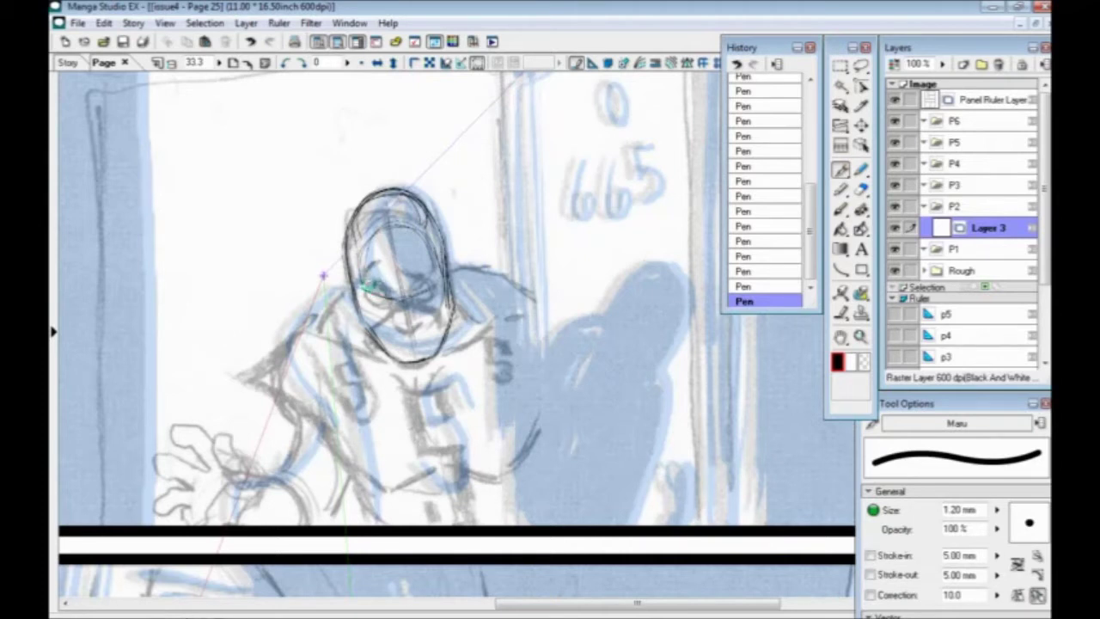
key("ctrl+s")
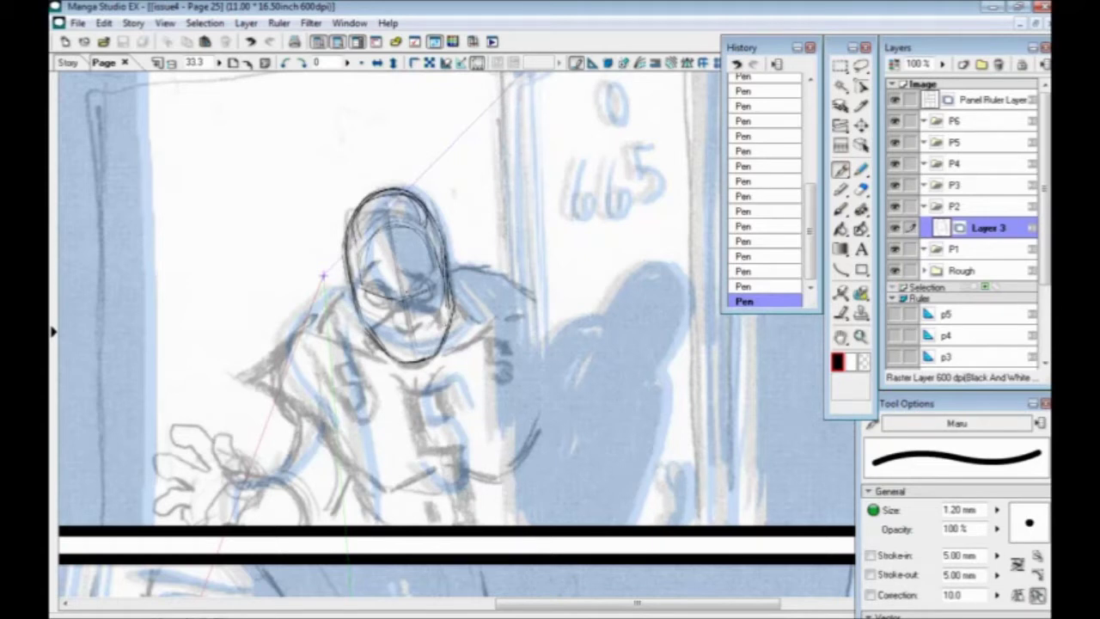
Step: Draw the masked figure's nose and reinforce the curved edge of the mask over the forehead
mouse_move(405, 328)
left_mouse_down()
mouse_move(419, 330)
mouse_move(421, 316)
mouse_move(408, 330)
mouse_move(396, 308)
mouse_move(416, 299)
mouse_move(383, 308)
mouse_move(366, 294)
mouse_move(436, 300)
mouse_move(426, 296)
left_mouse_up()
left_click_drag(389, 224, 407, 221)
left_click_drag(412, 223, 426, 238)
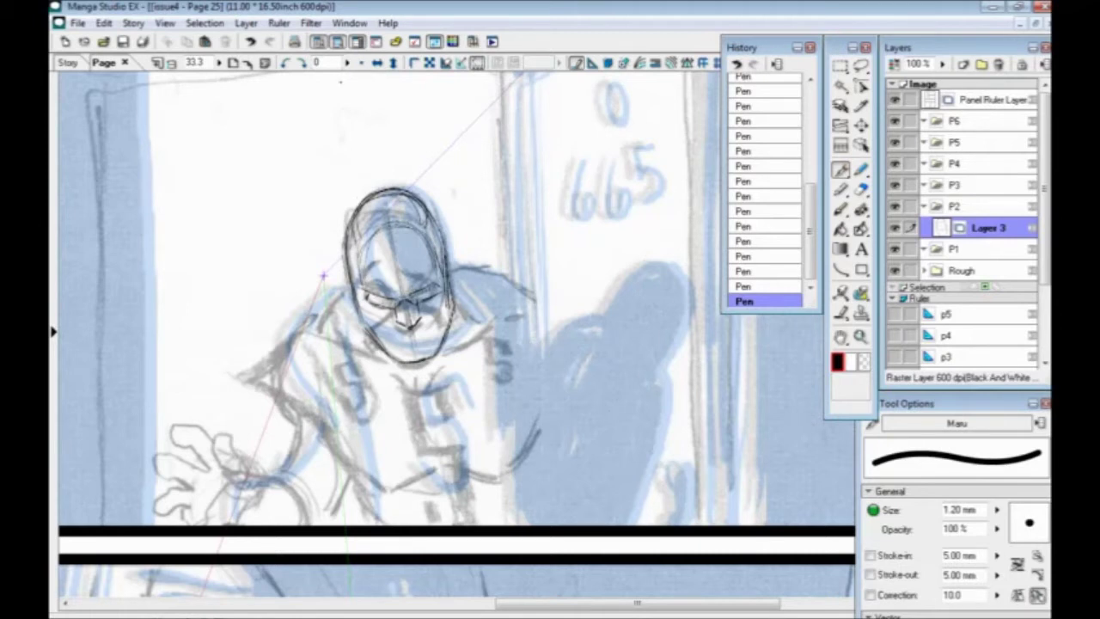
Step: Mirror the page view horizontally, then draw the figure's mouth and strengthen the chin and side of the head
left_click(377, 63)
left_click_drag(575, 344, 469, 337)
mouse_move(557, 278)
left_mouse_down()
mouse_move(538, 280)
mouse_move(542, 288)
left_mouse_up()
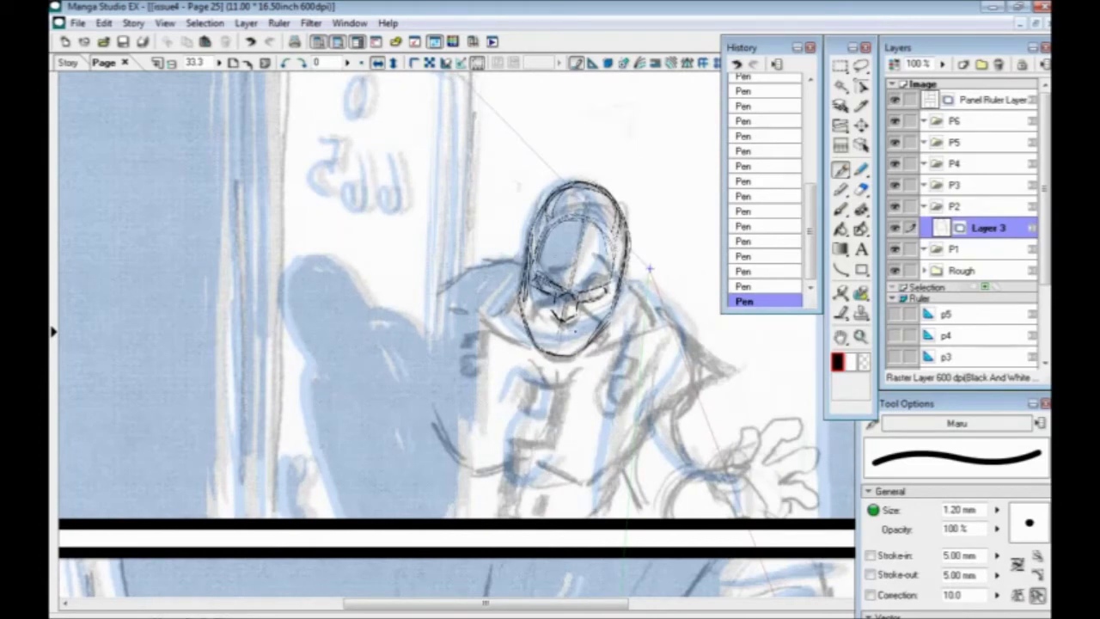
left_click_drag(577, 331, 546, 333)
mouse_move(561, 324)
left_mouse_down()
mouse_move(533, 329)
mouse_move(560, 339)
left_mouse_up()
left_click_drag(575, 356, 584, 349)
mouse_move(568, 360)
left_mouse_down()
mouse_move(535, 346)
mouse_move(525, 321)
mouse_move(534, 238)
left_mouse_up()
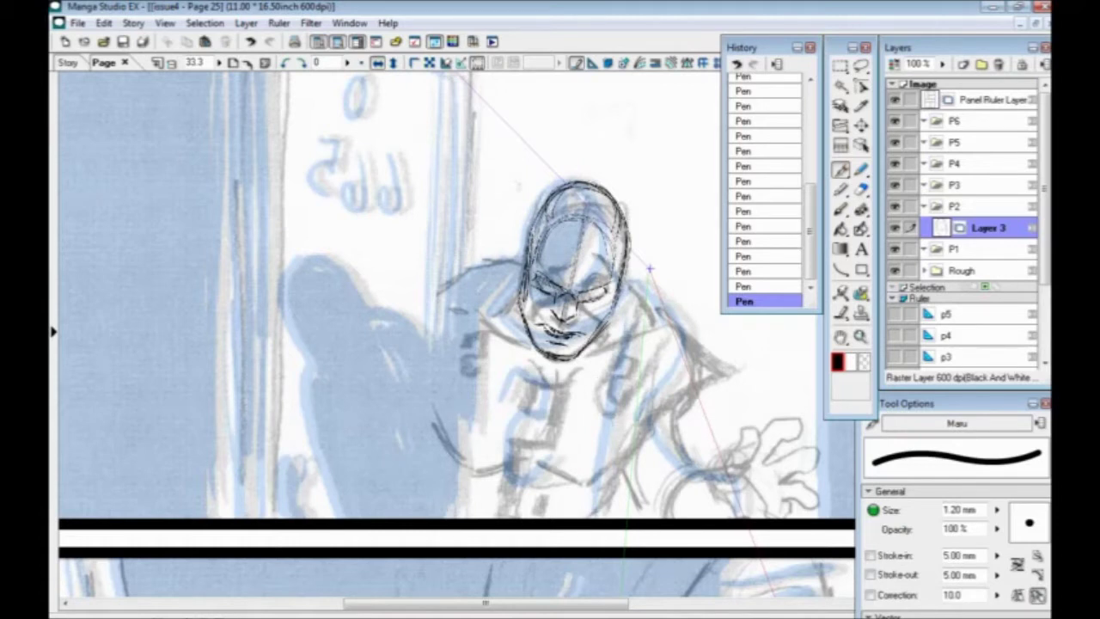
Step: Define the jaw sides and draw the neck and pointed collar lines down to the centre of the chest
left_click_drag(614, 300, 586, 343)
left_click_drag(526, 276, 528, 327)
left_click_drag(609, 245, 612, 258)
left_click_drag(557, 366, 563, 367)
mouse_move(603, 330)
left_mouse_down()
mouse_move(569, 367)
mouse_move(524, 352)
mouse_move(500, 315)
mouse_move(520, 333)
left_mouse_up()
mouse_move(518, 295)
left_mouse_down()
mouse_move(524, 347)
mouse_move(519, 322)
mouse_move(503, 315)
mouse_move(536, 364)
left_mouse_up()
mouse_move(449, 316)
left_mouse_down()
mouse_move(530, 356)
mouse_move(488, 334)
left_mouse_up()
left_click_drag(524, 354, 556, 380)
left_click_drag(500, 332, 548, 374)
left_click_drag(442, 314, 512, 342)
Step: Draw the chest's centre line, lower pectoral edges and the outer side of the torso
left_click_drag(537, 419, 541, 433)
left_click_drag(549, 384, 543, 442)
mouse_move(543, 407)
left_mouse_down()
mouse_move(531, 447)
mouse_move(491, 461)
left_mouse_up()
left_click_drag(529, 447, 504, 468)
left_click_drag(434, 429, 462, 448)
left_click_drag(611, 353, 558, 377)
left_click_drag(632, 371, 643, 413)
left_click_drag(624, 351, 643, 397)
mouse_move(643, 392)
left_mouse_down()
mouse_move(648, 425)
mouse_move(588, 476)
left_mouse_up()
left_click_drag(617, 458, 578, 480)
left_click_drag(541, 445, 577, 471)
left_click_drag(629, 443, 566, 477)
Step: Add the neck line and the shoulder slope on the shadow side, and return the page view to unmirrored
left_click_drag(627, 293, 624, 330)
mouse_move(517, 265)
left_mouse_down()
mouse_move(483, 272)
mouse_move(466, 292)
left_mouse_up()
left_click_drag(519, 266, 459, 302)
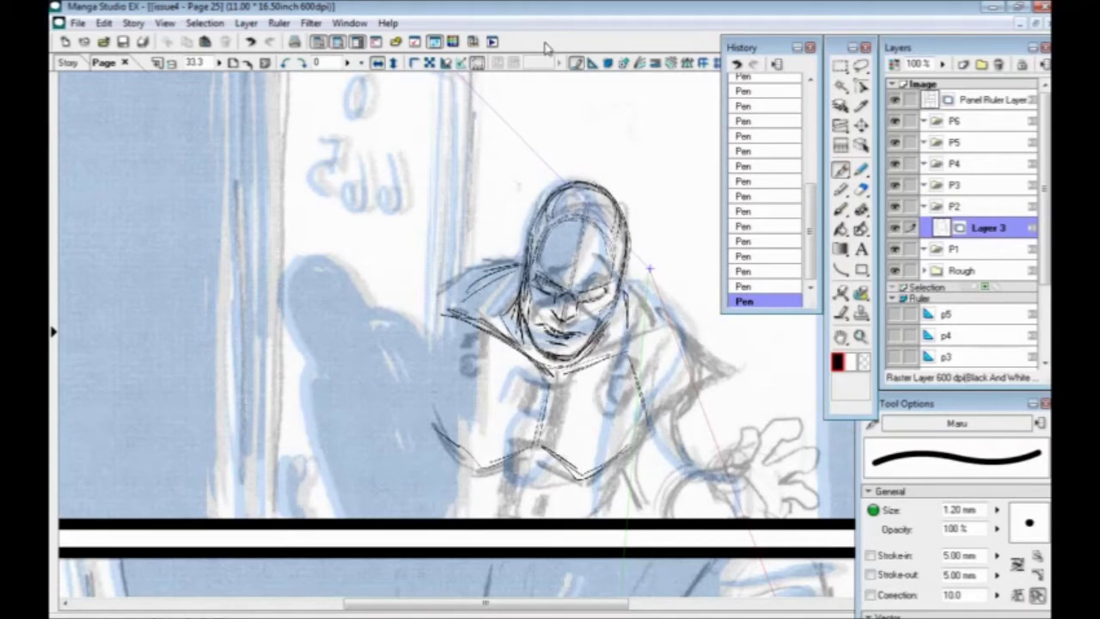
left_click(378, 63)
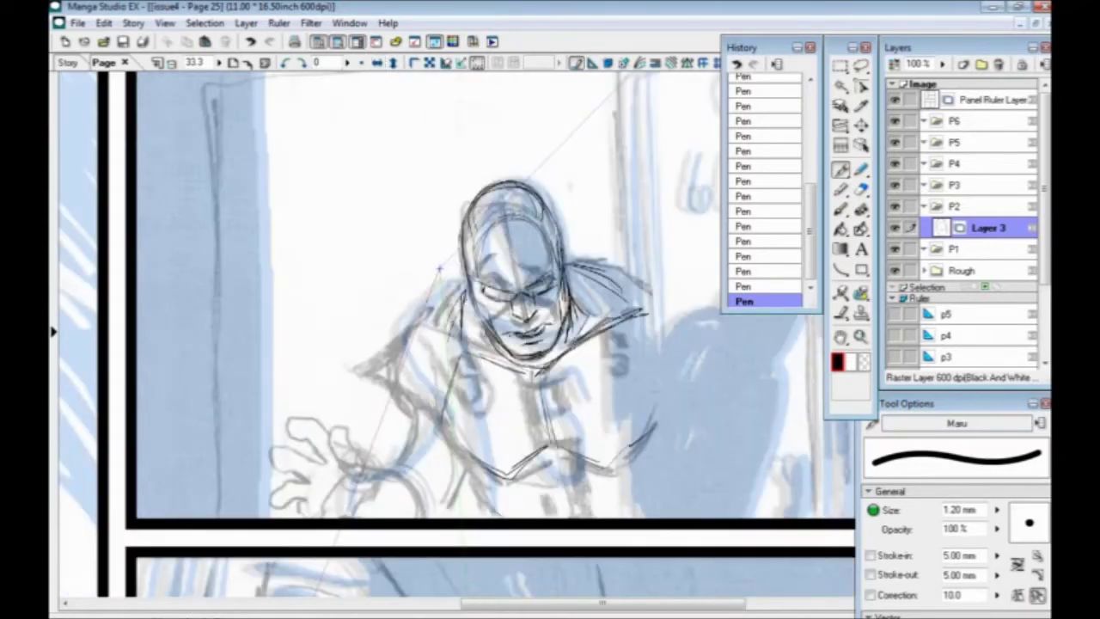
Step: Sketch the waist and rib cage contours below the chest down toward the panel's lower border
scroll(445, 322, "down", 1)
left_click_drag(483, 407, 504, 455)
mouse_move(543, 421)
left_mouse_down()
mouse_move(572, 416)
mouse_move(525, 435)
mouse_move(517, 453)
left_mouse_up()
left_click_drag(586, 418, 656, 441)
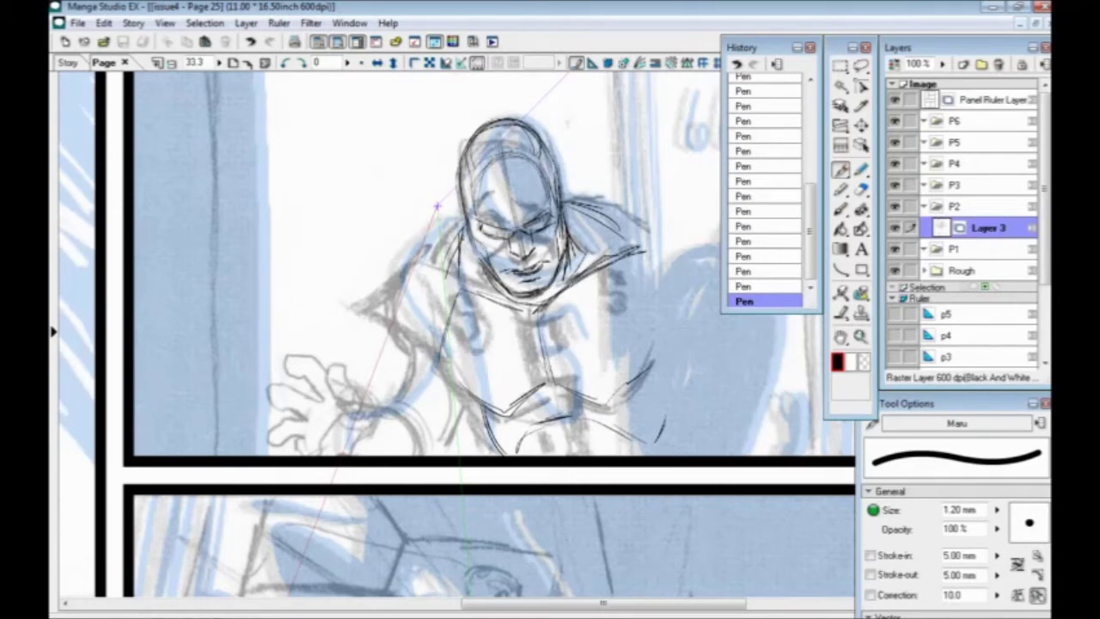
Step: Draw the shoulder and upper arm on the outstretched-hand side, with muscle lines running across the chest
mouse_move(441, 263)
left_mouse_down()
mouse_move(416, 268)
mouse_move(406, 285)
mouse_move(409, 356)
left_mouse_up()
left_click_drag(417, 282, 405, 323)
mouse_move(415, 339)
left_mouse_down()
mouse_move(409, 358)
mouse_move(429, 363)
left_mouse_up()
mouse_move(439, 351)
left_mouse_down()
mouse_move(426, 366)
mouse_move(430, 290)
mouse_move(449, 282)
left_mouse_up()
mouse_move(438, 283)
left_mouse_down()
mouse_move(422, 303)
mouse_move(442, 295)
left_mouse_up()
left_click_drag(440, 282, 421, 300)
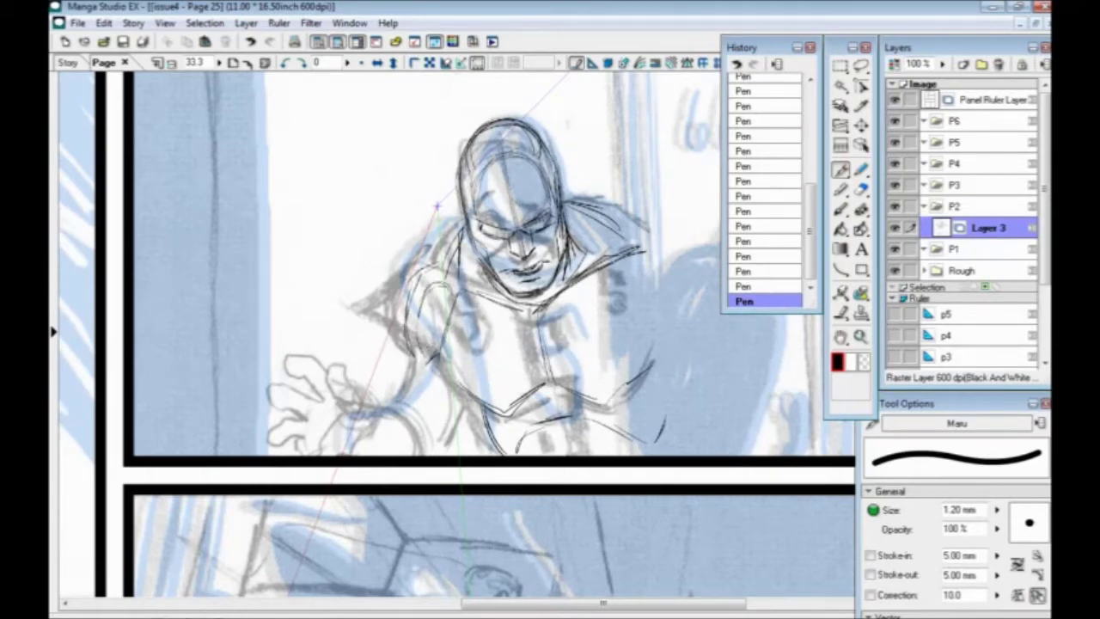
left_click_drag(489, 303, 455, 347)
left_click_drag(526, 326, 459, 348)
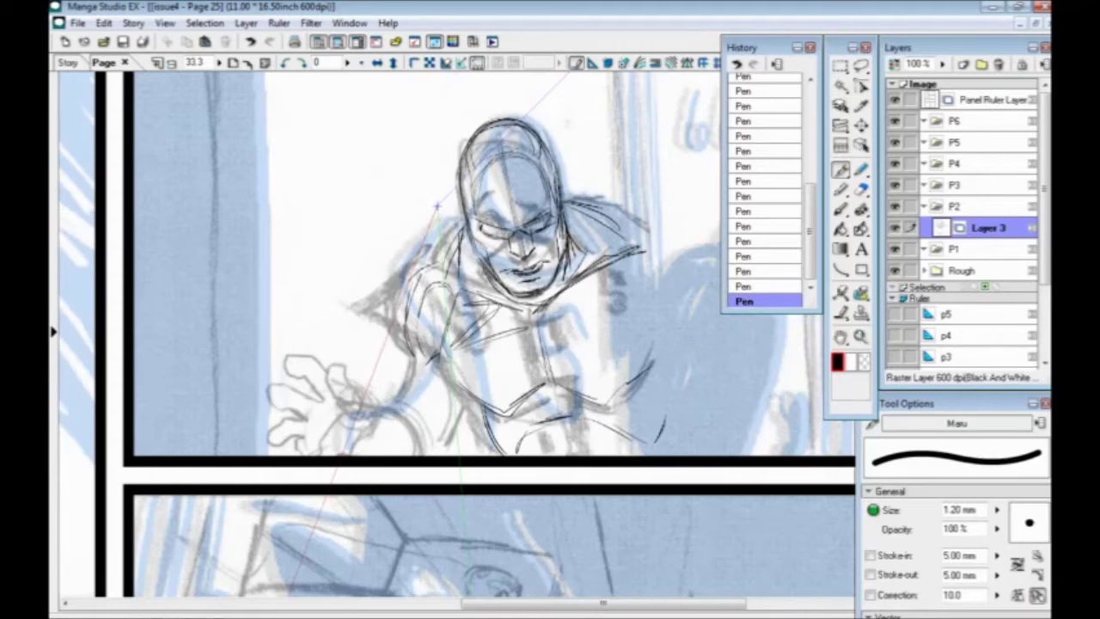
Step: Draw the bent elbow and forearm contours beside the torso on the outstretched-hand side
left_click_drag(425, 368, 404, 417)
left_click_drag(478, 416, 452, 455)
left_click_drag(480, 380, 457, 399)
mouse_move(466, 359)
left_mouse_down()
mouse_move(448, 397)
mouse_move(400, 423)
mouse_move(414, 455)
mouse_move(407, 448)
left_mouse_up()
left_click_drag(417, 421, 406, 435)
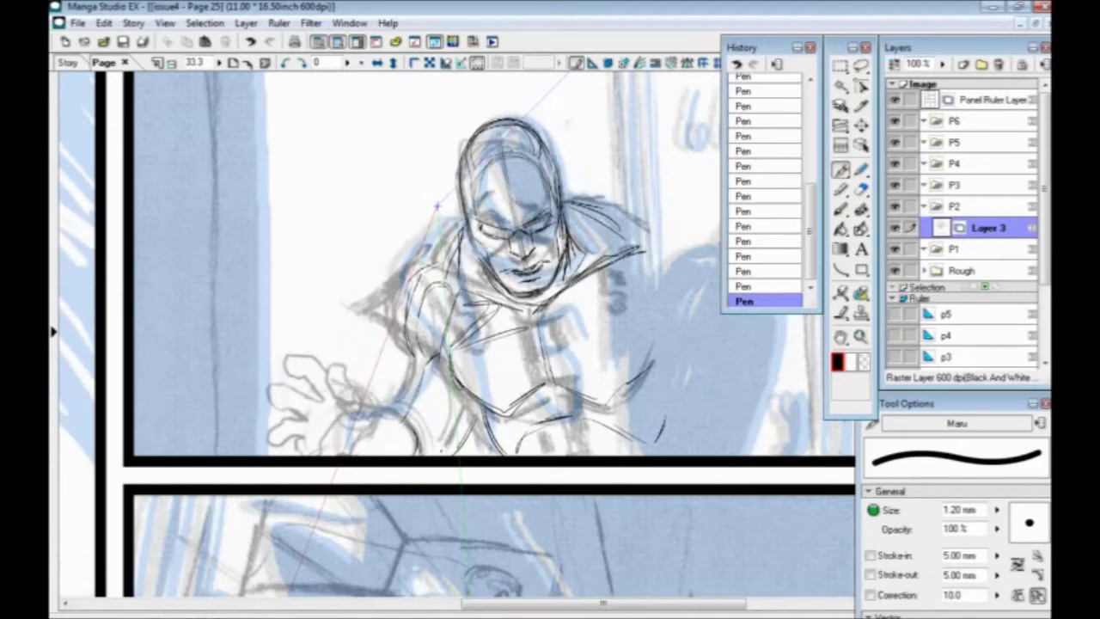
left_click_drag(470, 407, 451, 449)
mouse_move(473, 408)
left_mouse_down()
mouse_move(452, 452)
mouse_move(463, 431)
left_mouse_up()
left_click_drag(439, 373, 411, 404)
left_click_drag(444, 373, 411, 409)
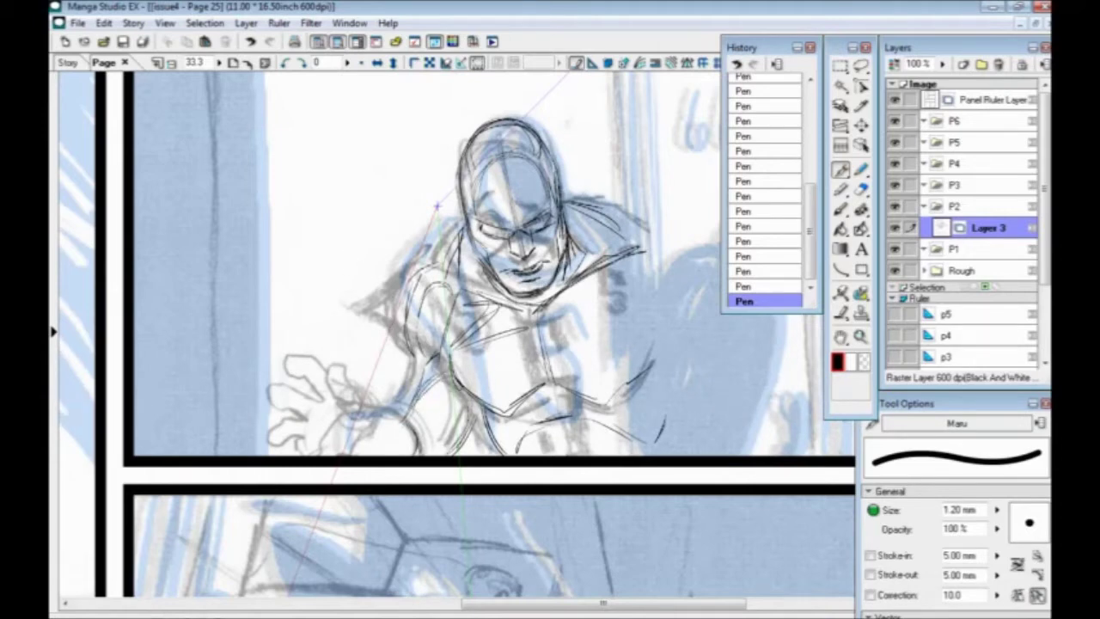
Step: Sketch the wrist, palm and curled fingers of the figure's outstretched hand
mouse_move(393, 414)
left_mouse_down()
mouse_move(383, 454)
mouse_move(366, 421)
left_mouse_up()
mouse_move(396, 424)
left_mouse_down()
mouse_move(392, 447)
mouse_move(352, 438)
mouse_move(318, 394)
mouse_move(320, 449)
left_mouse_up()
mouse_move(352, 392)
left_mouse_down()
mouse_move(329, 397)
mouse_move(358, 404)
mouse_move(362, 419)
left_mouse_up()
left_click_drag(344, 397, 355, 412)
mouse_move(345, 400)
left_mouse_down()
mouse_move(356, 404)
mouse_move(347, 428)
mouse_move(363, 432)
mouse_move(344, 404)
mouse_move(324, 406)
mouse_move(346, 421)
mouse_move(324, 407)
mouse_move(362, 430)
left_mouse_up()
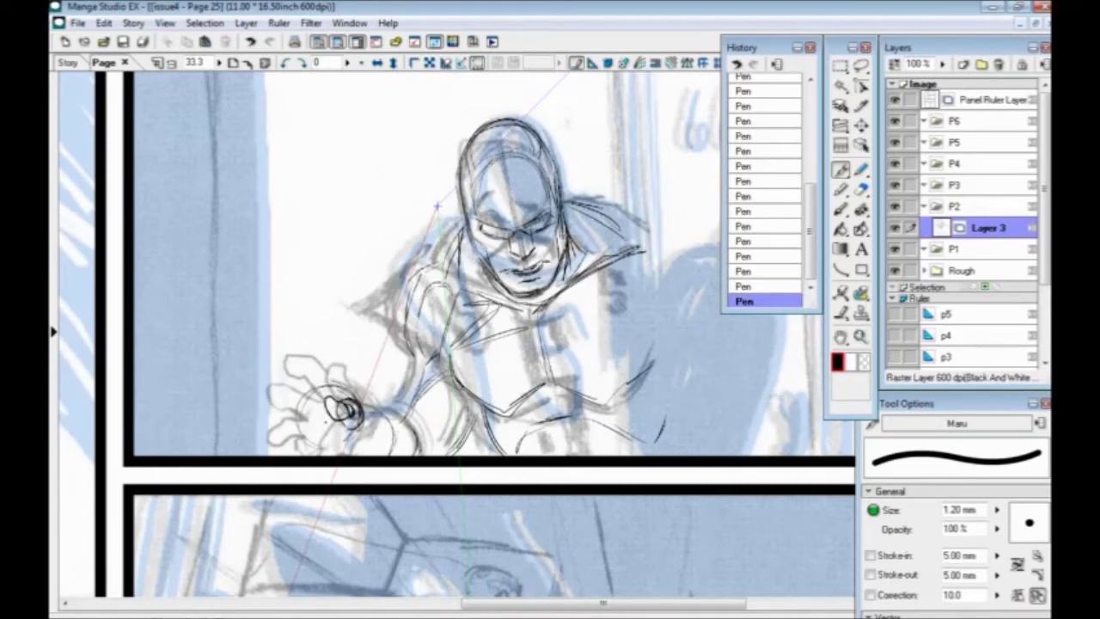
mouse_move(349, 389)
left_mouse_down()
mouse_move(333, 390)
mouse_move(341, 400)
mouse_move(309, 435)
mouse_move(343, 385)
left_mouse_up()
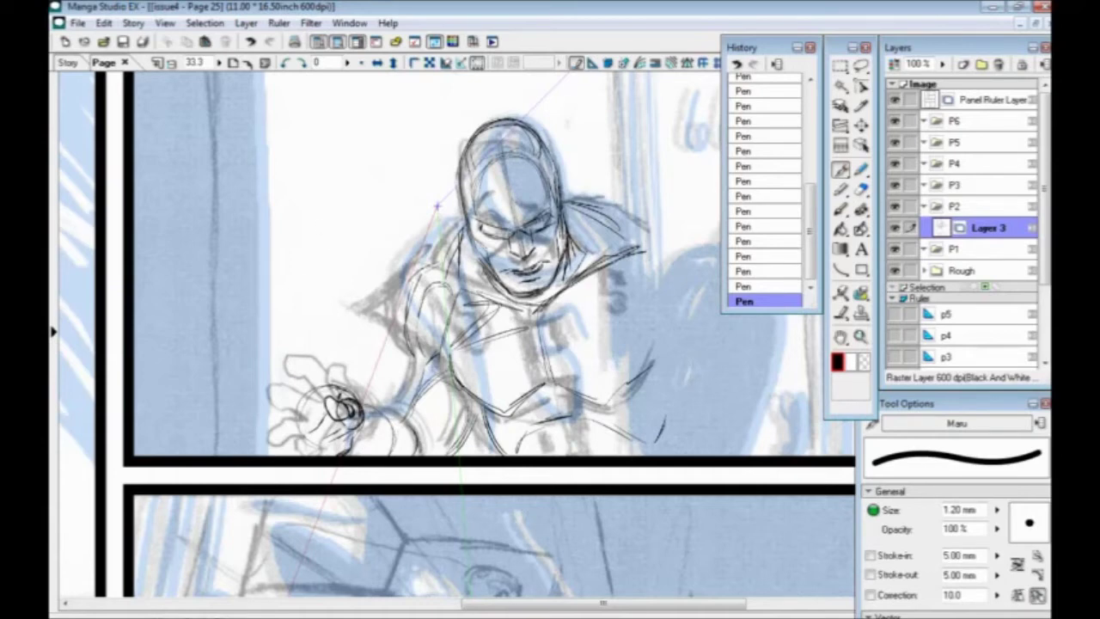
left_click_drag(334, 385, 347, 389)
mouse_move(315, 386)
left_mouse_down()
mouse_move(300, 398)
mouse_move(327, 418)
mouse_move(308, 418)
mouse_move(303, 389)
mouse_move(291, 416)
mouse_move(318, 428)
mouse_move(307, 428)
left_mouse_up()
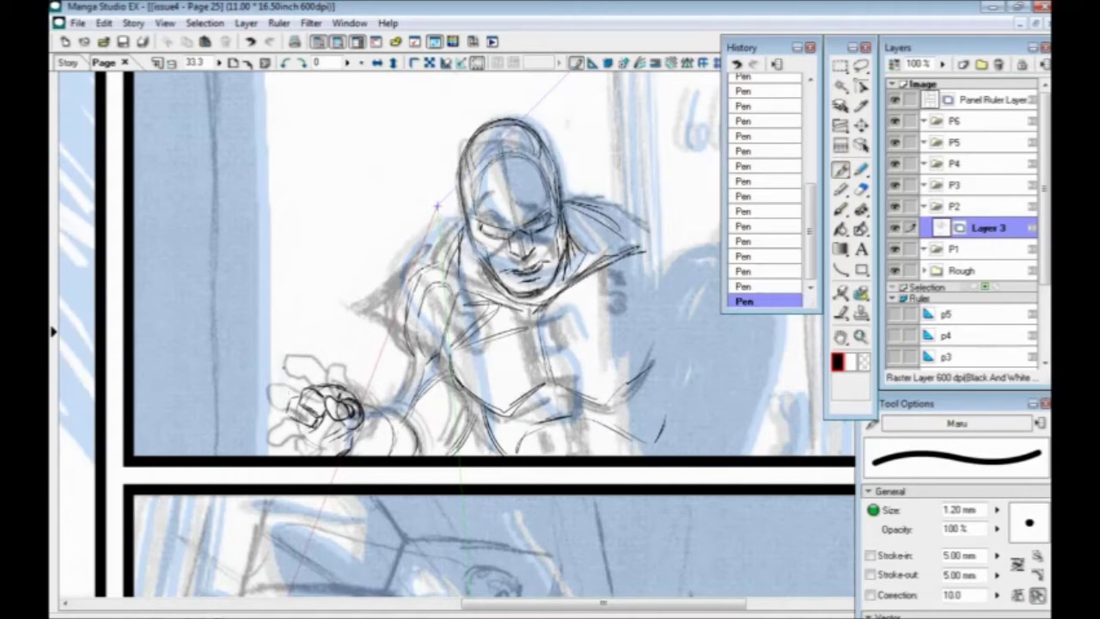
Step: Finish the hand's lower fingers and connect the wrist to the forearm
mouse_move(288, 419)
left_mouse_down()
mouse_move(292, 436)
mouse_move(318, 445)
left_mouse_up()
mouse_move(313, 432)
left_mouse_down()
mouse_move(323, 428)
mouse_move(293, 453)
mouse_move(321, 455)
mouse_move(328, 436)
mouse_move(369, 421)
mouse_move(337, 456)
mouse_move(385, 418)
left_mouse_up()
left_click_drag(364, 422, 415, 422)
mouse_move(393, 421)
left_mouse_down()
mouse_move(415, 431)
mouse_move(419, 454)
mouse_move(368, 440)
left_mouse_up()
left_click_drag(483, 420, 465, 446)
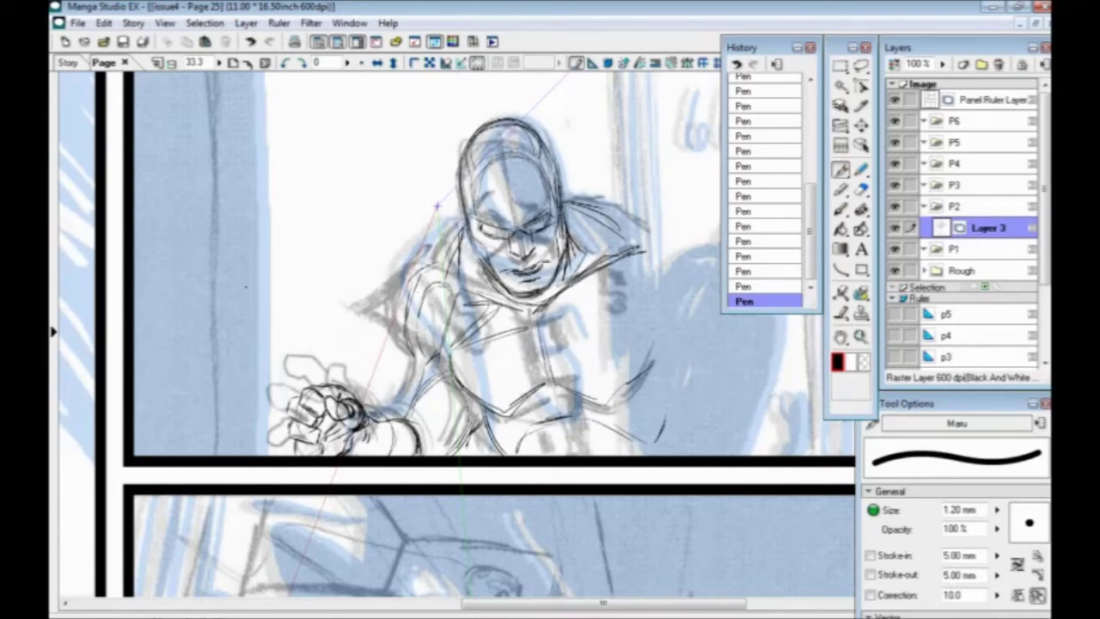
Step: Darken the rounded shoulder and outer upper arm contour above the outstretched hand
mouse_move(454, 278)
left_mouse_down()
mouse_move(415, 287)
mouse_move(416, 322)
left_mouse_up()
left_click_drag(421, 320, 412, 368)
left_click_drag(412, 287, 407, 340)
mouse_move(443, 277)
left_mouse_down()
mouse_move(415, 288)
mouse_move(411, 311)
left_mouse_up()
left_click_drag(414, 311, 408, 371)
left_click_drag(422, 361, 411, 371)
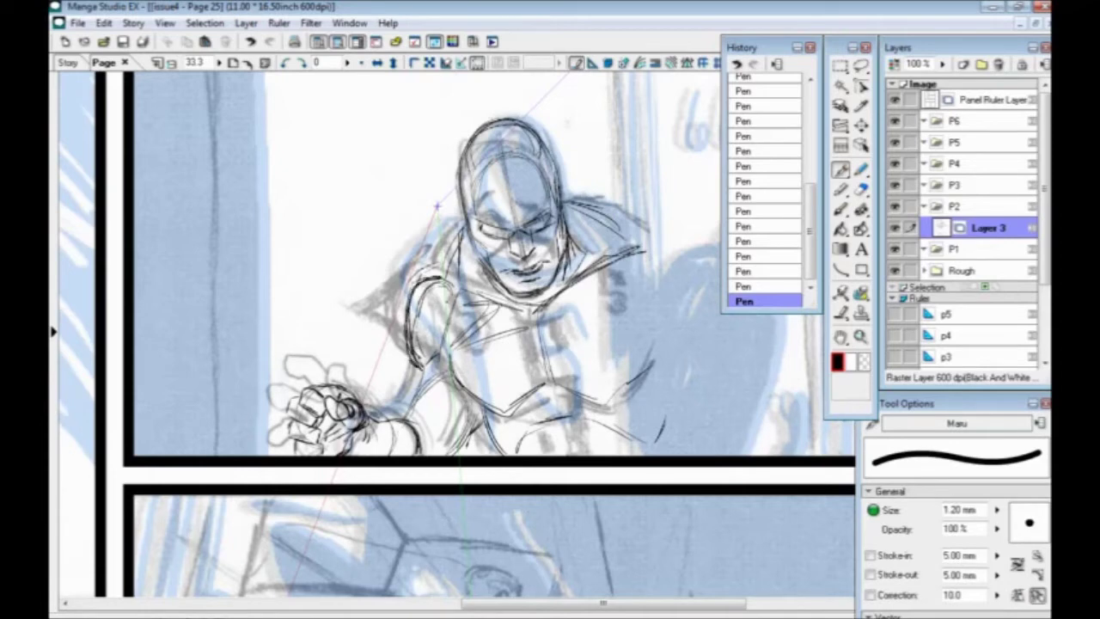
Step: Reinforce the neck, chest centre line, lower pectoral edges and far shoulder with additional pen strokes
mouse_move(456, 297)
left_mouse_down()
mouse_move(441, 333)
mouse_move(450, 361)
left_mouse_up()
left_click_drag(541, 324, 533, 355)
left_click_drag(512, 275, 493, 303)
left_click_drag(468, 249, 451, 266)
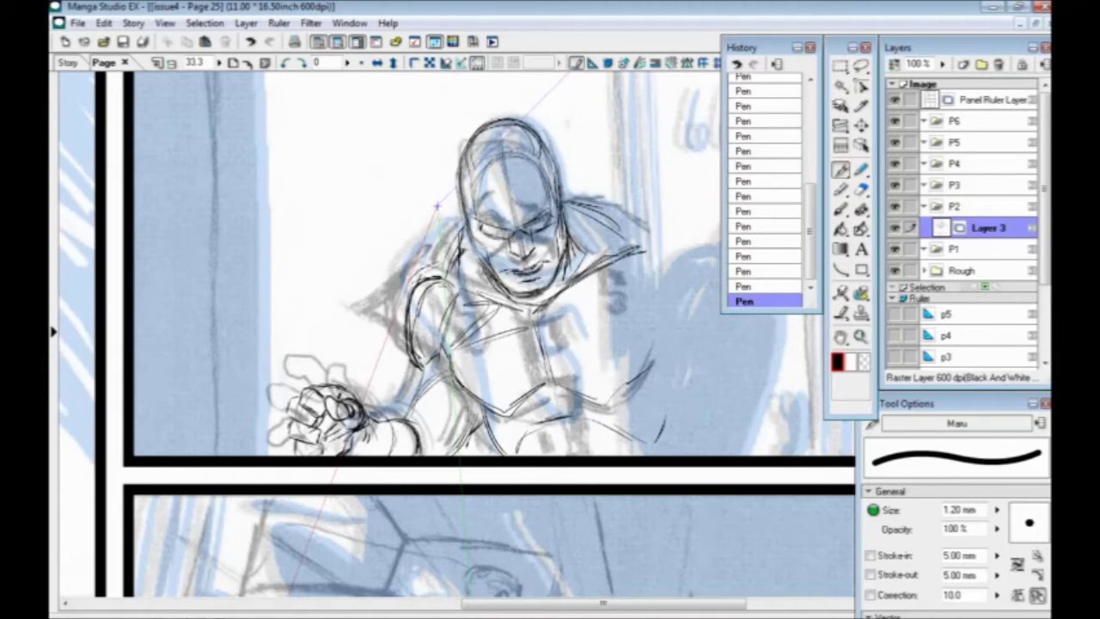
left_click_drag(473, 243, 452, 269)
left_click_drag(554, 356, 544, 391)
left_click_drag(527, 297, 469, 315)
left_click_drag(545, 385, 519, 412)
left_click_drag(449, 337, 473, 394)
left_click_drag(550, 385, 622, 392)
left_click_drag(662, 359, 626, 383)
left_click_drag(570, 199, 633, 223)
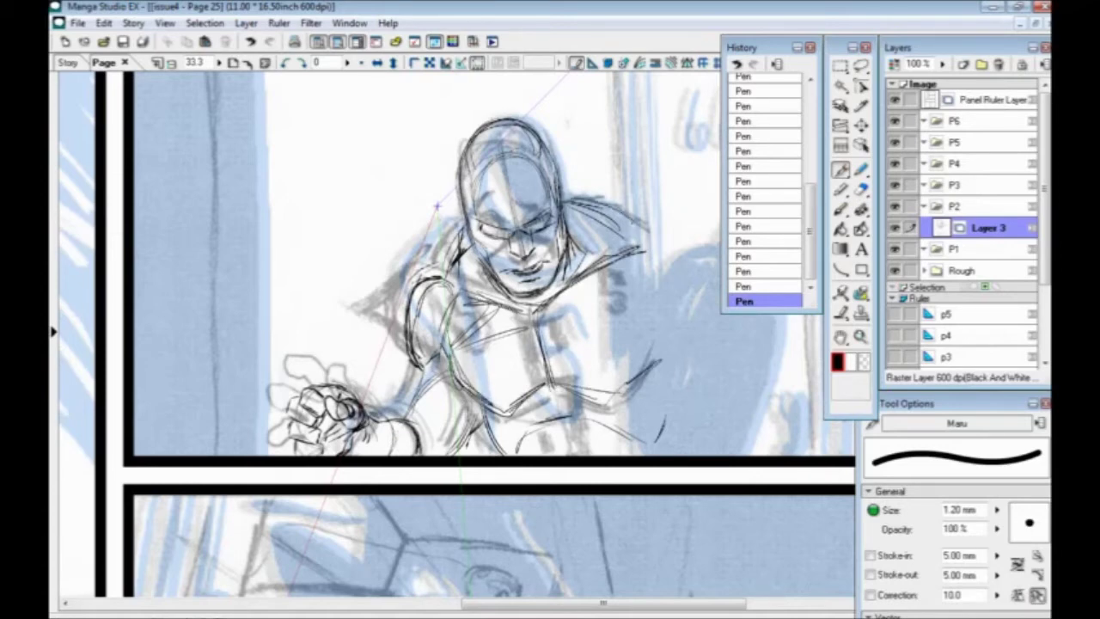
Step: Strengthen the cowl's forehead edge, the jaw and chin, and the outer contour of the head
left_click_drag(546, 177, 552, 199)
left_click_drag(506, 156, 541, 172)
mouse_move(495, 249)
left_mouse_down()
mouse_move(501, 265)
mouse_move(557, 256)
mouse_move(551, 284)
mouse_move(526, 300)
left_mouse_up()
left_click_drag(549, 295, 524, 304)
left_click_drag(552, 293, 510, 294)
left_click_drag(568, 255, 547, 296)
left_click_drag(569, 254, 562, 285)
left_click_drag(564, 207, 568, 255)
left_click_drag(560, 179, 567, 235)
mouse_move(553, 160)
left_mouse_down()
mouse_move(561, 195)
mouse_move(543, 146)
mouse_move(473, 138)
left_mouse_up()
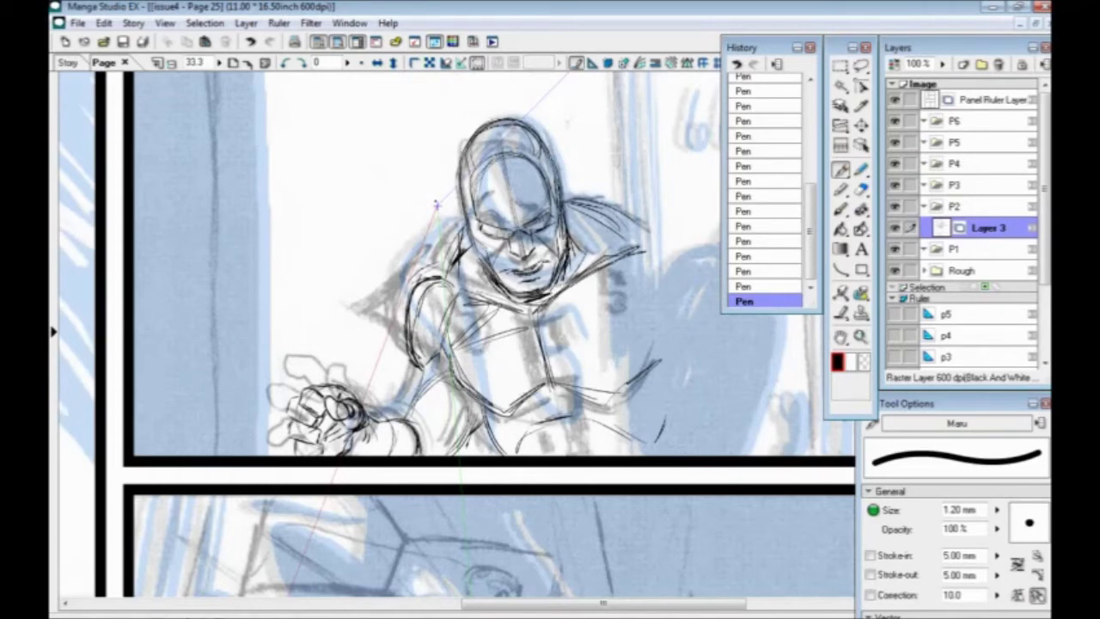
Step: Erase stray strokes around the neck and collar, and redraw the collar on the outstretched-arm side
left_click_drag(468, 229, 460, 281)
left_click(861, 189)
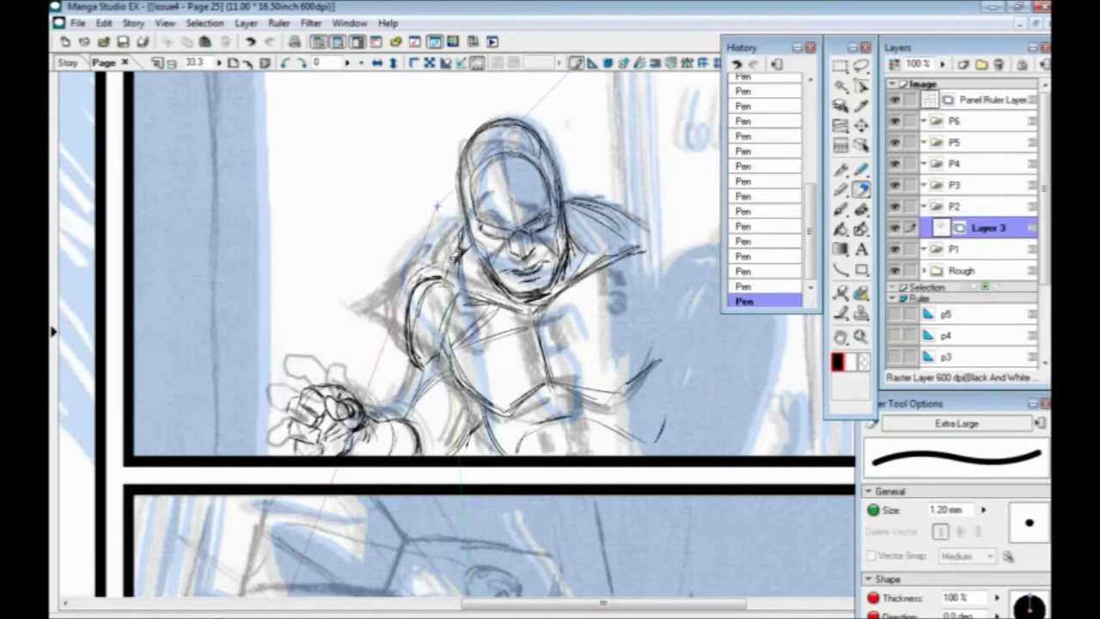
mouse_move(455, 253)
left_mouse_down()
mouse_move(463, 227)
mouse_move(461, 275)
mouse_move(521, 310)
left_mouse_up()
key("p")
mouse_move(456, 289)
left_mouse_down()
mouse_move(461, 246)
mouse_move(454, 282)
left_mouse_up()
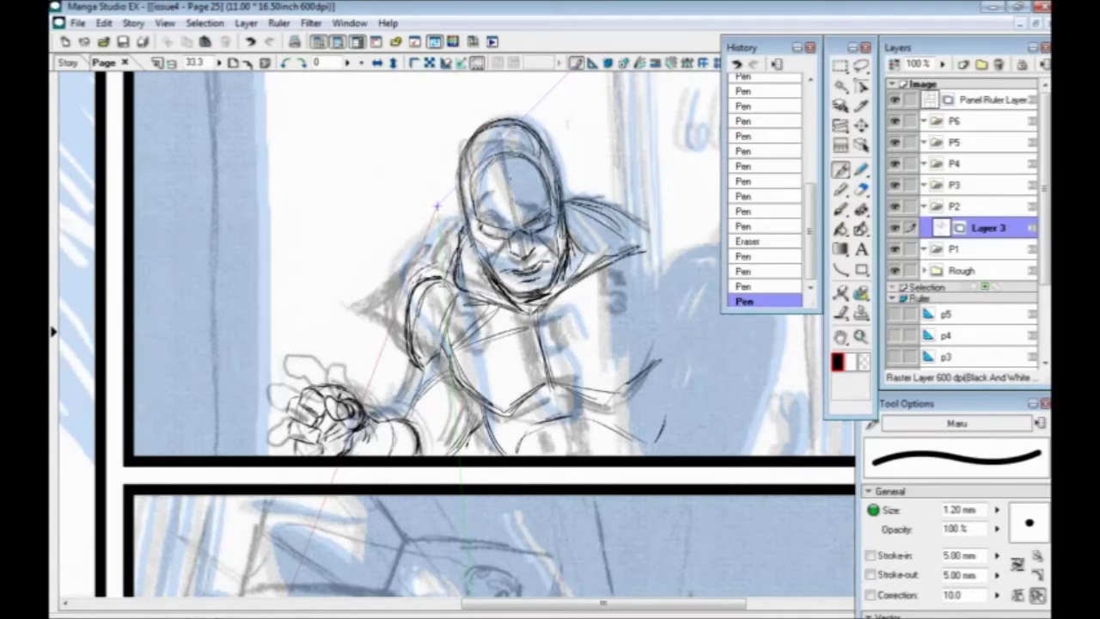
Step: Outline the raised collar on the shadow side and add contour lines to the chest and abdomen
mouse_move(582, 200)
left_mouse_down()
mouse_move(642, 232)
mouse_move(643, 246)
left_mouse_up()
mouse_move(572, 243)
left_mouse_down()
mouse_move(608, 257)
mouse_move(641, 250)
left_mouse_up()
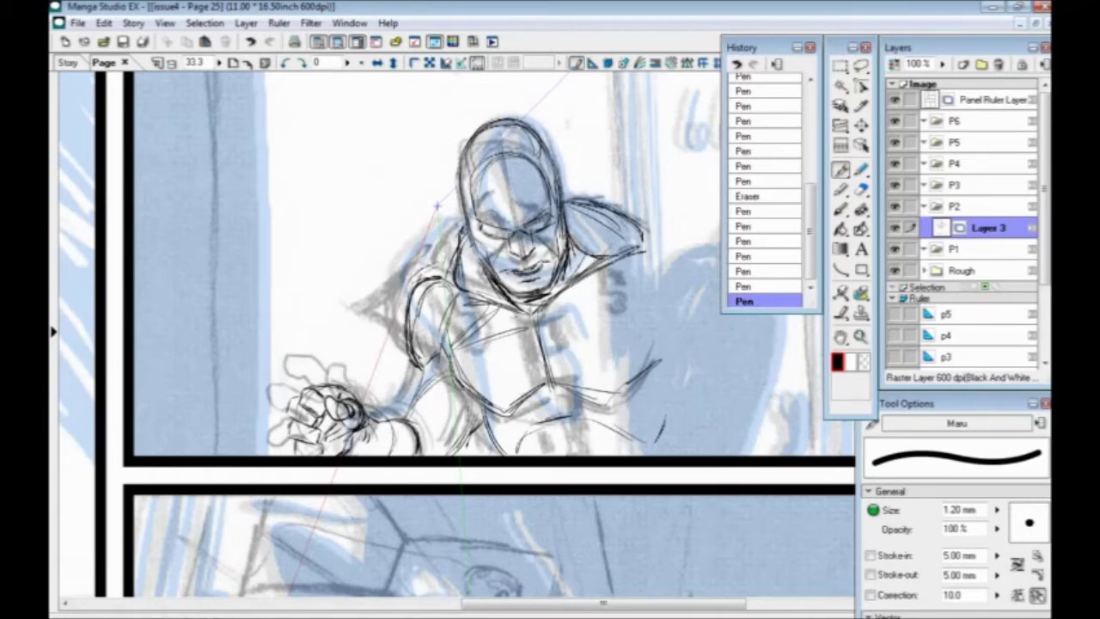
left_click_drag(545, 311, 622, 263)
mouse_move(474, 304)
left_mouse_down()
mouse_move(524, 318)
mouse_move(603, 391)
mouse_move(658, 349)
left_mouse_up()
left_click_drag(545, 386, 469, 387)
left_click_drag(574, 382, 644, 358)
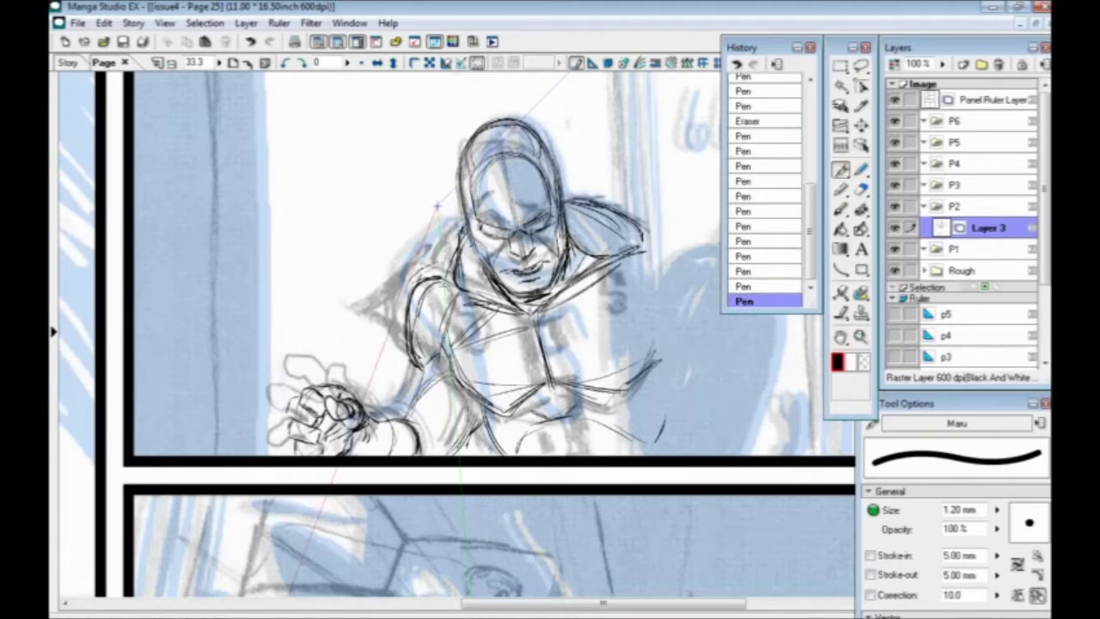
left_click_drag(561, 430, 567, 453)
Step: Review the figure against the whole page, then reinforce the brow, jaw and chin lines at 50% zoom
key("ctrl+minus")
key("ctrl+minus")
key("ctrl+minus")
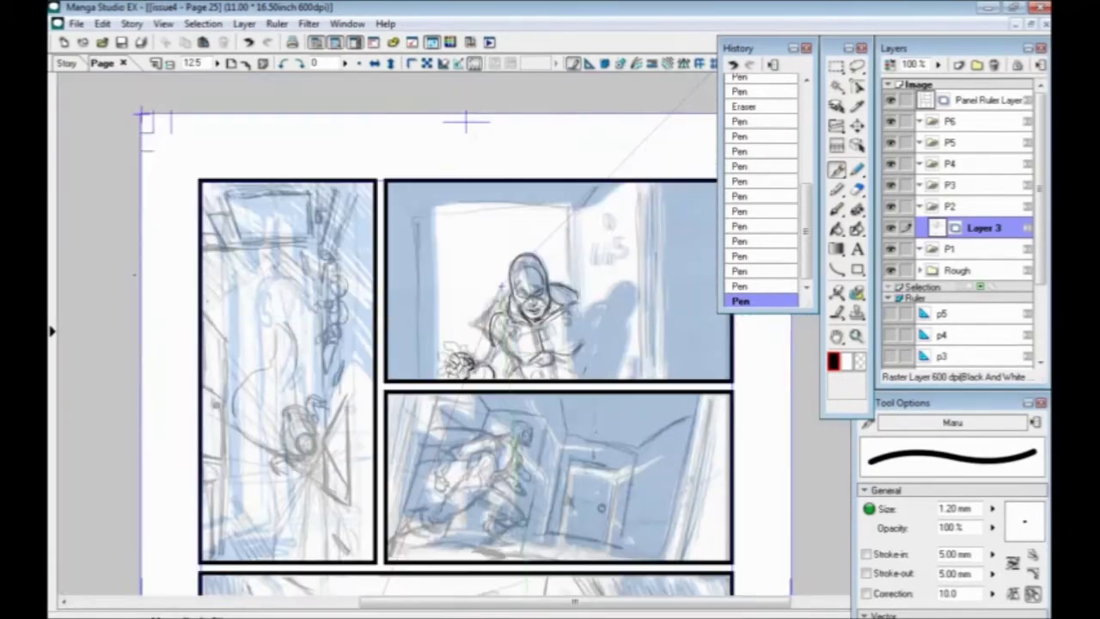
key("ctrl+plus")
key("ctrl+plus")
key("ctrl+plus")
key("ctrl+plus")
left_click_drag(398, 331, 404, 388)
mouse_move(431, 235)
left_mouse_down()
mouse_move(411, 304)
mouse_move(385, 246)
left_mouse_up()
mouse_move(382, 251)
left_mouse_down()
mouse_move(344, 260)
mouse_move(347, 392)
mouse_move(330, 448)
left_mouse_up()
mouse_move(444, 356)
left_mouse_down()
mouse_move(360, 386)
mouse_move(494, 313)
left_mouse_up()
left_click_drag(384, 324, 409, 375)
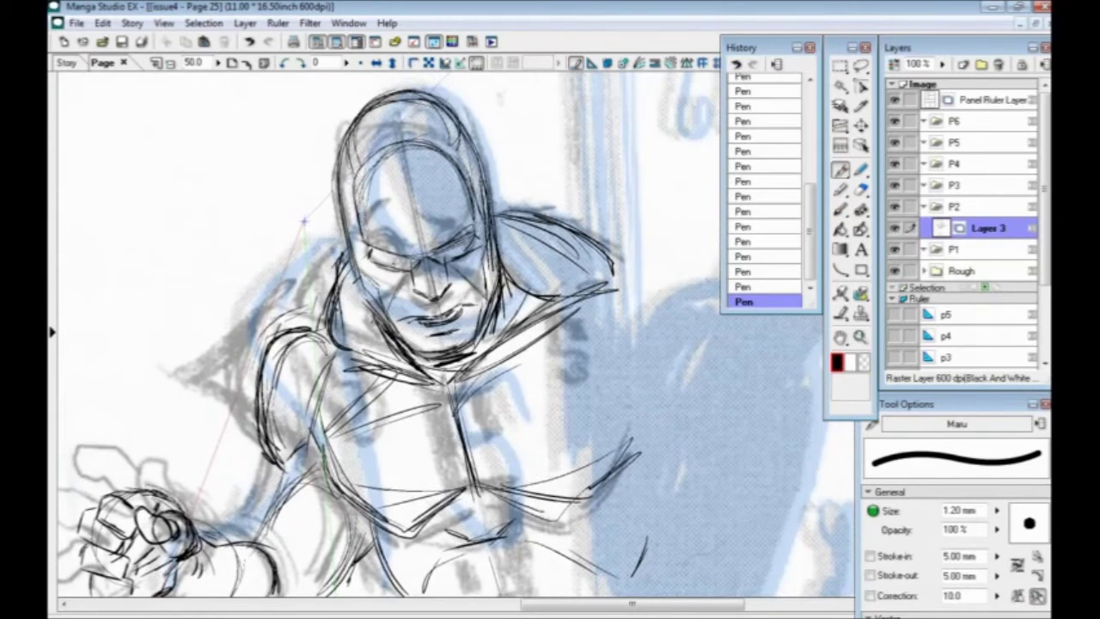
Step: Refine the cheek contours and both inner sides of the mask around the face
left_click_drag(370, 271, 406, 340)
left_click_drag(353, 236, 387, 314)
left_click_drag(482, 225, 471, 334)
left_click_drag(400, 324, 414, 344)
left_click_drag(352, 241, 404, 338)
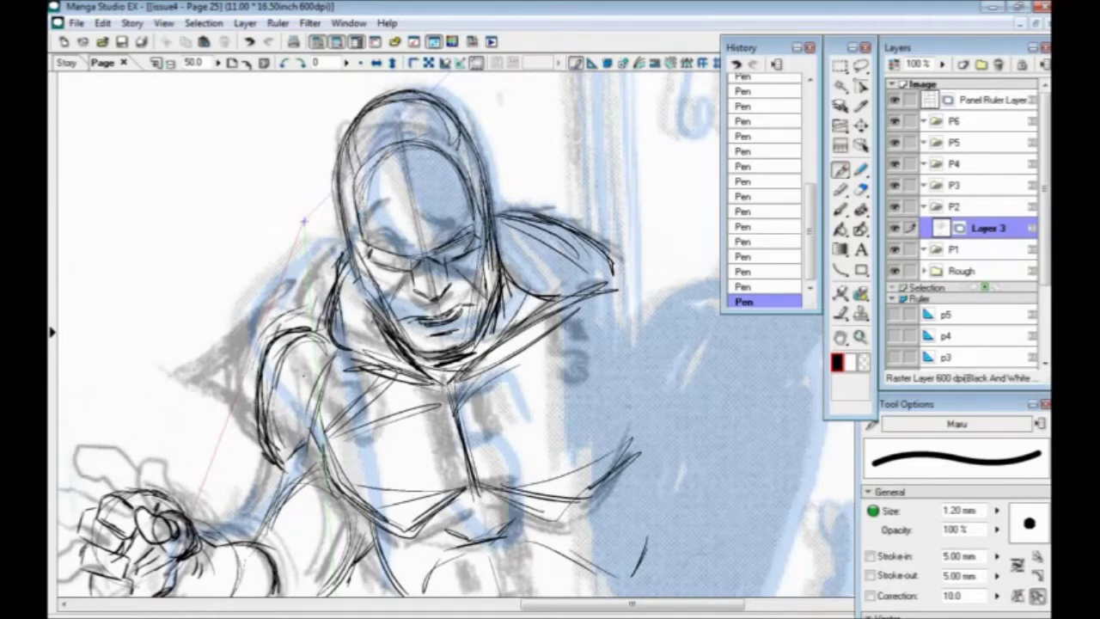
Step: Lower Layer 3's opacity to 65% and add a new layer above it in the P2 folder
scroll(303, 375, "down", 2)
key("ctrl+minus")
key("ctrl+minus")
key("ctrl+plus")
left_click_drag(299, 181, 344, 284)
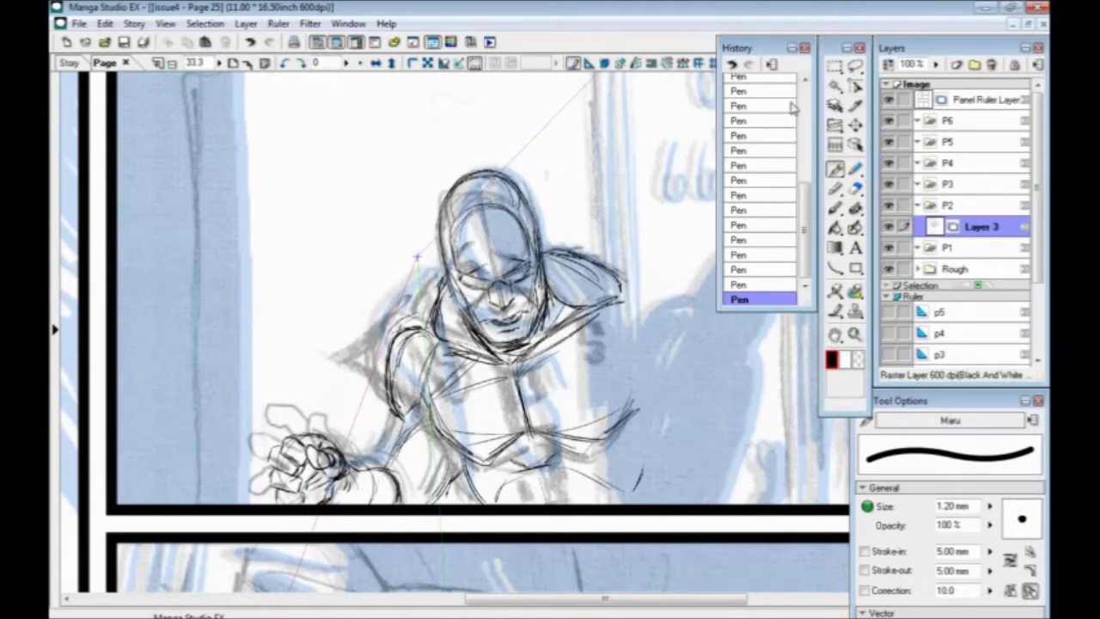
left_click(888, 67)
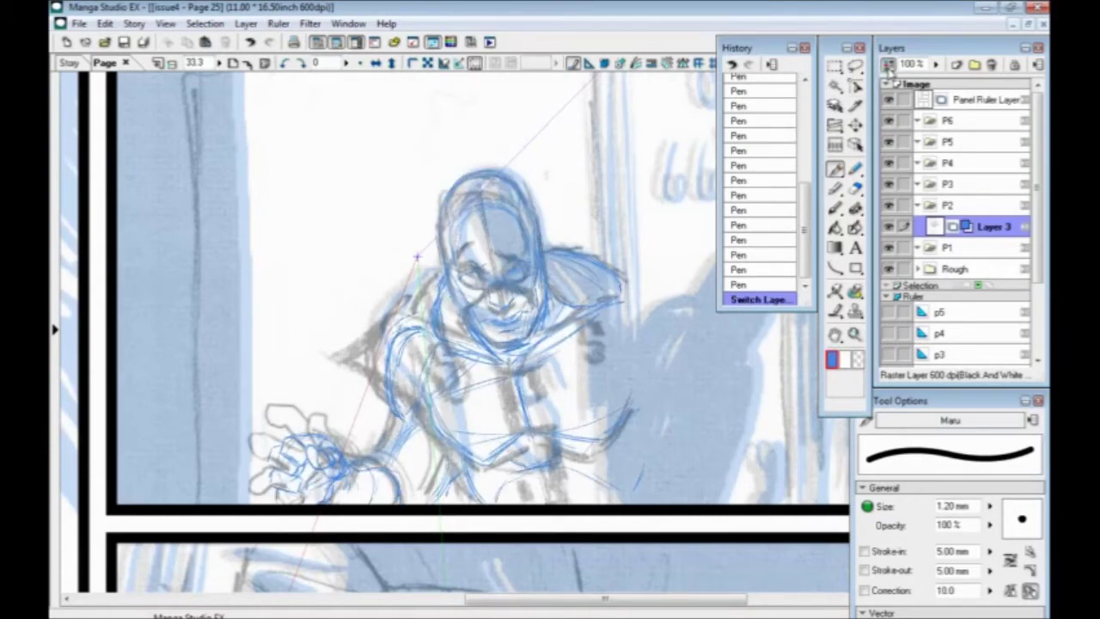
left_click(888, 67)
left_click(936, 66)
left_click_drag(936, 74, 933, 79)
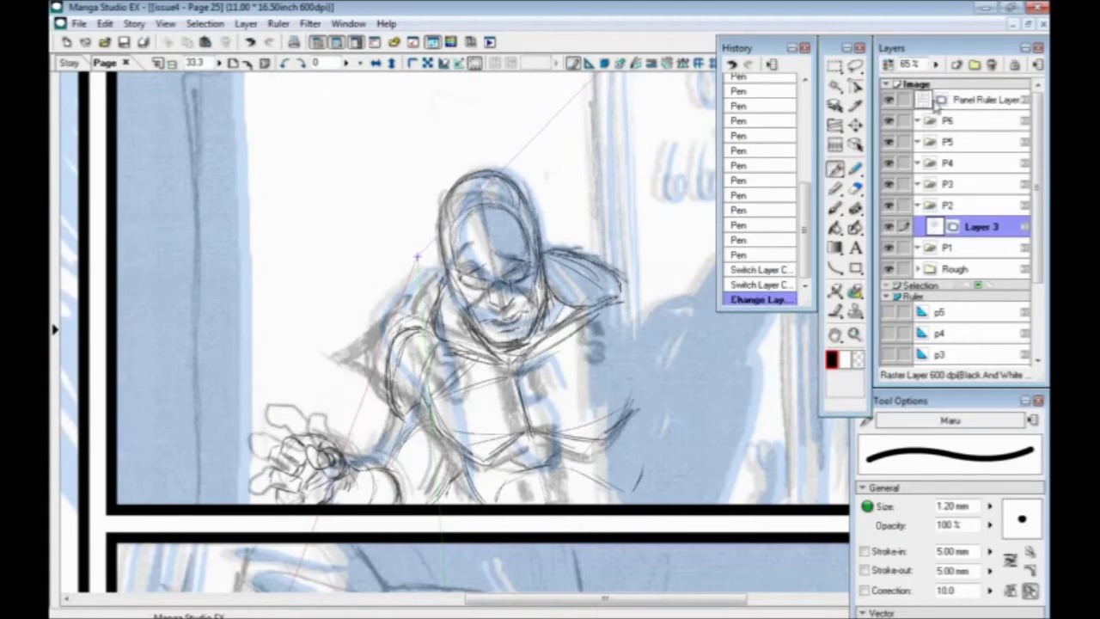
left_click(956, 64)
left_click(597, 420)
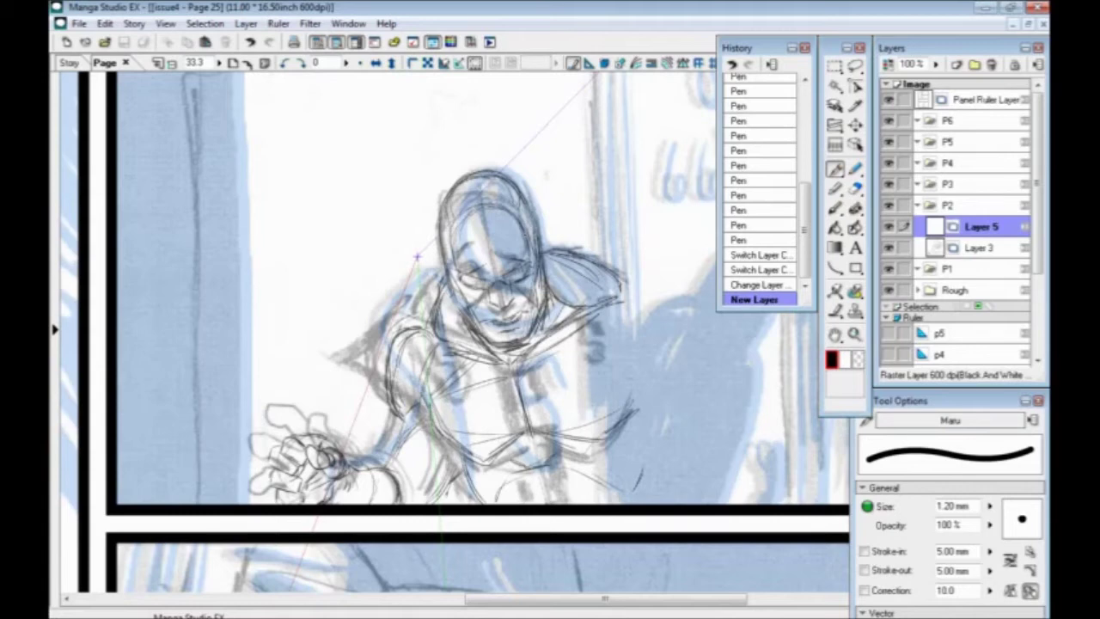
Step: Draw the nose tip and nostrils on the new layer over the figure's faded face, undoing the last four strokes
key("ctrl+plus")
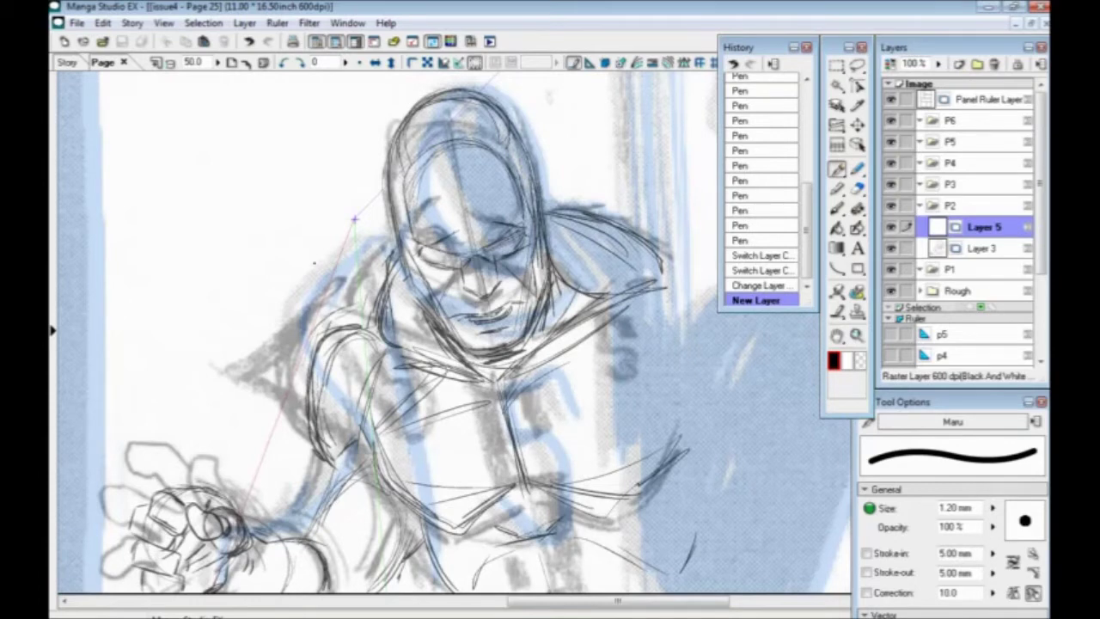
key("ctrl+plus")
left_click_drag(420, 297, 422, 329)
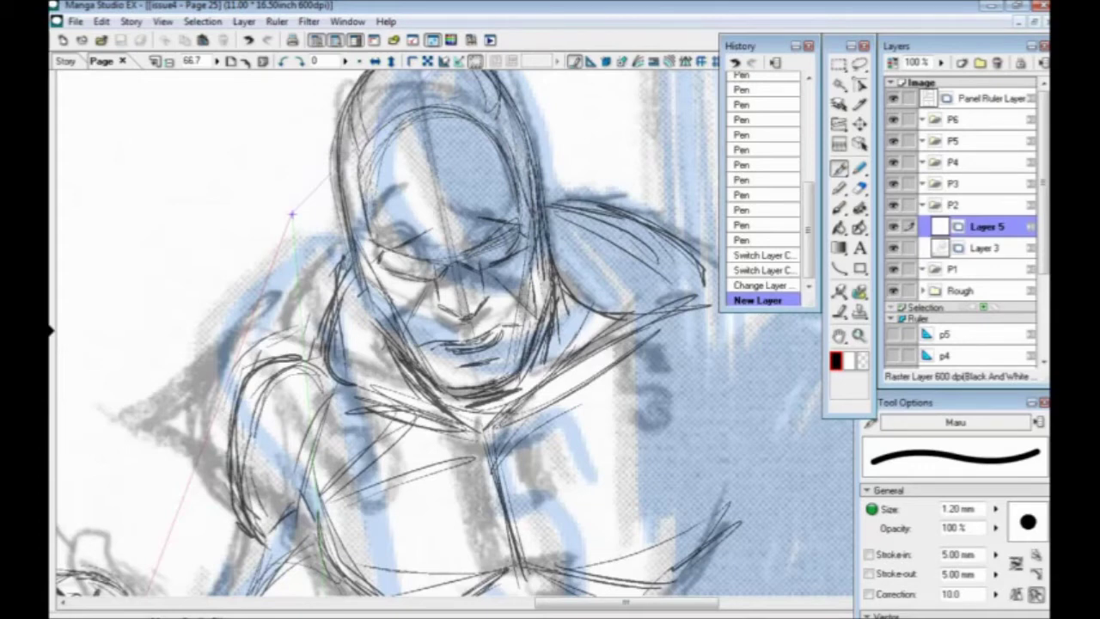
mouse_move(469, 318)
left_mouse_down()
mouse_move(486, 296)
mouse_move(450, 314)
mouse_move(441, 301)
mouse_move(483, 291)
left_mouse_up()
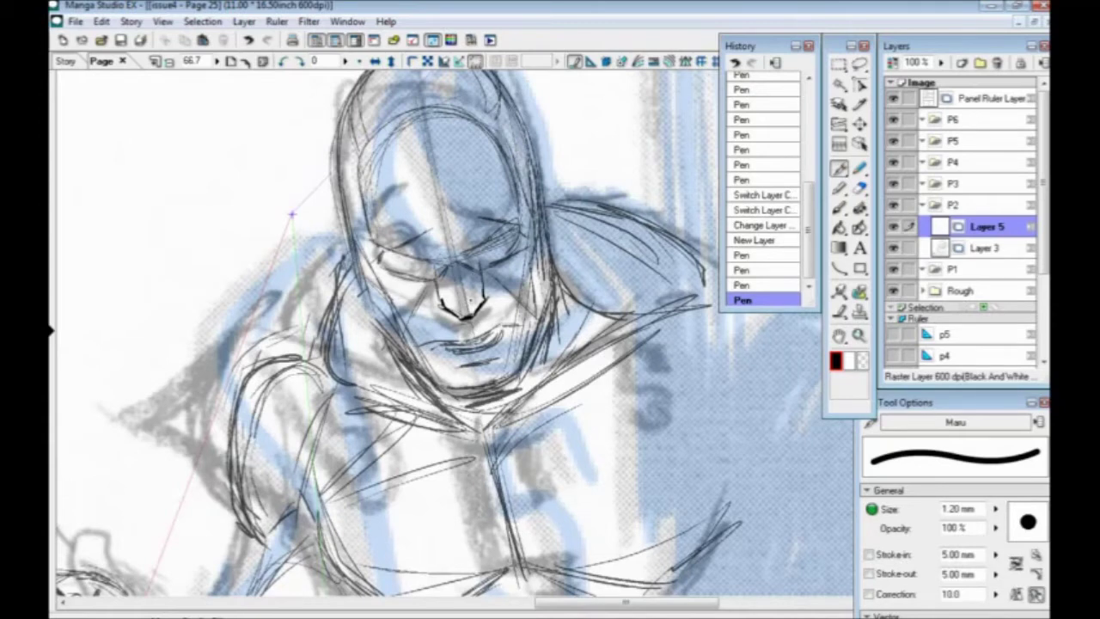
mouse_move(466, 298)
left_mouse_down()
mouse_move(469, 313)
mouse_move(455, 298)
mouse_move(469, 300)
left_mouse_up()
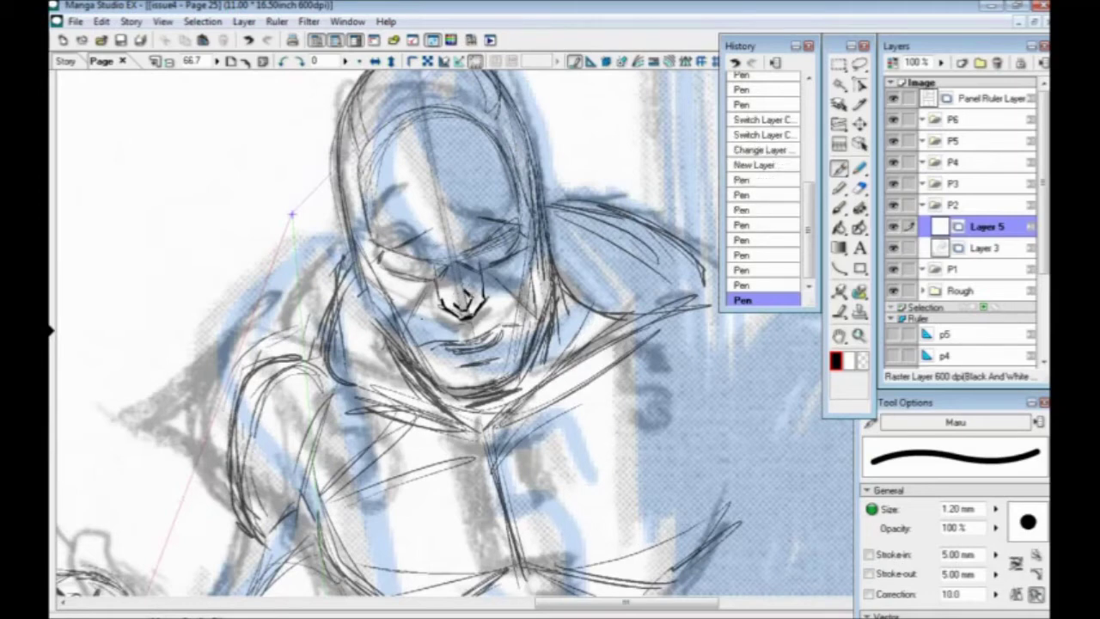
key("ctrl+z")
key("ctrl+z")
key("ctrl+z")
key("ctrl+z")
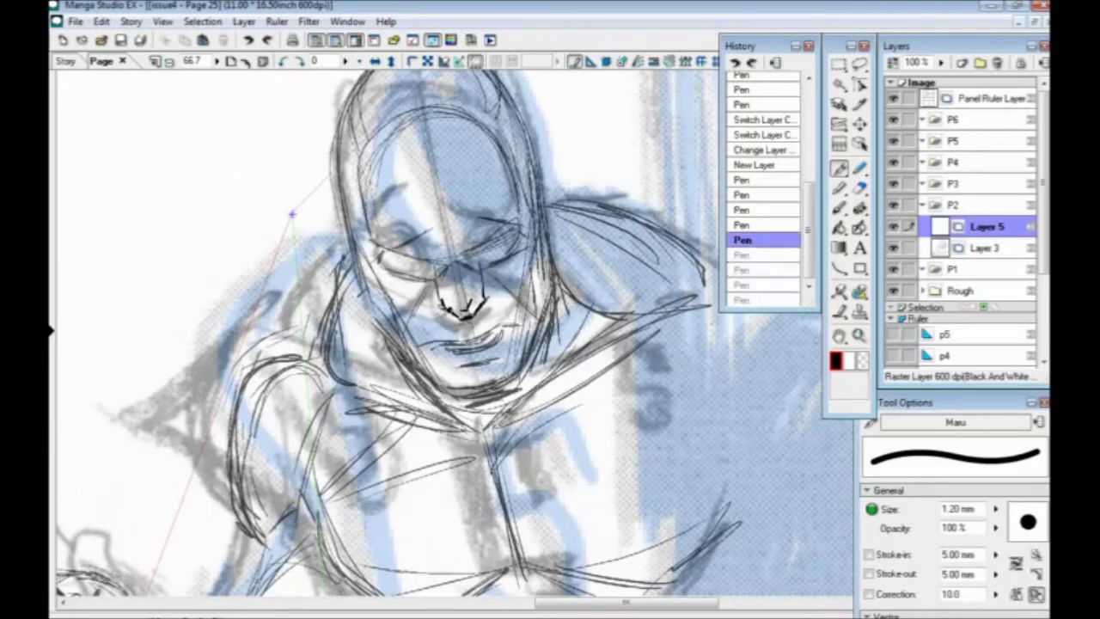
Step: Reduce Layer 3's opacity to 50% and the Rough folder's to 29%, and make Layer 5 active again
left_click(969, 246)
left_click_drag(940, 66, 941, 74)
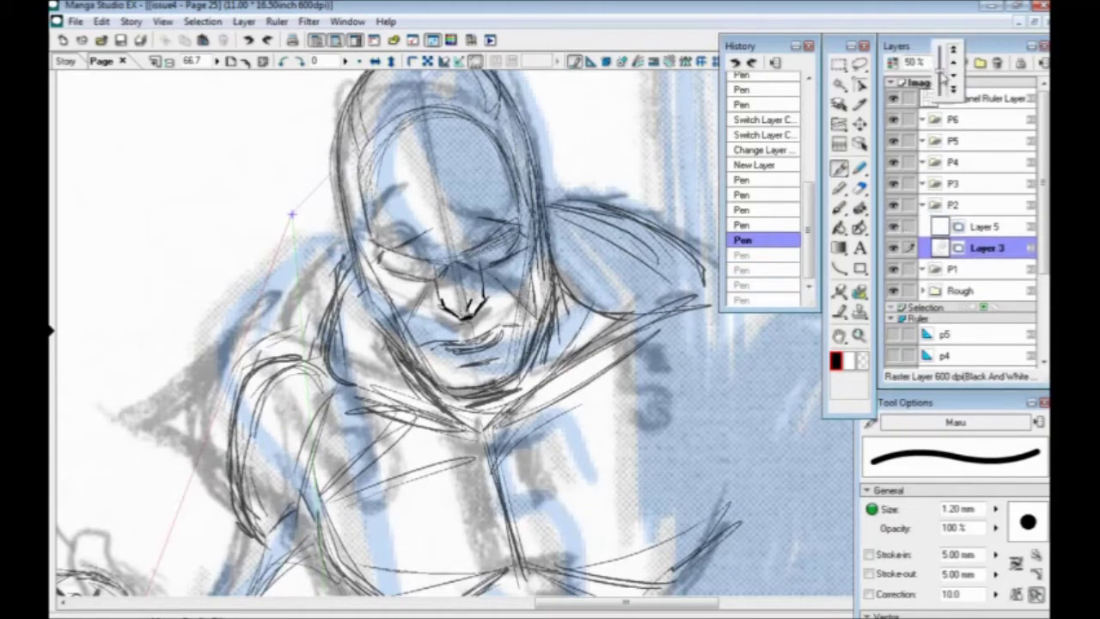
left_click(962, 291)
left_click_drag(940, 61, 942, 79)
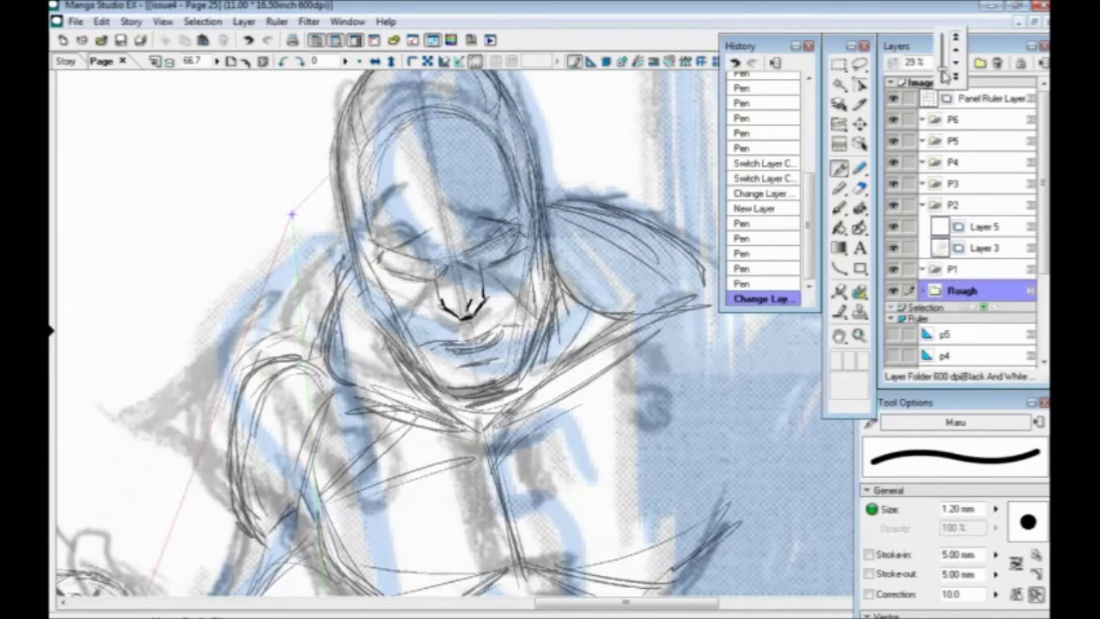
left_click(976, 228)
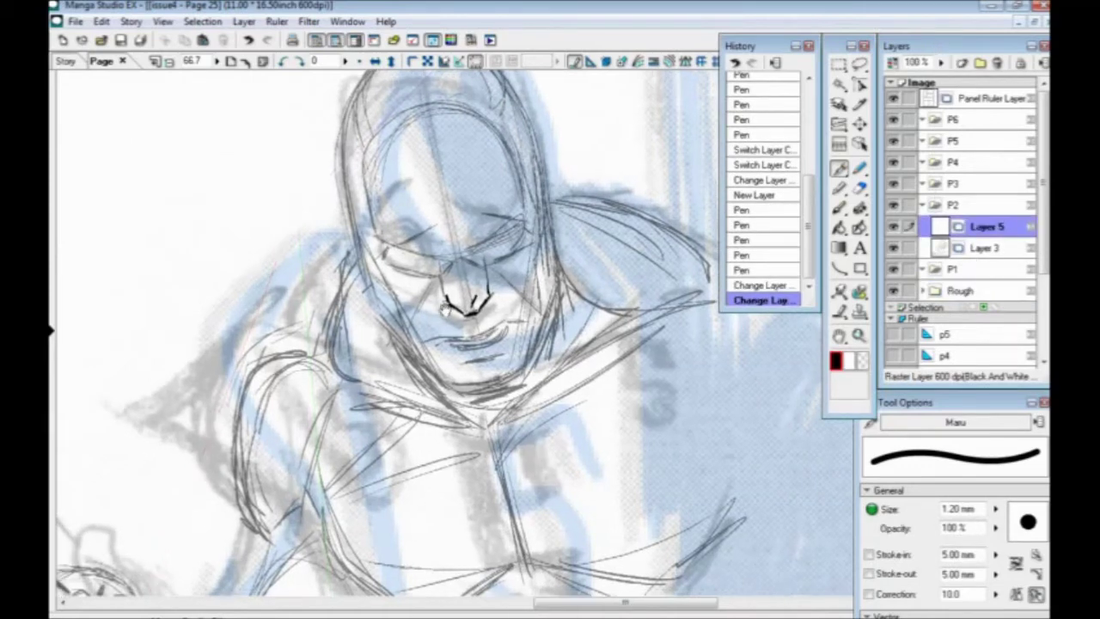
Step: Reinforce the nose tip, save the page, and draw the bridge of the nose between the eyes
left_click_drag(473, 308, 459, 303)
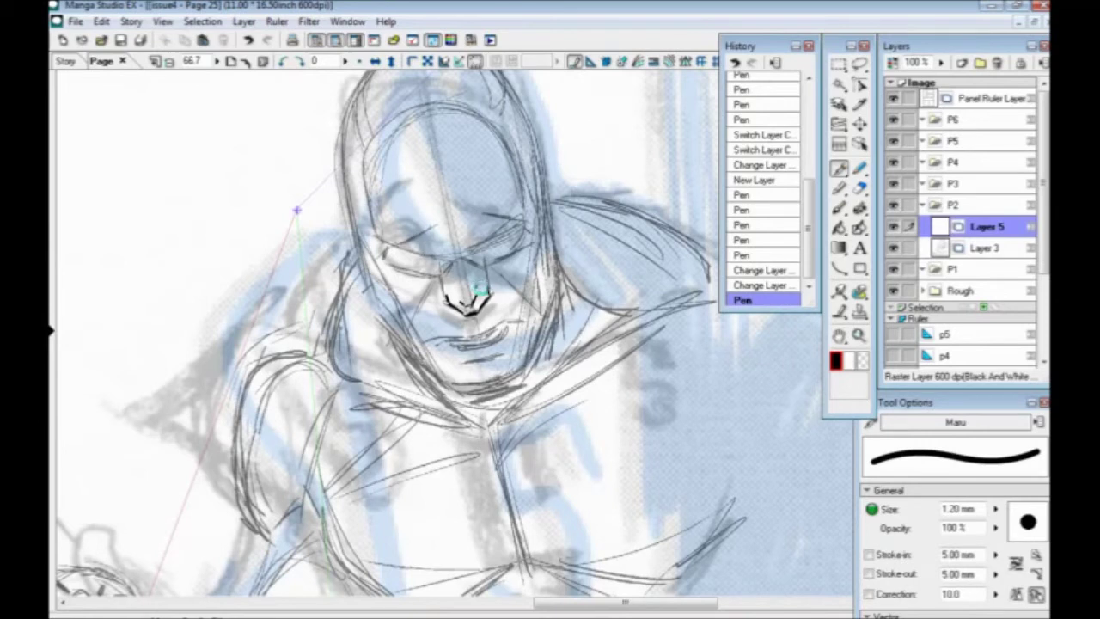
key("ctrl+s")
mouse_move(472, 274)
left_mouse_down()
mouse_move(476, 285)
mouse_move(465, 261)
left_mouse_up()
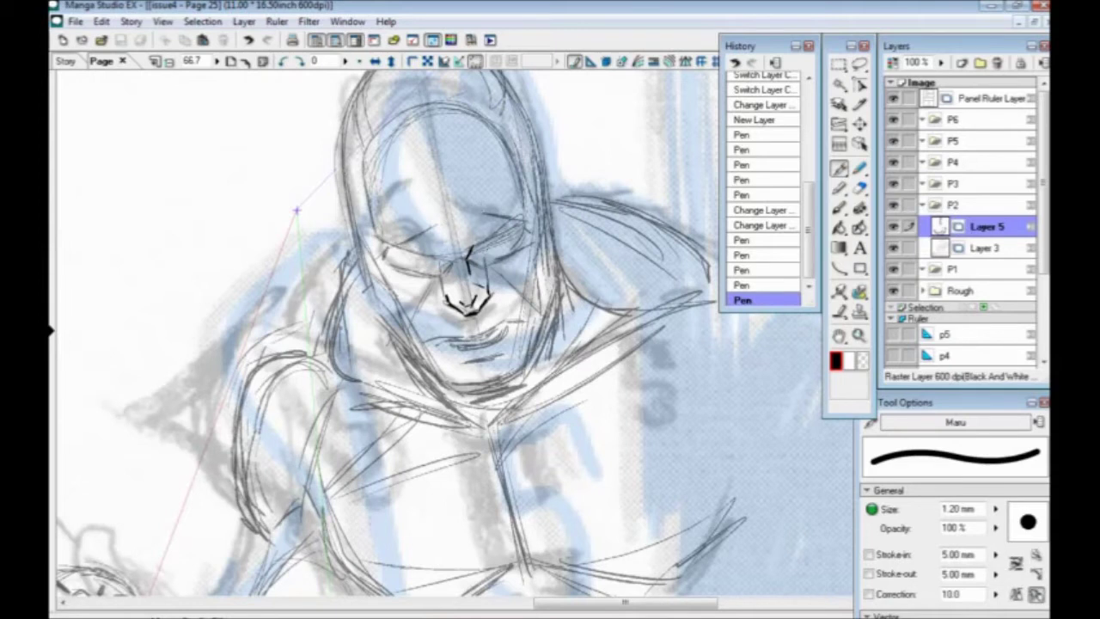
Step: Draw the eye on the shadowed side of the face, undoing the stray strokes beside the nose bridge
mouse_move(486, 249)
left_mouse_down()
mouse_move(483, 263)
mouse_move(526, 225)
mouse_move(517, 251)
mouse_move(486, 257)
left_mouse_up()
key("ctrl+z")
key("ctrl+z")
key("ctrl+z")
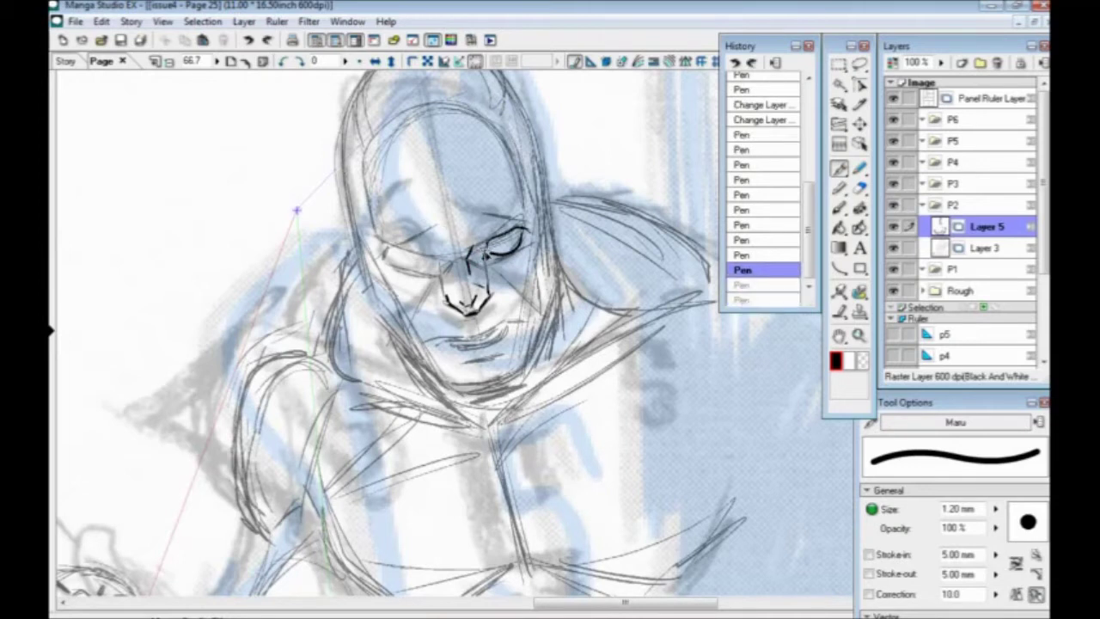
left_click(456, 159)
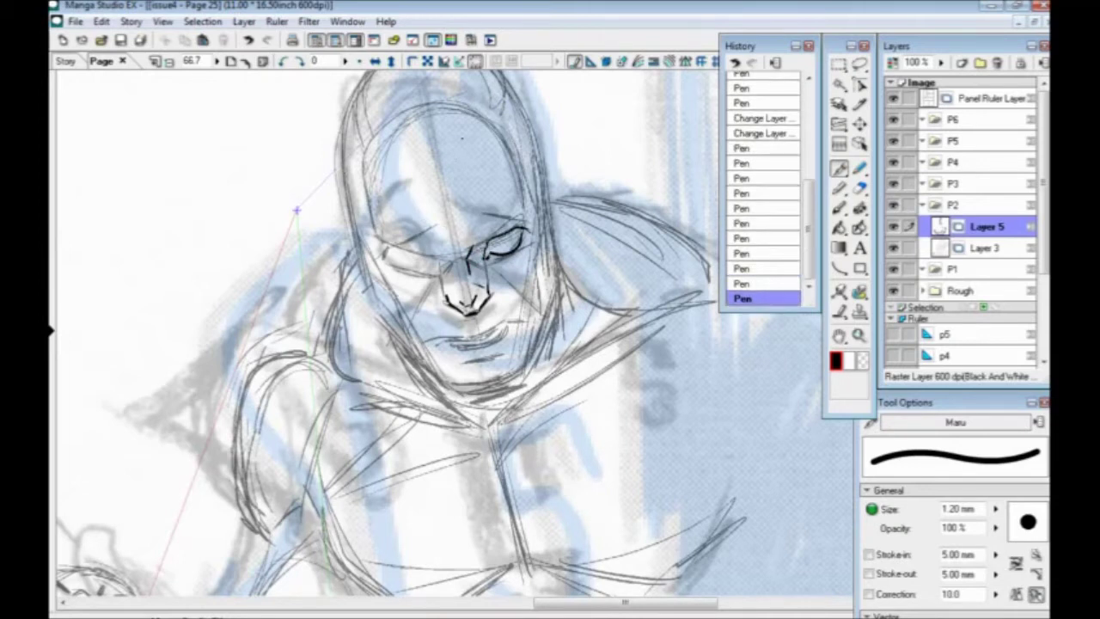
left_click_drag(487, 238, 482, 249)
key("ctrl+z")
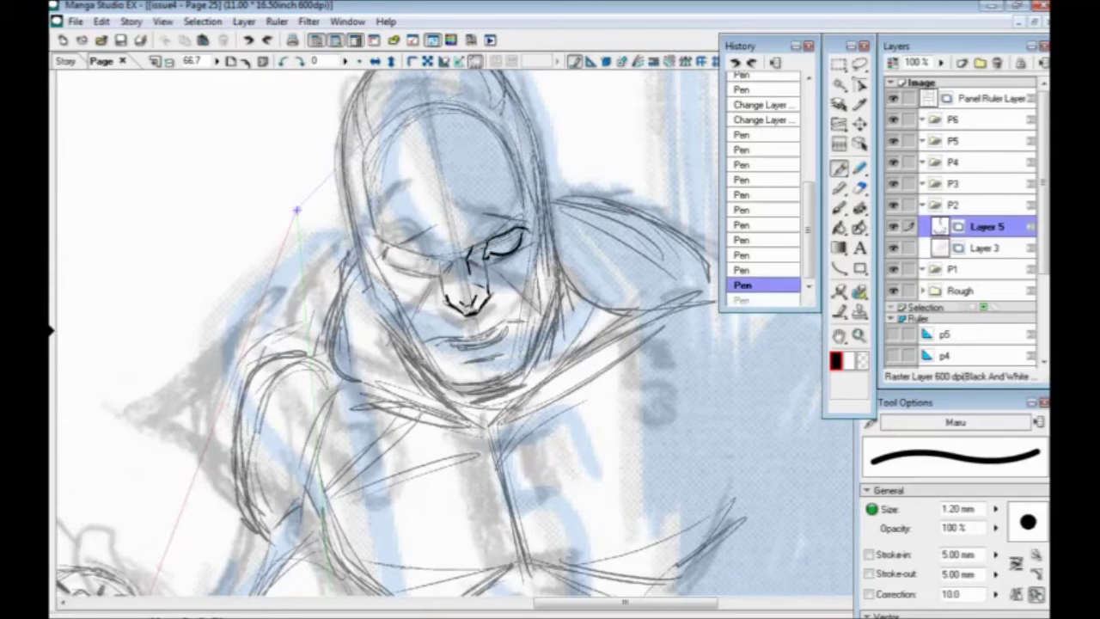
Step: Draw the eye on the lit side of the face, undoing and redrawing its outer corner
mouse_move(438, 267)
left_mouse_down()
mouse_move(392, 251)
mouse_move(416, 272)
mouse_move(431, 273)
mouse_move(397, 256)
left_mouse_up()
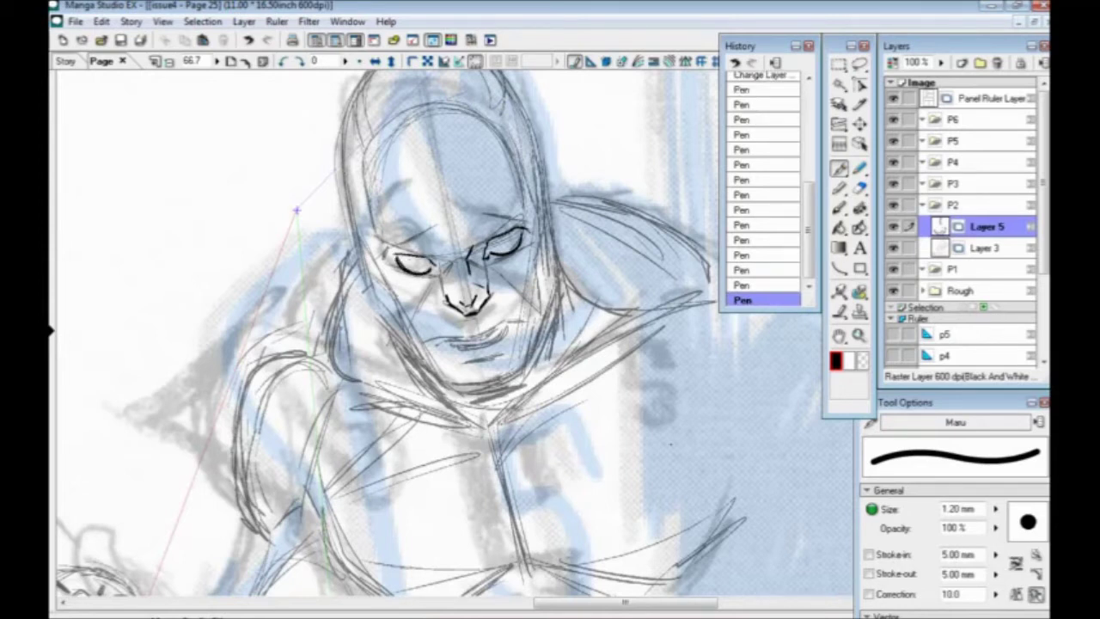
key("ctrl+z")
mouse_move(395, 258)
left_mouse_down()
mouse_move(385, 251)
mouse_move(416, 274)
mouse_move(430, 268)
mouse_move(408, 272)
left_mouse_up()
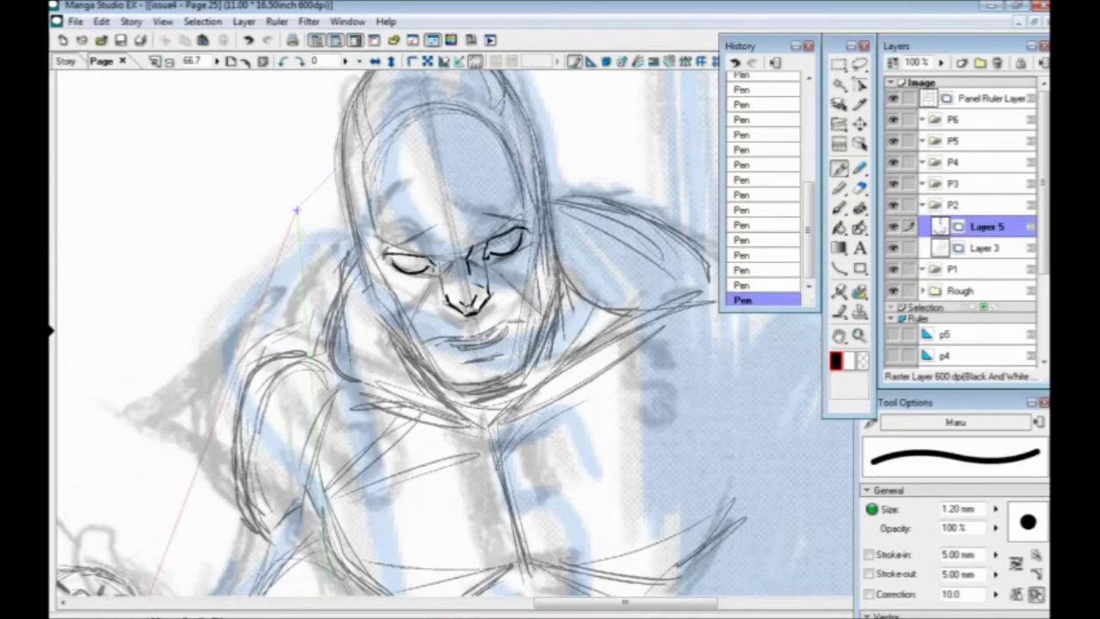
Step: Mirror the view horizontally, lasso the shadowed-side eye and rotate it 6.1 degrees, clear the selection, and save the page
left_click(375, 61)
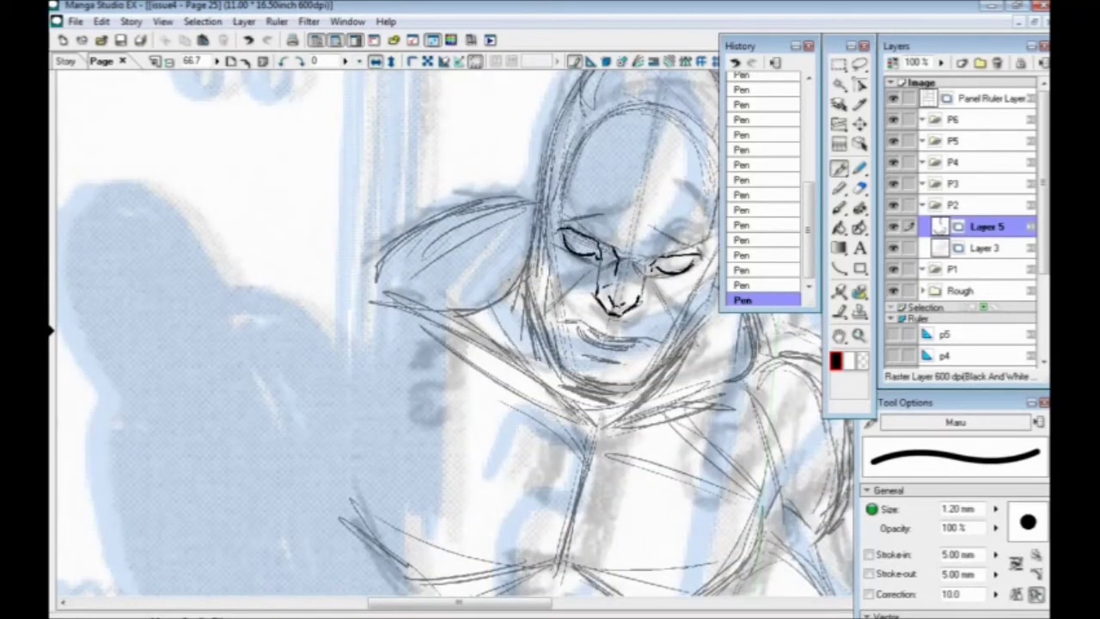
left_click_drag(569, 276, 529, 242)
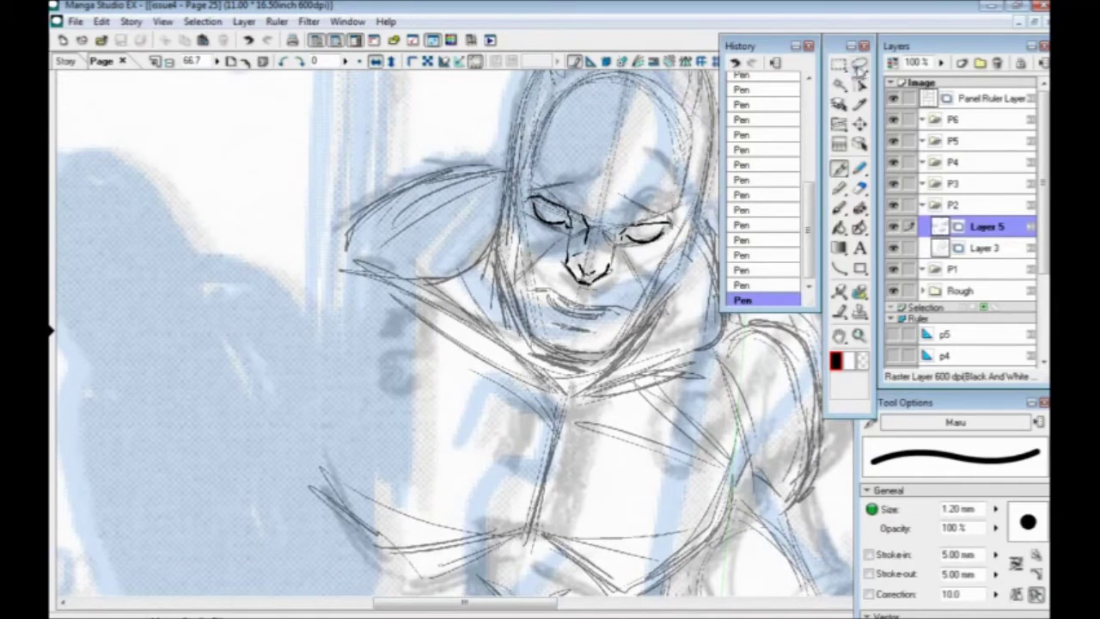
left_click(855, 63)
mouse_move(558, 163)
left_mouse_down()
mouse_move(550, 176)
mouse_move(582, 216)
mouse_move(546, 234)
left_mouse_up()
left_click(611, 254)
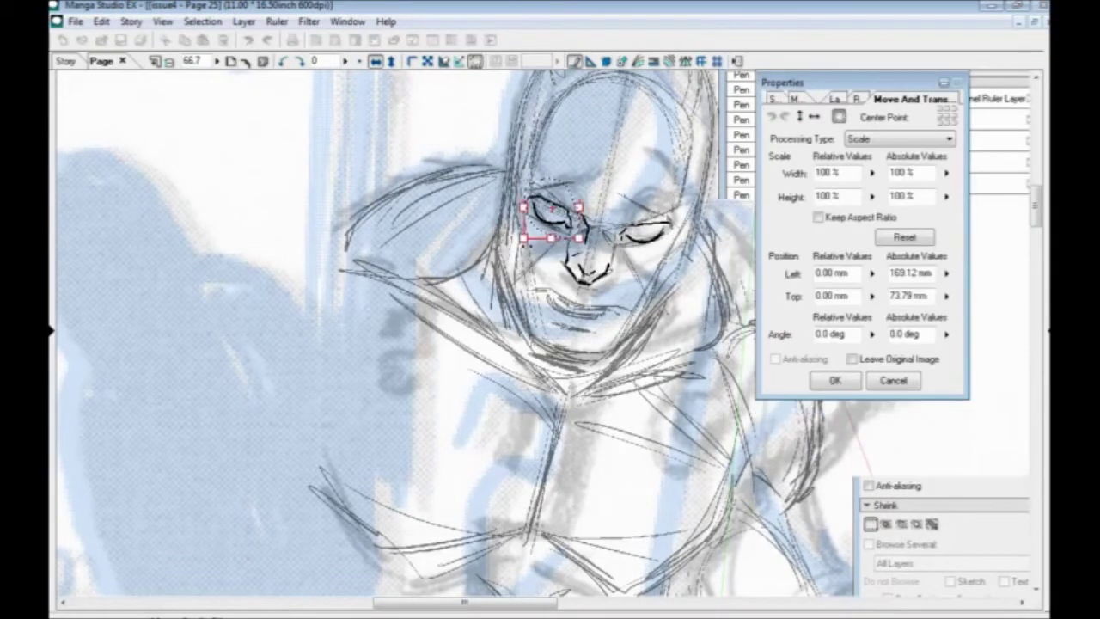
left_click_drag(516, 242, 517, 241)
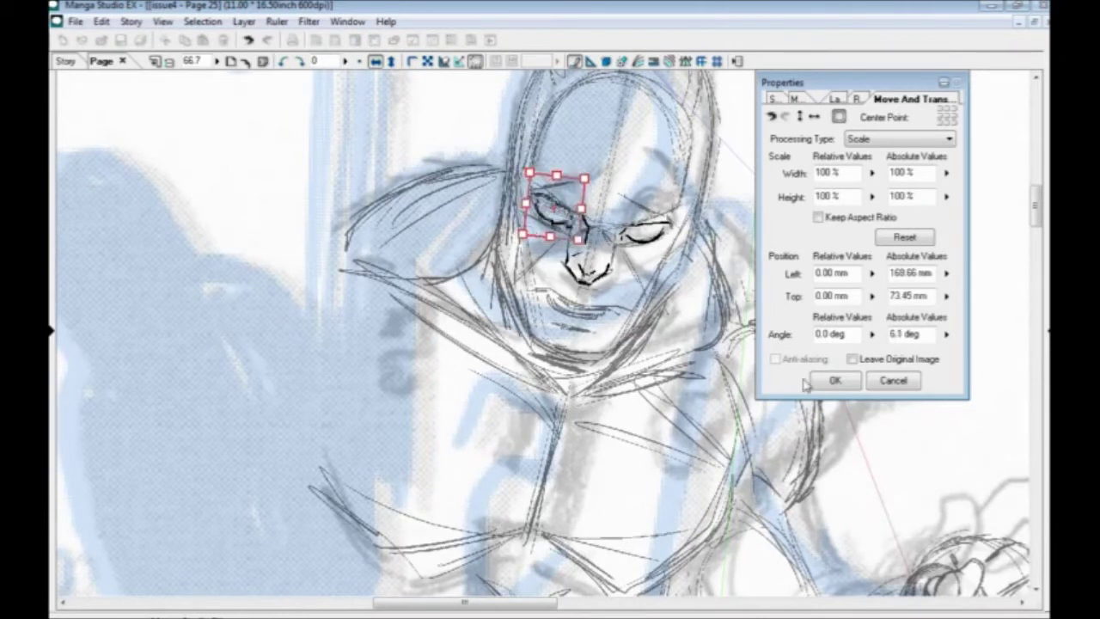
left_click(835, 380)
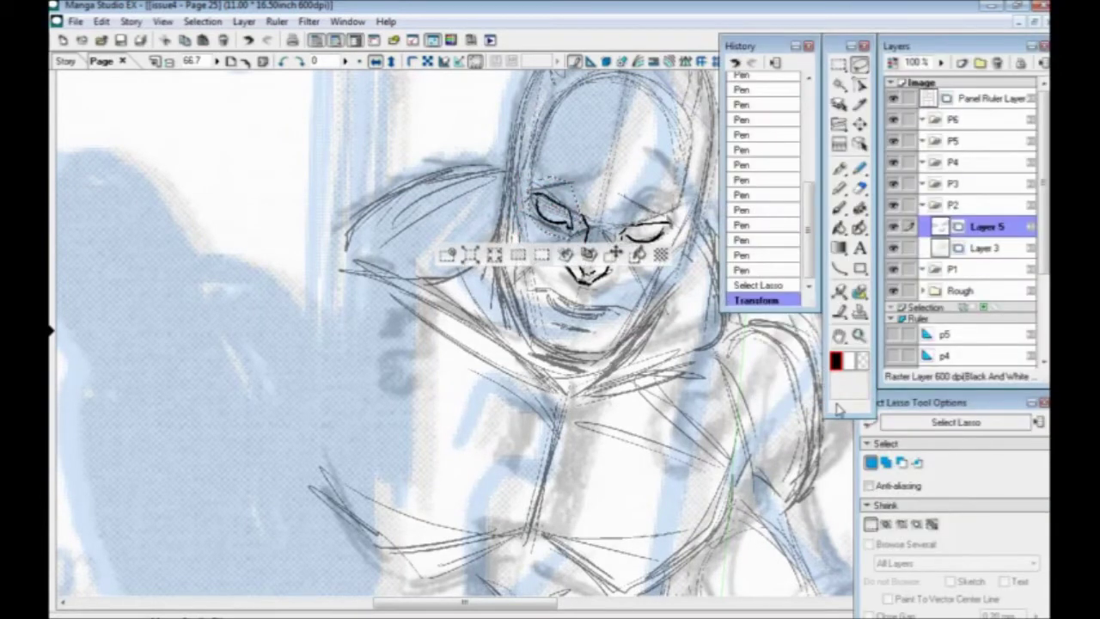
left_click(446, 255)
key("ctrl+s")
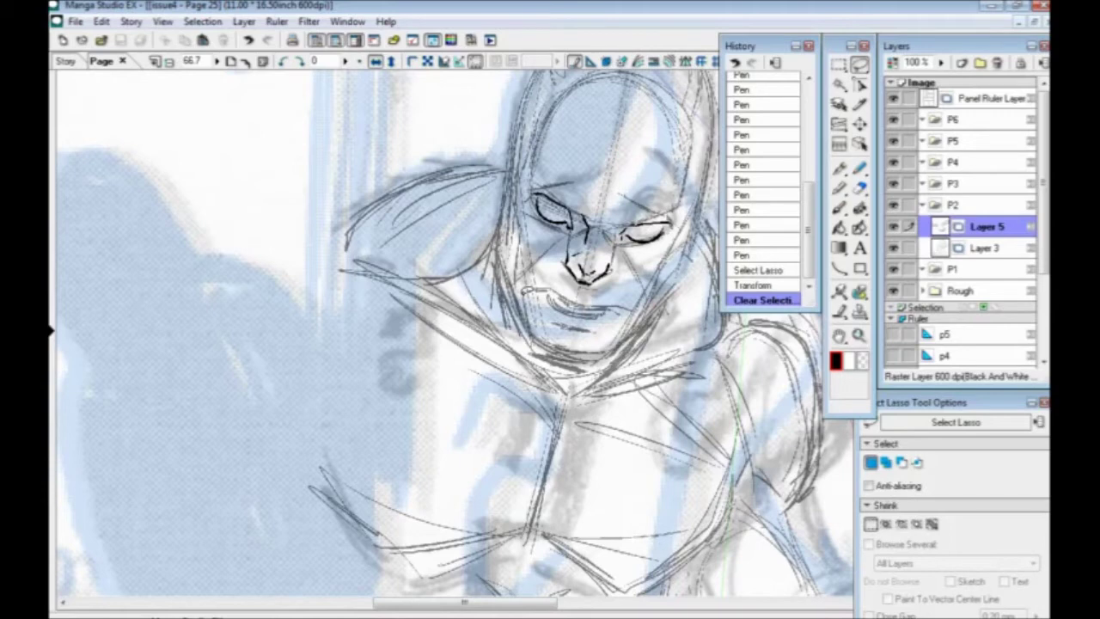
Step: Restore the unmirrored view and draw the slightly open mouth with the Pen, redoing strokes along the lip lines
key("p")
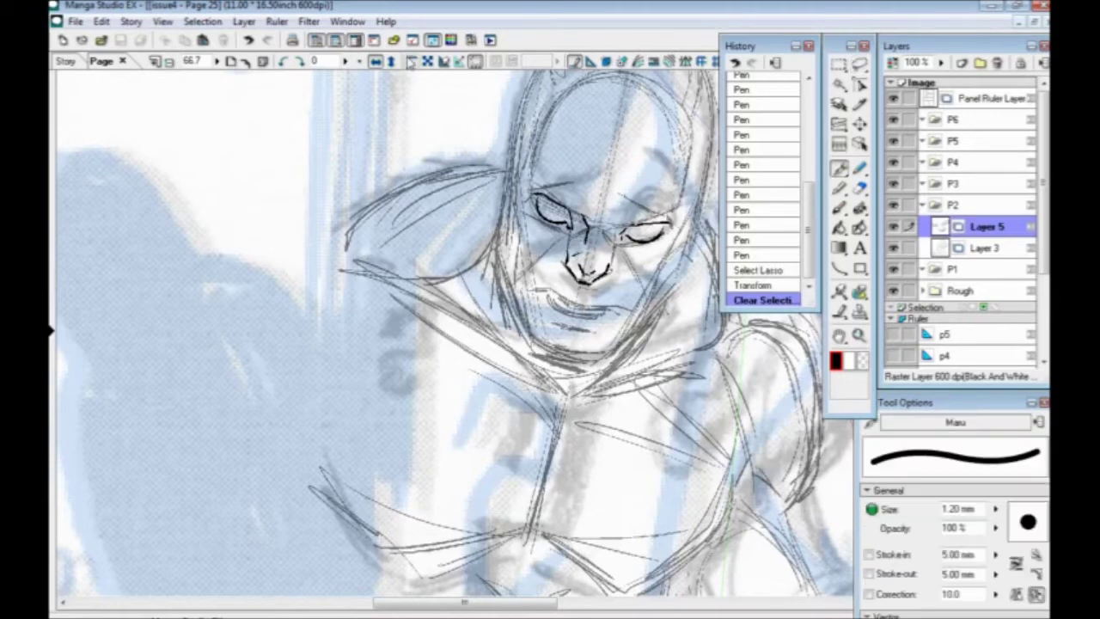
left_click(376, 61)
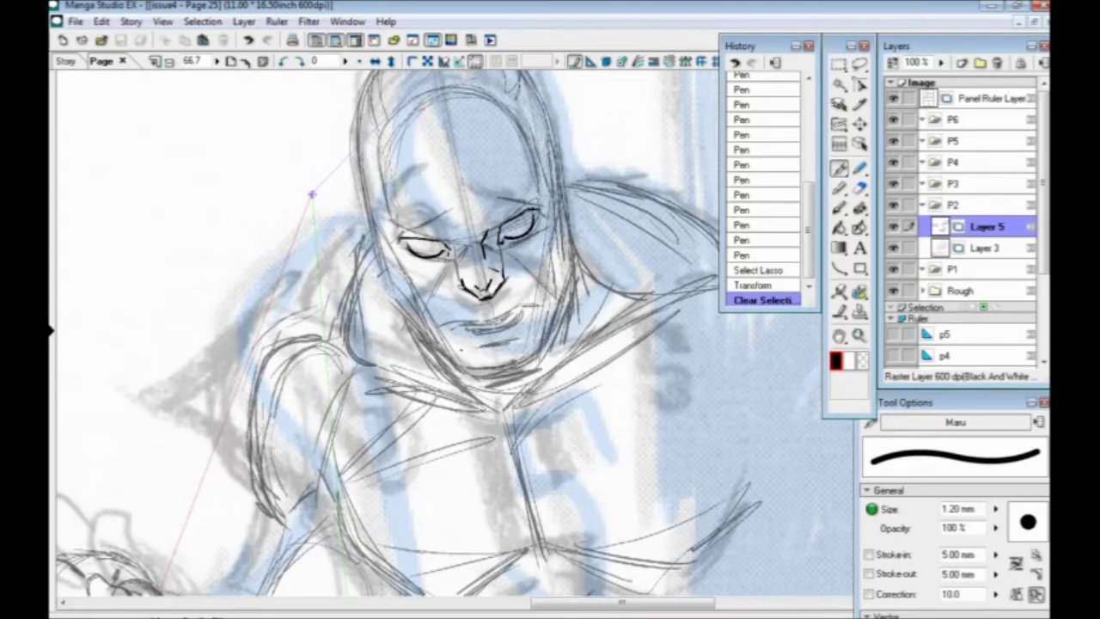
left_click_drag(435, 319, 440, 344)
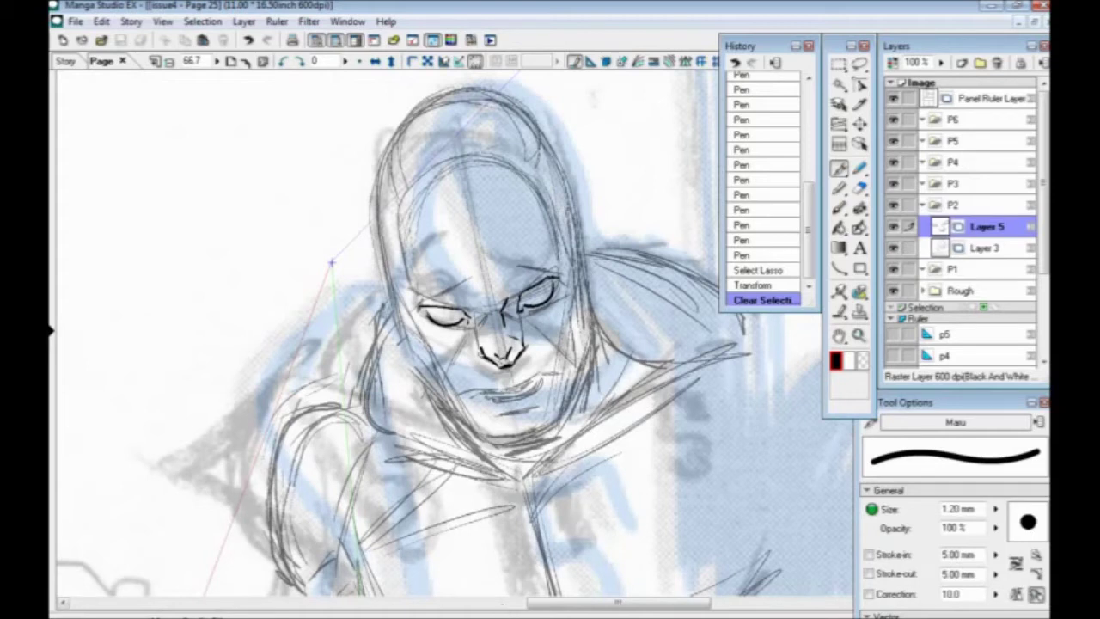
left_click_drag(454, 378, 434, 314)
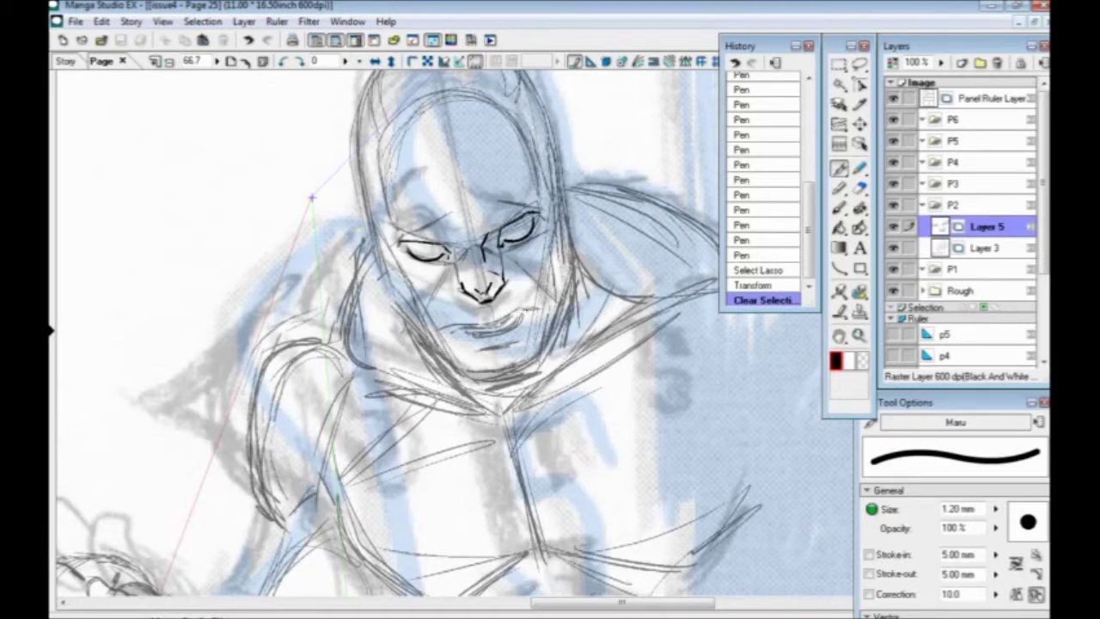
left_click_drag(534, 308, 456, 321)
key("ctrl+z")
left_click_drag(521, 307, 445, 327)
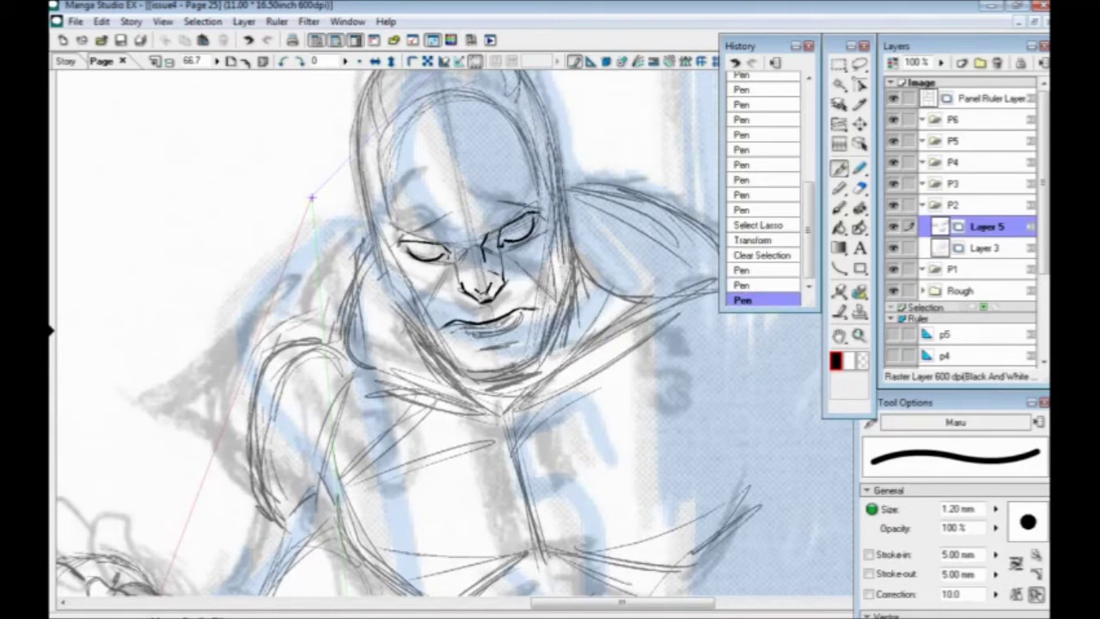
mouse_move(524, 307)
left_mouse_down()
mouse_move(514, 326)
mouse_move(443, 332)
left_mouse_up()
mouse_move(527, 307)
left_mouse_down()
mouse_move(533, 319)
mouse_move(457, 324)
left_mouse_up()
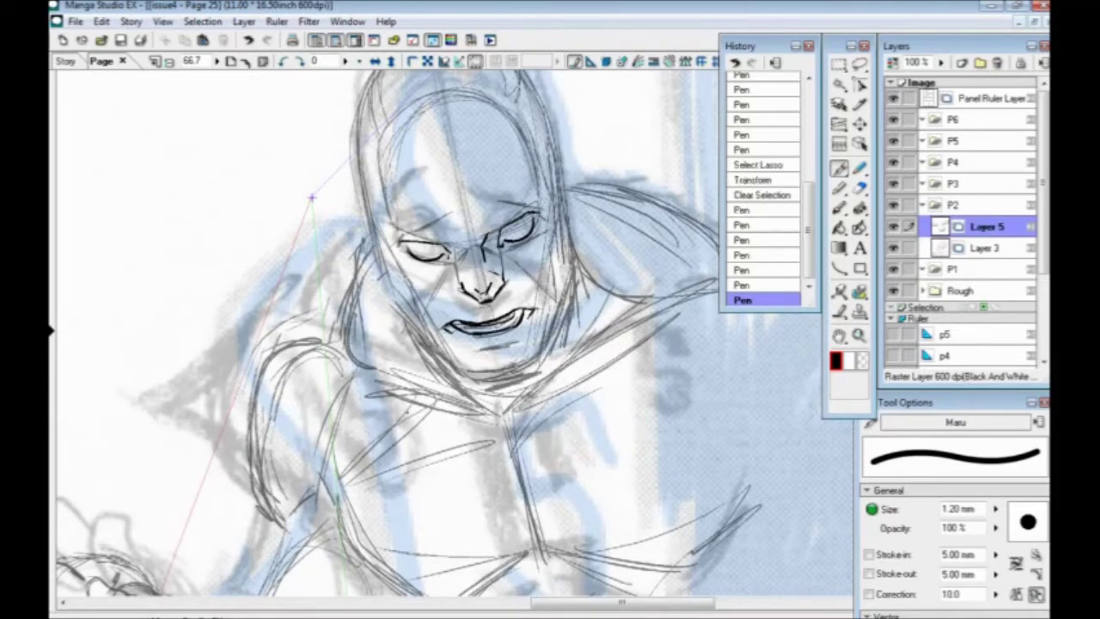
key("ctrl+z")
mouse_move(519, 310)
left_mouse_down()
mouse_move(487, 326)
mouse_move(454, 324)
left_mouse_up()
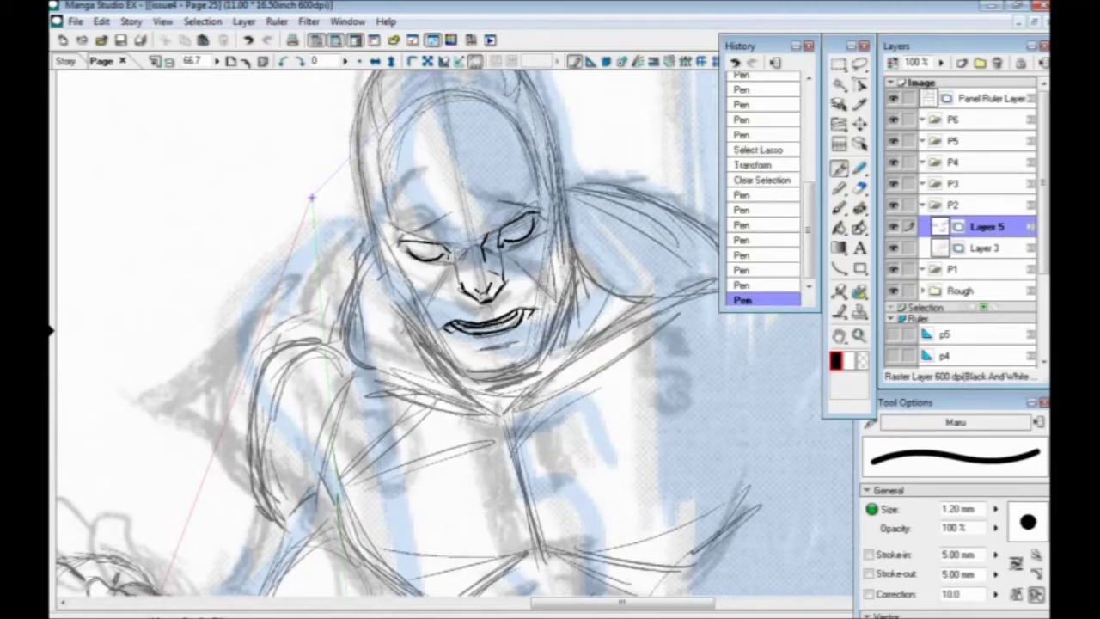
Step: Draw the shadow under the lower lip, outline the chin with its centre cleft, and save the page
left_click_drag(519, 337, 478, 347)
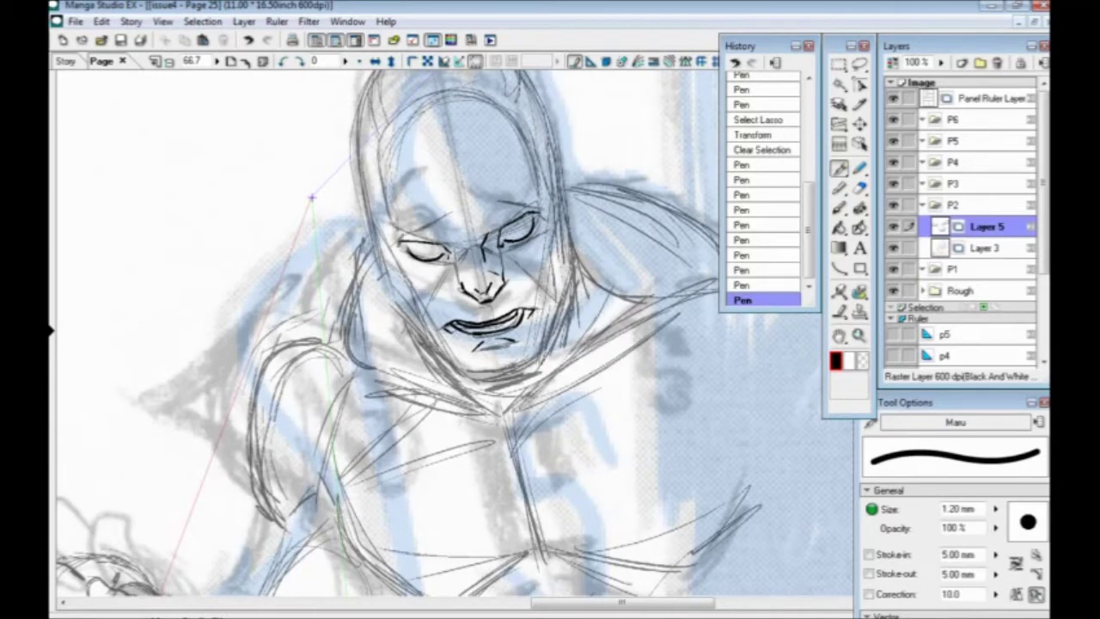
mouse_move(548, 346)
left_mouse_down()
mouse_move(524, 380)
mouse_move(483, 387)
mouse_move(448, 368)
mouse_move(499, 382)
mouse_move(496, 364)
mouse_move(451, 356)
left_mouse_up()
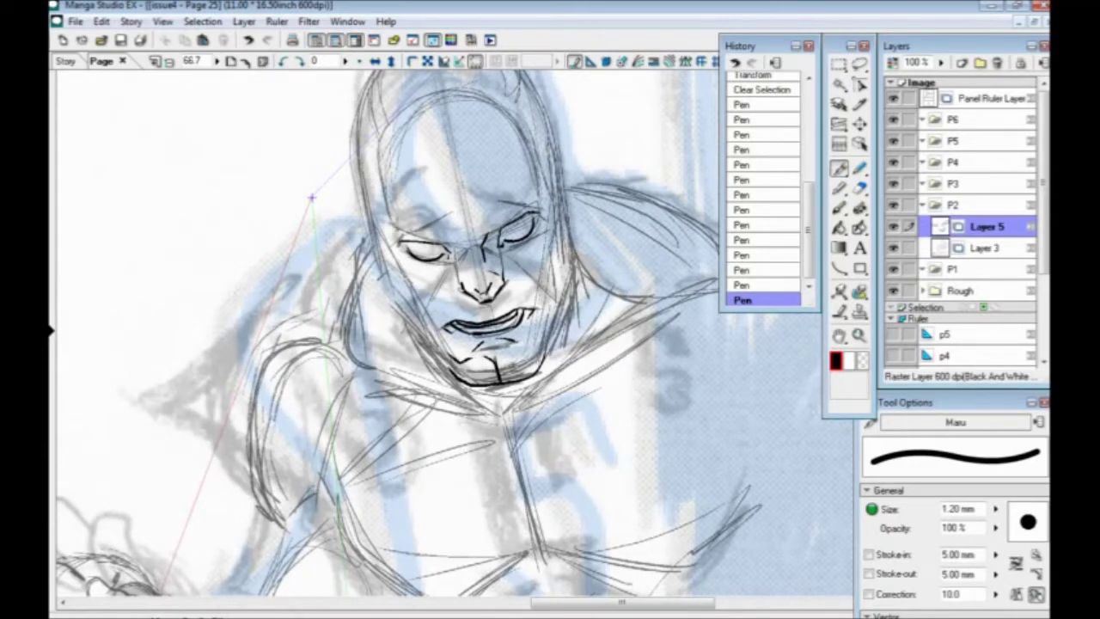
key("ctrl+s")
left_click_drag(454, 373, 461, 382)
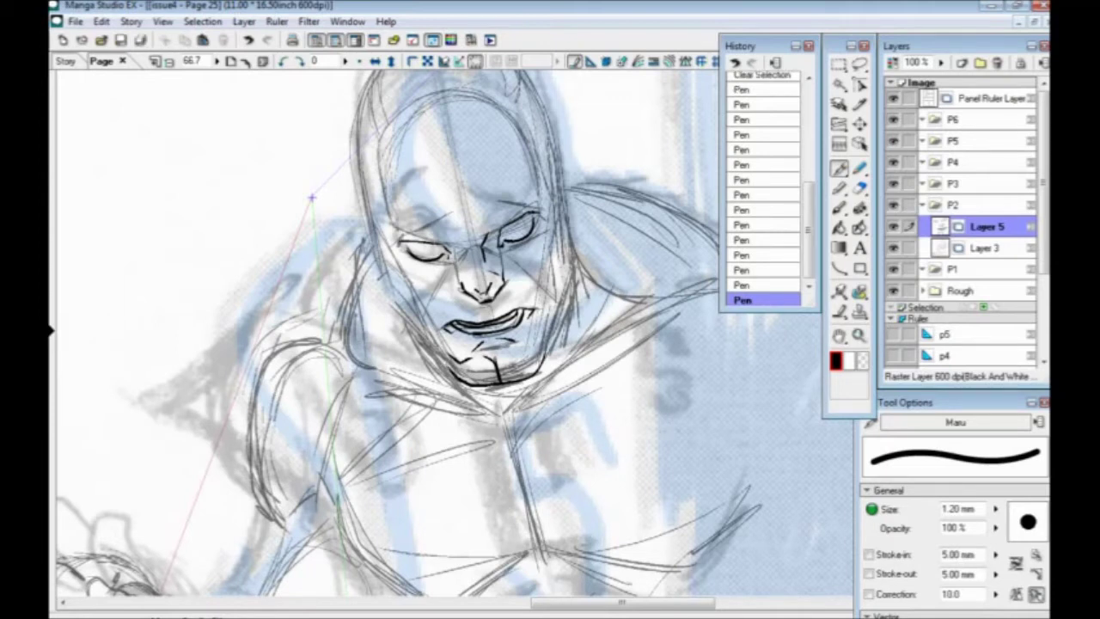
Step: Outline both sides of the jaw from the chin up towards the cheeks with the Pen on Layer 5
left_click_drag(442, 362, 455, 376)
mouse_move(417, 337)
left_mouse_down()
mouse_move(446, 367)
mouse_move(389, 288)
left_mouse_up()
mouse_move(550, 356)
left_mouse_down()
mouse_move(572, 256)
mouse_move(572, 282)
mouse_move(569, 218)
left_mouse_up()
left_click_drag(237, 331, 323, 96)
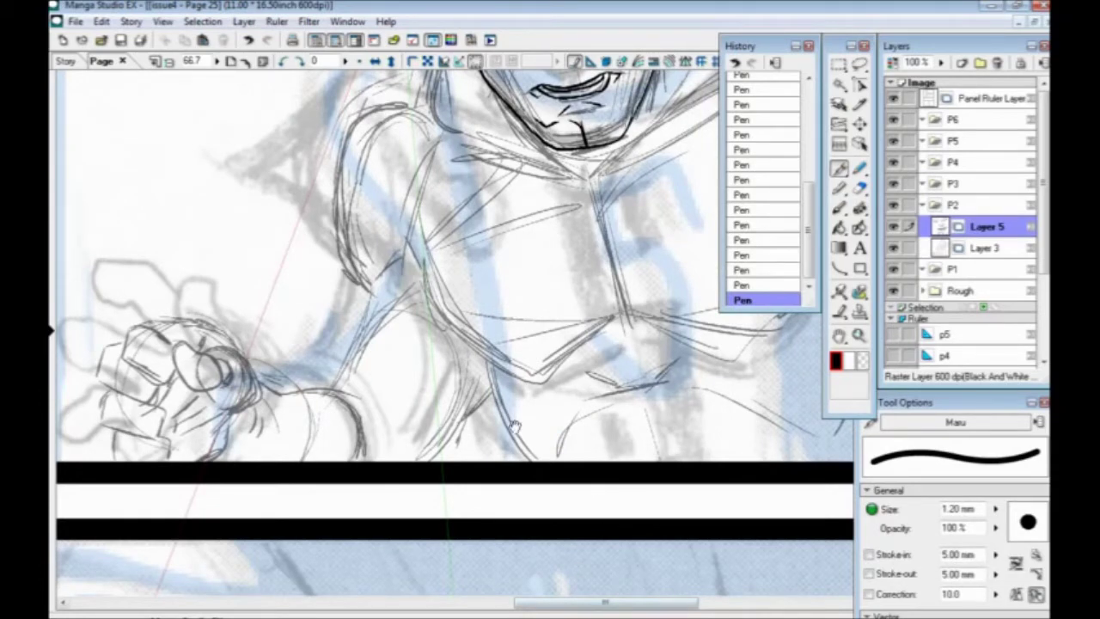
left_click_drag(439, 344, 359, 491)
left_click_drag(402, 394, 409, 532)
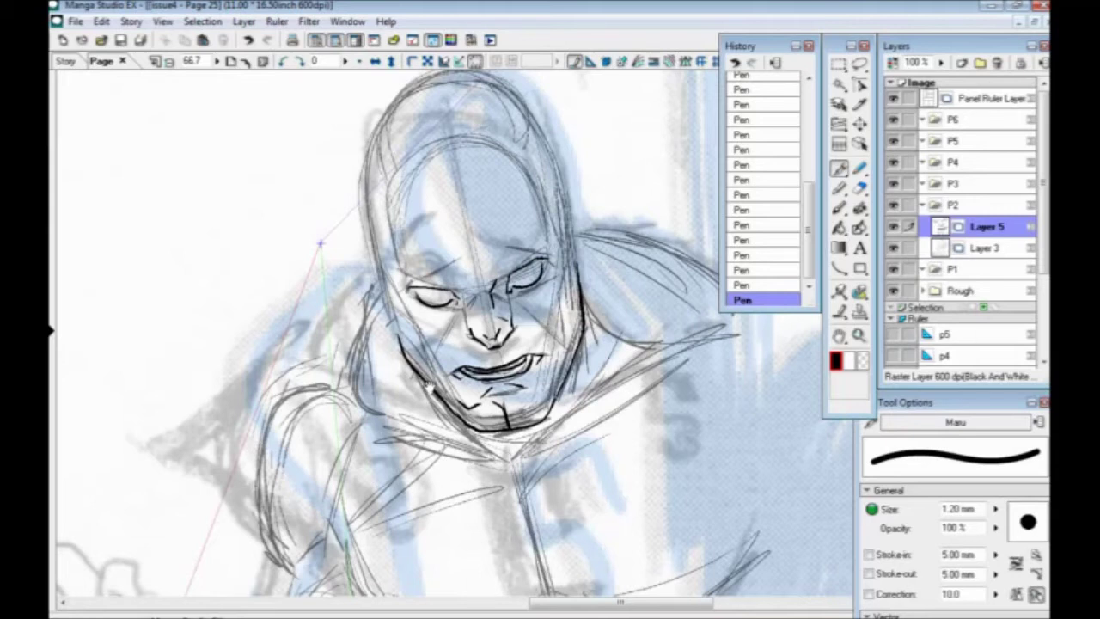
left_click_drag(433, 392, 432, 388)
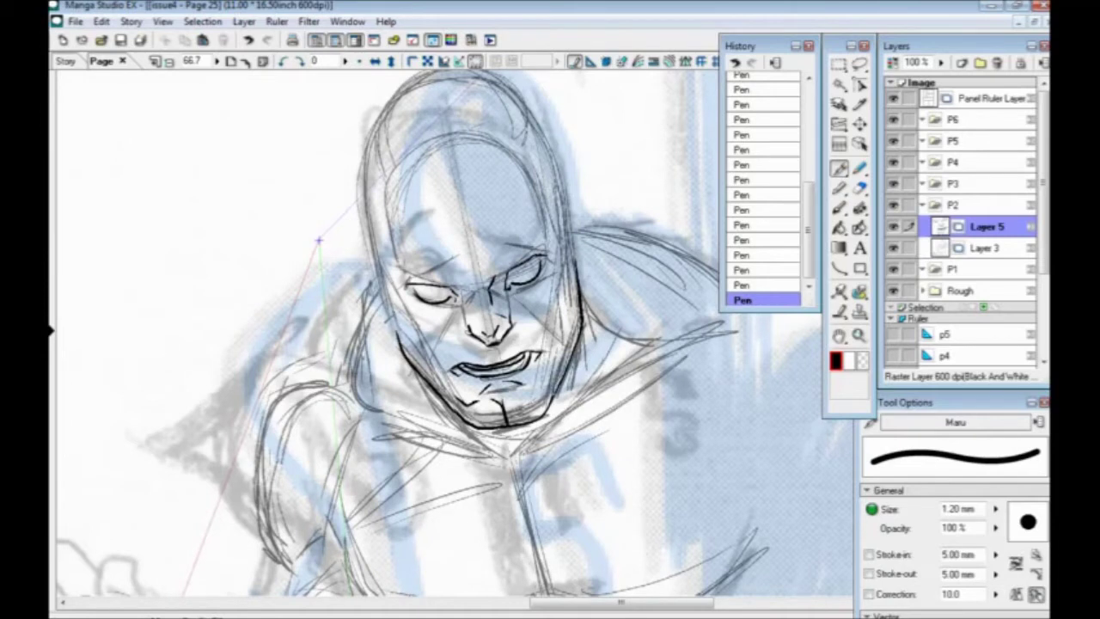
Step: Draw the bold outline of the cowl up both sides of the head and over its crown
left_click_drag(412, 301, 430, 340)
left_click_drag(539, 262, 538, 279)
mouse_move(594, 327)
left_mouse_down()
mouse_move(570, 198)
mouse_move(533, 153)
mouse_move(479, 126)
mouse_move(426, 136)
mouse_move(380, 220)
mouse_move(380, 277)
mouse_move(417, 404)
left_mouse_up()
Step: Check the pencils with the Rough folder hidden and the view mirrored, restore both, and save the page
key("ctrl+minus")
key("ctrl+minus")
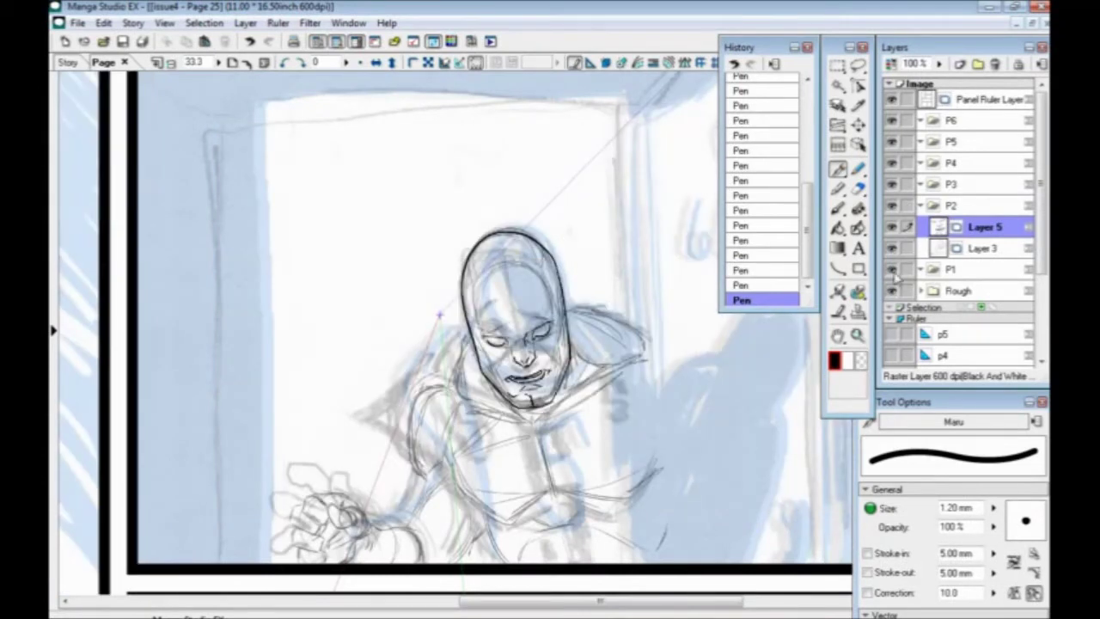
left_click(893, 293)
left_click_drag(338, 440, 407, 407)
left_click(376, 65)
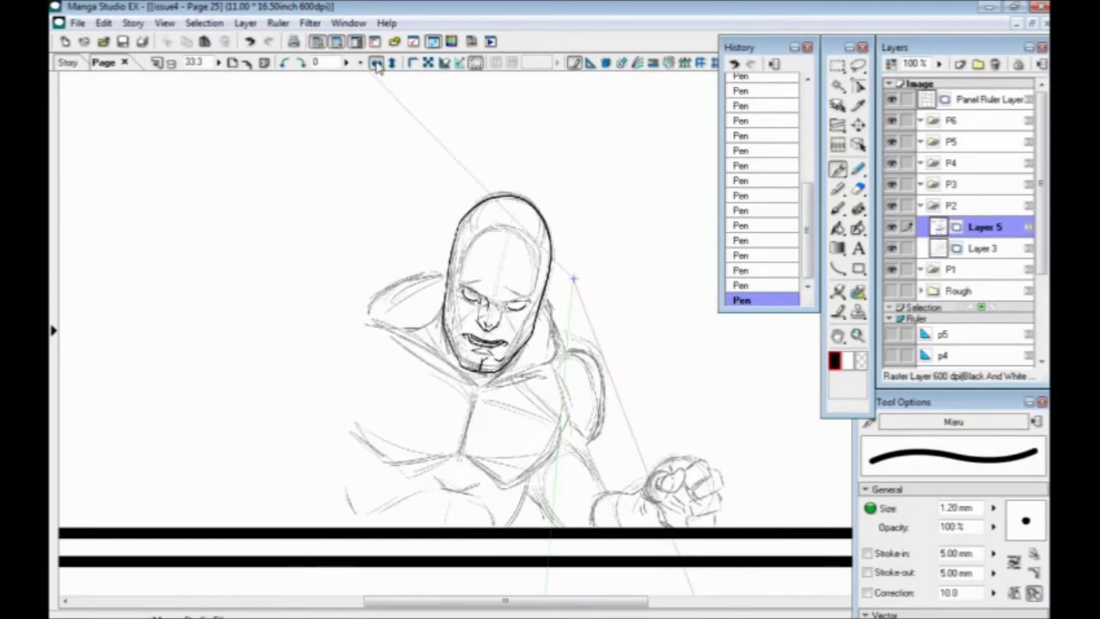
left_click(378, 67)
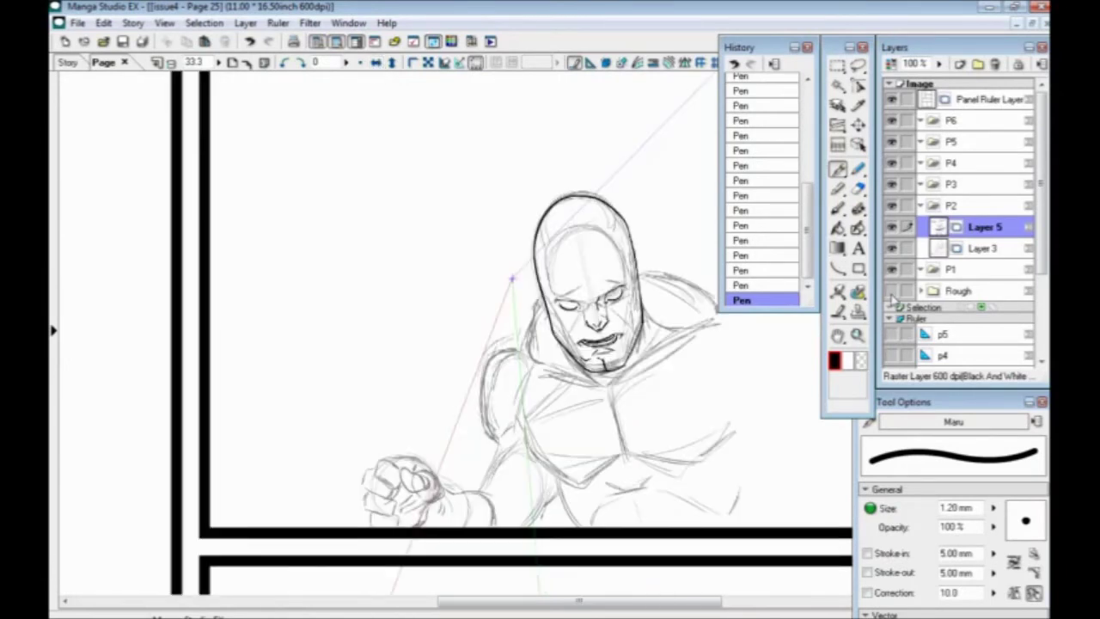
left_click(893, 292)
key("ctrl+plus")
key("ctrl+plus")
key("ctrl+plus")
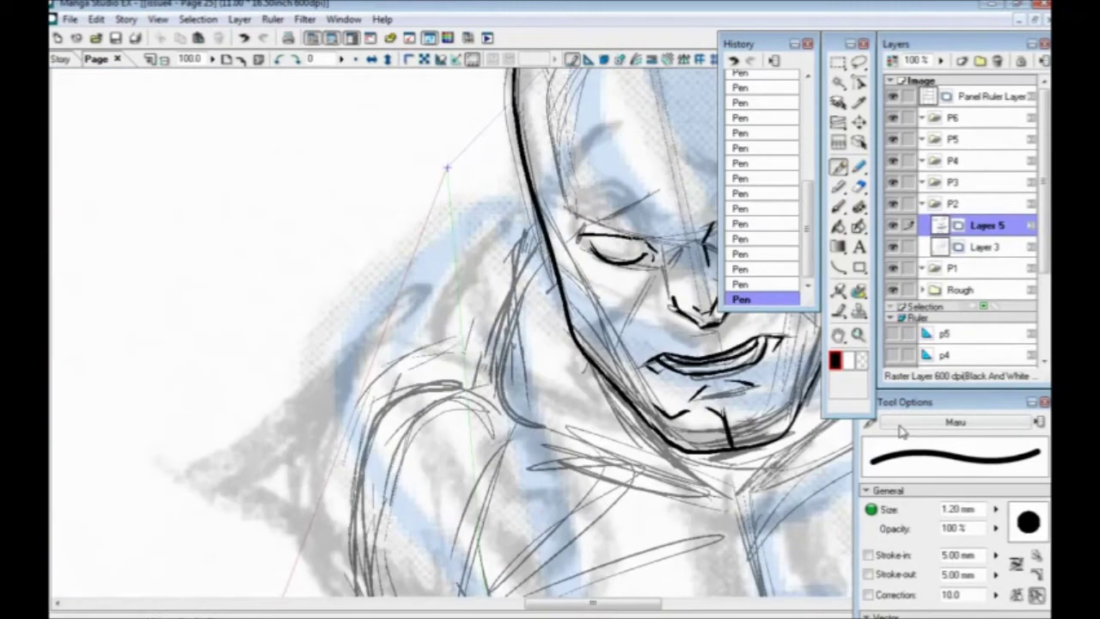
left_click_drag(626, 373, 389, 423)
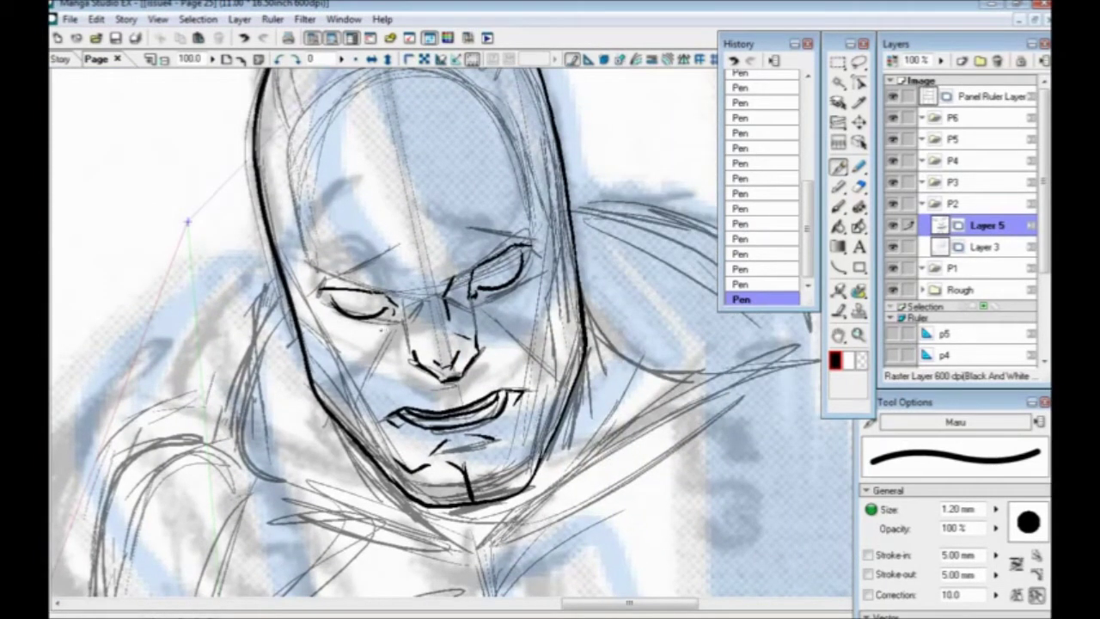
key("ctrl+s")
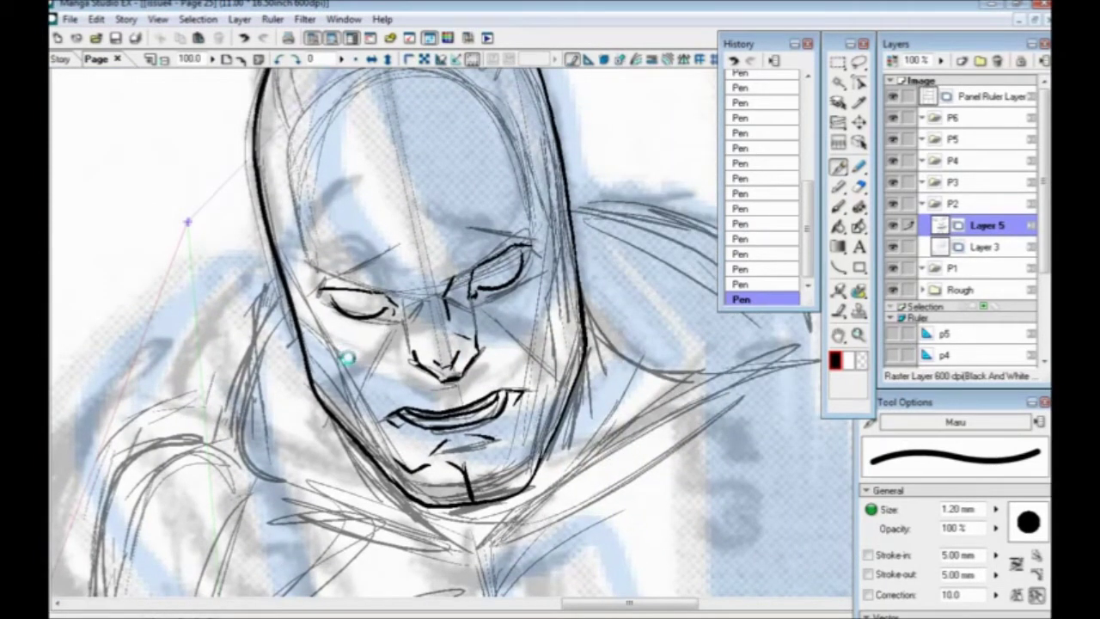
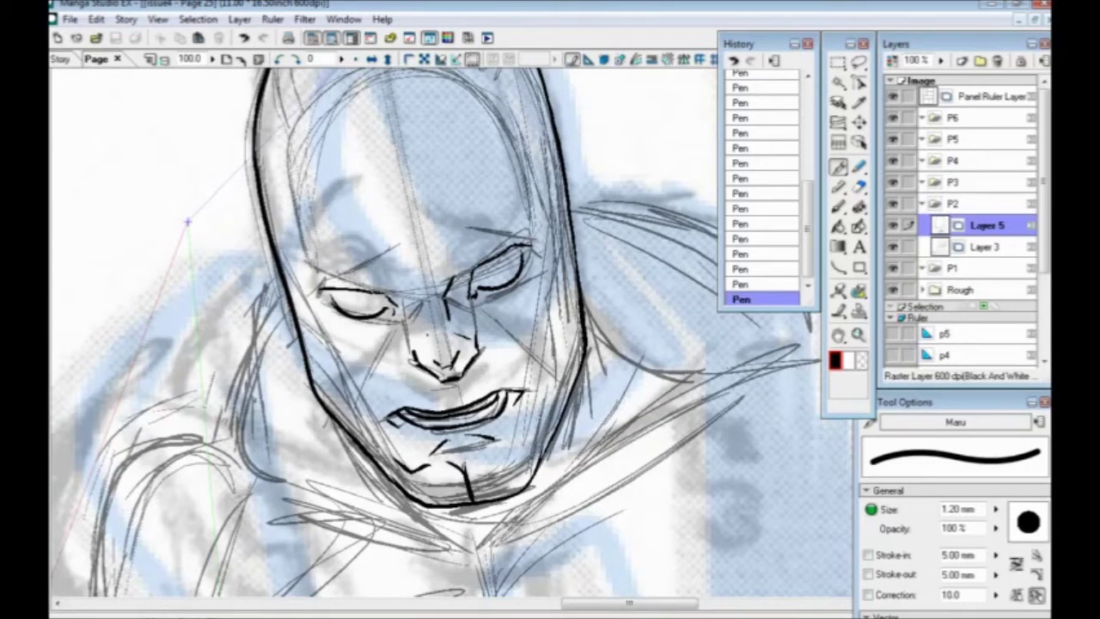
Step: Try a double Pen line for the mask opening across the nose and down both cheeks, and undo its strokes
left_click_drag(400, 334, 456, 295)
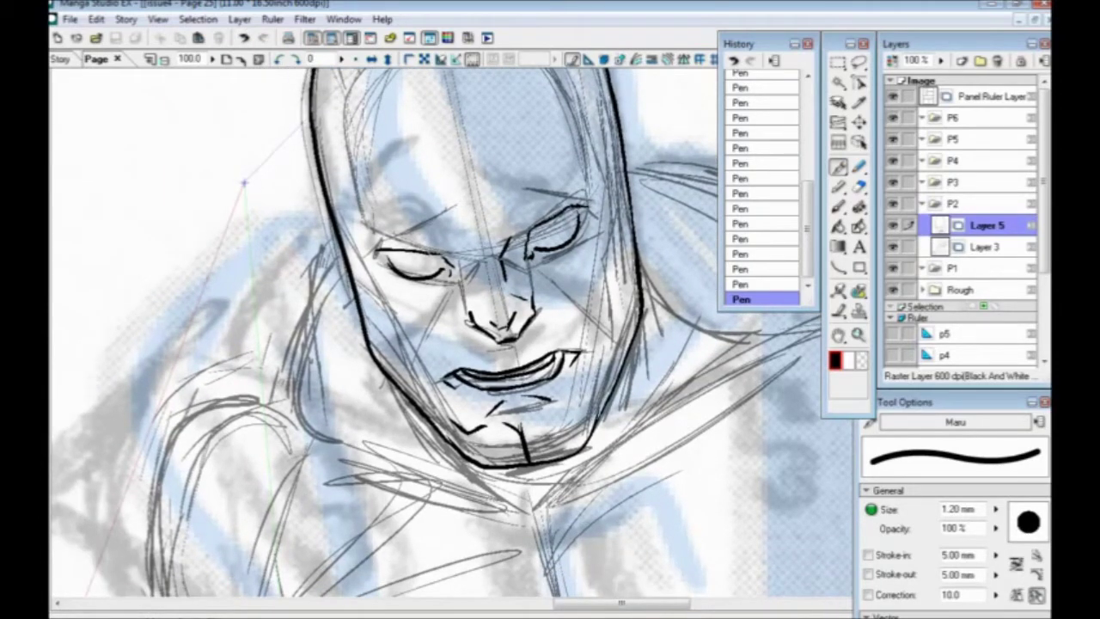
left_click_drag(512, 278, 471, 289)
mouse_move(417, 326)
left_mouse_down()
mouse_move(402, 370)
mouse_move(421, 411)
left_mouse_up()
mouse_move(524, 282)
left_mouse_down()
mouse_move(603, 275)
mouse_move(621, 378)
left_mouse_up()
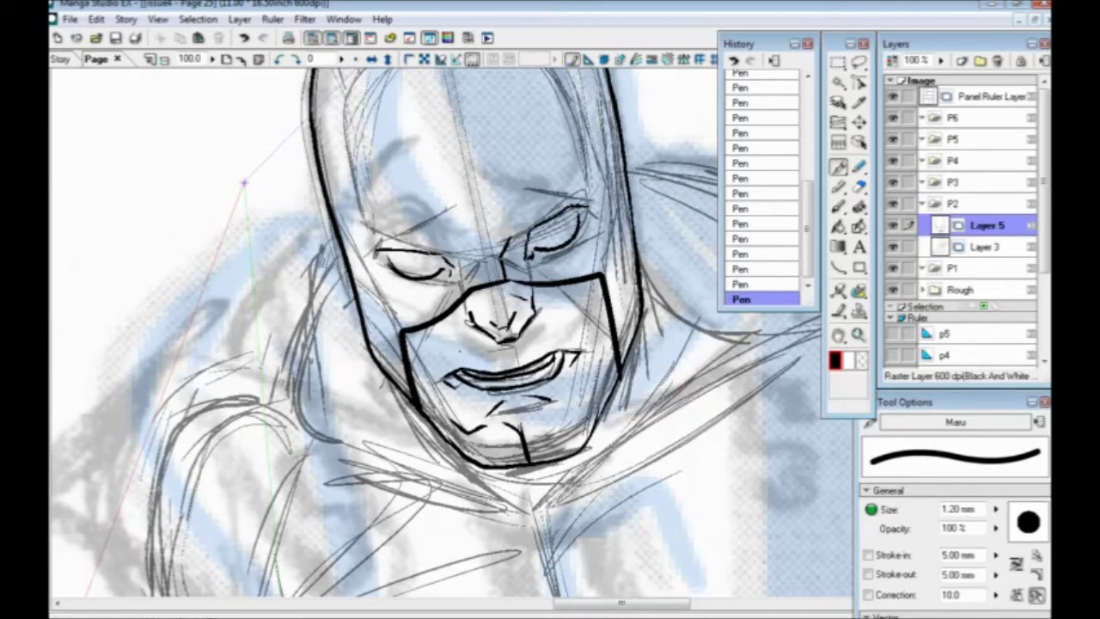
mouse_move(407, 404)
left_mouse_down()
mouse_move(392, 331)
mouse_move(521, 273)
mouse_move(607, 272)
mouse_move(624, 365)
left_mouse_up()
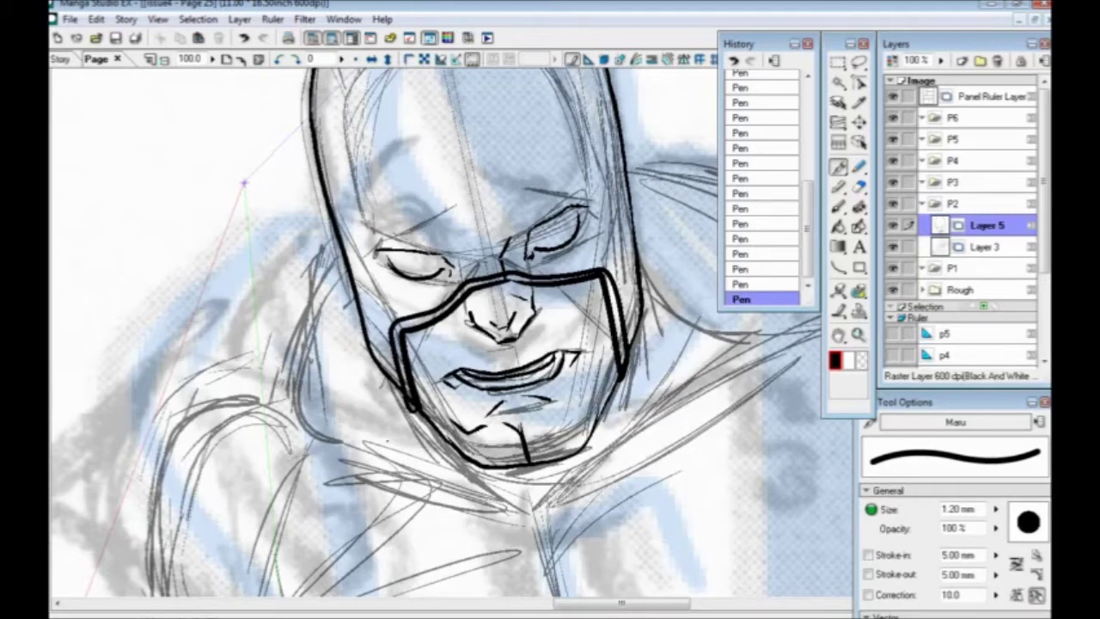
key("ctrl+z")
key("ctrl+z")
key("ctrl+z")
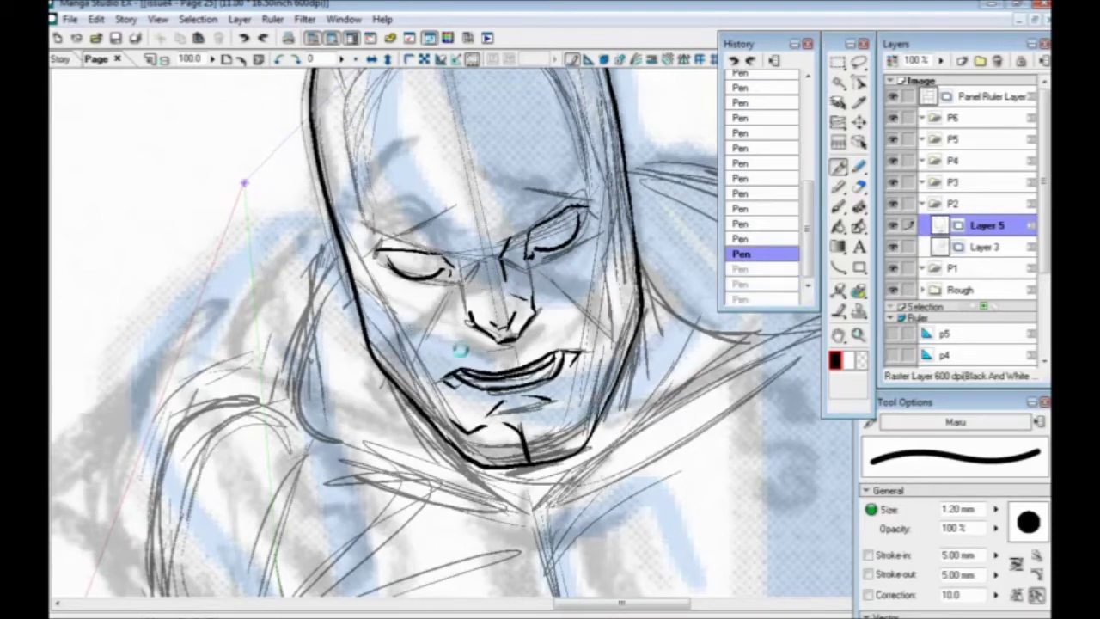
Step: Save the page and add a new layer above Layer 5 in the P2 folder for Magic Marker work
key("ctrl+s")
left_click(839, 185)
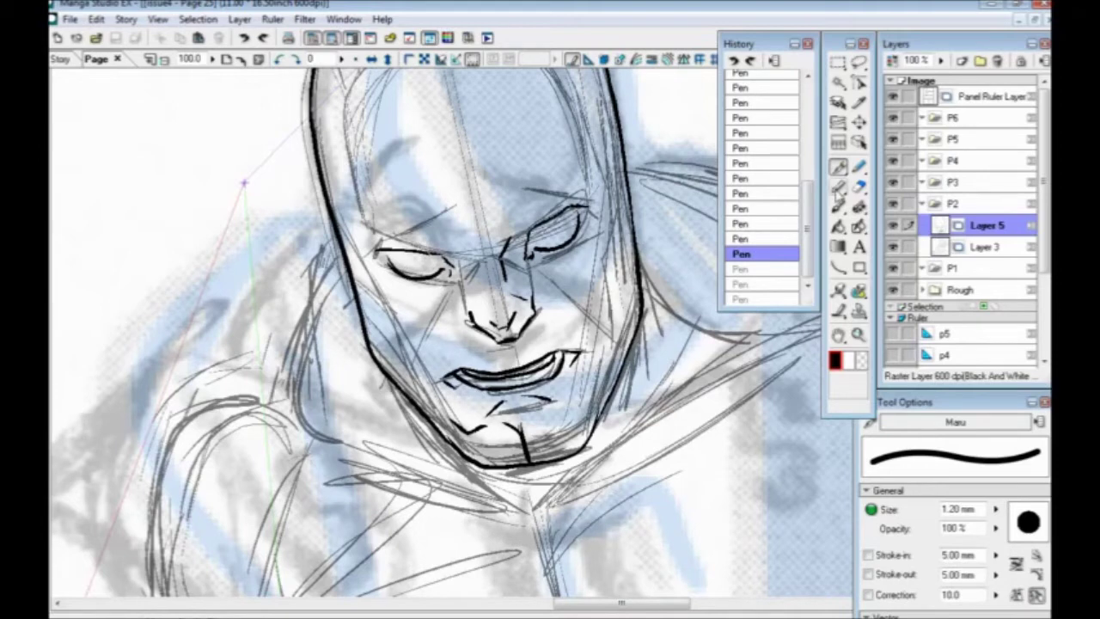
left_click(960, 62)
left_click(598, 418)
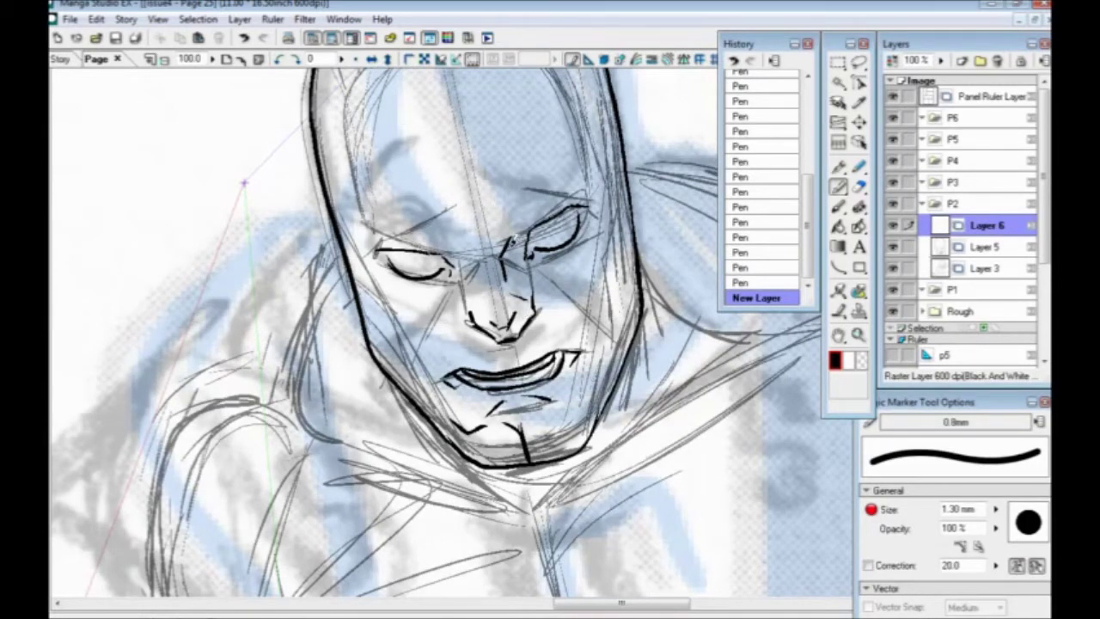
Step: Reduce the Magic Marker size to 0.60 mm, testing strokes across the lower face and undoing each one
mouse_move(623, 325)
left_mouse_down()
mouse_move(552, 297)
mouse_move(479, 321)
mouse_move(431, 364)
mouse_move(421, 419)
left_mouse_up()
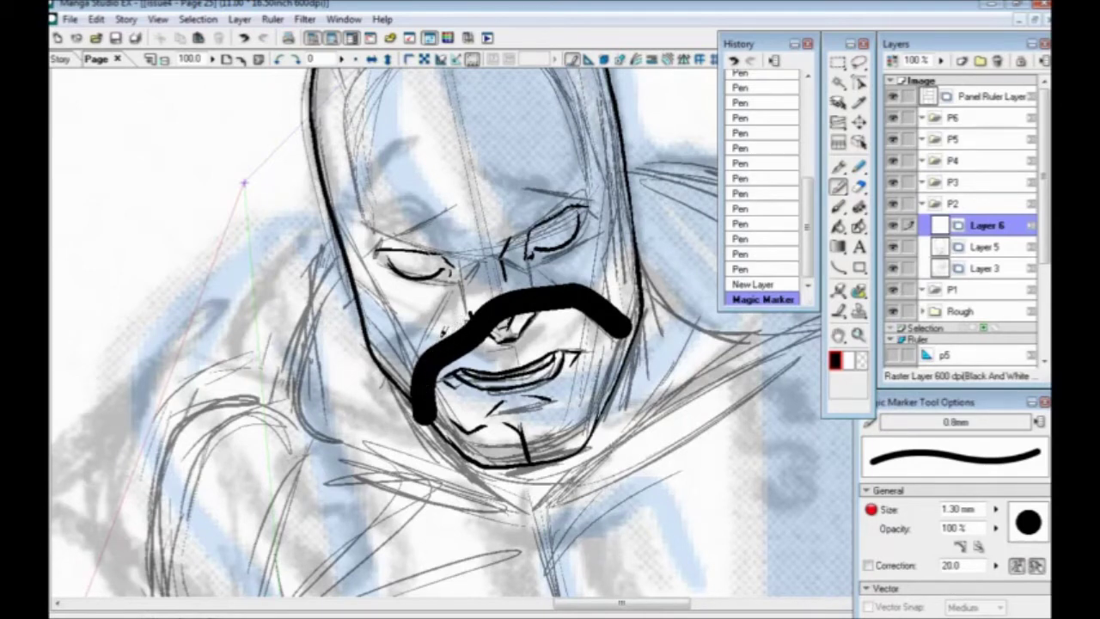
key("ctrl+z")
key("bracketleft")
key("bracketleft")
left_click_drag(429, 339, 416, 418)
key("ctrl+z")
key("bracketleft")
mouse_move(431, 347)
left_mouse_down()
mouse_move(421, 417)
mouse_move(432, 423)
left_mouse_up()
key("ctrl+z")
key("bracketleft")
mouse_move(437, 335)
left_mouse_down()
mouse_move(430, 430)
mouse_move(443, 426)
left_mouse_up()
key("ctrl+z")
left_click_drag(415, 374, 423, 363)
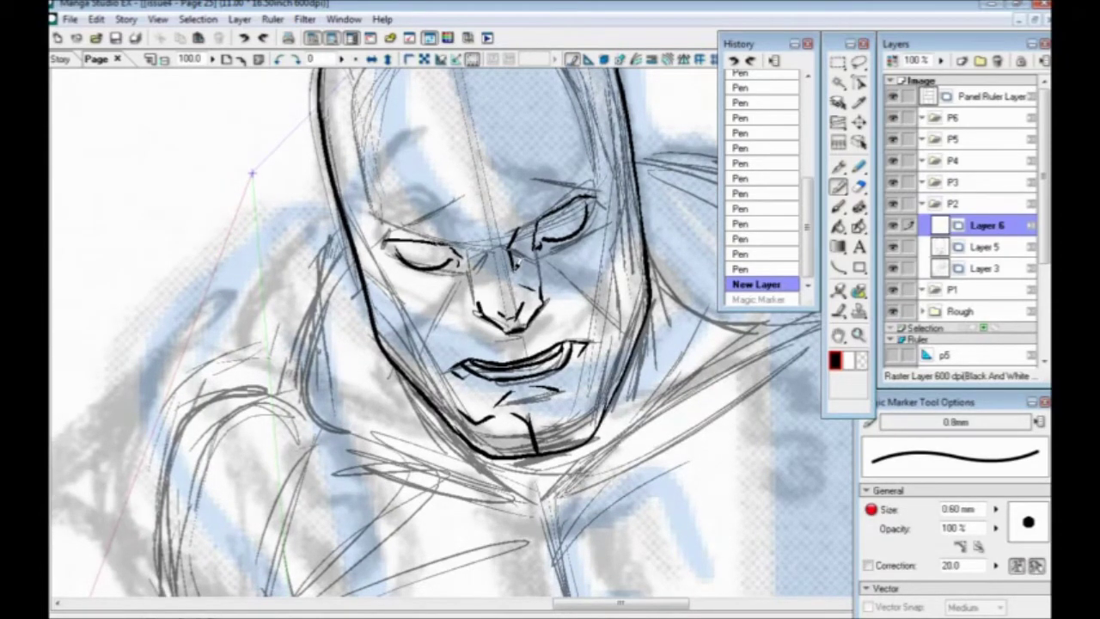
Step: Draw the mask opening with the Magic Marker over the nose and down both cheeks, and check it in mirrored view
left_click_drag(520, 260, 470, 298)
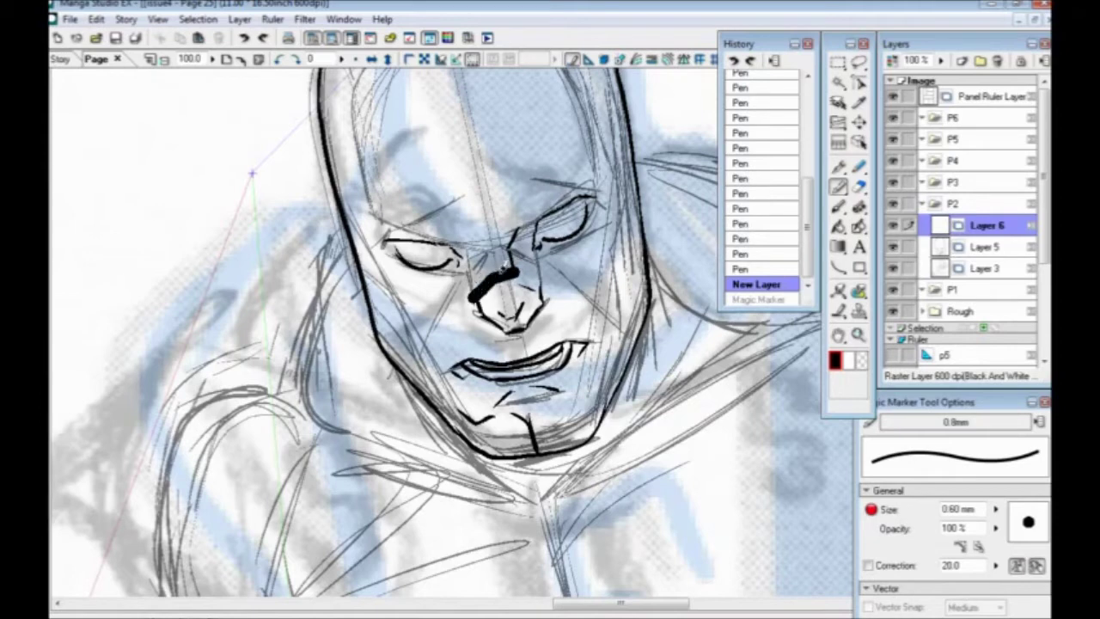
left_click_drag(518, 262, 552, 283)
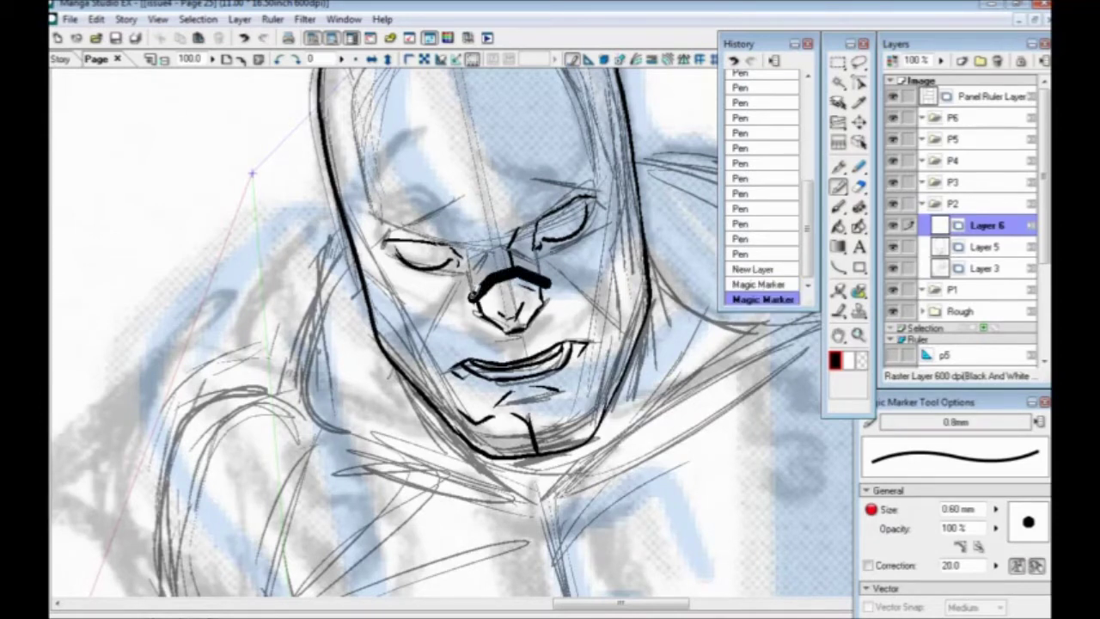
mouse_move(470, 294)
left_mouse_down()
mouse_move(407, 321)
mouse_move(405, 335)
mouse_move(438, 423)
left_mouse_up()
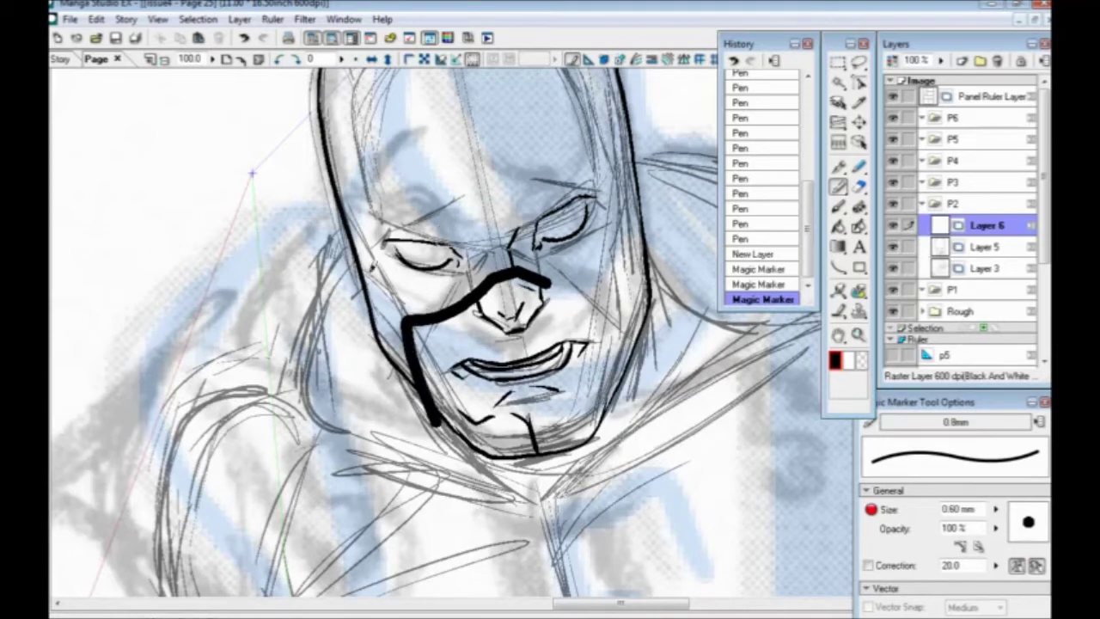
mouse_move(544, 277)
left_mouse_down()
mouse_move(606, 268)
mouse_move(625, 324)
mouse_move(624, 426)
left_mouse_up()
key("ctrl+z")
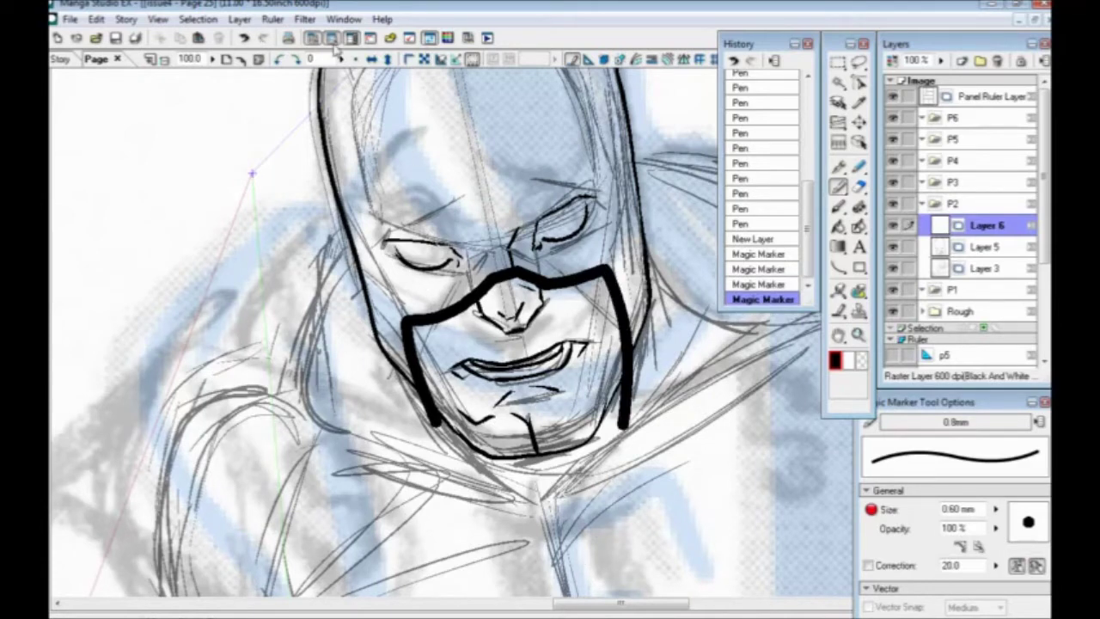
left_click(371, 59)
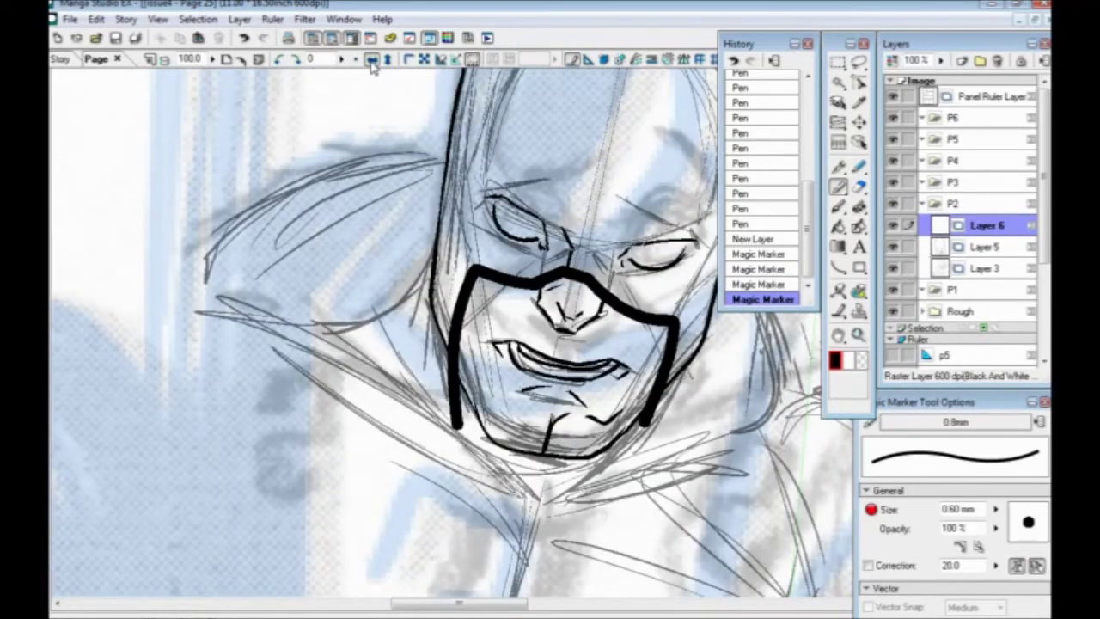
left_click(371, 60)
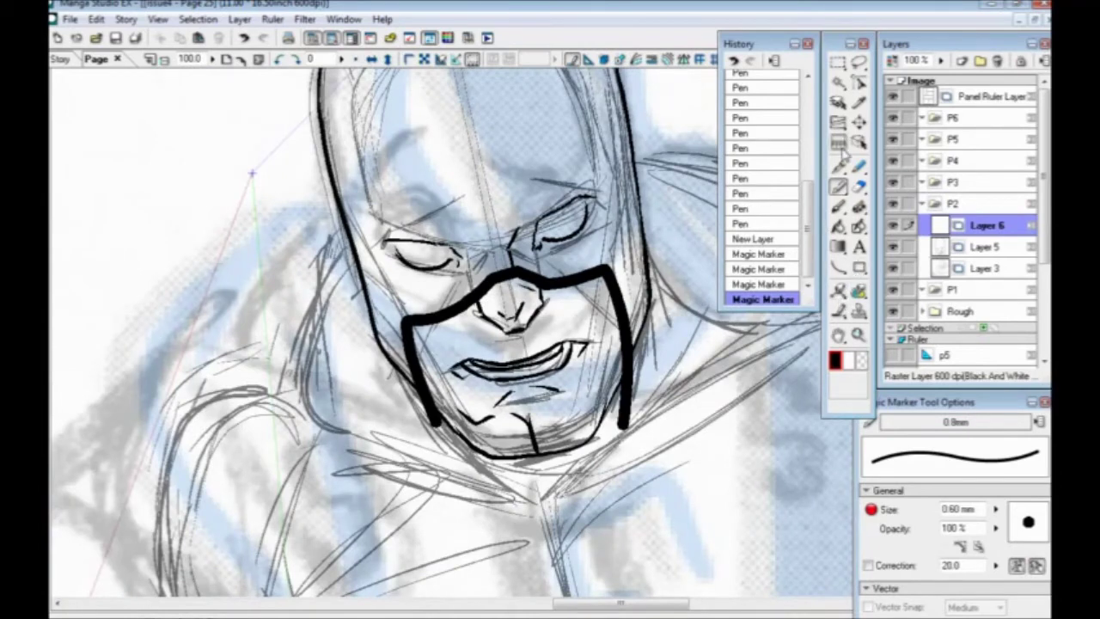
Step: Create a selection from the marker line on Layer 6 and reduce the selection by 0.2 mm
left_click(941, 225, "ctrl")
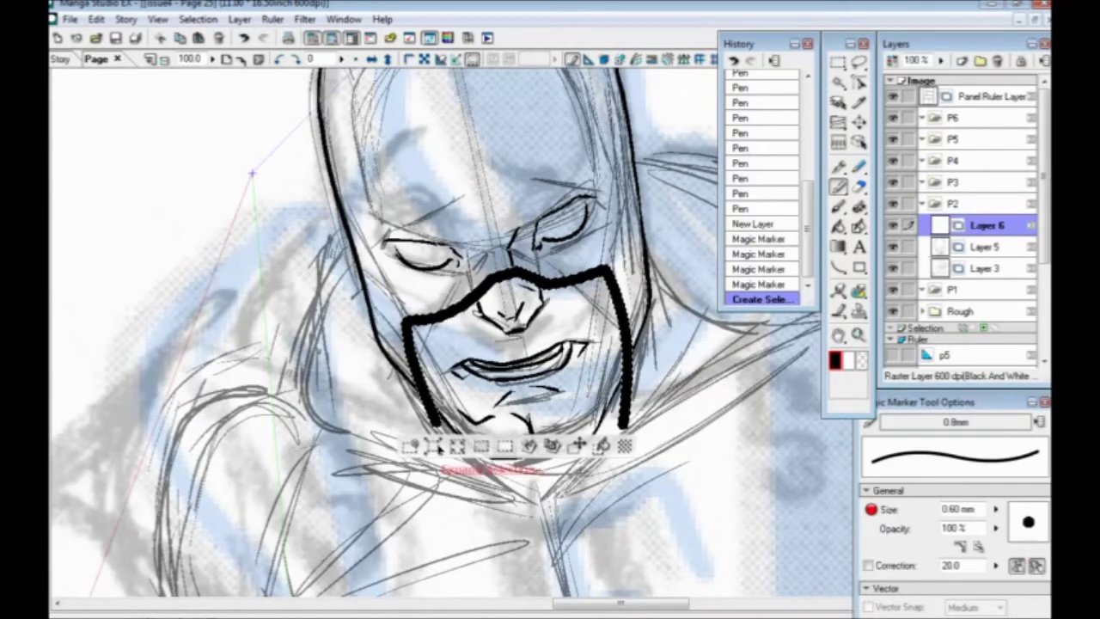
left_click(457, 445)
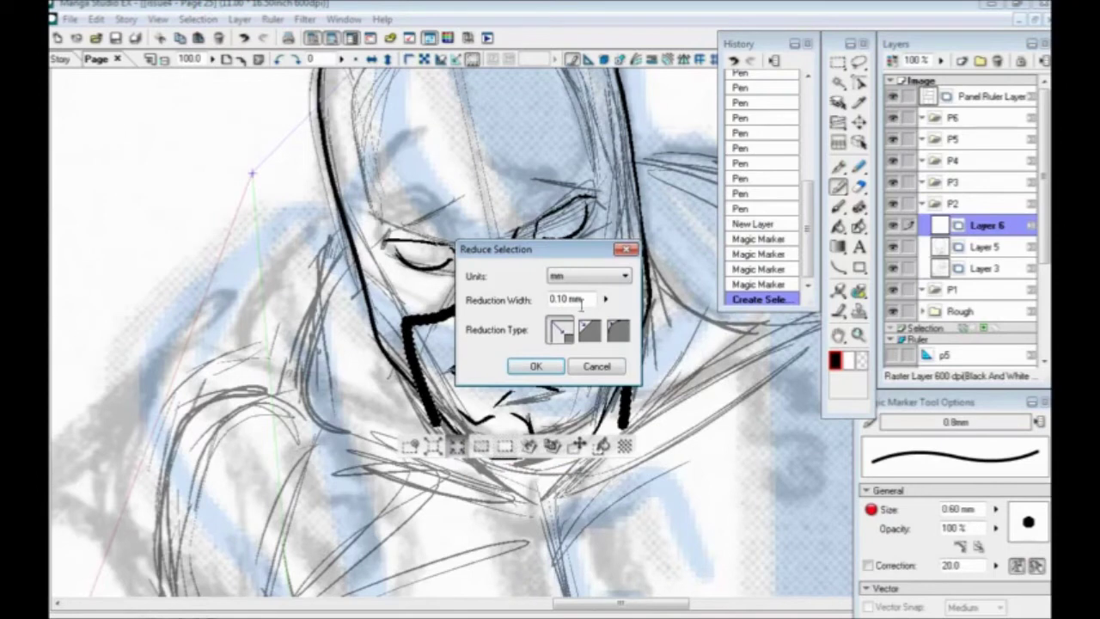
type("0.2")
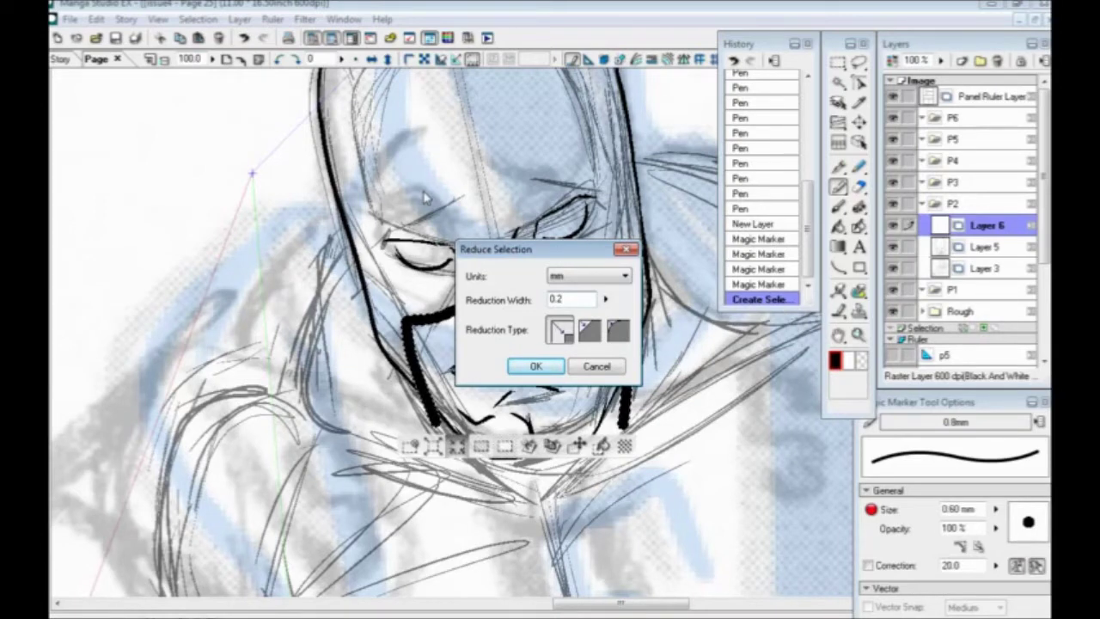
left_click(529, 364)
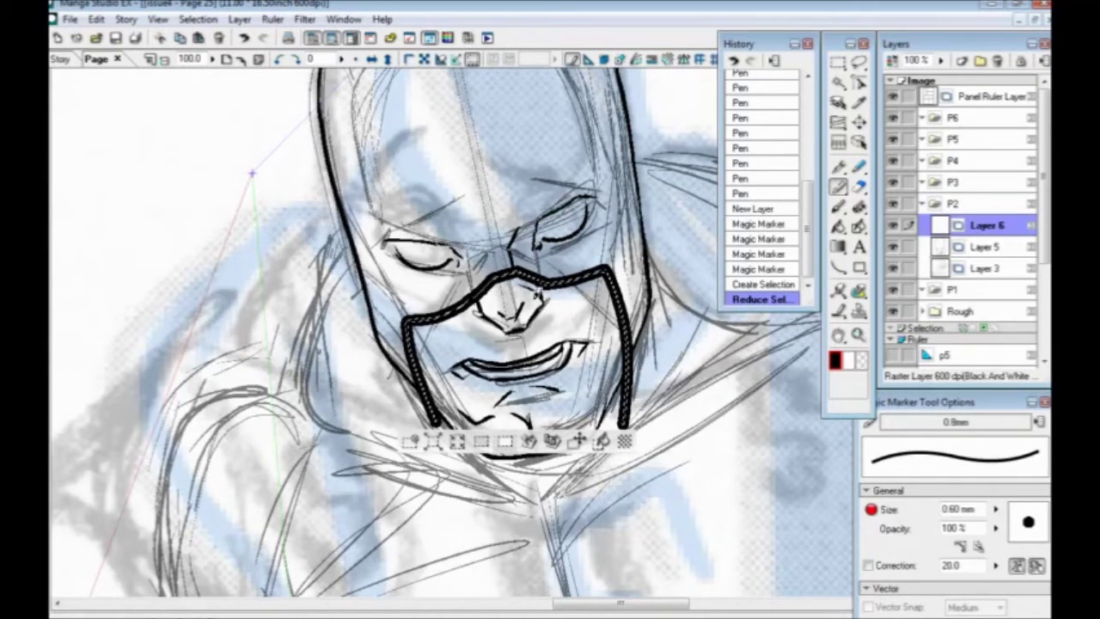
Step: Inspect the narrowed selection, undo its reduction, and reduce the marker line's selection by 0.1 mm instead
scroll(538, 293, "down", 4)
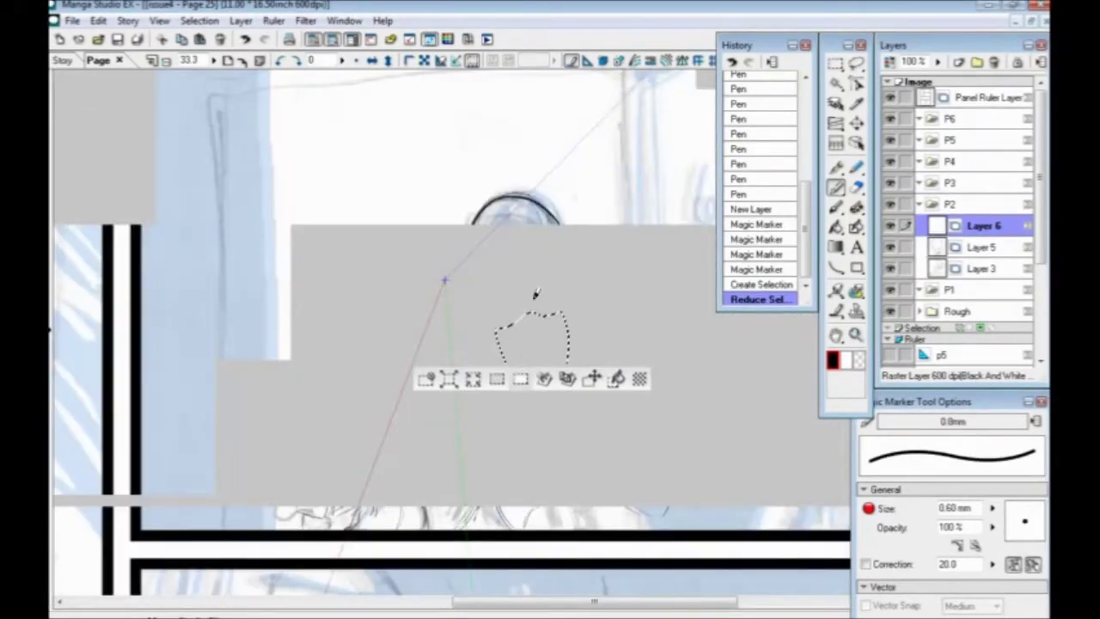
scroll(470, 293, "down", 1)
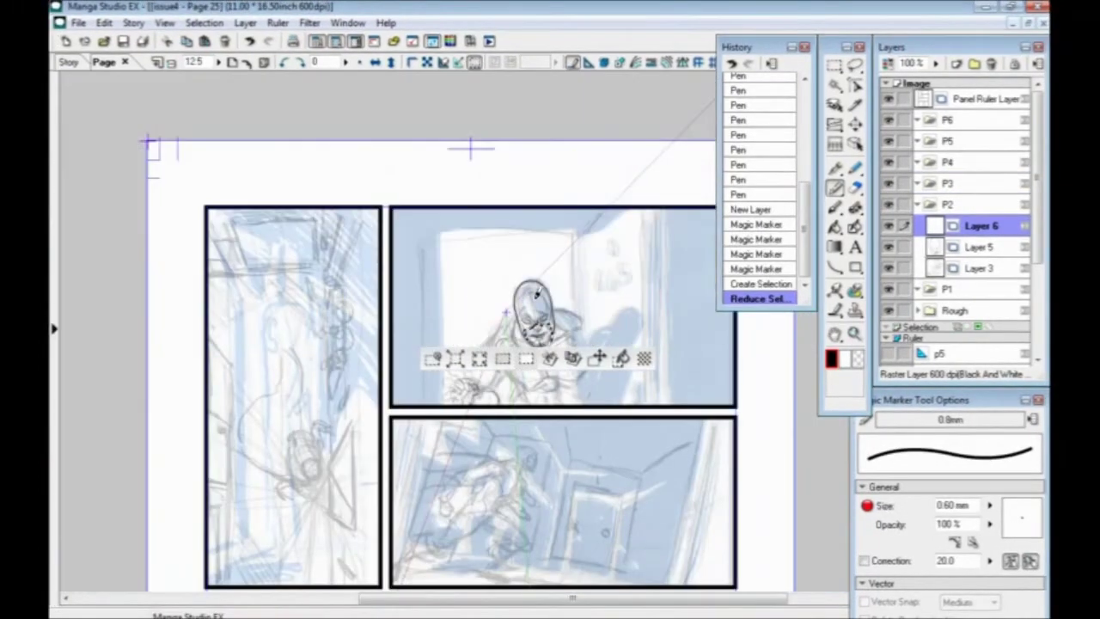
scroll(536, 294, "up", 5)
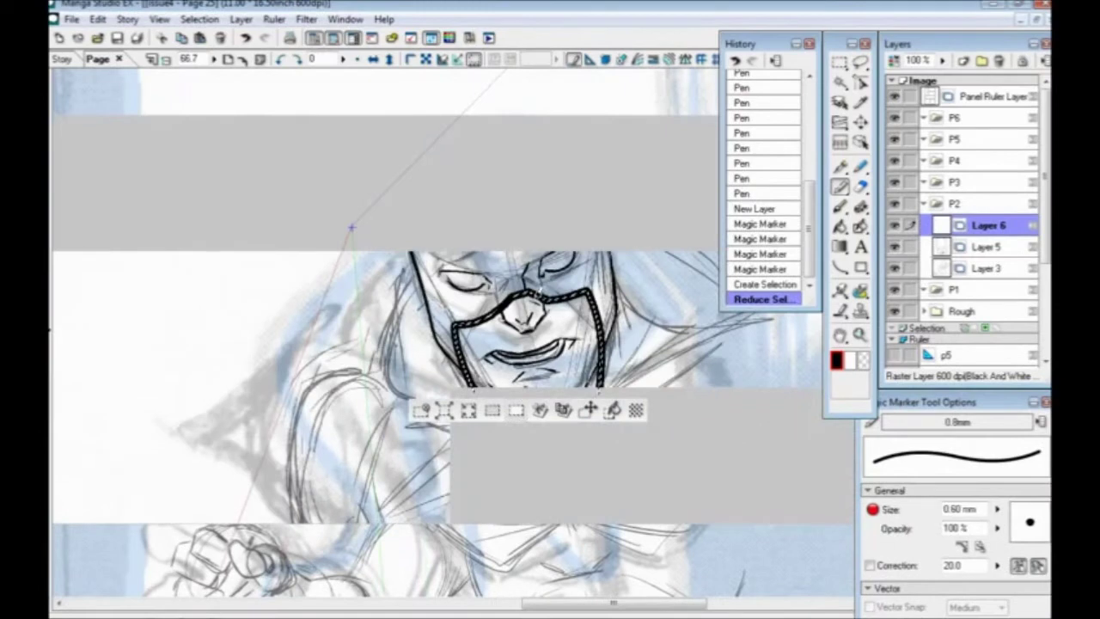
scroll(554, 331, "up", 1)
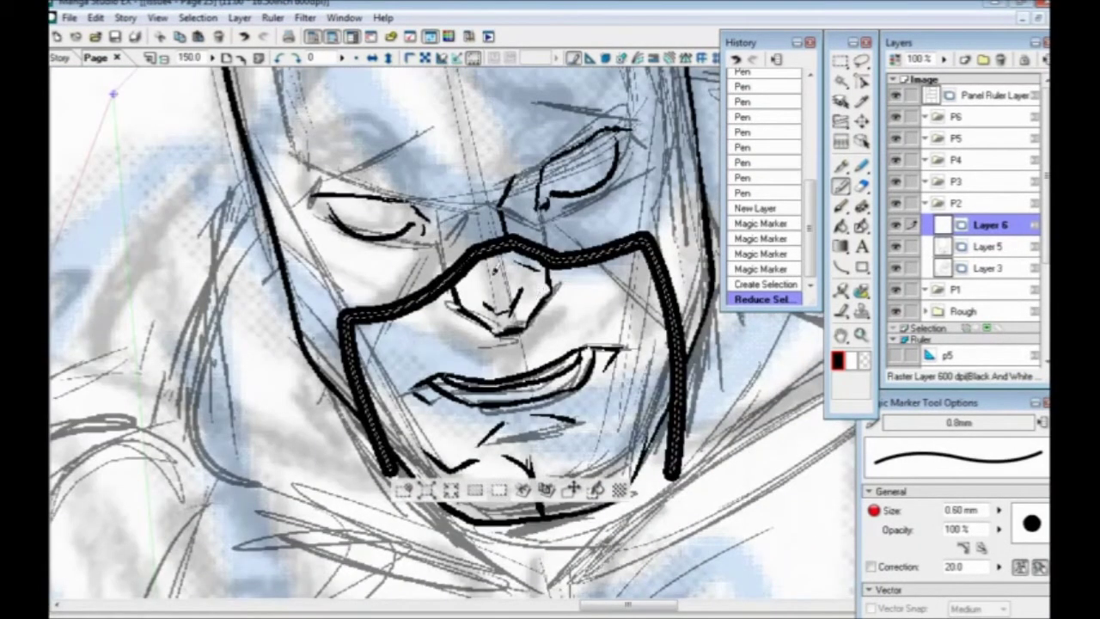
left_click_drag(455, 330, 423, 280)
key("ctrl+z")
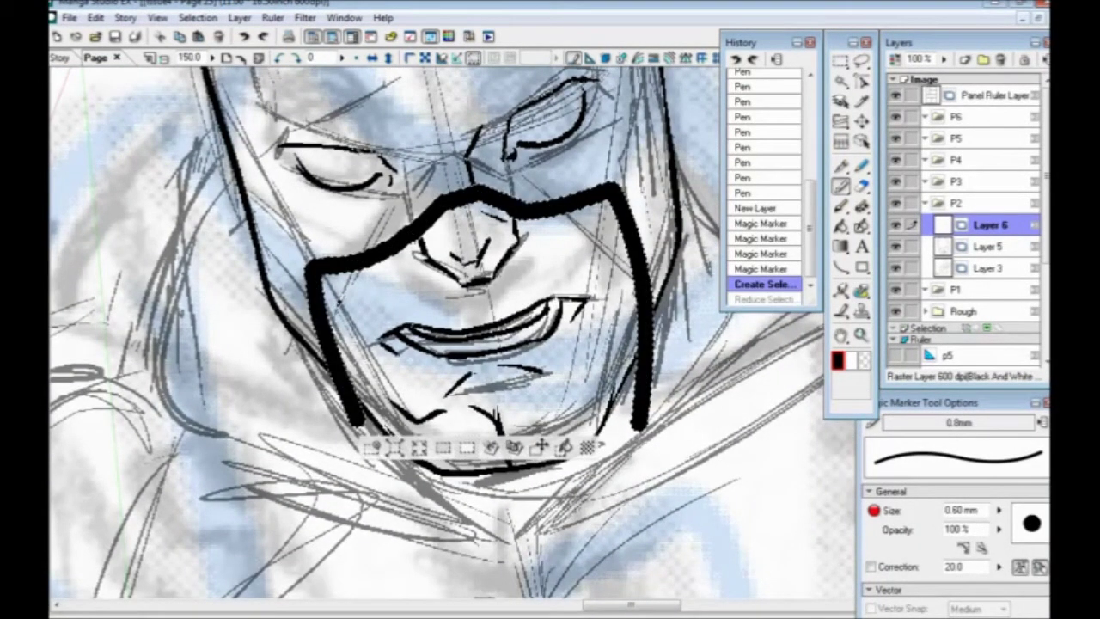
left_click(418, 443)
key("Tab")
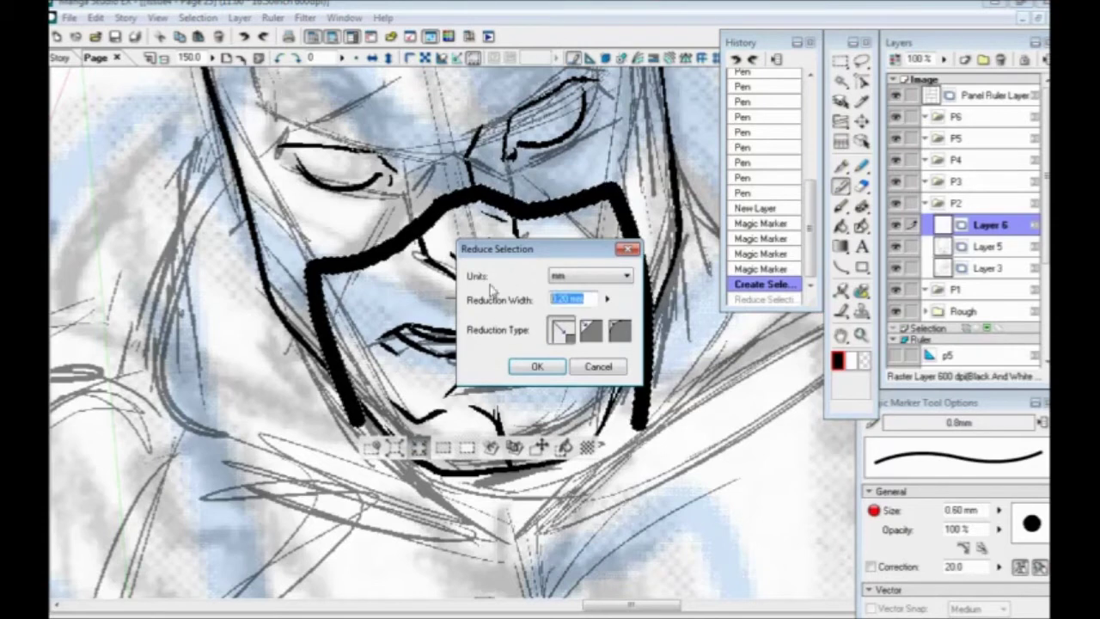
type("0.1")
key("Return")
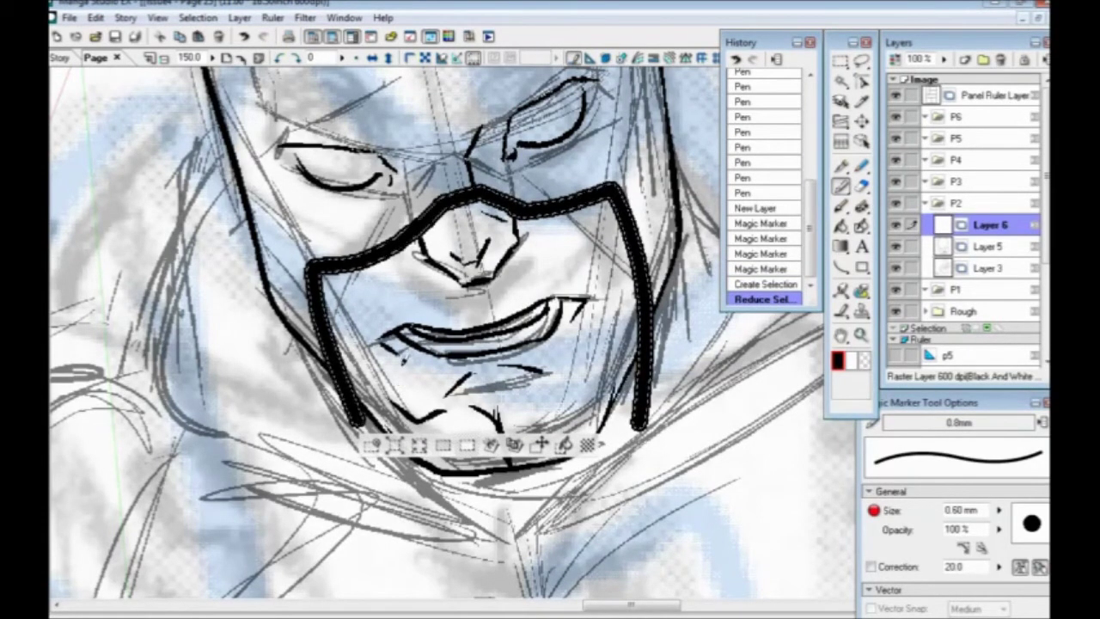
Step: Reduce the marker line's selection by a further 0.05 mm, fill it with white on Layer 6, and clear the selection
left_click(418, 445)
key("Tab")
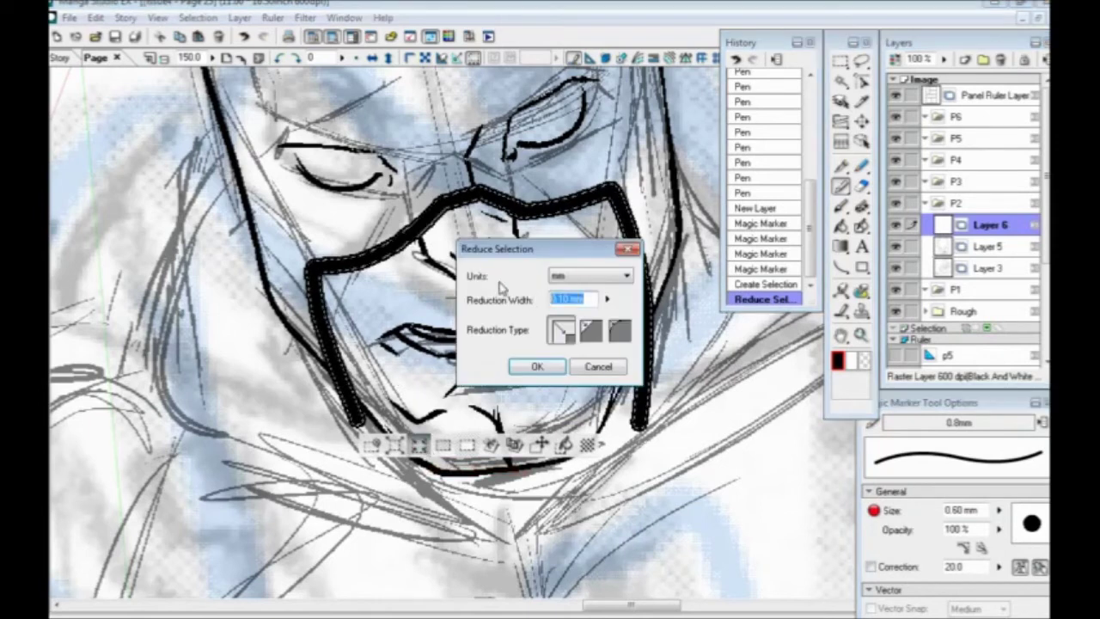
type("0.05")
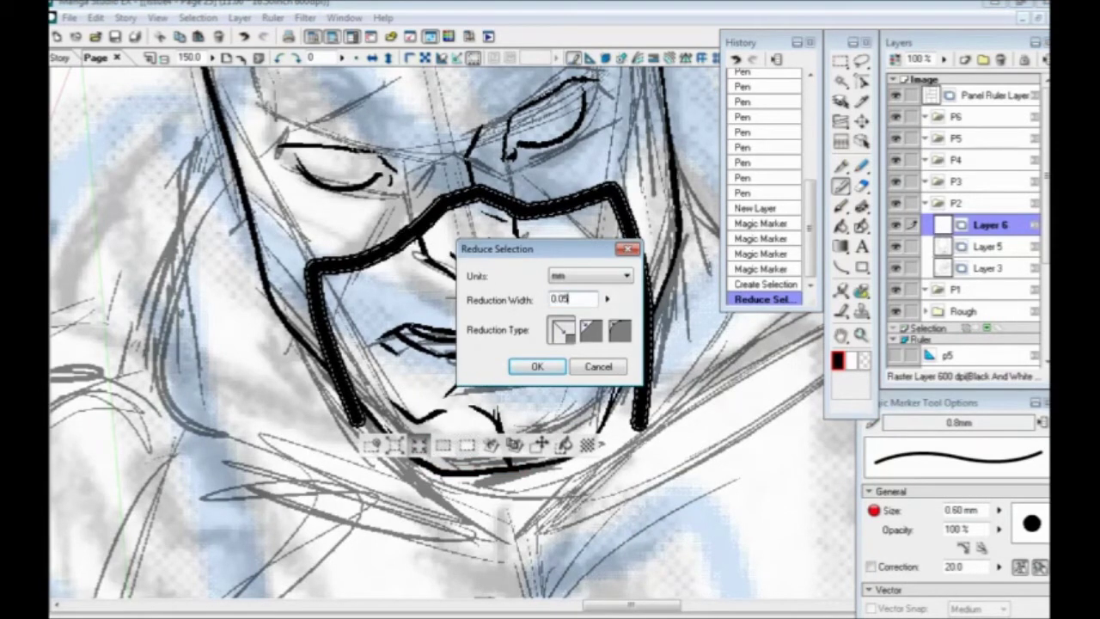
key("Return")
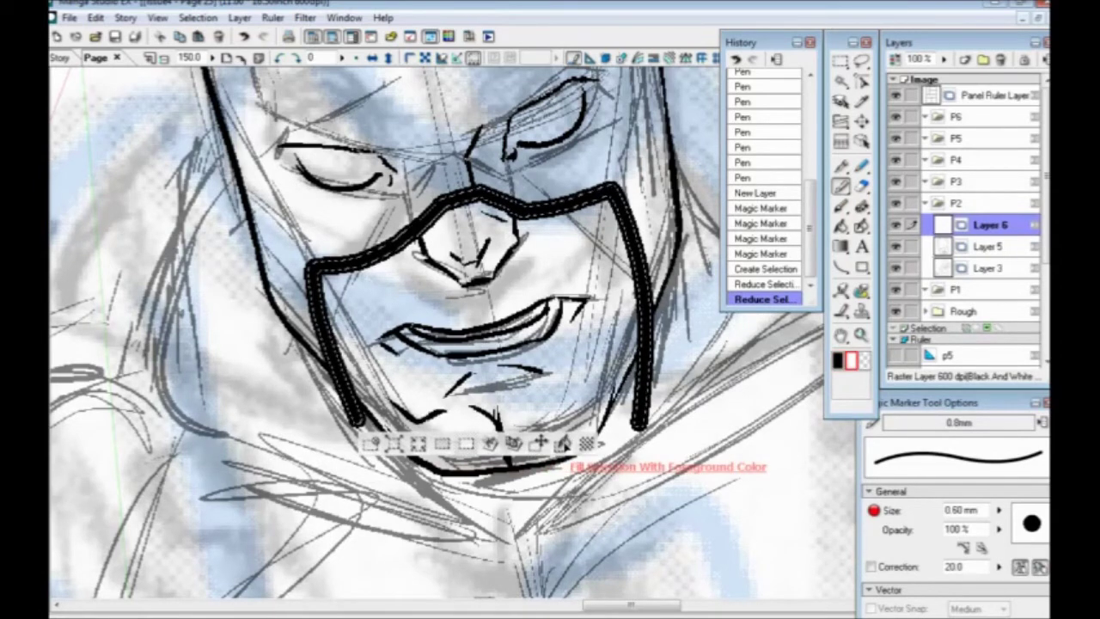
left_click(563, 443)
left_click(372, 443)
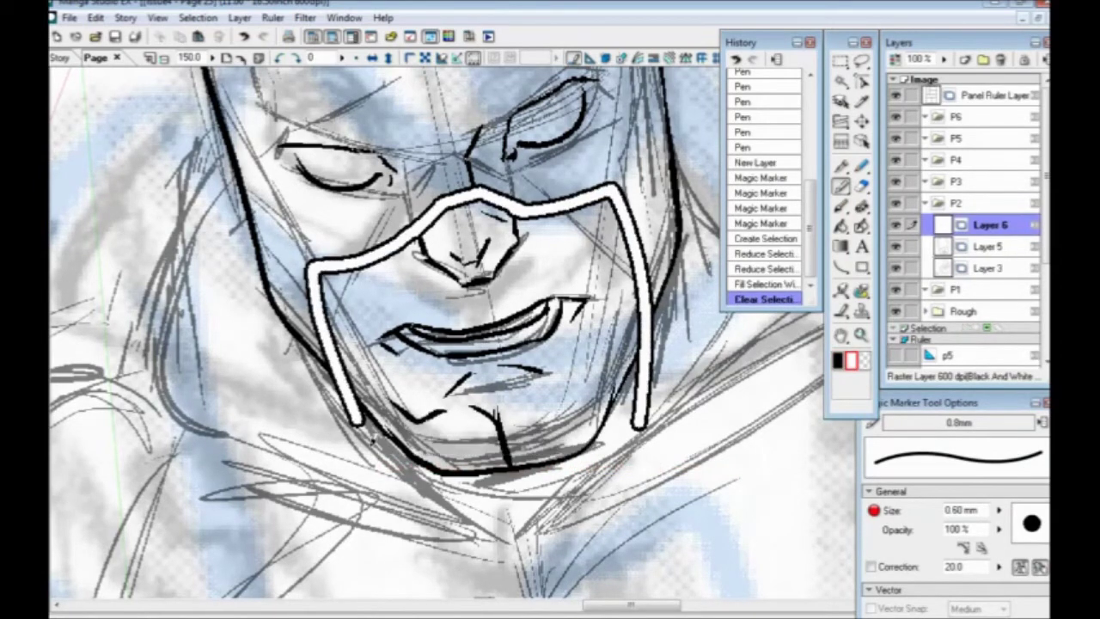
Step: Lower Layer 6's opacity to 45% and erase the ends of the white mask band that overrun the jawline
left_click(944, 59)
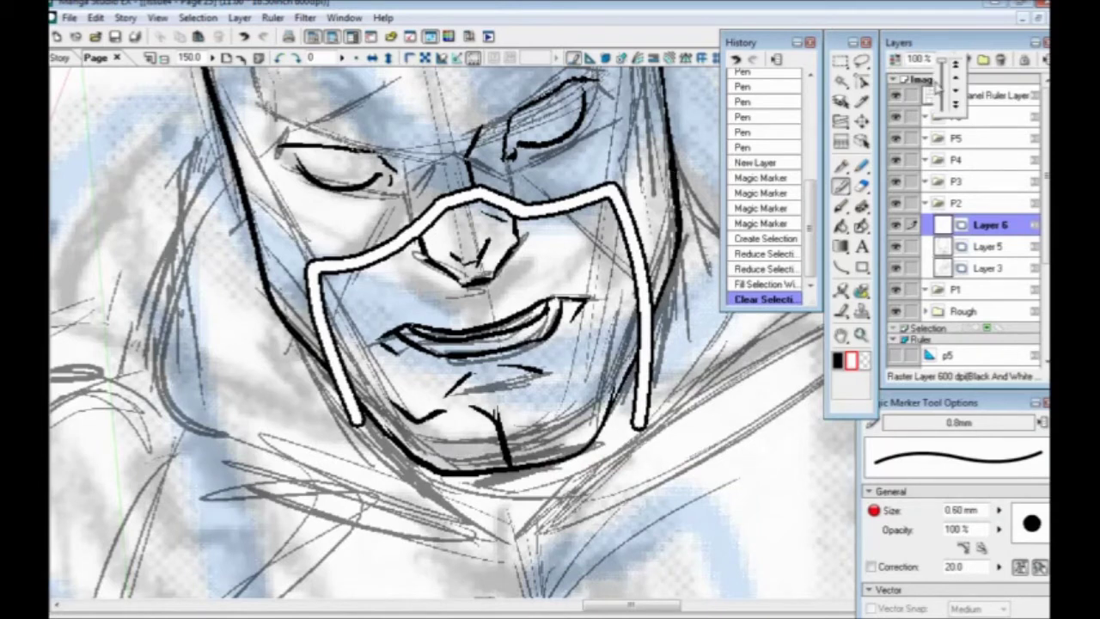
left_click(942, 90)
key("e")
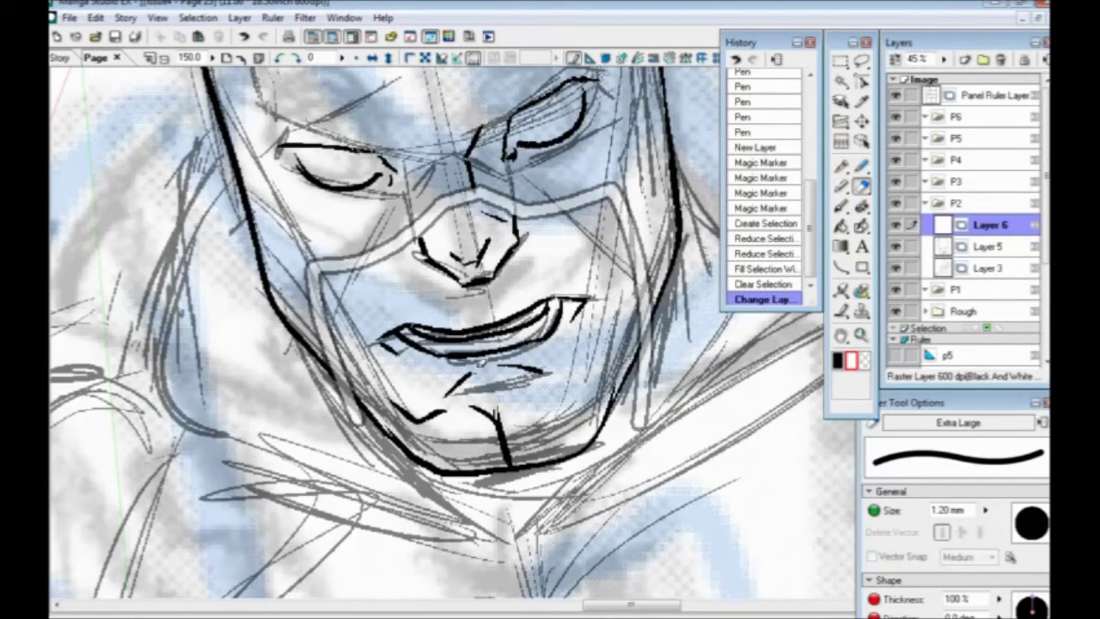
mouse_move(639, 393)
left_mouse_down()
mouse_move(642, 433)
mouse_move(632, 434)
mouse_move(643, 386)
left_mouse_up()
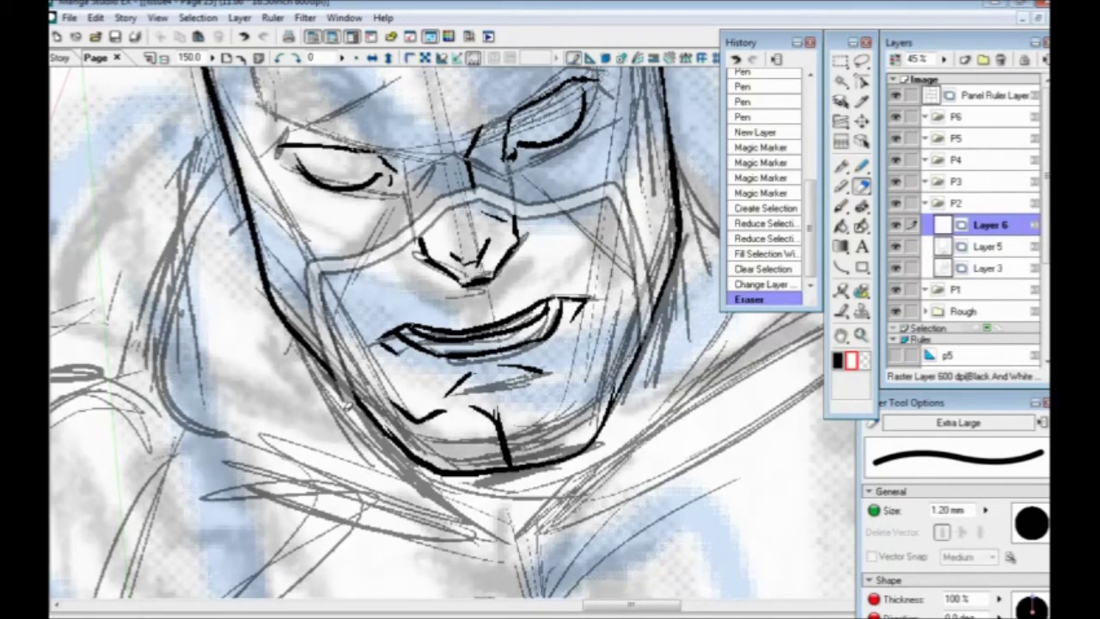
Step: Close both trimmed ends of the mask band with the Maru pen in black and restore Layer 6's opacity to 100%
key("p")
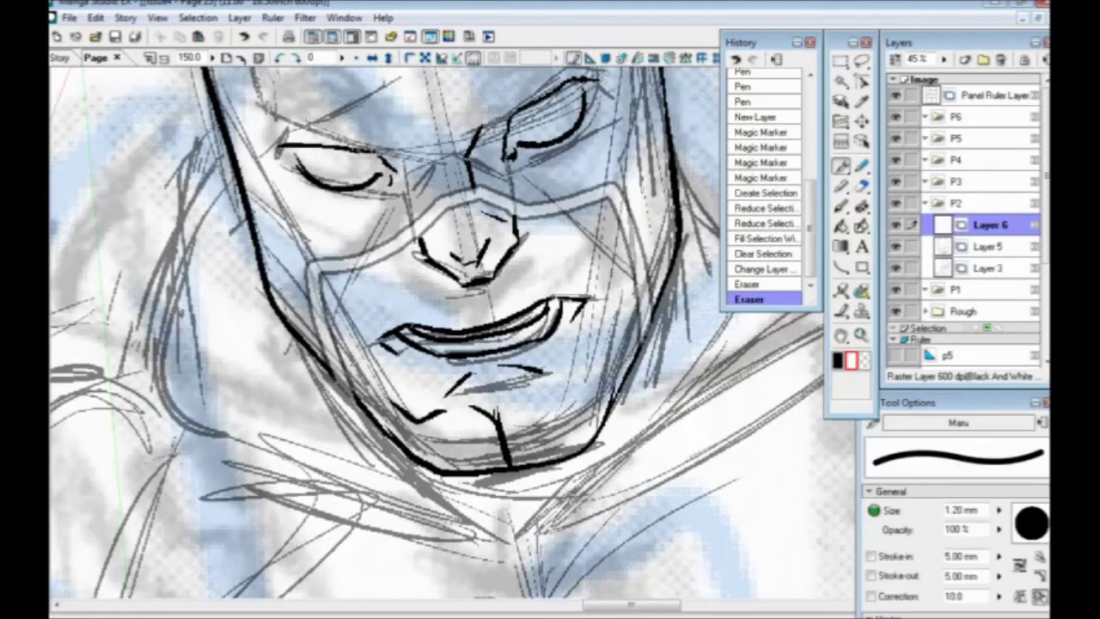
key("x")
left_click_drag(650, 338, 629, 369)
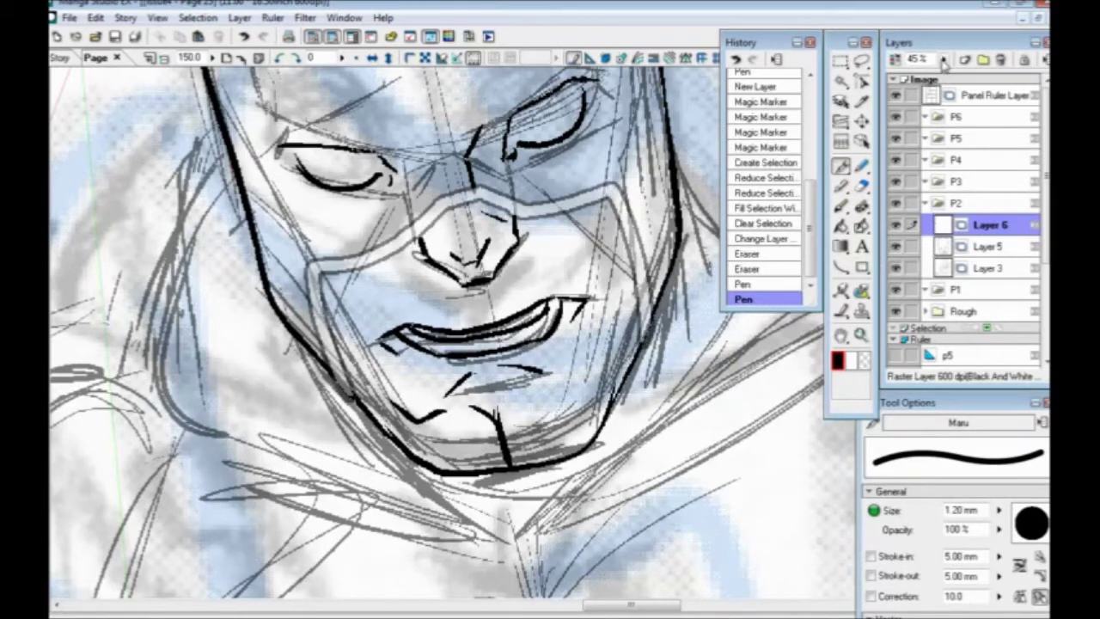
left_click(943, 59)
left_click_drag(941, 58, 936, 19)
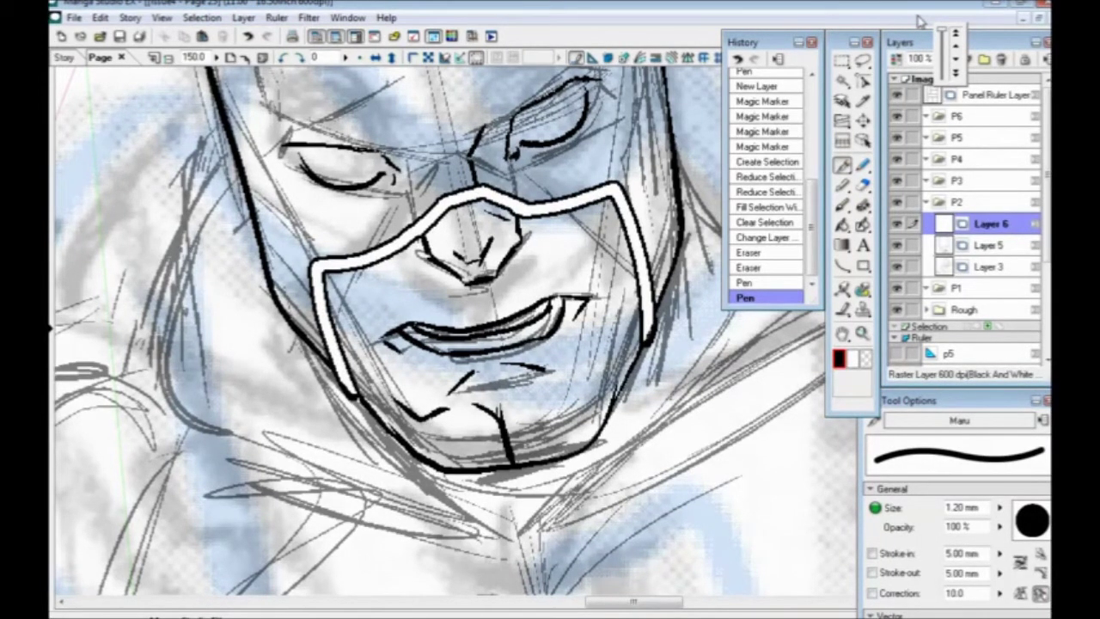
left_click(287, 336)
Step: Try inner contour strokes down both sides of the hood with the Maru pen, and undo them
key("ctrl+minus")
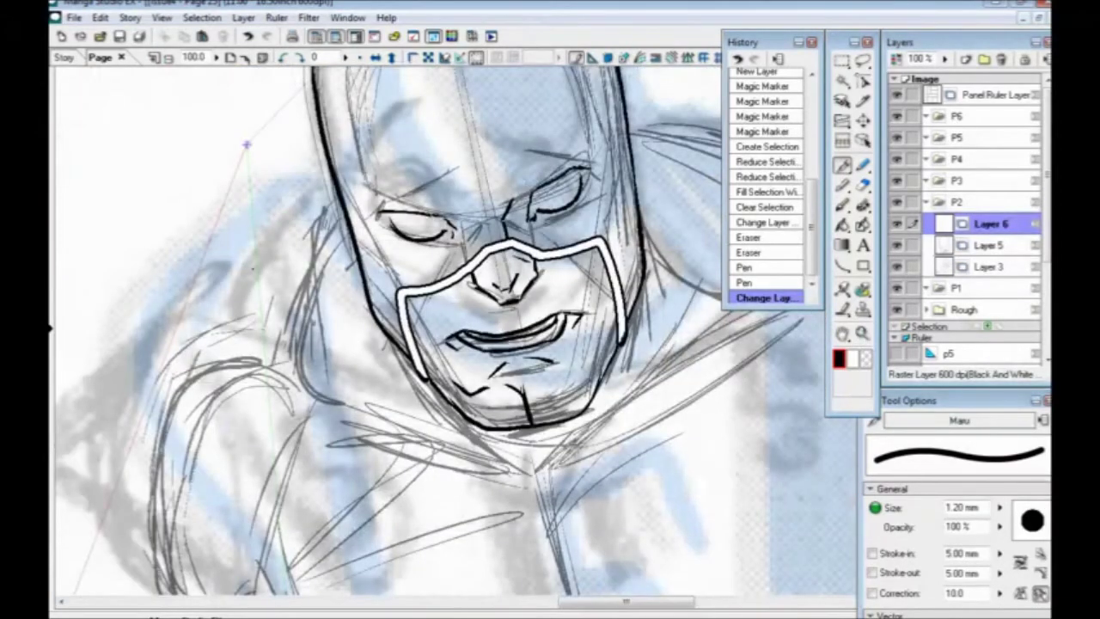
key("ctrl+minus")
key("ctrl+minus")
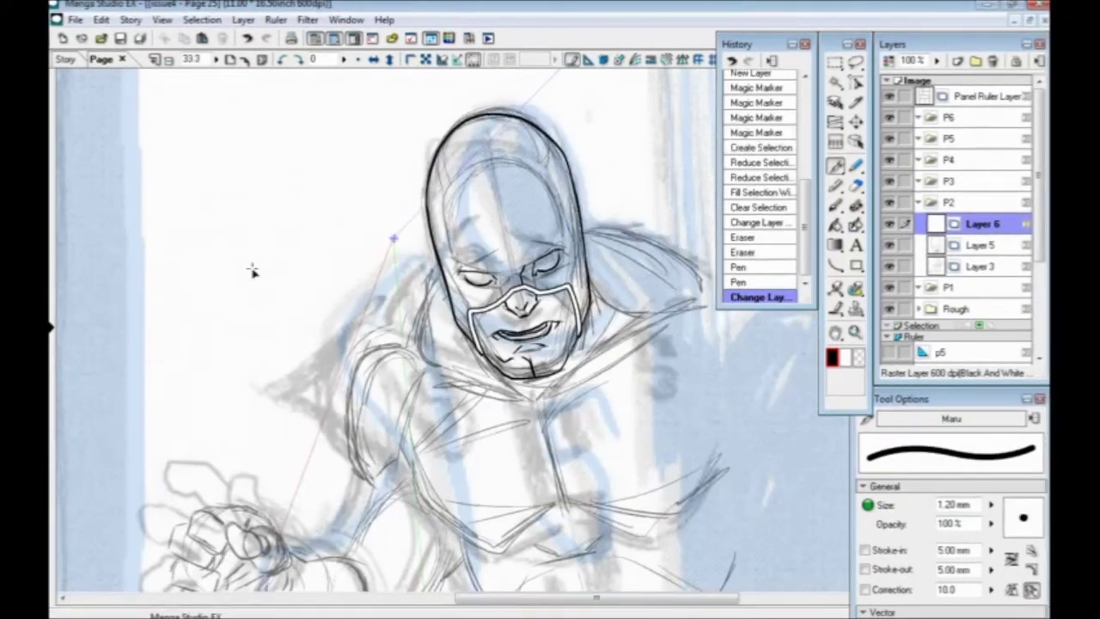
key("ctrl+minus")
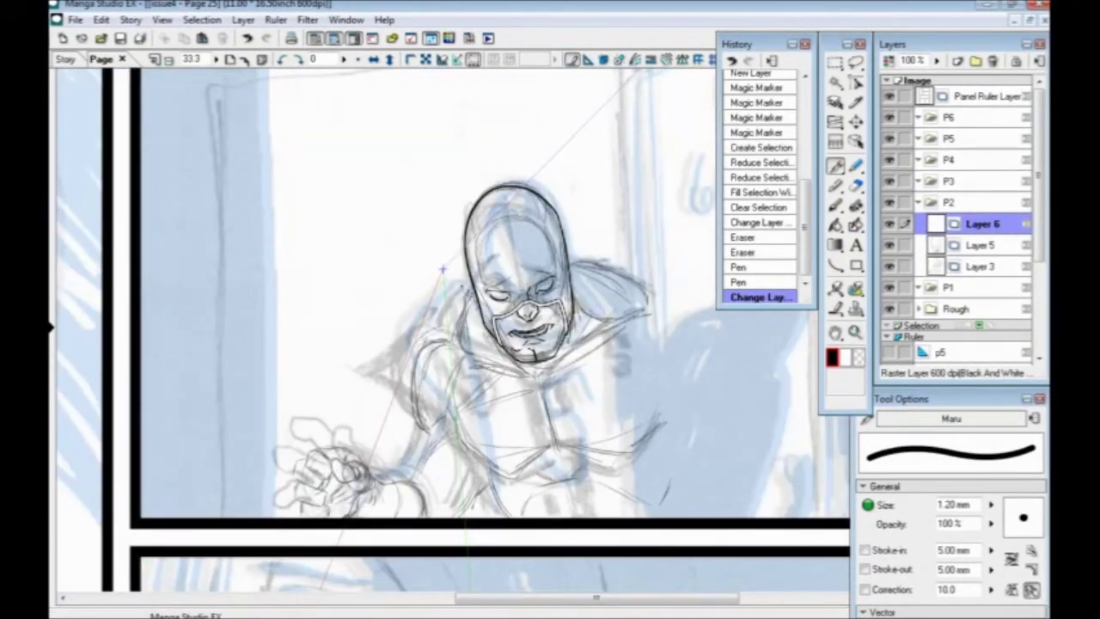
key("ctrl+plus")
mouse_move(561, 243)
left_mouse_down()
mouse_move(550, 142)
mouse_move(545, 215)
mouse_move(560, 246)
left_mouse_up()
mouse_move(459, 261)
left_mouse_down()
mouse_move(433, 168)
mouse_move(438, 220)
left_mouse_up()
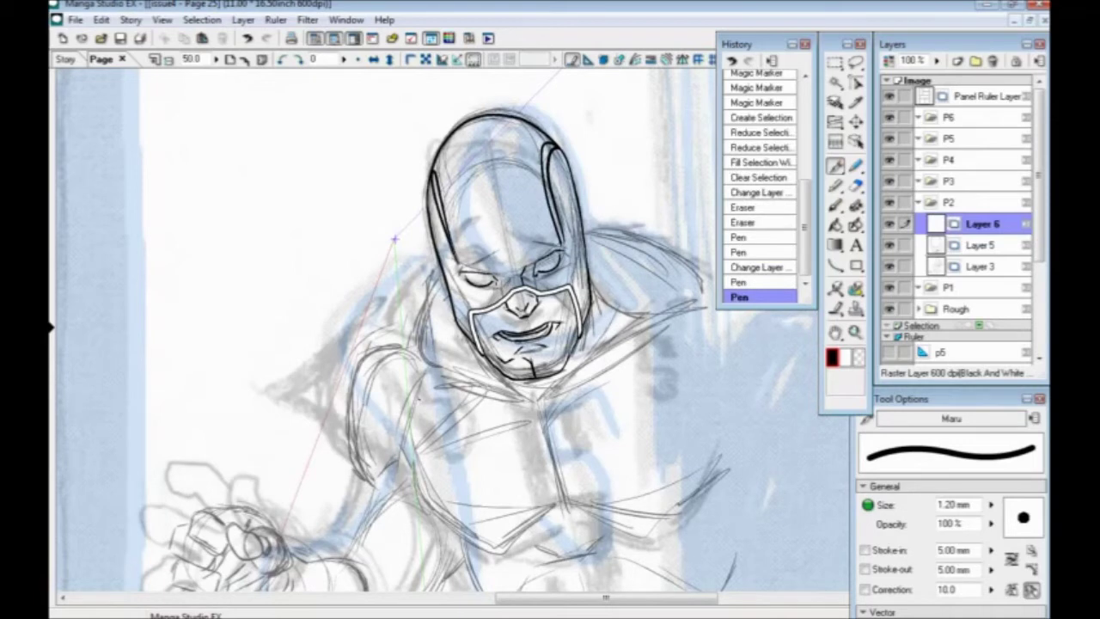
key("ctrl+z")
key("ctrl+z")
Step: Save the page and draw cheek creases with the Maru pen inside both sides of the mask opening
key("ctrl+plus")
key("ctrl+plus")
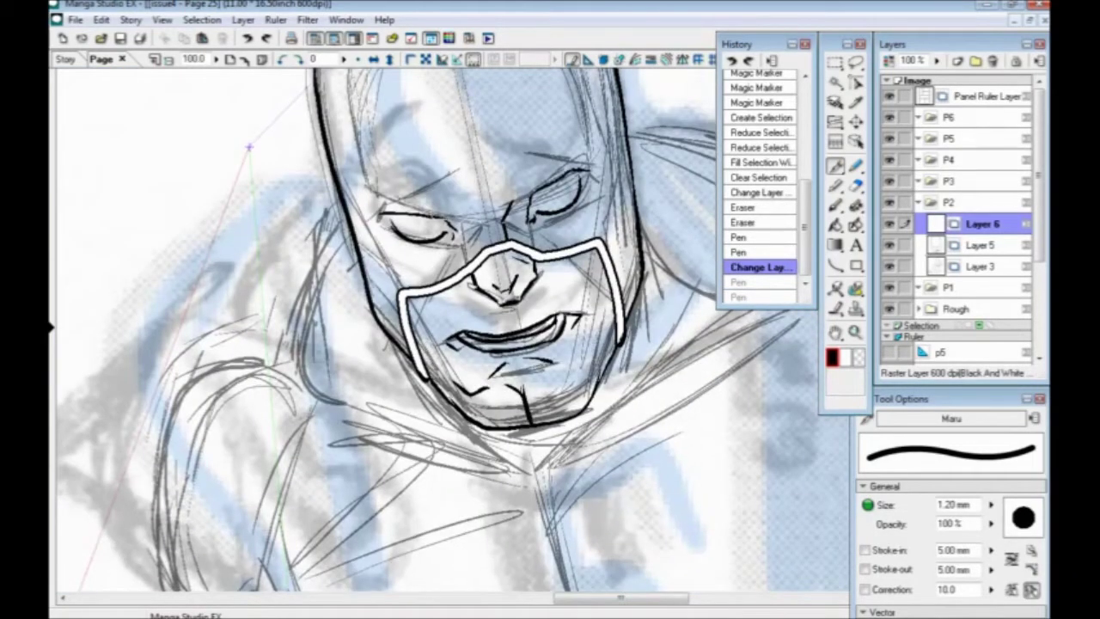
key("ctrl+s")
mouse_move(464, 283)
left_mouse_down()
mouse_move(432, 363)
mouse_move(464, 417)
mouse_move(421, 339)
mouse_move(433, 294)
left_mouse_up()
left_click_drag(426, 295, 411, 334)
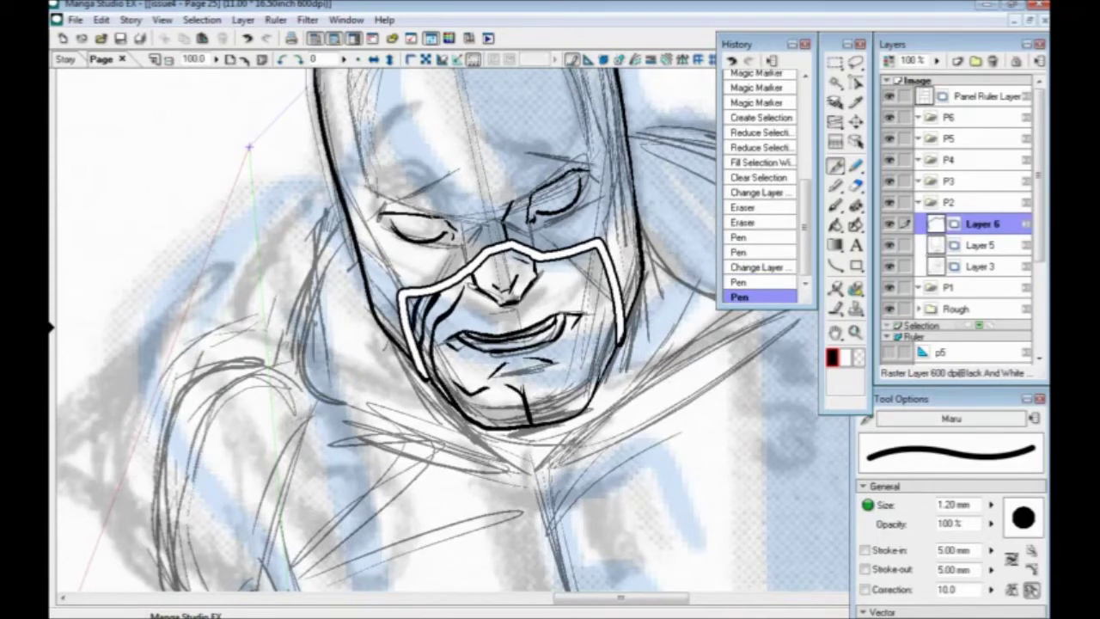
mouse_move(547, 268)
left_mouse_down()
mouse_move(592, 286)
mouse_move(588, 400)
mouse_move(610, 340)
mouse_move(608, 275)
mouse_move(583, 261)
left_mouse_up()
Step: Outline the mask's almond-shaped eye hole around the figure's left-hand eye with the Maru pen
left_click_drag(415, 274, 484, 327)
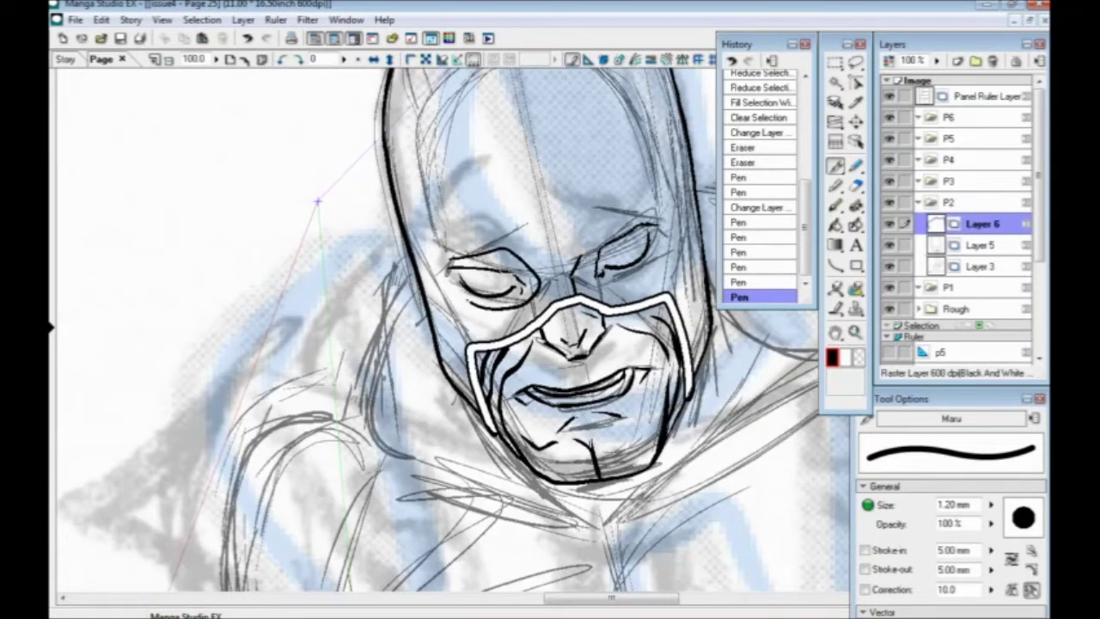
left_click_drag(494, 361, 456, 354)
left_click(434, 211)
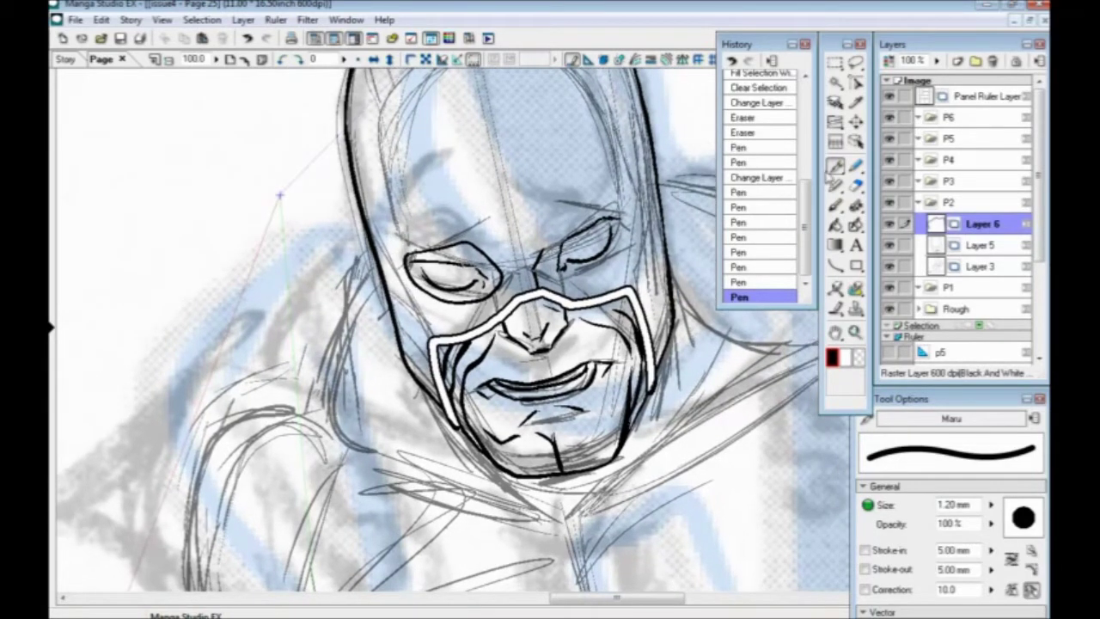
Step: Lasso the outlined eye hole, paste a copy, flip it horizontally, place it over the other eye, and clear the selection
left_click(855, 61)
mouse_move(481, 310)
left_mouse_down()
mouse_move(400, 251)
mouse_move(411, 230)
left_mouse_up()
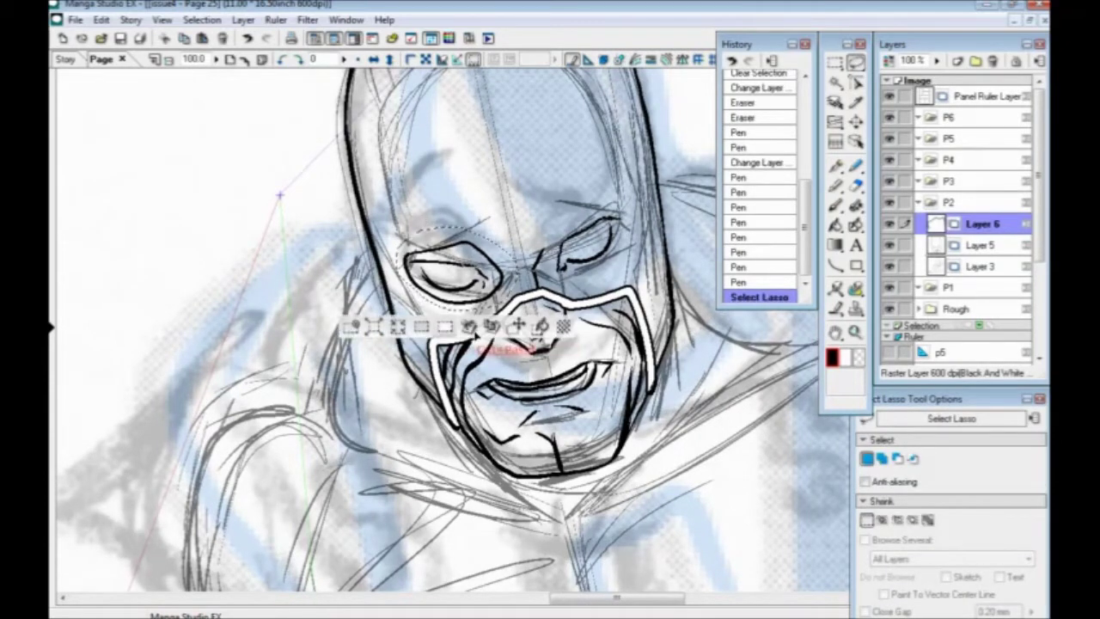
left_click(491, 326)
left_click(518, 325)
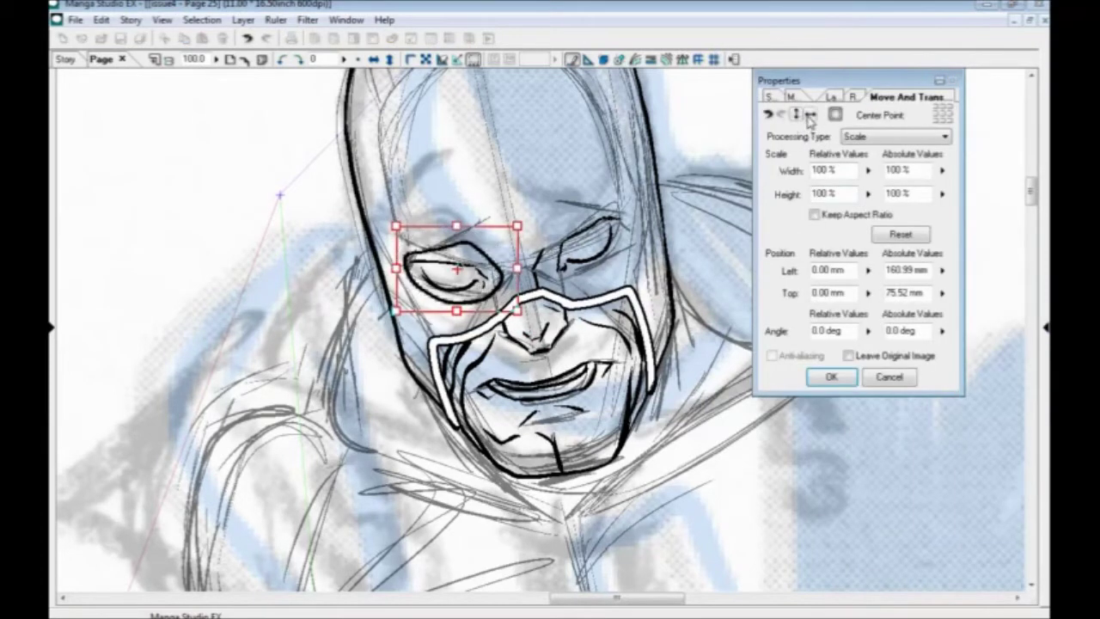
left_click(808, 117)
left_click_drag(401, 314, 556, 278)
left_click(831, 377)
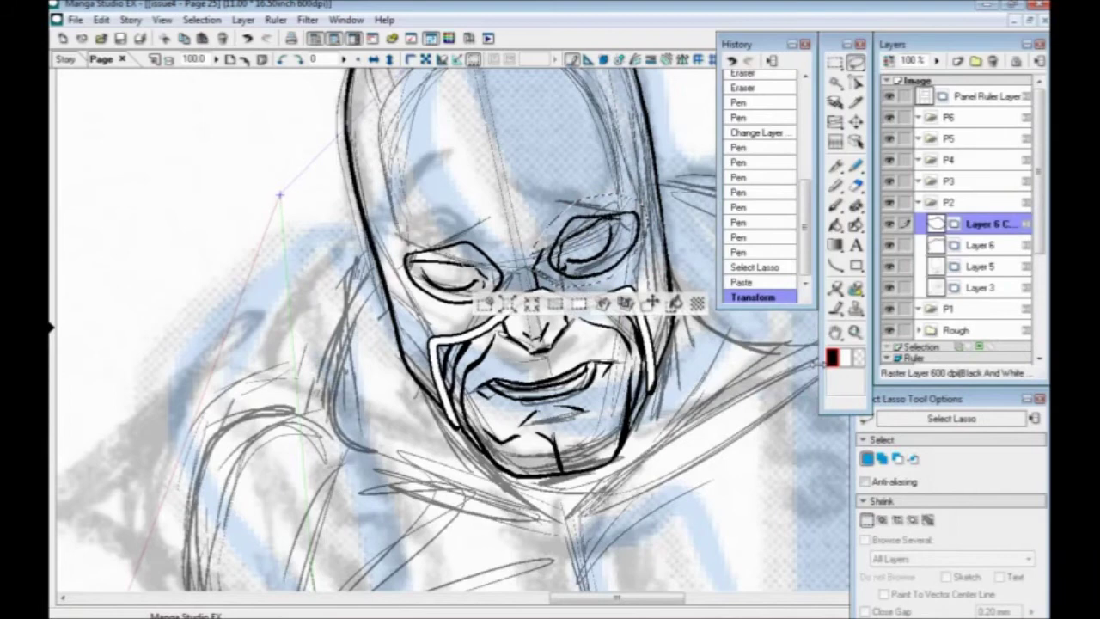
left_click(484, 302)
Step: Shift the original eye hole on Layer 6 slightly outward, and merge Layer 6 Copy into Layer 6
left_click(945, 245)
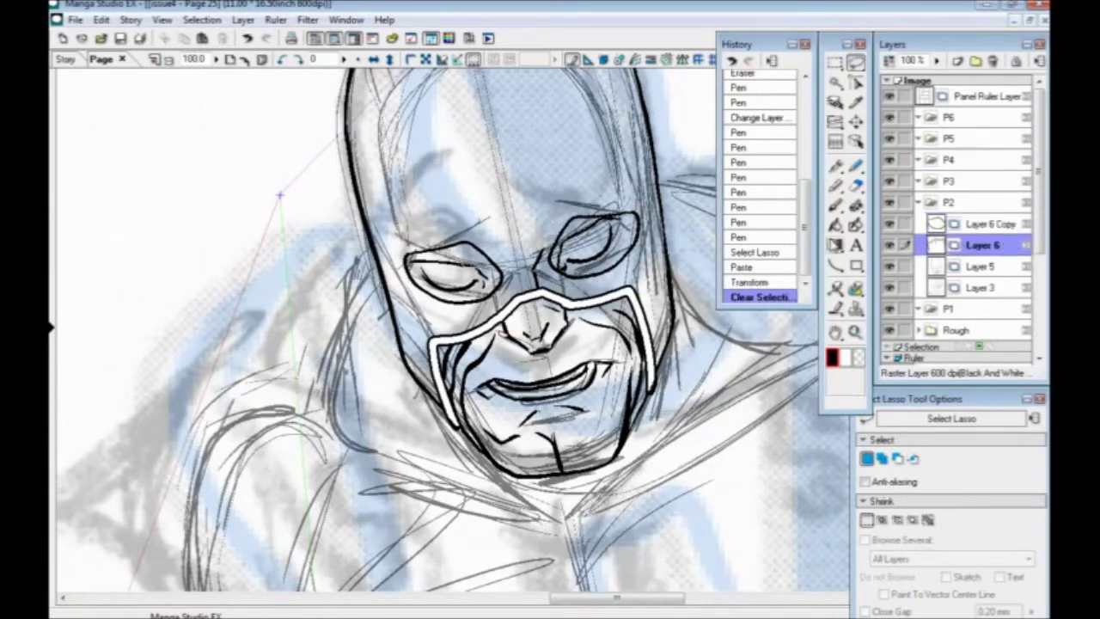
left_click_drag(438, 303, 399, 237)
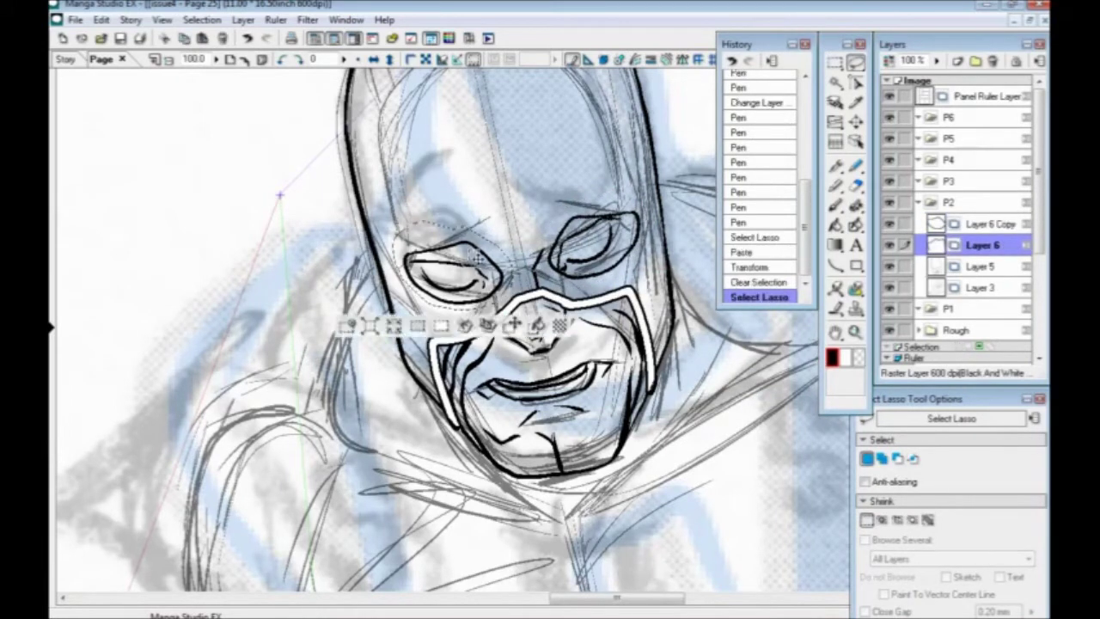
left_click(513, 326)
left_click_drag(449, 297, 439, 296)
left_click(827, 380)
key("ctrl+d")
left_click(972, 225)
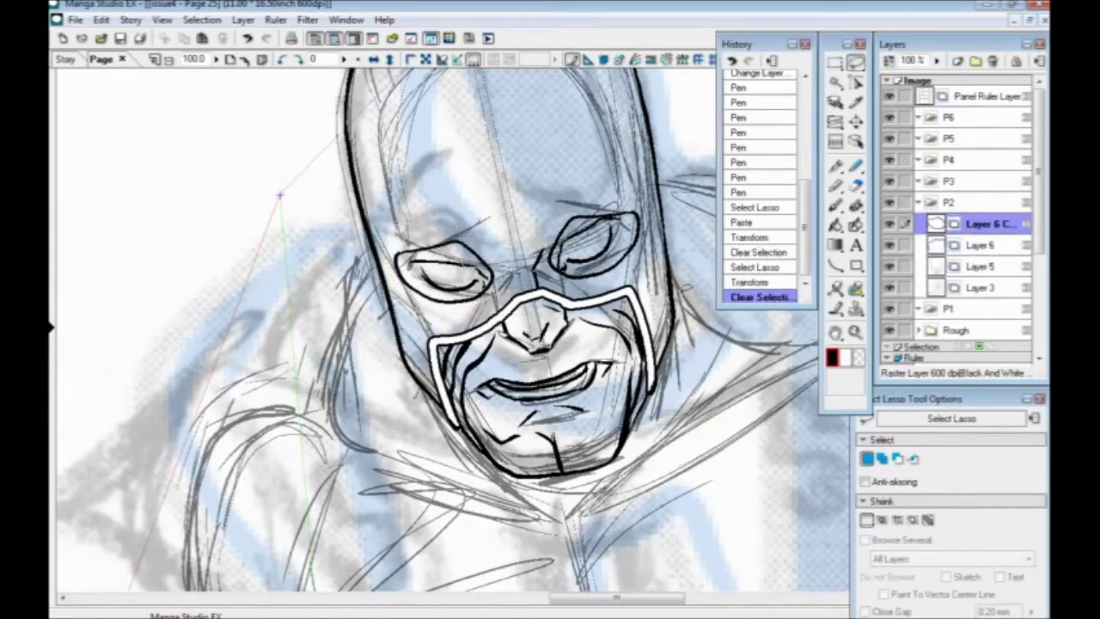
key("ctrl+e")
Step: Check the face in mirrored view, return to the normal view, and save the page
key("ctrl+minus")
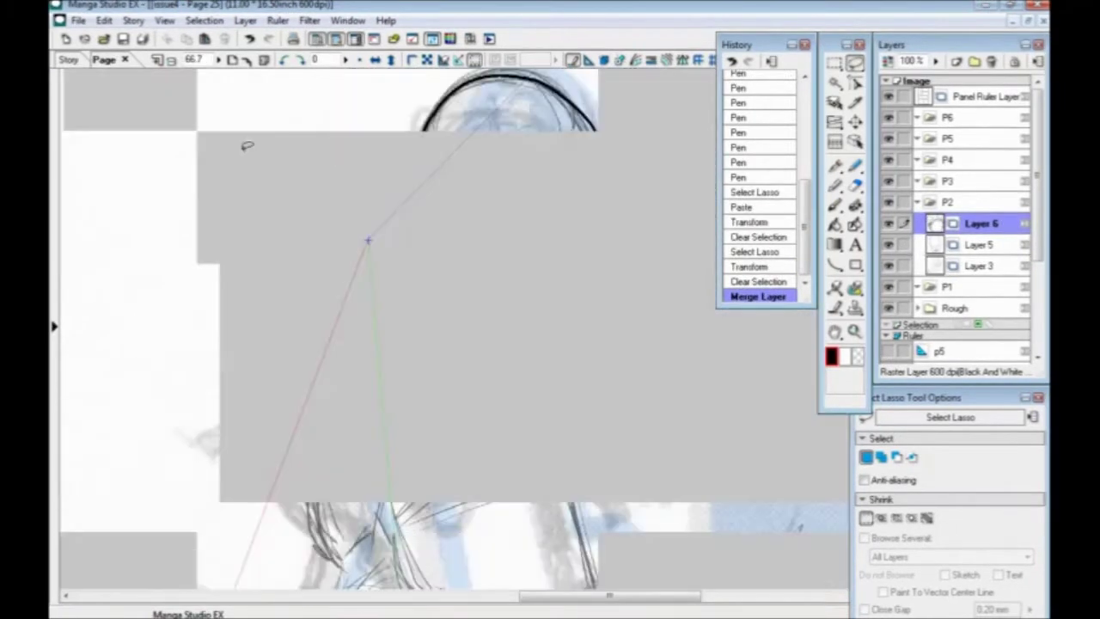
left_click(376, 61)
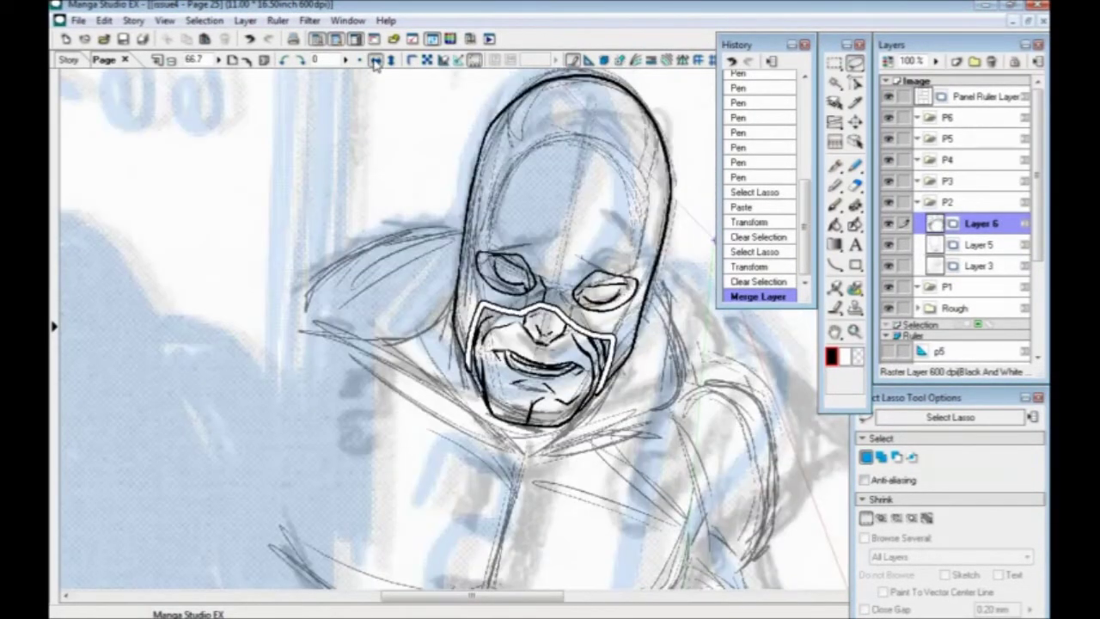
left_click(375, 61)
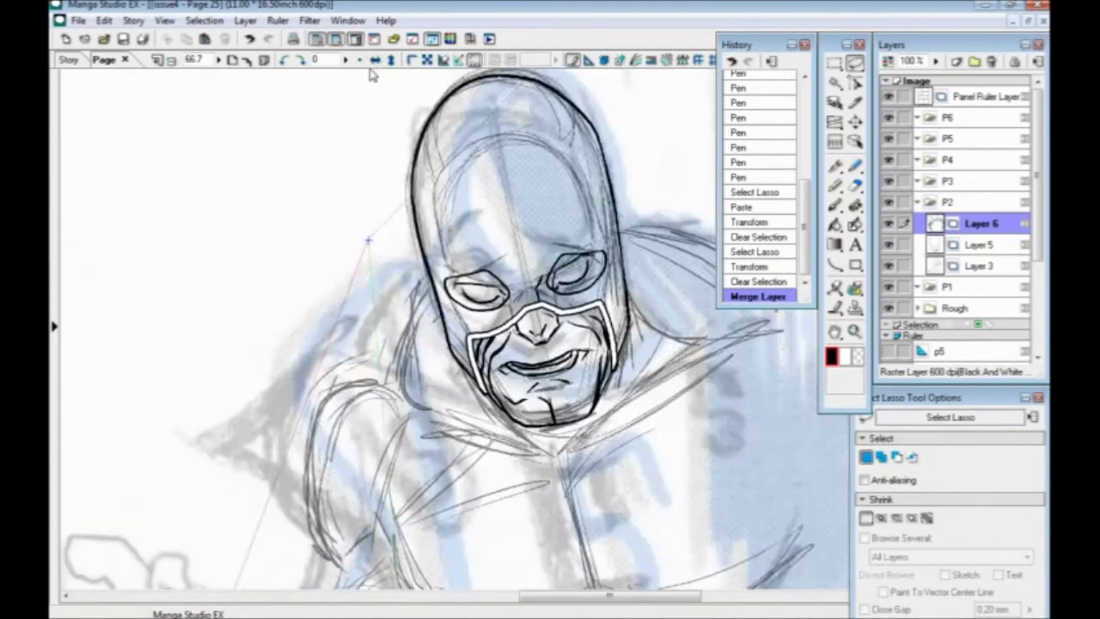
left_click_drag(486, 311, 427, 306)
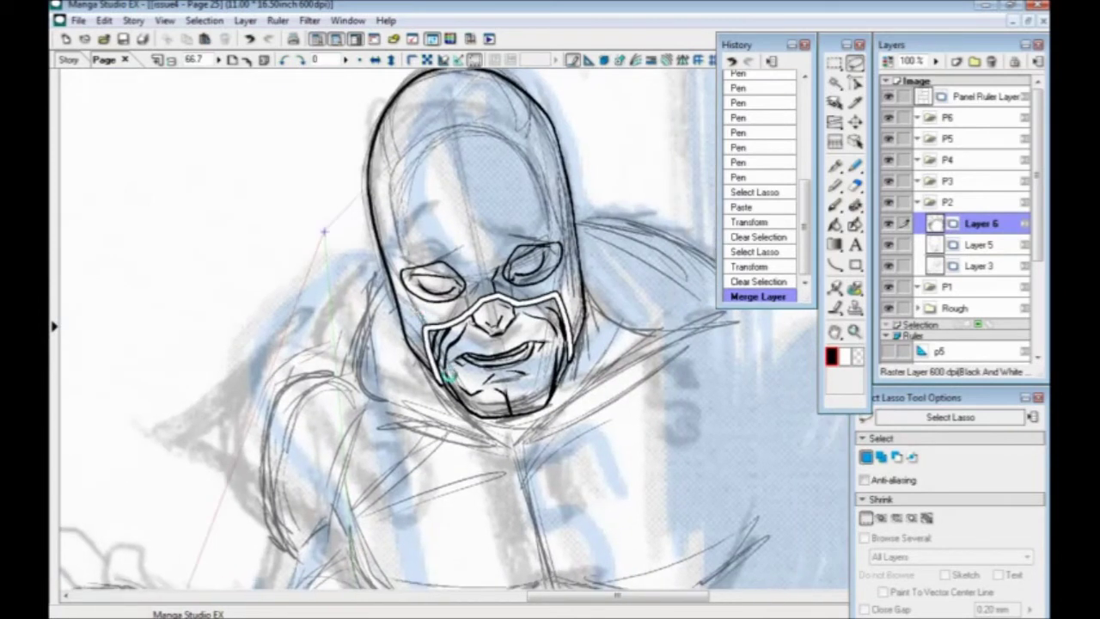
key("ctrl+s")
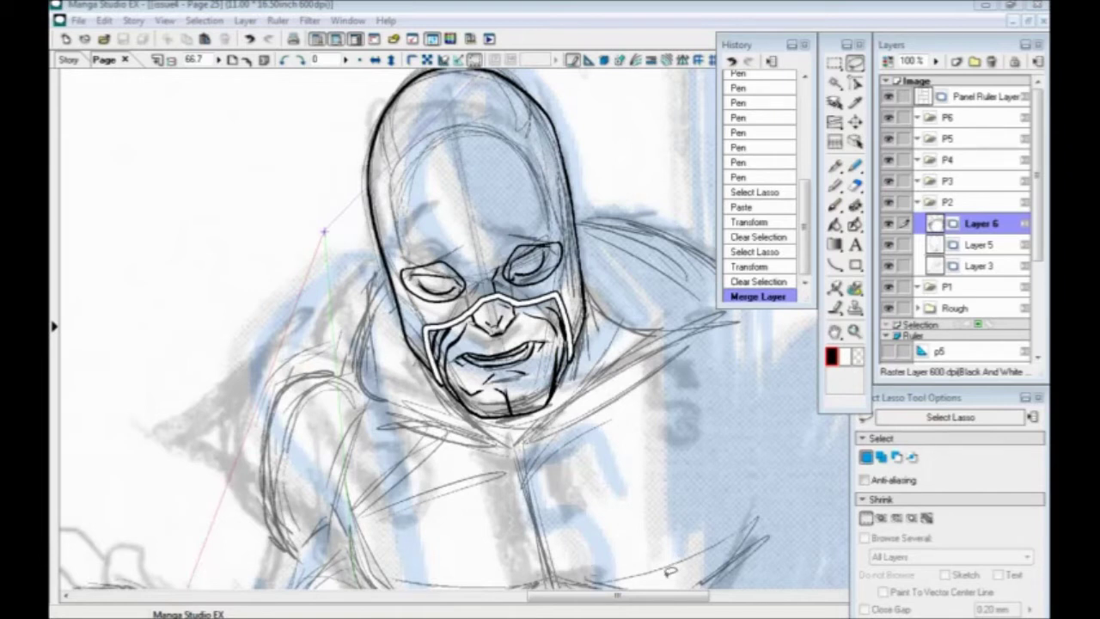
Step: Reinforce the outlines and lid lines of both mask eye holes with the Maru pen on Layer 6
left_click_drag(459, 289, 481, 223)
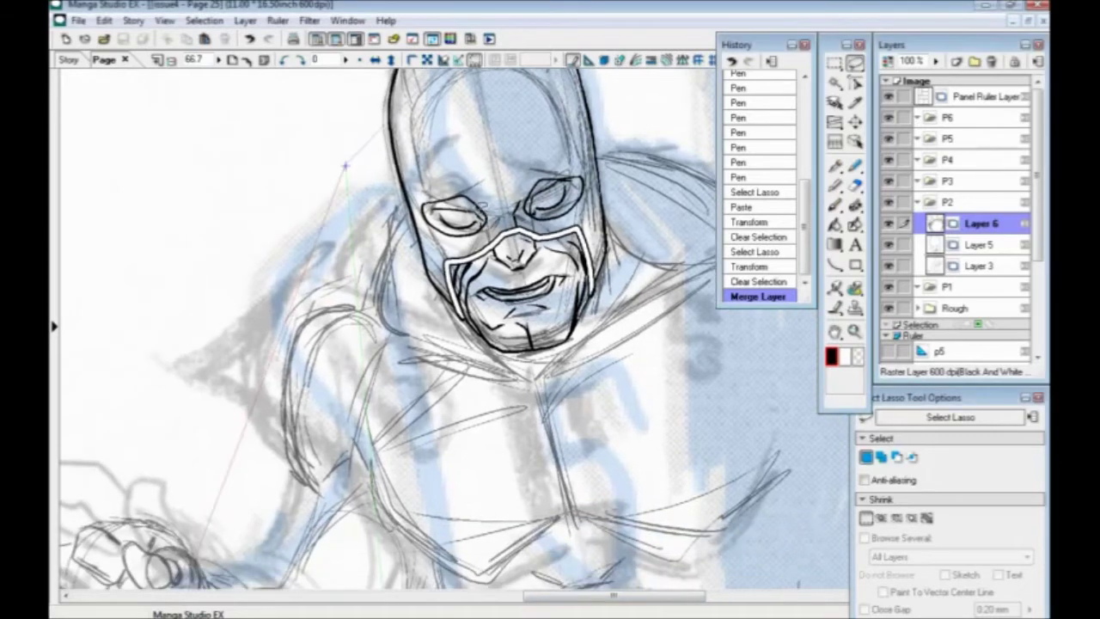
key("p")
scroll(466, 259, "up", 2)
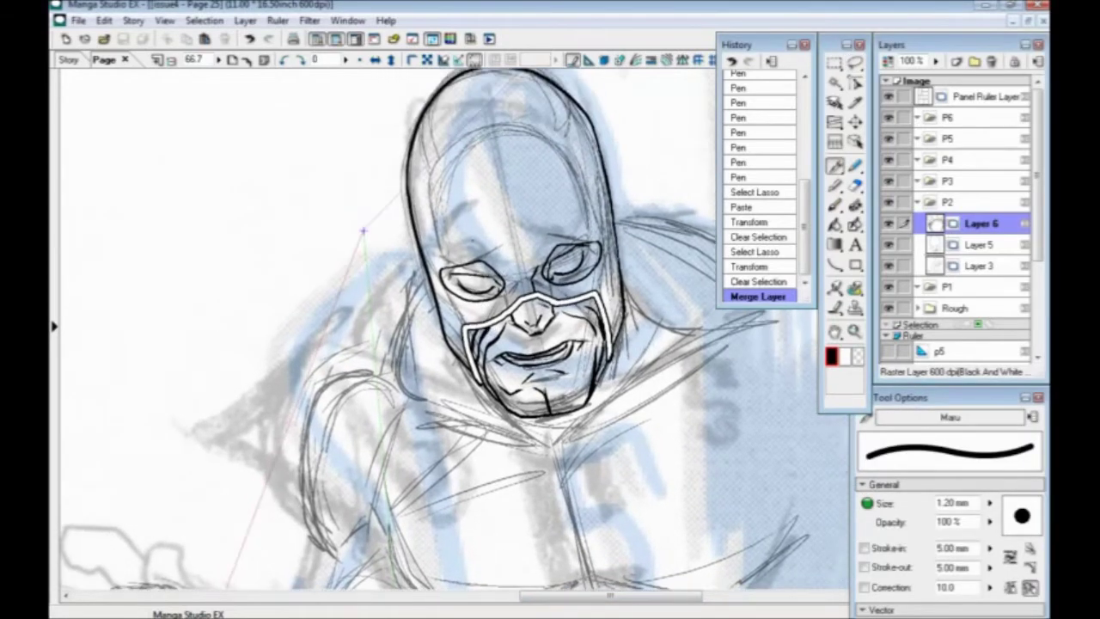
key("ctrl+plus")
scroll(472, 242, "up", 3)
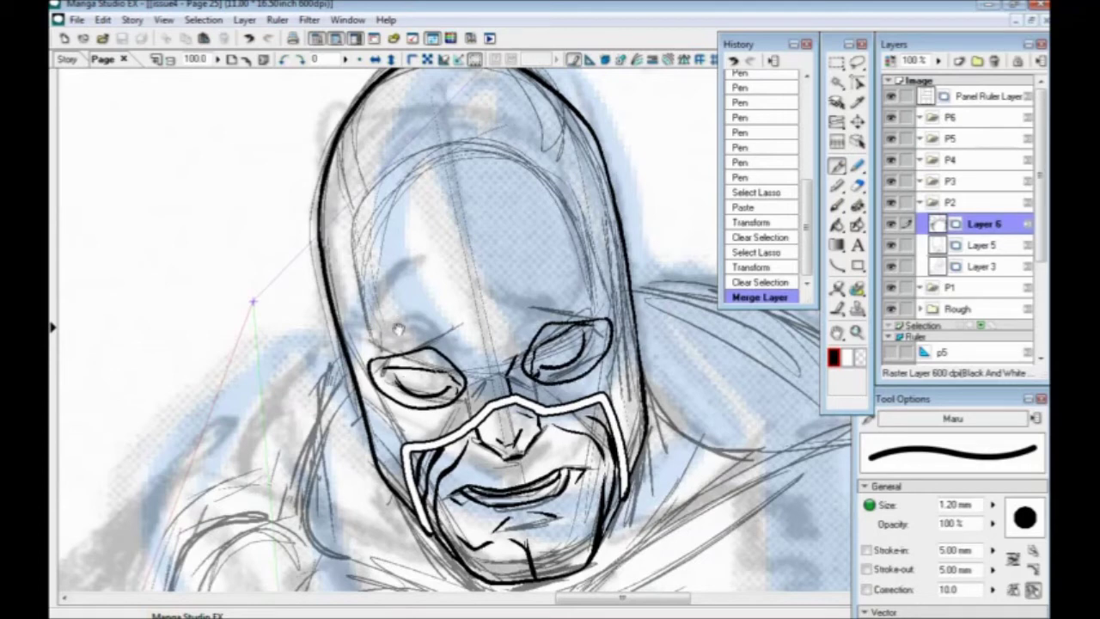
left_click_drag(398, 330, 452, 244)
left_click_drag(491, 273, 495, 271)
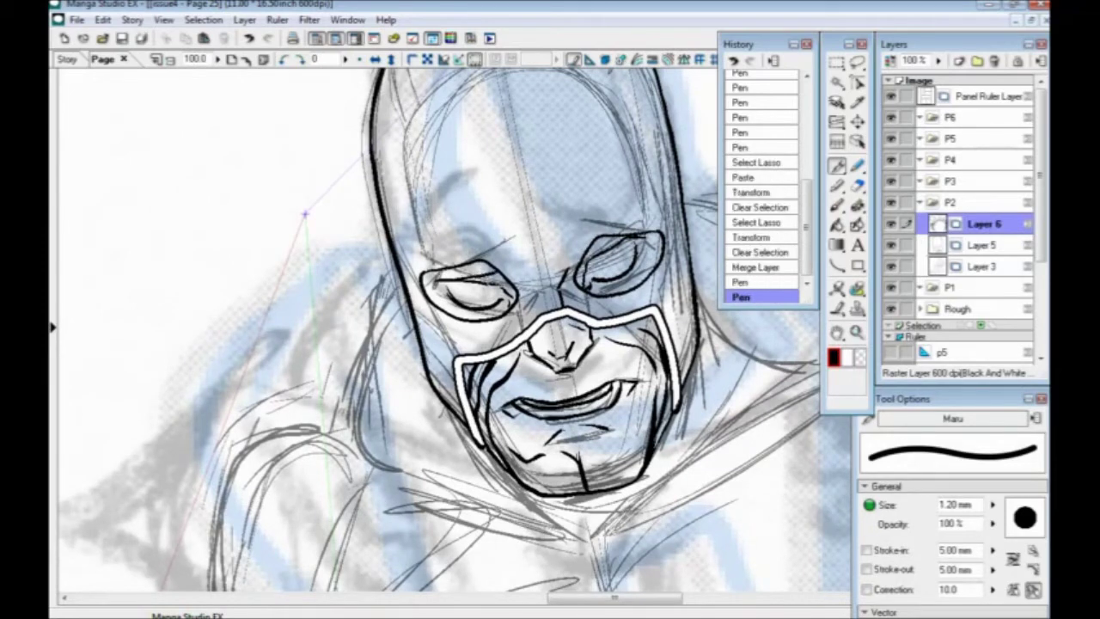
mouse_move(584, 274)
left_mouse_down()
mouse_move(595, 253)
mouse_move(615, 285)
mouse_move(607, 288)
left_mouse_up()
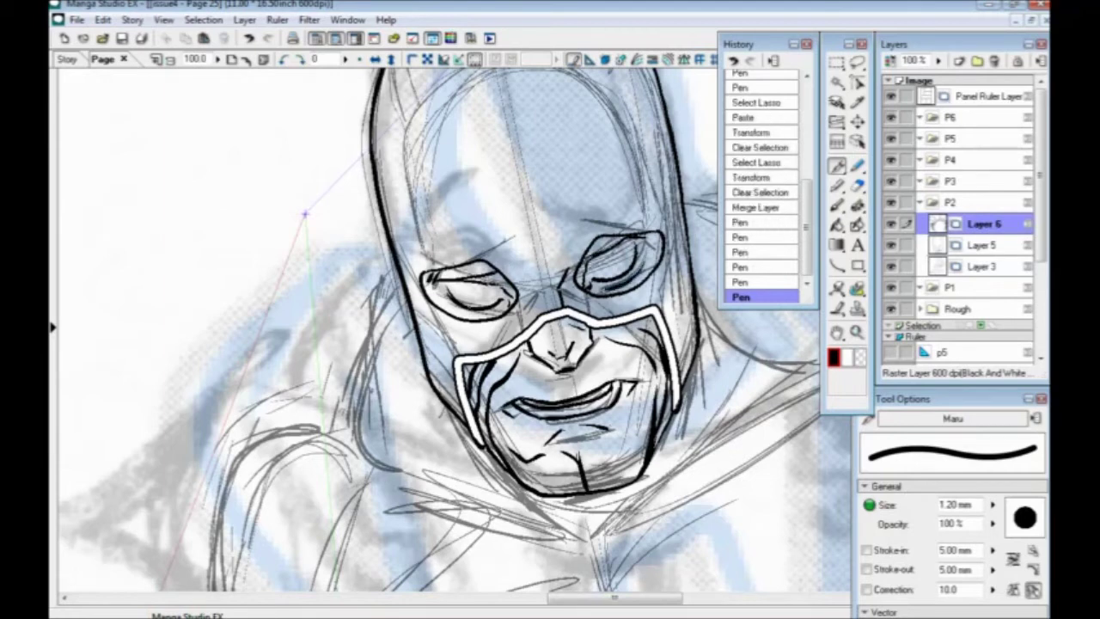
left_click_drag(459, 315, 495, 319)
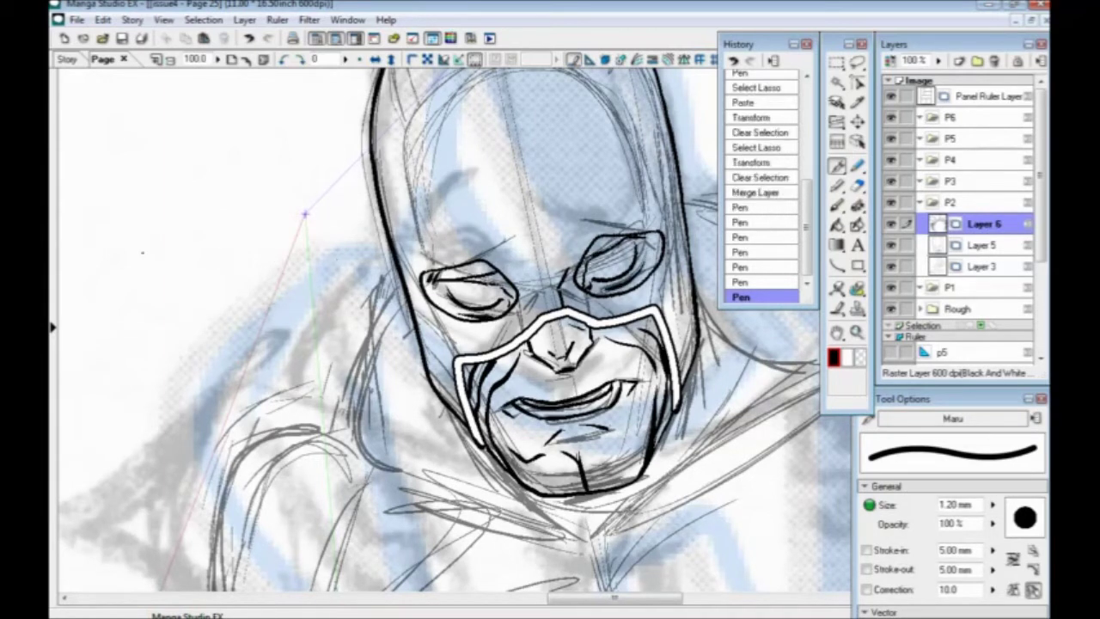
Step: Raise the Rough folder's opacity to compare the original sketch with the drawn panels across the whole page, and save the page
key("ctrl+minus")
key("ctrl+minus")
key("ctrl+minus")
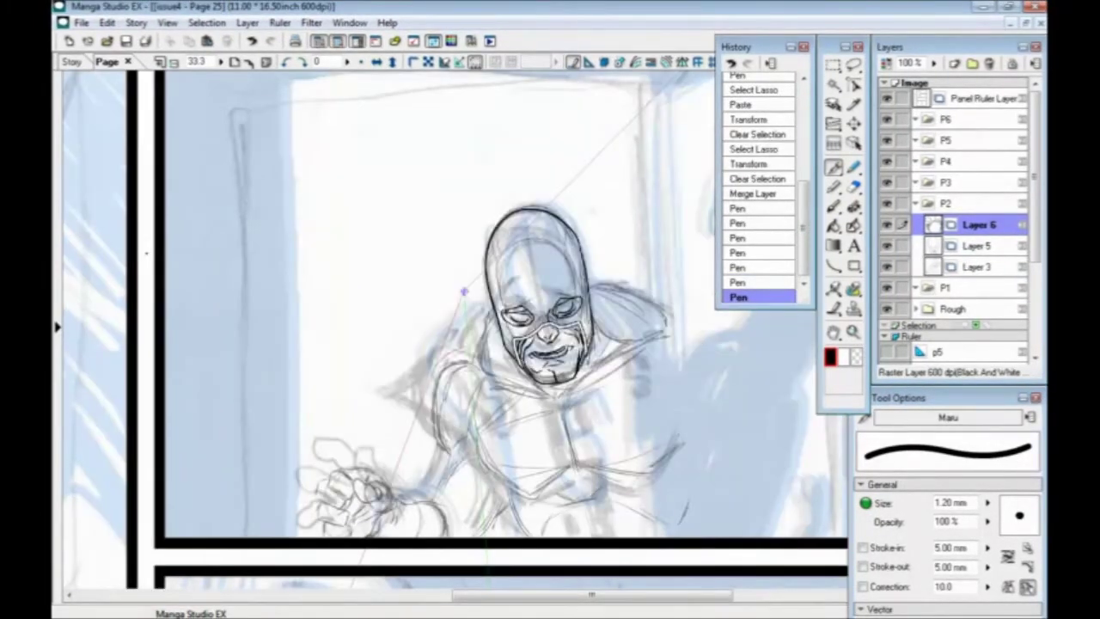
left_click_drag(463, 477, 376, 286)
left_click_drag(320, 351, 346, 436)
key("ctrl+minus")
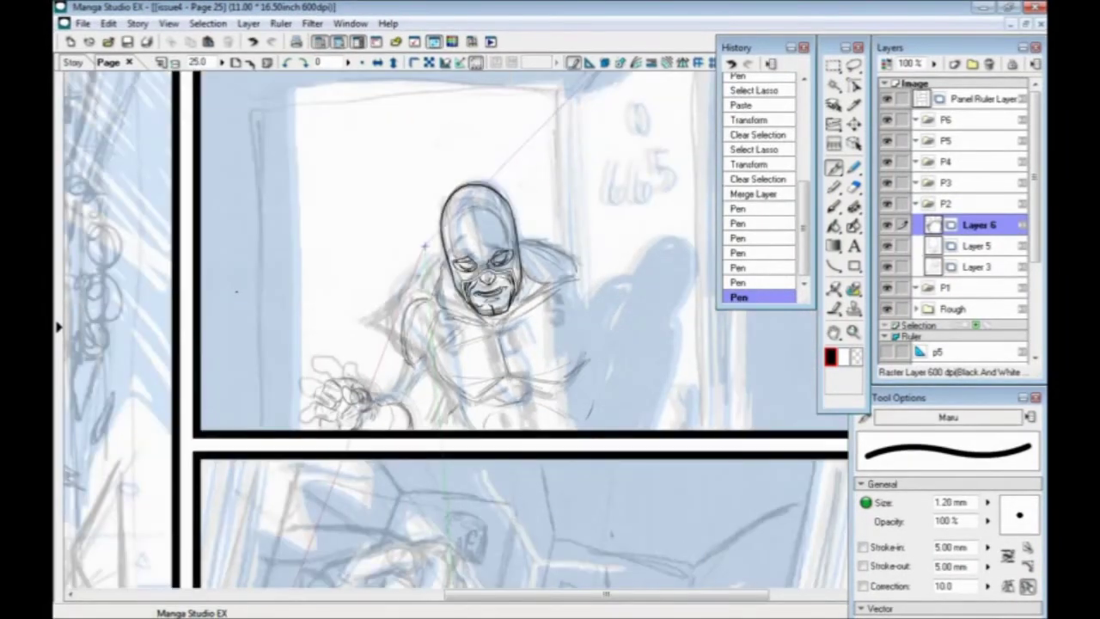
left_click_drag(352, 413, 331, 349)
left_click(957, 310)
left_click(934, 65)
left_click_drag(935, 66, 946, 30)
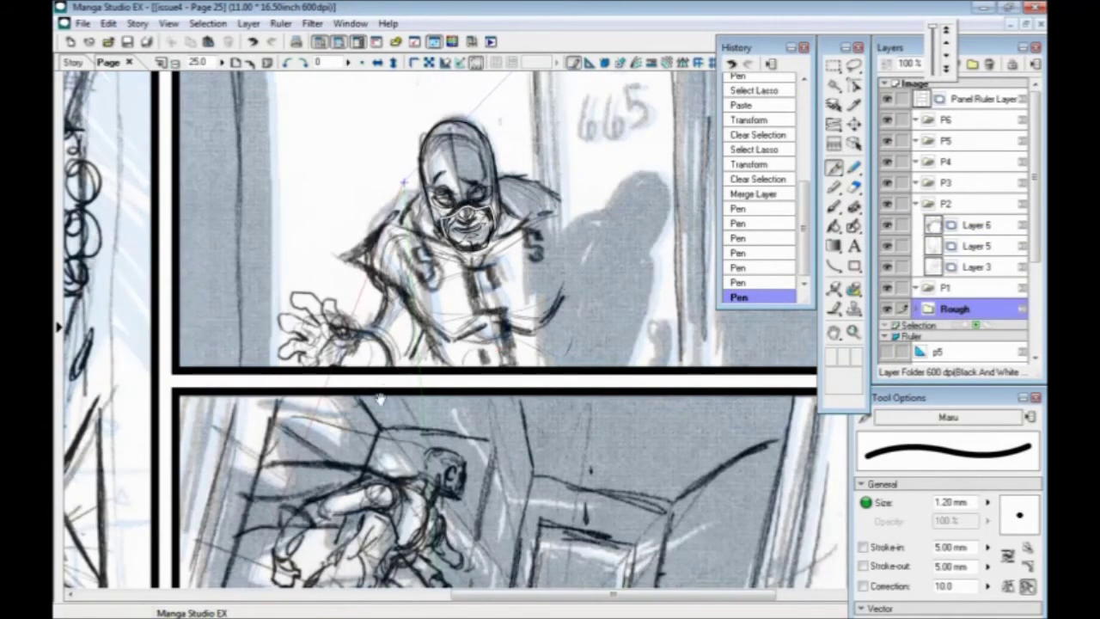
scroll(447, 327, "down", 3)
key("ctrl+minus")
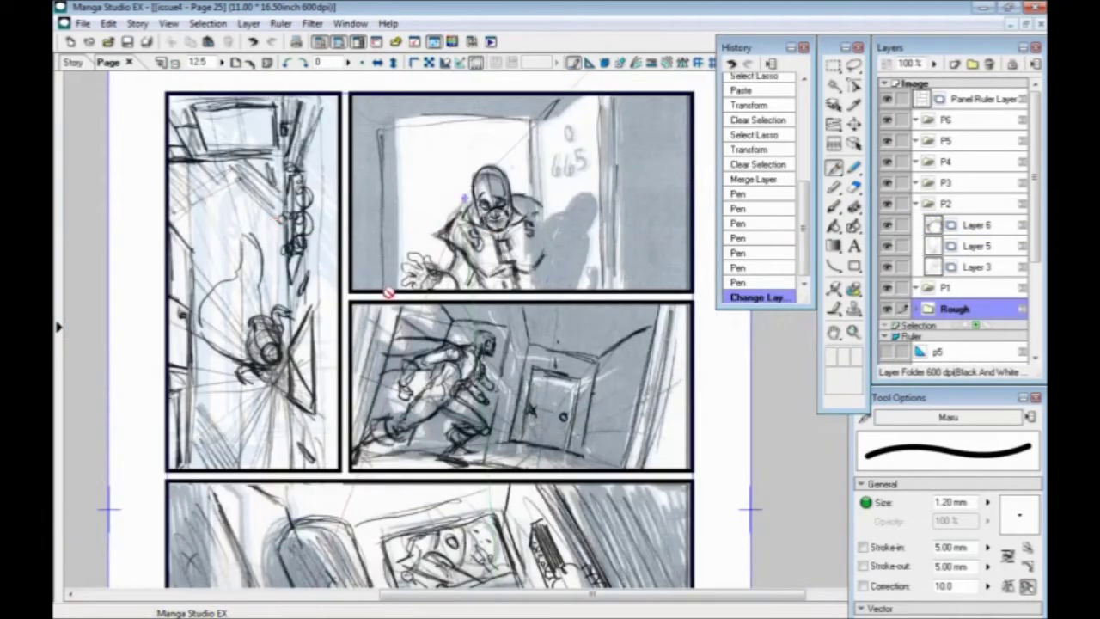
key("ctrl+s")
Step: Lower the Rough folder's opacity back to a faint underlay and make Layer 6 the active layer
key("ctrl+plus")
key("ctrl+plus")
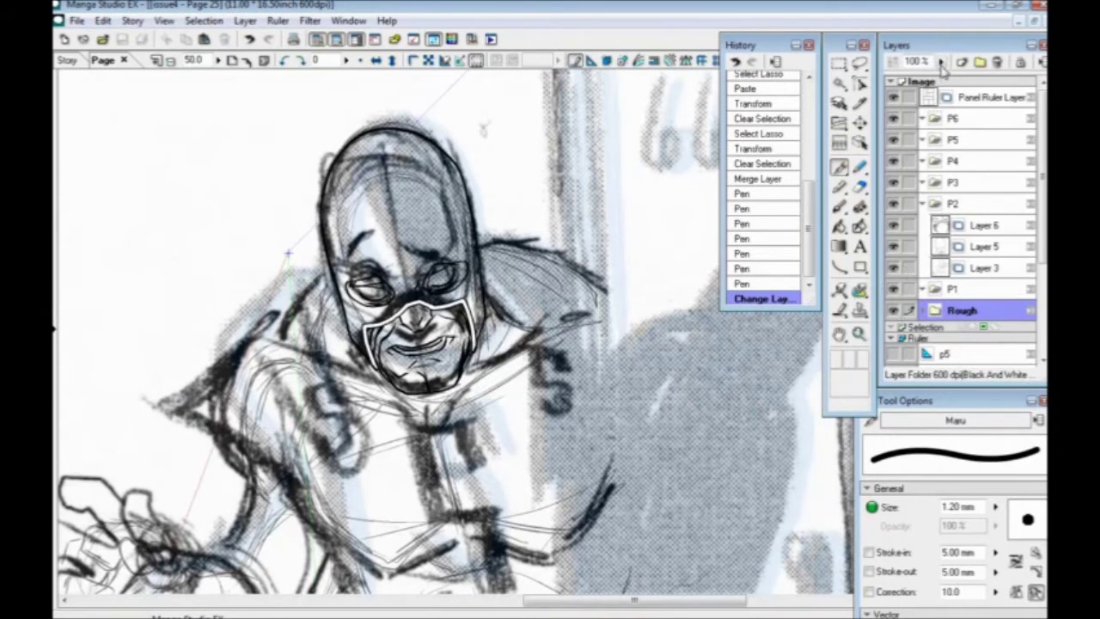
left_click(940, 62)
left_click_drag(944, 67, 942, 100)
left_click(980, 225)
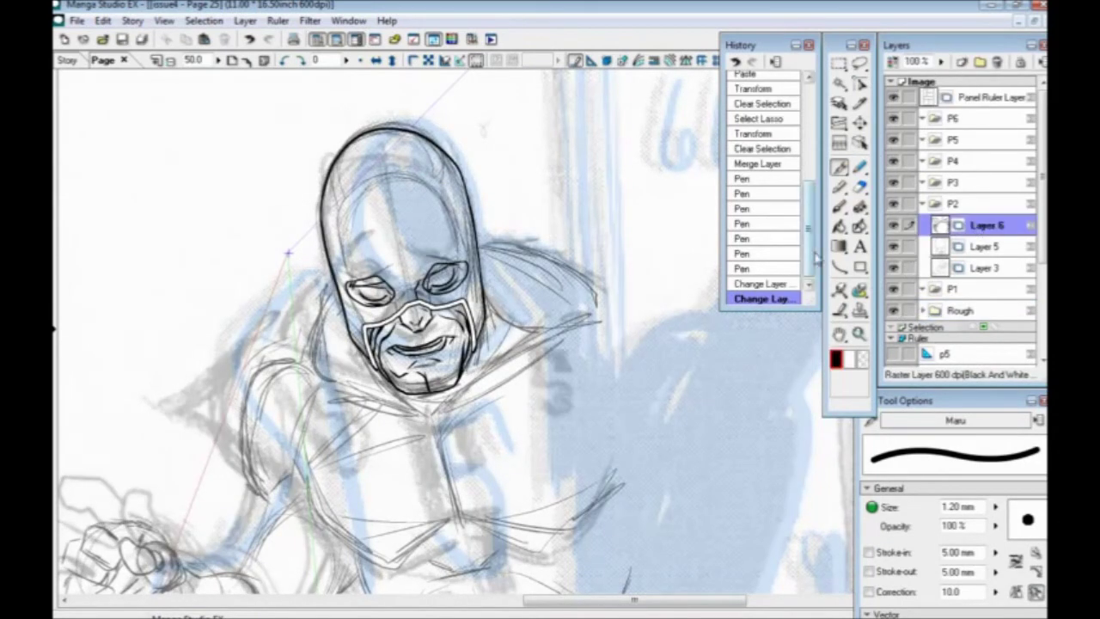
Step: Draw the irises and pupils inside both mask eye holes with the Maru pen on Layer 6
key("ctrl+plus")
key("ctrl+plus")
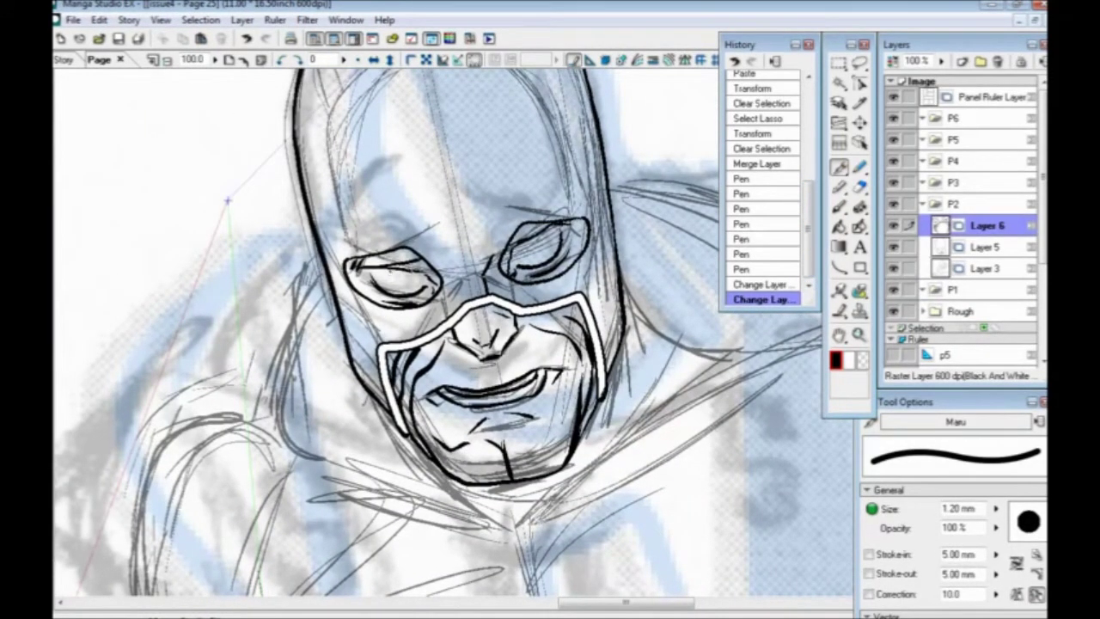
mouse_move(386, 271)
left_mouse_down()
mouse_move(394, 291)
mouse_move(424, 289)
left_mouse_up()
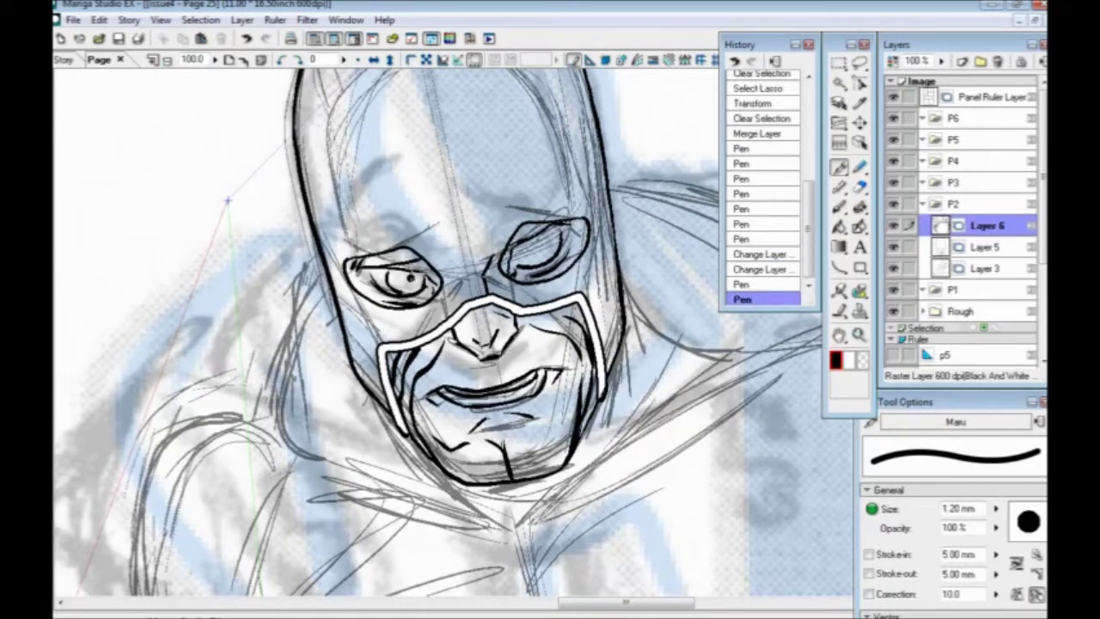
left_click(410, 278)
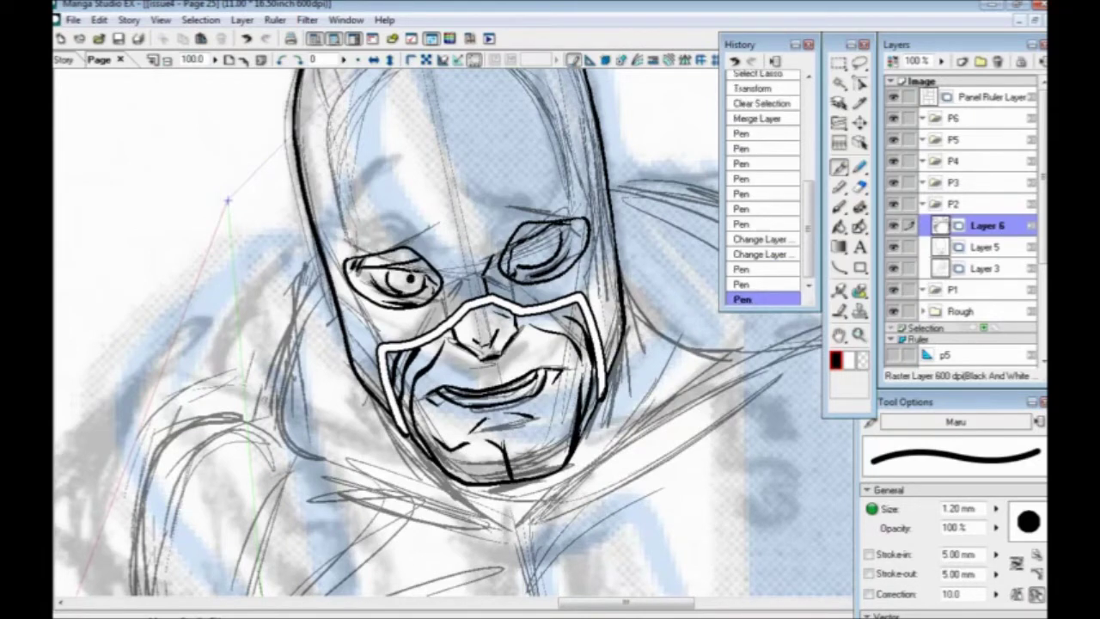
mouse_move(529, 238)
left_mouse_down()
mouse_move(550, 260)
mouse_move(559, 250)
left_mouse_up()
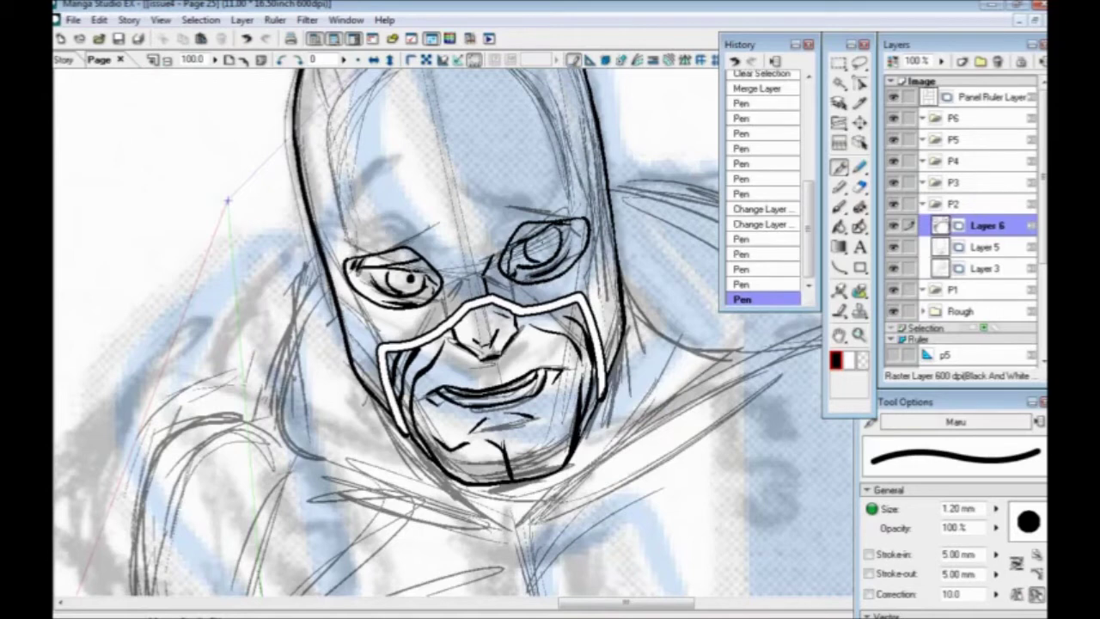
left_click(543, 244)
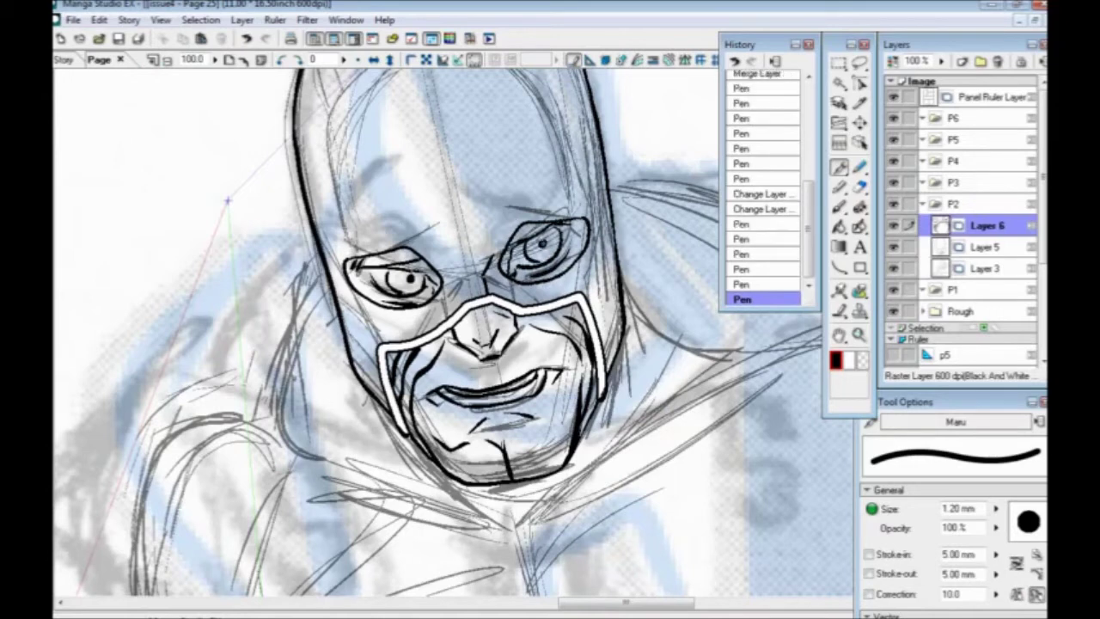
left_click(542, 245)
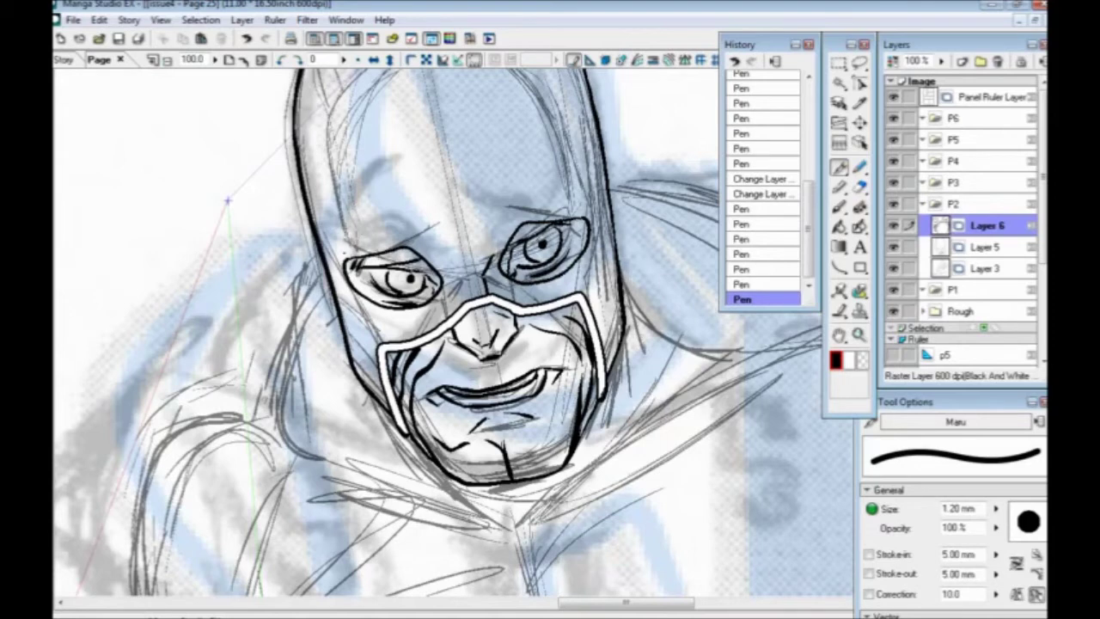
Step: Draw a bold letter S on the mask's forehead between the eyes with the Magic Marker, redoing the first attempt
left_click_drag(352, 325, 355, 433)
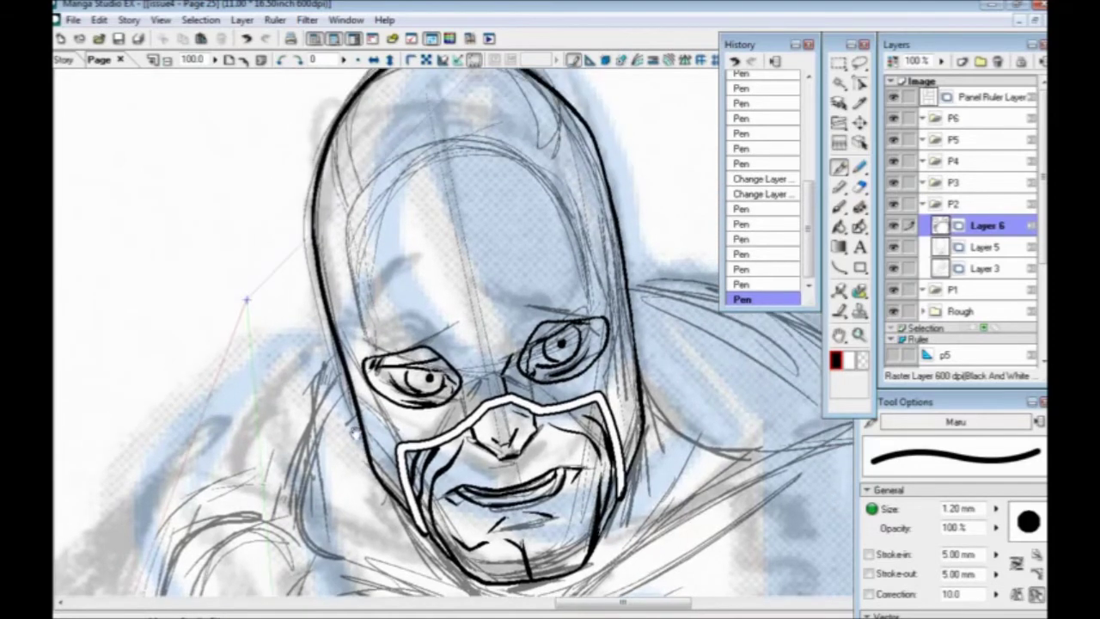
left_click_drag(357, 311, 366, 344)
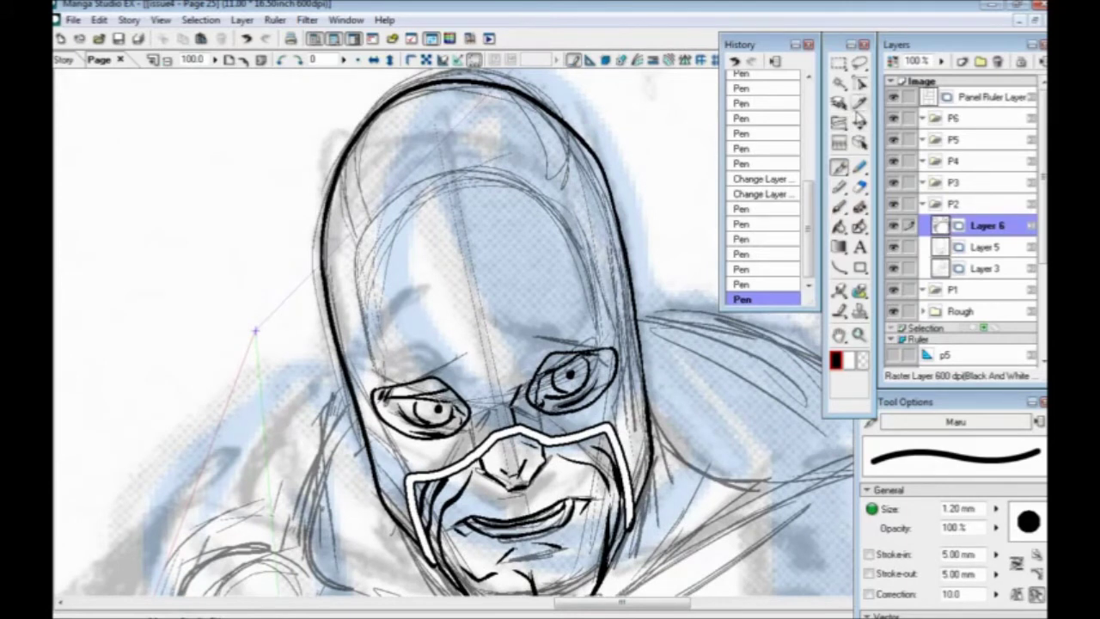
left_click(839, 187)
mouse_move(528, 302)
left_mouse_down()
mouse_move(539, 266)
mouse_move(521, 348)
left_mouse_up()
key("ctrl+z")
mouse_move(514, 306)
left_mouse_down()
mouse_move(491, 287)
mouse_move(484, 318)
mouse_move(514, 323)
mouse_move(521, 357)
mouse_move(505, 373)
mouse_move(495, 347)
left_mouse_up()
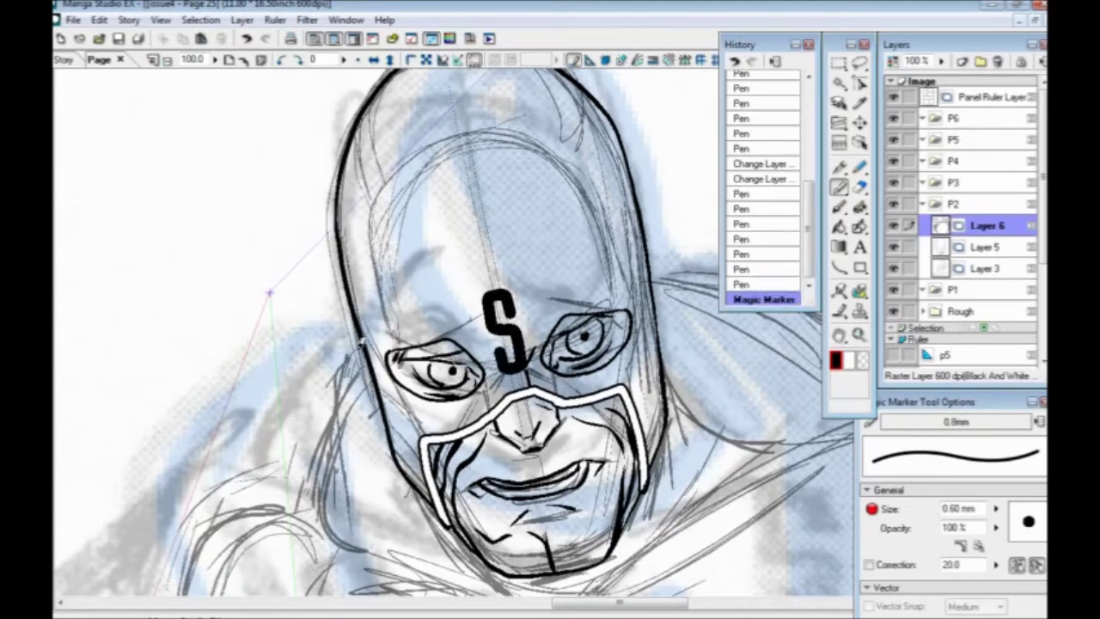
Step: Switch back to the Maru pen and outline the neck beside the jaw and the collar line running from the throat to the far shoulder
key("p")
mouse_move(375, 455)
left_mouse_down()
mouse_move(345, 180)
mouse_move(348, 316)
left_mouse_up()
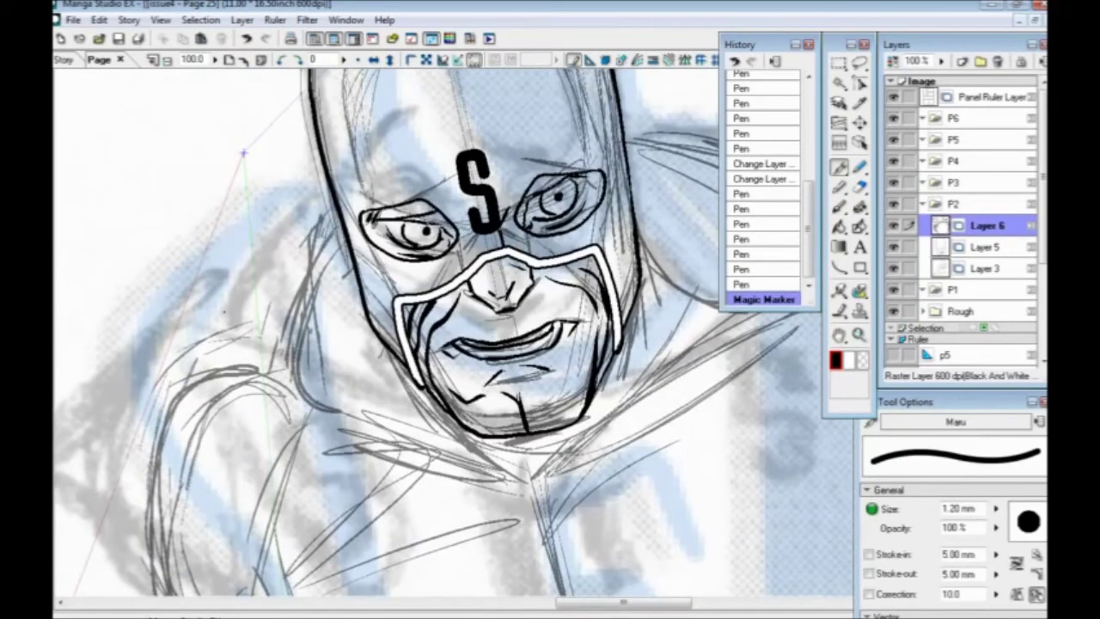
key("ctrl+minus")
left_click_drag(418, 368, 352, 229)
left_click_drag(355, 191, 393, 272)
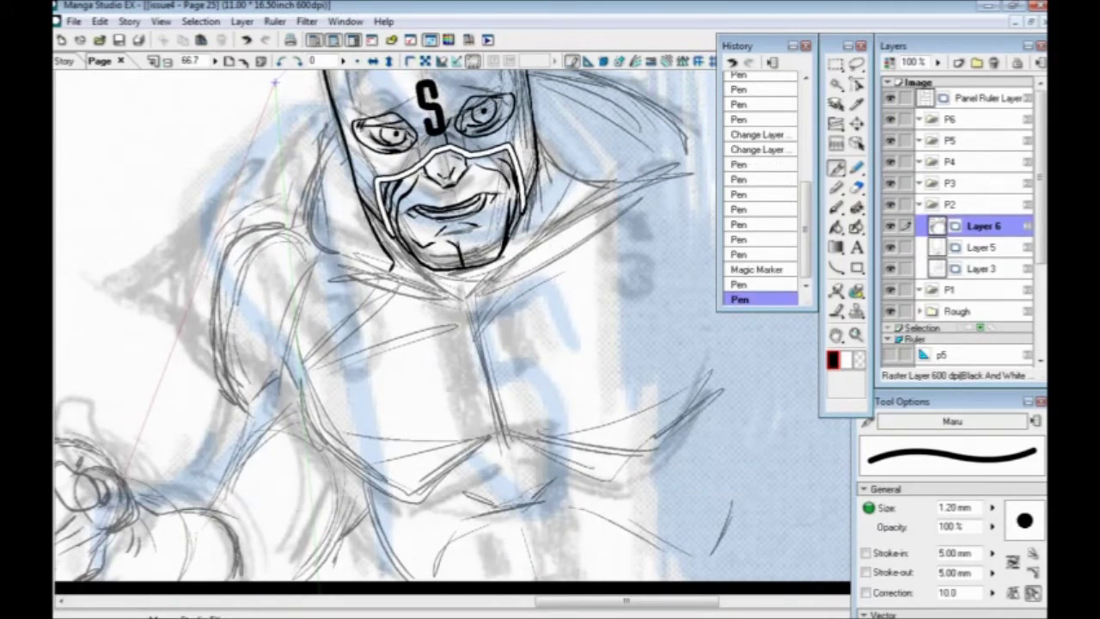
left_click_drag(438, 337, 322, 396)
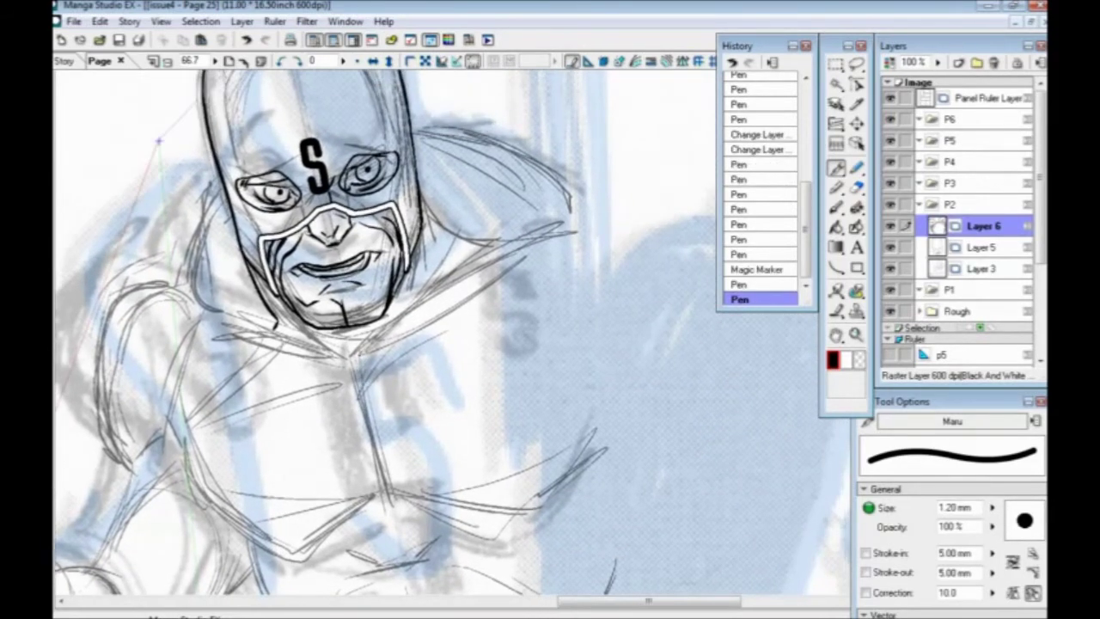
mouse_move(363, 354)
left_mouse_down()
mouse_move(467, 281)
mouse_move(567, 265)
left_mouse_up()
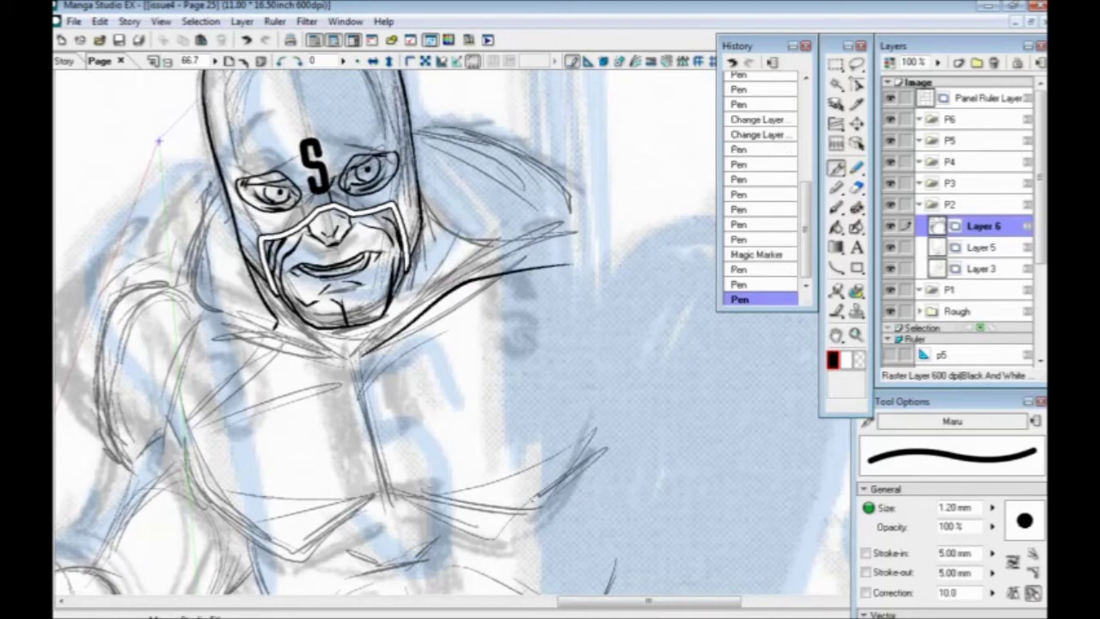
key("ctrl+z")
mouse_move(363, 354)
left_mouse_down()
mouse_move(452, 297)
mouse_move(600, 285)
mouse_move(587, 221)
left_mouse_up()
Step: Outline both chest muscles with their center line and the near collar line, redrawing the near chest muscle's lower edge
mouse_move(343, 285)
left_mouse_down()
mouse_move(364, 385)
mouse_move(466, 441)
mouse_move(591, 378)
left_mouse_up()
left_click_drag(278, 417, 394, 376)
mouse_move(454, 255)
left_mouse_down()
mouse_move(380, 225)
mouse_move(301, 216)
left_mouse_up()
left_click_drag(417, 393, 476, 361)
mouse_move(565, 341)
left_mouse_down()
mouse_move(505, 391)
mouse_move(426, 383)
mouse_move(377, 311)
left_mouse_up()
left_click_drag(266, 396, 361, 321)
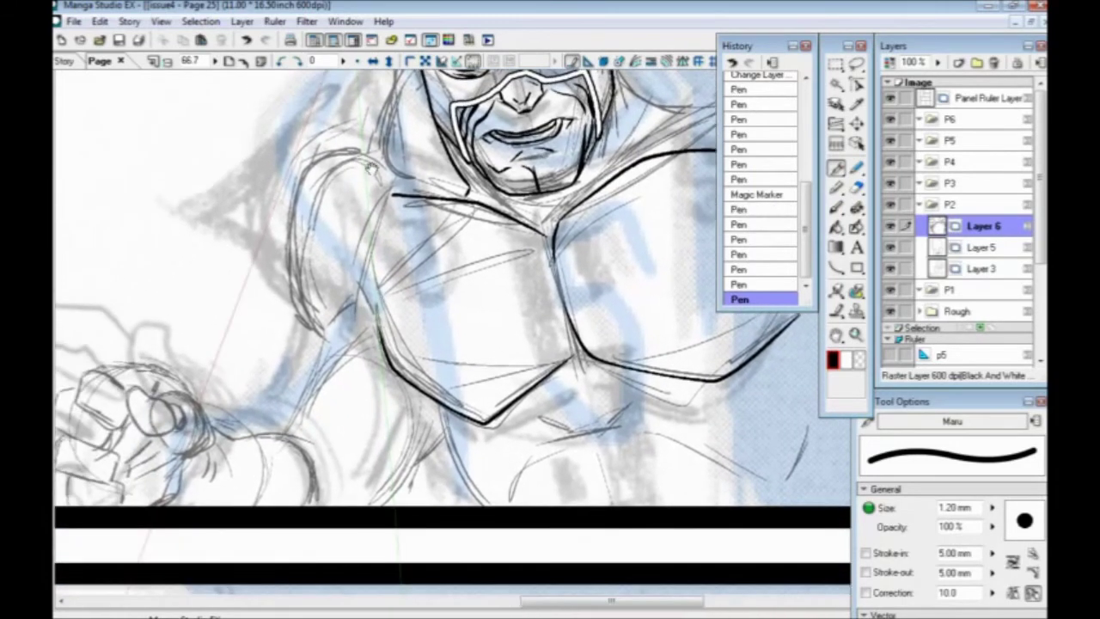
key("ctrl+z")
mouse_move(572, 357)
left_mouse_down()
mouse_move(508, 407)
mouse_move(454, 403)
mouse_move(397, 354)
mouse_move(384, 302)
mouse_move(322, 397)
left_mouse_up()
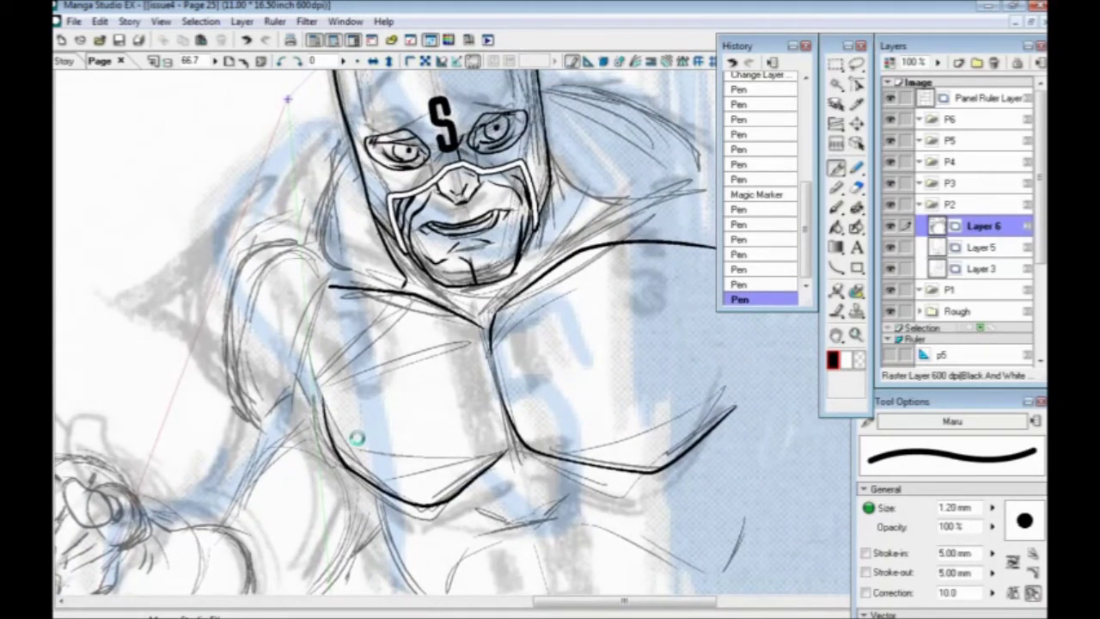
Step: Outline the raised collar on both sides of the head, the top of the far shoulder, and the hollow of the throat
left_click_drag(262, 444, 335, 456)
mouse_move(429, 153)
left_mouse_down()
mouse_move(394, 205)
mouse_move(389, 250)
mouse_move(406, 281)
left_mouse_up()
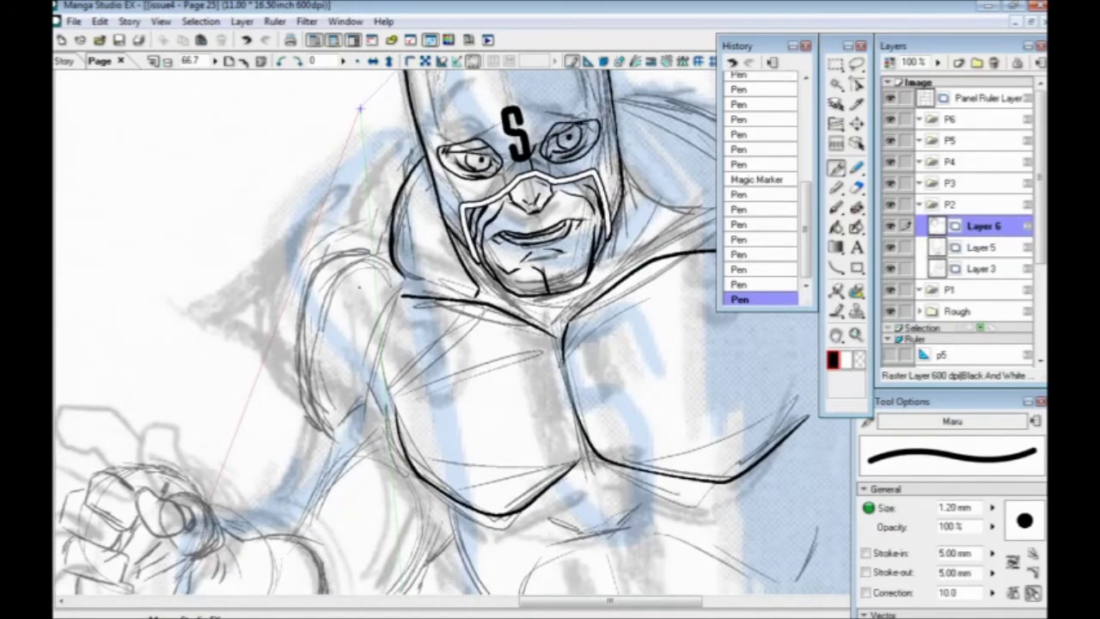
left_click_drag(372, 319, 276, 381)
mouse_move(519, 164)
left_mouse_down()
mouse_move(633, 174)
mouse_move(669, 199)
left_mouse_up()
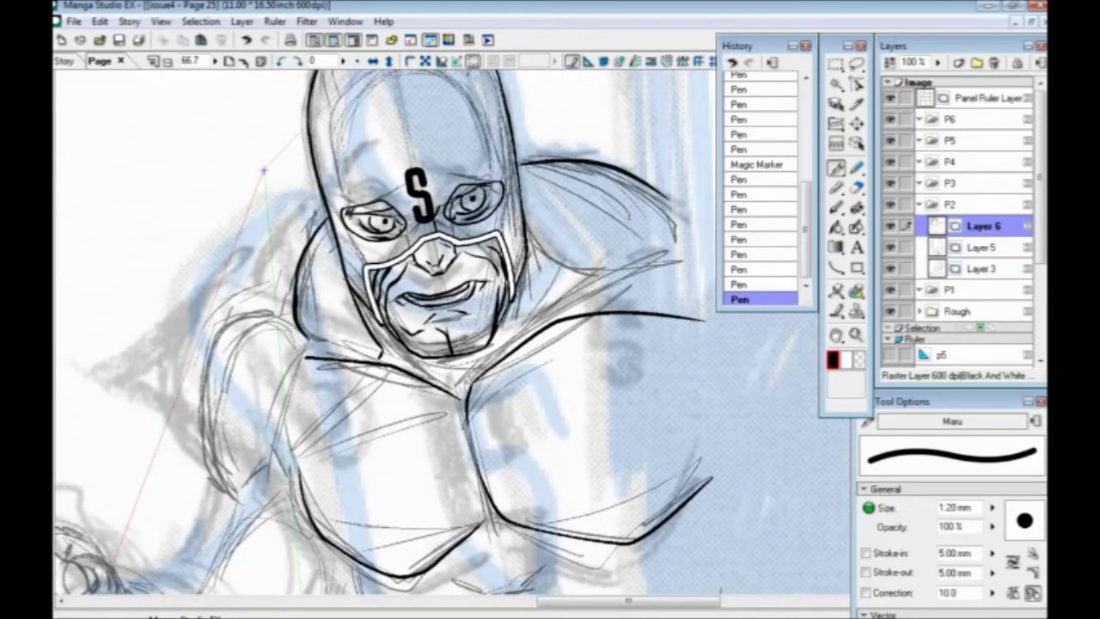
left_click_drag(480, 349, 467, 388)
left_click_drag(533, 330, 536, 221)
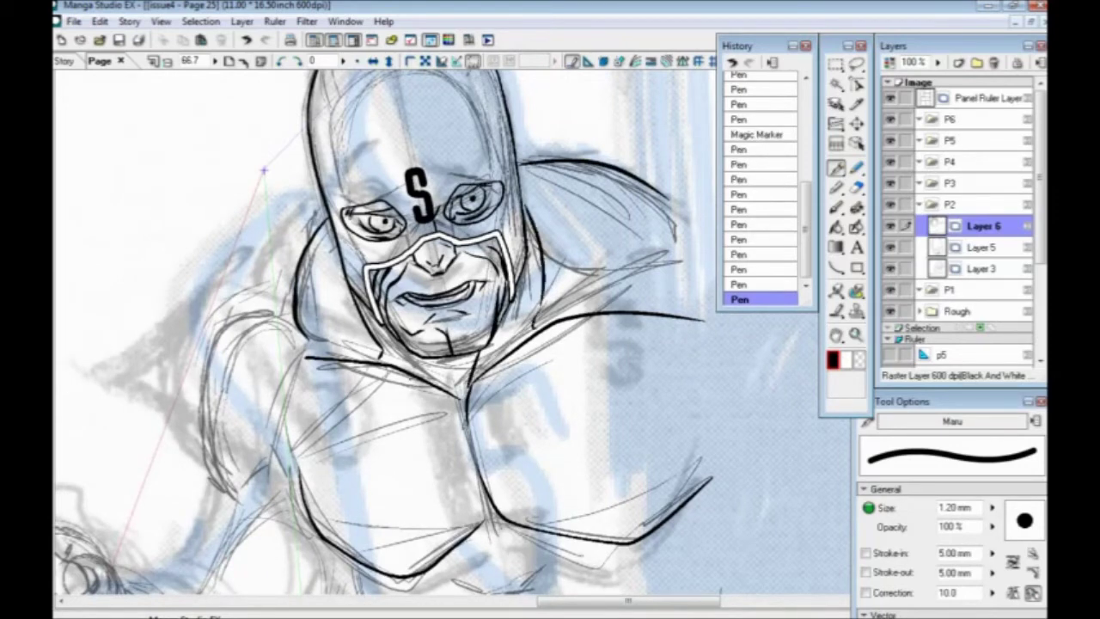
left_click_drag(431, 363, 464, 382)
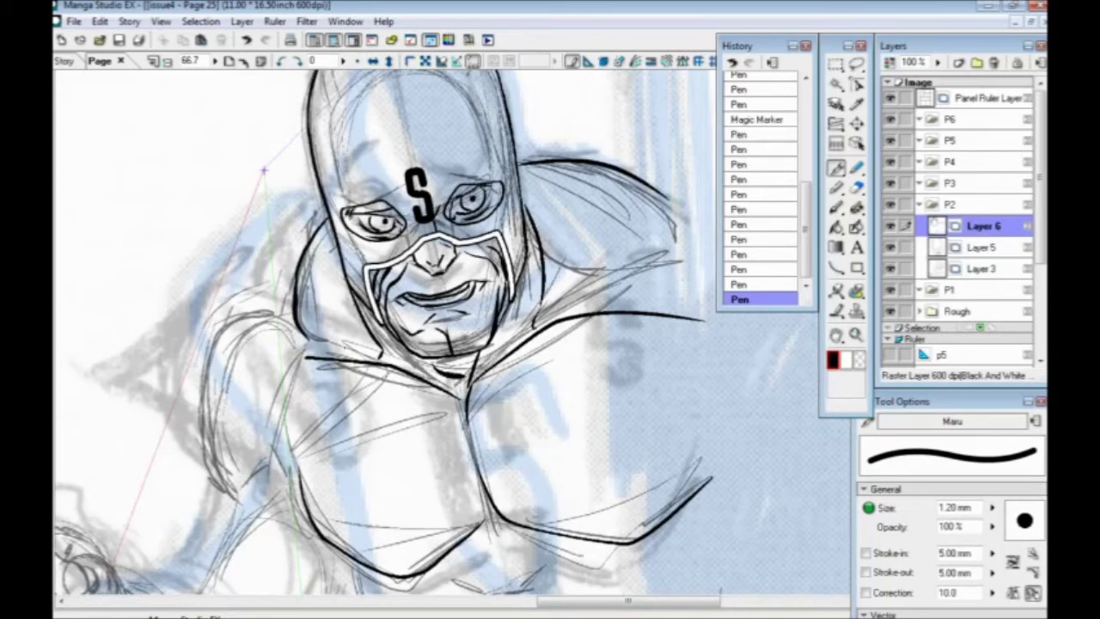
Step: Outline the rounded near shoulder down to where it meets the chest, undoing the stray strokes
left_click_drag(257, 404, 358, 323)
mouse_move(401, 428)
left_mouse_down()
mouse_move(247, 291)
mouse_move(387, 205)
left_mouse_up()
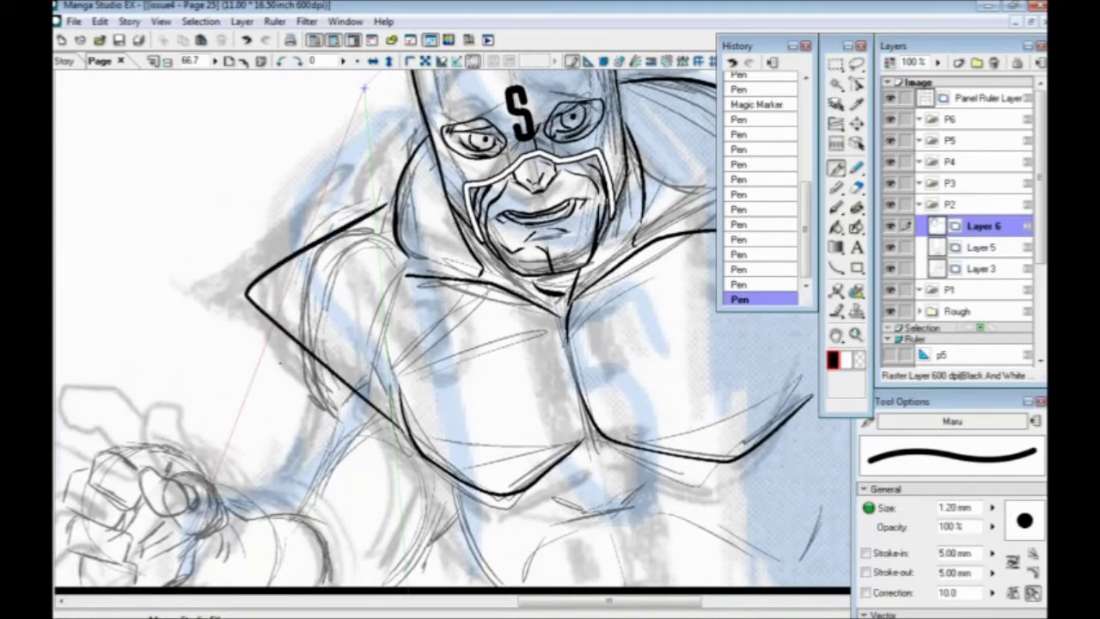
key("ctrl+z")
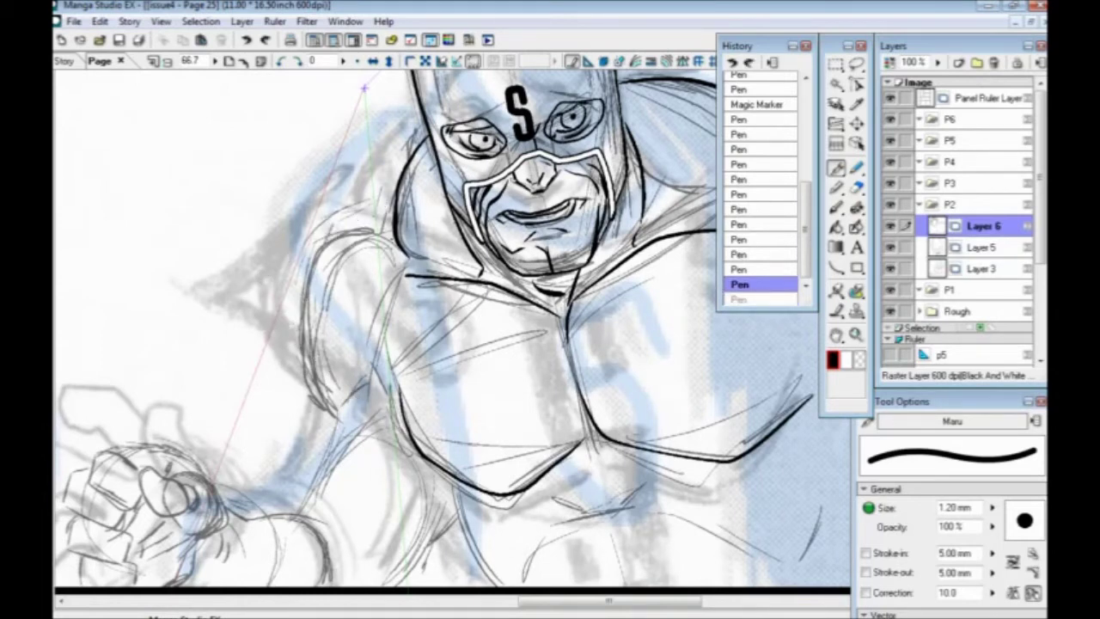
mouse_move(393, 232)
left_mouse_down()
mouse_move(347, 253)
mouse_move(316, 397)
mouse_move(356, 428)
mouse_move(397, 394)
left_mouse_up()
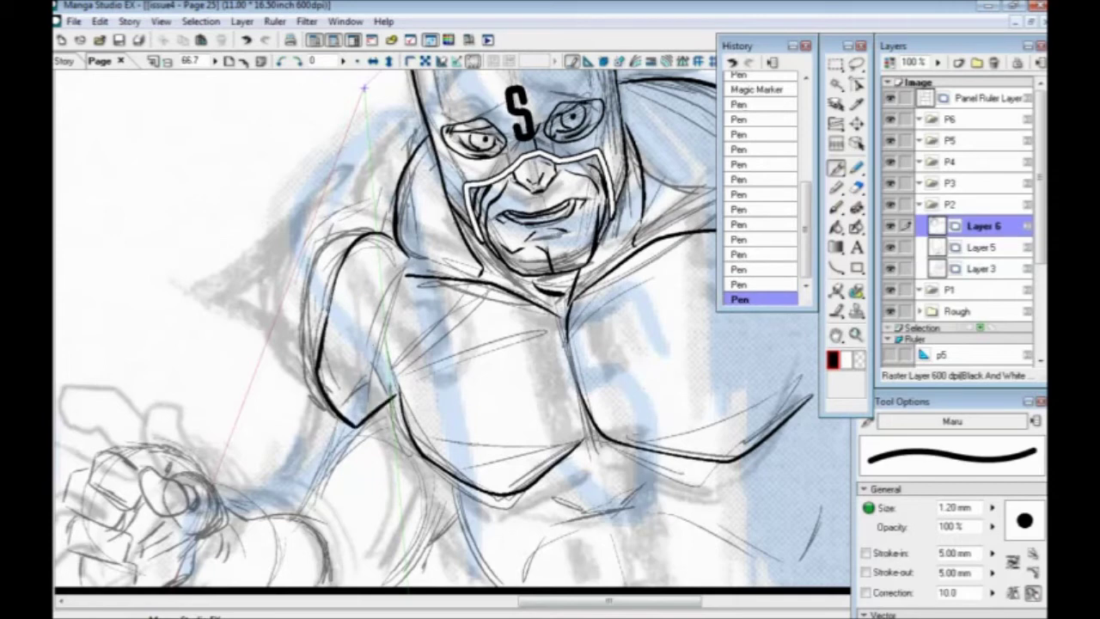
mouse_move(392, 217)
left_mouse_down()
mouse_move(360, 225)
mouse_move(317, 280)
mouse_move(297, 368)
mouse_move(337, 424)
mouse_move(404, 228)
mouse_move(368, 310)
left_mouse_up()
key("ctrl+z")
Step: Outline the near upper arm below the shoulder and the side of the torso down to the panel border
mouse_move(464, 381)
left_mouse_down()
mouse_move(495, 332)
mouse_move(503, 251)
left_mouse_up()
left_click_drag(517, 298, 503, 311)
left_click_drag(519, 357, 394, 402)
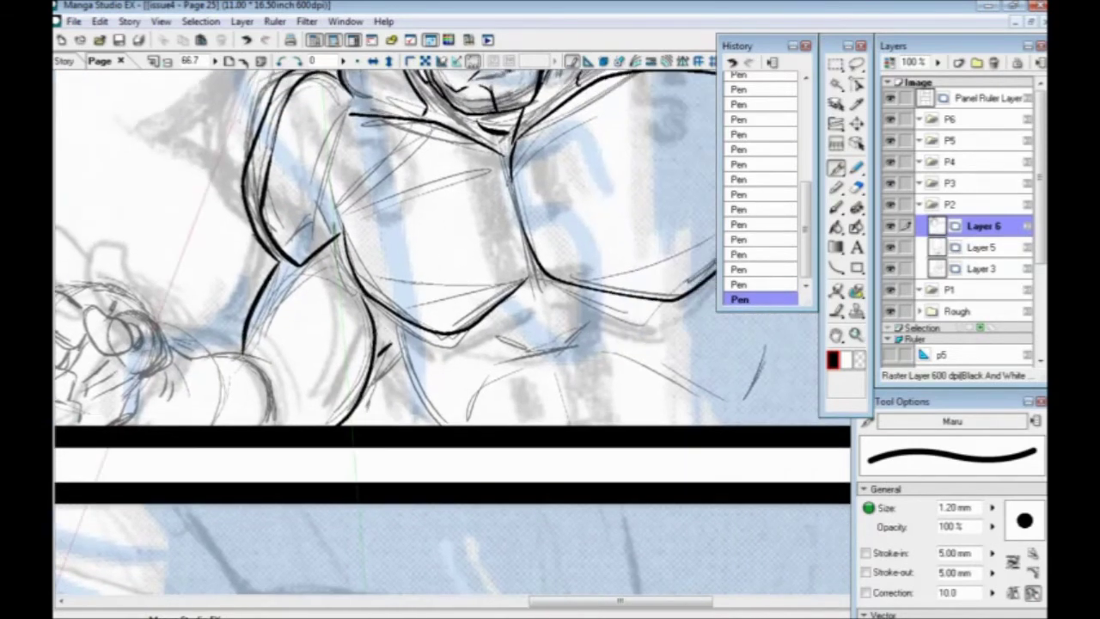
mouse_move(394, 315)
left_mouse_down()
mouse_move(412, 383)
mouse_move(441, 424)
left_mouse_up()
left_click_drag(403, 351, 356, 425)
mouse_move(253, 420)
left_mouse_down()
mouse_move(267, 420)
mouse_move(256, 486)
left_mouse_up()
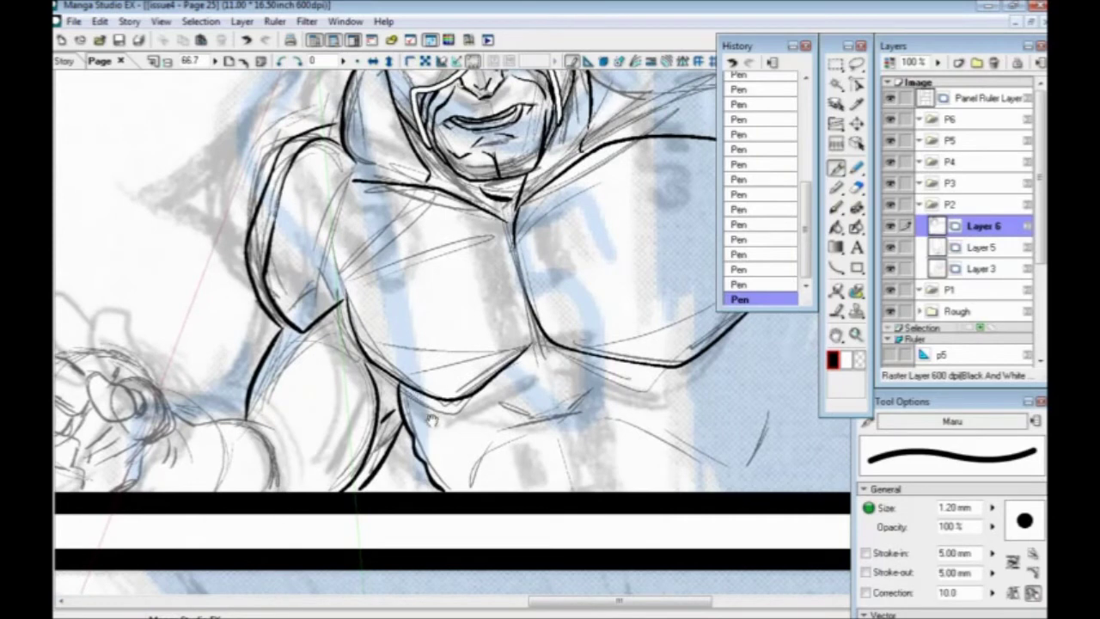
Step: Draw the rib arch and abdomen contours beneath the chest muscles on Layer 6
left_click_drag(374, 331, 297, 314)
mouse_move(509, 376)
left_mouse_down()
mouse_move(493, 396)
mouse_move(463, 401)
mouse_move(419, 383)
mouse_move(395, 471)
left_mouse_up()
mouse_move(487, 407)
left_mouse_down()
mouse_move(277, 399)
mouse_move(436, 448)
left_mouse_up()
left_click_drag(286, 397, 483, 299)
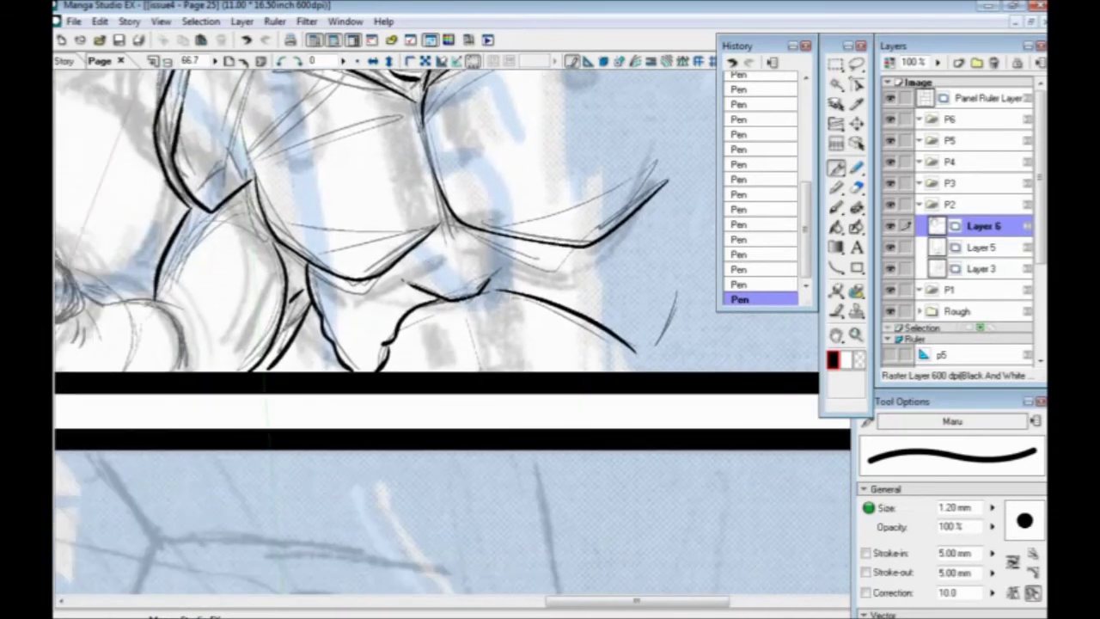
Step: Toggle Layer 3's visibility off and on to check its sketch lines, and make Layer 3 the active layer
left_click_drag(324, 279, 339, 367)
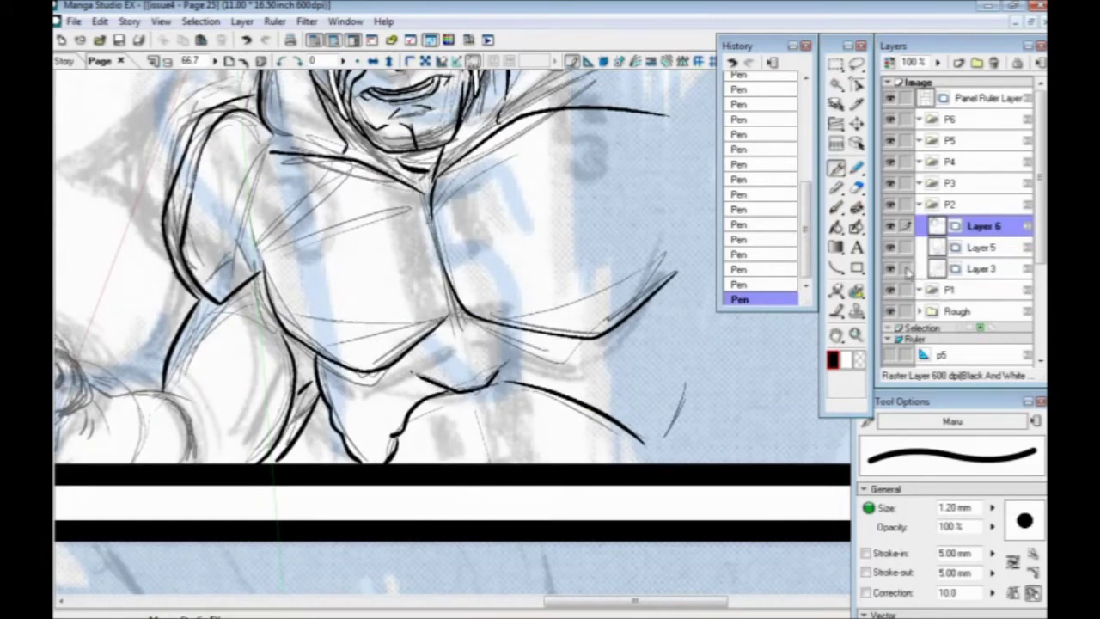
left_click(894, 268)
left_click(894, 268)
left_click(959, 273)
left_click_drag(286, 366, 326, 310)
mouse_move(448, 261)
left_mouse_down()
mouse_move(385, 314)
mouse_move(384, 435)
left_mouse_up()
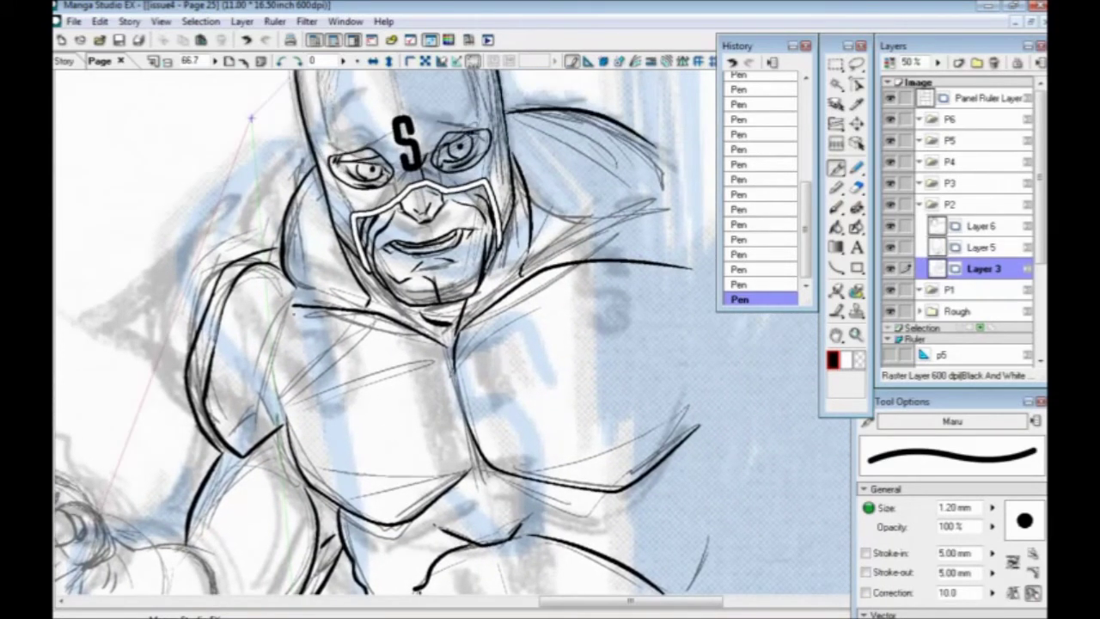
key("ctrl+minus")
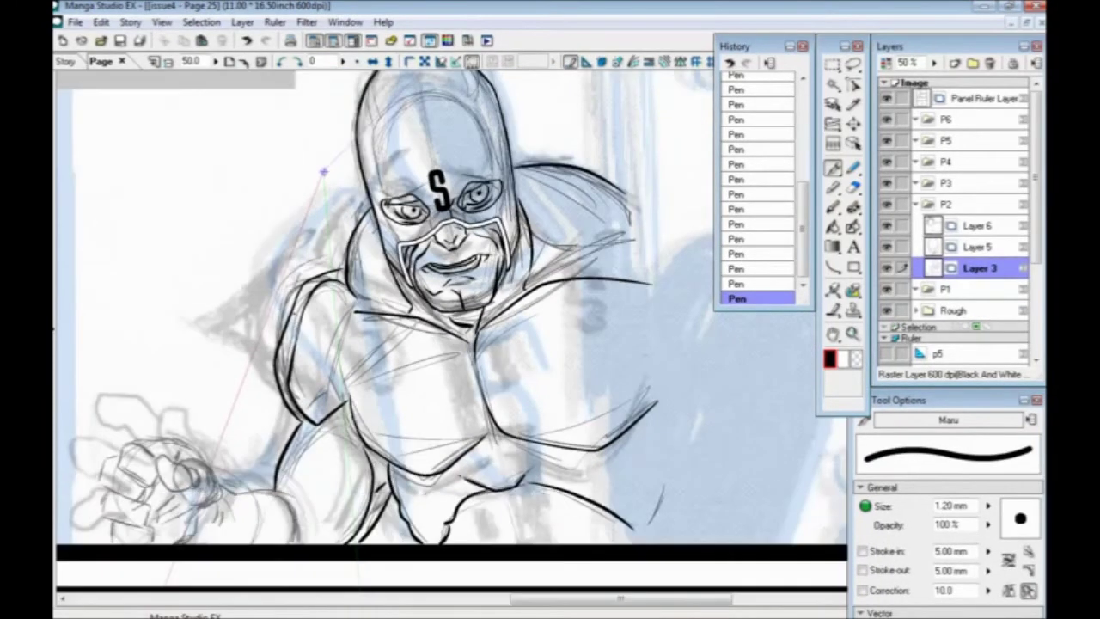
left_click_drag(359, 349, 388, 329)
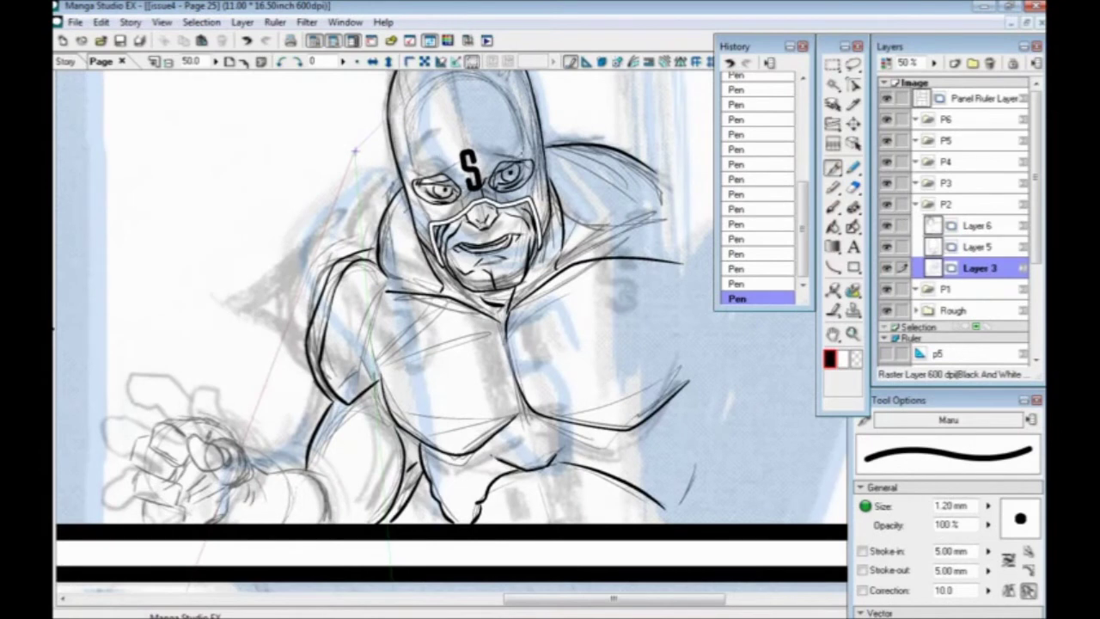
Step: Sketch curved cross-contour lines across the chest and abdomen on Layer 3 to guide the torso's form
left_click_drag(638, 266, 393, 301)
mouse_move(632, 307)
left_mouse_down()
mouse_move(398, 344)
mouse_move(416, 396)
left_mouse_up()
mouse_move(665, 333)
left_mouse_down()
mouse_move(502, 456)
mouse_move(419, 405)
left_mouse_up()
mouse_move(672, 409)
left_mouse_down()
mouse_move(632, 459)
mouse_move(436, 455)
left_mouse_up()
mouse_move(686, 418)
left_mouse_down()
mouse_move(666, 454)
mouse_move(454, 474)
left_mouse_up()
mouse_move(689, 432)
left_mouse_down()
mouse_move(684, 459)
mouse_move(478, 502)
left_mouse_up()
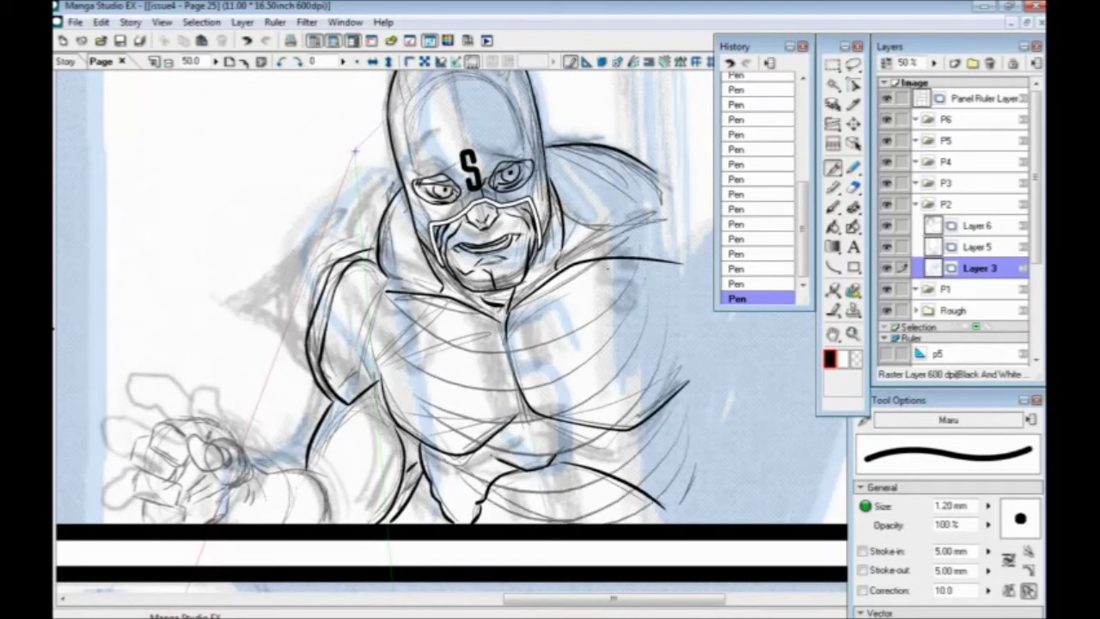
Step: Sketch further contour strokes along the ribs on both sides of the abdomen on Layer 3
scroll(451, 336, "down", 3)
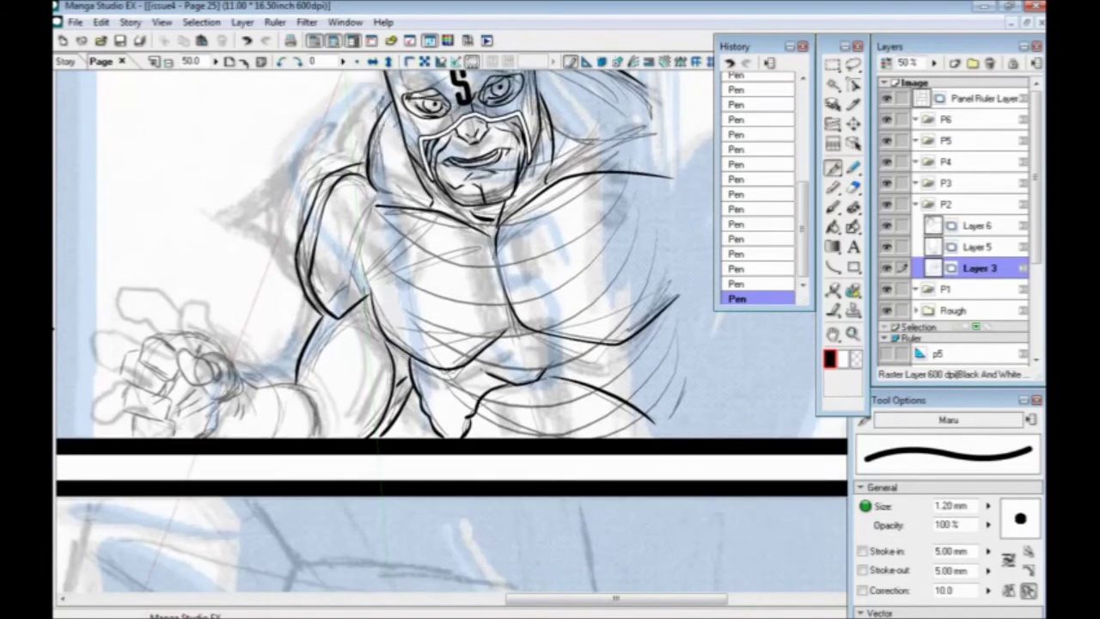
left_click_drag(460, 389, 436, 369)
mouse_move(478, 407)
left_mouse_down()
mouse_move(417, 362)
mouse_move(446, 433)
mouse_move(433, 428)
left_mouse_up()
mouse_move(603, 388)
left_mouse_down()
mouse_move(653, 328)
mouse_move(674, 338)
left_mouse_up()
left_click_drag(641, 407, 678, 361)
left_click_drag(579, 377, 611, 346)
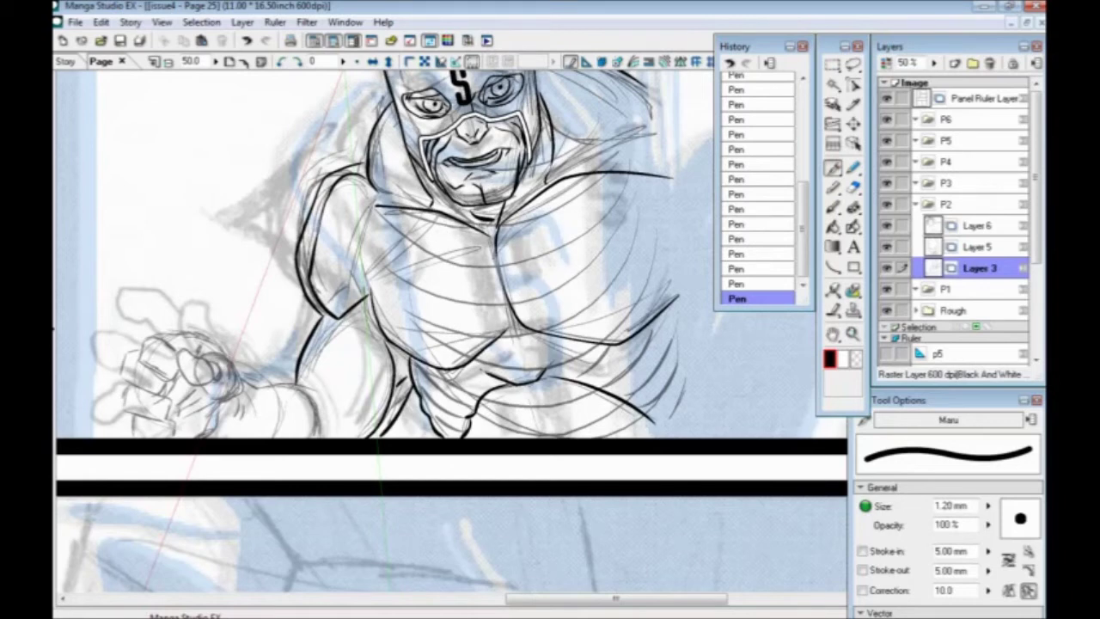
Step: Sketch vertical contour lines down both chest muscles and crossing guide curves over the ribs on each side
mouse_move(425, 220)
left_mouse_down()
mouse_move(416, 297)
mouse_move(439, 363)
left_mouse_up()
mouse_move(575, 175)
left_mouse_down()
mouse_move(629, 294)
mouse_move(633, 335)
left_mouse_up()
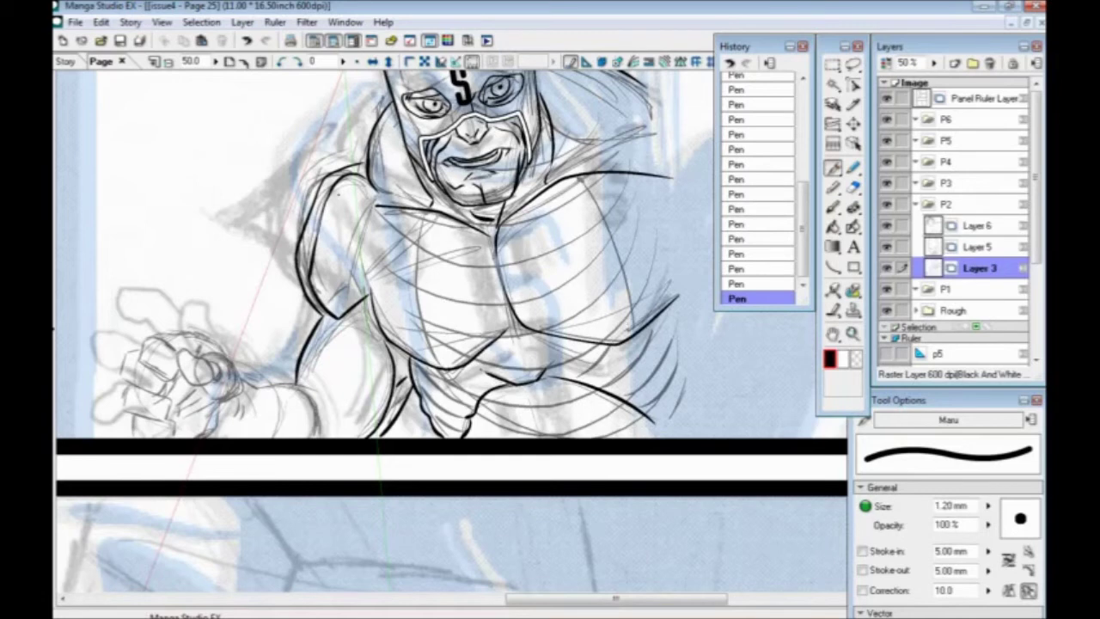
mouse_move(416, 342)
left_mouse_down()
mouse_move(438, 357)
mouse_move(435, 346)
left_mouse_up()
mouse_move(431, 362)
left_mouse_down()
mouse_move(423, 407)
mouse_move(439, 431)
mouse_move(422, 388)
left_mouse_up()
mouse_move(634, 350)
left_mouse_down()
mouse_move(655, 340)
mouse_move(683, 427)
left_mouse_up()
mouse_move(427, 375)
left_mouse_down()
mouse_move(444, 382)
mouse_move(441, 411)
left_mouse_up()
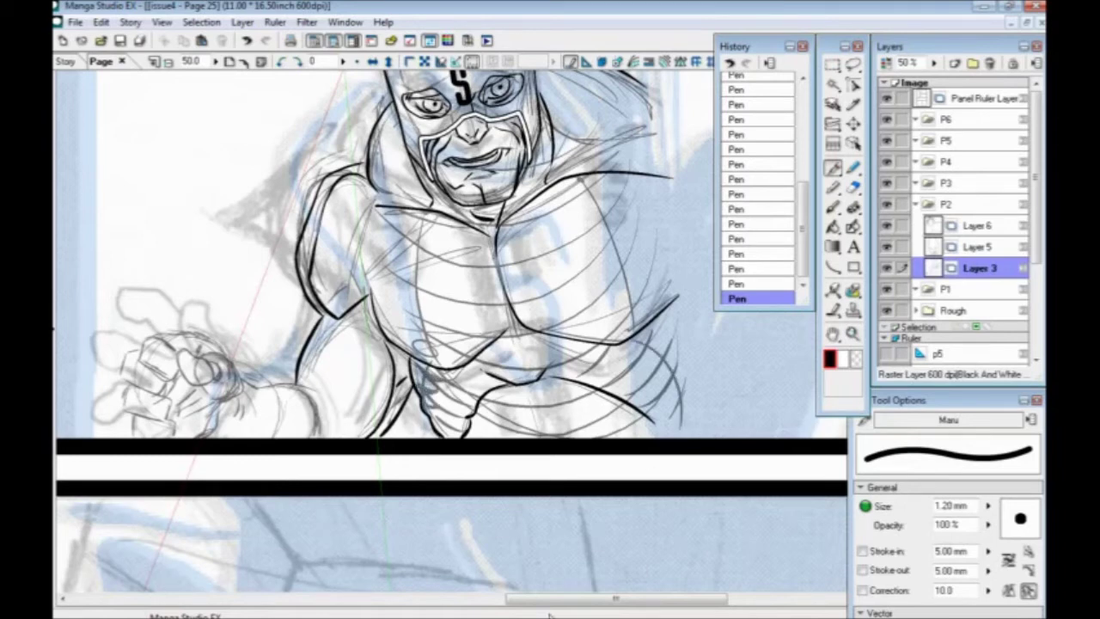
Step: Make Layer 6 active, hide Layer 3, and draw the serrated rib muscle lines beneath the near chest muscle
left_click(970, 230)
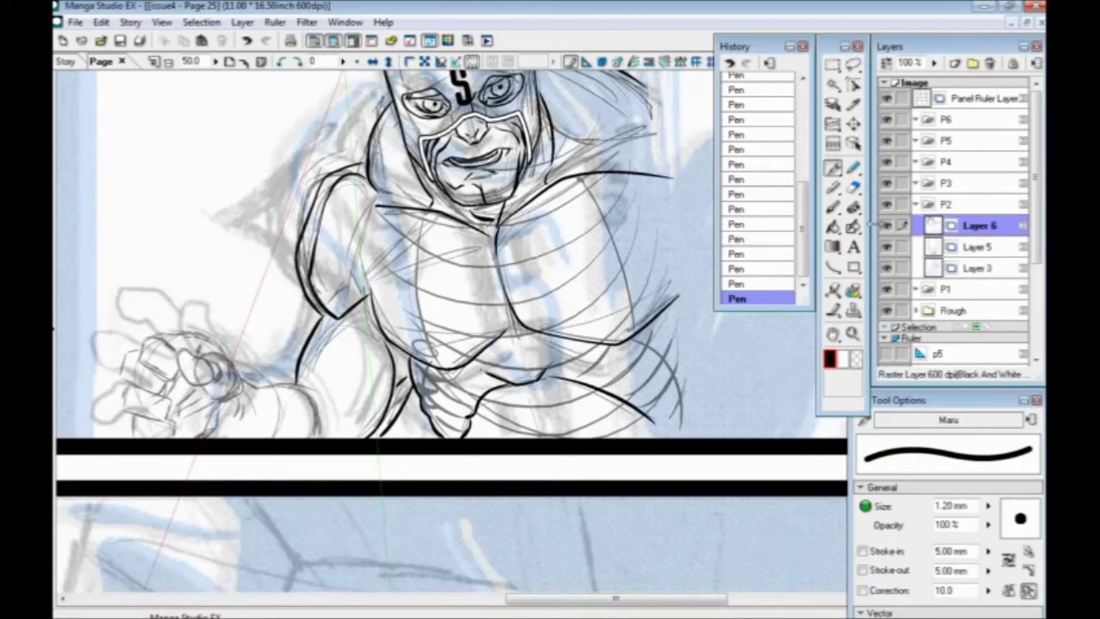
key("ctrl+plus")
left_click_drag(341, 392, 289, 358)
mouse_move(356, 345)
left_mouse_down()
mouse_move(366, 363)
mouse_move(414, 376)
mouse_move(383, 393)
mouse_move(400, 405)
left_mouse_up()
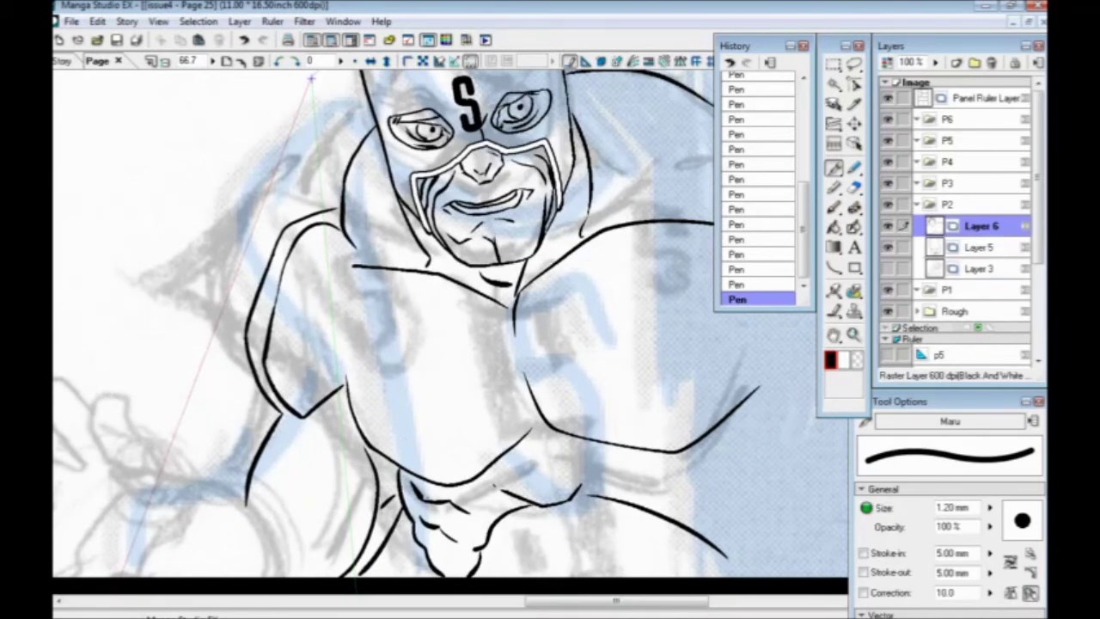
mouse_move(304, 401)
left_mouse_down()
mouse_move(349, 411)
mouse_move(335, 419)
left_mouse_up()
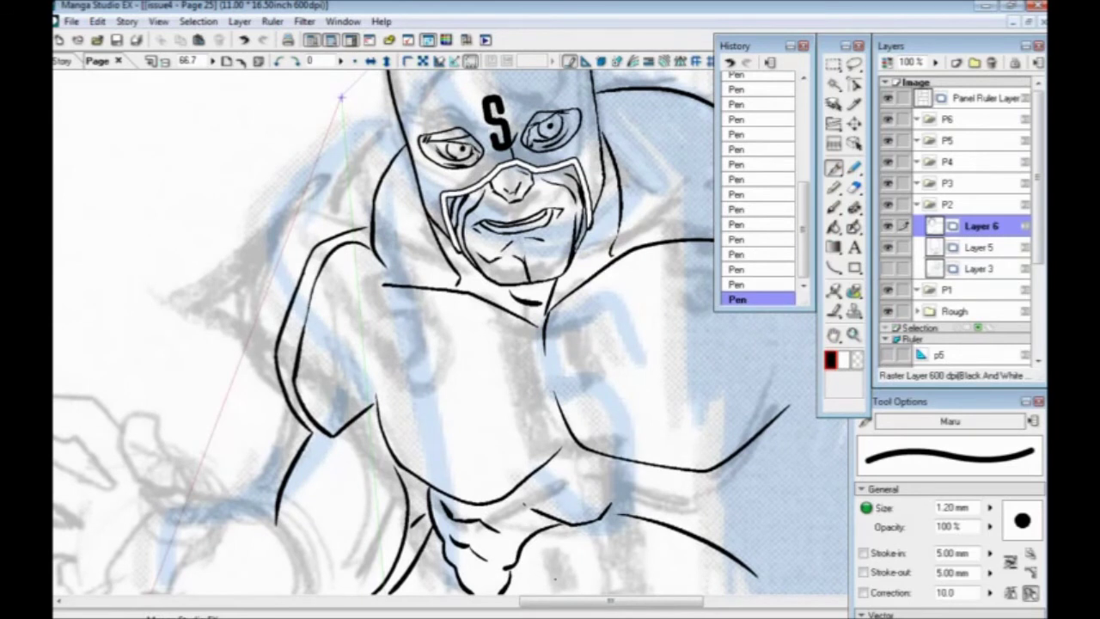
Step: Show Layer 3 again, undo the trial armpit stroke, and draw the collarbone lines and the armpit crease on Layer 6
mouse_move(378, 397)
left_mouse_down()
mouse_move(379, 337)
mouse_move(415, 325)
left_mouse_up()
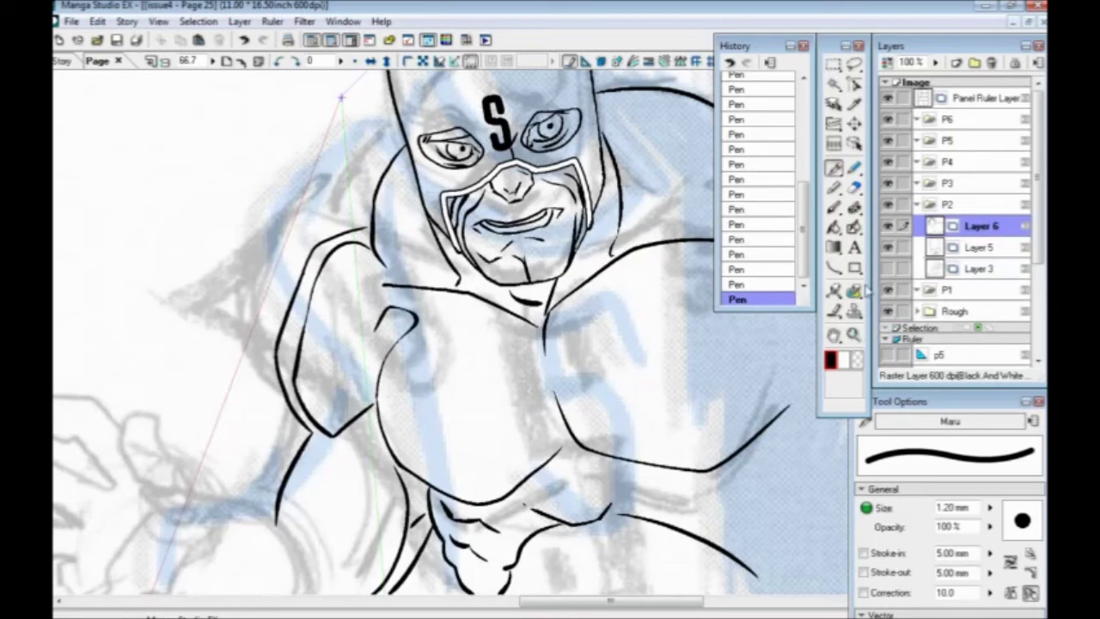
left_click(888, 269)
key("ctrl+z")
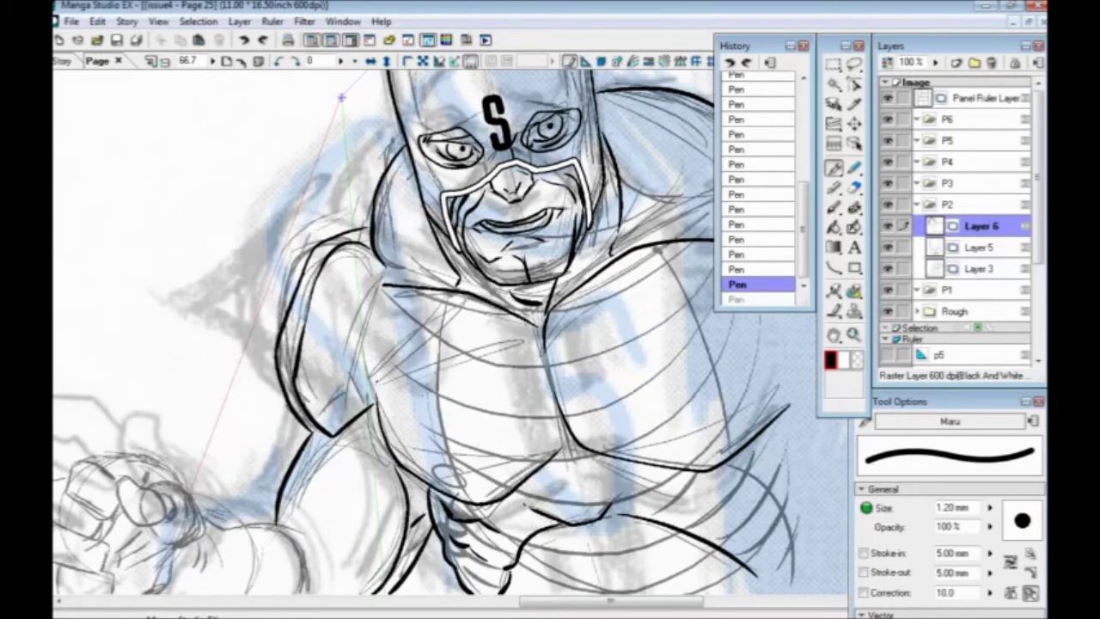
mouse_move(383, 286)
left_mouse_down()
mouse_move(357, 263)
mouse_move(371, 302)
mouse_move(443, 306)
mouse_move(507, 332)
left_mouse_up()
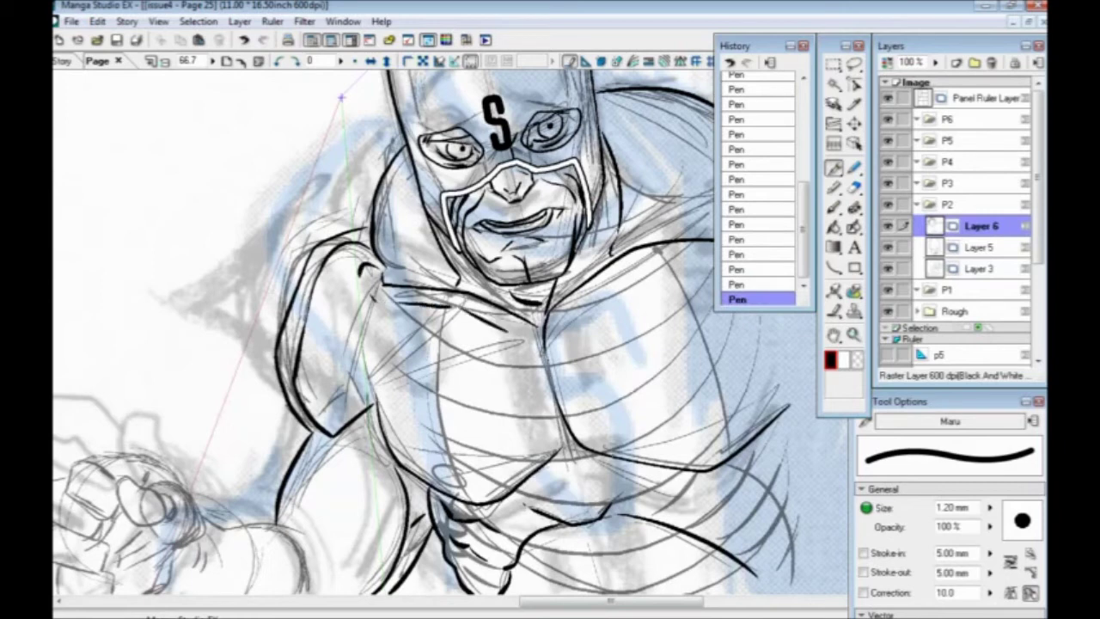
left_click_drag(378, 398, 434, 344)
Step: Outline the thumb and wrist-side edge of the clenched fist over the rough sketch on Layer 6
left_click_drag(253, 343, 452, 220)
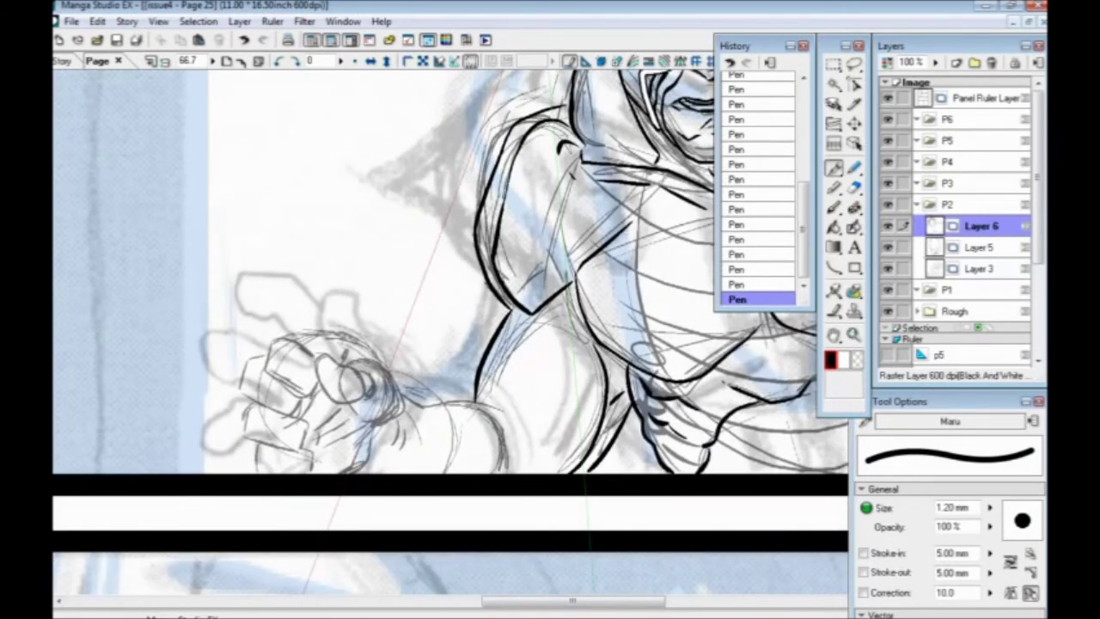
mouse_move(359, 382)
left_mouse_down()
mouse_move(320, 355)
mouse_move(320, 385)
mouse_move(348, 402)
mouse_move(366, 388)
mouse_move(367, 362)
mouse_move(394, 385)
mouse_move(378, 419)
mouse_move(347, 426)
mouse_move(349, 472)
left_mouse_up()
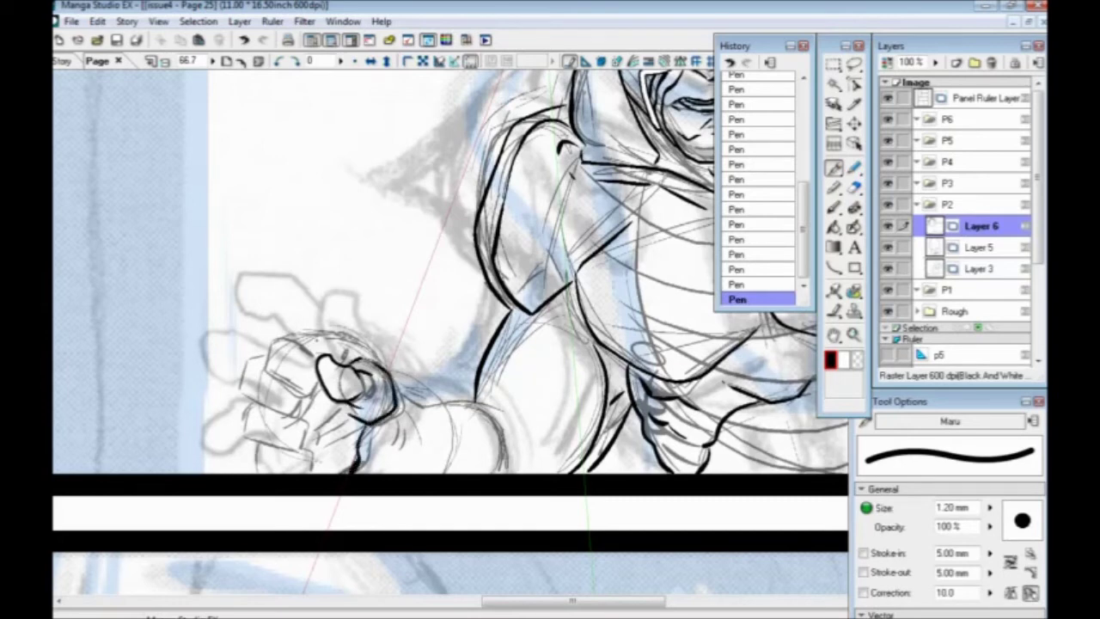
mouse_move(377, 365)
left_mouse_down()
mouse_move(301, 332)
mouse_move(269, 344)
mouse_move(271, 380)
mouse_move(316, 393)
mouse_move(320, 383)
left_mouse_up()
Step: Draw the fist's curled fingers and knuckles down to the panel border, undoing the stray stroke
mouse_move(287, 346)
left_mouse_down()
mouse_move(316, 364)
mouse_move(246, 377)
mouse_move(246, 402)
mouse_move(306, 414)
mouse_move(311, 397)
left_mouse_up()
mouse_move(266, 365)
left_mouse_down()
mouse_move(251, 428)
mouse_move(273, 442)
mouse_move(312, 430)
mouse_move(302, 409)
left_mouse_up()
mouse_move(263, 441)
left_mouse_down()
mouse_move(251, 462)
mouse_move(282, 472)
mouse_move(306, 452)
mouse_move(276, 442)
mouse_move(331, 408)
mouse_move(349, 437)
mouse_move(307, 474)
left_mouse_up()
key("ctrl+z")
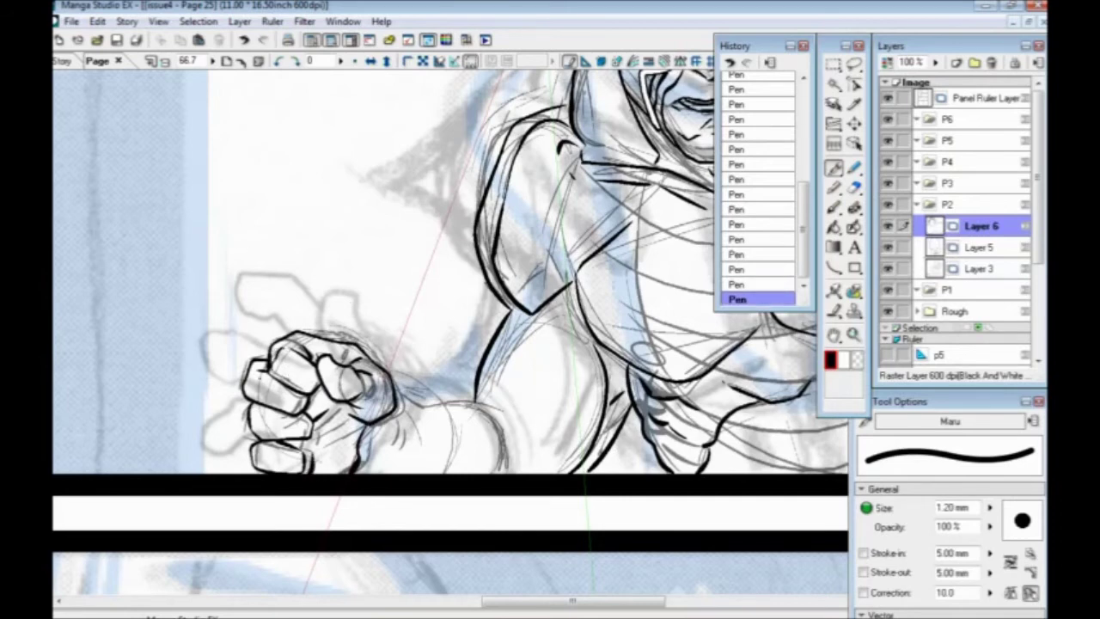
left_click_drag(254, 376, 266, 465)
key("ctrl+minus")
key("ctrl+minus")
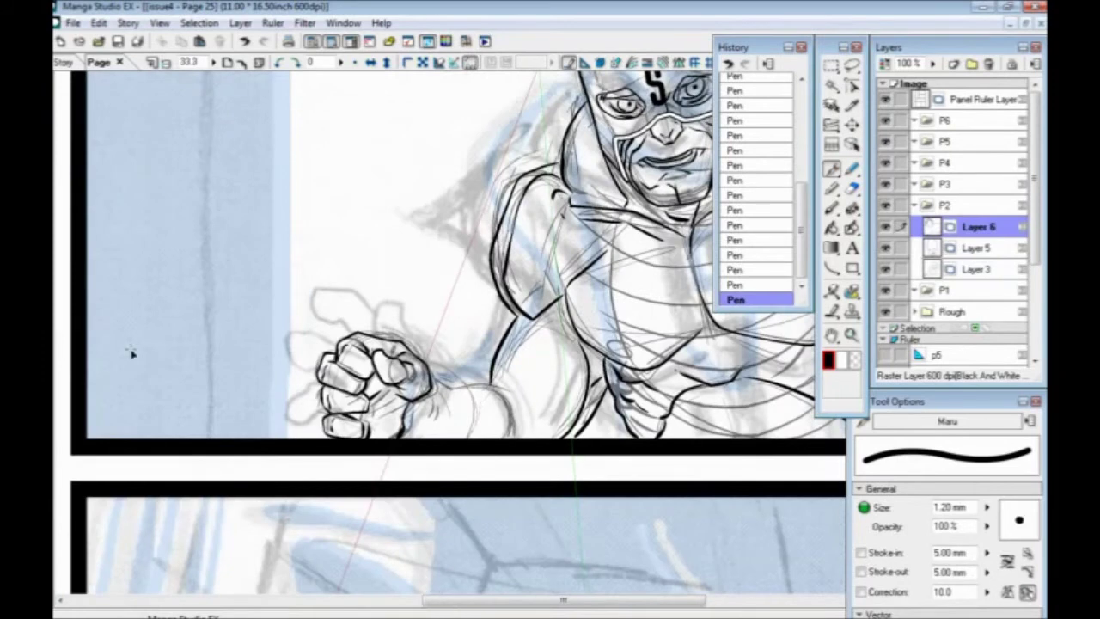
Step: Ink the outline of the forearm beside the clenched fist on Layer 6
scroll(539, 155, "up", 1)
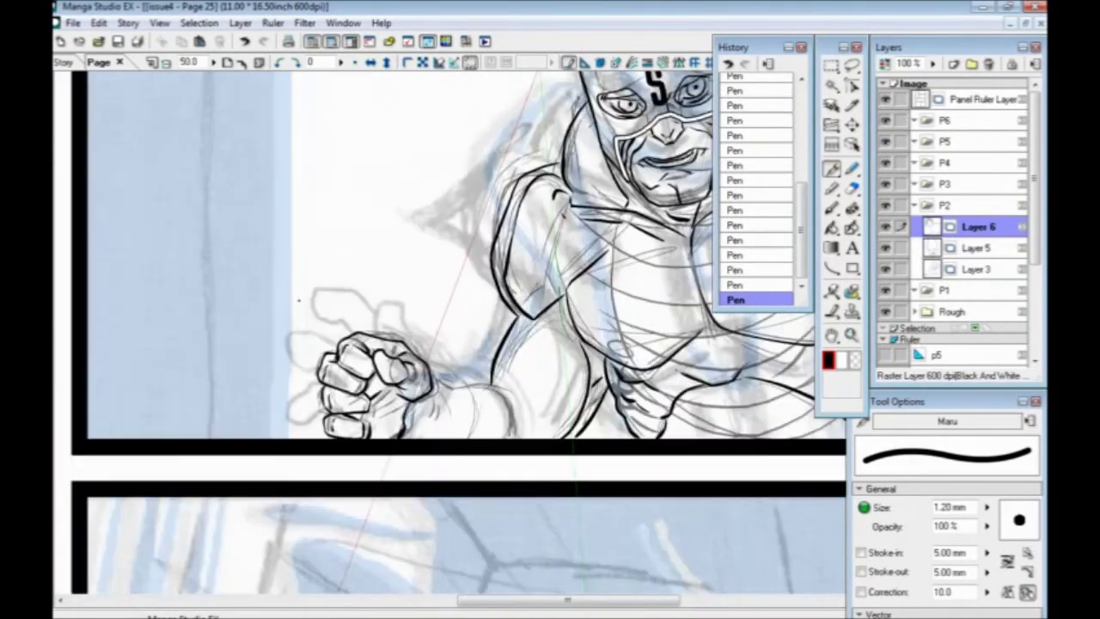
mouse_move(417, 343)
left_mouse_down()
mouse_move(298, 351)
mouse_move(352, 412)
mouse_move(346, 394)
mouse_move(397, 396)
mouse_move(415, 446)
left_mouse_up()
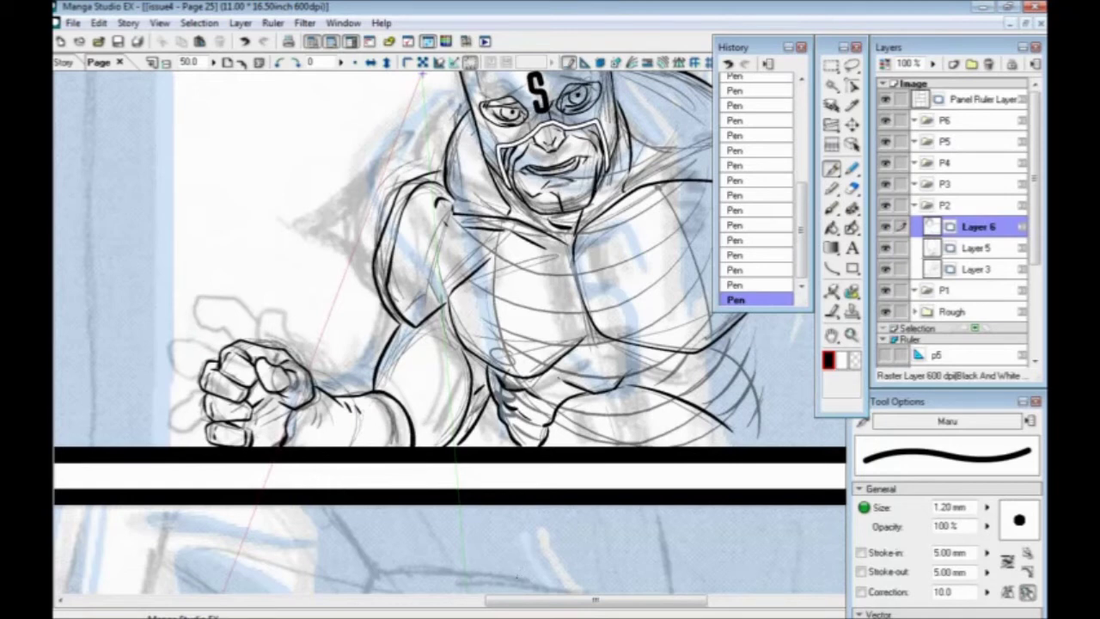
left_click_drag(450, 435, 336, 578)
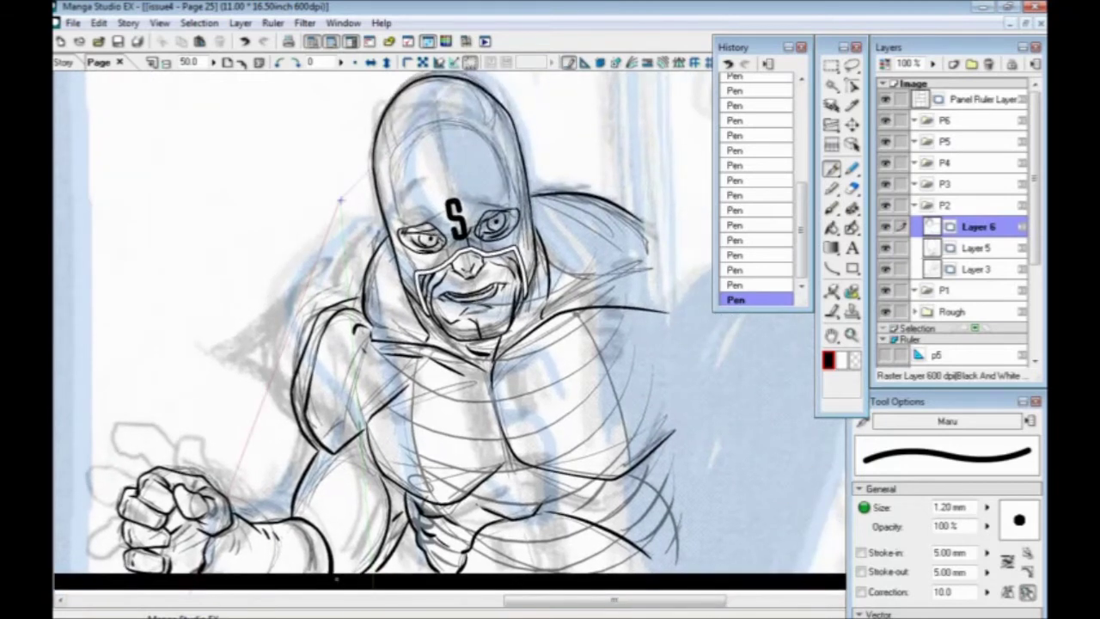
Step: Compare the masked figure with the Layer 6 inks hidden and shown
key("ctrl+minus")
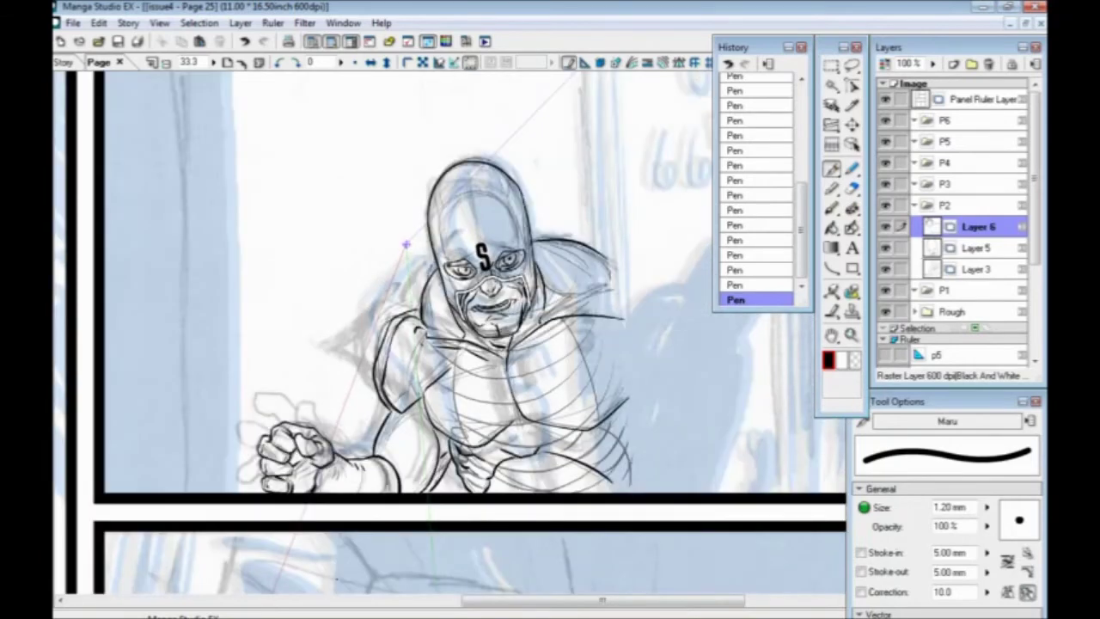
key("ctrl+plus")
key("ctrl+plus")
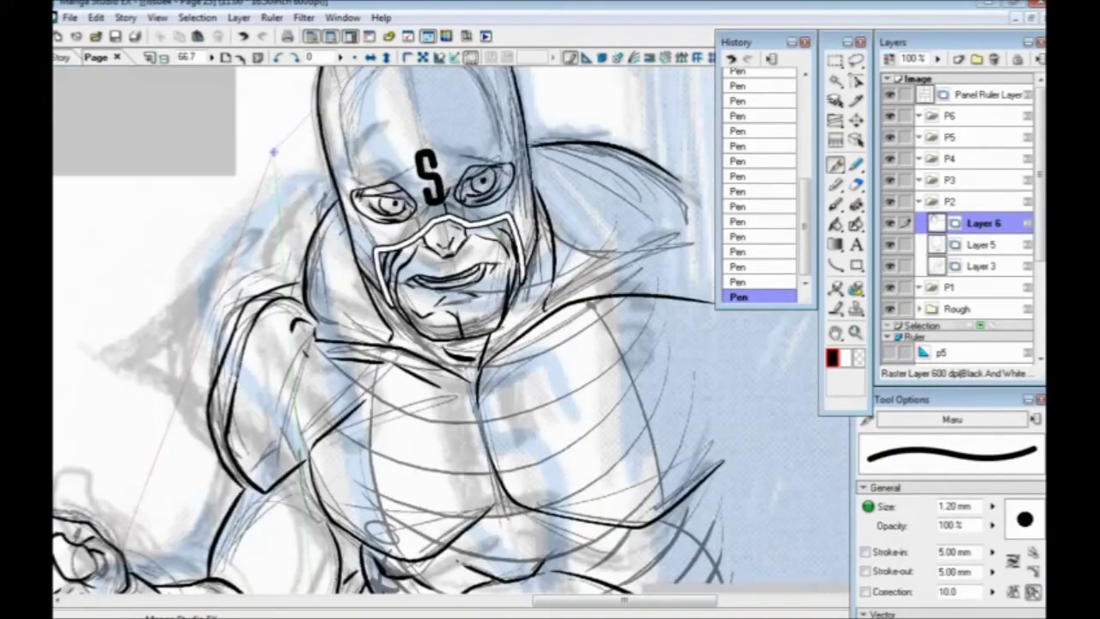
left_click_drag(396, 225, 391, 356)
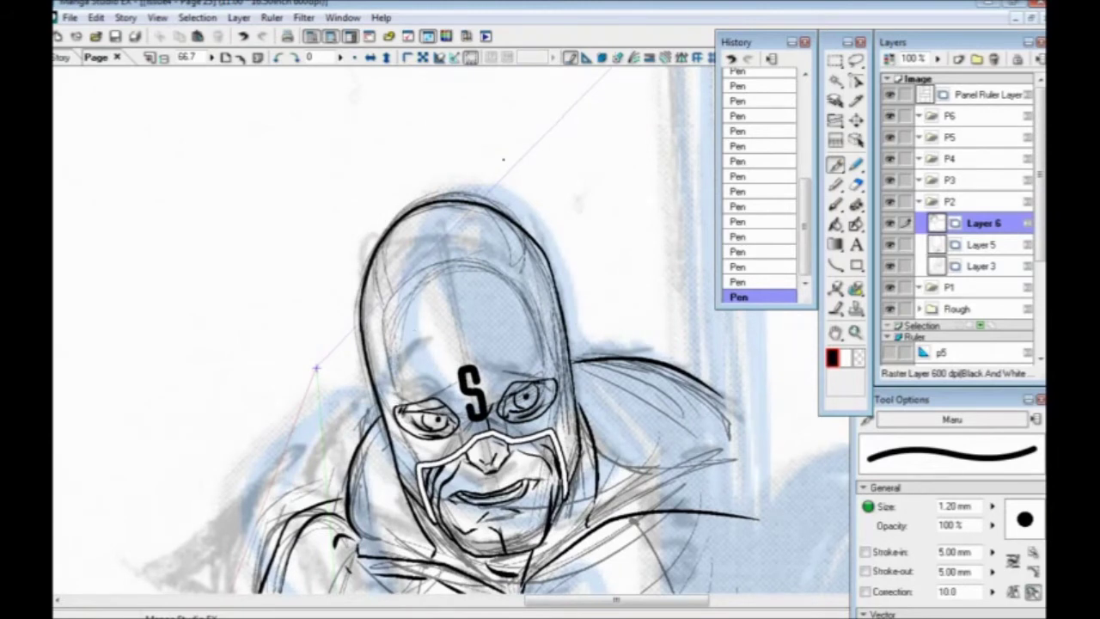
left_click(890, 223)
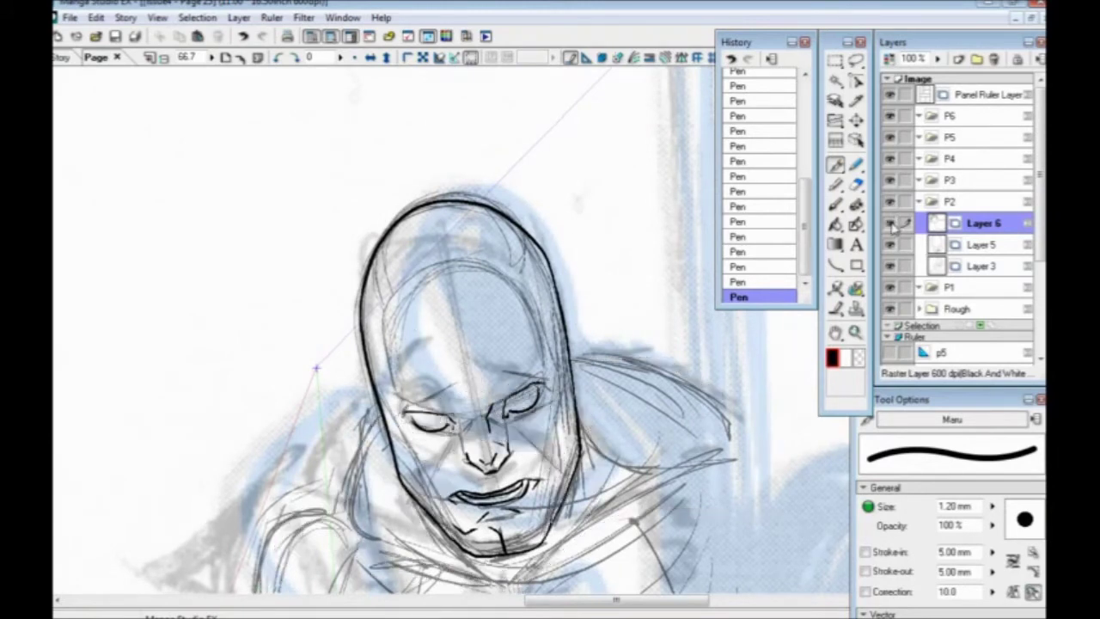
left_click(891, 223)
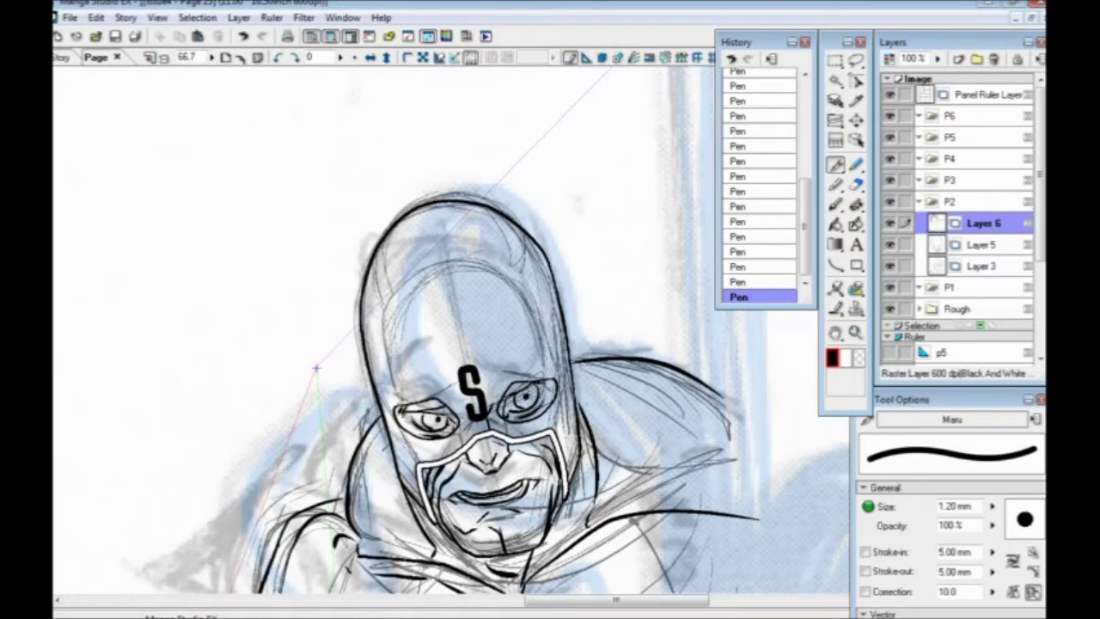
Step: Ink a second contour line along the inside of both sides of the hero's cowl
left_click_drag(378, 332, 373, 276)
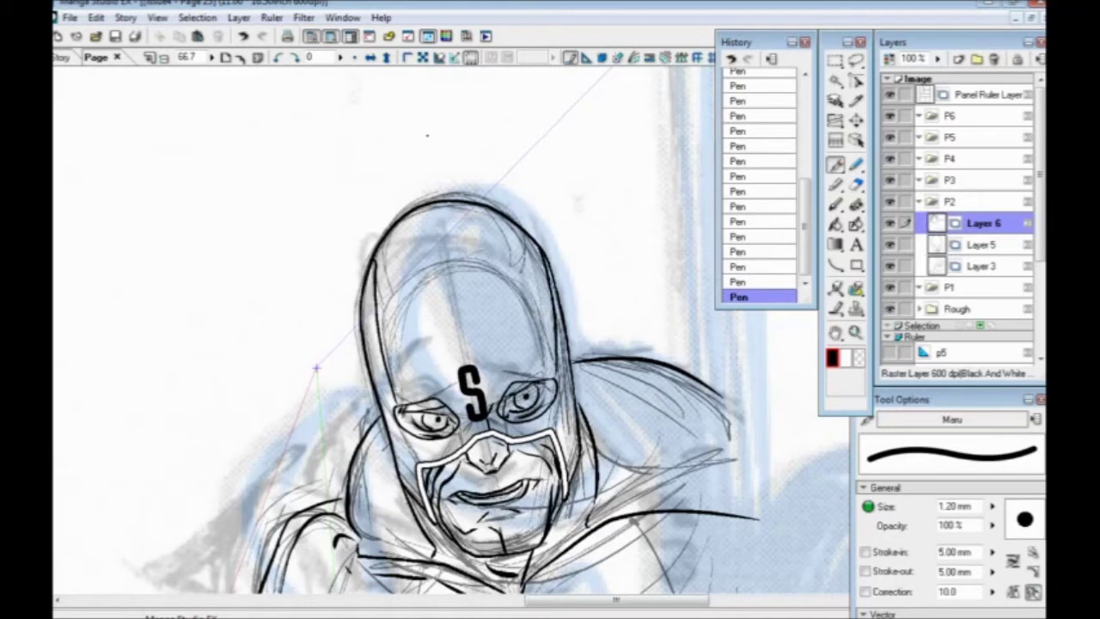
key("ctrl+z")
left_click_drag(550, 314, 537, 262)
key("ctrl+z")
left_click_drag(550, 340, 517, 232)
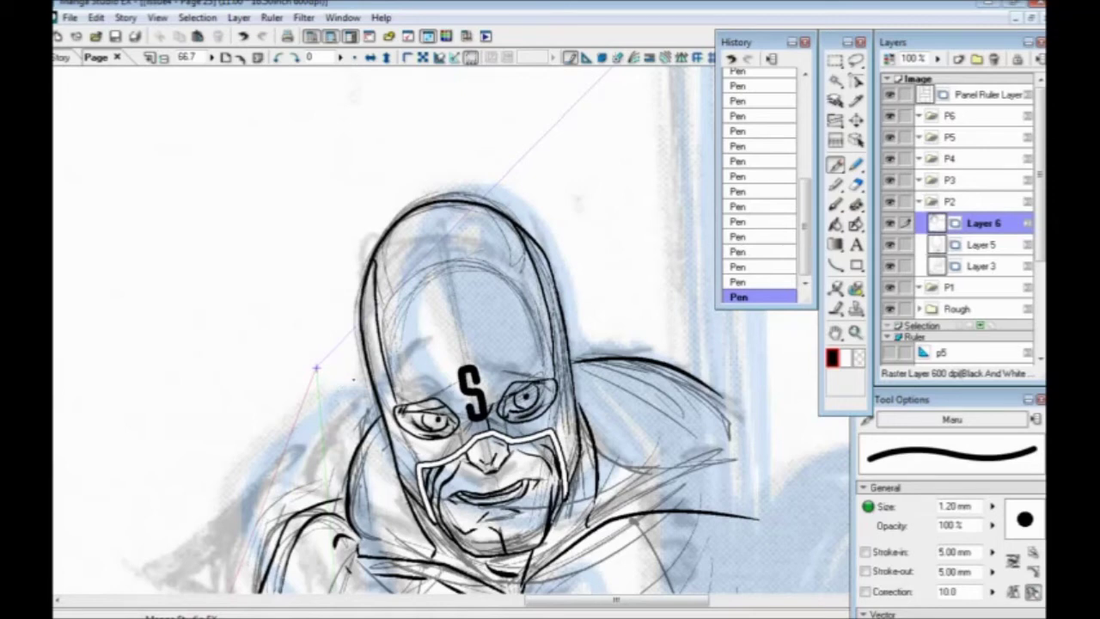
left_click_drag(391, 559, 397, 382)
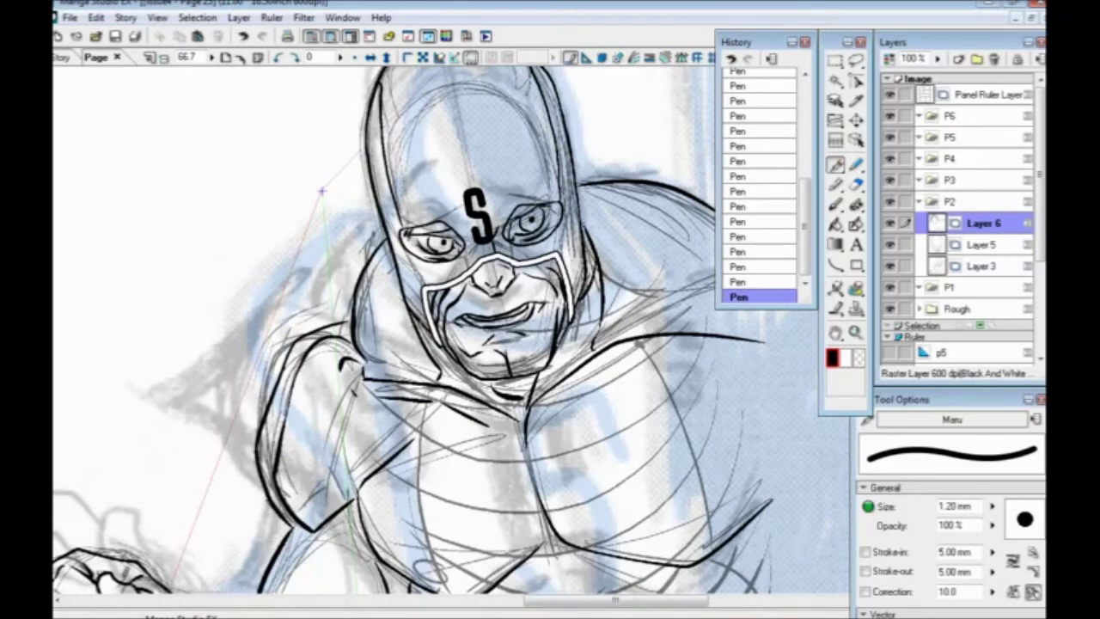
key("ctrl+z")
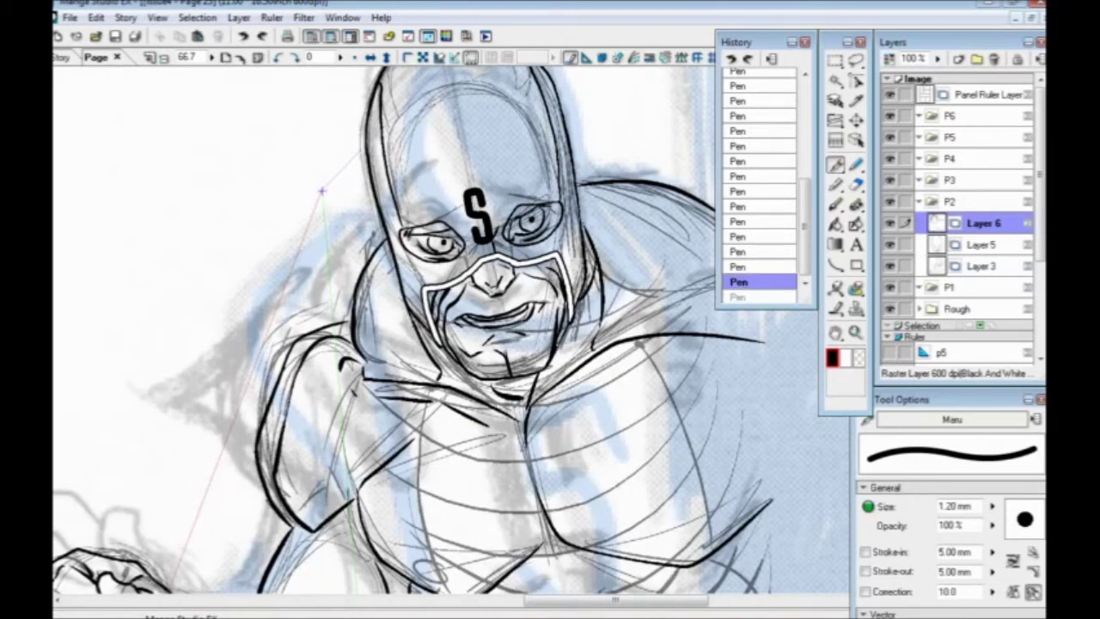
key("ctrl+z")
left_click_drag(413, 317, 438, 342)
key("ctrl+z")
key("ctrl+y")
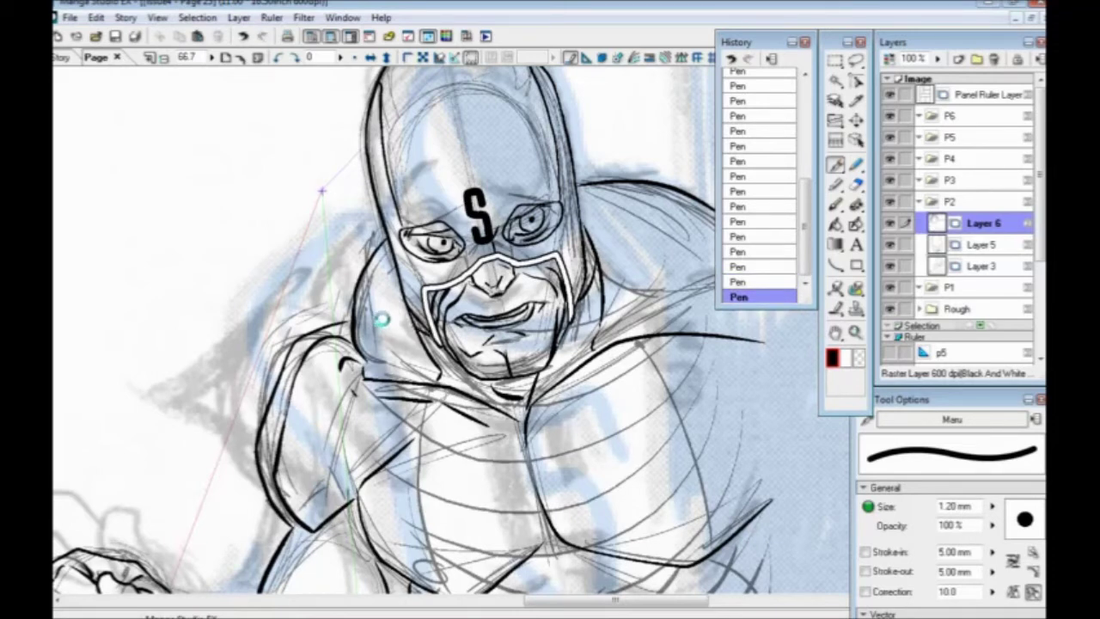
Step: Add a new layer above Layer 6 in the P2 folder and save the page
key("ctrl+s")
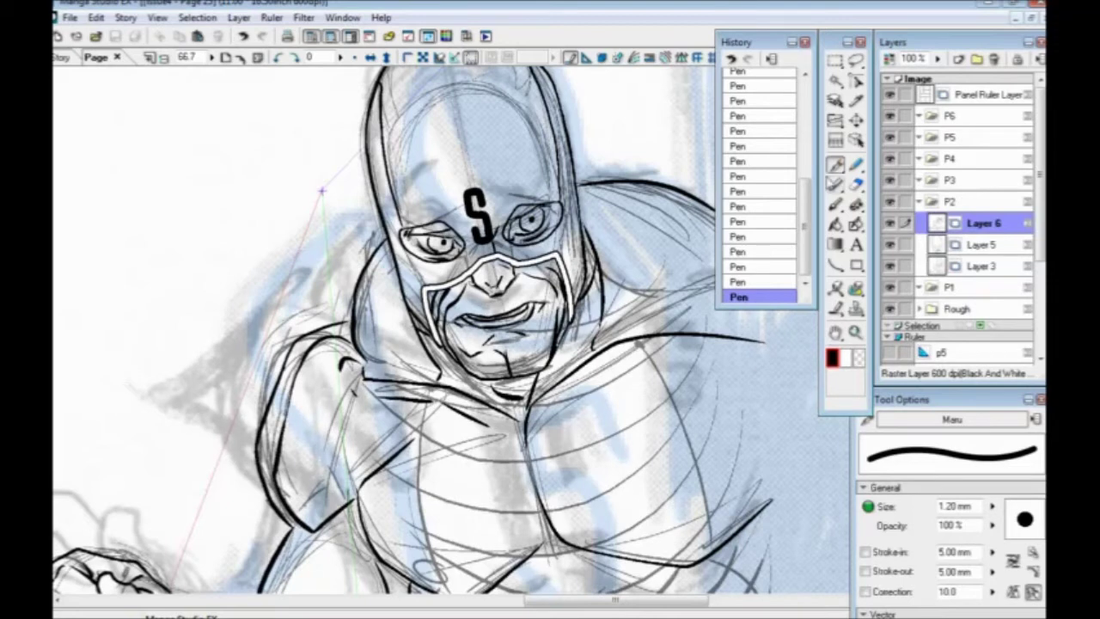
left_click(959, 59)
left_click(607, 417)
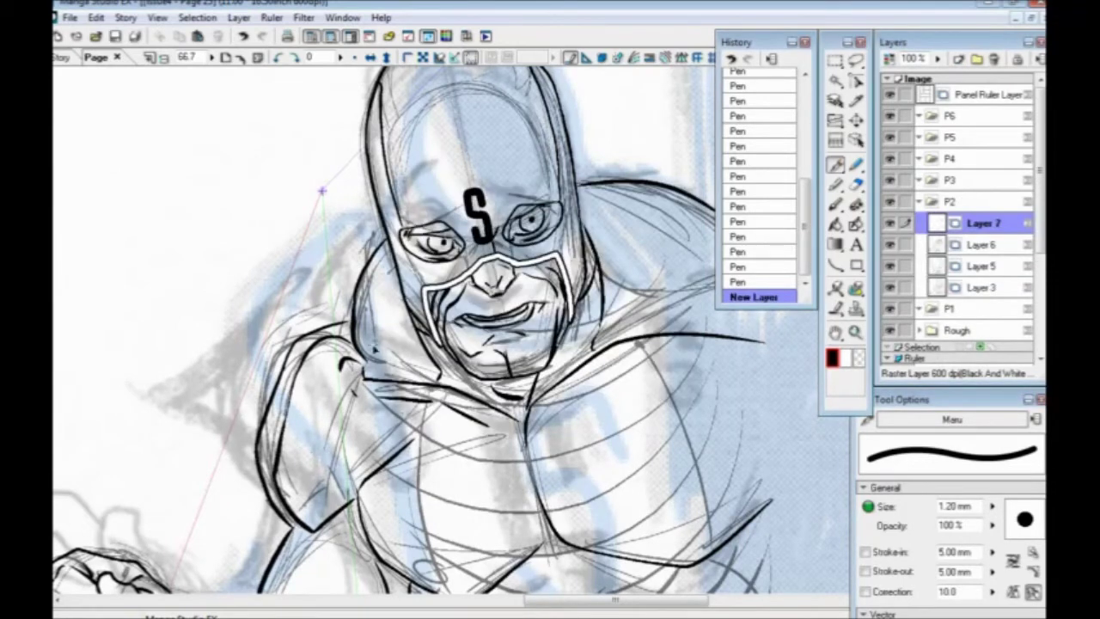
key("ctrl+s")
Step: Add a 600 dpi black-and-white raster layer directly above Layer 3, display it in blue, and hide Layer 3
scroll(409, 482, "down", 3)
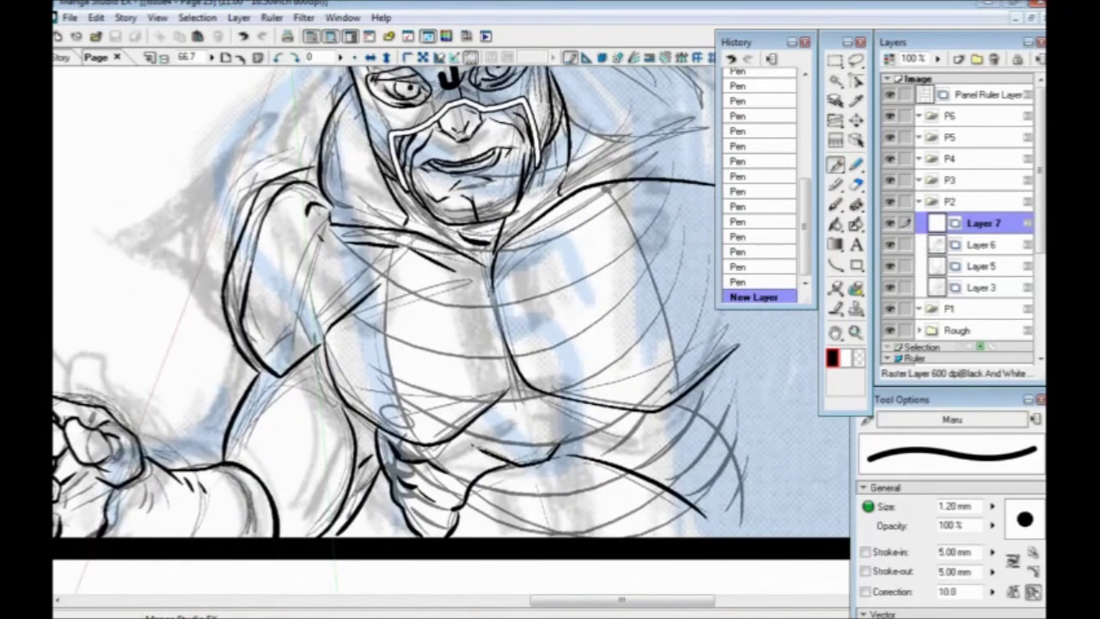
left_click(974, 288)
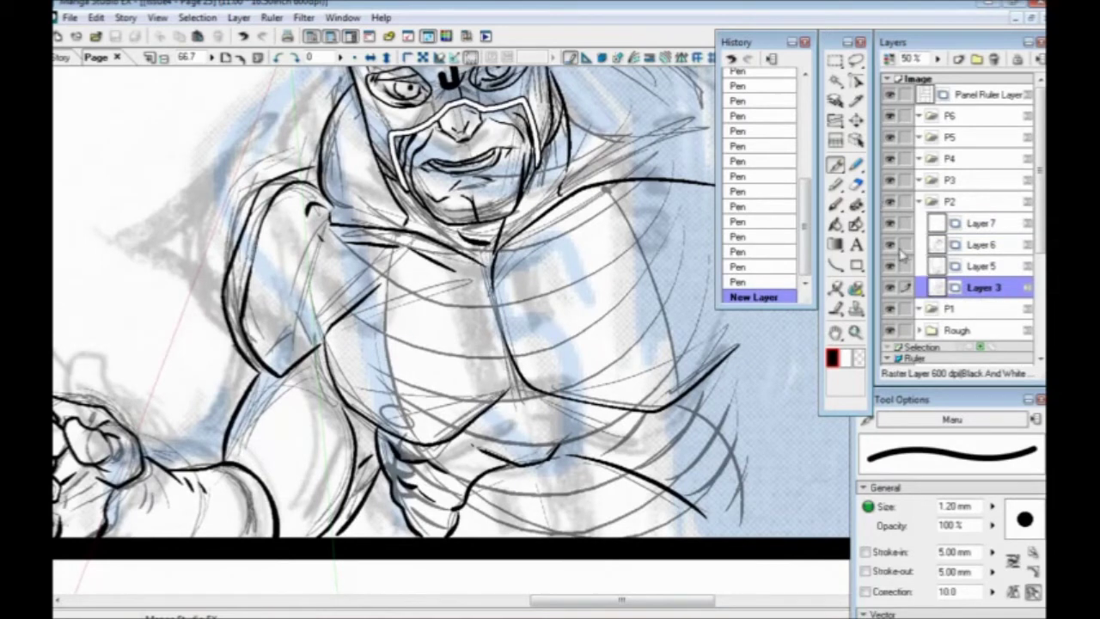
left_click(958, 58)
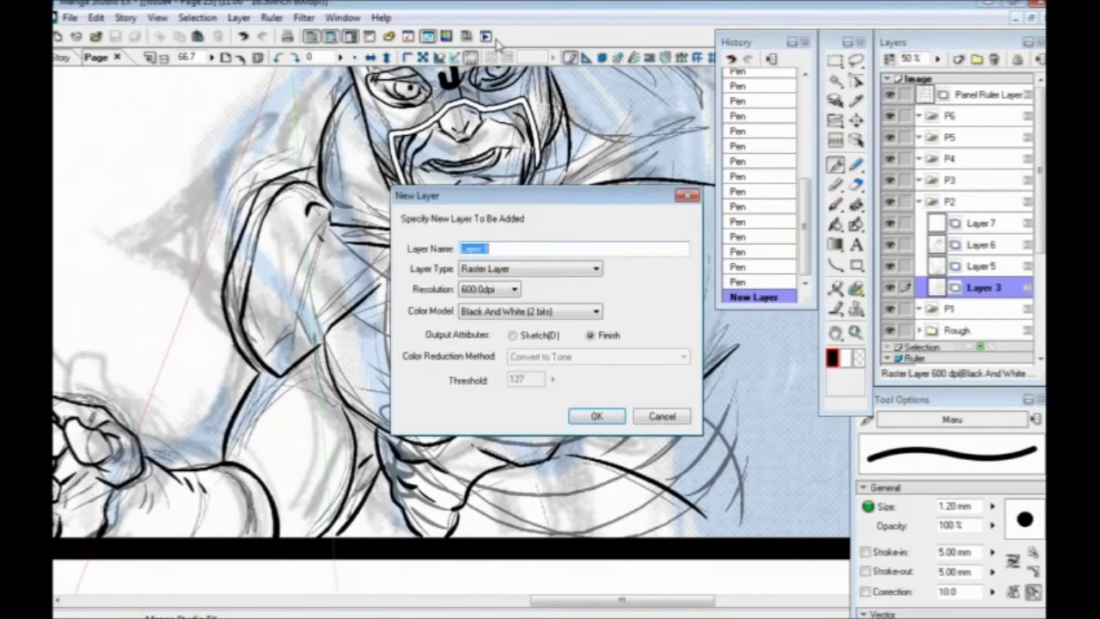
left_click(593, 415)
left_click(890, 309)
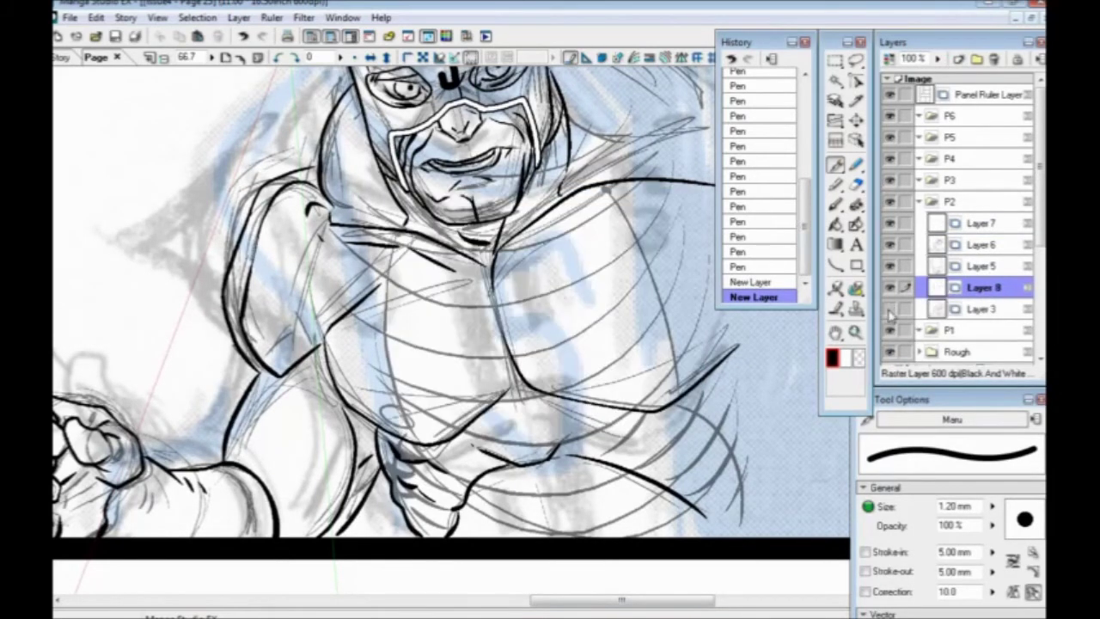
left_click_drag(544, 349, 555, 399)
left_click(890, 58)
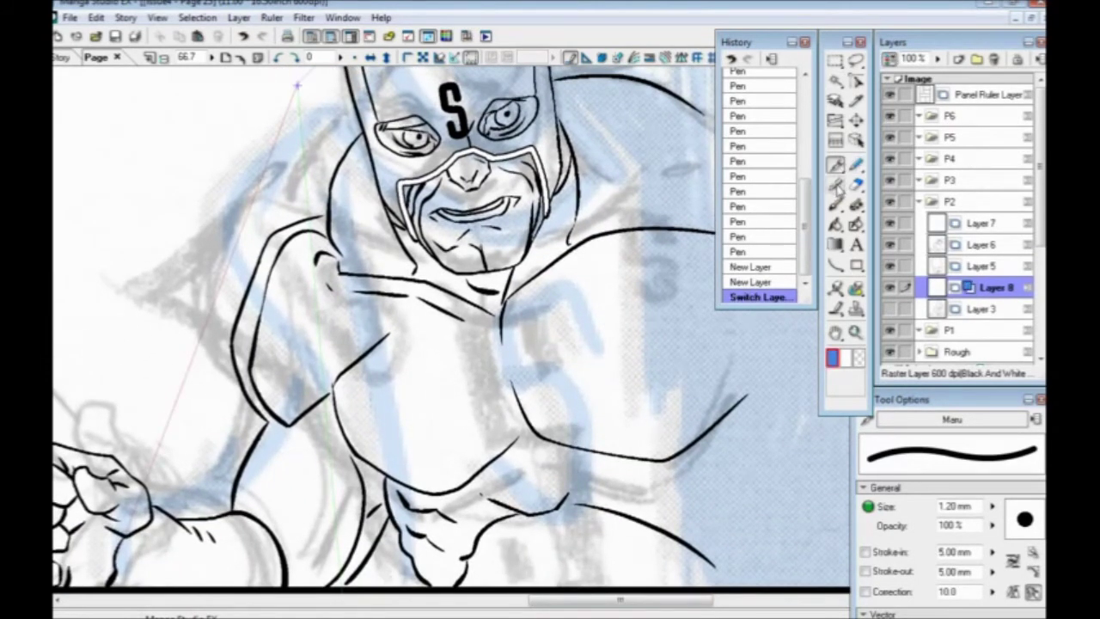
left_click(834, 184)
mouse_move(675, 345)
left_mouse_down()
mouse_move(624, 340)
mouse_move(608, 392)
left_mouse_up()
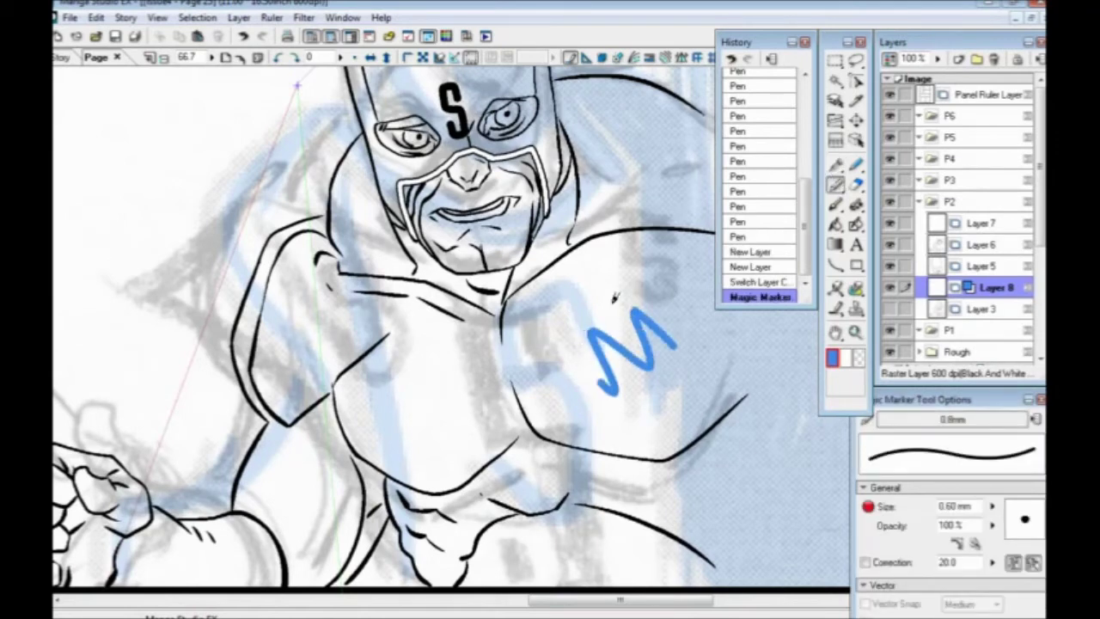
left_click(759, 282)
Step: Switch to the Mechanical Pencil and reduce its size to 0.73 mm, clearing the test scribbles from the chest
left_click(856, 165)
left_click_drag(662, 339, 550, 397)
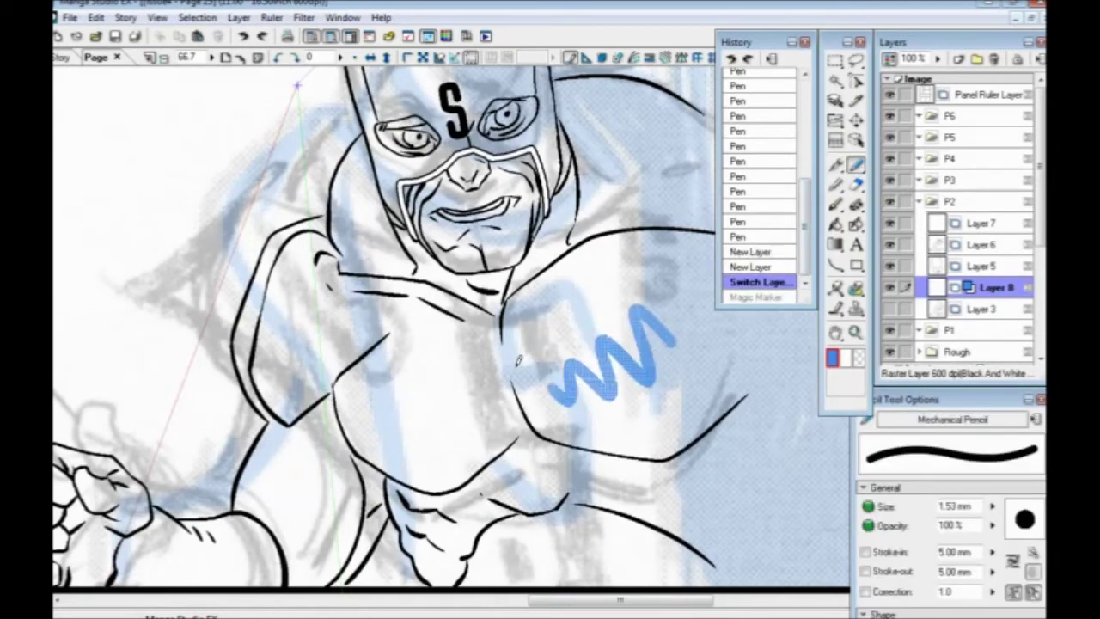
key("ctrl+z")
key("bracketleft")
key("bracketleft")
key("bracketleft")
key("bracketleft")
key("bracketleft")
key("bracketleft")
key("bracketleft")
key("bracketleft")
mouse_move(647, 310)
left_mouse_down()
mouse_move(566, 348)
mouse_move(573, 398)
left_mouse_up()
key("ctrl+z")
Step: Sketch long blue vertical stripes down both sides of the hero's chest on Layer 8
mouse_move(410, 359)
left_mouse_down()
mouse_move(380, 442)
mouse_move(352, 360)
left_mouse_up()
mouse_move(472, 290)
left_mouse_down()
mouse_move(488, 371)
mouse_move(474, 298)
left_mouse_up()
left_click_drag(600, 231, 590, 392)
left_click_drag(592, 292, 612, 536)
left_click_drag(532, 446, 528, 375)
left_click_drag(566, 191, 600, 503)
left_click_drag(577, 213, 607, 510)
left_click_drag(341, 216, 415, 488)
left_click_drag(347, 245, 434, 508)
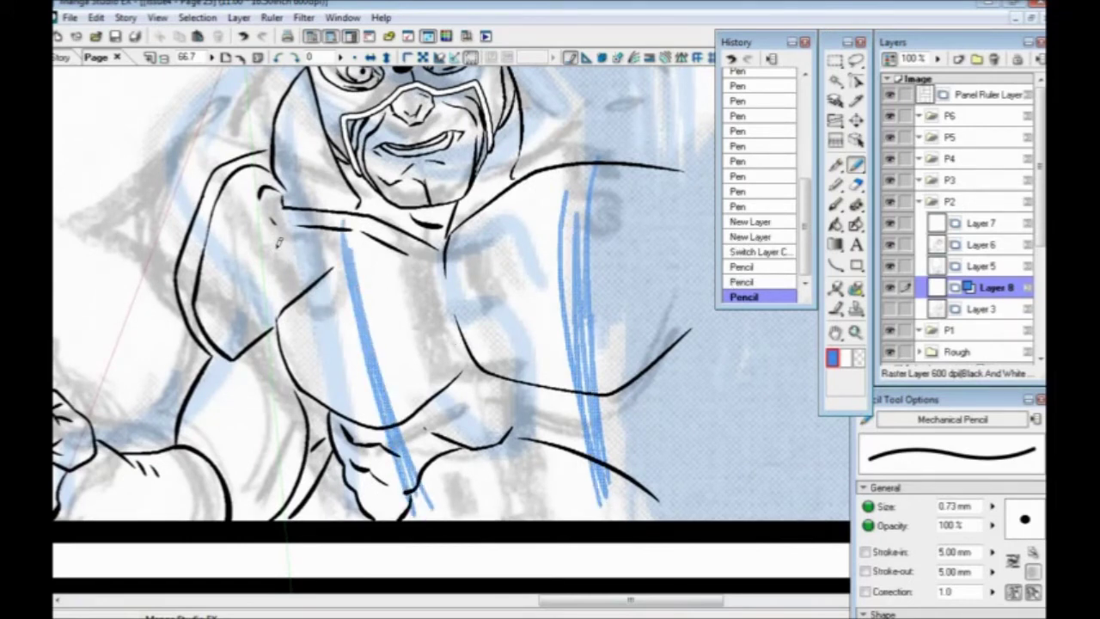
Step: Sketch a curved band across the chest from arm to arm and a blocky emblem at the centre of the torso
mouse_move(271, 236)
left_mouse_down()
mouse_move(262, 296)
mouse_move(297, 340)
mouse_move(366, 365)
mouse_move(376, 355)
mouse_move(557, 340)
mouse_move(678, 194)
mouse_move(588, 341)
mouse_move(588, 480)
left_mouse_up()
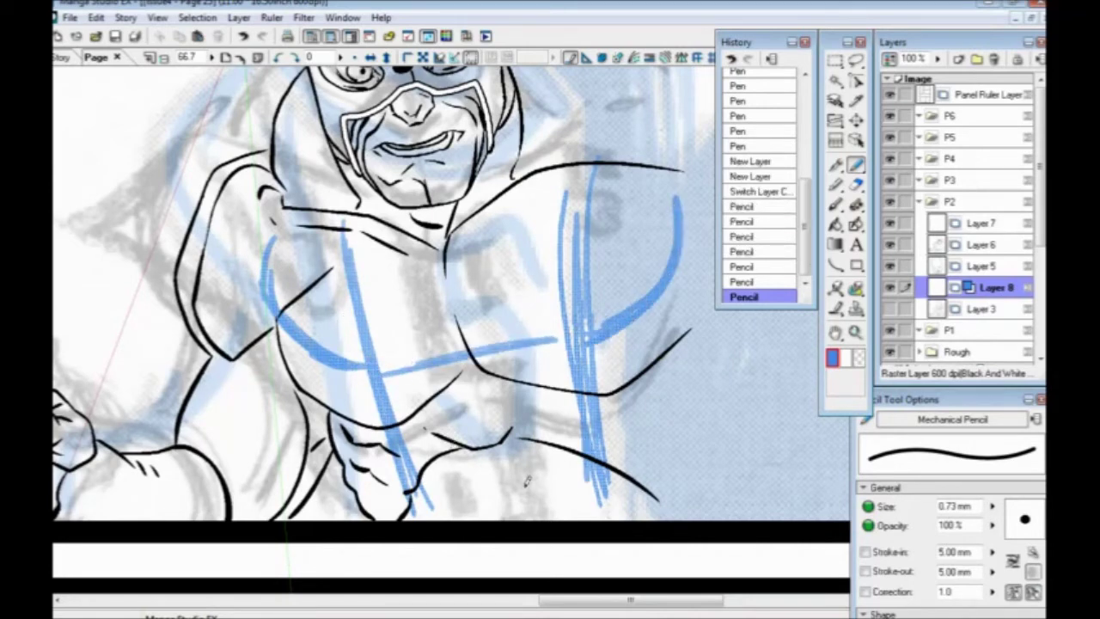
mouse_move(537, 421)
left_mouse_down()
mouse_move(522, 320)
mouse_move(485, 313)
mouse_move(425, 330)
mouse_move(457, 456)
left_mouse_up()
left_click_drag(420, 359, 451, 456)
left_click_drag(448, 480, 528, 466)
Step: Sketch an S emblem on each side of the upper chest
left_click_drag(307, 365, 325, 488)
mouse_move(342, 354)
left_mouse_down()
mouse_move(316, 352)
mouse_move(364, 413)
mouse_move(335, 419)
left_mouse_up()
mouse_move(650, 300)
left_mouse_down()
mouse_move(641, 337)
mouse_move(617, 353)
mouse_move(640, 347)
left_mouse_up()
mouse_move(631, 304)
left_mouse_down()
mouse_move(688, 327)
mouse_move(677, 400)
mouse_move(664, 393)
left_mouse_up()
Step: Sketch the costume's strap and collar lines over both shoulders around the hood
mouse_move(412, 464)
left_mouse_down()
mouse_move(395, 310)
mouse_move(358, 250)
mouse_move(366, 231)
mouse_move(332, 352)
mouse_move(309, 322)
mouse_move(367, 211)
left_mouse_up()
left_click_drag(573, 175, 442, 275)
mouse_move(501, 475)
left_mouse_down()
mouse_move(449, 278)
mouse_move(476, 308)
left_mouse_up()
left_click_drag(441, 240, 568, 391)
left_click_drag(498, 257, 584, 414)
mouse_move(481, 240)
left_mouse_down()
mouse_move(560, 354)
mouse_move(589, 266)
left_mouse_up()
left_click_drag(180, 373, 317, 253)
left_click_drag(223, 384, 258, 331)
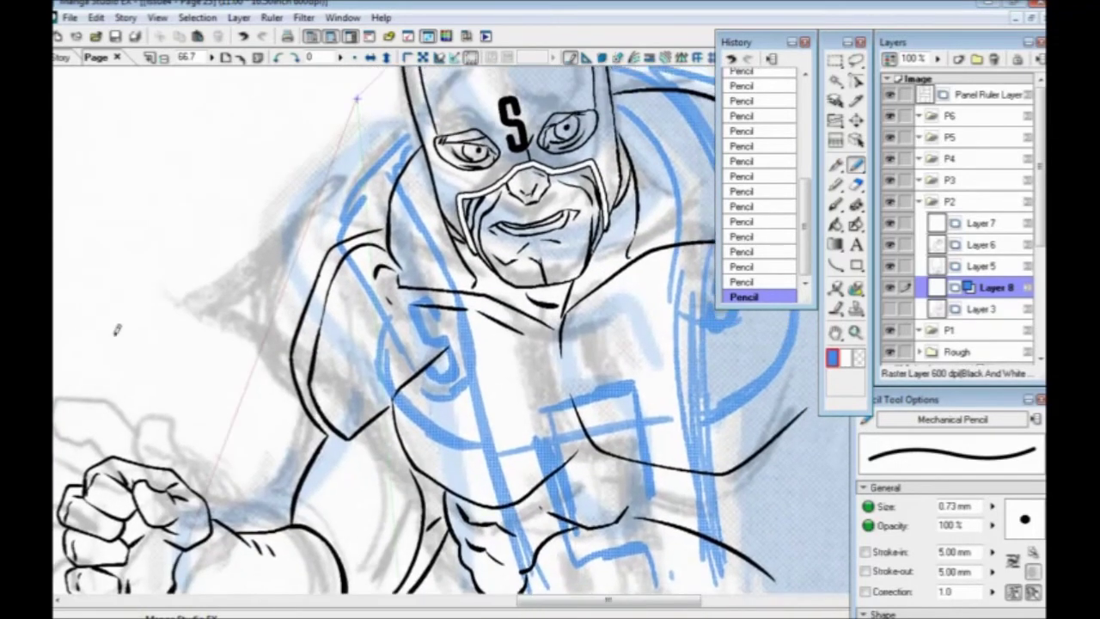
Step: Sketch curved blue bands wrapping around the forearm behind the clenched fist
left_click_drag(358, 430, 391, 436)
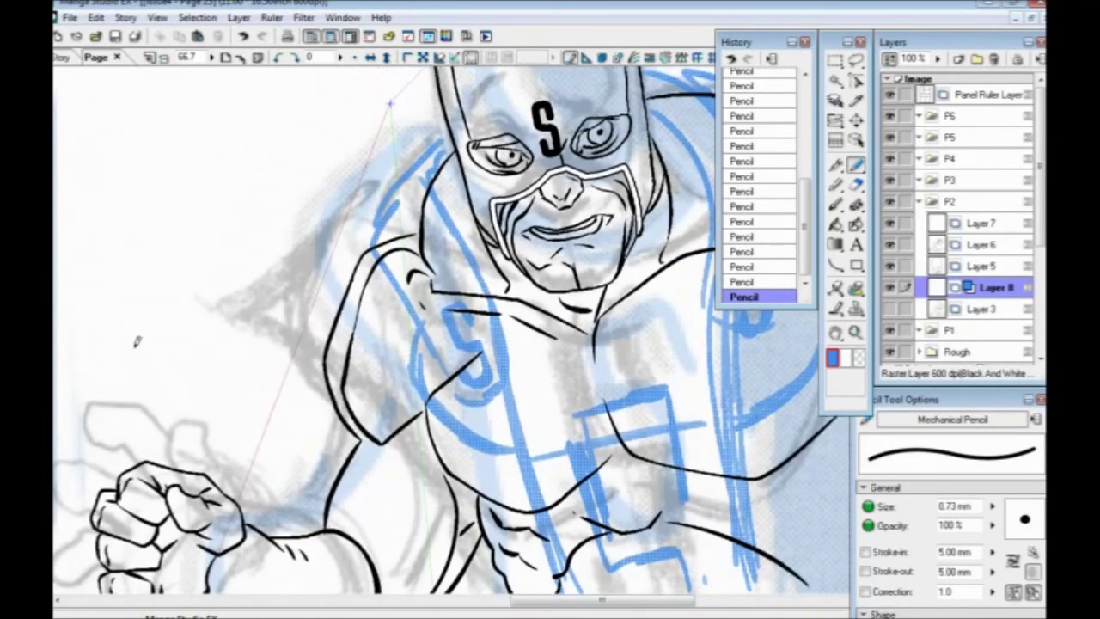
key("ctrl+minus")
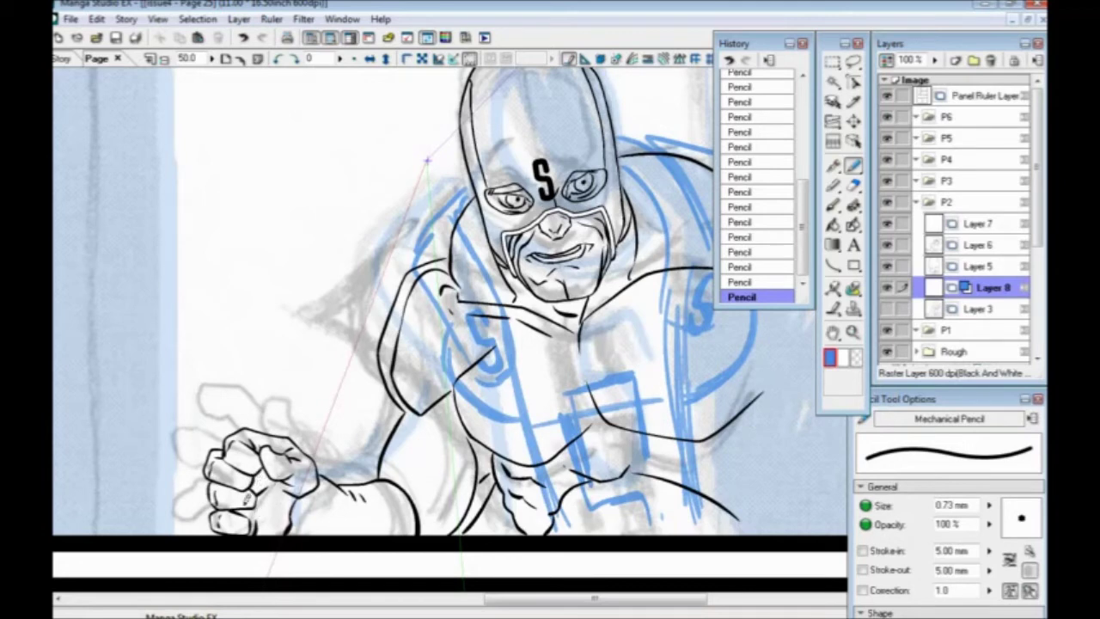
left_click_drag(209, 492, 244, 475)
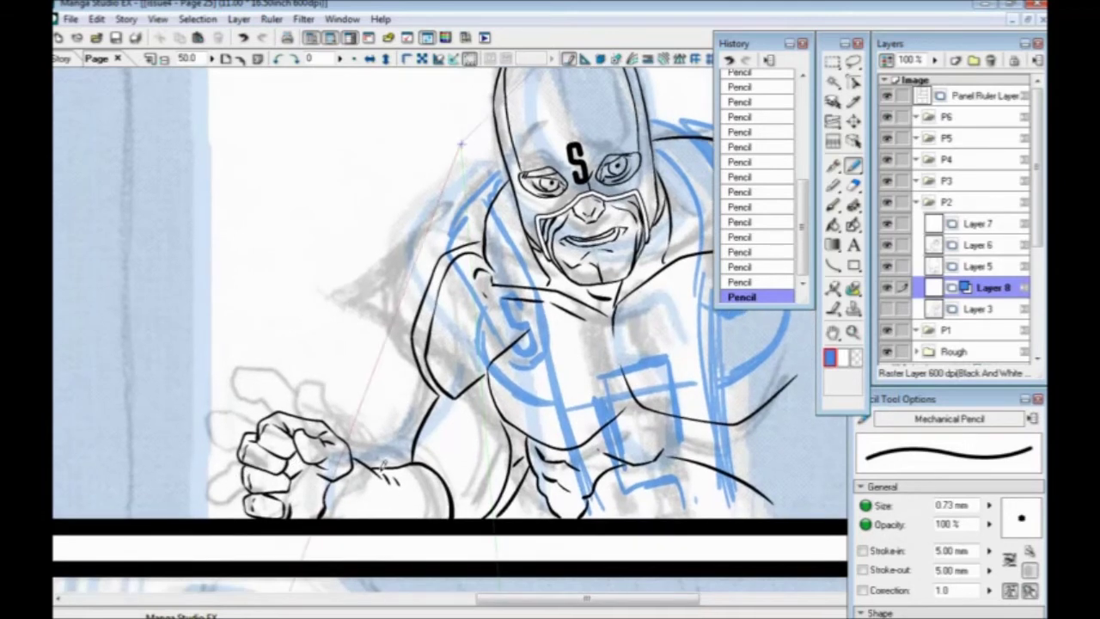
mouse_move(348, 460)
left_mouse_down()
mouse_move(357, 516)
mouse_move(382, 515)
left_mouse_up()
left_click_drag(382, 468, 403, 519)
mouse_move(417, 468)
left_mouse_down()
mouse_move(381, 510)
mouse_move(448, 489)
mouse_move(406, 465)
mouse_move(434, 518)
left_mouse_up()
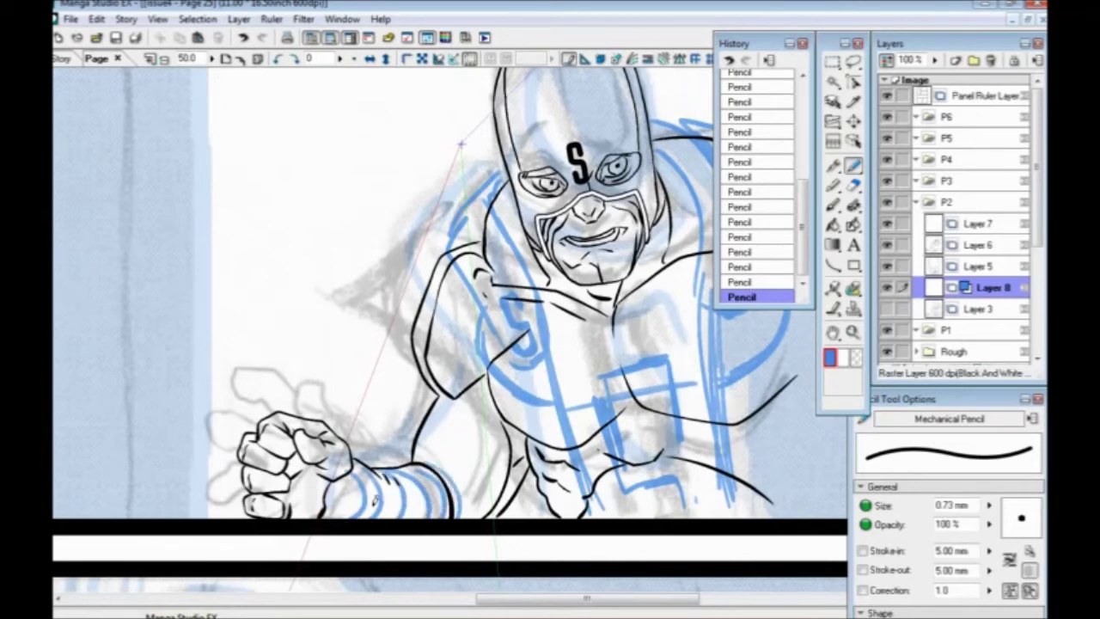
Step: Sketch curved bands around the bent arm from the elbow up to the shoulder
left_click_drag(434, 403, 503, 432)
mouse_move(439, 444)
left_mouse_down()
mouse_move(464, 490)
mouse_move(505, 500)
left_mouse_up()
mouse_move(456, 483)
left_mouse_down()
mouse_move(494, 513)
mouse_move(486, 516)
left_mouse_up()
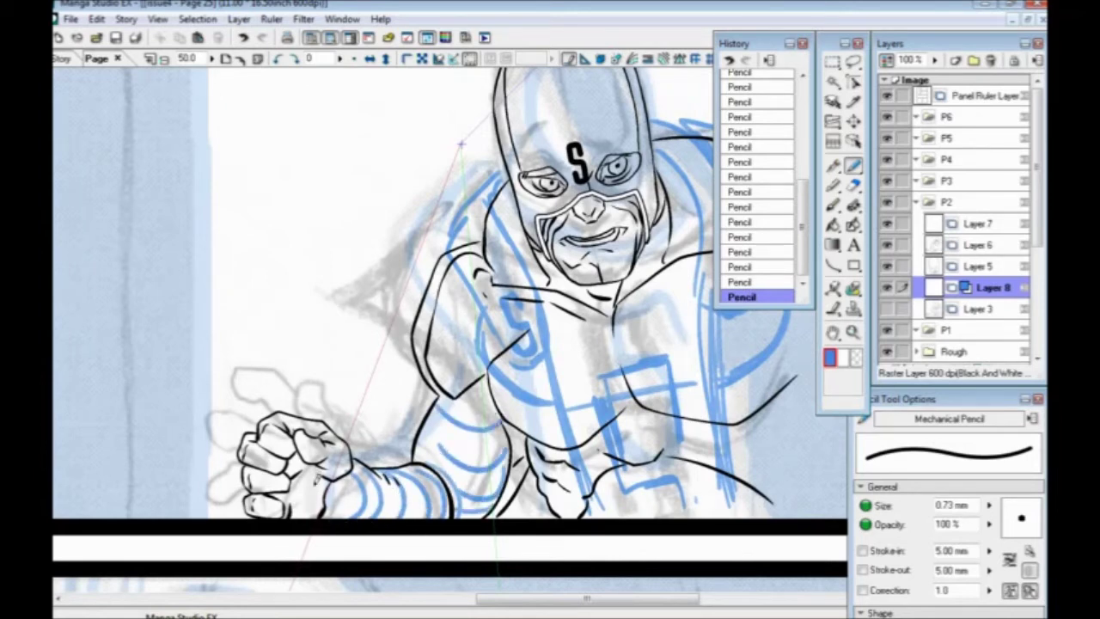
key("ctrl+z")
mouse_move(421, 456)
left_mouse_down()
mouse_move(471, 516)
mouse_move(487, 458)
mouse_move(492, 516)
left_mouse_up()
left_click_drag(497, 450, 517, 488)
left_click_drag(423, 454, 522, 462)
left_click_drag(430, 416, 499, 400)
left_click_drag(425, 395, 480, 366)
left_click_drag(416, 353, 486, 340)
left_click_drag(428, 320, 486, 262)
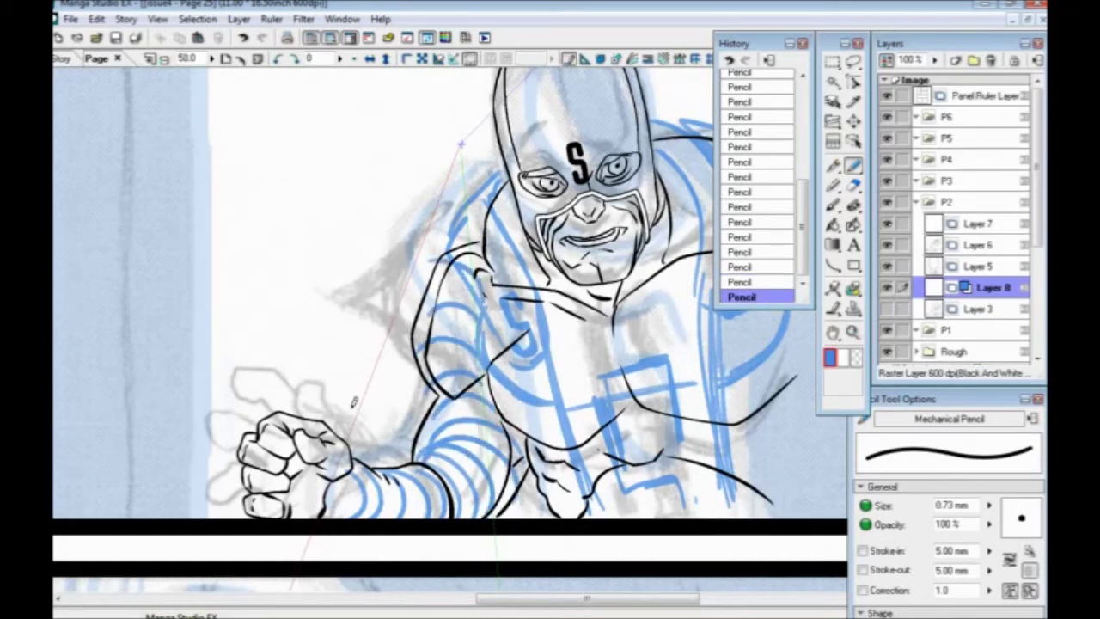
Step: Sketch a pointed shoulder pad jutting outward above the arm with the clenched fist
left_click_drag(389, 344, 354, 396)
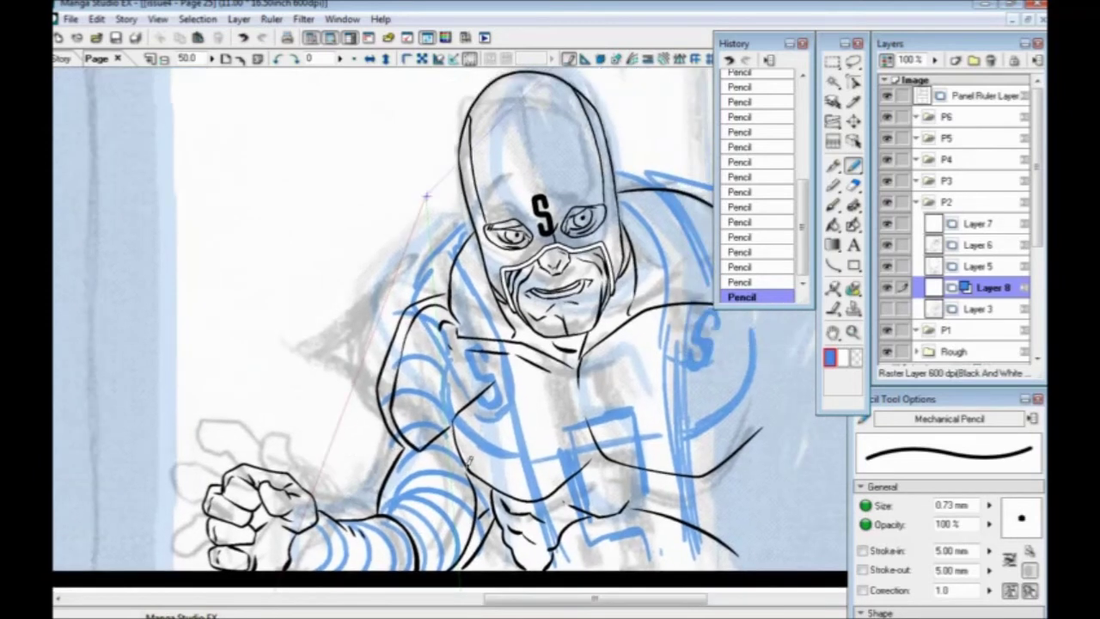
mouse_move(453, 432)
left_mouse_down()
mouse_move(395, 426)
mouse_move(347, 347)
mouse_move(404, 289)
left_mouse_up()
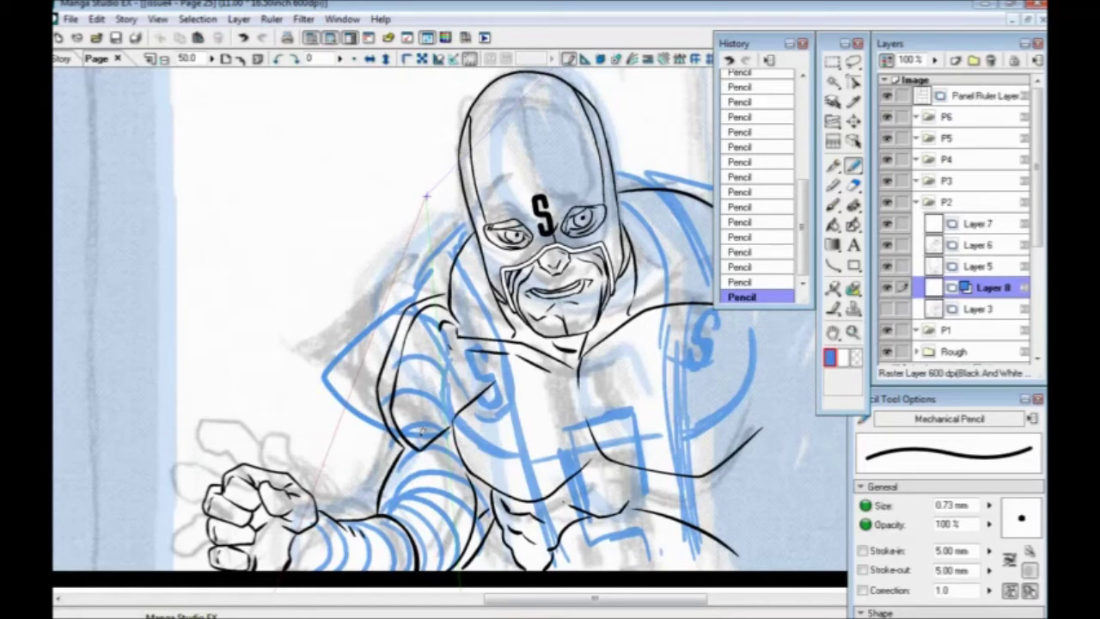
key("ctrl+z")
mouse_move(436, 431)
left_mouse_down()
mouse_move(446, 426)
mouse_move(330, 386)
mouse_move(383, 317)
mouse_move(414, 300)
mouse_move(316, 379)
mouse_move(391, 436)
left_mouse_up()
key("ctrl+z")
mouse_move(330, 393)
left_mouse_down()
mouse_move(378, 426)
mouse_move(226, 438)
left_mouse_up()
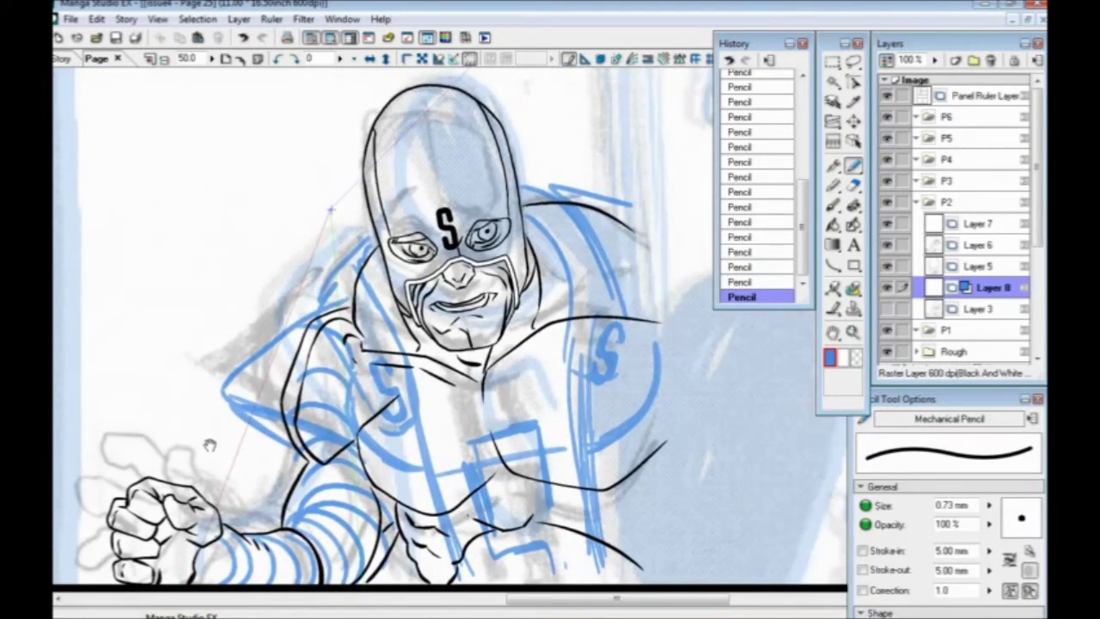
mouse_move(246, 411)
left_mouse_down()
mouse_move(340, 468)
mouse_move(388, 378)
mouse_move(386, 422)
left_mouse_up()
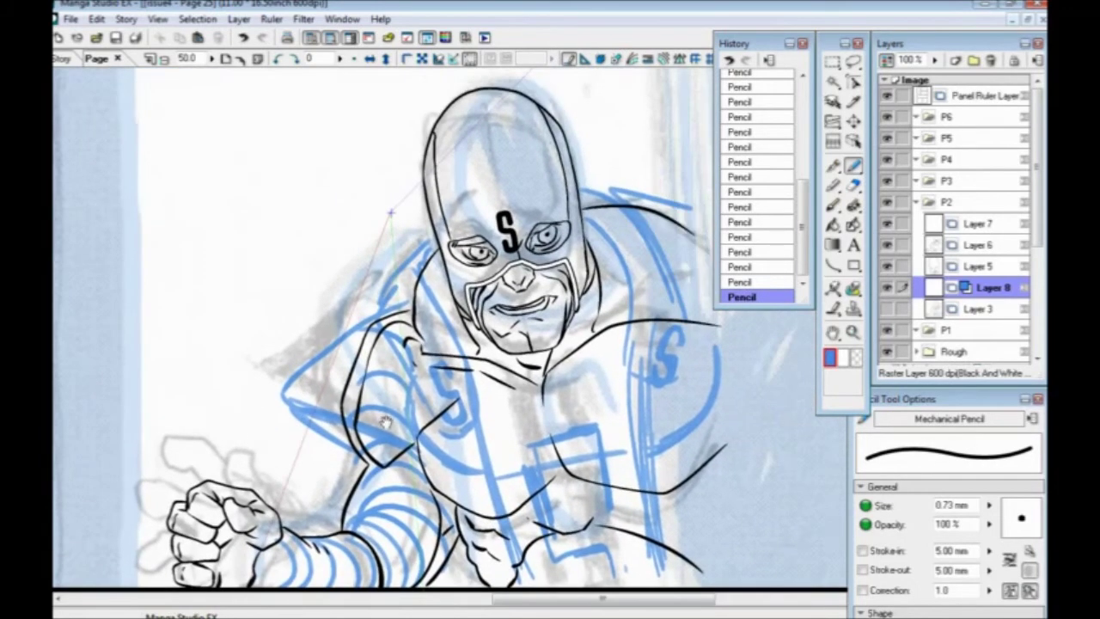
Step: Lower the opacity of the blue sketch on Layer 8 and make Layer 7 active for inking
left_click(972, 228)
key("p")
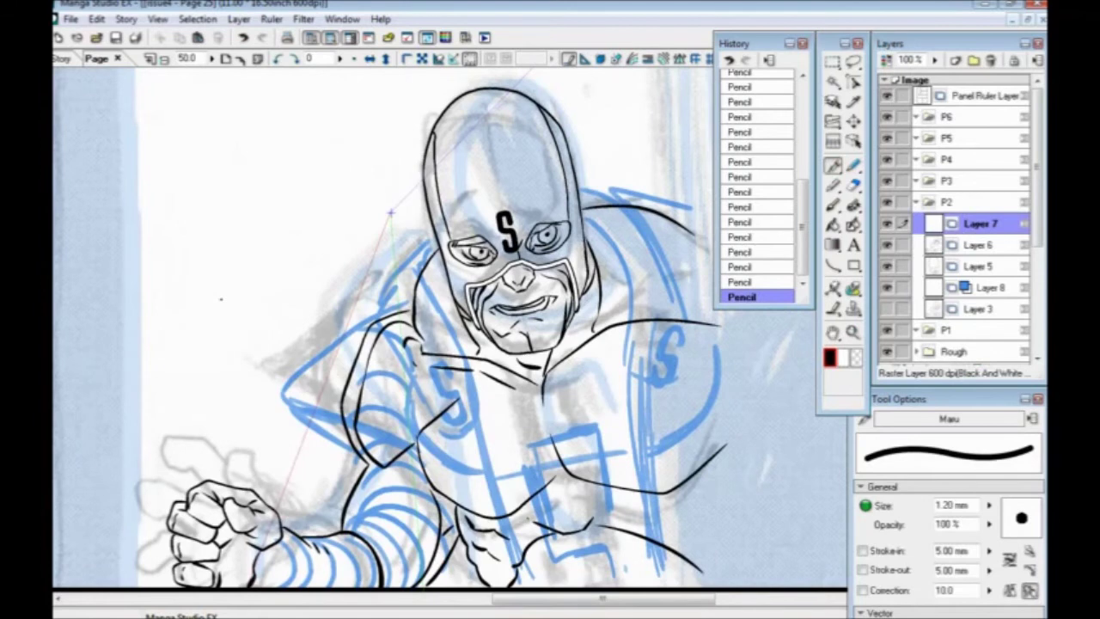
key("ctrl+plus")
left_click(987, 290)
left_click(934, 61)
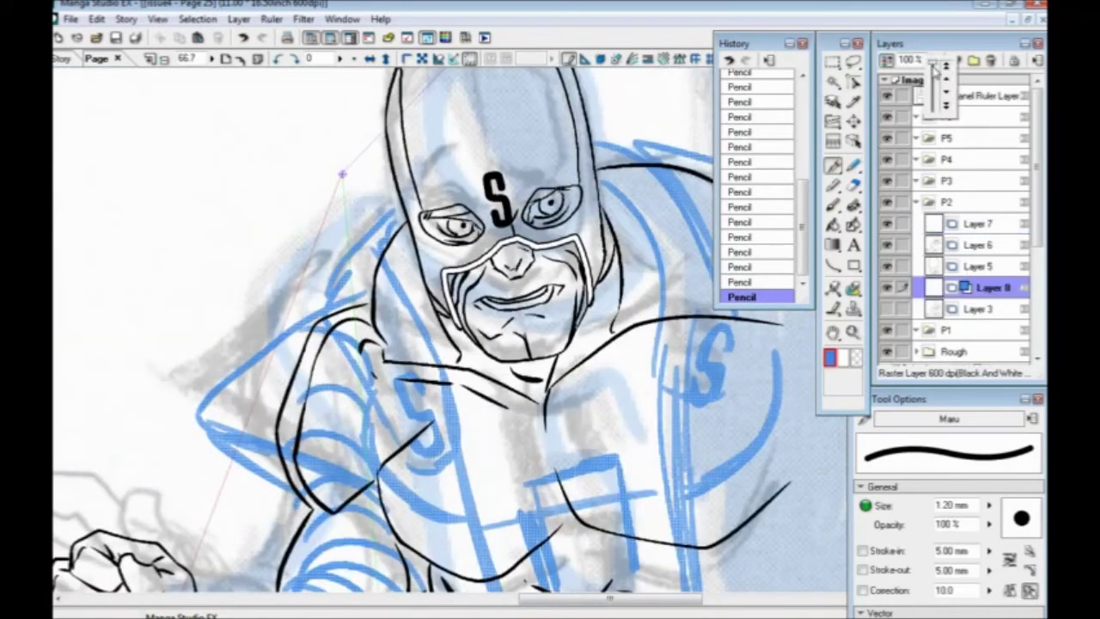
left_click_drag(934, 67, 936, 92)
left_click(976, 222)
Step: Ink a small S emblem on the chest strap beside the bent arm with the Magic Marker at 0.40 mm
left_click_drag(441, 467, 517, 436)
key("p")
key("p")
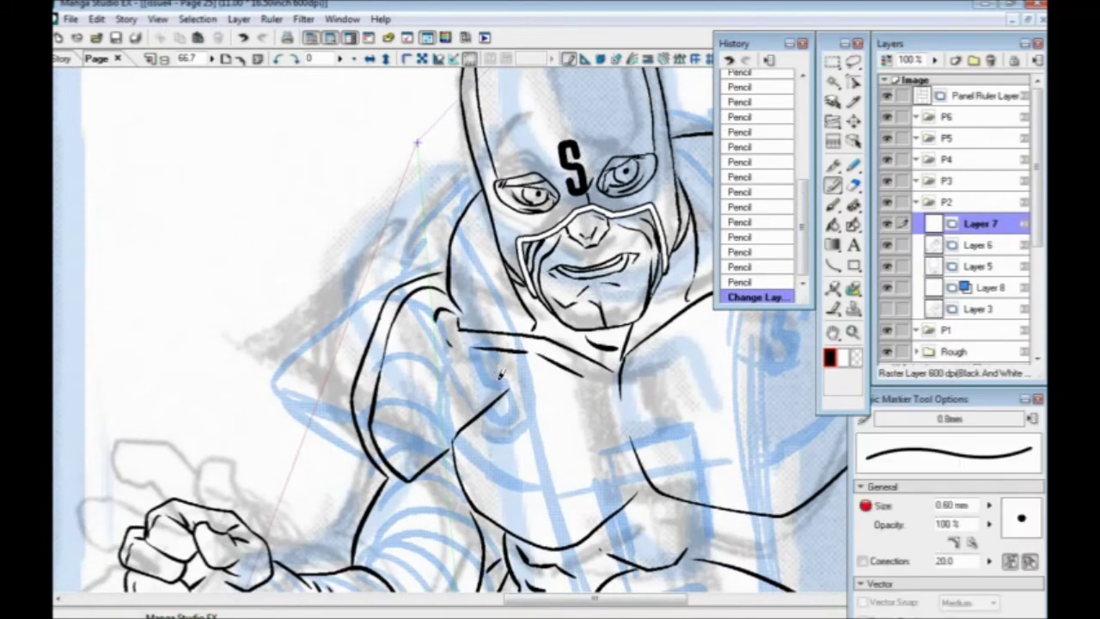
left_click_drag(505, 368, 478, 417)
key("ctrl+z")
key("bracketleft")
key("bracketleft")
mouse_move(502, 367)
left_mouse_down()
mouse_move(484, 362)
mouse_move(506, 402)
left_mouse_up()
key("ctrl+z")
mouse_move(502, 362)
left_mouse_down()
mouse_move(483, 357)
mouse_move(512, 410)
mouse_move(494, 404)
left_mouse_up()
key("ctrl+y")
Step: Duplicate the S emblem layer, place the copy on the opposite strap at -35.5 degrees, and merge it into Layer 7
left_click_drag(465, 342, 421, 337)
left_click(954, 62)
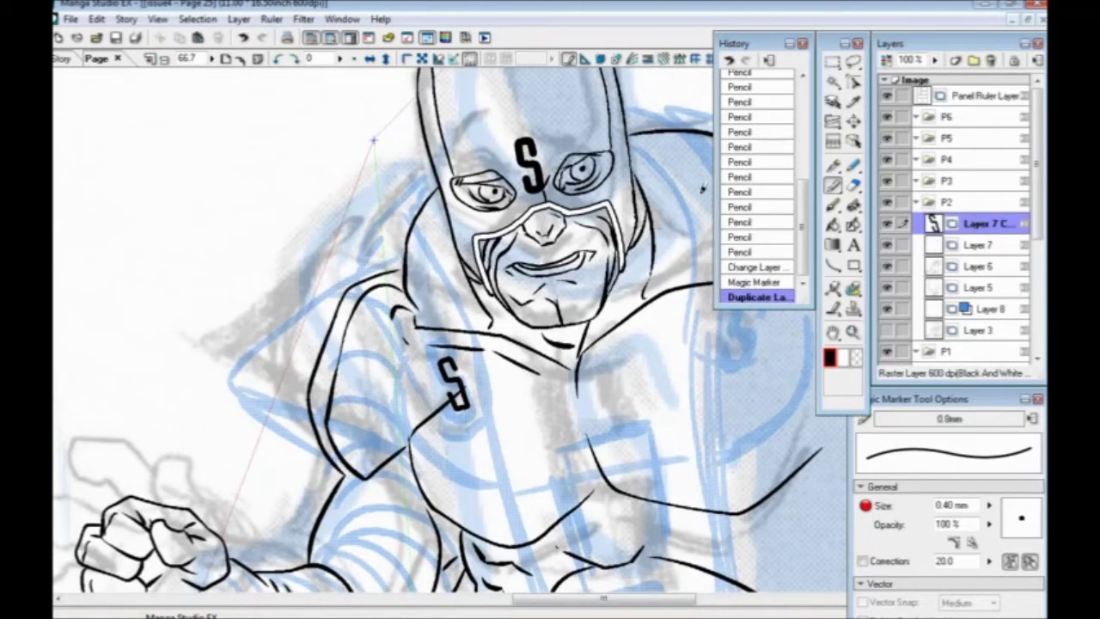
key("ctrl+t")
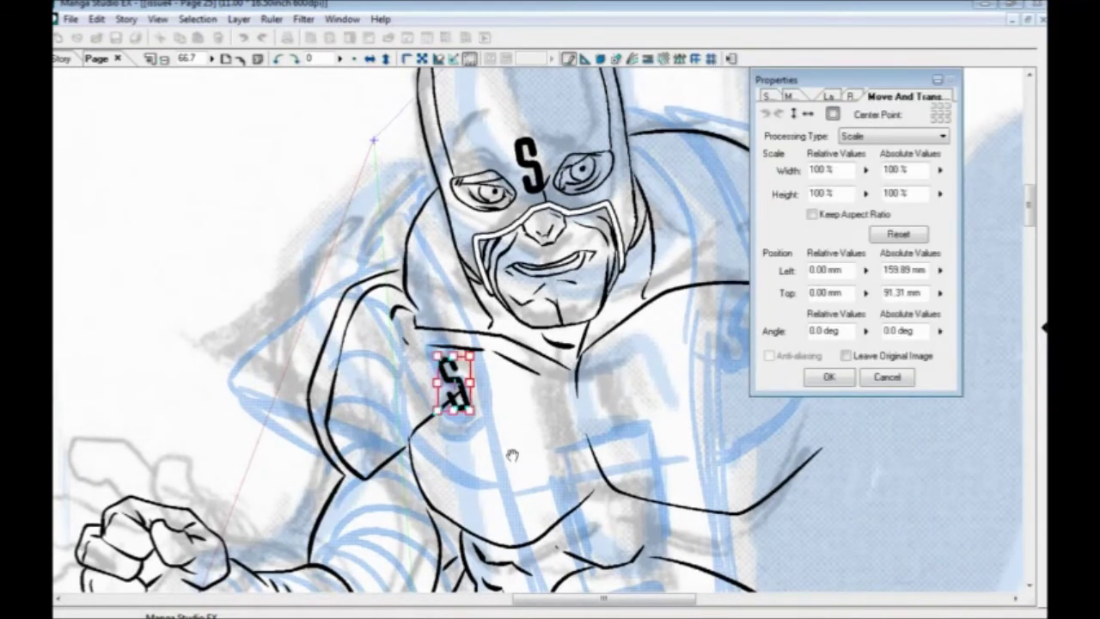
left_click_drag(512, 454, 404, 464)
mouse_move(357, 411)
left_mouse_down()
mouse_move(627, 360)
mouse_move(579, 387)
mouse_move(635, 384)
left_mouse_up()
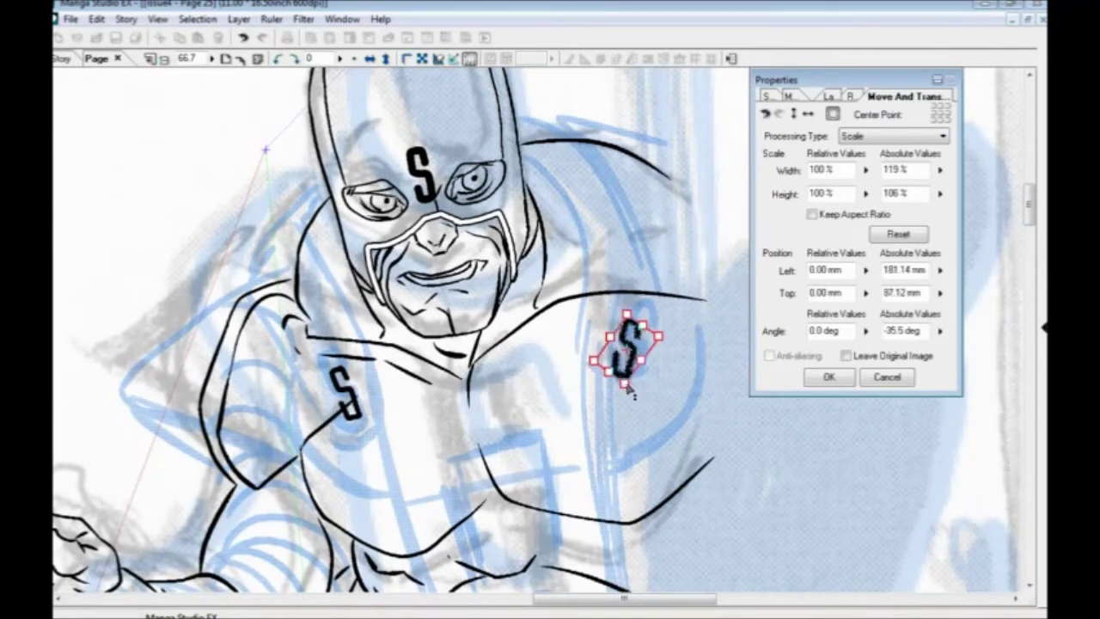
left_click(828, 377)
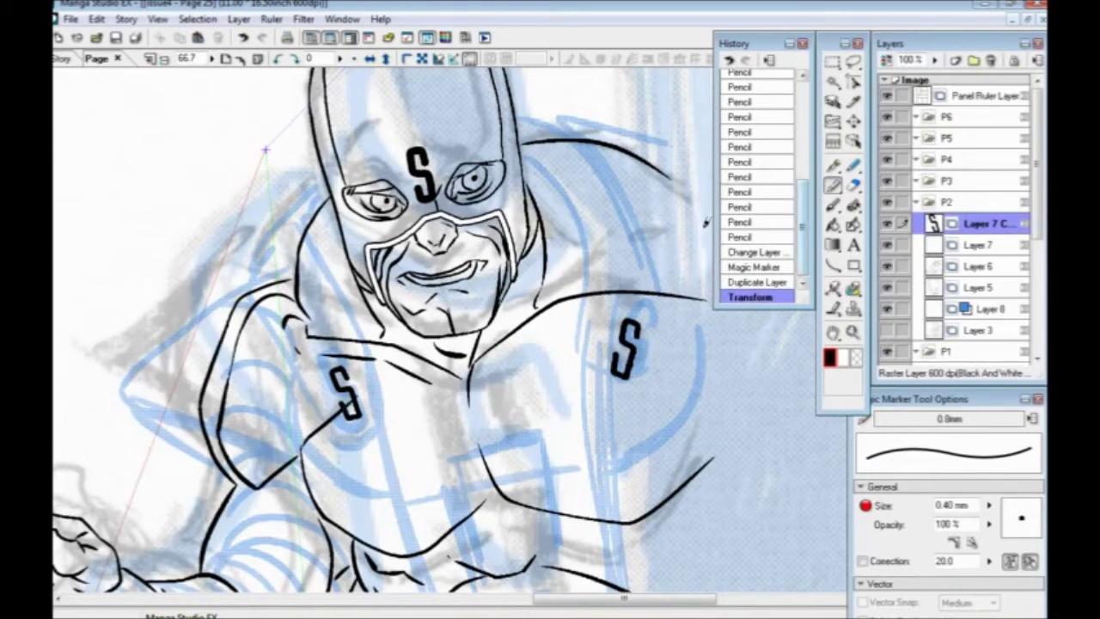
key("ctrl+e")
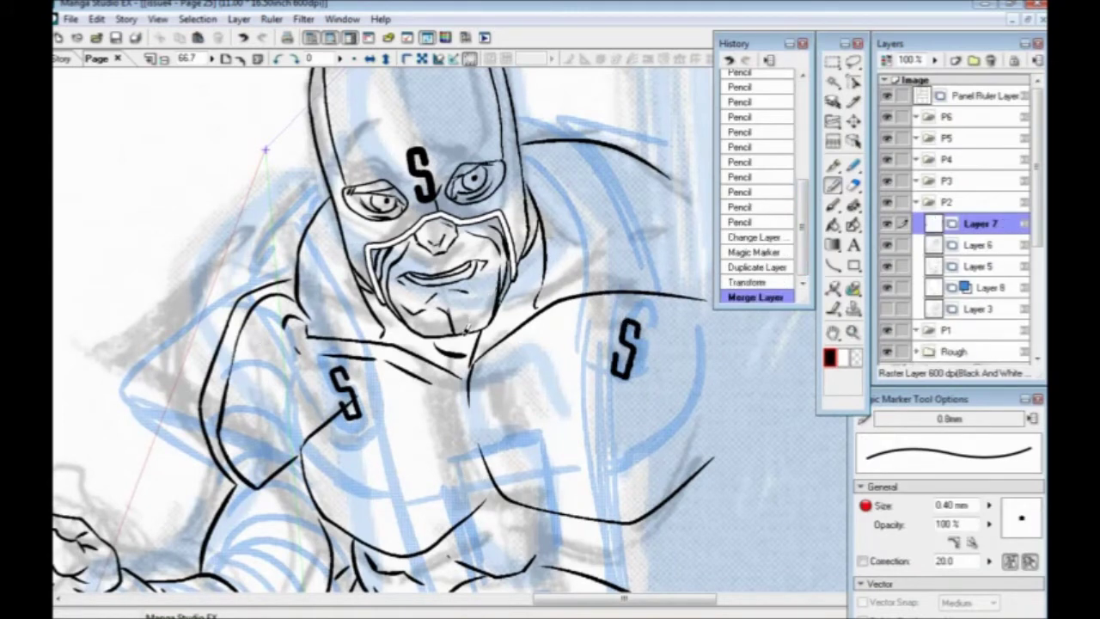
Step: Ink the strap outline around the S and the collar folds over the shoulder on the clenched-fist side, and compare with Layer 7 hidden
key("p")
mouse_move(332, 378)
left_mouse_down()
mouse_move(413, 395)
mouse_move(449, 374)
left_mouse_up()
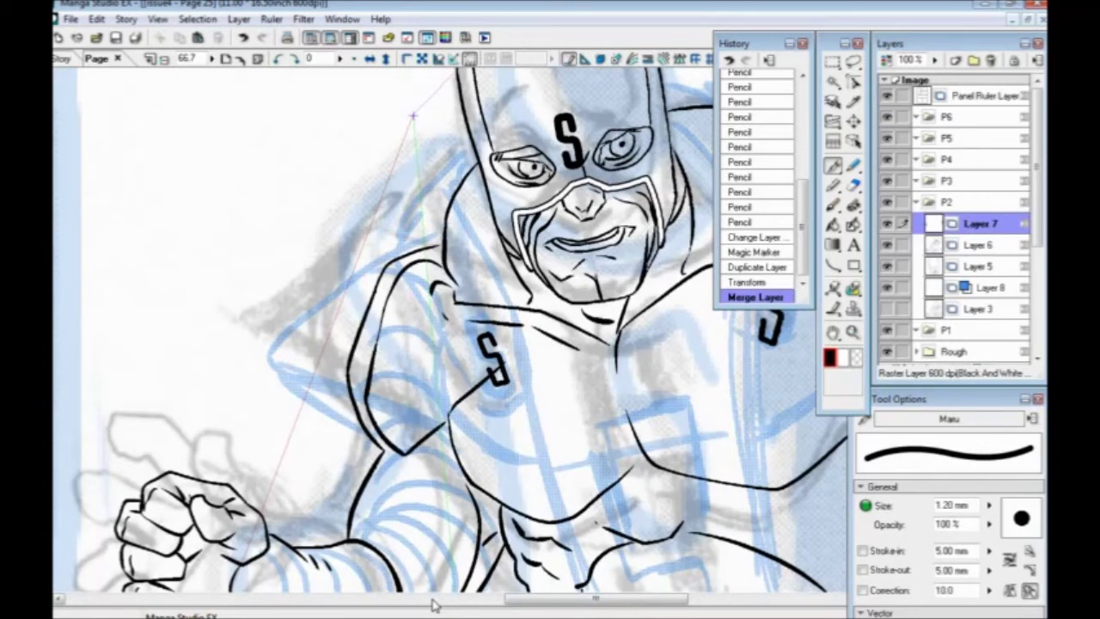
left_click_drag(462, 344, 421, 296)
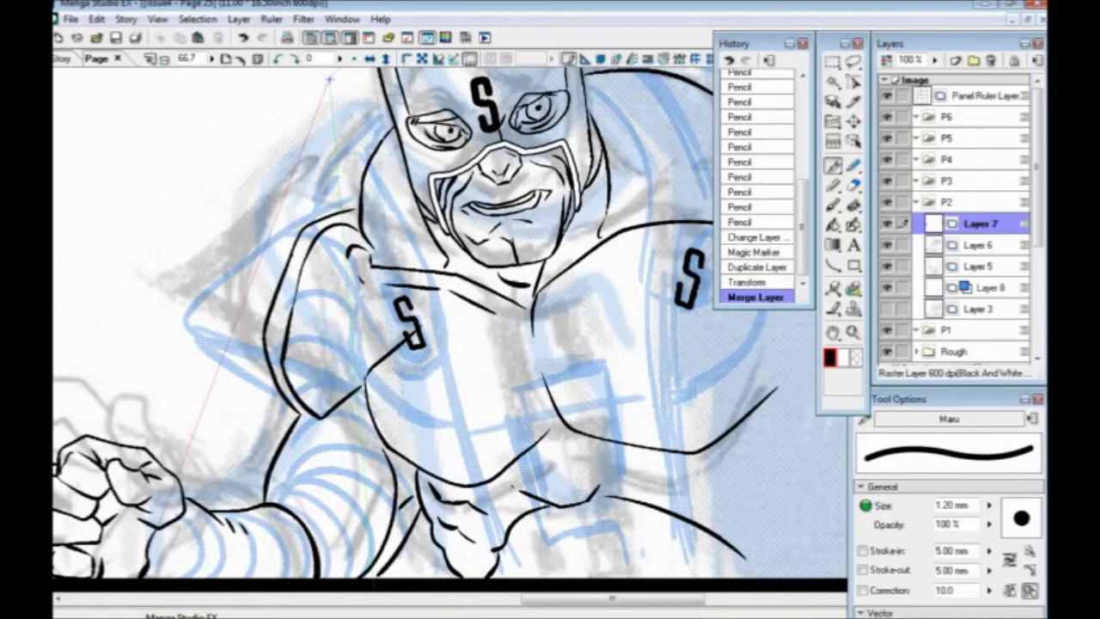
left_click_drag(371, 151, 439, 349)
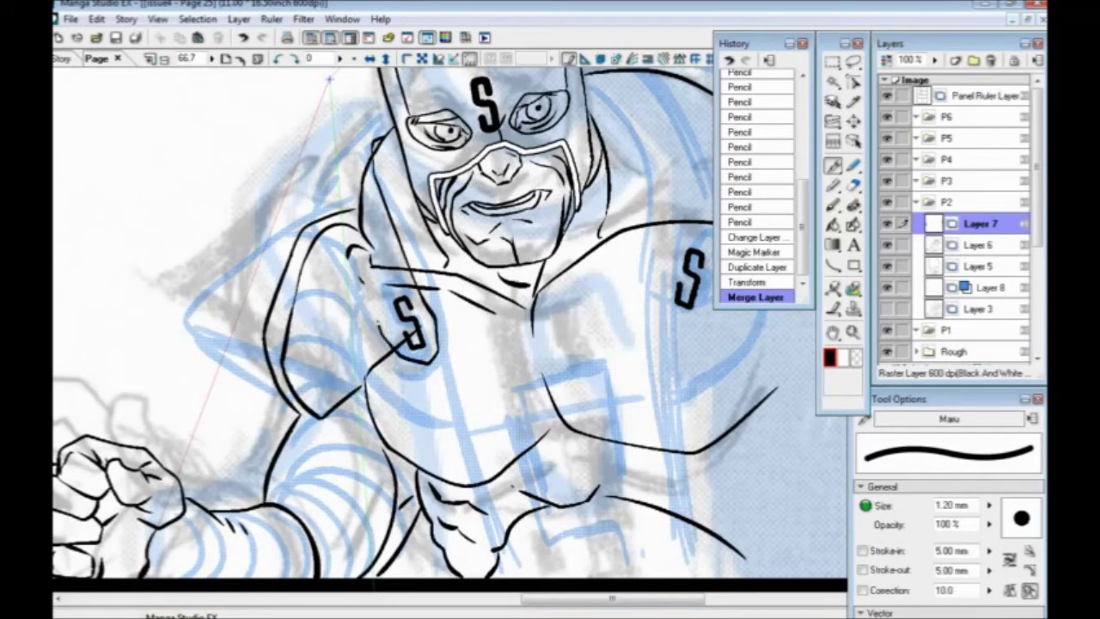
mouse_move(361, 285)
left_mouse_down()
mouse_move(329, 230)
mouse_move(325, 183)
left_mouse_up()
mouse_move(387, 258)
left_mouse_down()
mouse_move(358, 140)
mouse_move(392, 119)
left_mouse_up()
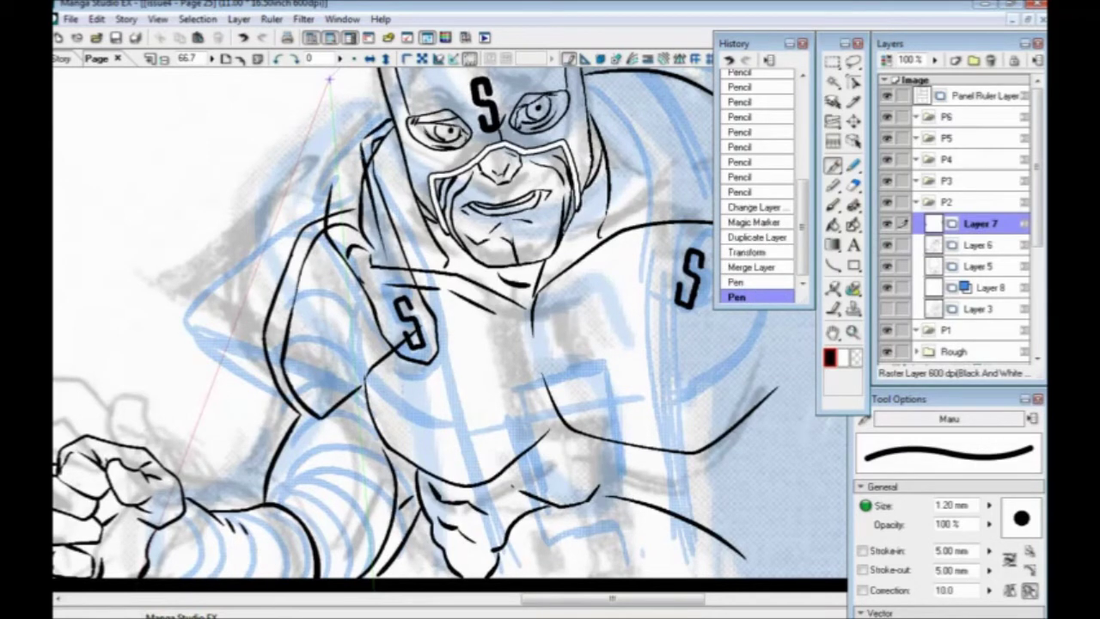
mouse_move(348, 163)
left_mouse_down()
mouse_move(352, 225)
mouse_move(375, 287)
left_mouse_up()
left_click_drag(336, 183, 356, 239)
left_click_drag(348, 165, 341, 203)
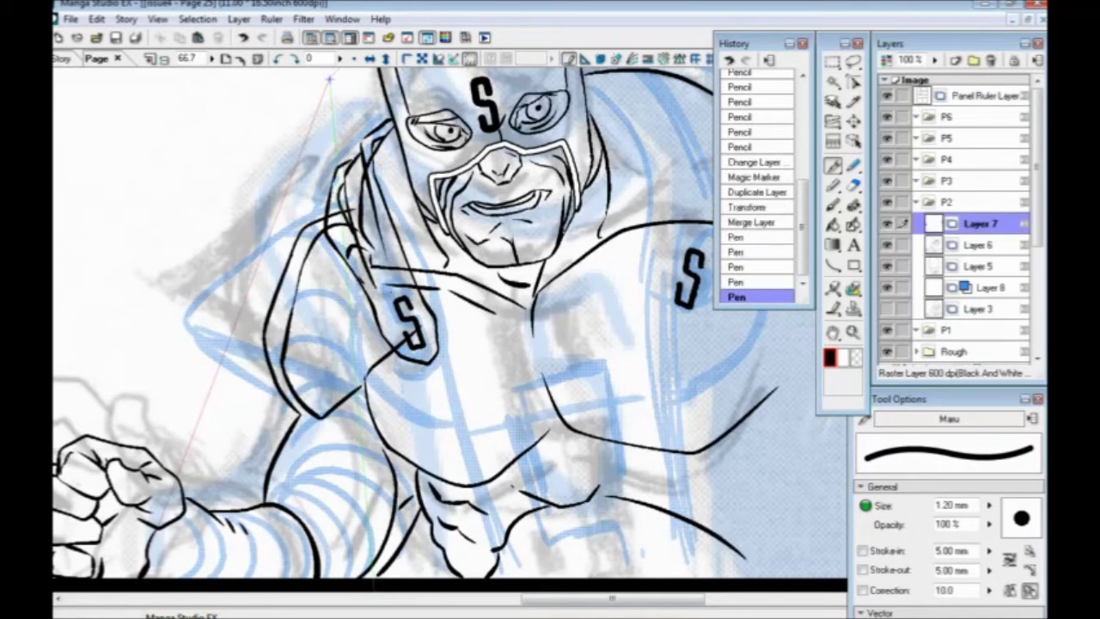
mouse_move(377, 287)
left_mouse_down()
mouse_move(404, 354)
mouse_move(365, 381)
left_mouse_up()
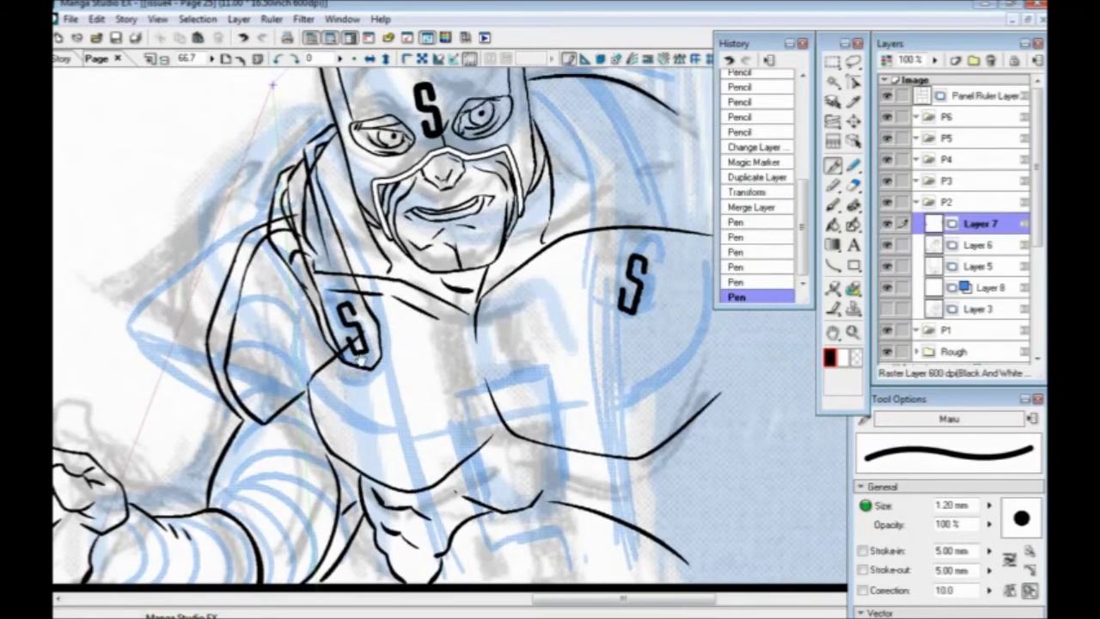
left_click(889, 223)
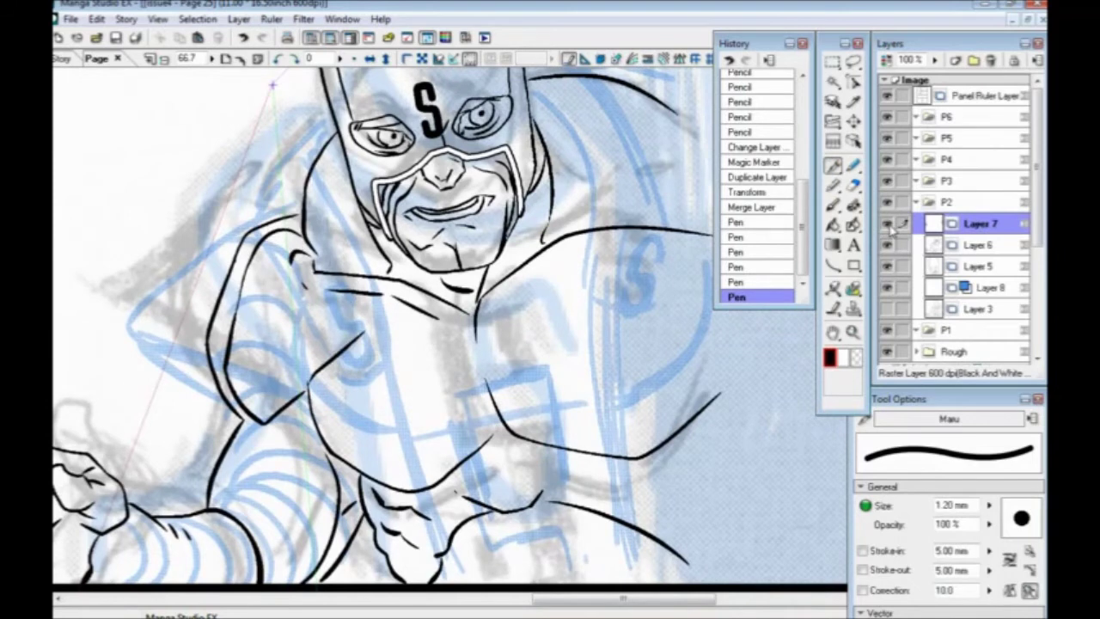
left_click(888, 224)
Step: Ink the strap outline around the second S and the angular collar folds over that shoulder
left_click_drag(612, 243, 534, 260)
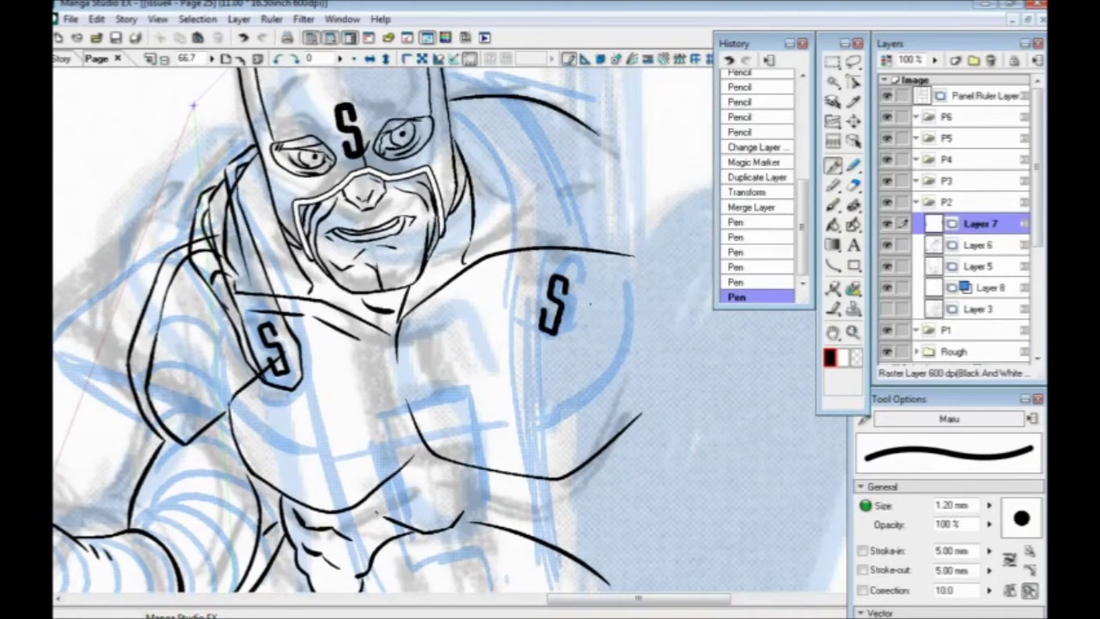
left_click_drag(519, 315, 526, 266)
mouse_move(520, 184)
left_mouse_down()
mouse_move(530, 219)
mouse_move(449, 115)
left_mouse_up()
left_click_drag(497, 242, 521, 319)
mouse_move(520, 221)
left_mouse_down()
mouse_move(477, 182)
mouse_move(540, 213)
mouse_move(578, 305)
left_mouse_up()
mouse_move(534, 208)
left_mouse_down()
mouse_move(497, 144)
mouse_move(546, 153)
mouse_move(610, 206)
left_mouse_up()
left_click_drag(554, 161, 599, 248)
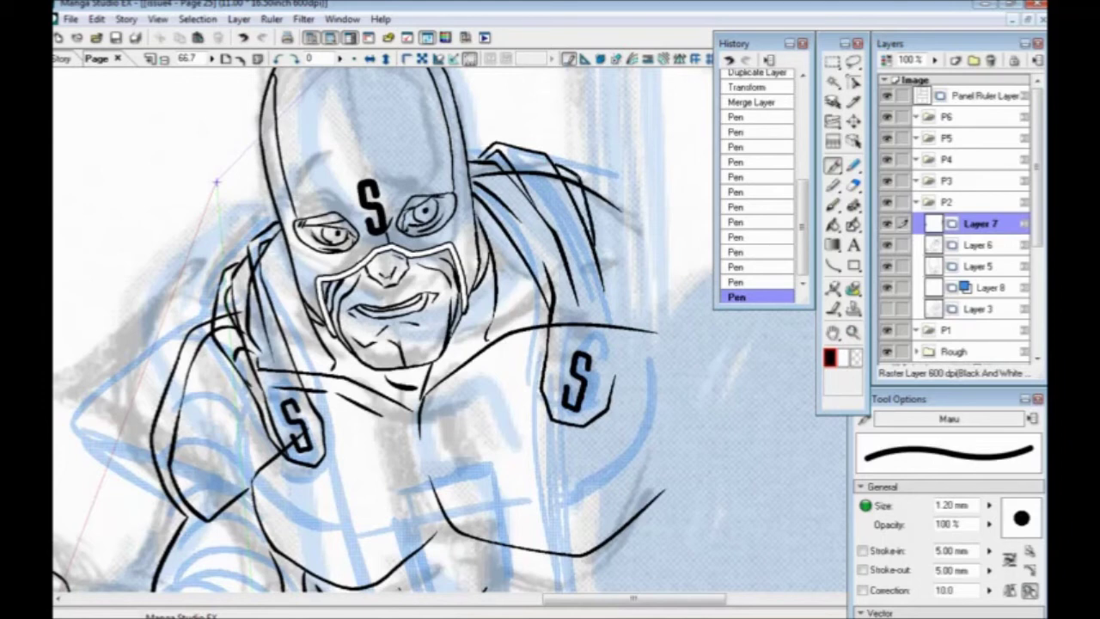
mouse_move(564, 167)
left_mouse_down()
mouse_move(636, 197)
mouse_move(595, 416)
mouse_move(624, 372)
mouse_move(656, 199)
left_mouse_up()
key("ctrl+z")
key("ctrl+z")
left_click_drag(595, 415, 658, 198)
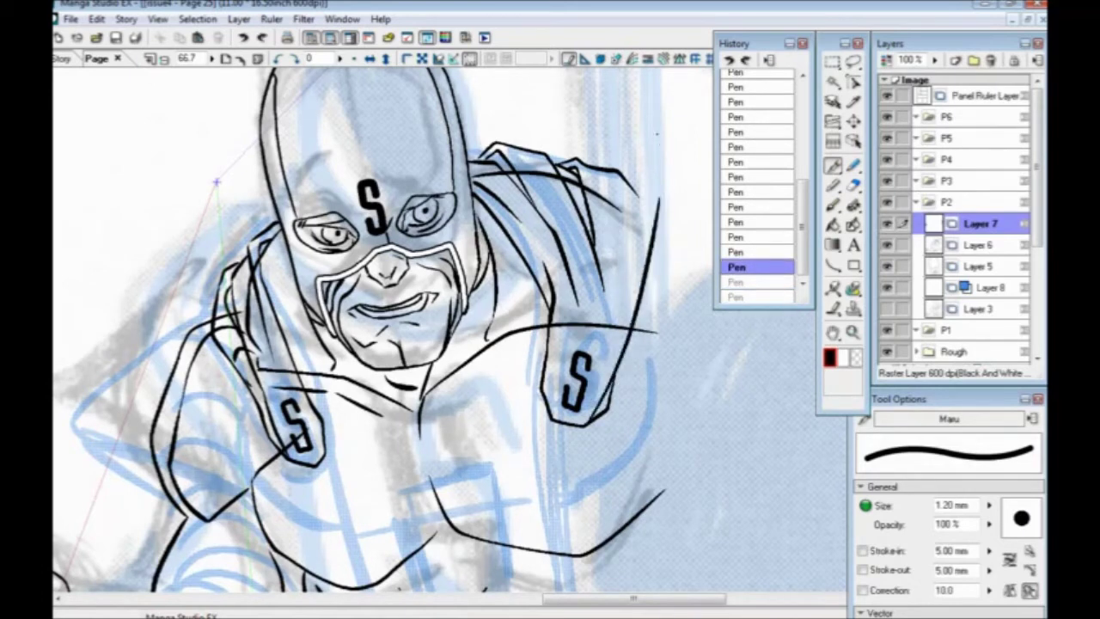
Step: Ink a short brow crease on the mask above the eye beside the forehead S
mouse_move(216, 443)
left_mouse_down()
mouse_move(322, 297)
mouse_move(310, 428)
mouse_move(367, 358)
left_mouse_up()
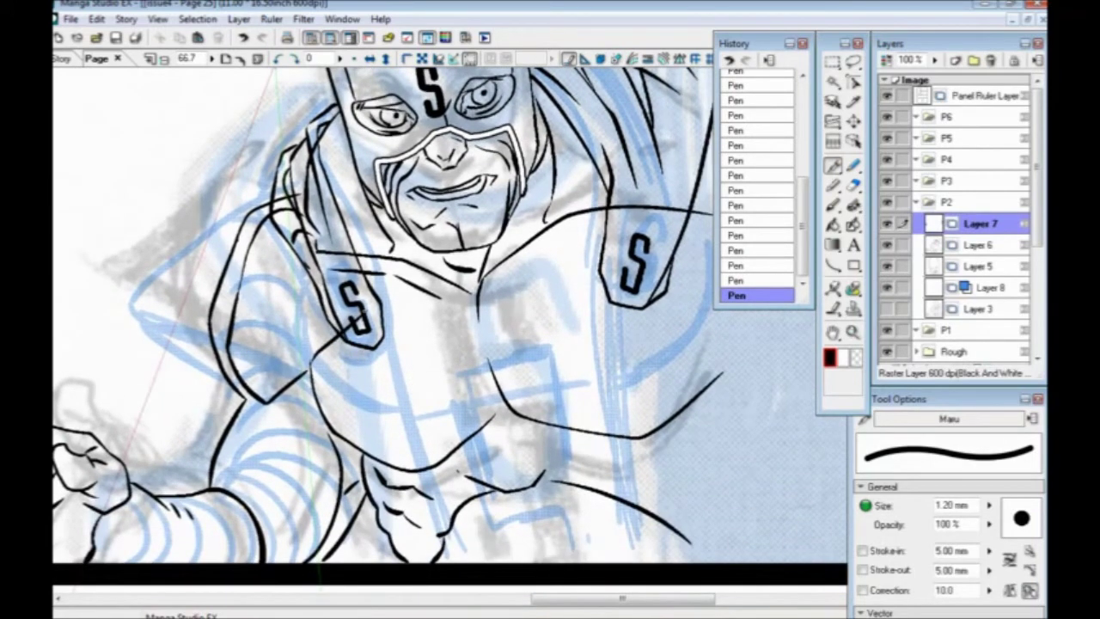
left_click_drag(433, 404, 471, 485)
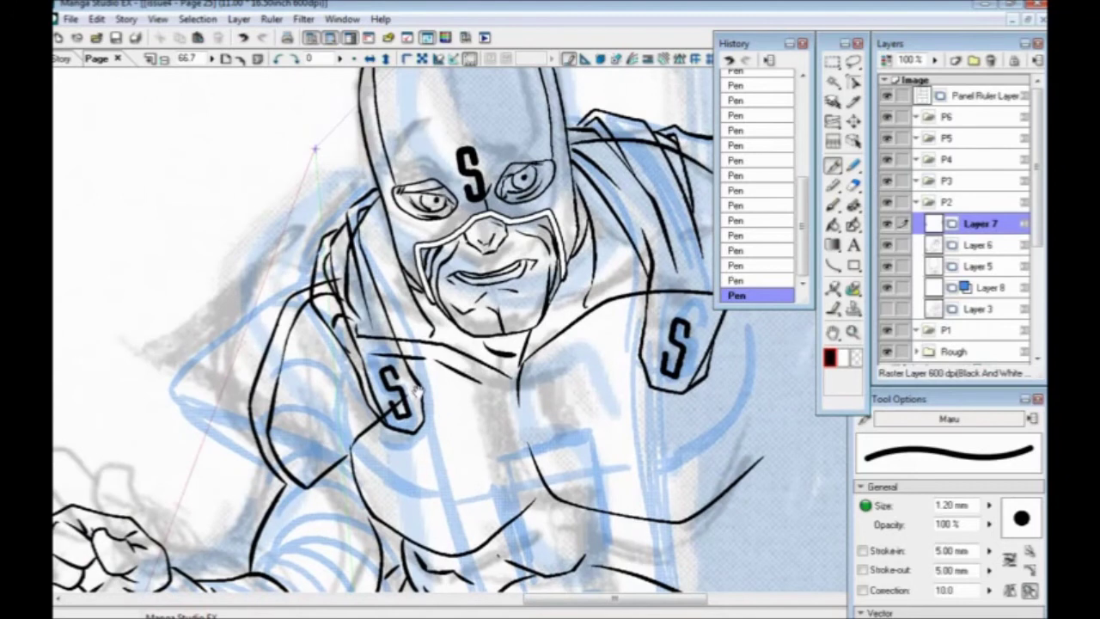
left_click_drag(444, 448, 443, 432)
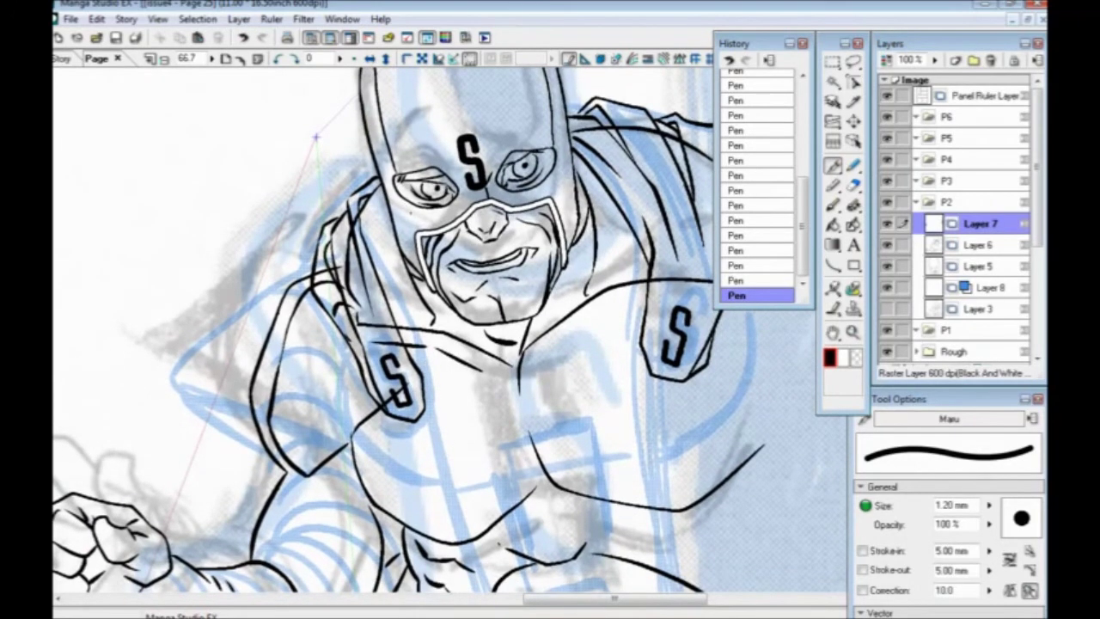
left_click_drag(429, 135, 418, 169)
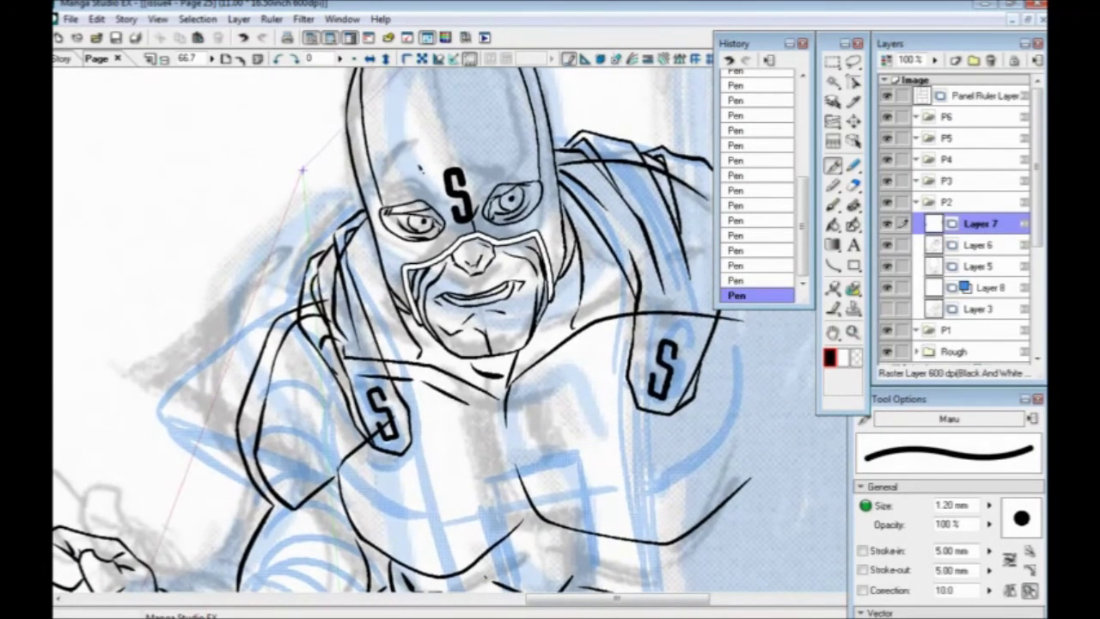
left_click_drag(320, 346, 332, 337)
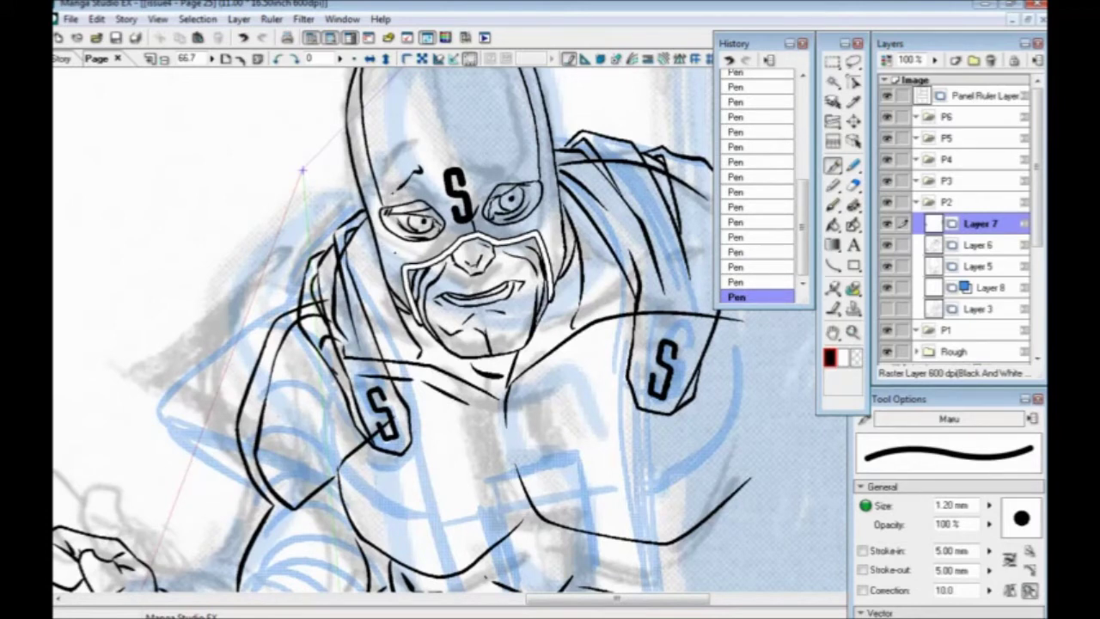
Step: Ink the pointed shoulder pad above the bent arm, including its lower rim and upper edge
left_click_drag(476, 466, 437, 311)
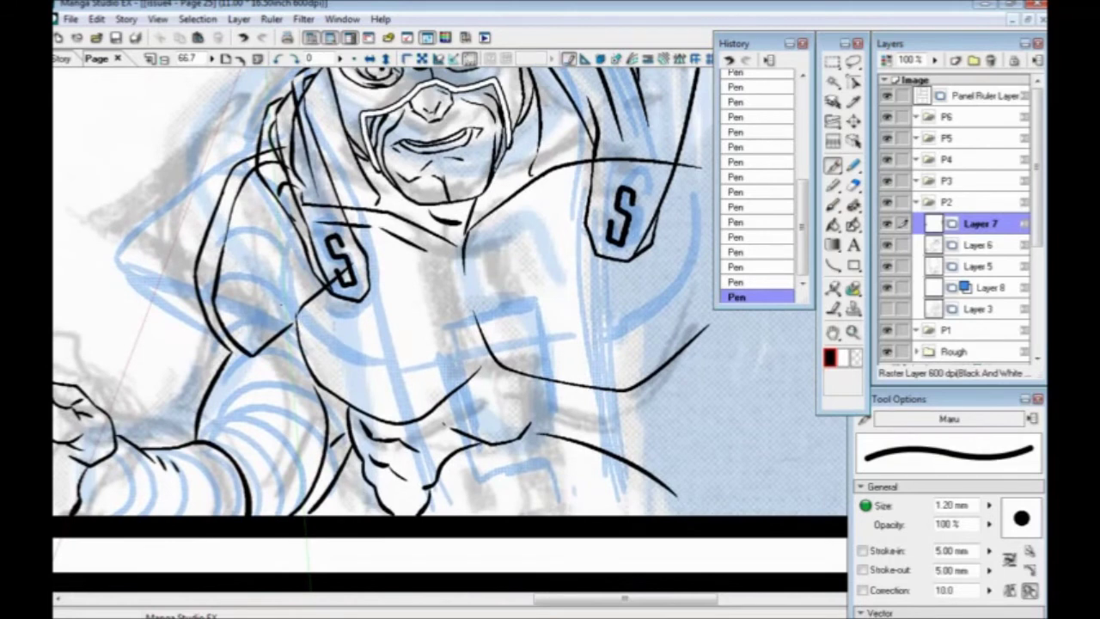
mouse_move(306, 363)
left_mouse_down()
mouse_move(418, 410)
mouse_move(361, 356)
mouse_move(238, 306)
mouse_move(287, 356)
mouse_move(327, 377)
left_mouse_up()
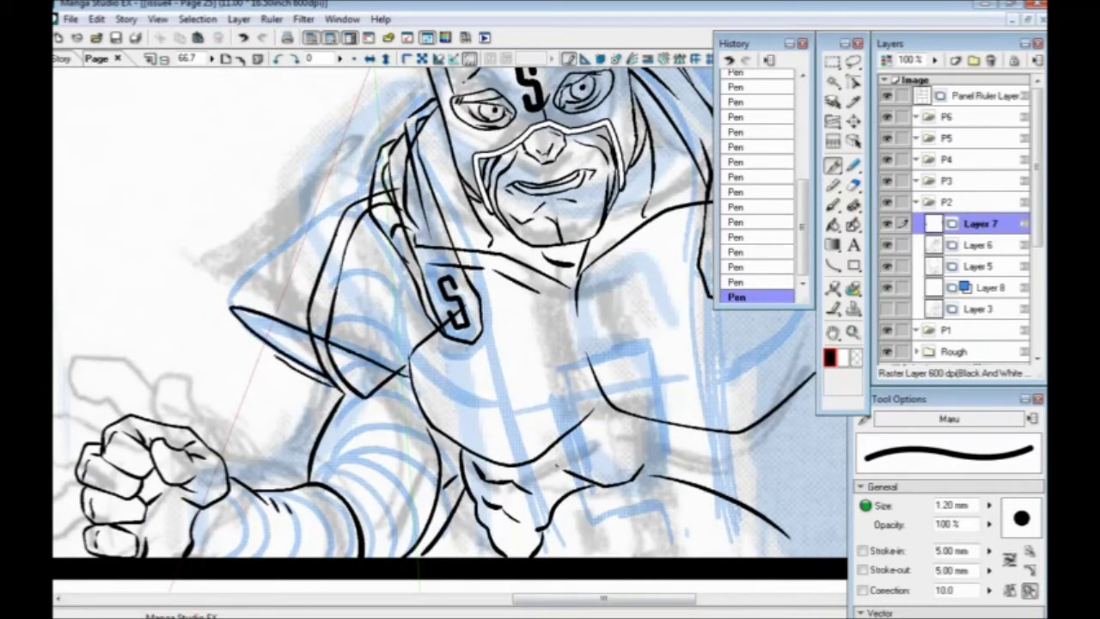
left_click_drag(248, 311, 399, 404)
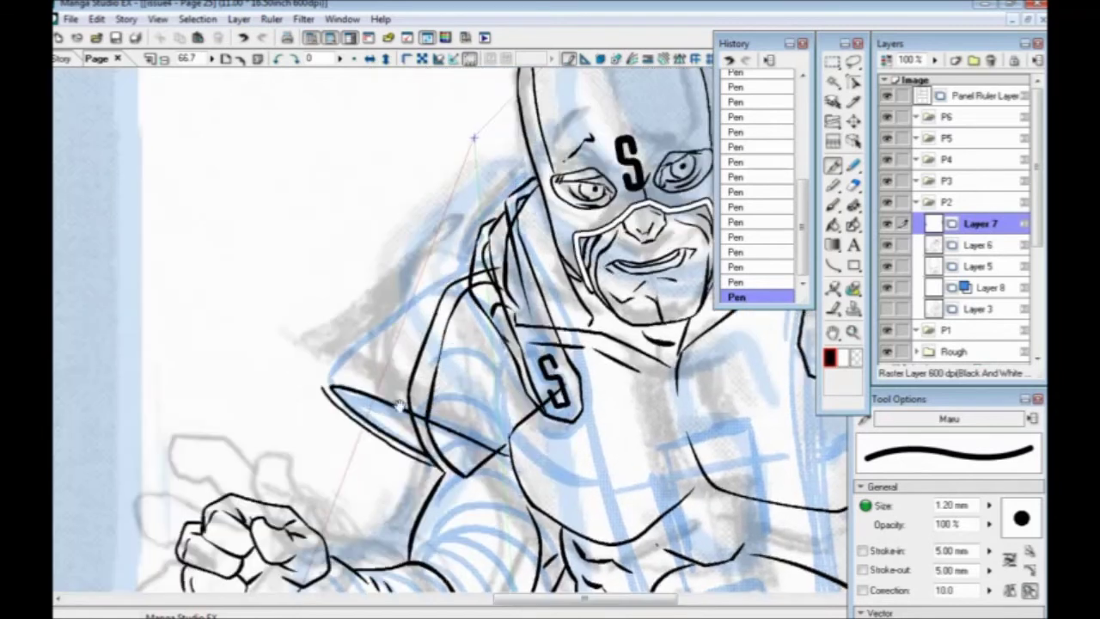
mouse_move(324, 379)
left_mouse_down()
mouse_move(363, 338)
mouse_move(447, 284)
left_mouse_up()
mouse_move(427, 460)
left_mouse_down()
mouse_move(344, 399)
mouse_move(323, 361)
left_mouse_up()
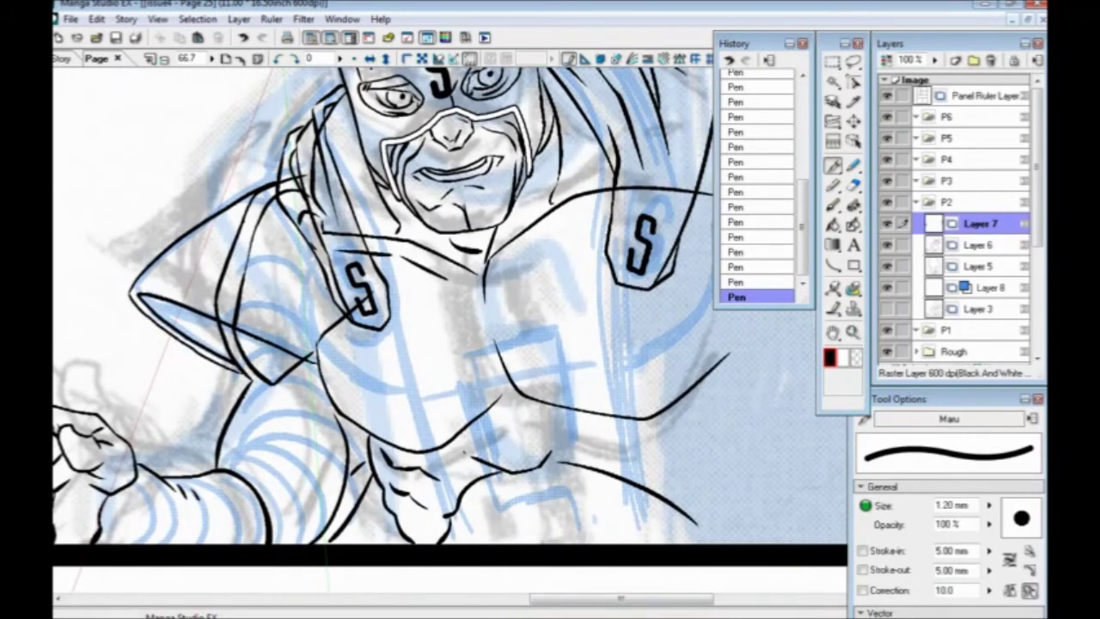
Step: Ink the curved chest panel lines below both straps and the vertical seams running down the torso
mouse_move(317, 297)
left_mouse_down()
mouse_move(348, 372)
mouse_move(417, 401)
mouse_move(469, 545)
left_mouse_up()
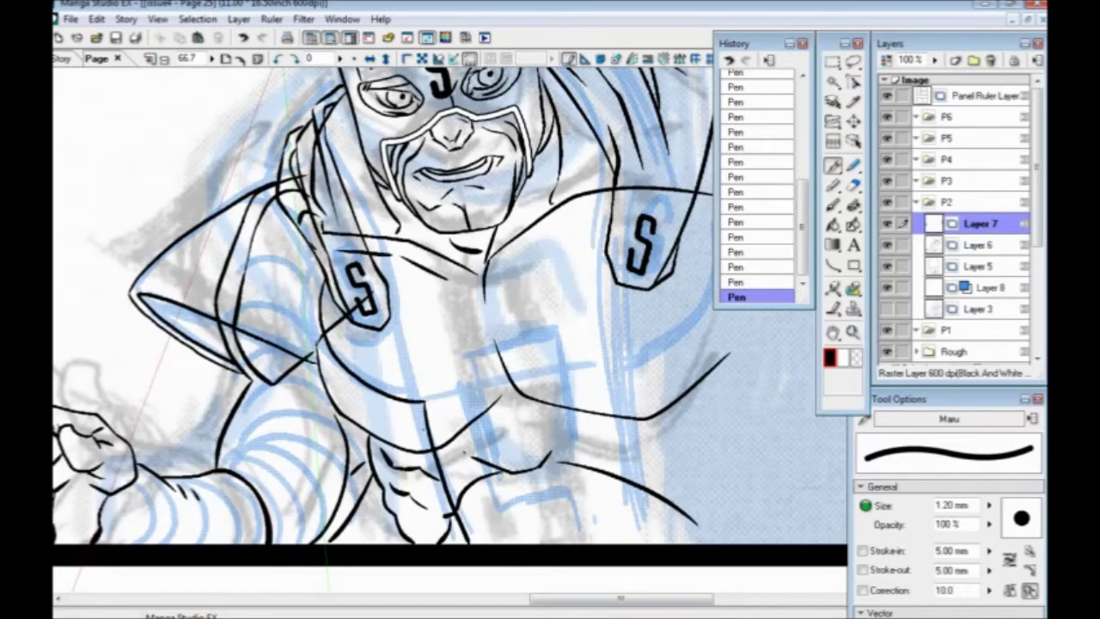
left_click_drag(390, 399, 368, 401)
mouse_move(664, 233)
left_mouse_down()
mouse_move(634, 336)
mouse_move(587, 364)
mouse_move(577, 388)
mouse_move(598, 538)
left_mouse_up()
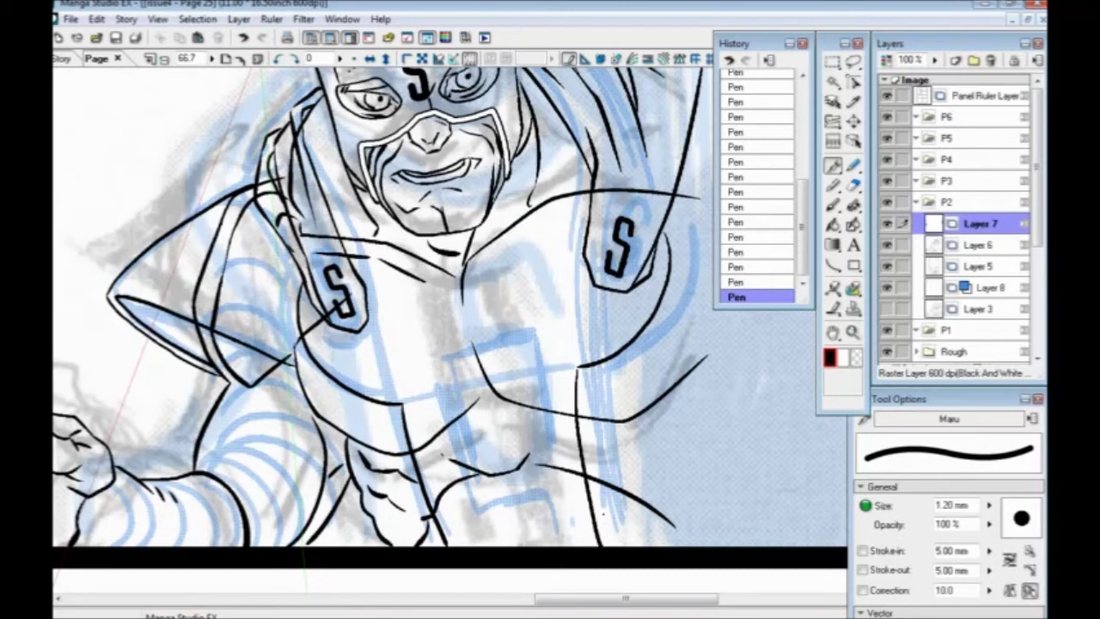
Step: Ink the large angular S emblem in the middle of the torso with the Magic Marker at 1.20 mm
left_click(832, 184)
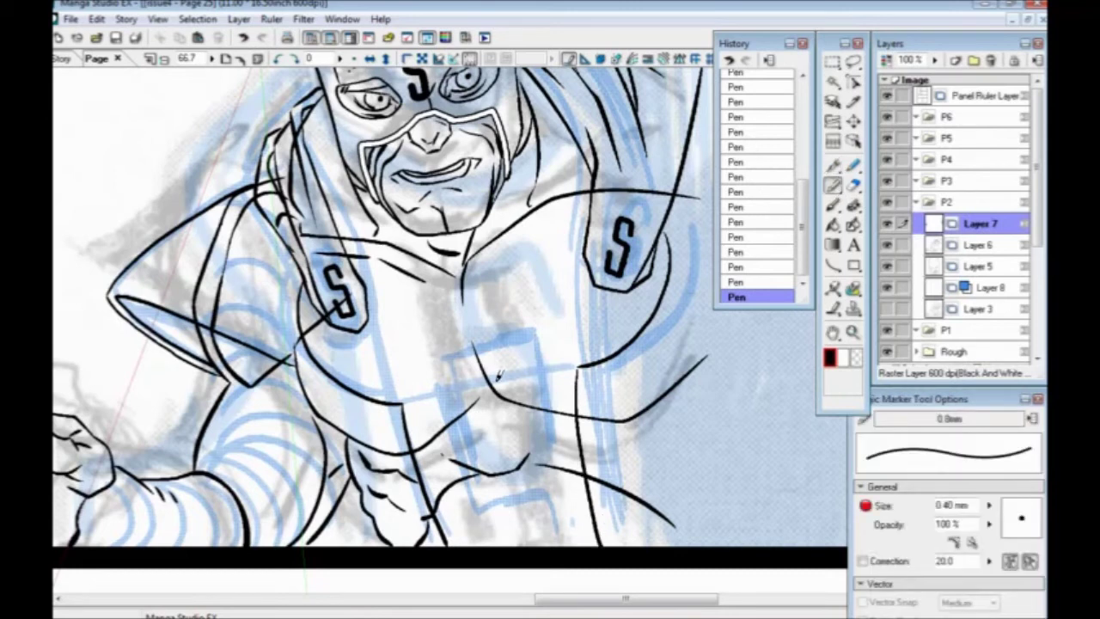
mouse_move(529, 386)
left_mouse_down()
mouse_move(468, 333)
mouse_move(473, 440)
left_mouse_up()
key("ctrl+z")
key("bracketright")
key("bracketright")
key("bracketright")
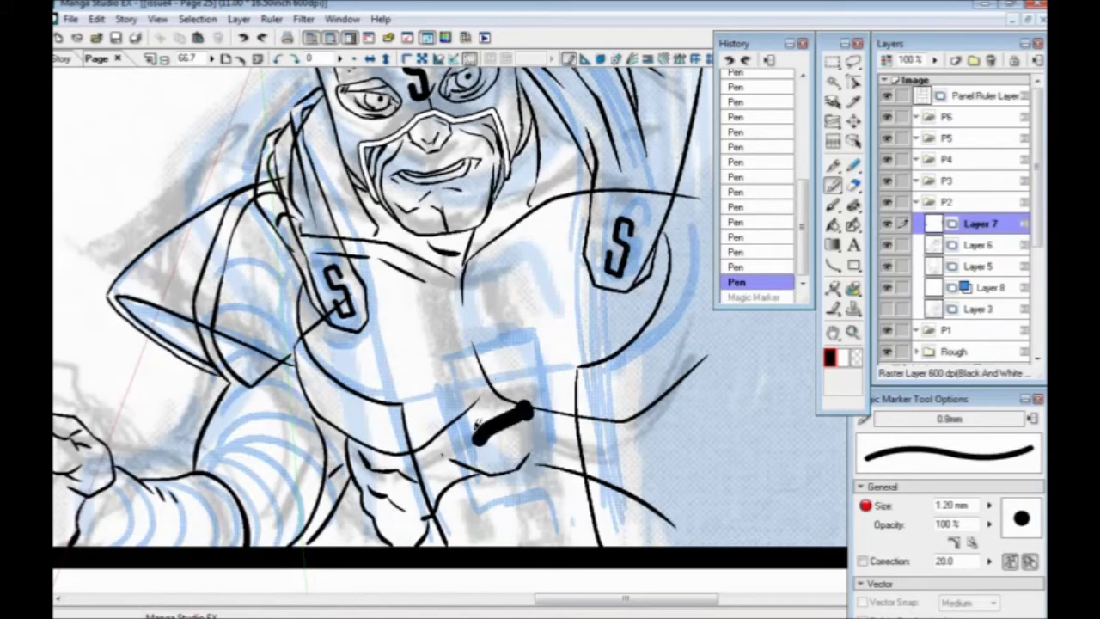
key("ctrl+z")
scroll(530, 306, "down", 1)
mouse_move(540, 407)
left_mouse_down()
mouse_move(519, 320)
mouse_move(446, 340)
mouse_move(426, 360)
mouse_move(461, 479)
mouse_move(547, 471)
mouse_move(557, 524)
left_mouse_up()
Step: Switch back to the Maru pen, view the whole figure in the panel, and save the page
key("ctrl+minus")
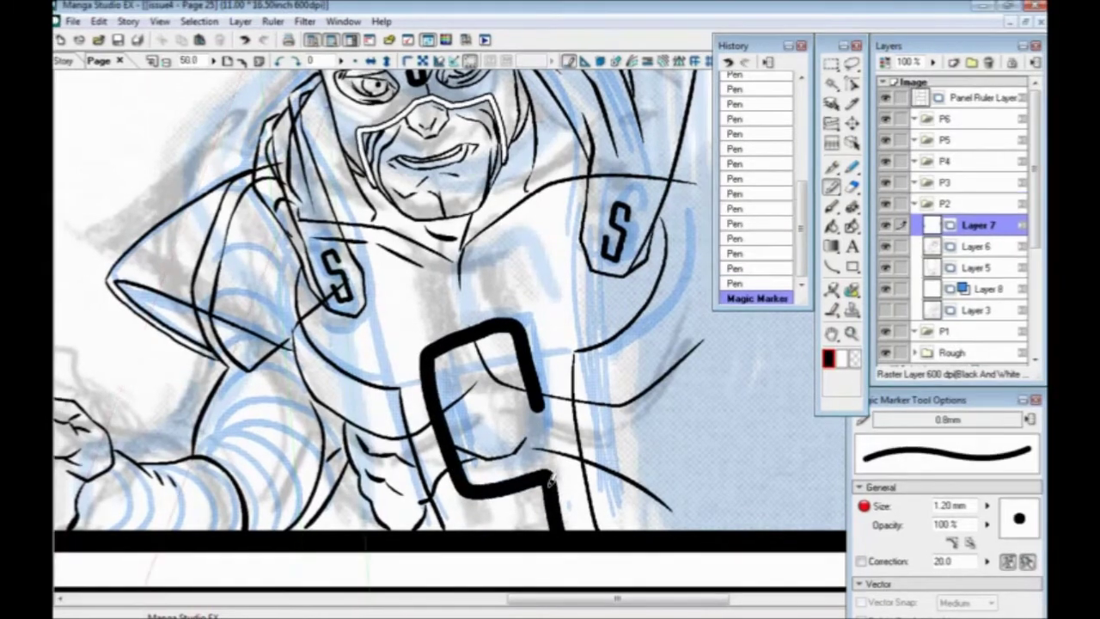
key("ctrl+minus")
key("p")
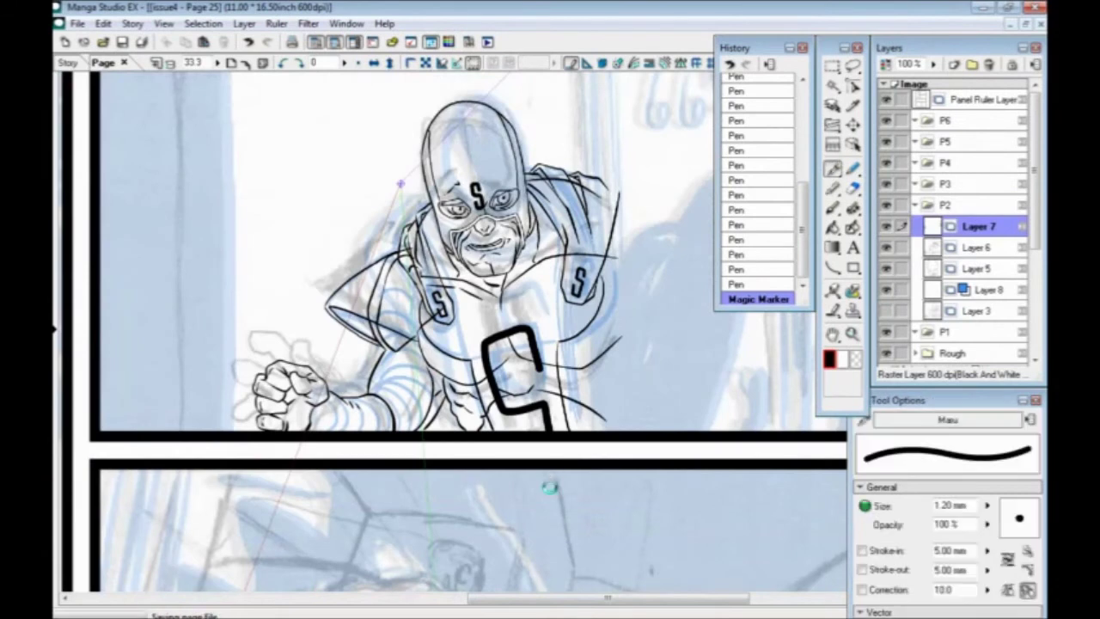
key("ctrl+s")
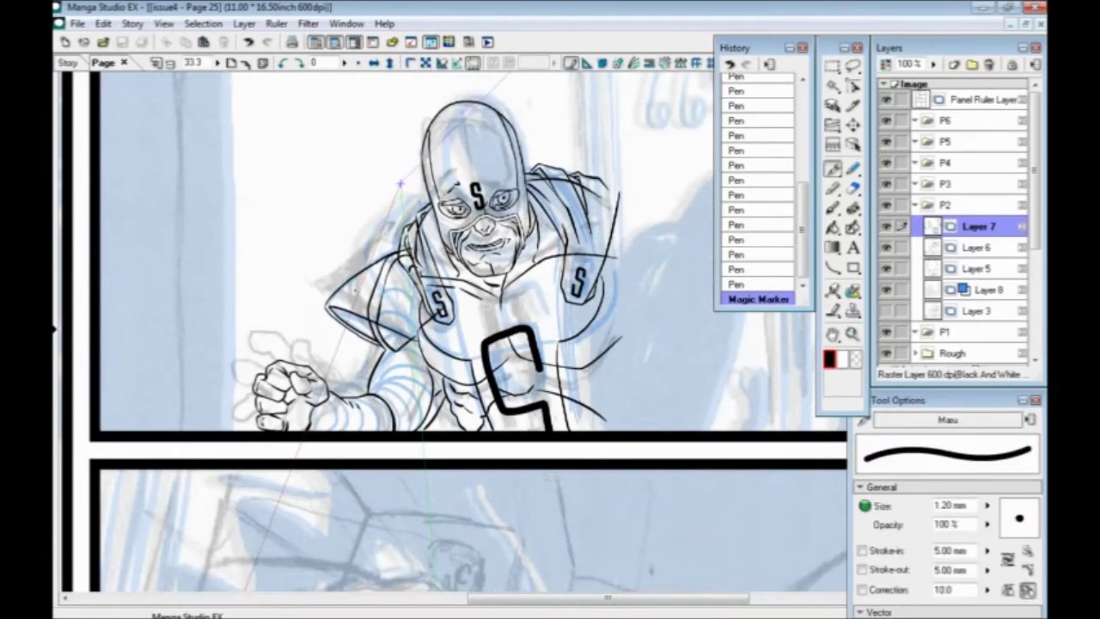
Step: Erase the Layer 6 body lines that run through the long strap and collar folds on the shoulder away from the fist
left_click(887, 249)
left_click(887, 248)
left_click(916, 251)
key("ctrl+plus")
key("ctrl+plus")
left_click(854, 189)
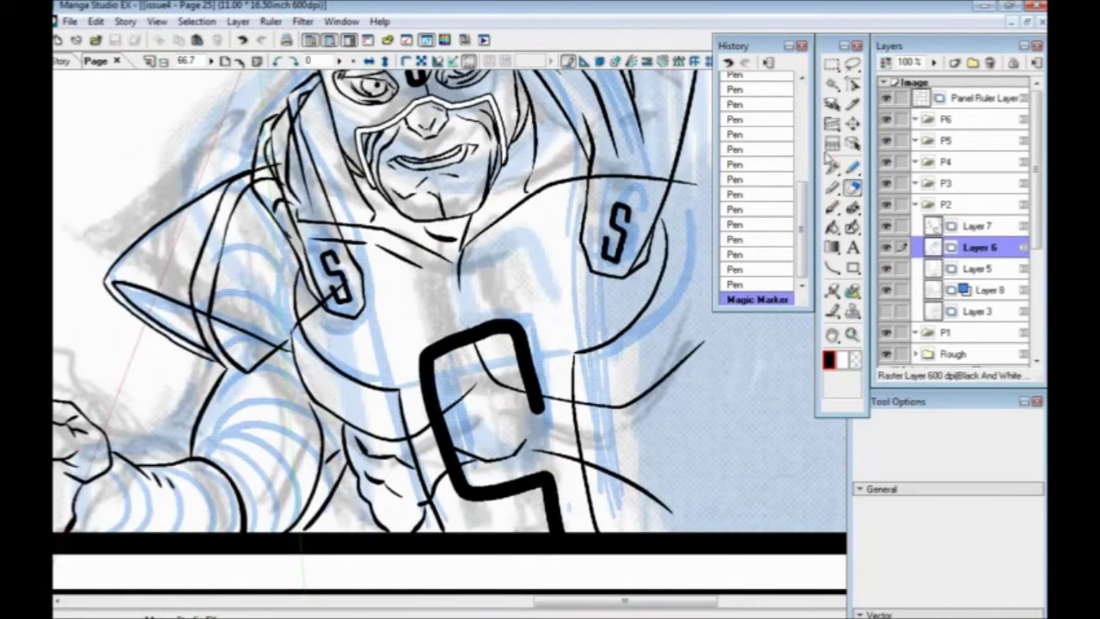
left_click_drag(573, 340, 530, 492)
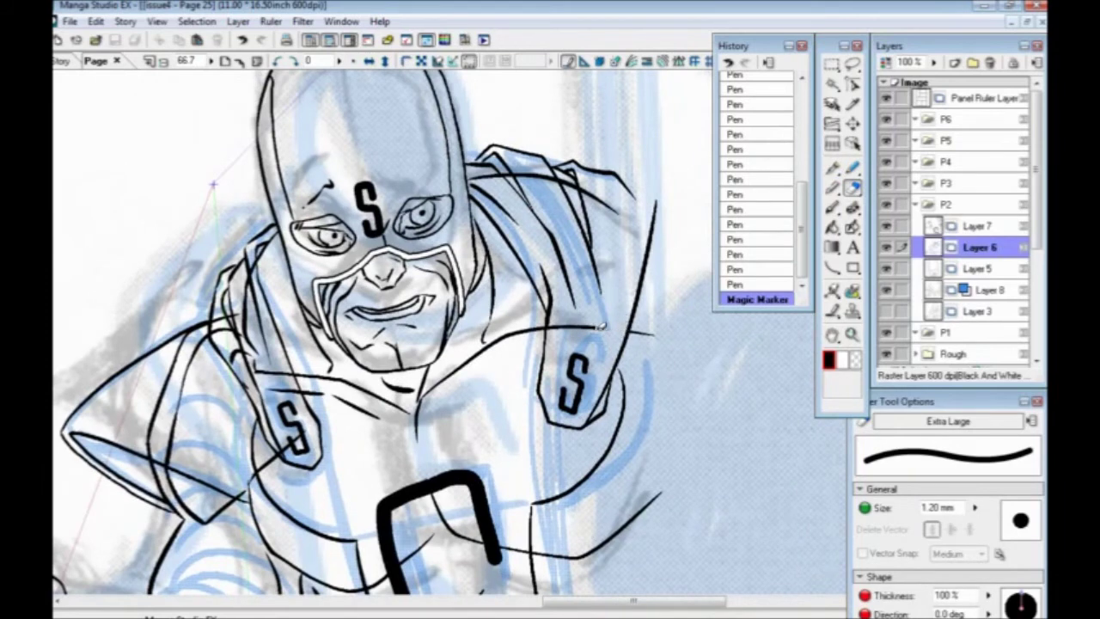
left_click_drag(574, 325, 556, 333)
left_click_drag(558, 180, 611, 205)
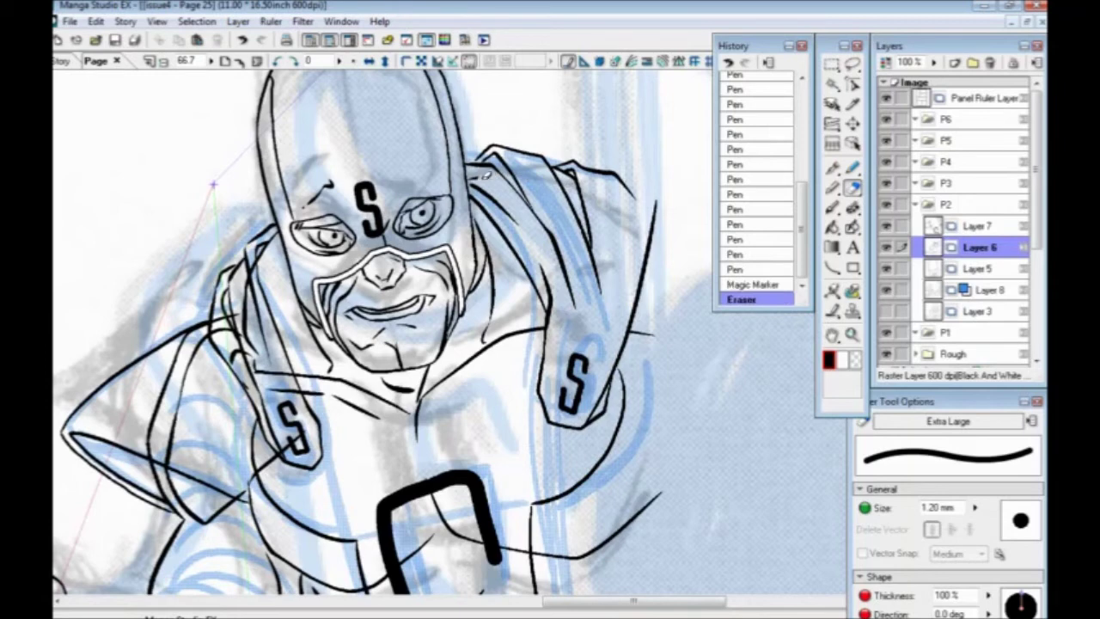
left_click_drag(476, 176, 473, 179)
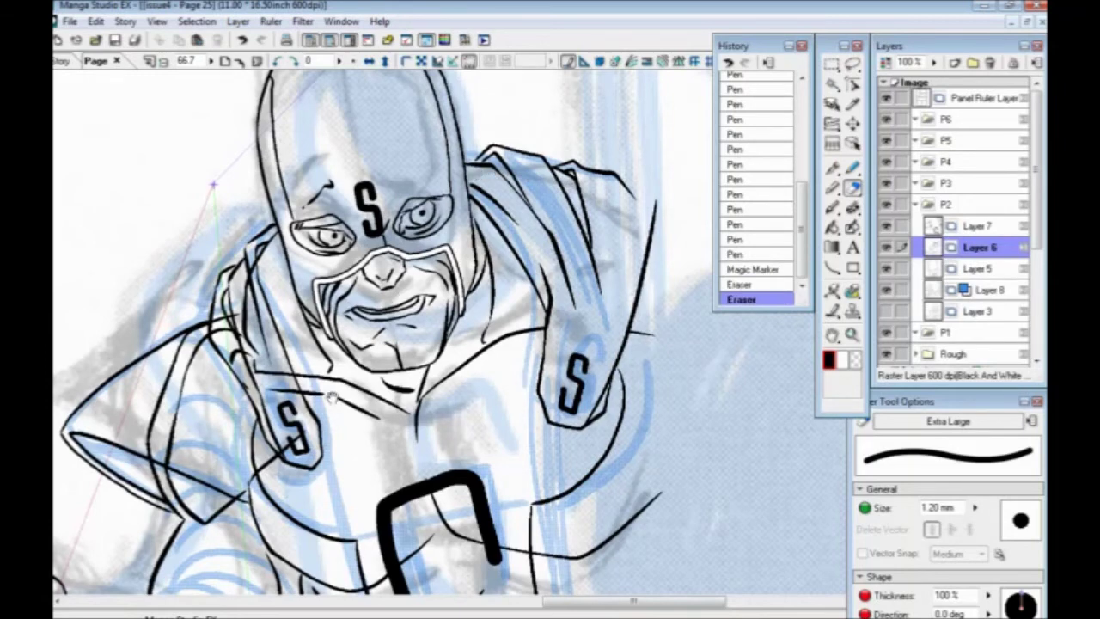
Step: Erase the old Layer 6 shoulder and arm lines that show through the pointed shoulder pad and its strap
left_click_drag(331, 398, 528, 366)
mouse_move(439, 265)
left_mouse_down()
mouse_move(449, 224)
mouse_move(454, 314)
mouse_move(493, 358)
mouse_move(483, 339)
mouse_move(486, 413)
left_mouse_up()
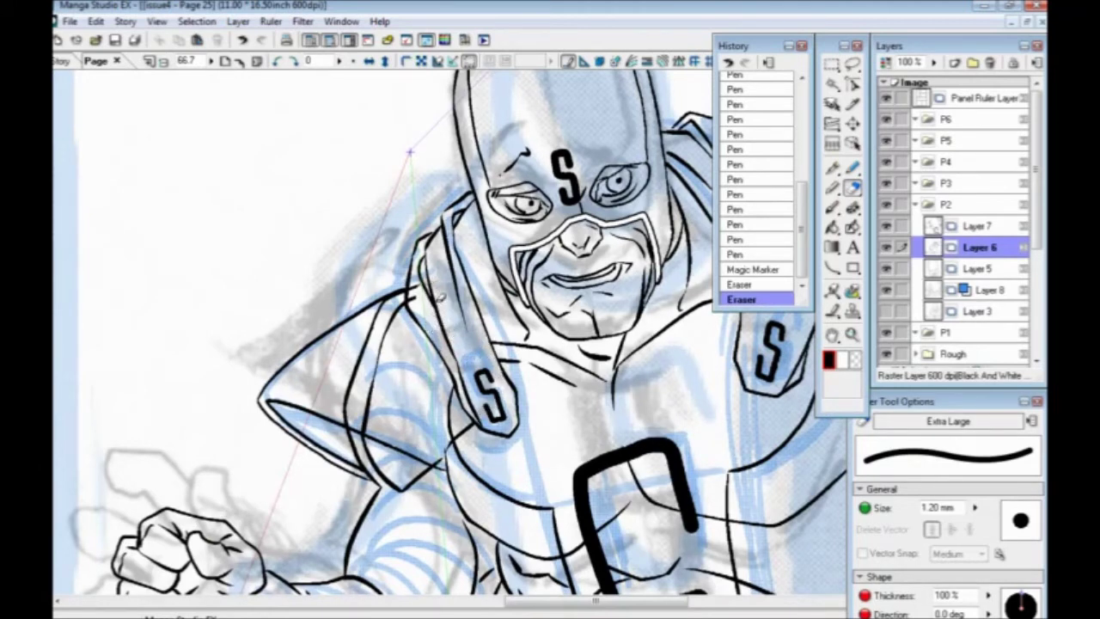
left_click_drag(419, 294, 408, 280)
left_click_drag(366, 421, 414, 360)
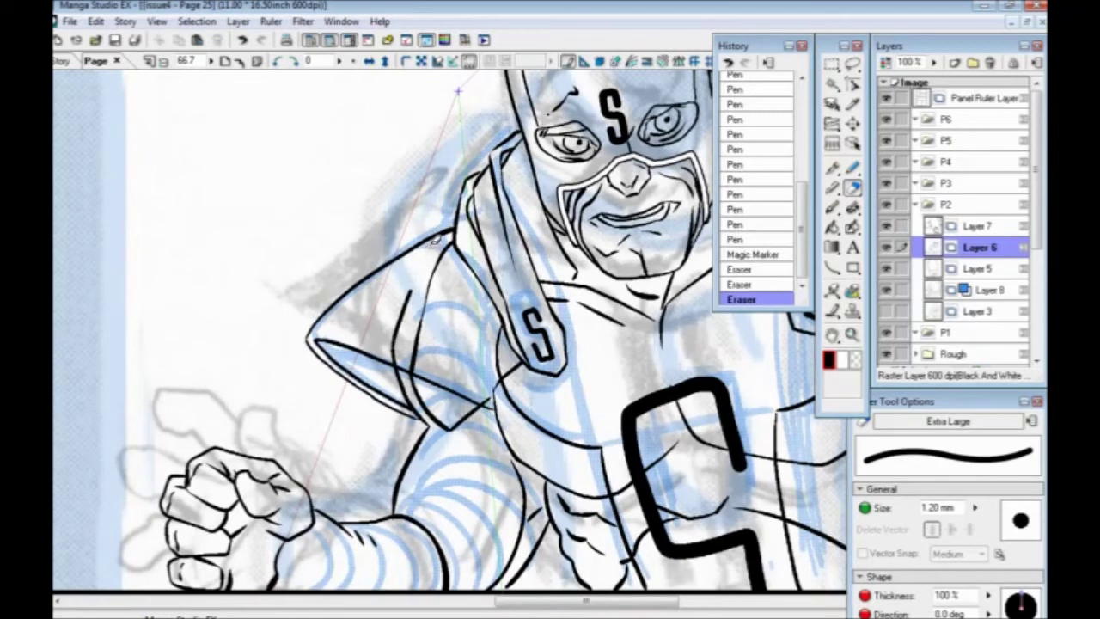
left_click_drag(446, 230, 440, 233)
mouse_move(403, 312)
left_mouse_down()
mouse_move(394, 352)
mouse_move(358, 341)
left_mouse_up()
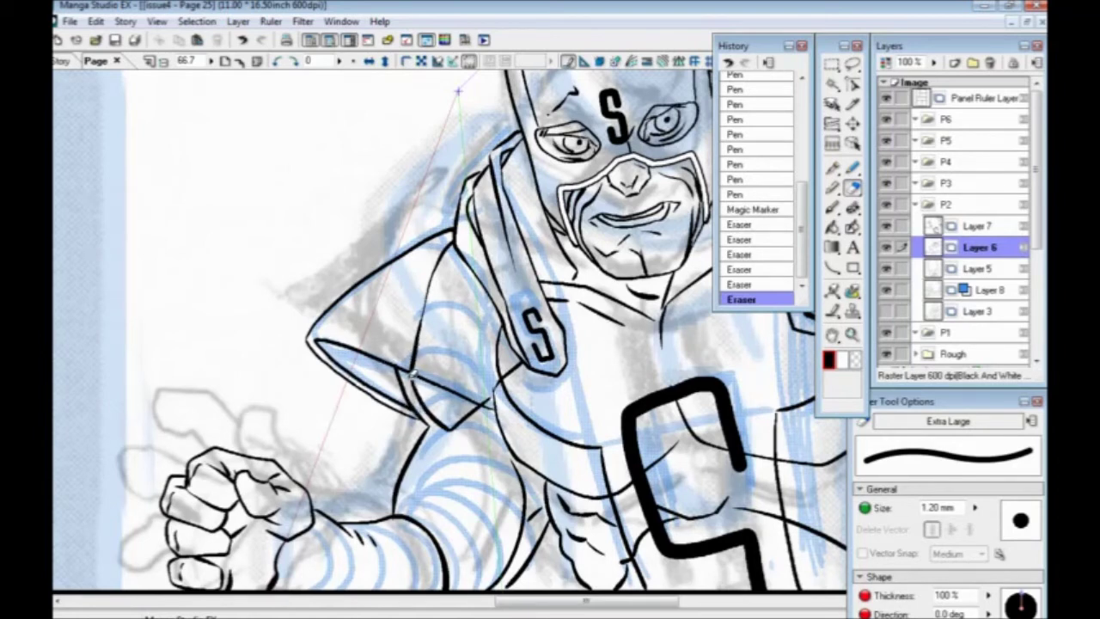
left_click_drag(419, 378, 421, 298)
left_click_drag(450, 240, 426, 276)
Step: Ink the crease inside the pointed shoulder pad with the Maru pen, and undo the two extra short strokes
key("p")
left_click_drag(433, 279, 405, 333)
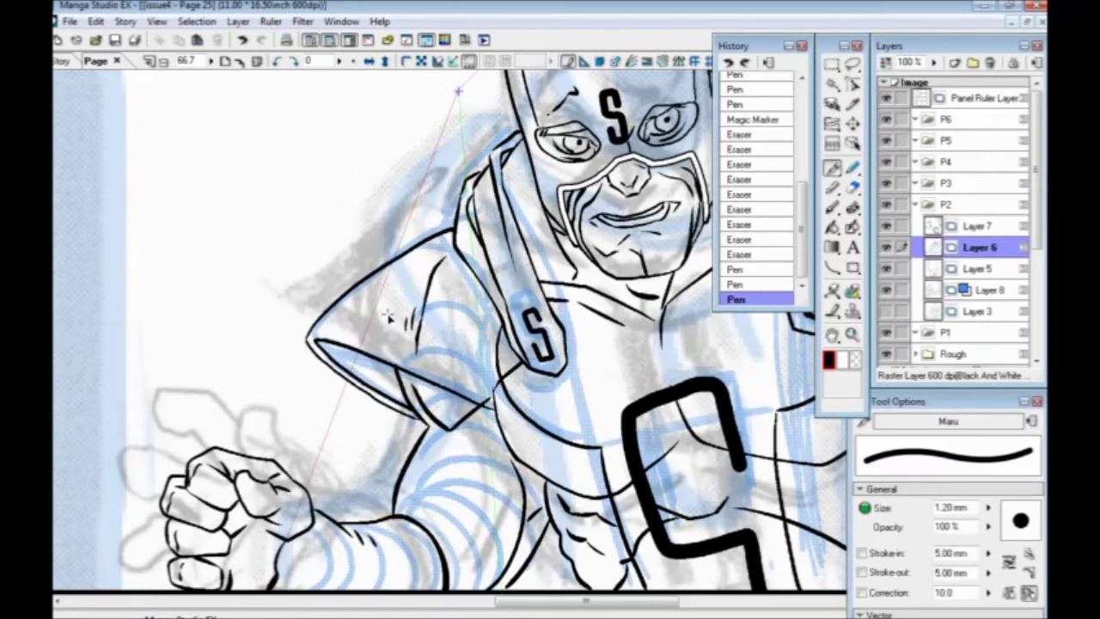
key("ctrl+z")
key("ctrl+z")
Step: Erase the stray Layer 6 line at the lower inner corner of the shoulder pad
left_click_drag(426, 434, 318, 400)
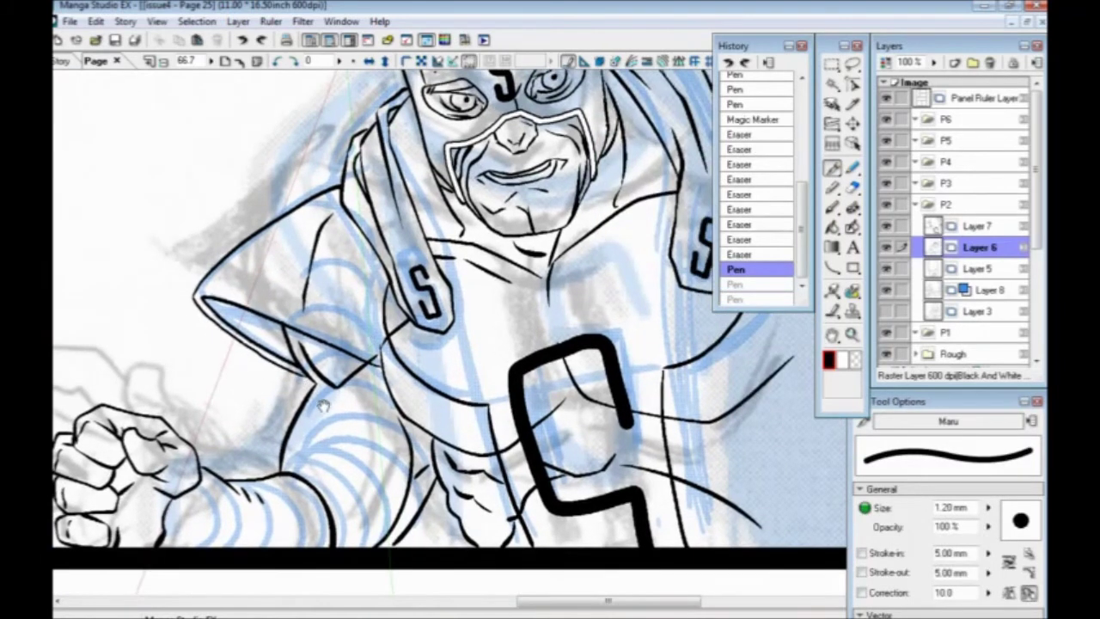
left_click(852, 187)
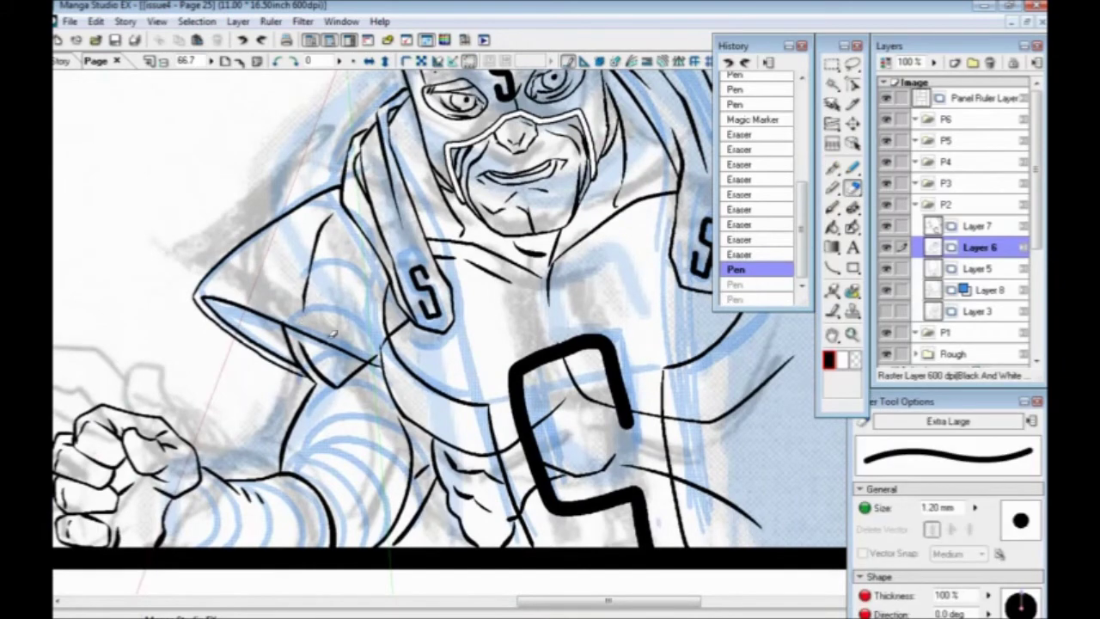
left_click_drag(375, 354, 371, 358)
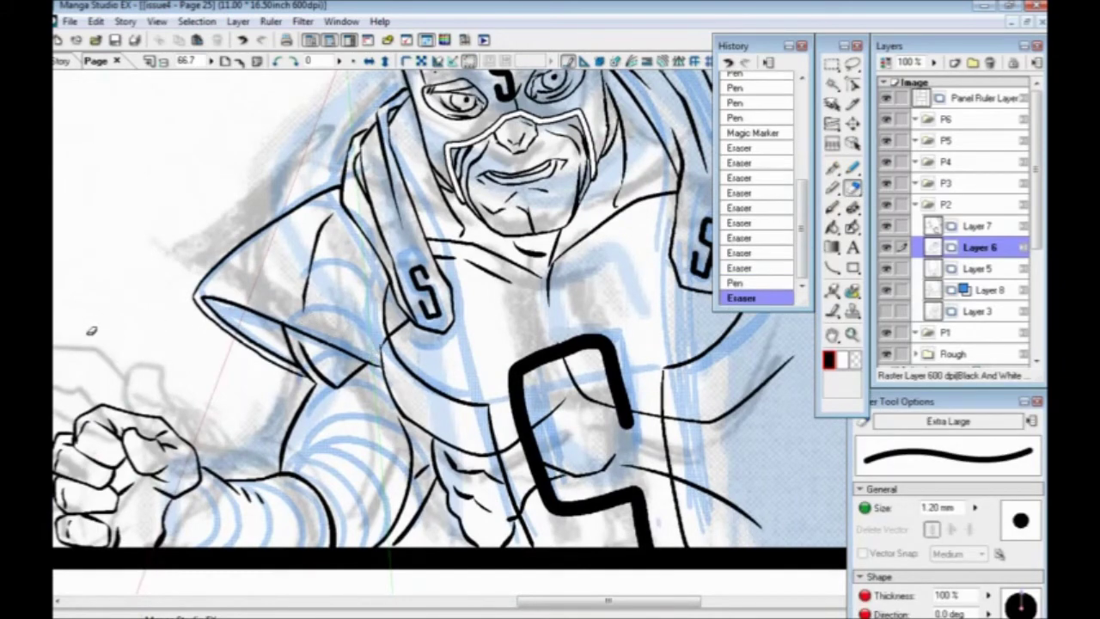
Step: Hide Layer 8 and the Rough folder to view the inked hero alone, and switch back to the Maru pen
key("ctrl+minus")
key("ctrl+minus")
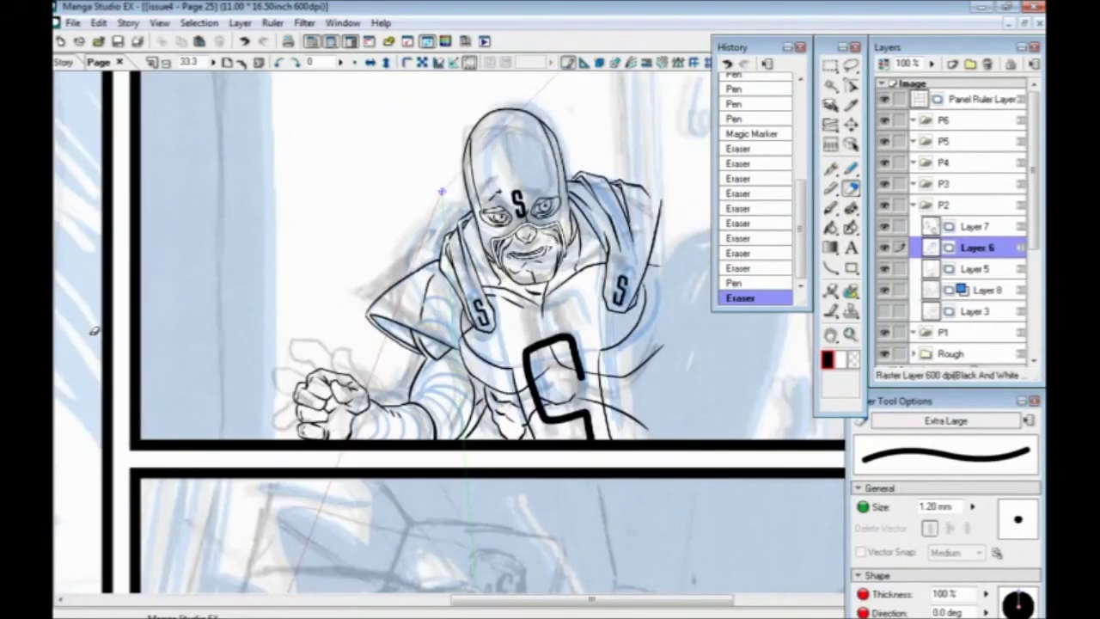
left_click(885, 290)
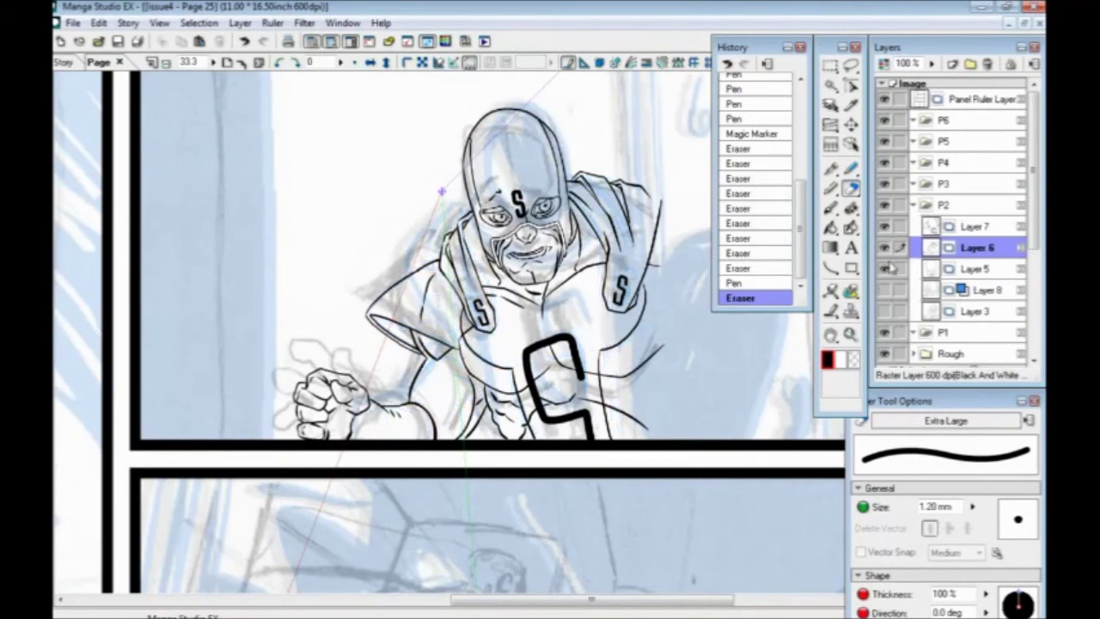
left_click(885, 354)
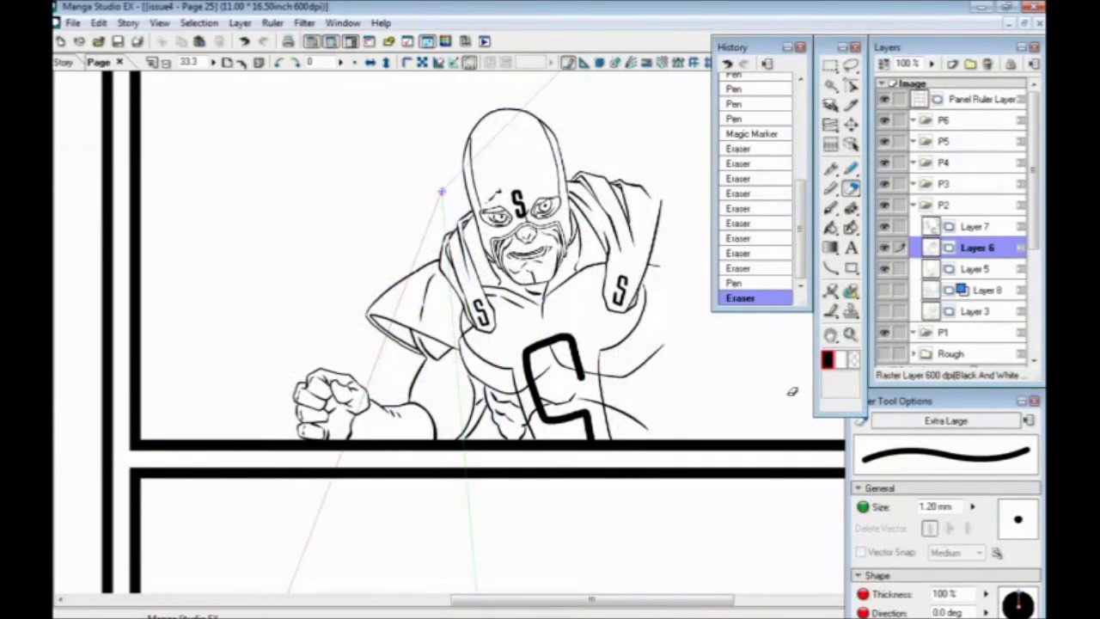
key("ctrl+minus")
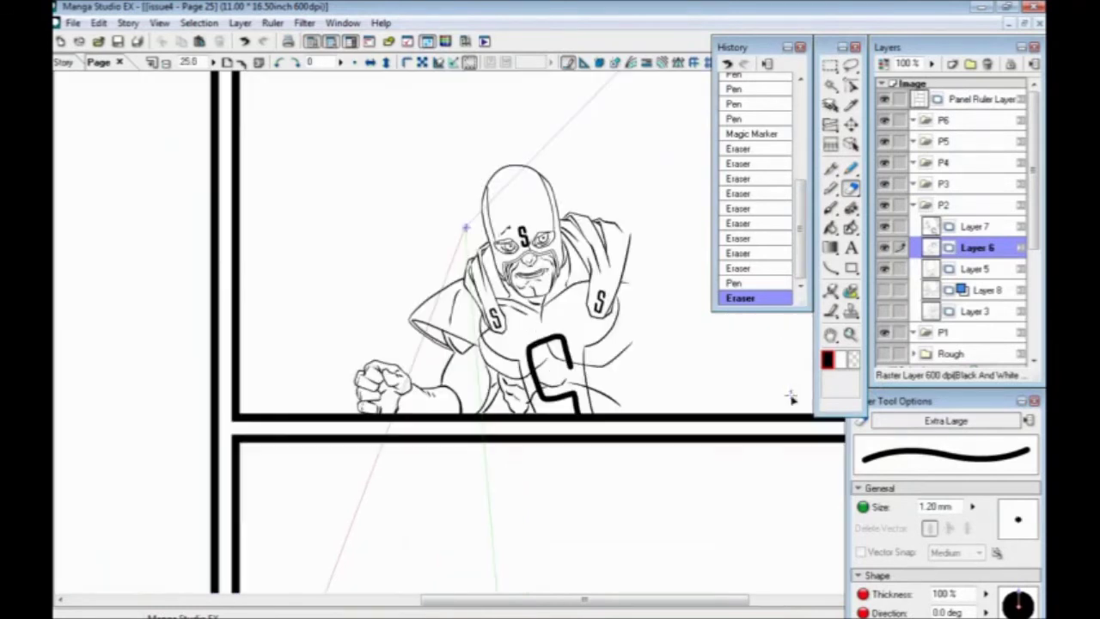
key("p")
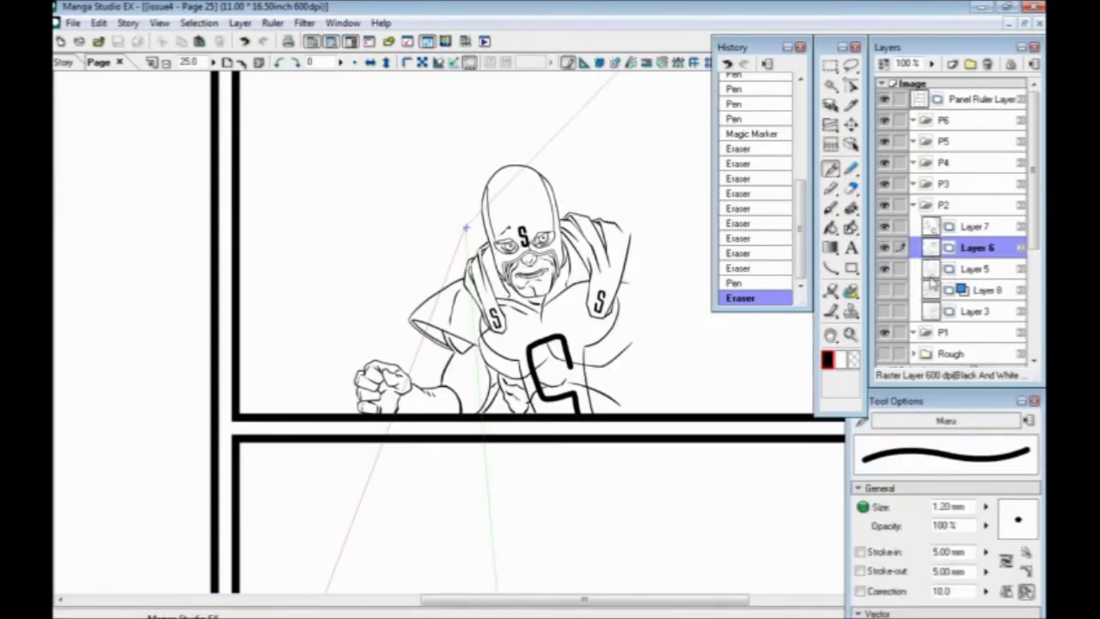
Step: Check what Layers 5, 6 and 7 contain, and merge Layers 7 and 6 down into Layer 5
left_click(884, 269)
left_click(884, 269)
left_click(884, 248)
left_click(884, 247)
left_click(885, 226)
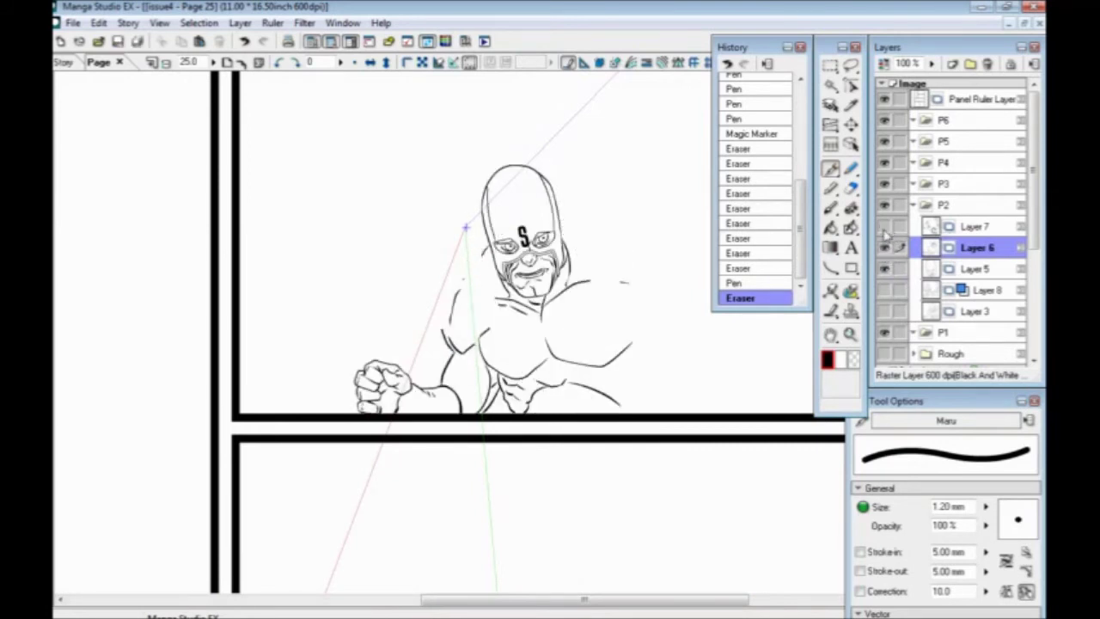
left_click(884, 226)
left_click(945, 227)
key("ctrl+e")
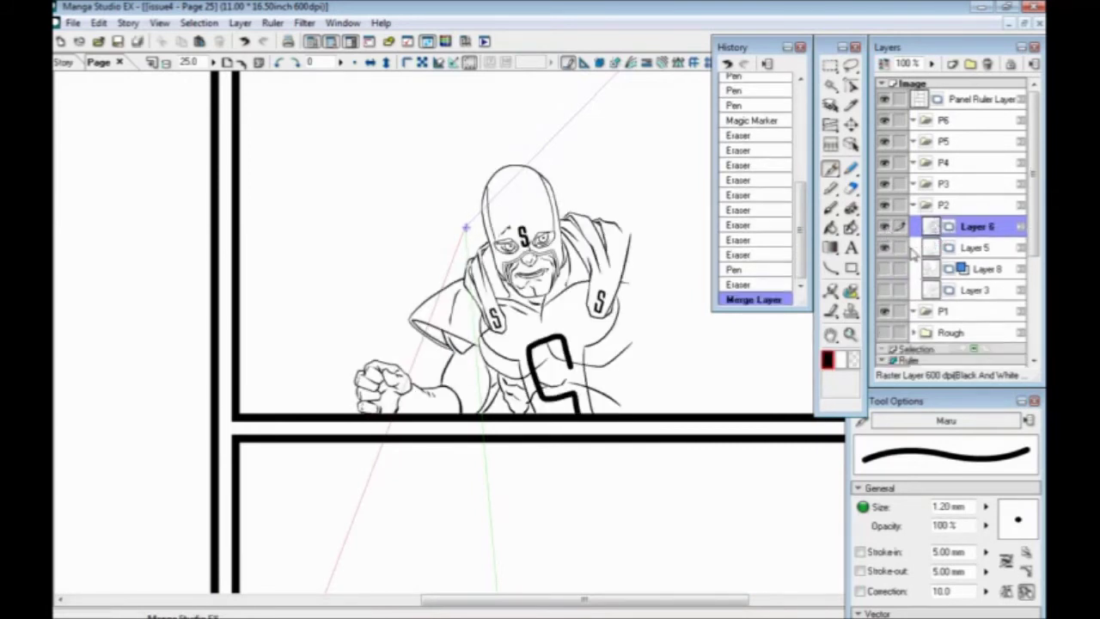
key("ctrl+e")
left_click(885, 226)
left_click(884, 226)
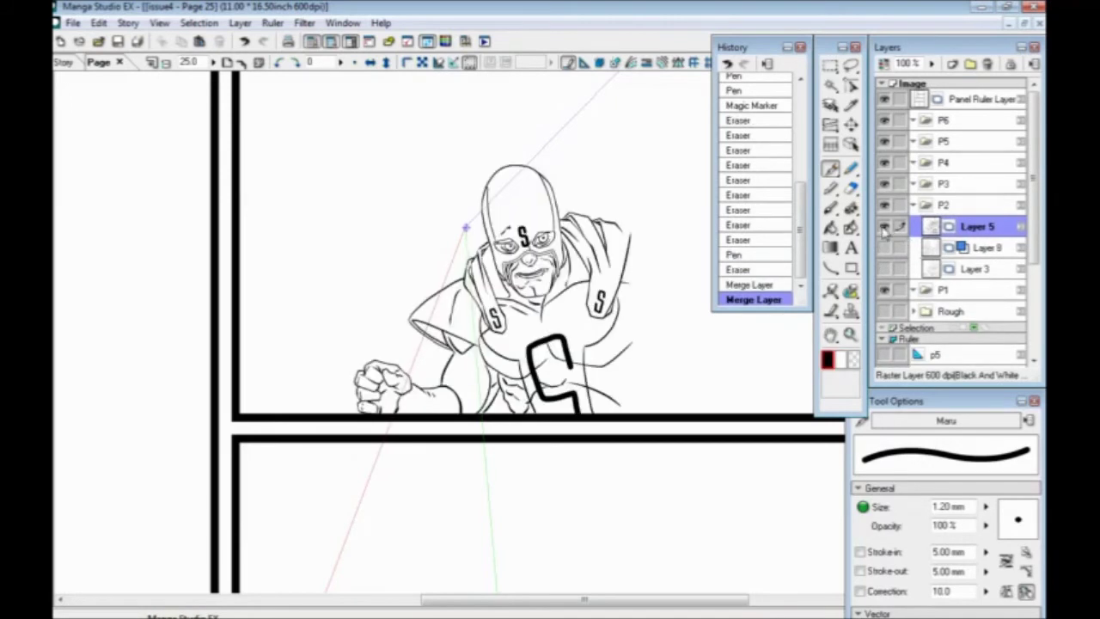
Step: Create a new layer named bg and place it below Layer 5 in the P2 folder
left_click(952, 63)
type("bg")
key("Return")
left_click_drag(905, 236, 909, 258)
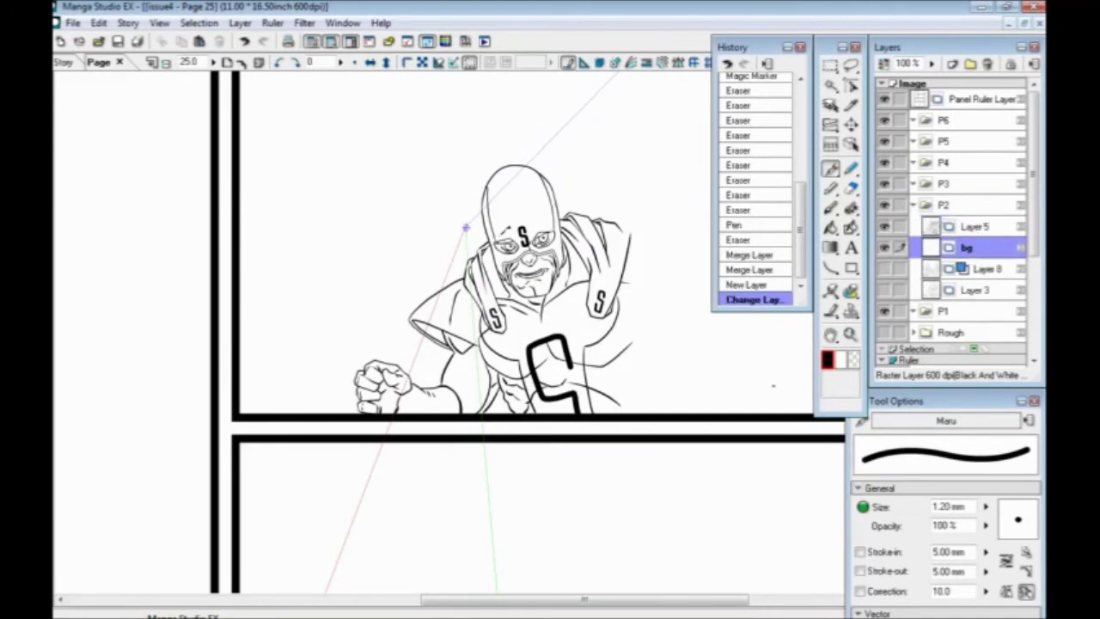
Step: Delete the leftover sketch layers, Layer 8 and Layer 3, from the P2 folder
left_click(885, 268)
left_click(885, 268)
left_click(974, 268)
left_click(988, 63)
left_click(596, 371)
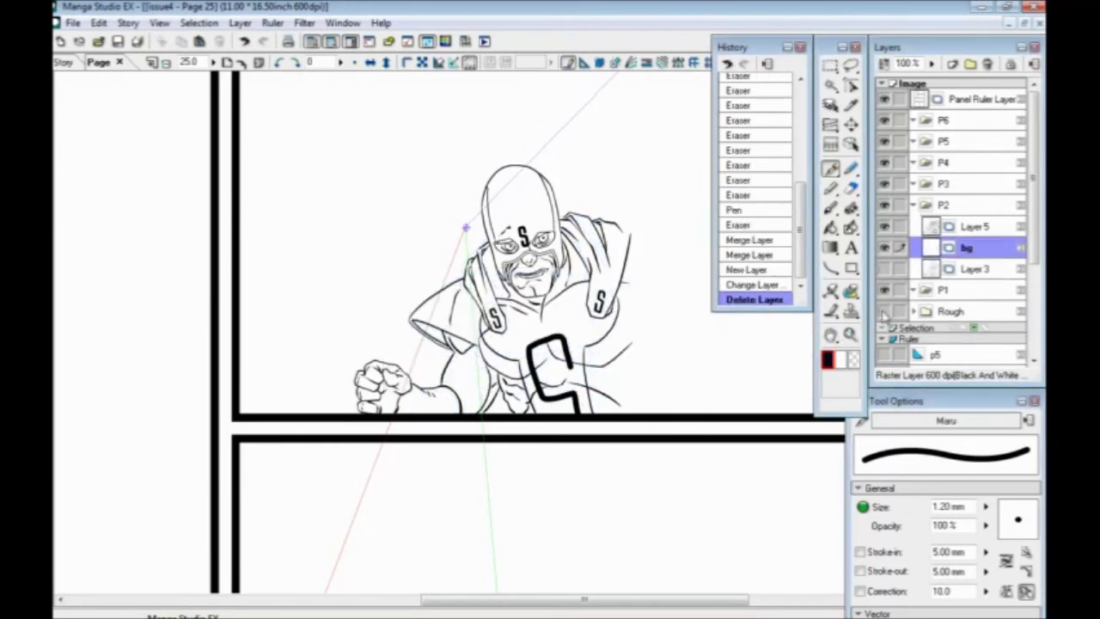
left_click(886, 269)
left_click(966, 268)
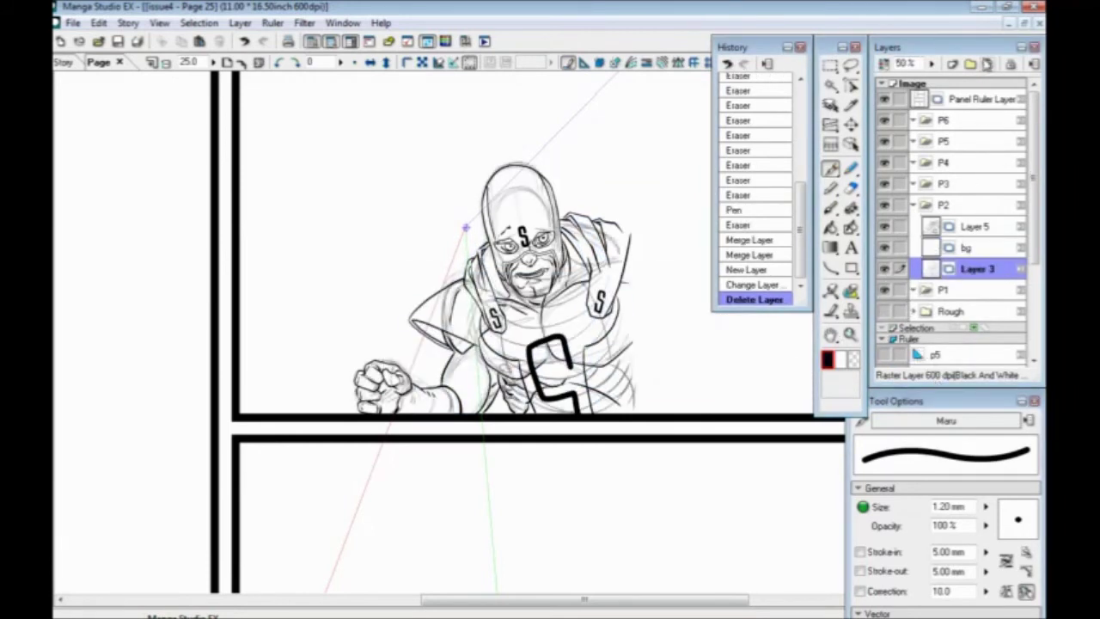
left_click(985, 66)
left_click(597, 371)
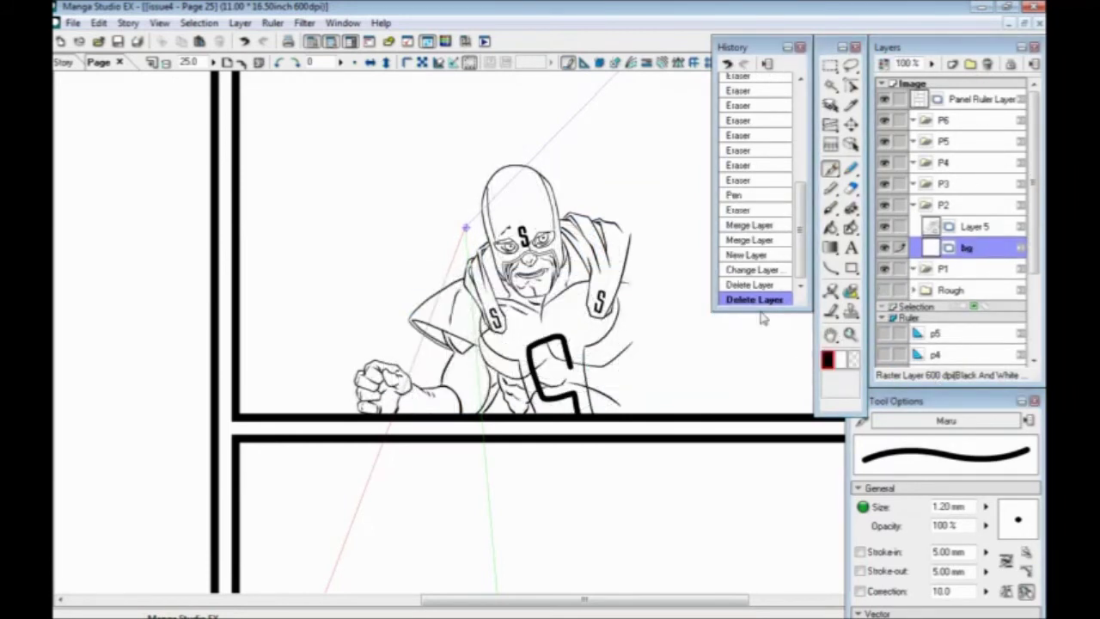
Step: Show the Rough folder again and set its opacity to 42%
left_click(885, 290)
left_click(949, 293)
left_click(932, 64)
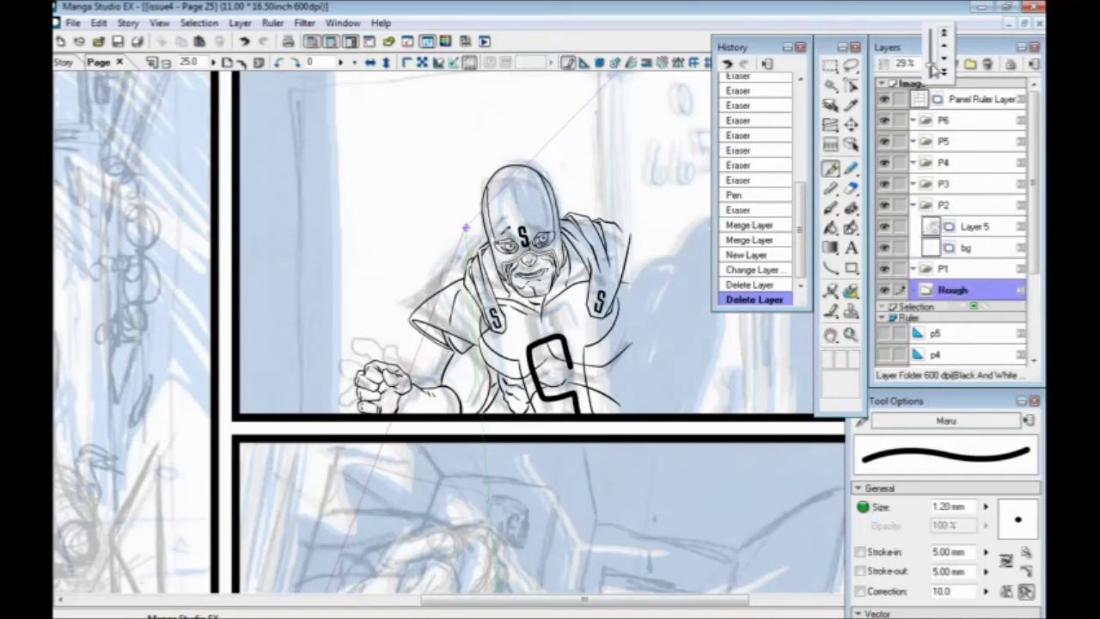
left_click_drag(931, 65, 931, 58)
Step: Choose the 0.8mm Magic Marker, make bg the active layer, and try a stroke in panel 2 before undoing it
left_click_drag(415, 312, 379, 469)
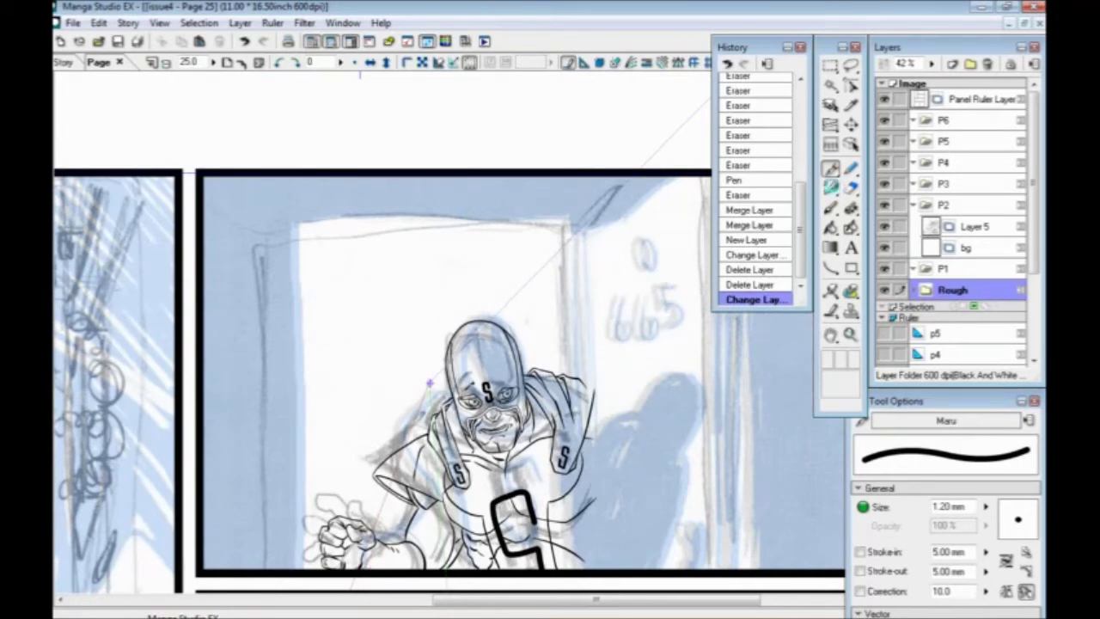
left_click(830, 187)
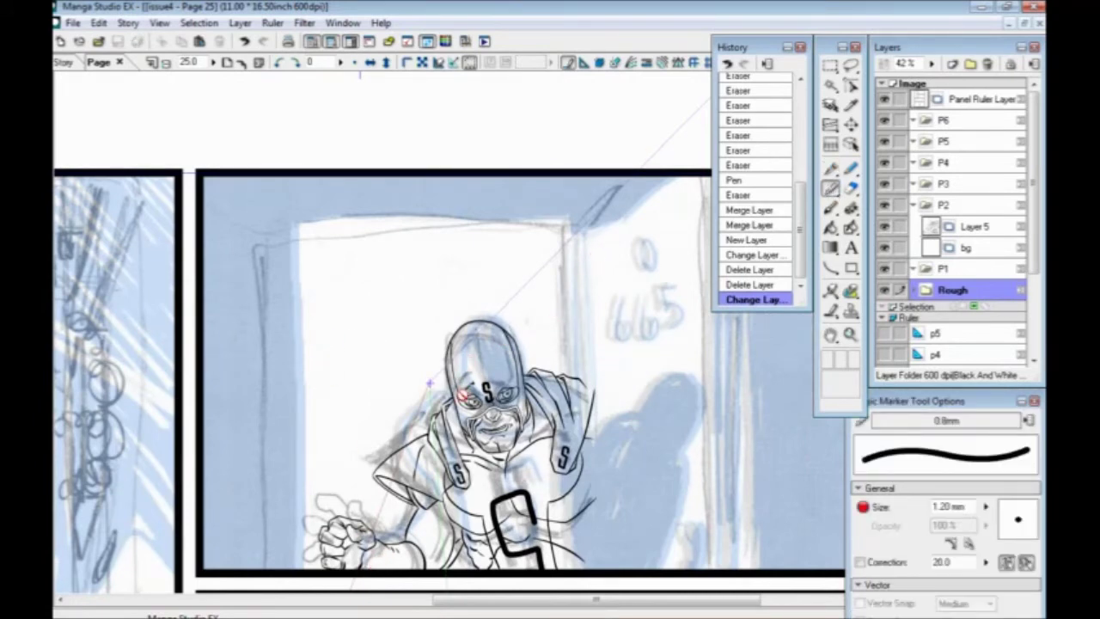
left_click(967, 248)
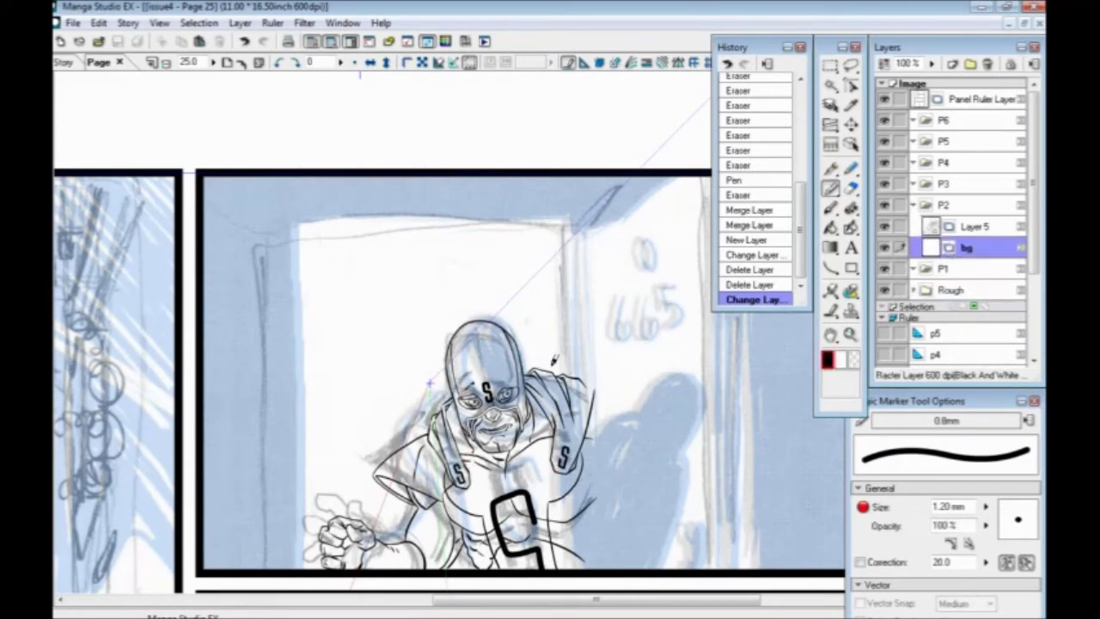
scroll(606, 335, "up", 3)
left_click(592, 428)
left_click_drag(245, 458, 661, 332)
left_click_drag(266, 395, 434, 392)
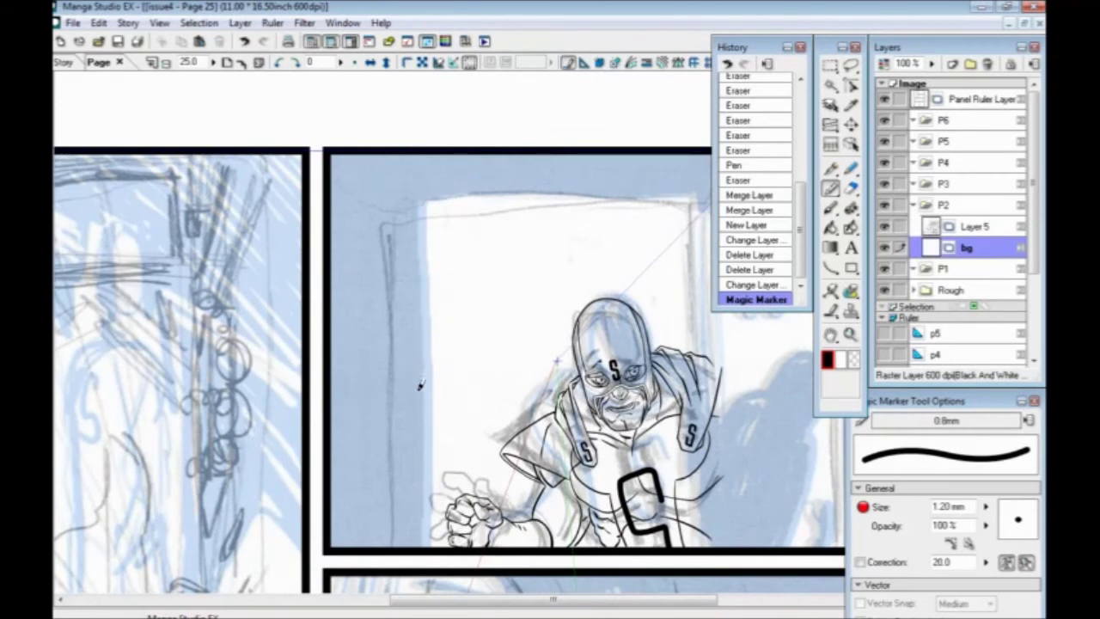
mouse_move(457, 445)
left_mouse_down()
mouse_move(391, 329)
mouse_move(394, 490)
left_mouse_up()
key("ctrl+z")
Step: Reduce the Magic Marker size to 0.30 mm, test it with a long S-shaped stroke, and undo that stroke
key("bracketleft")
key("bracketleft")
key("bracketleft")
key("bracketleft")
key("bracketleft")
mouse_move(452, 344)
left_mouse_down()
mouse_move(398, 497)
mouse_move(361, 361)
left_mouse_up()
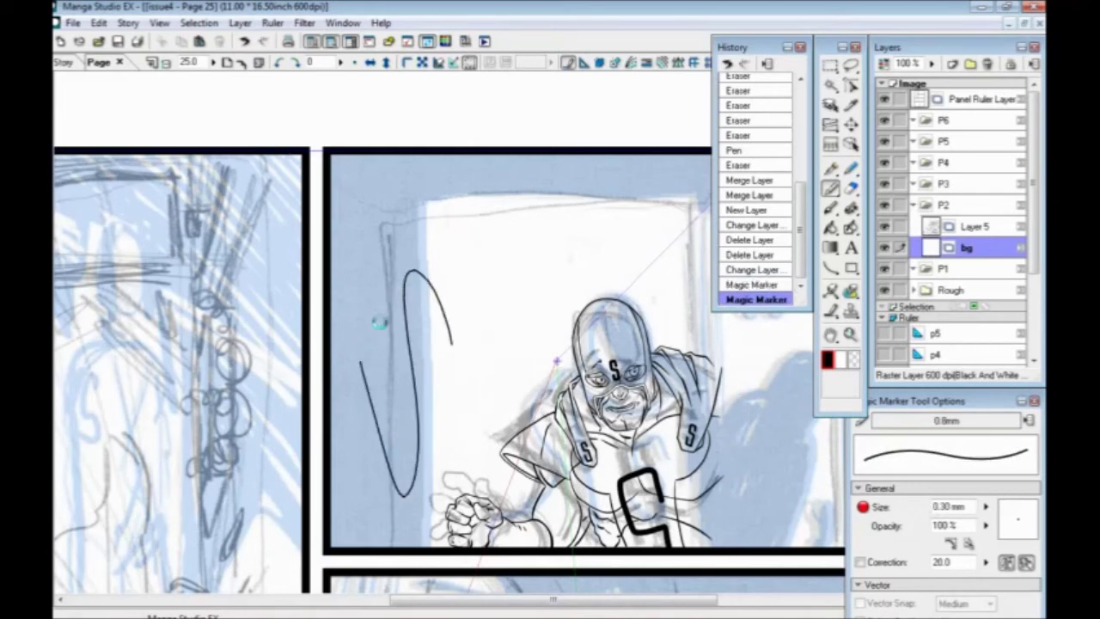
key("ctrl+z")
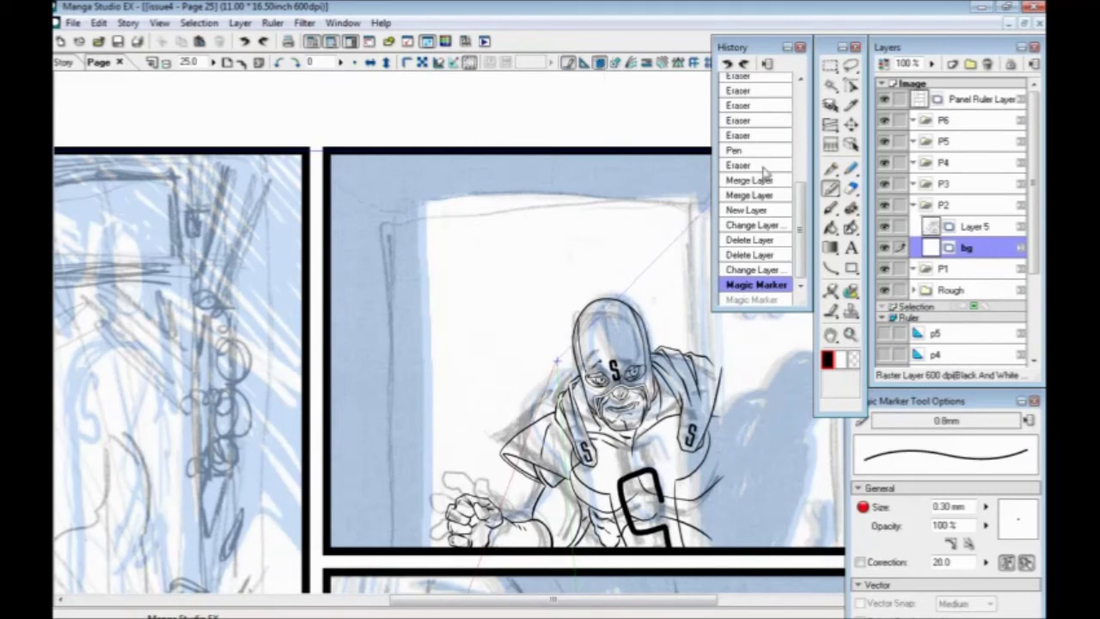
Step: With the p2 perspective ruler shown, ink the long vertical doorway edge behind the hero on the bg layer at 0.30 mm
left_click_drag(1033, 255, 1031, 325)
left_click(885, 282)
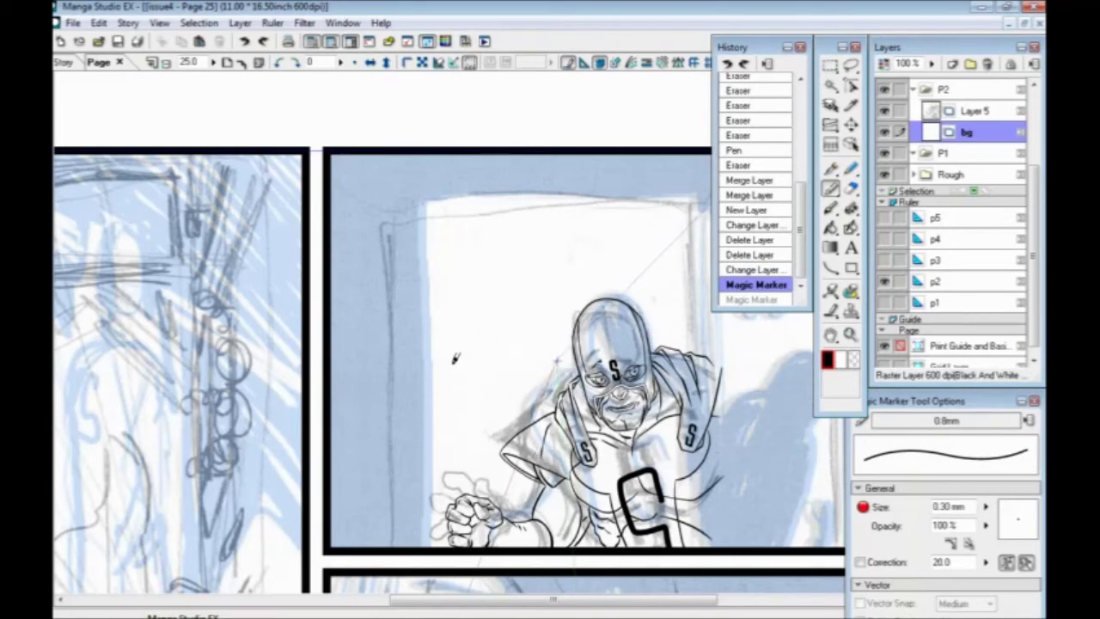
left_click_drag(452, 402, 388, 371)
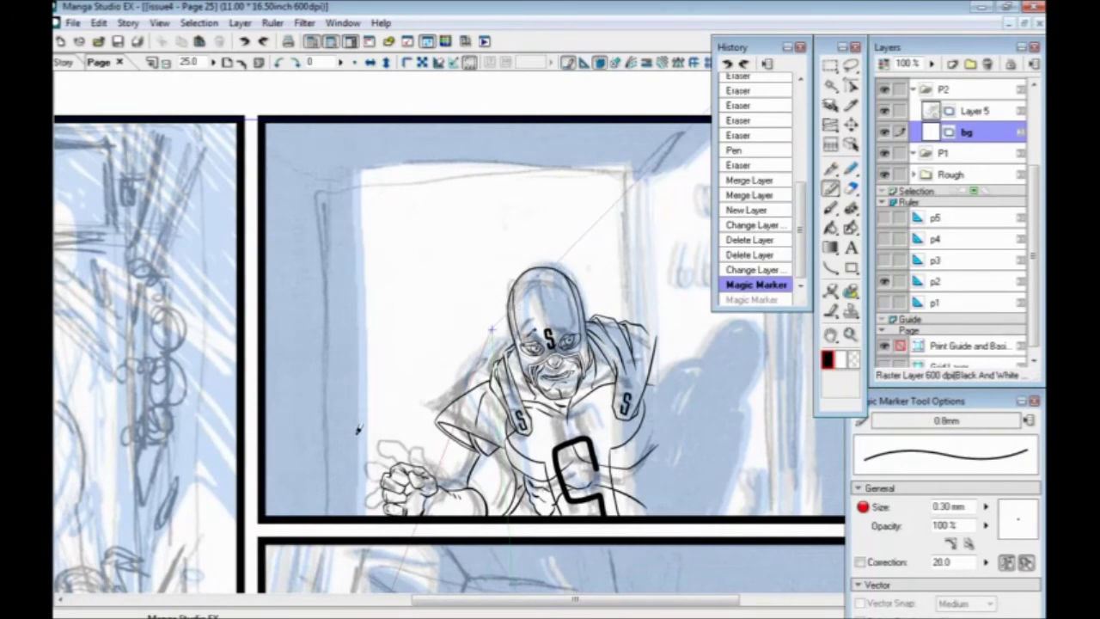
left_click_drag(554, 415, 463, 398)
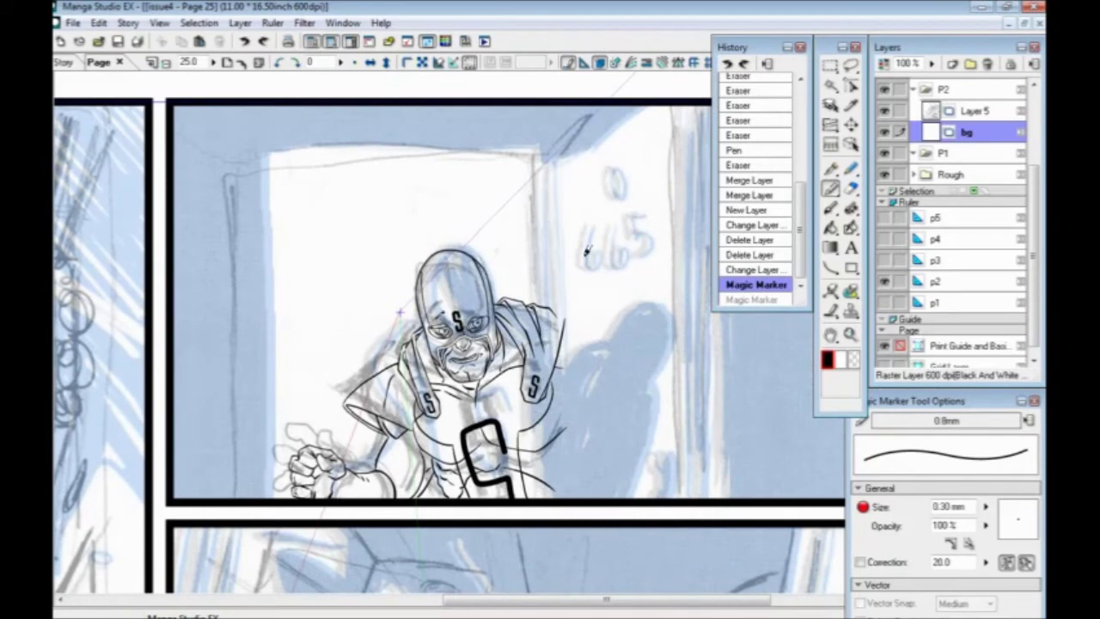
left_click_drag(559, 351, 519, 346)
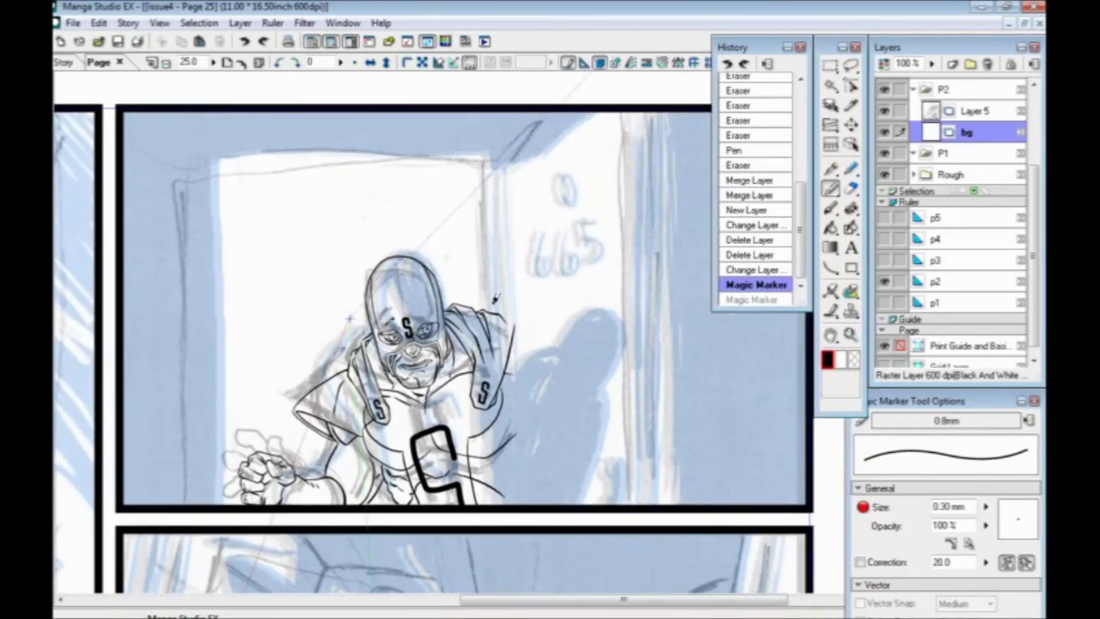
left_click_drag(508, 500, 471, 134)
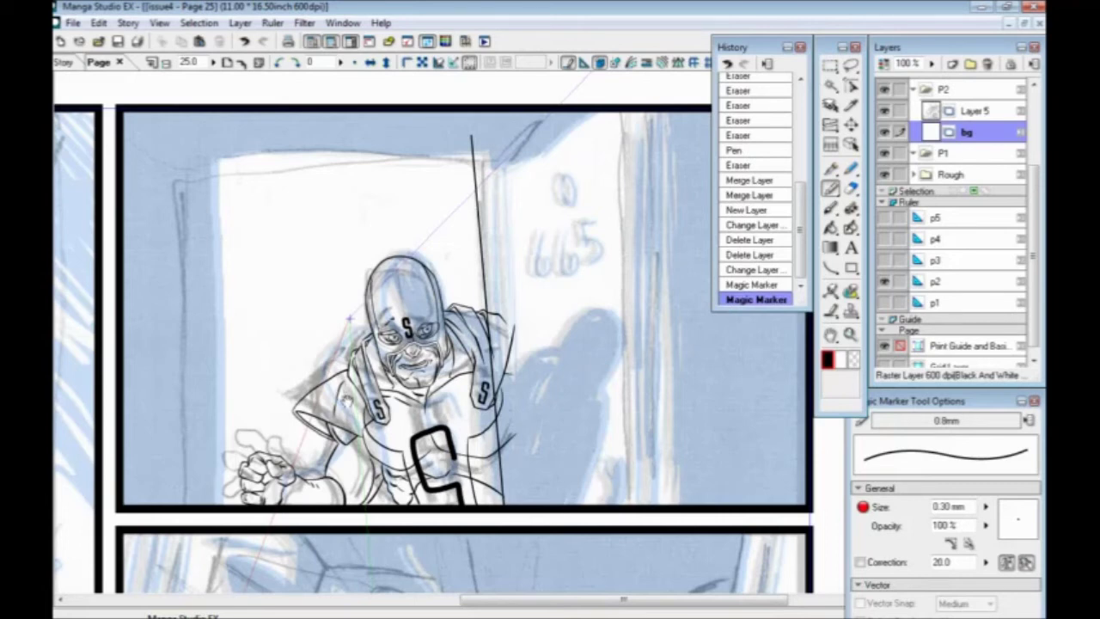
Step: Ink the doorway's sloping top edge and its long left vertical edge down to the panel border with the 0.30 mm Magic Marker
left_click_drag(371, 405, 446, 414)
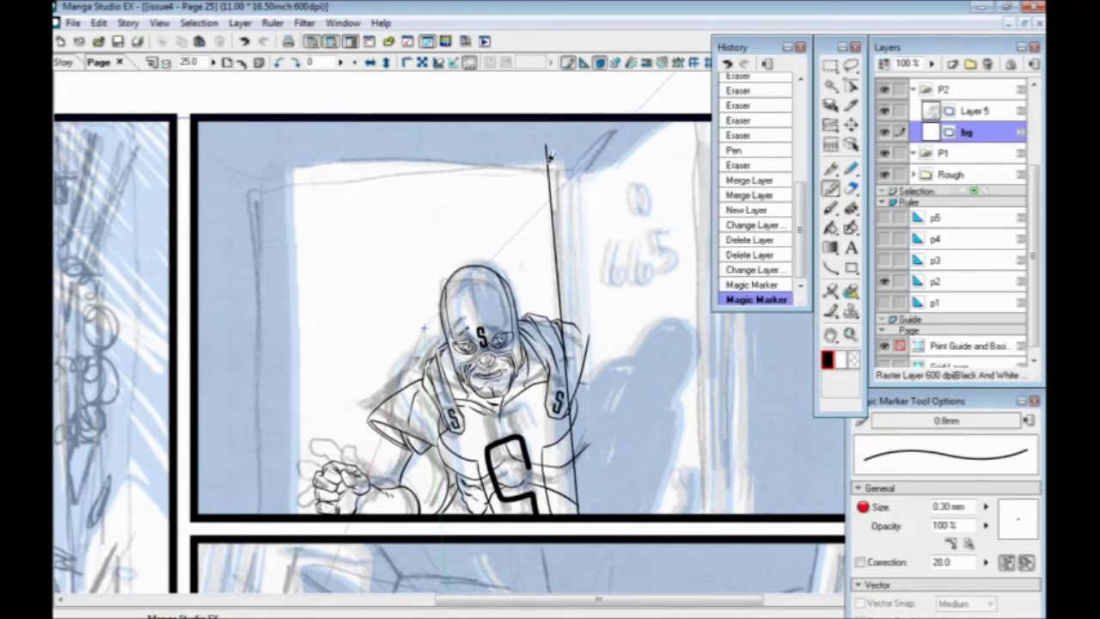
left_click_drag(548, 153, 266, 172)
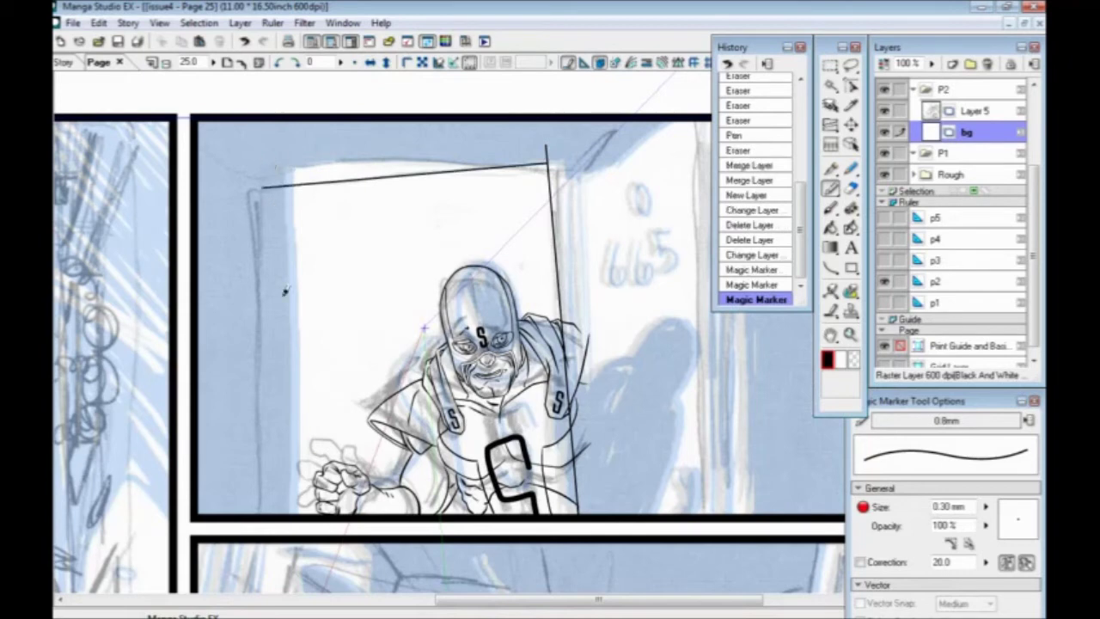
left_click_drag(333, 336, 486, 292)
left_click_drag(414, 144, 444, 469)
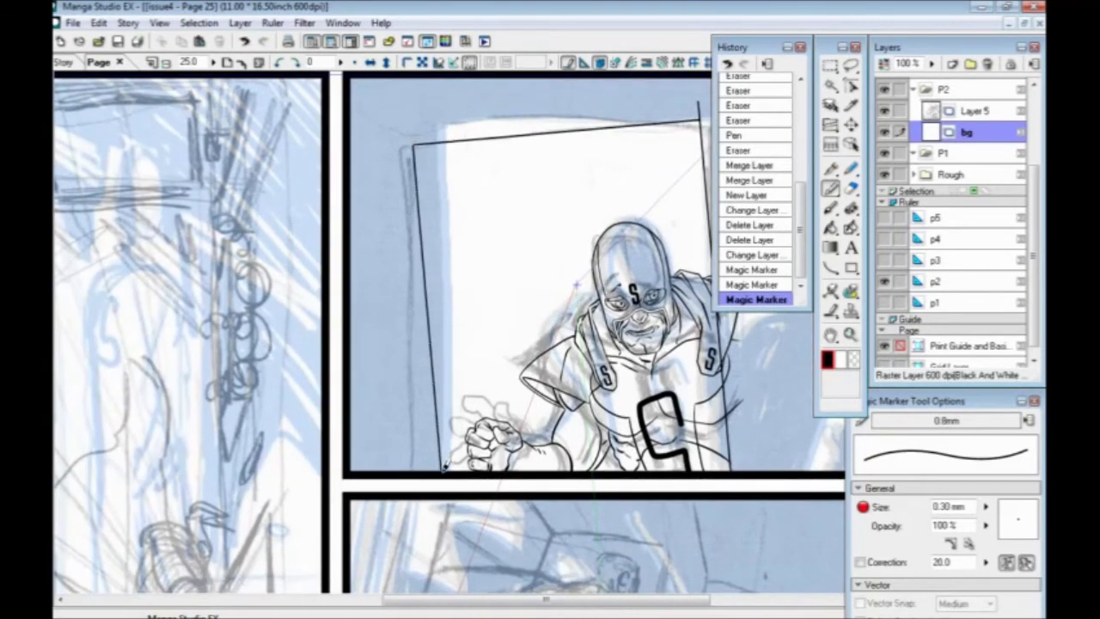
left_click_drag(423, 384, 389, 378)
key("ctrl+z")
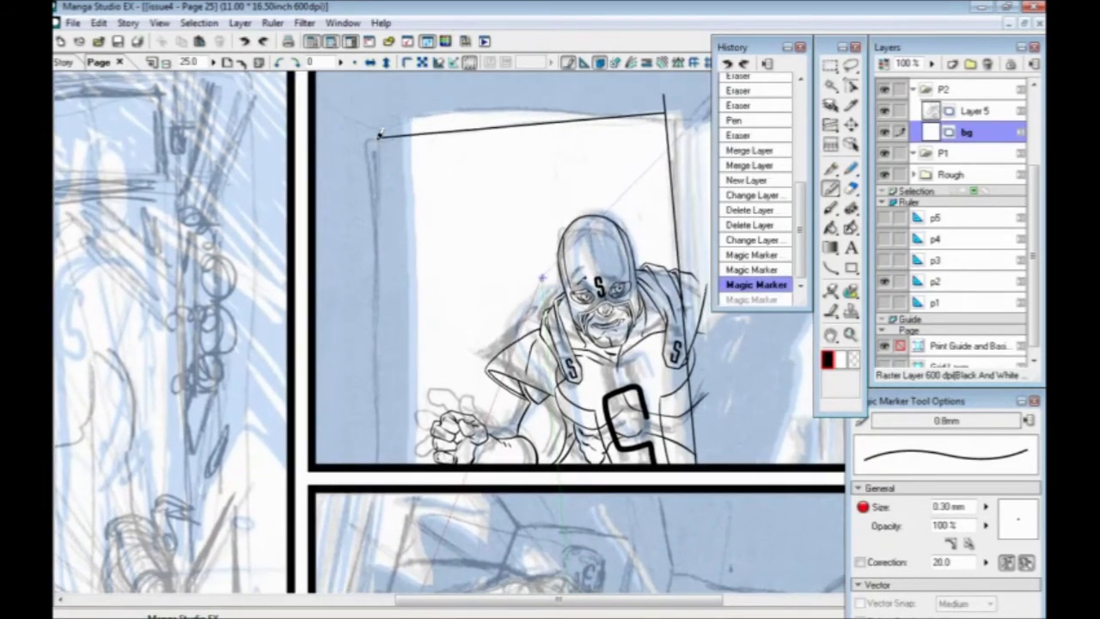
left_click_drag(382, 135, 409, 464)
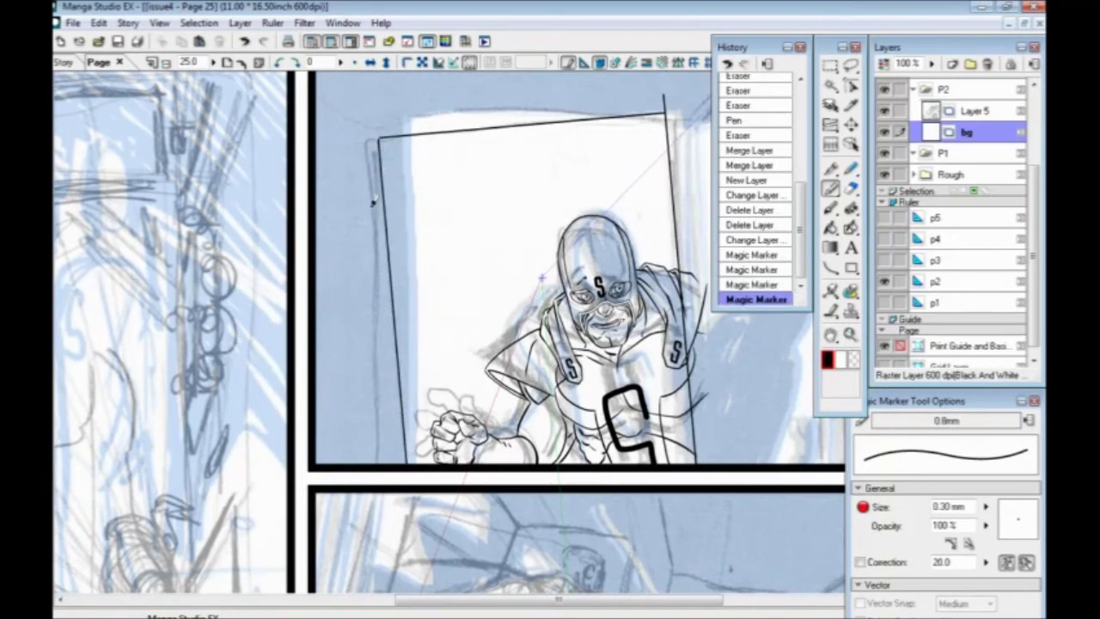
Step: Erase the overshooting end of the right doorway edge above its corner with the Extra Large eraser
left_click_drag(663, 227, 545, 305)
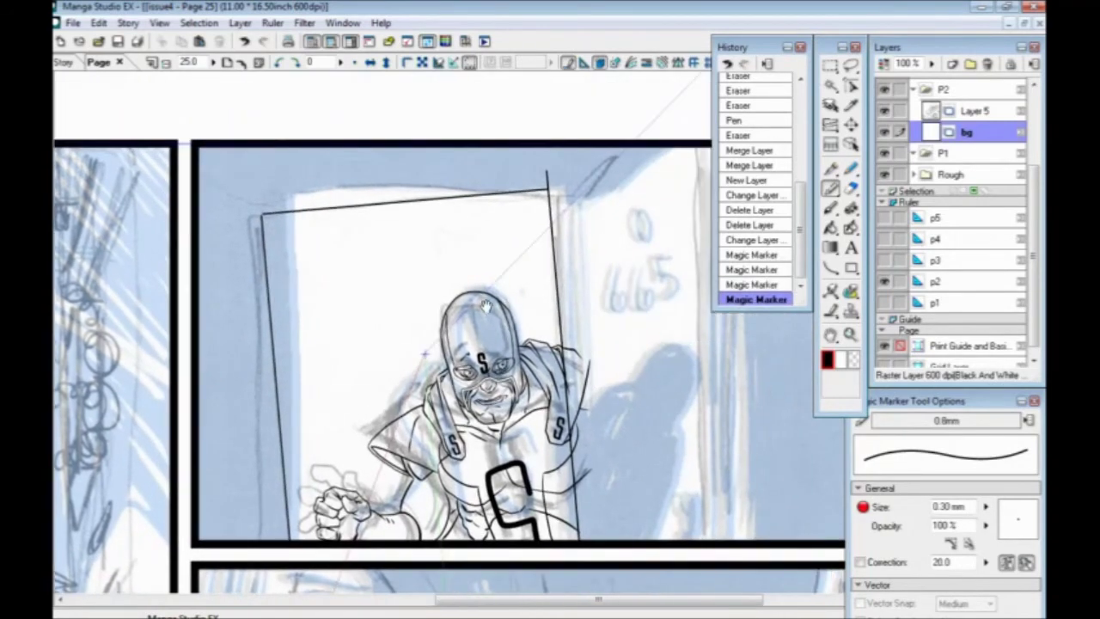
left_click(849, 189)
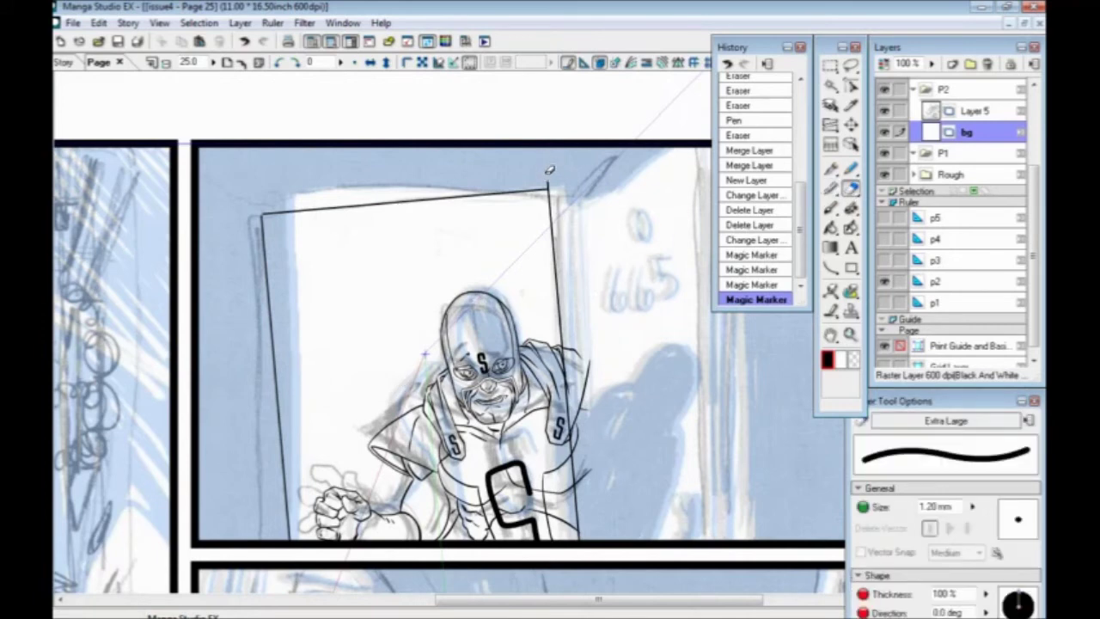
left_click(550, 182)
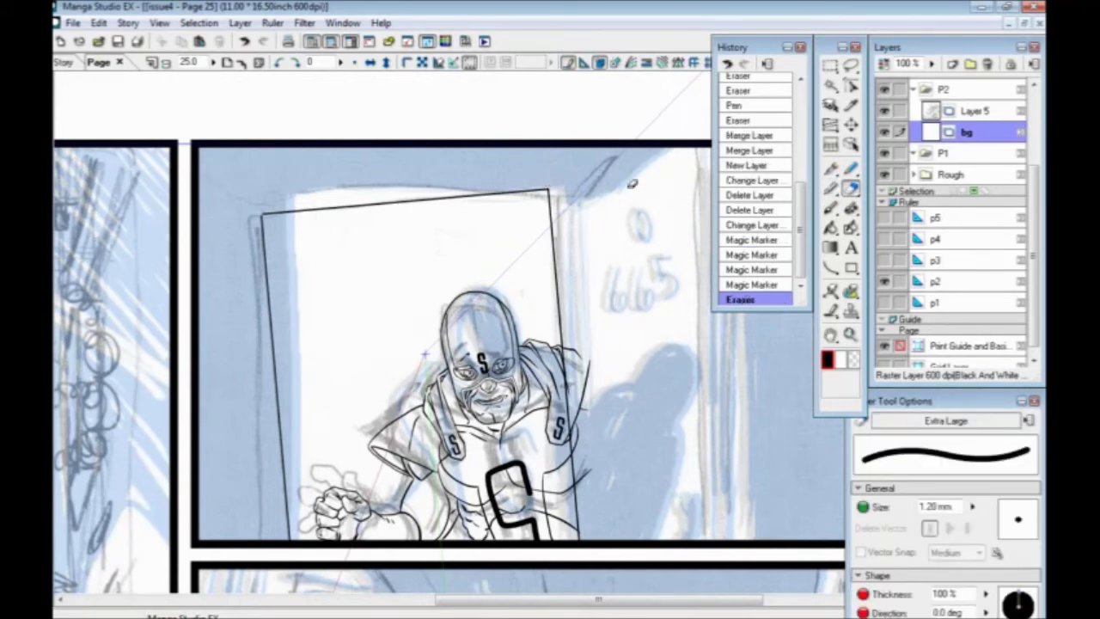
Step: With the Magic Marker, ink the open door's diagonal top edge up to the panel border and a second line beside the hinge-side vertical
left_click(831, 187)
left_click_drag(530, 275, 462, 292)
mouse_move(514, 552)
left_mouse_down()
mouse_move(480, 213)
mouse_move(484, 197)
mouse_move(486, 226)
mouse_move(516, 157)
left_mouse_up()
key("ctrl+z")
left_click_drag(510, 404, 470, 391)
left_click_drag(541, 197, 511, 170)
Step: Ink the open door's outer edge as two pairs of close parallel verticals running from the upper to the lower panel border
left_click_drag(542, 114, 593, 512)
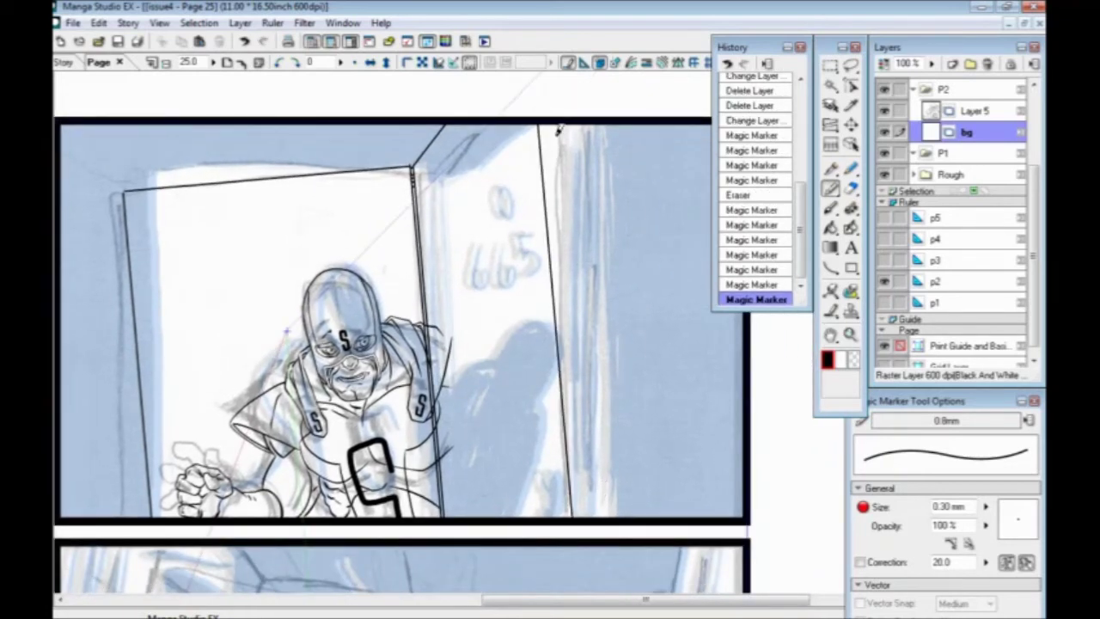
key("ctrl+z")
mouse_move(555, 125)
left_mouse_down()
mouse_move(579, 242)
mouse_move(606, 519)
left_mouse_up()
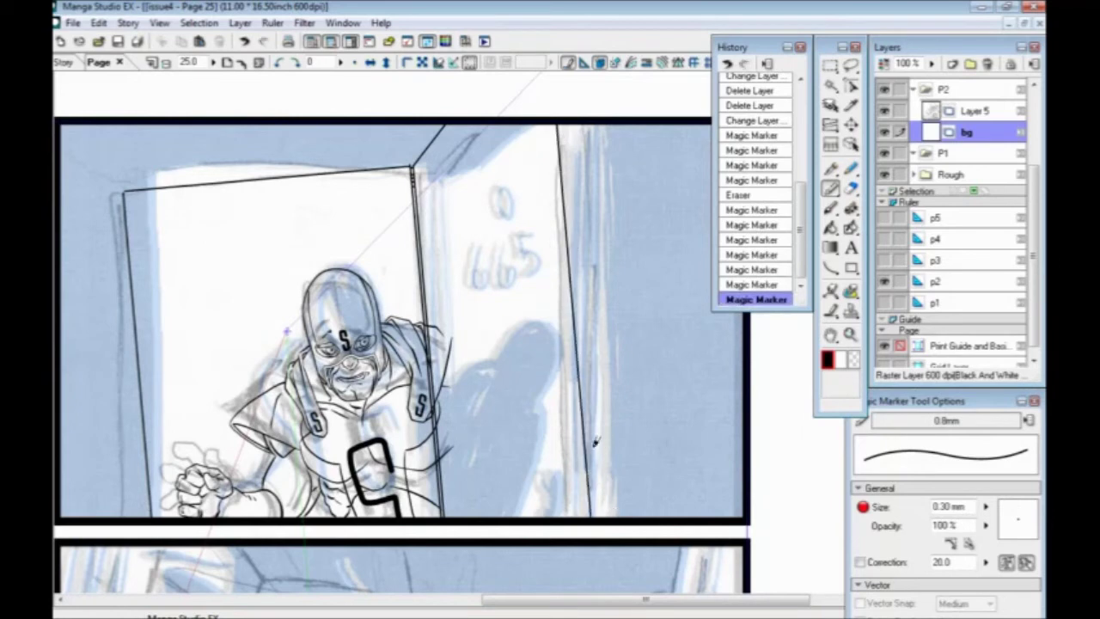
mouse_move(600, 123)
left_mouse_down()
mouse_move(632, 335)
mouse_move(634, 518)
left_mouse_up()
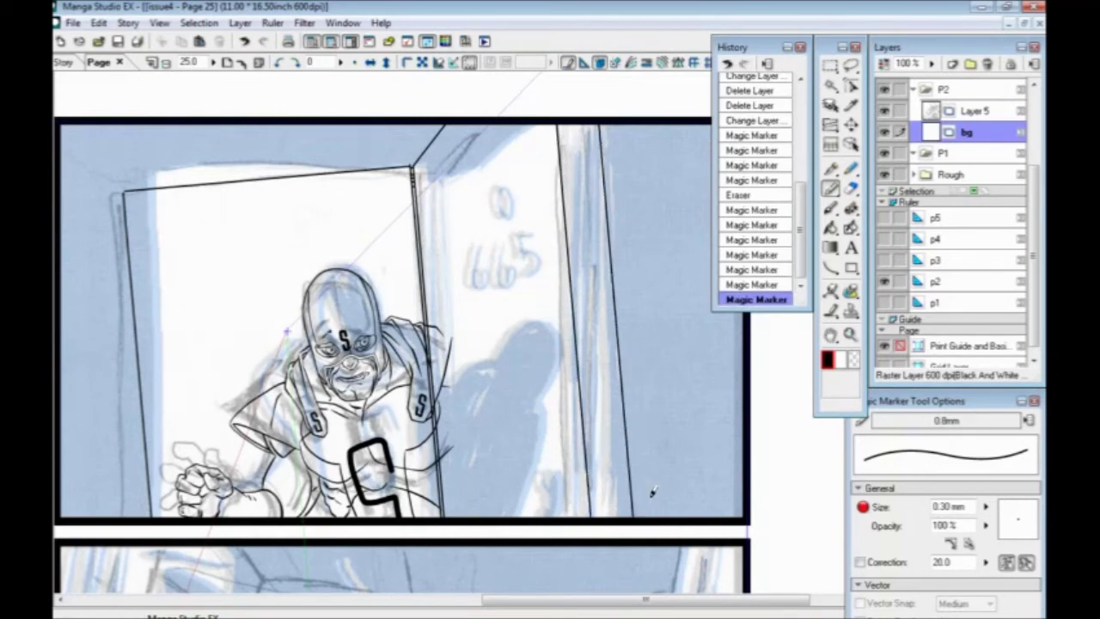
left_click_drag(599, 119, 636, 515)
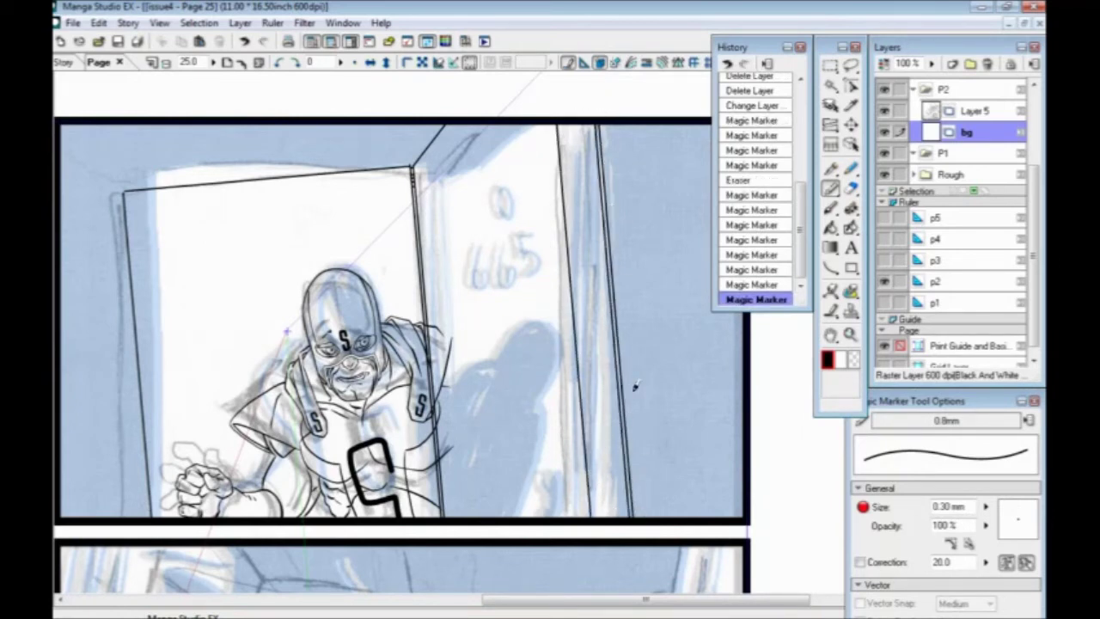
left_click_drag(565, 120, 588, 447)
key("ctrl+z")
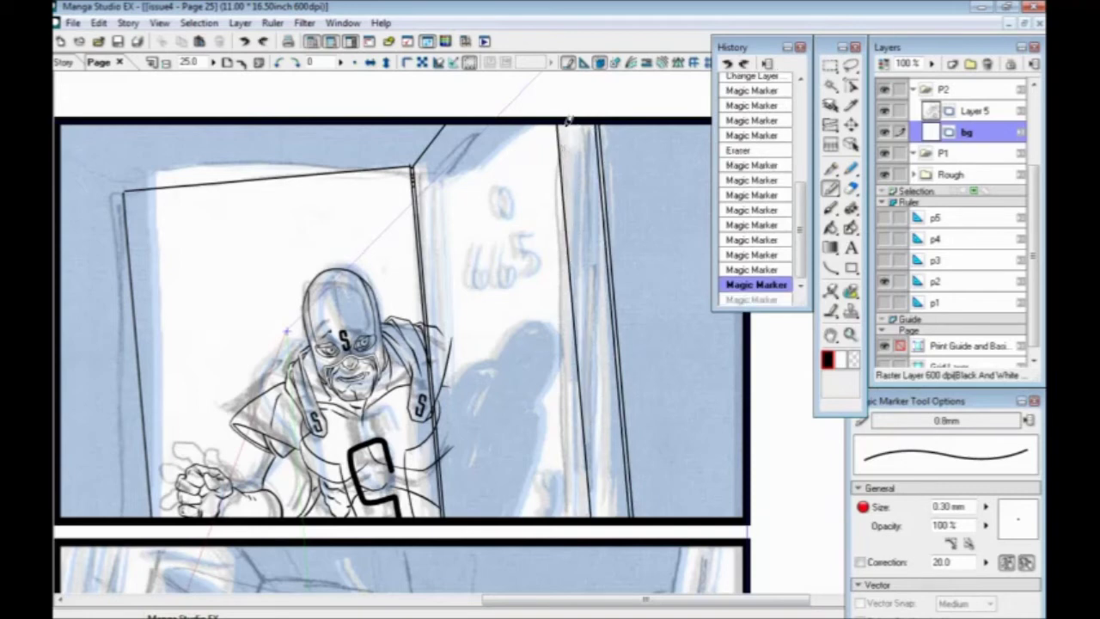
left_click_drag(565, 120, 605, 509)
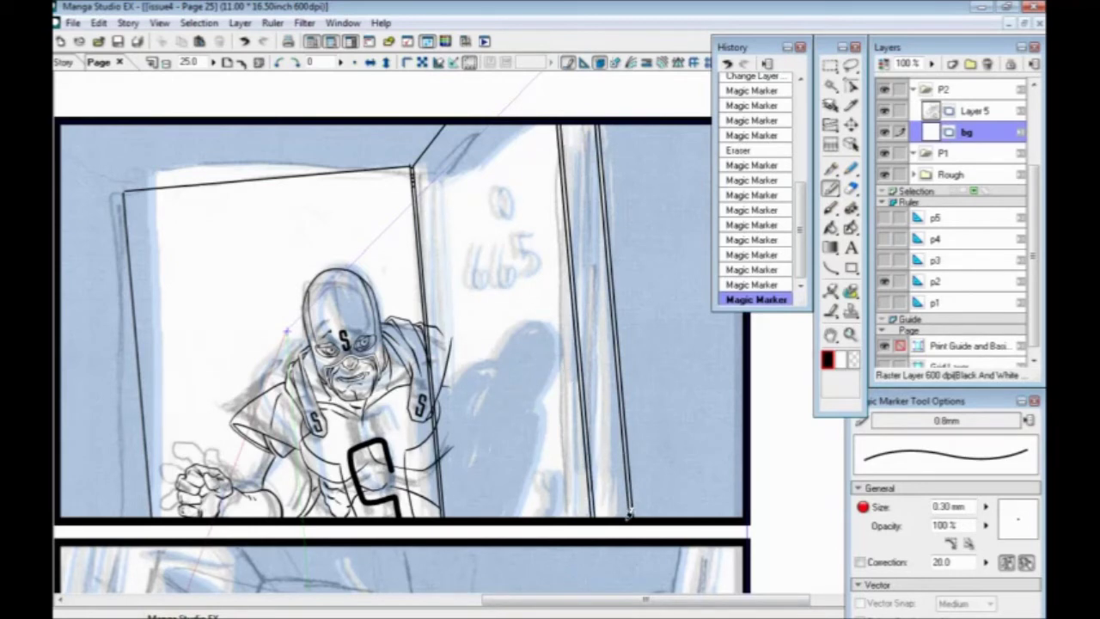
Step: Ink the small rectangular details between the door edge's paired verticals, near the lower border and higher up, and save the page
mouse_move(628, 488)
left_mouse_down()
mouse_move(599, 507)
mouse_move(598, 526)
left_mouse_up()
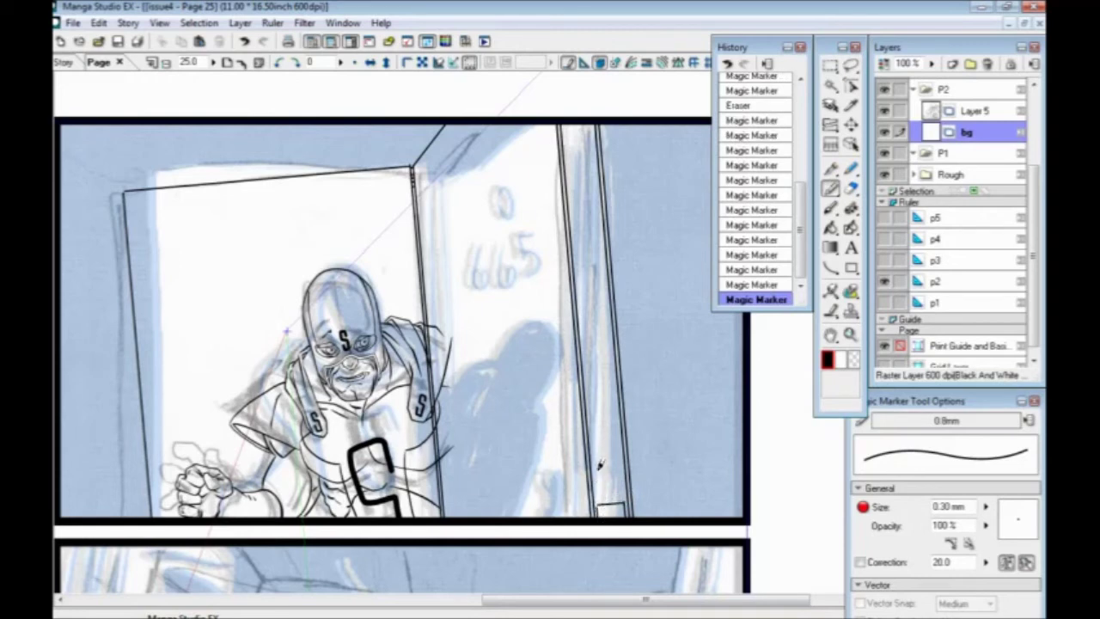
key("ctrl+z")
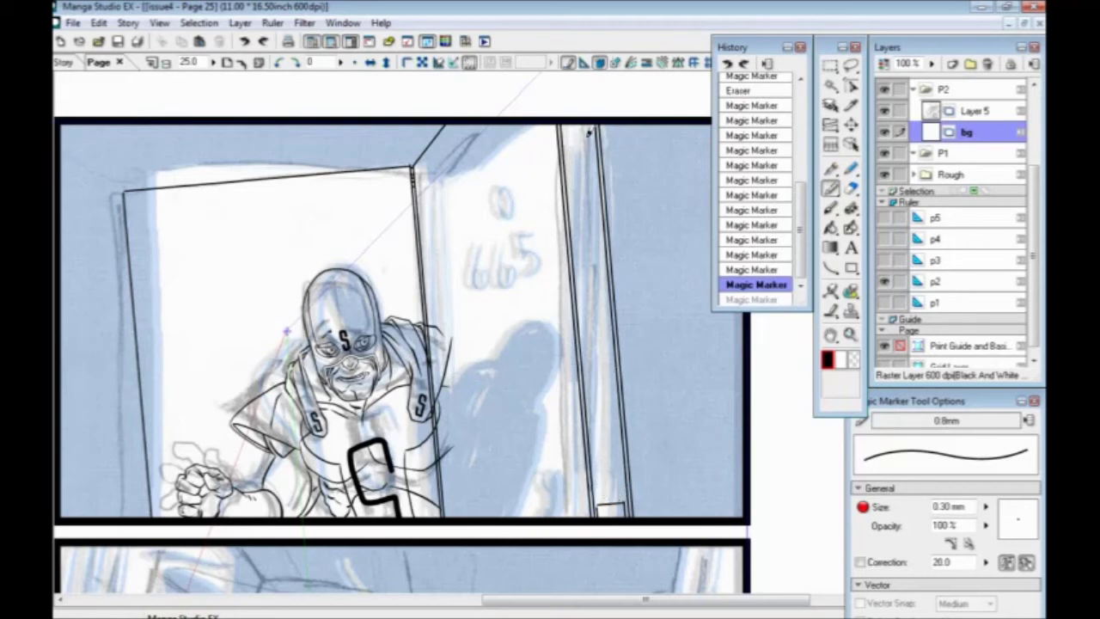
mouse_move(594, 117)
left_mouse_down()
mouse_move(612, 334)
mouse_move(588, 341)
mouse_move(563, 104)
left_mouse_up()
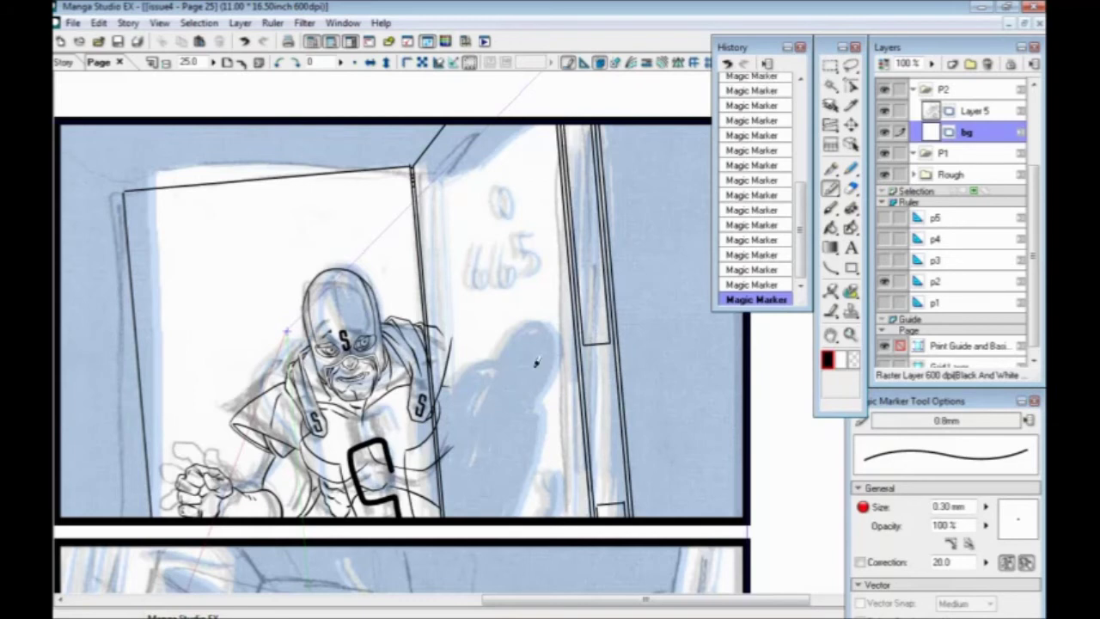
left_click_drag(373, 380, 401, 402)
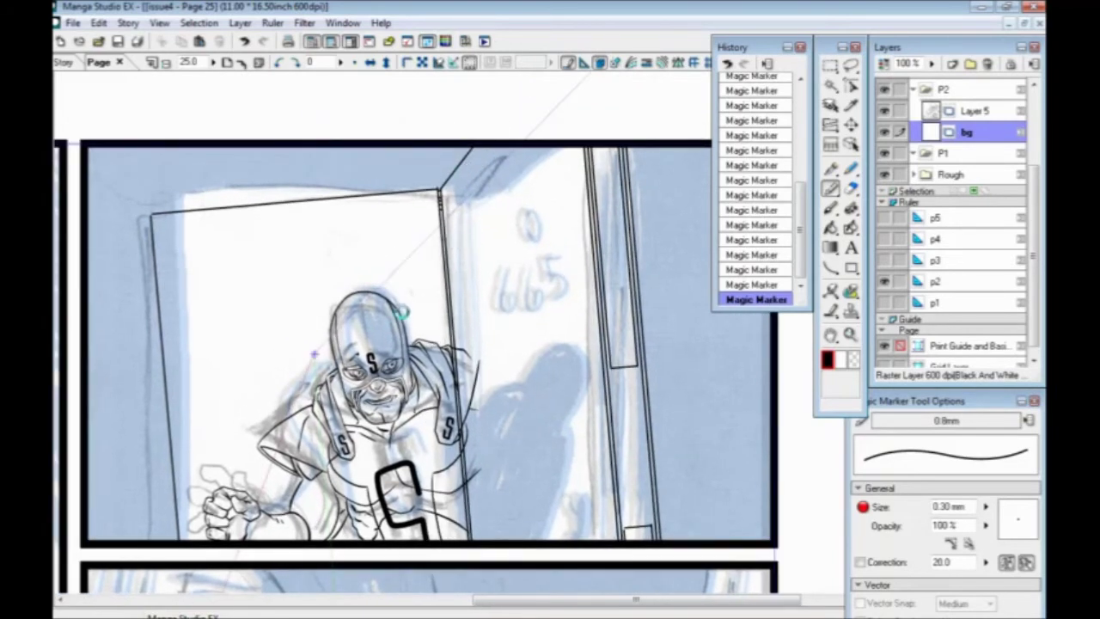
key("ctrl+s")
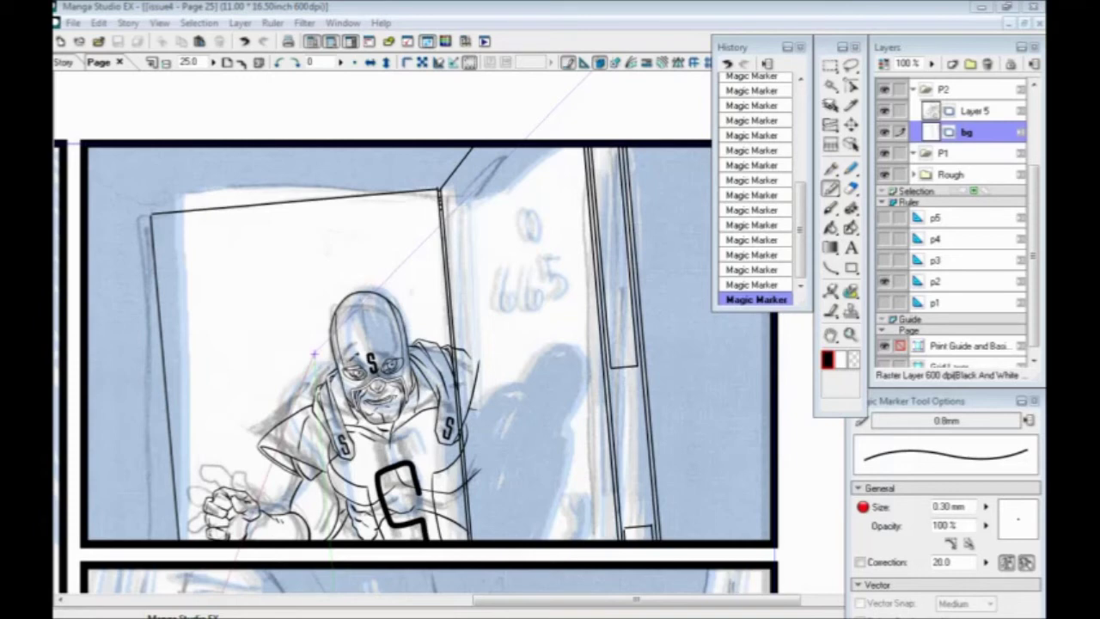
left_click(471, 9)
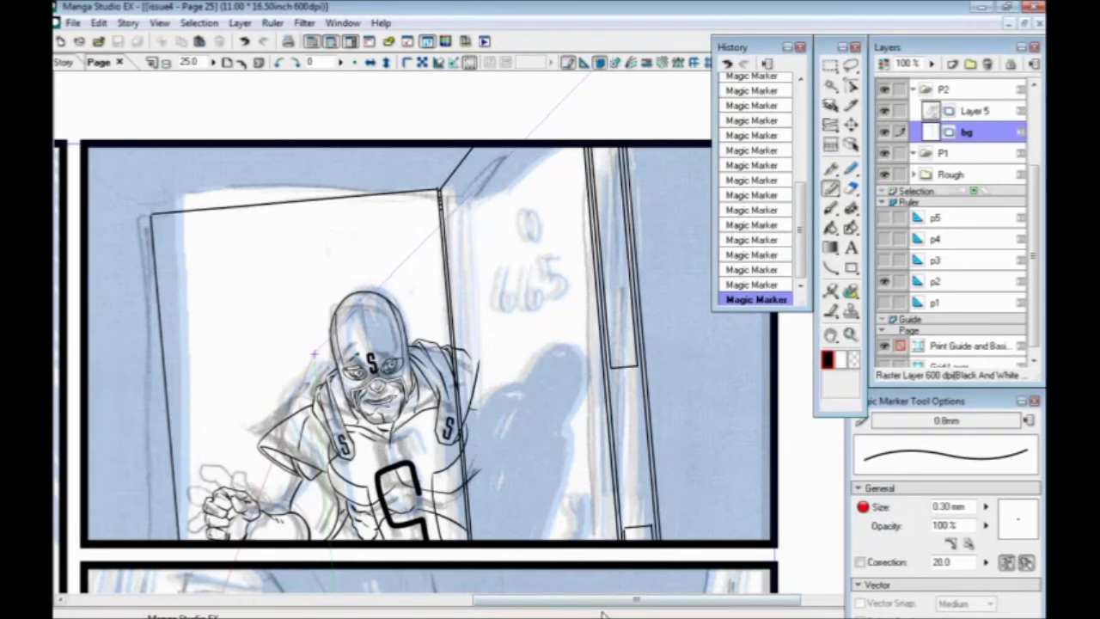
Step: Ink the outer door frame as close double lines above and to the left of the doorway opening
left_click_drag(481, 225, 480, 242)
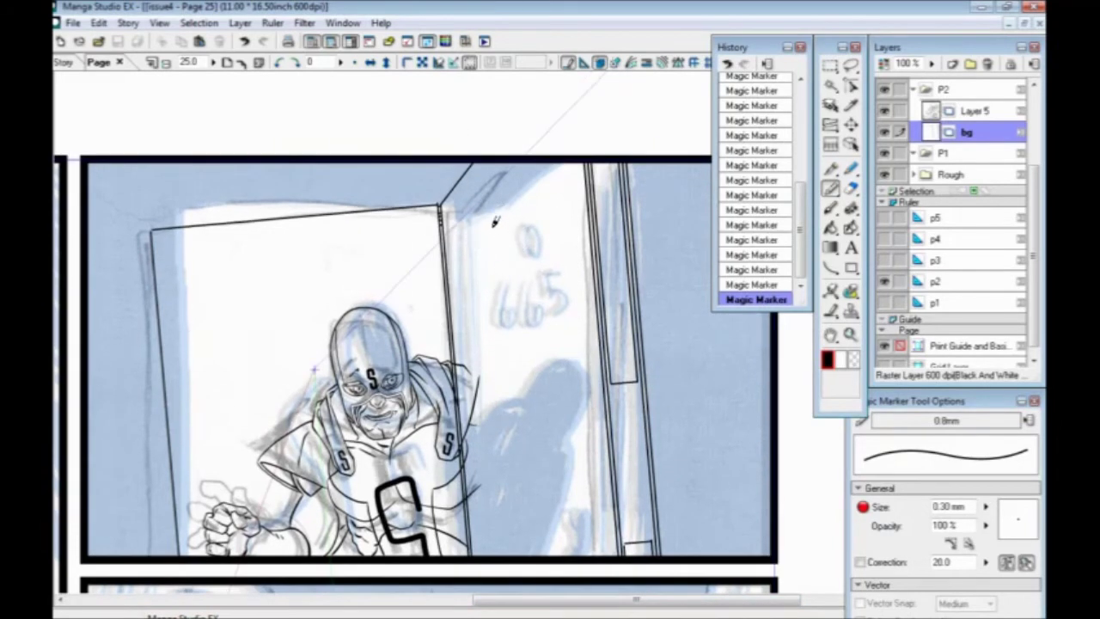
left_click_drag(412, 391, 519, 376)
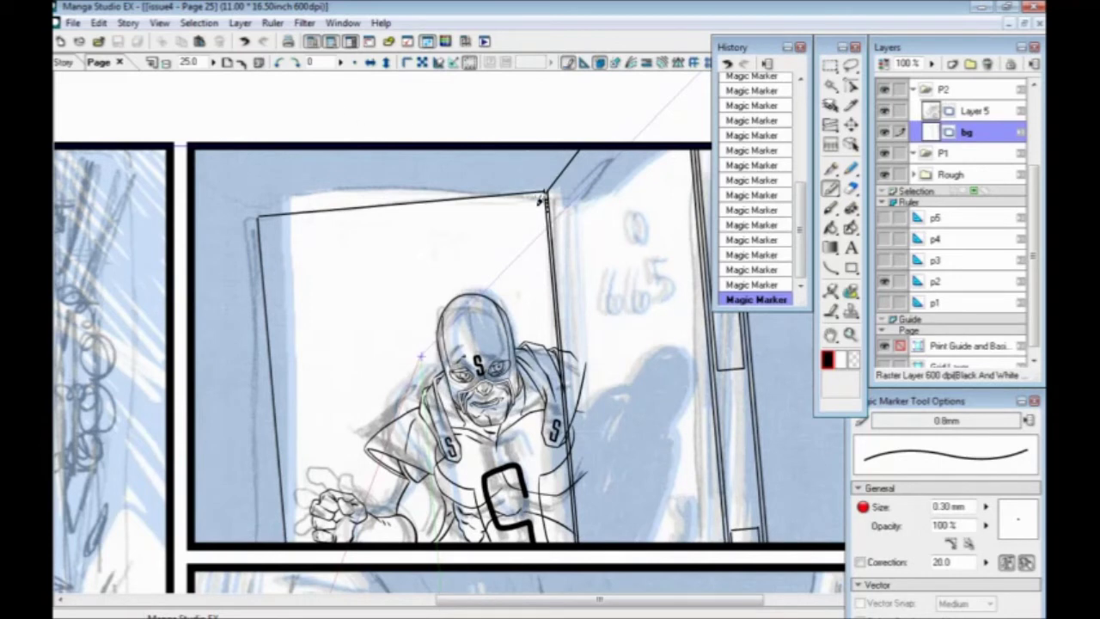
mouse_move(565, 162)
left_mouse_down()
mouse_move(212, 198)
mouse_move(226, 186)
mouse_move(268, 514)
mouse_move(253, 477)
mouse_move(226, 186)
mouse_move(568, 157)
left_mouse_up()
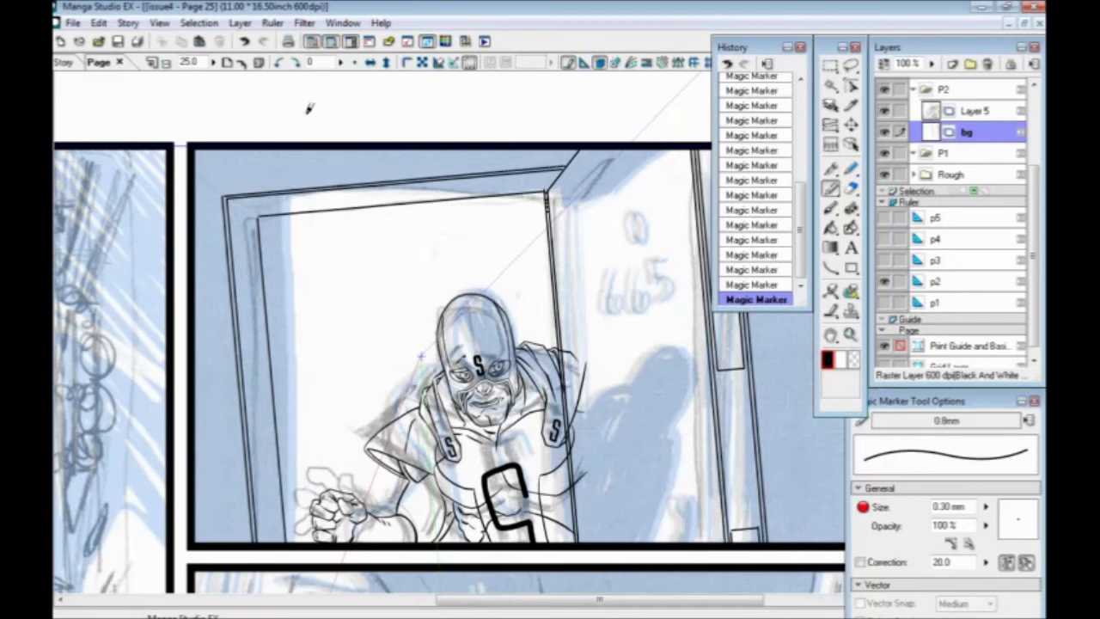
Step: Ink the inner door frame with a short corner diagonal and doubled lines along its left and top edges
mouse_move(263, 209)
left_mouse_down()
mouse_move(282, 229)
mouse_move(301, 539)
left_mouse_up()
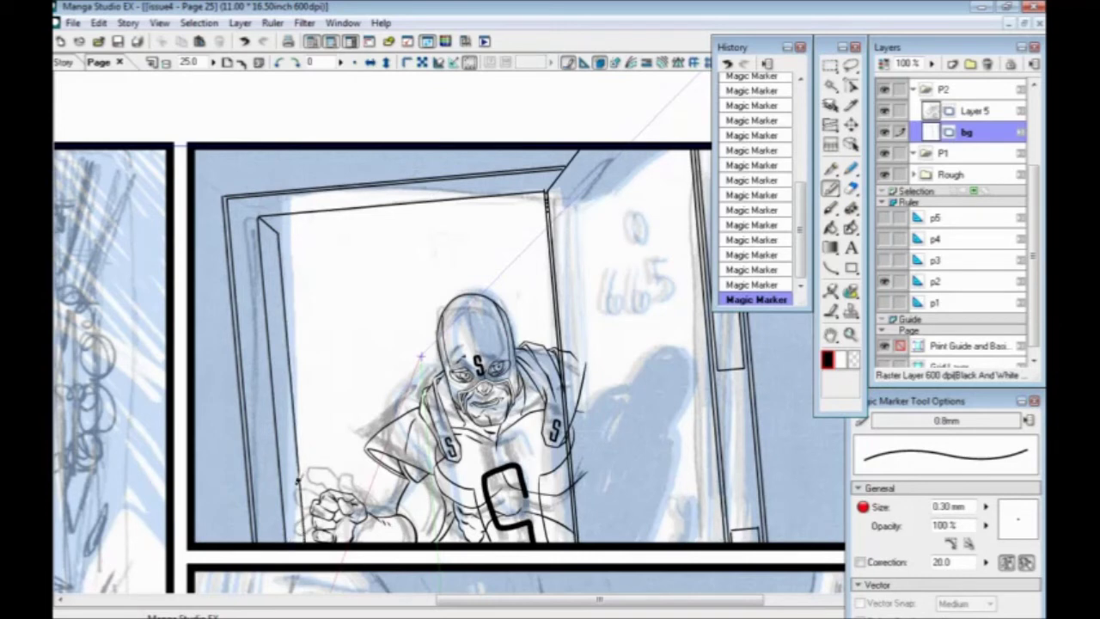
left_click_drag(282, 228, 546, 210)
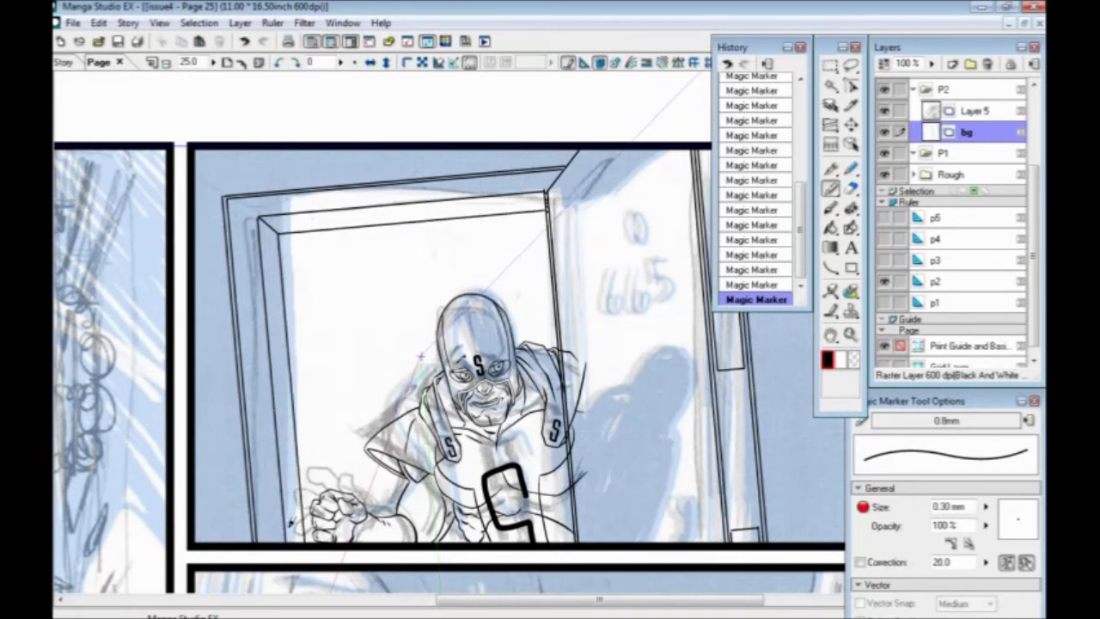
mouse_move(293, 541)
left_mouse_down()
mouse_move(267, 208)
mouse_move(505, 190)
mouse_move(545, 183)
mouse_move(542, 163)
mouse_move(545, 203)
mouse_move(280, 225)
mouse_move(293, 389)
left_mouse_up()
key("ctrl+z")
left_click_drag(277, 227, 302, 541)
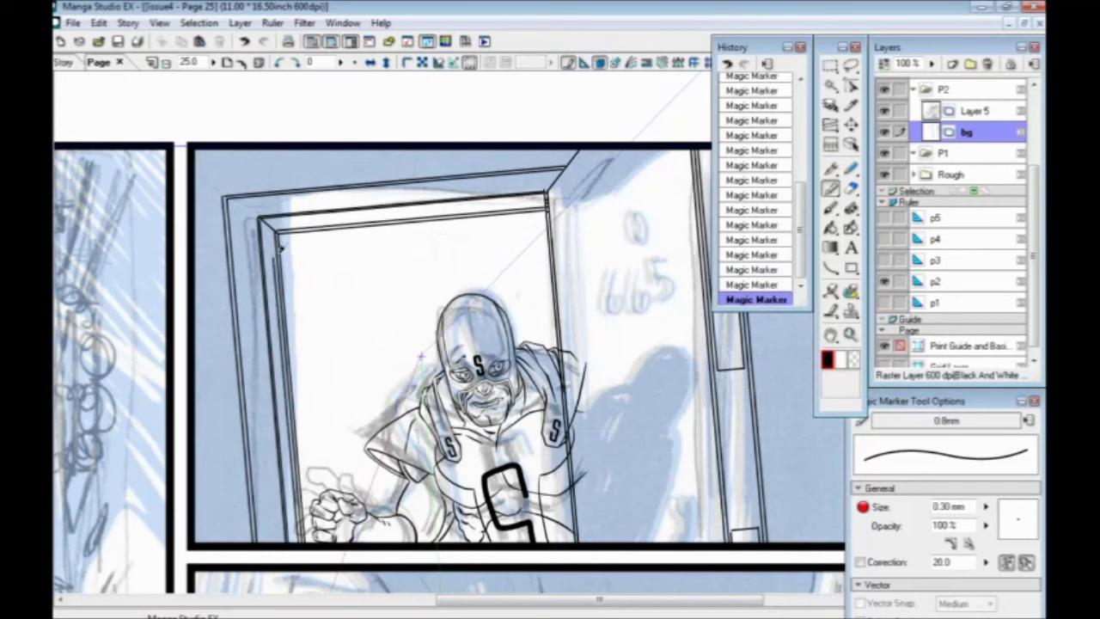
mouse_move(275, 221)
left_mouse_down()
mouse_move(540, 197)
mouse_move(549, 177)
left_mouse_up()
Step: Add a new raster layer directly above bg in the P2 folder
left_click_drag(261, 417, 309, 396)
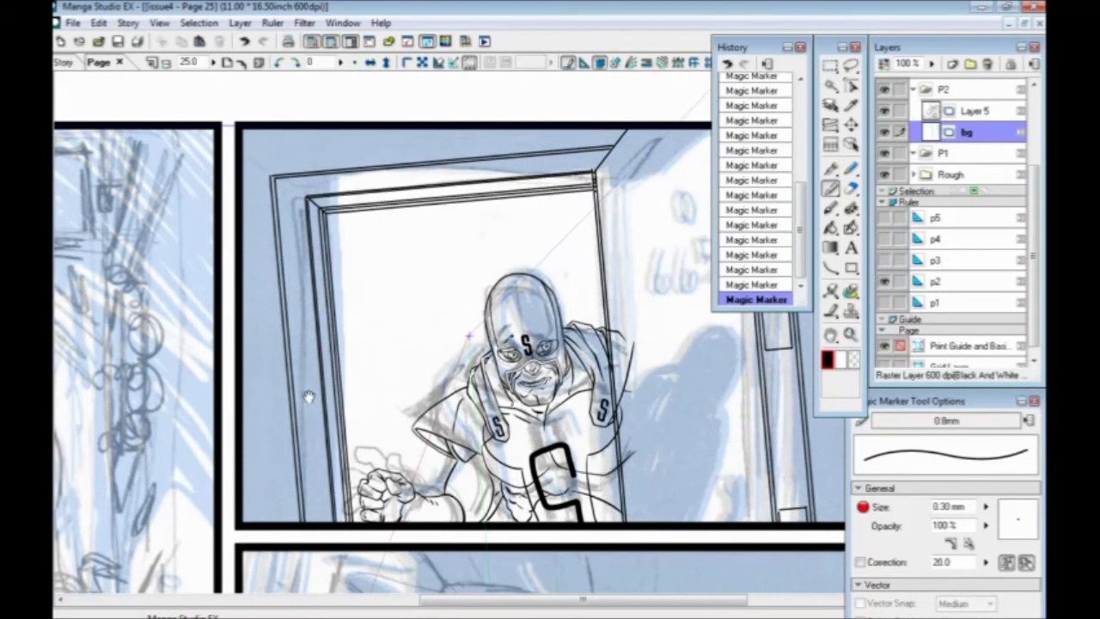
left_click_drag(295, 454, 241, 449)
left_click_drag(405, 383, 275, 442)
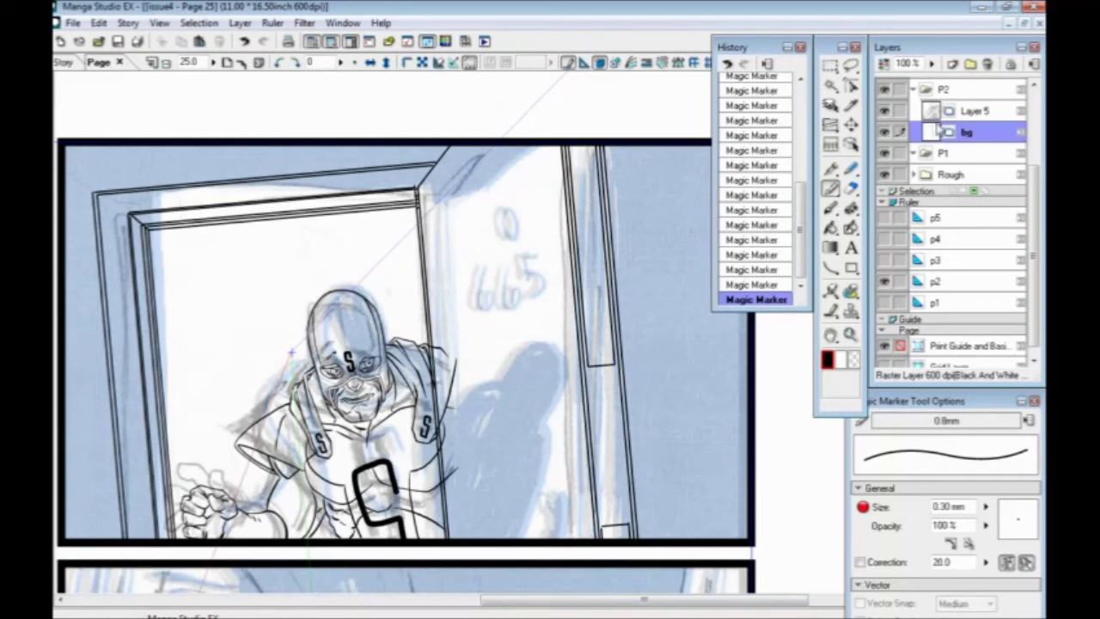
left_click(952, 64)
key("Return")
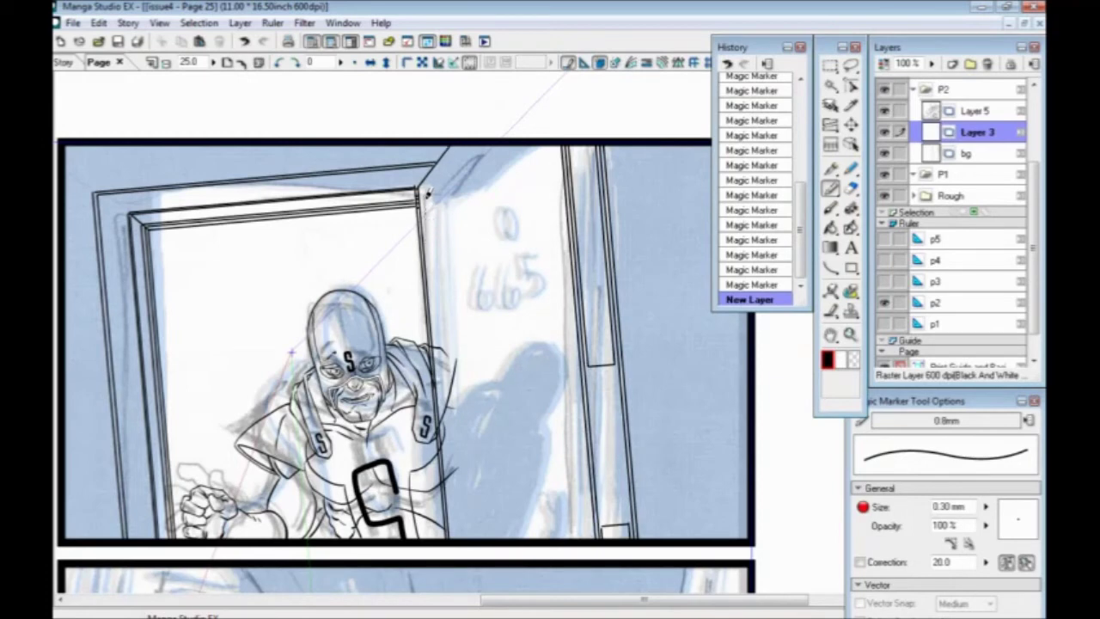
Step: Thicken the open door's diagonal top edge, hinge-side vertical and free vertical edge on the new layer with the Magic Marker at 0.70 mm
key("bracketright")
key("bracketright")
key("bracketright")
key("bracketright")
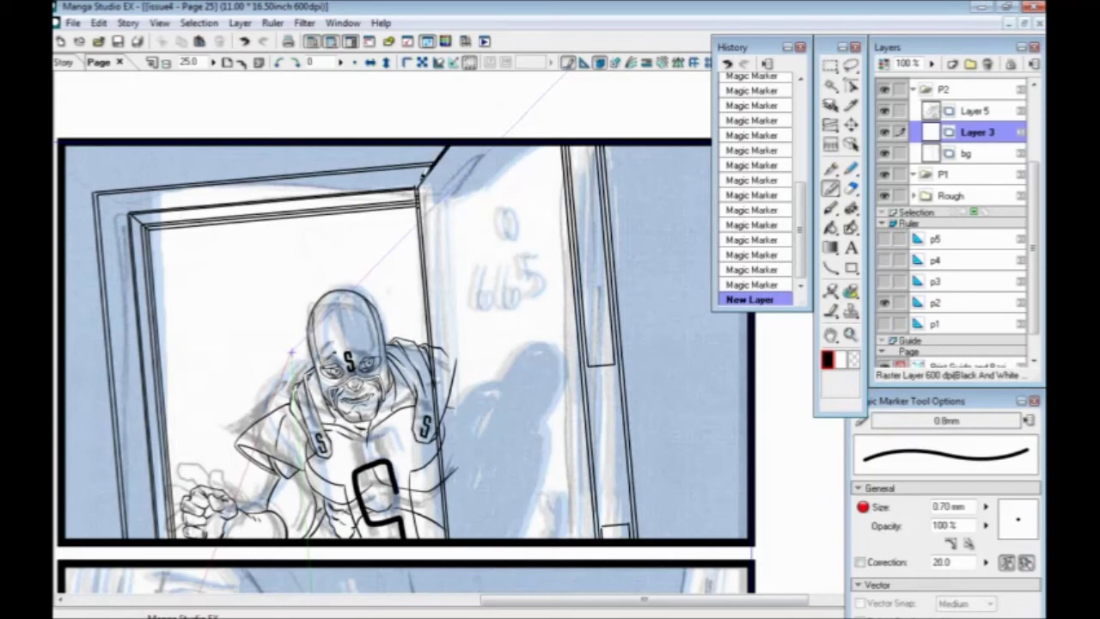
left_click_drag(420, 177, 456, 533)
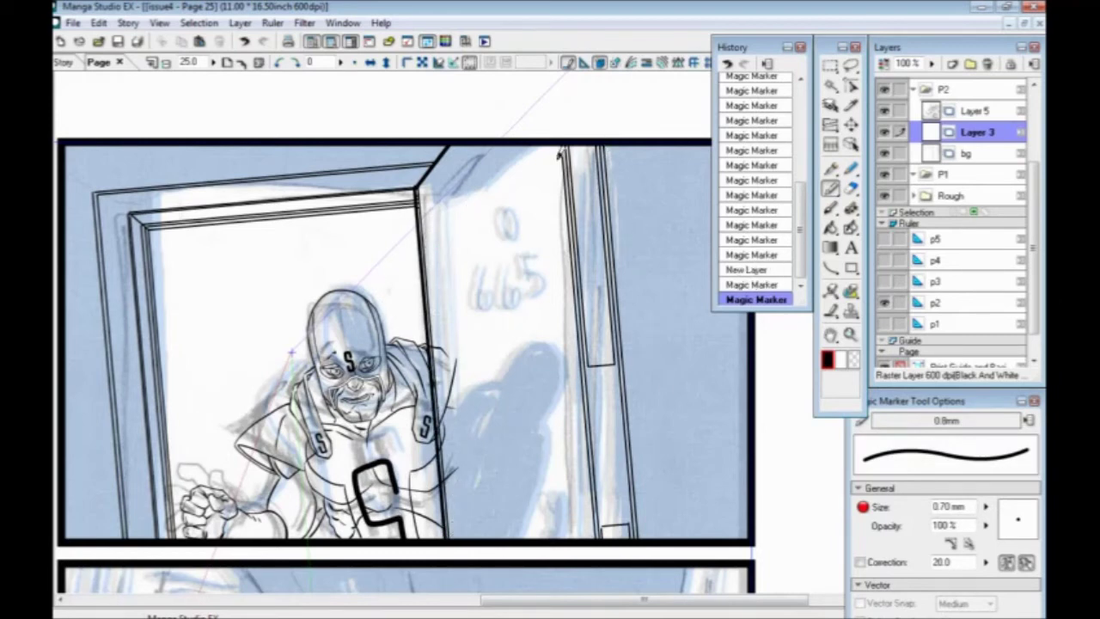
left_click_drag(562, 144, 599, 535)
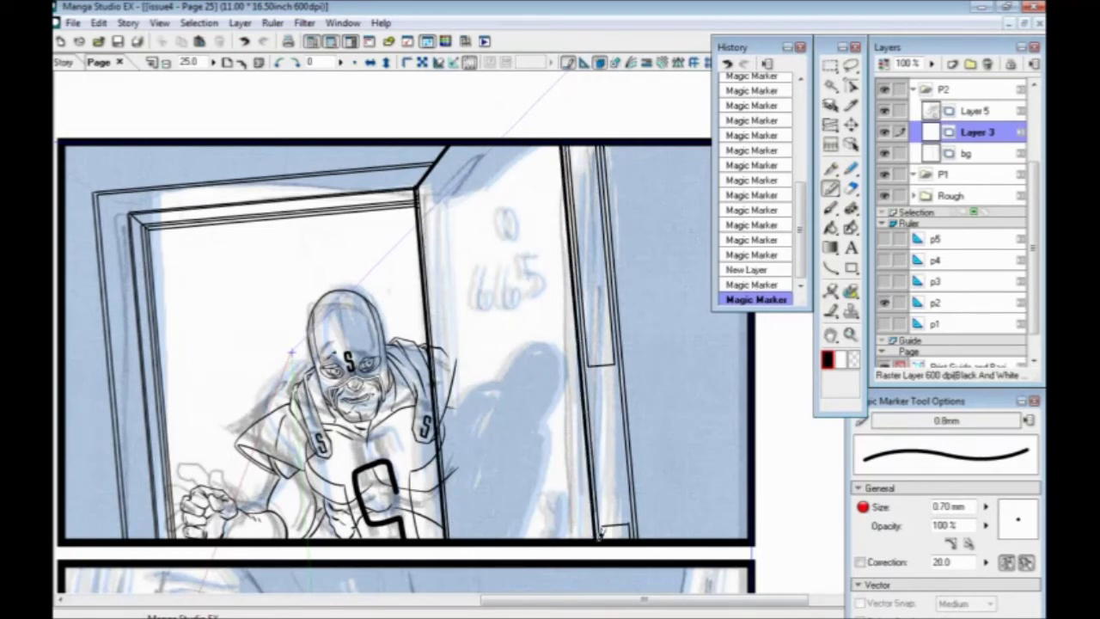
Step: Hide the Rough folder and make the hero's ink layer, Layer 5, active
left_click_drag(228, 426, 342, 400)
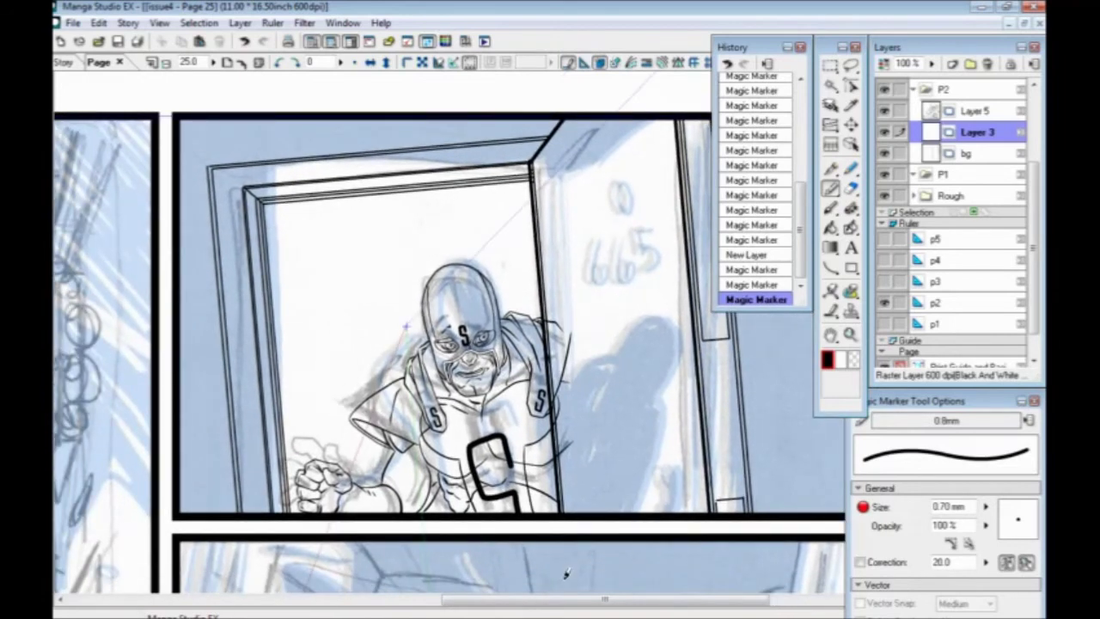
left_click(884, 196)
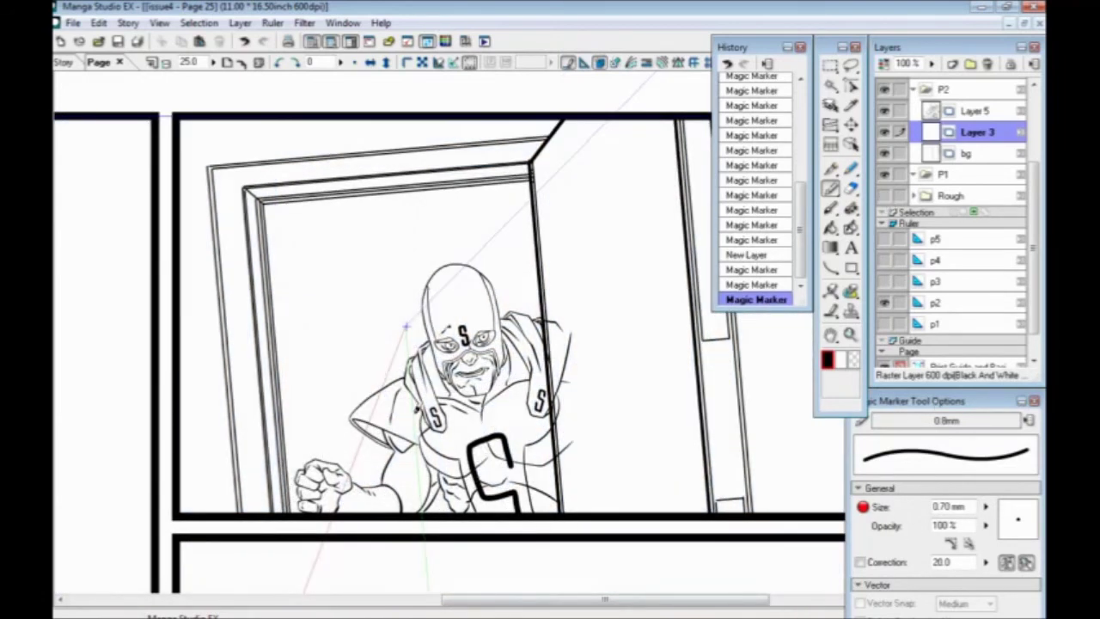
left_click(968, 115)
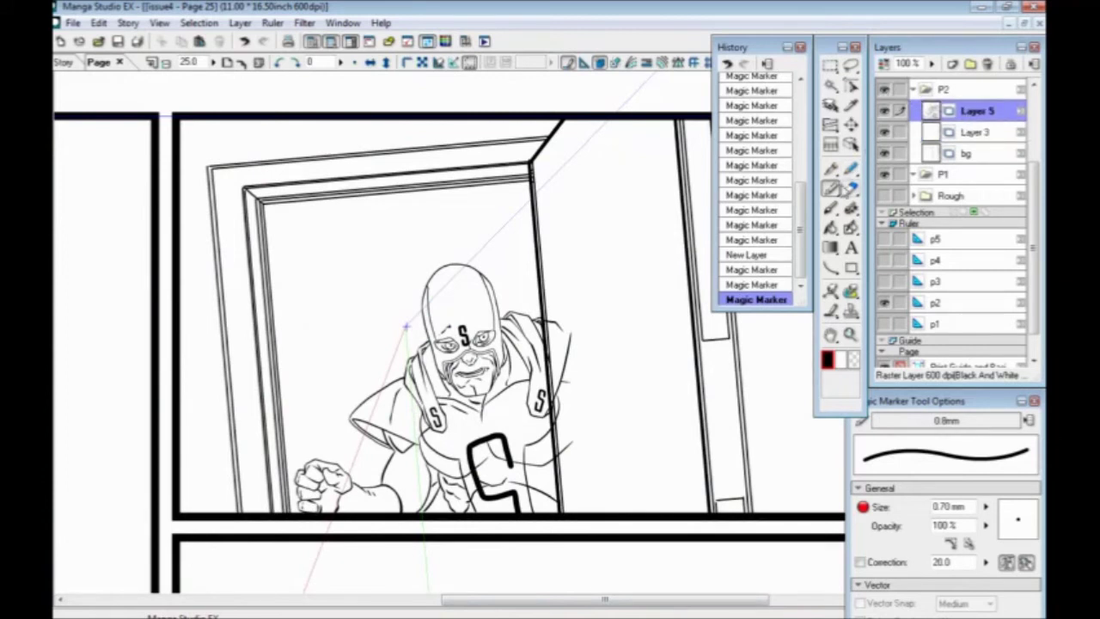
Step: Erase the hero's lines that run over the open door with the 1.20 mm eraser and compare the page with the rough sketch
left_click(830, 227)
left_click(851, 188)
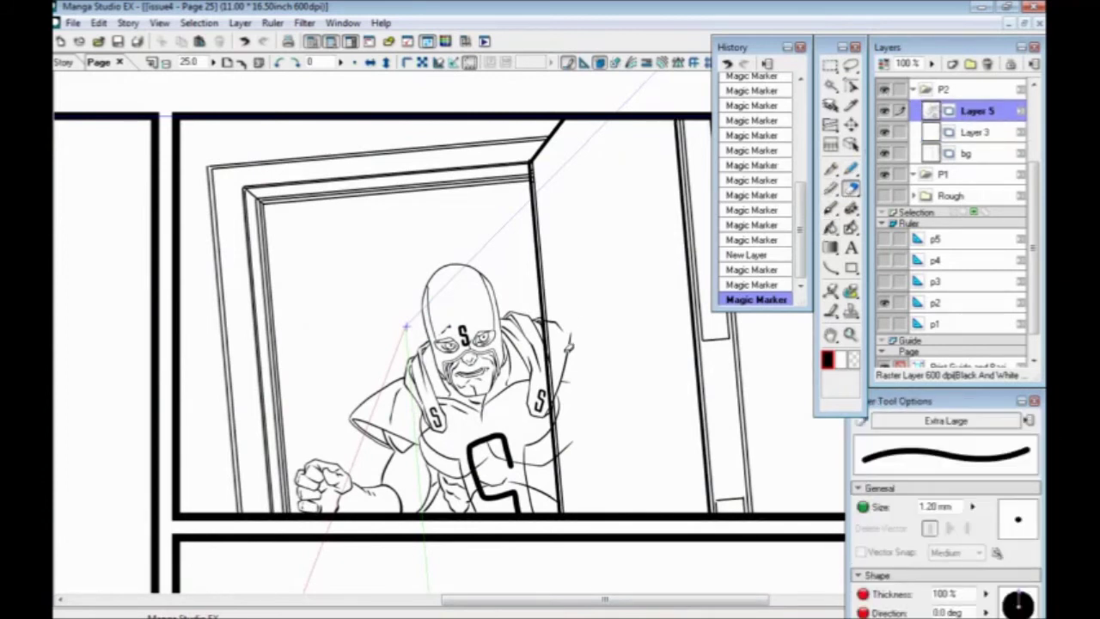
mouse_move(571, 331)
left_mouse_down()
mouse_move(569, 372)
mouse_move(566, 316)
mouse_move(563, 368)
mouse_move(551, 320)
mouse_move(575, 487)
mouse_move(563, 454)
left_mouse_up()
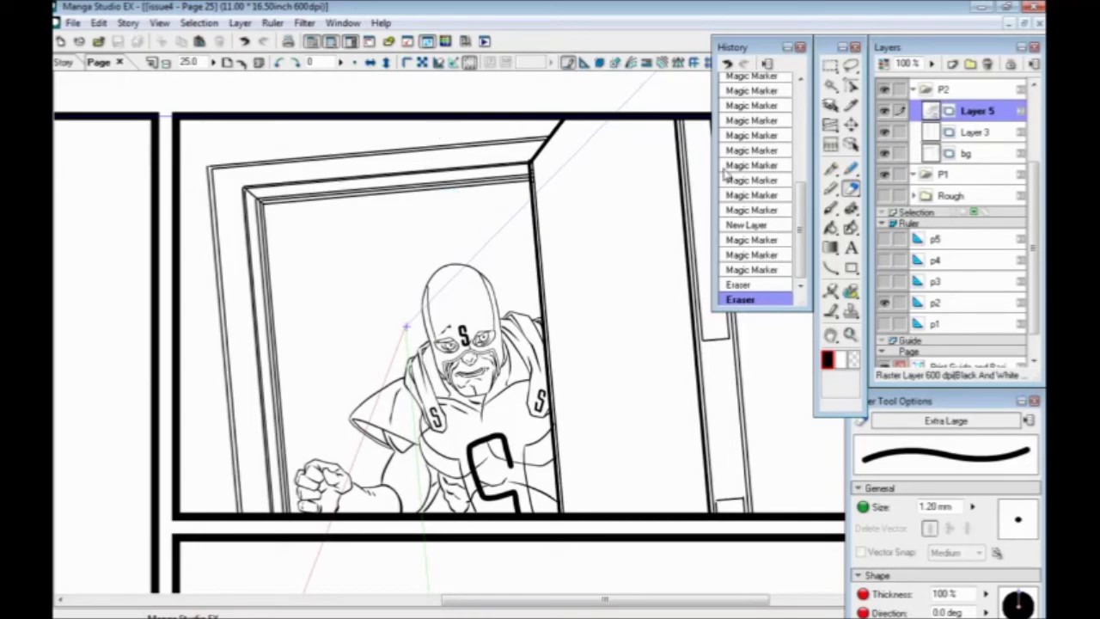
left_click(884, 196)
key("ctrl+minus")
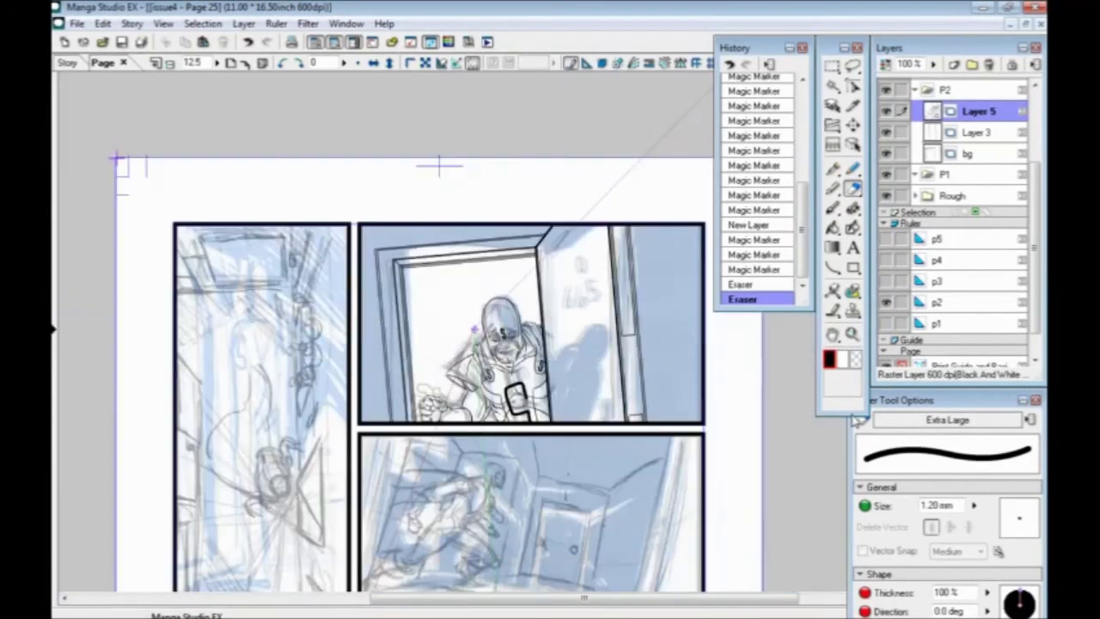
left_click(886, 196)
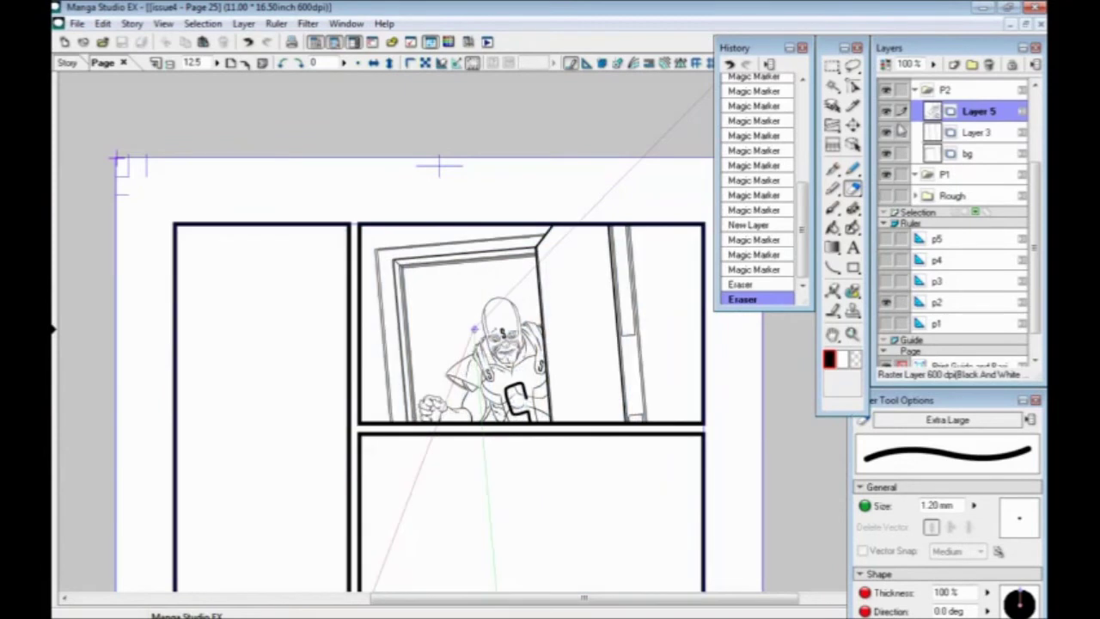
Step: Add a layer folder above P6 and name it inks
left_click_drag(1035, 189, 1031, 101)
left_click(964, 123)
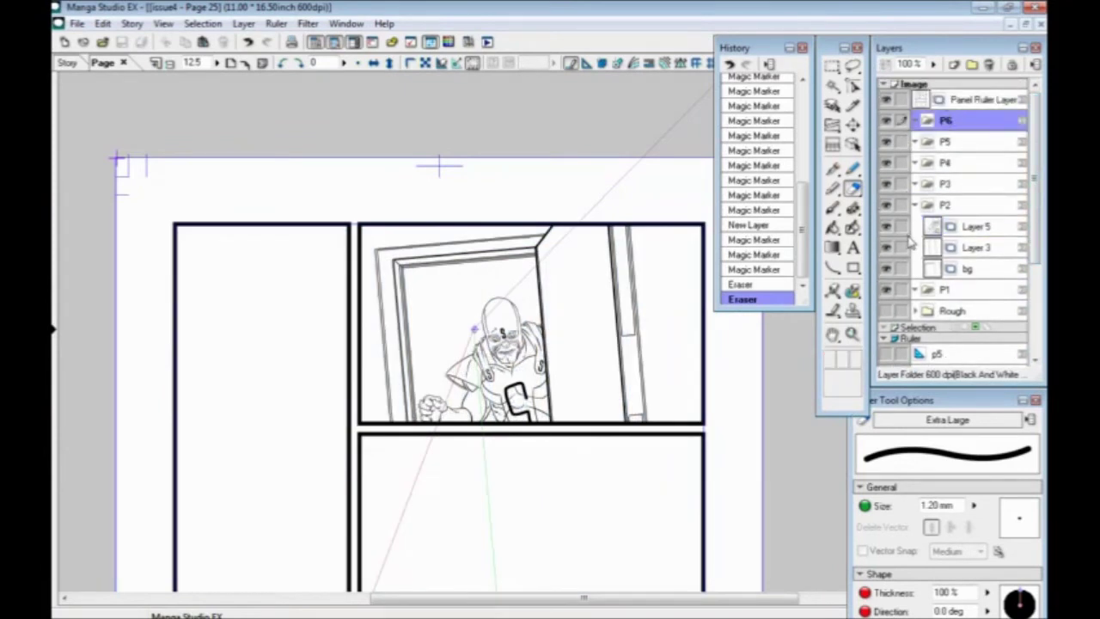
left_click(971, 65)
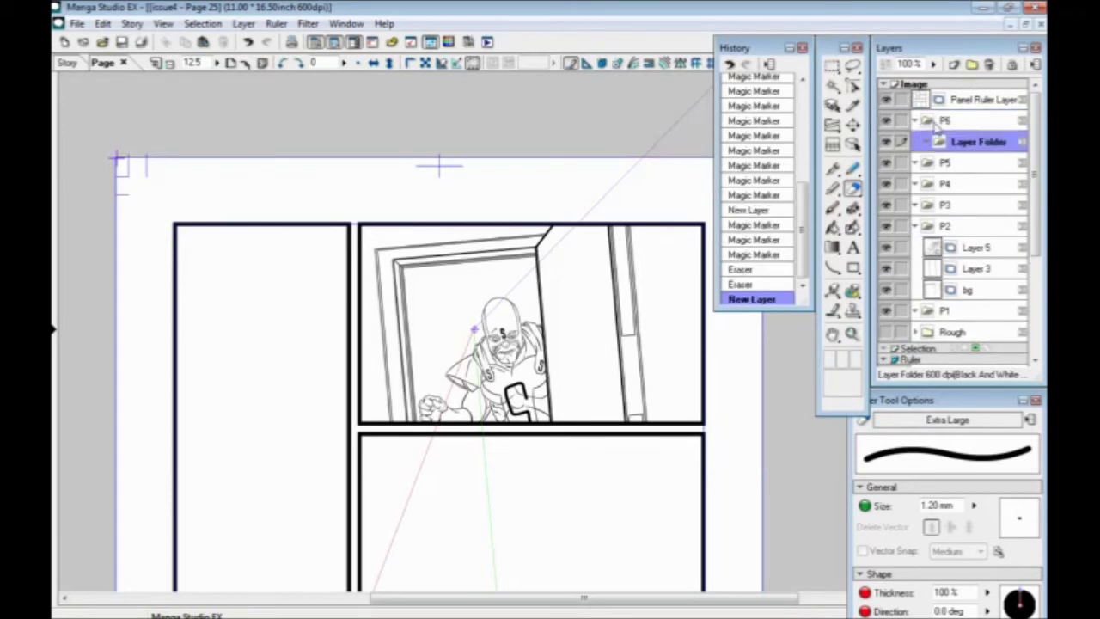
left_click_drag(960, 120, 960, 122)
double_click(960, 121)
type("m")
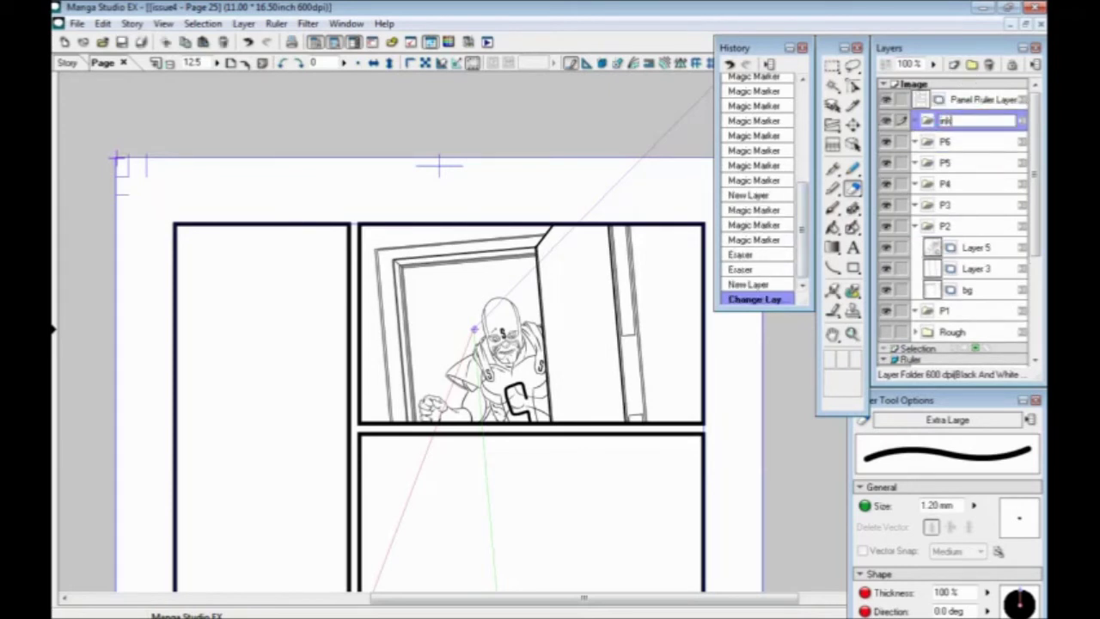
type("nks")
key("Return")
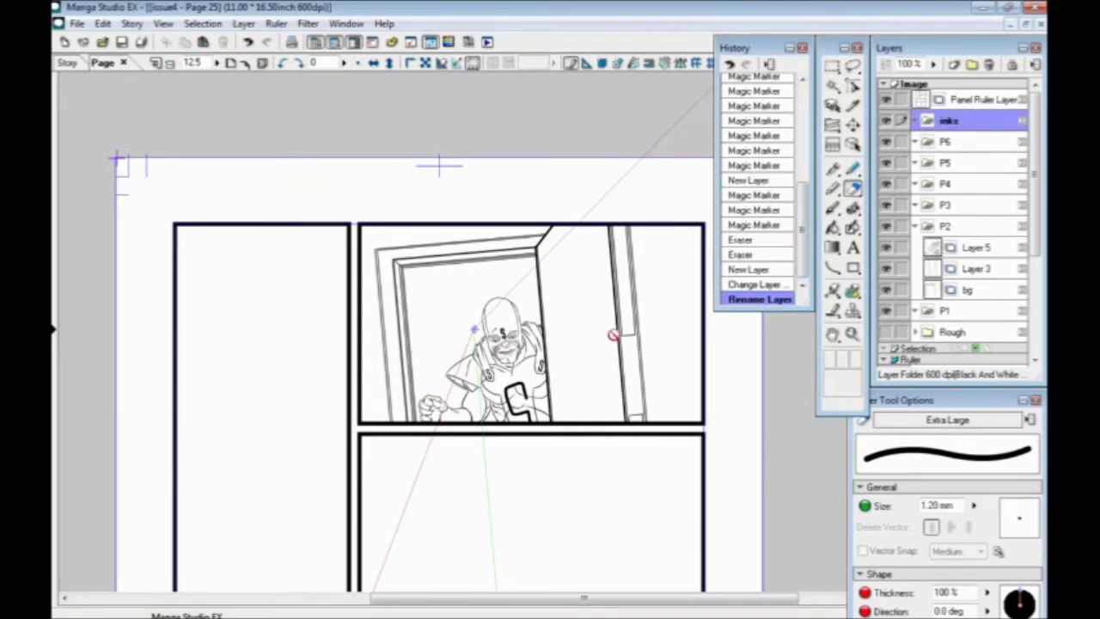
Step: Add a raster layer in the inks folder and fill panel 2's wall areas on both sides of the doorway with black
left_click(831, 227)
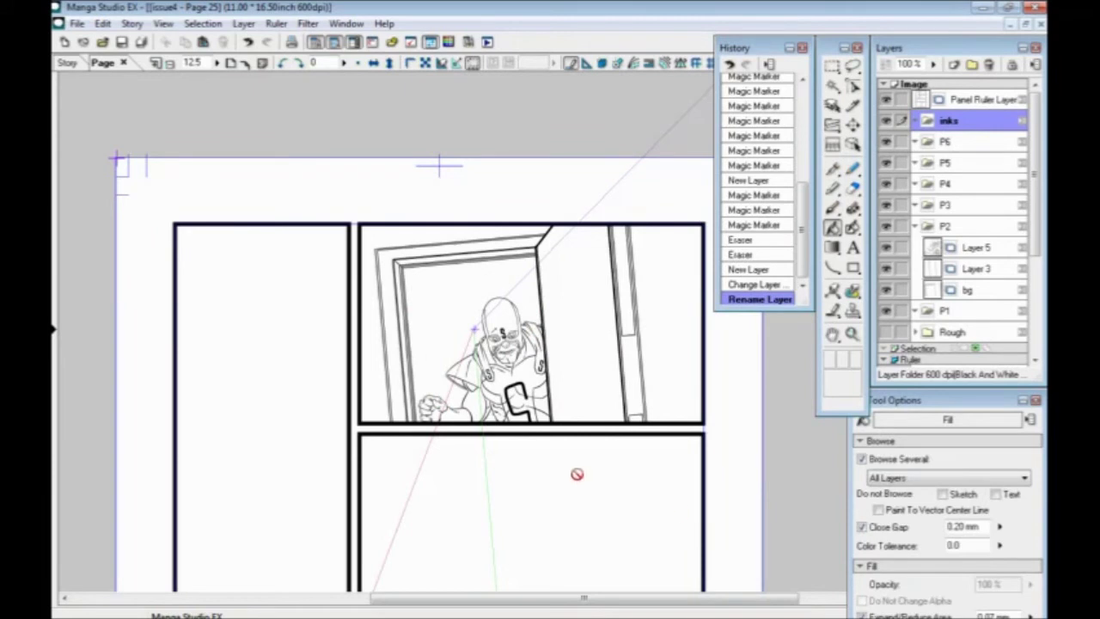
left_click_drag(516, 422, 521, 432)
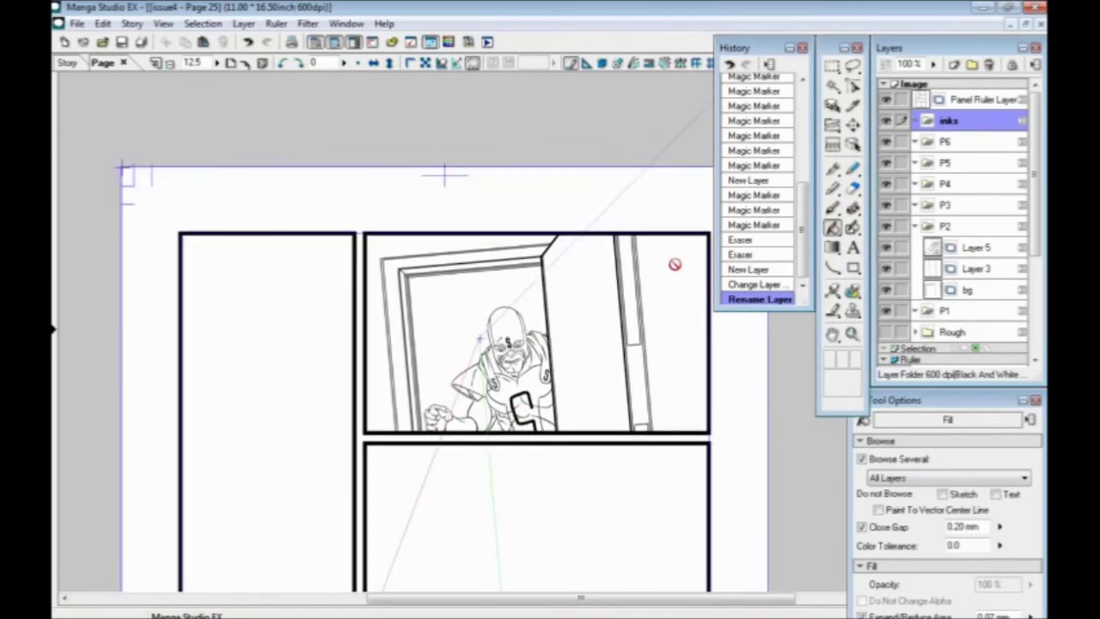
left_click(952, 67)
left_click(591, 417)
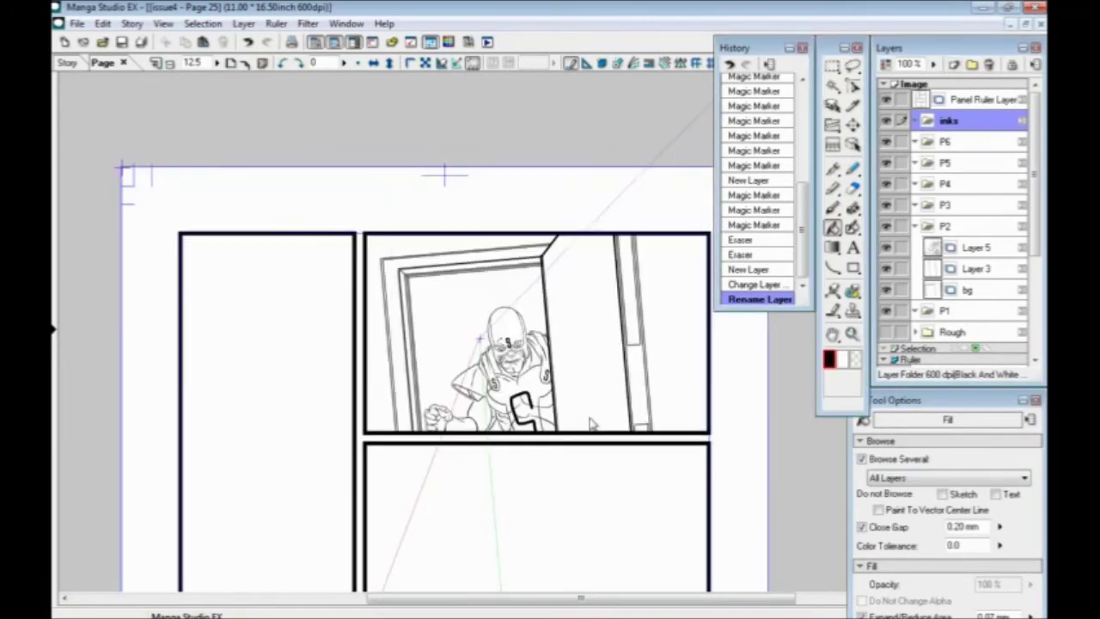
left_click(658, 309)
left_click(375, 240)
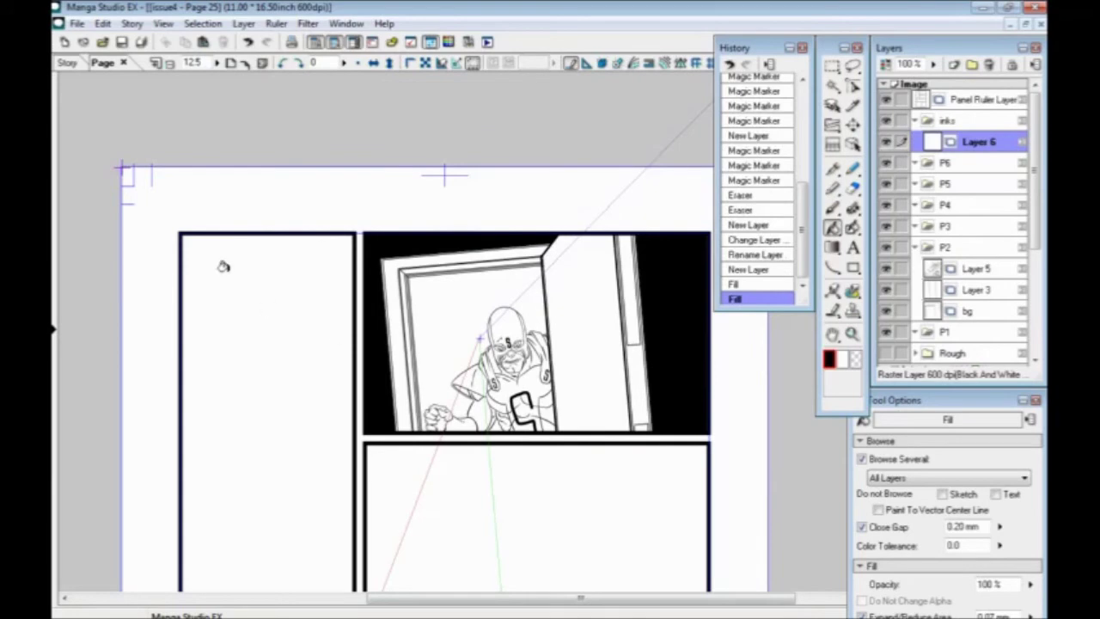
Step: Start a text object on the face of panel 2's open door reading 237
key("ctrl+plus")
left_click_drag(502, 417, 391, 421)
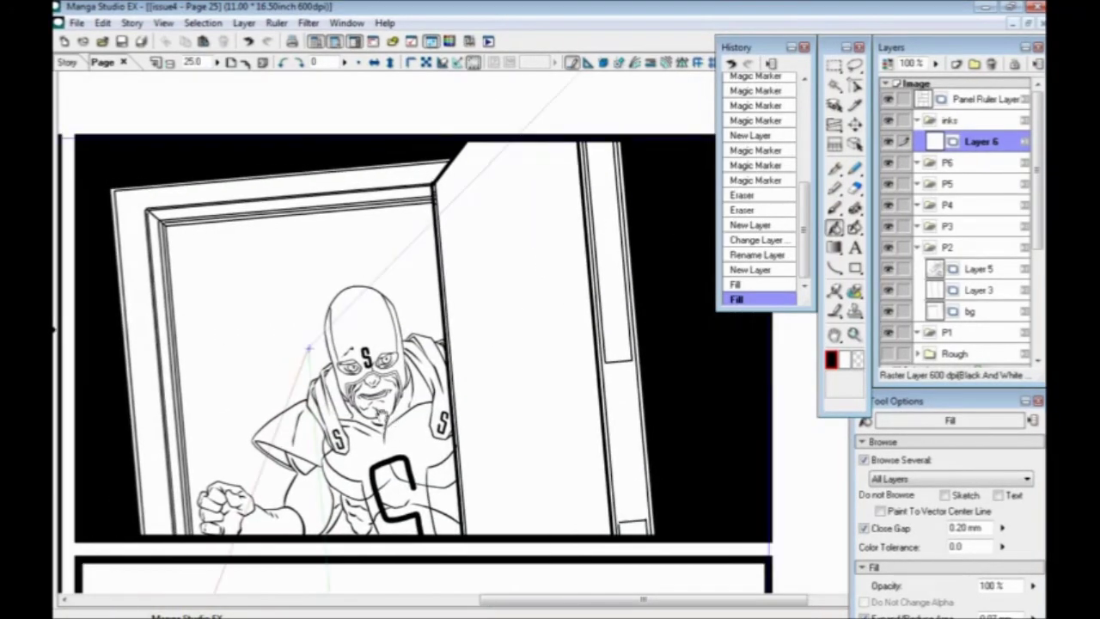
key("p")
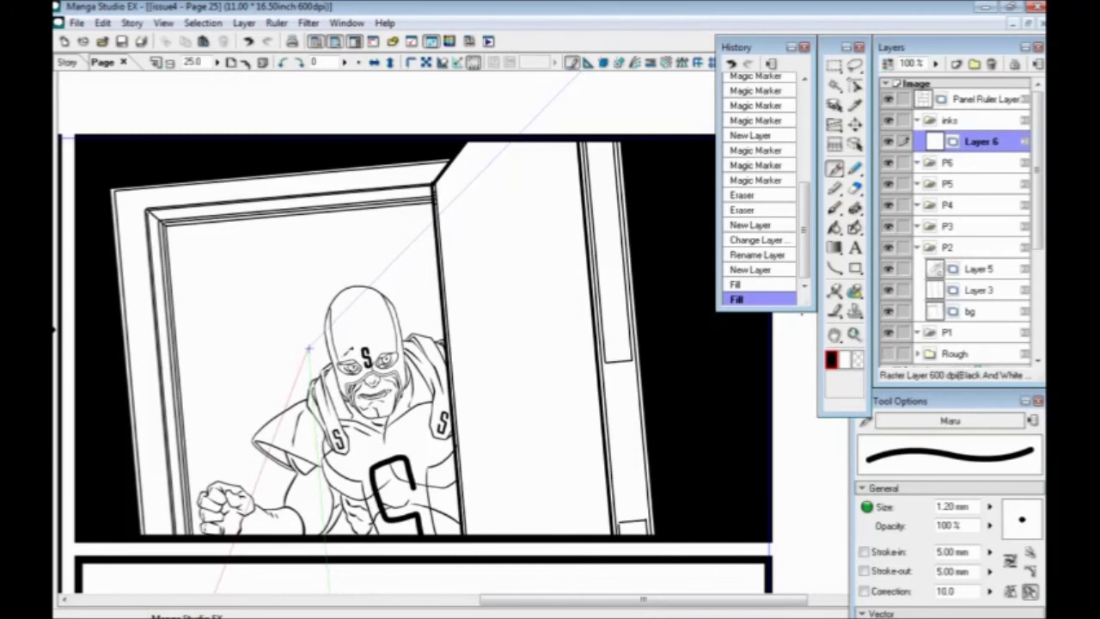
left_click(856, 248)
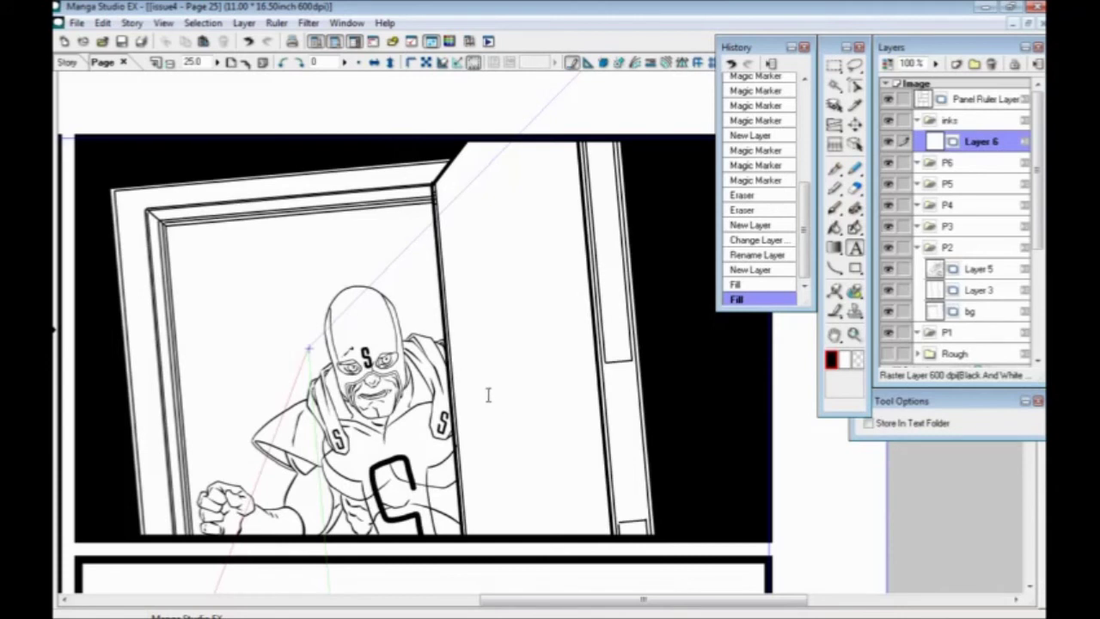
left_click(459, 299)
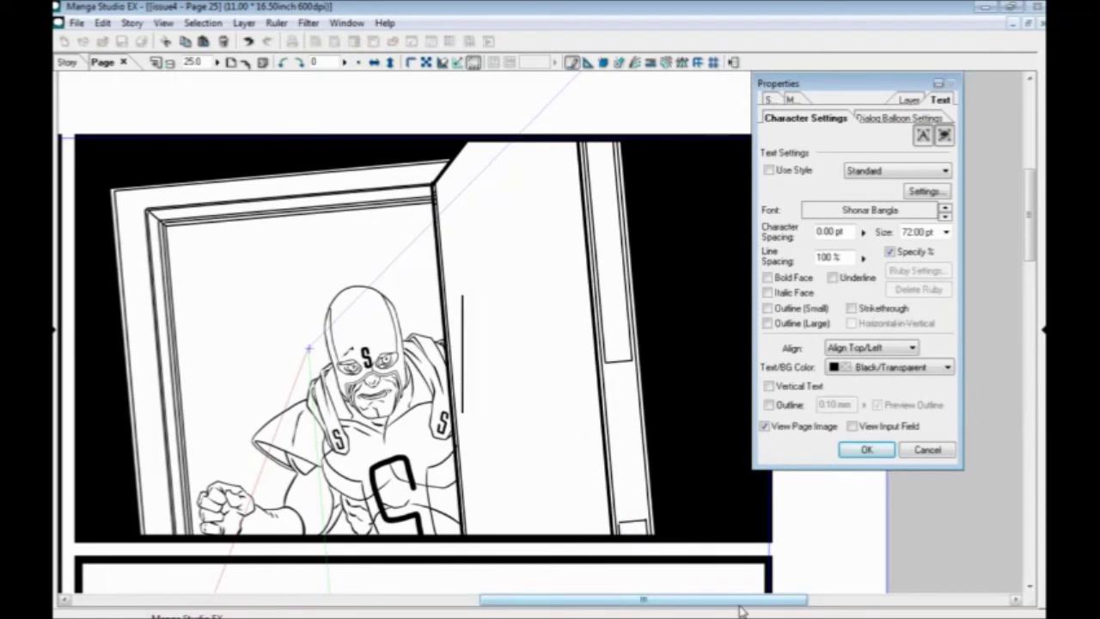
type("237")
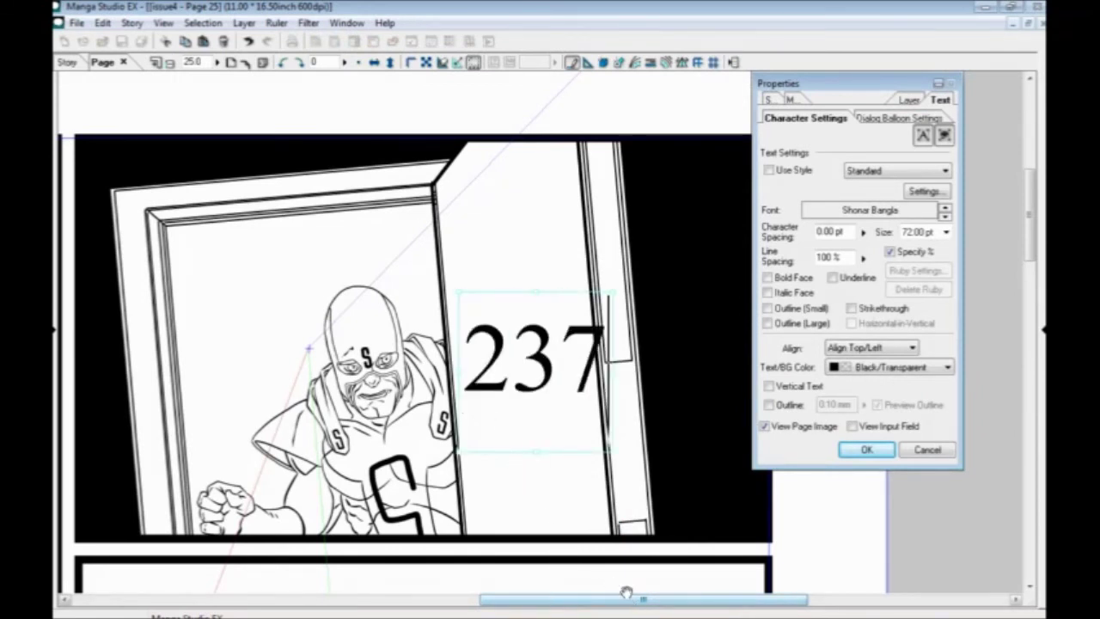
Step: Give the 237 text the Outline (Large) style and a size of 48 pt, and apply the settings
left_click(770, 309)
left_click(768, 308)
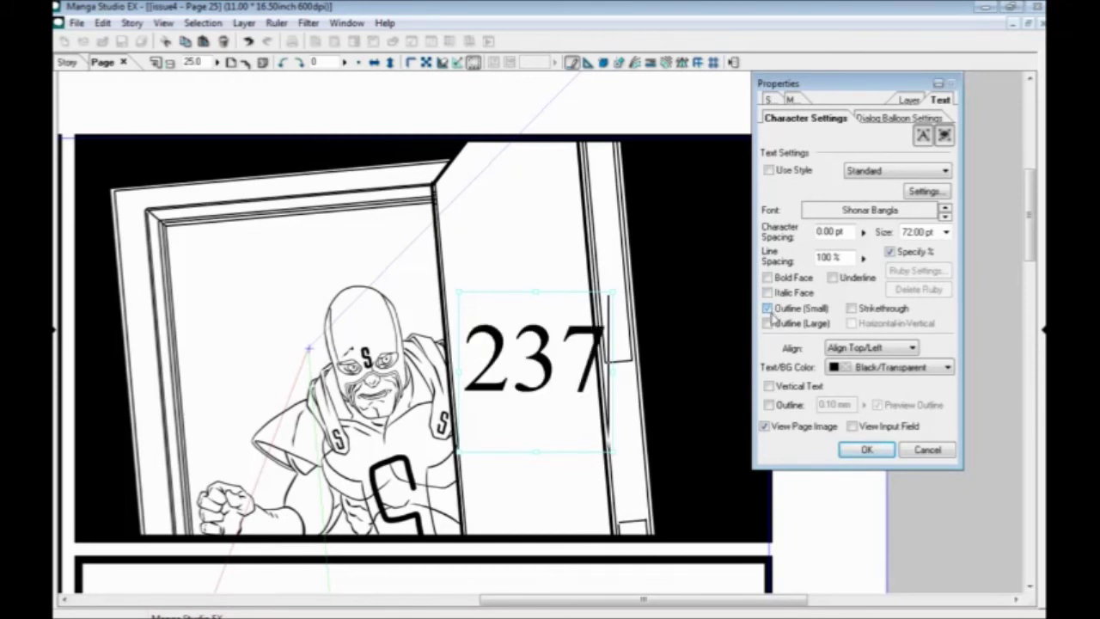
left_click(768, 323)
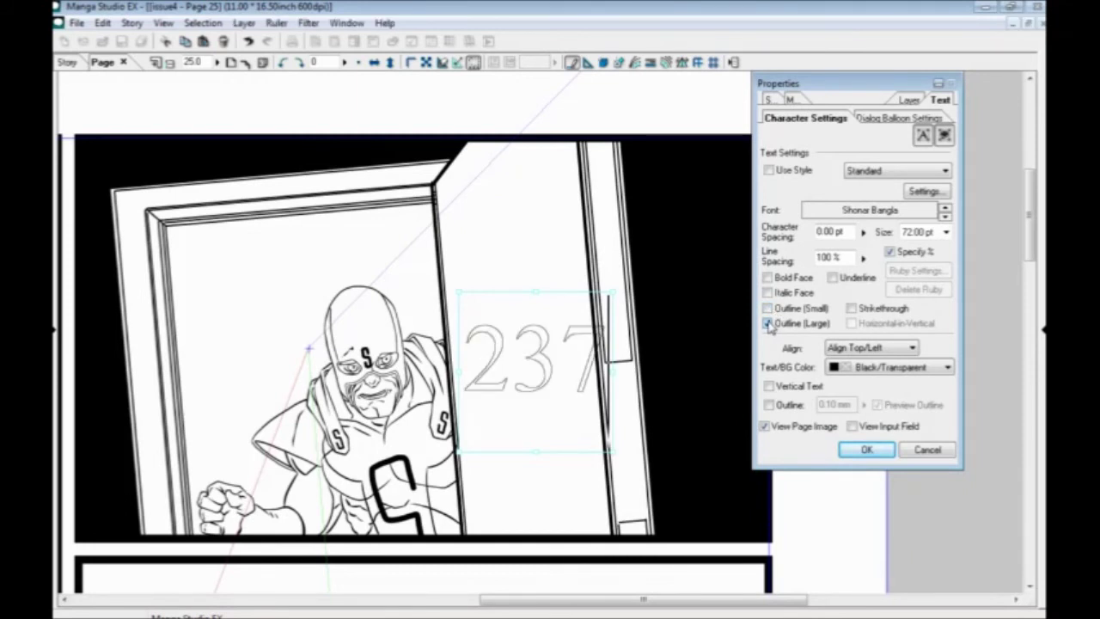
left_click(769, 324)
left_click(769, 323)
left_click(768, 323)
left_click(768, 323)
left_click(945, 232)
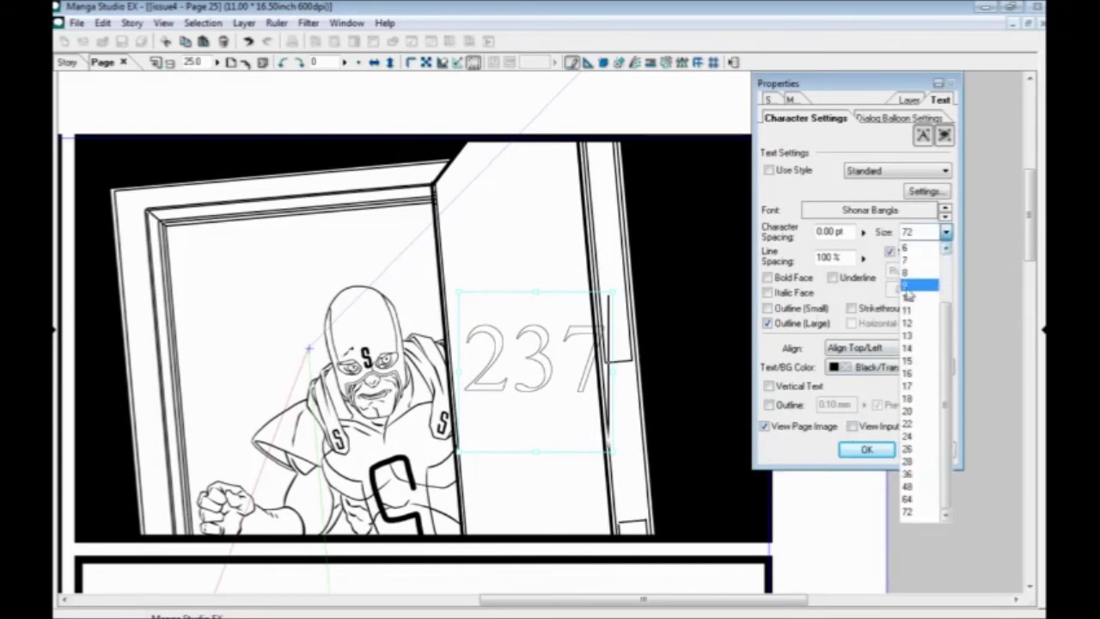
left_click(909, 486)
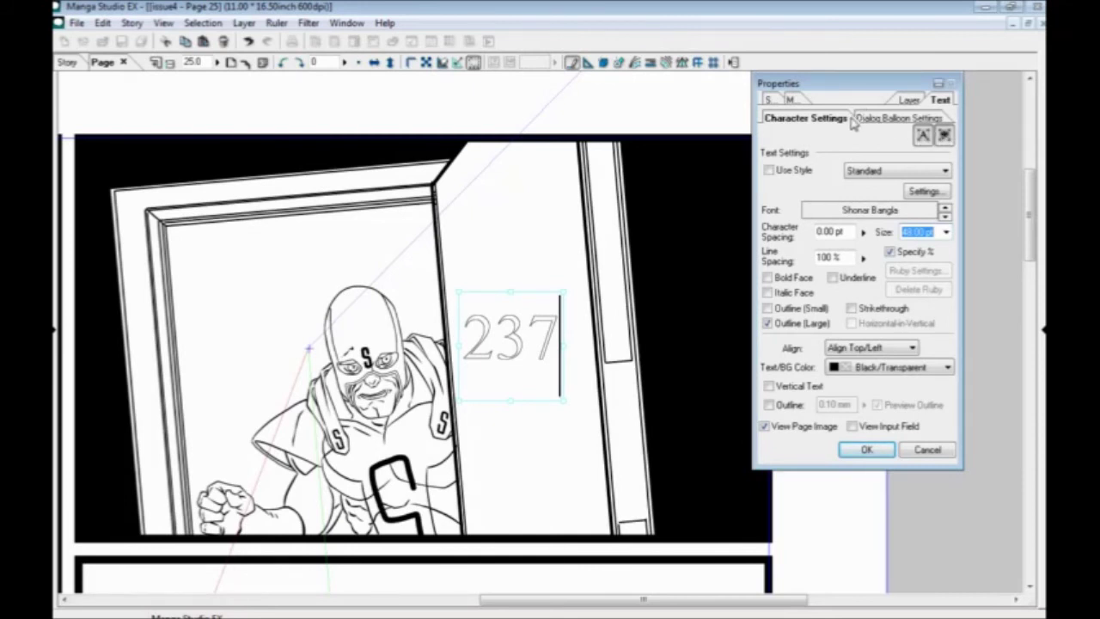
left_click(849, 451)
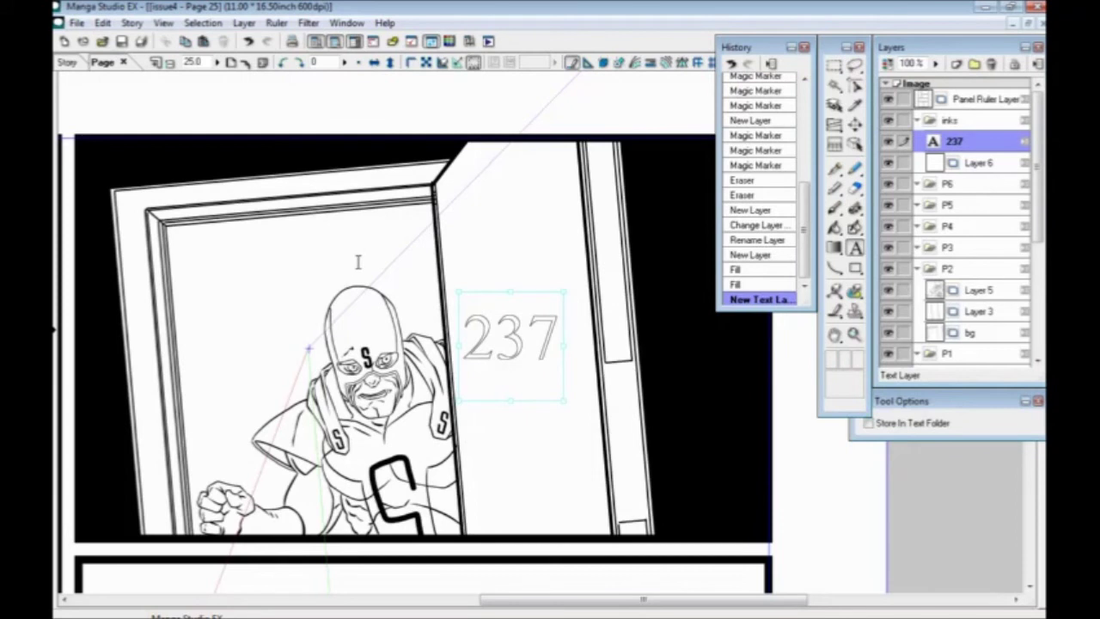
Step: Enlarge the 237 text frame slightly and move it higher on the open door's face
left_click(854, 86)
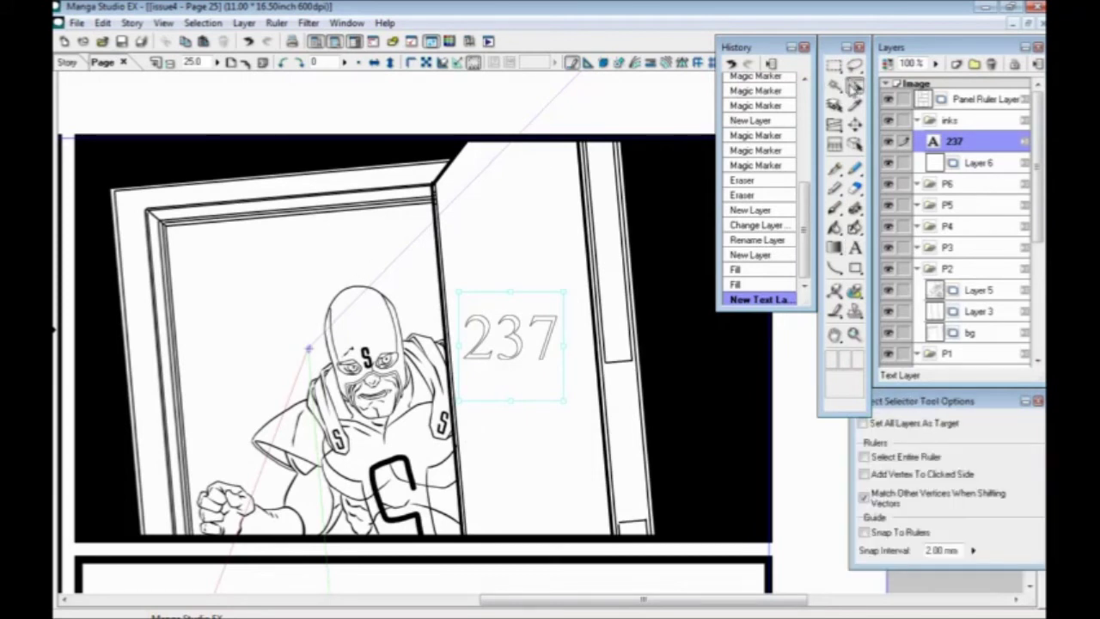
mouse_move(458, 294)
left_mouse_down()
mouse_move(493, 306)
mouse_move(451, 284)
left_mouse_up()
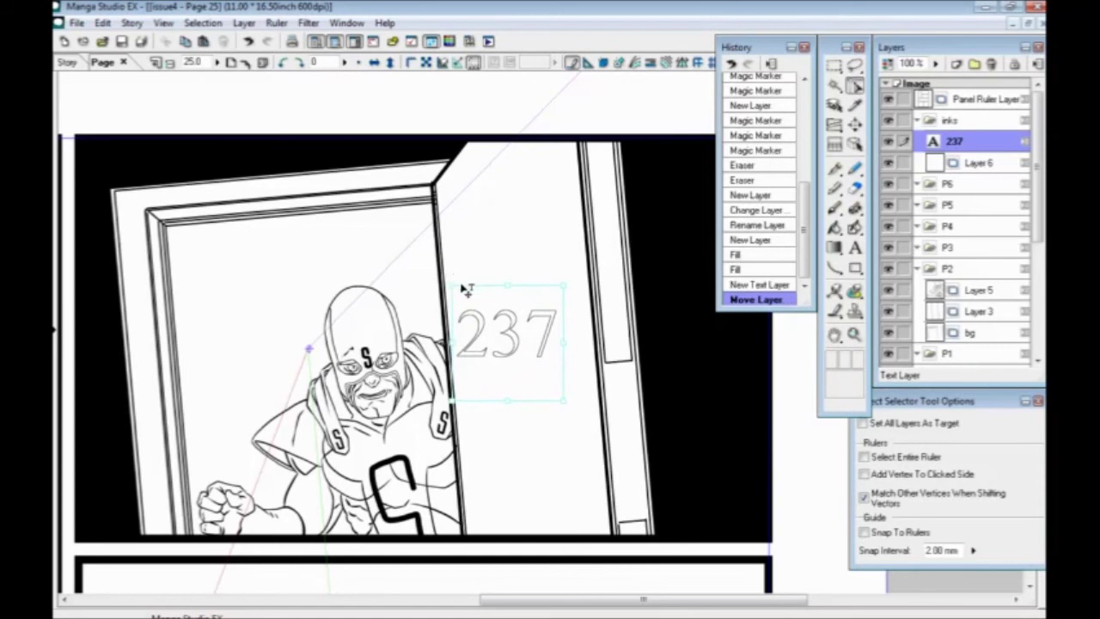
left_click_drag(478, 346, 488, 298)
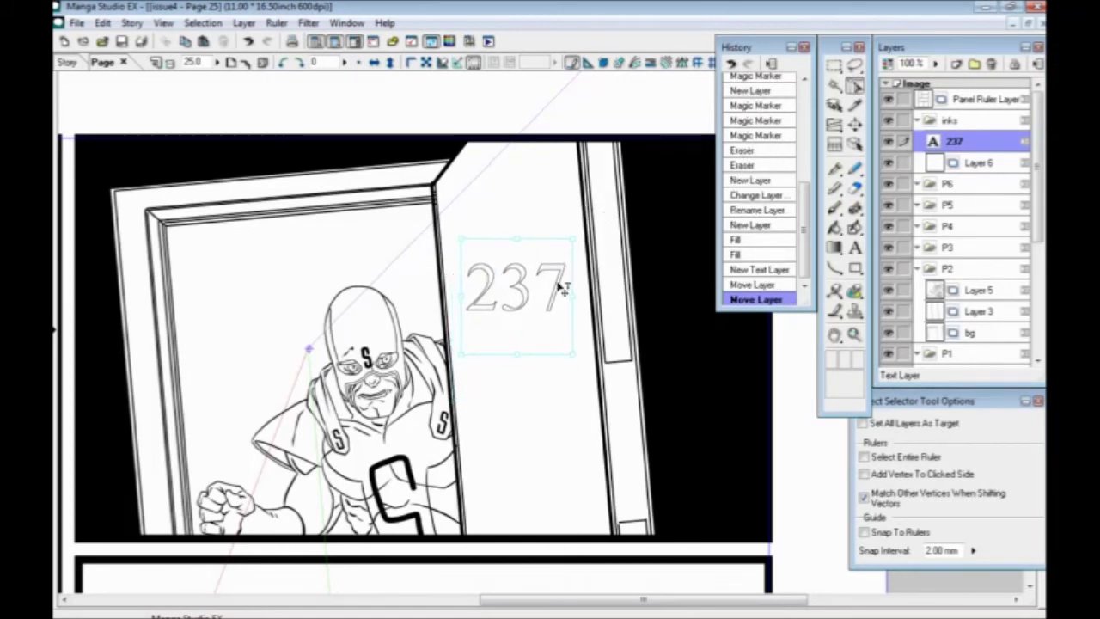
left_click(527, 268)
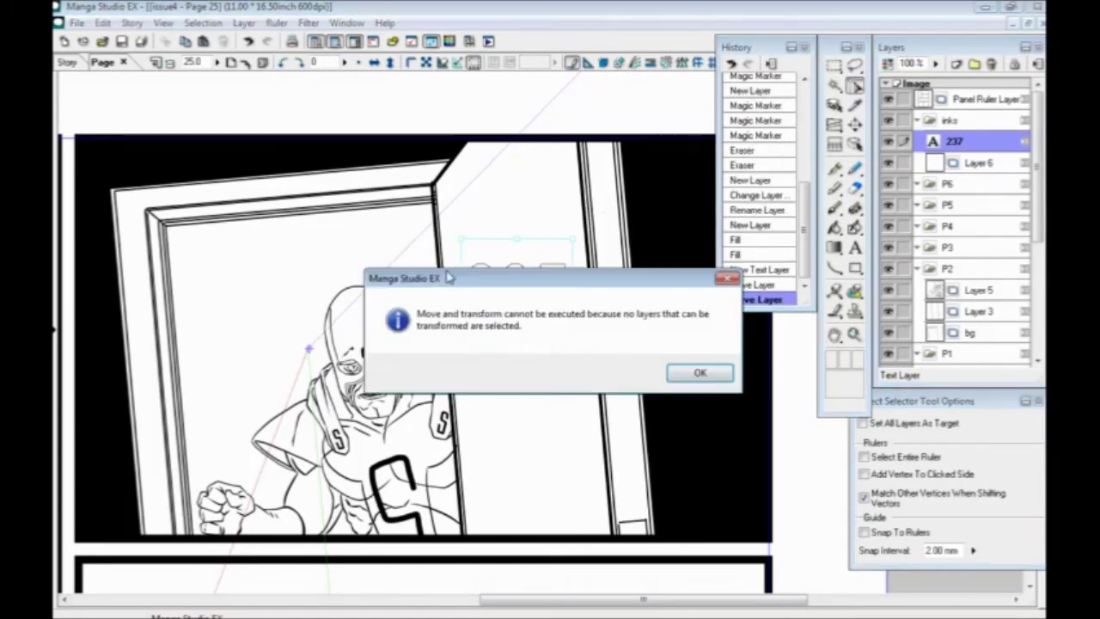
left_click(698, 375)
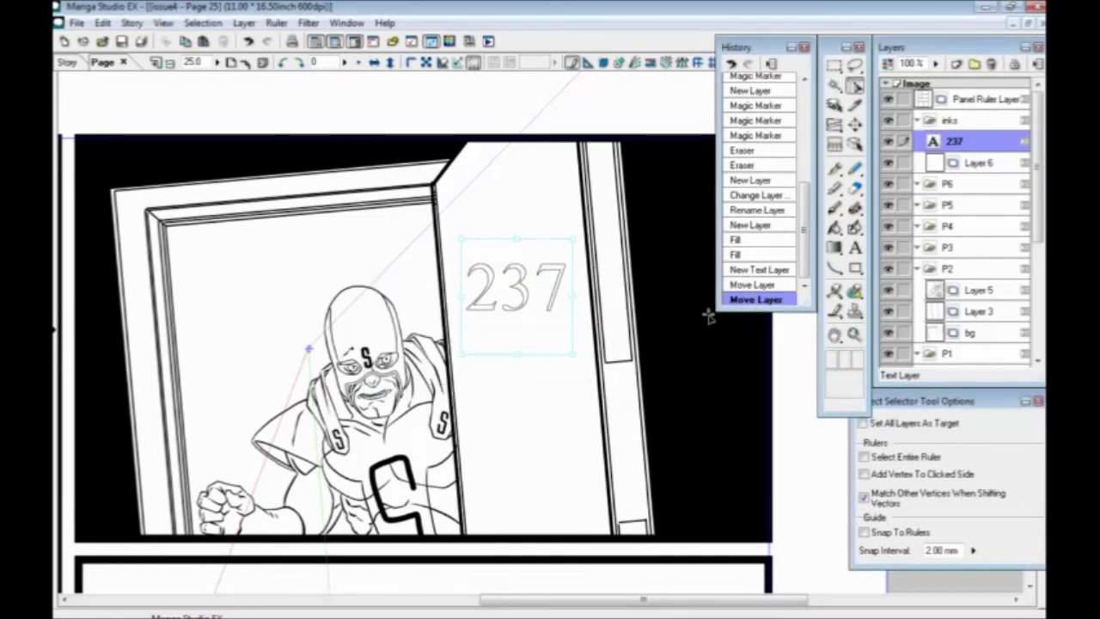
Step: Convert the 237 text layer to a raster layer without keeping the original
right_click(953, 143)
left_click(897, 321)
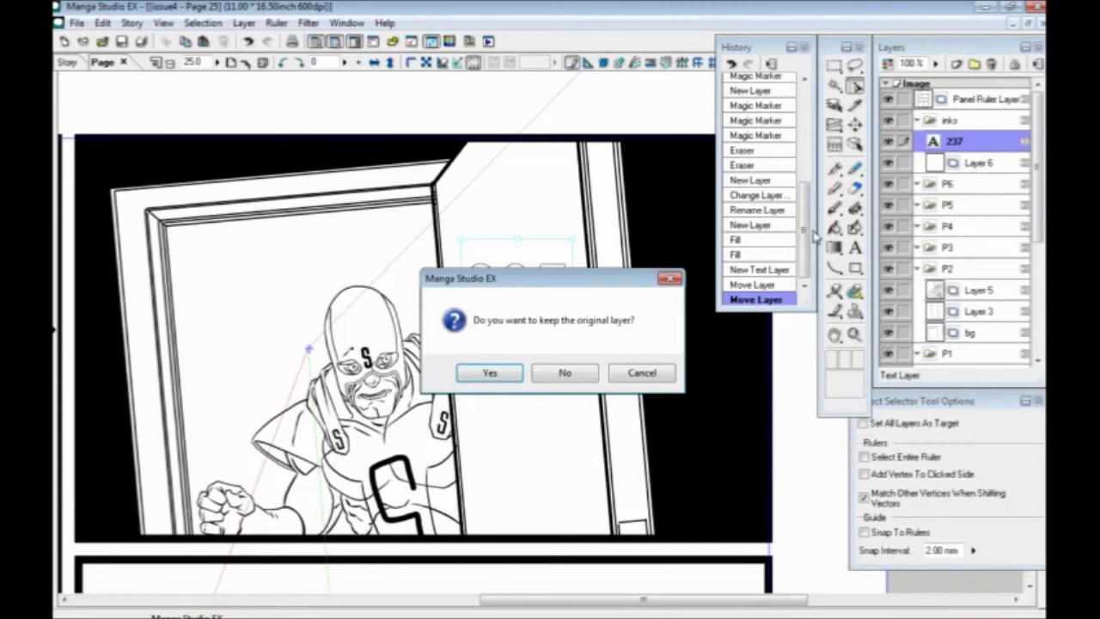
left_click(537, 373)
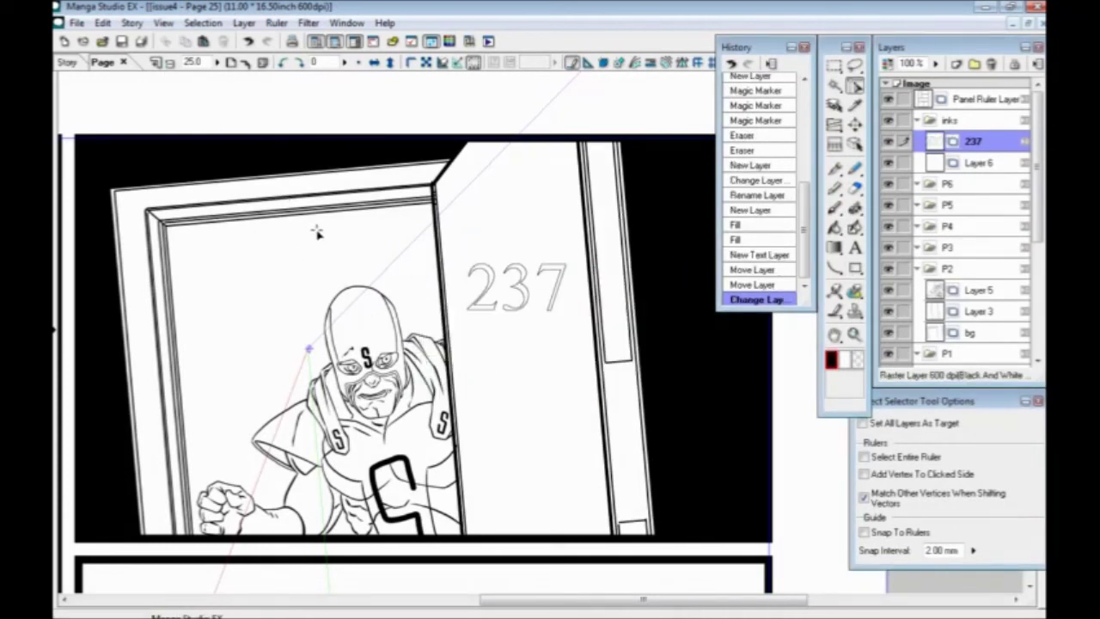
Step: Try a Perspective transform on the 237 by stretching the edge nearest the hero, then undo the distortion
key("ctrl+t")
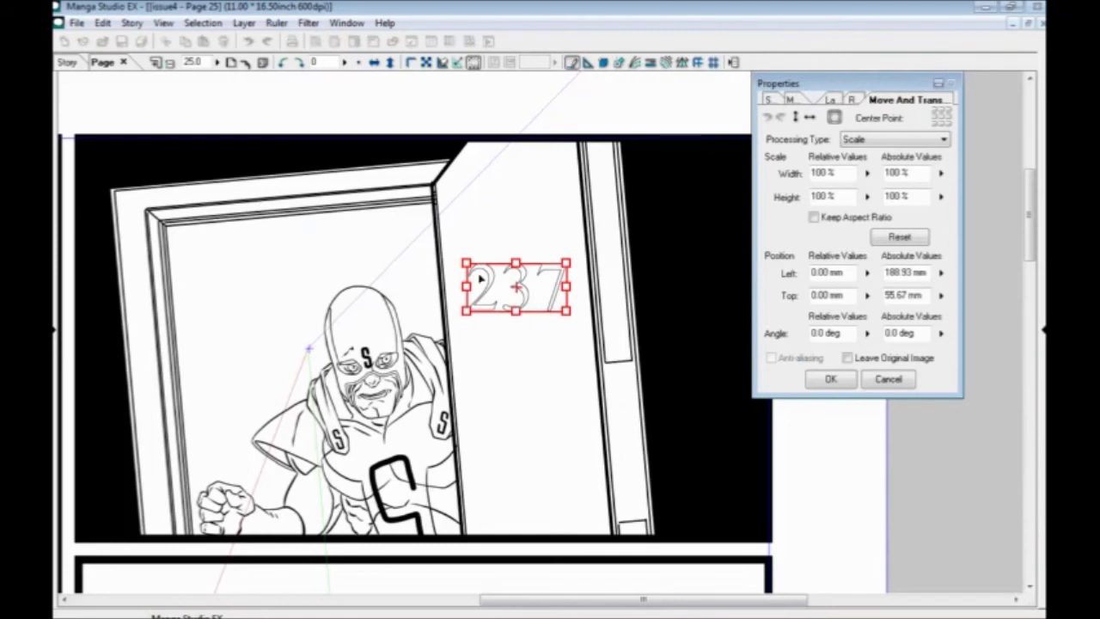
left_click(889, 380)
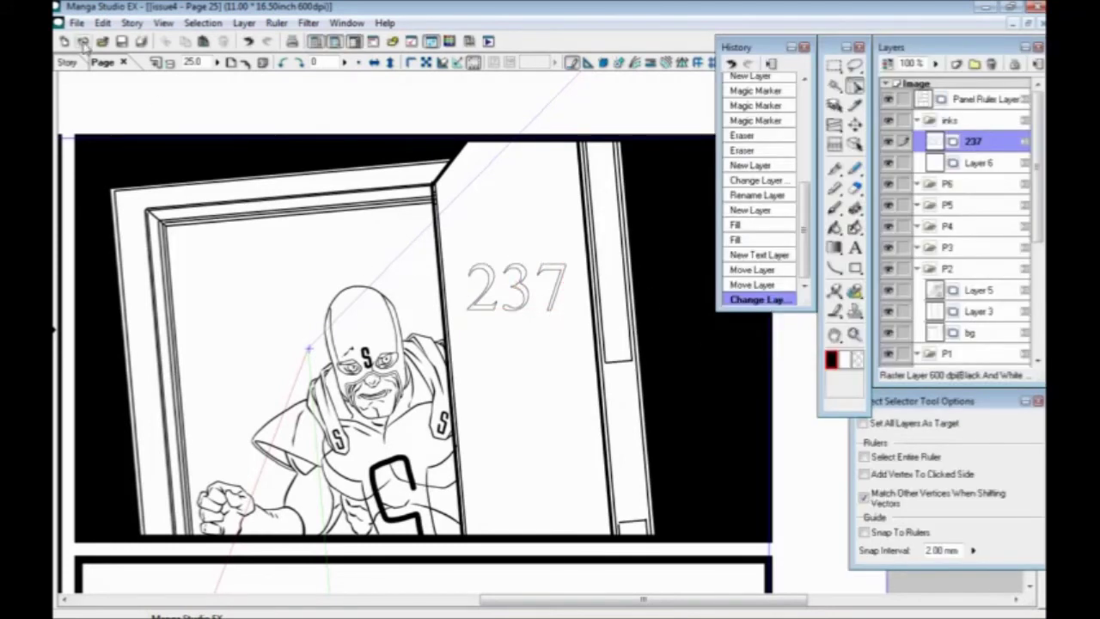
left_click(104, 24)
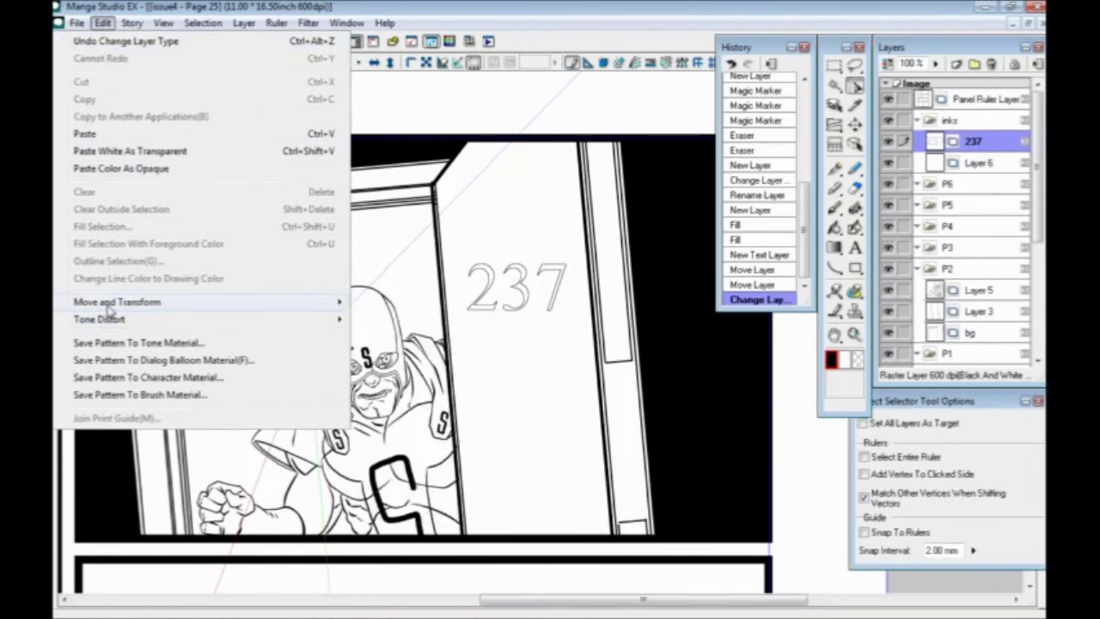
mouse_move(211, 307)
left_click(396, 370)
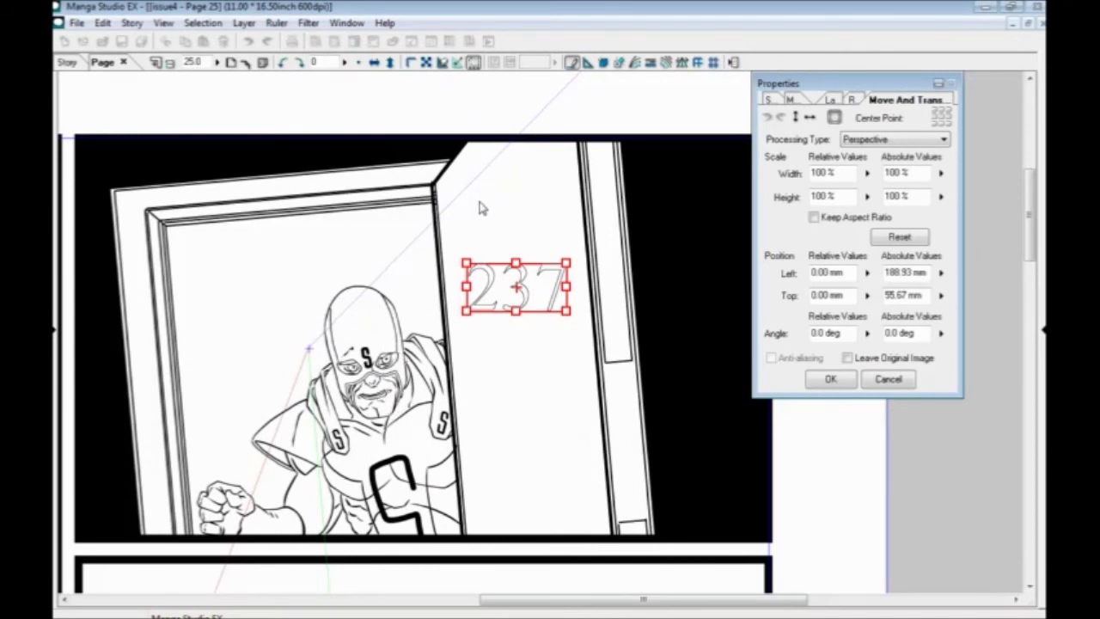
left_click_drag(466, 263, 466, 239)
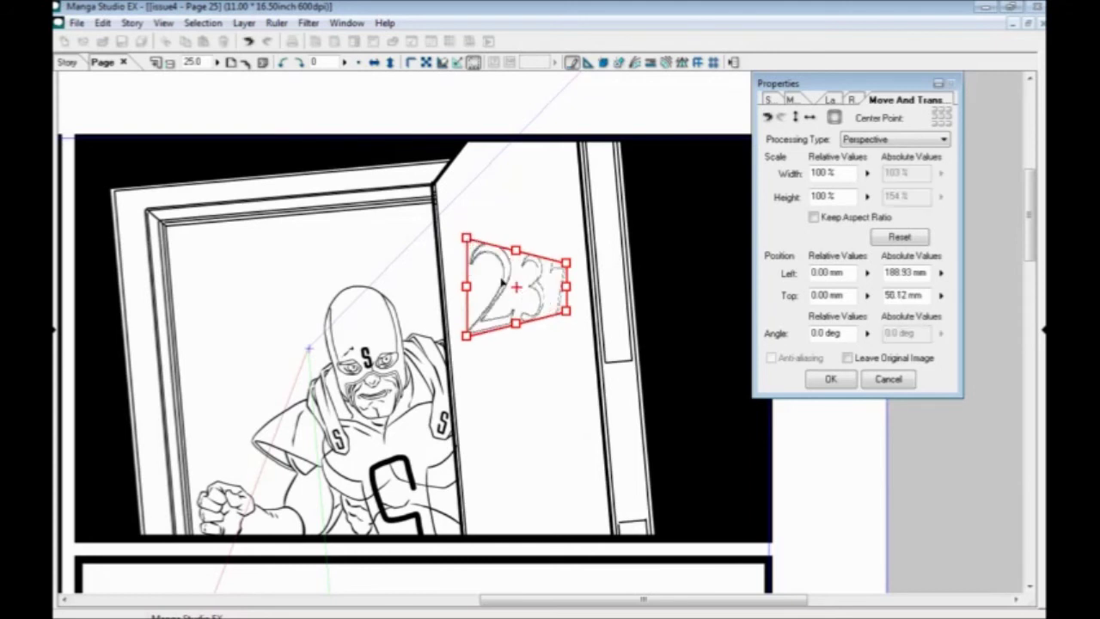
key("ctrl+z")
right_click(505, 289)
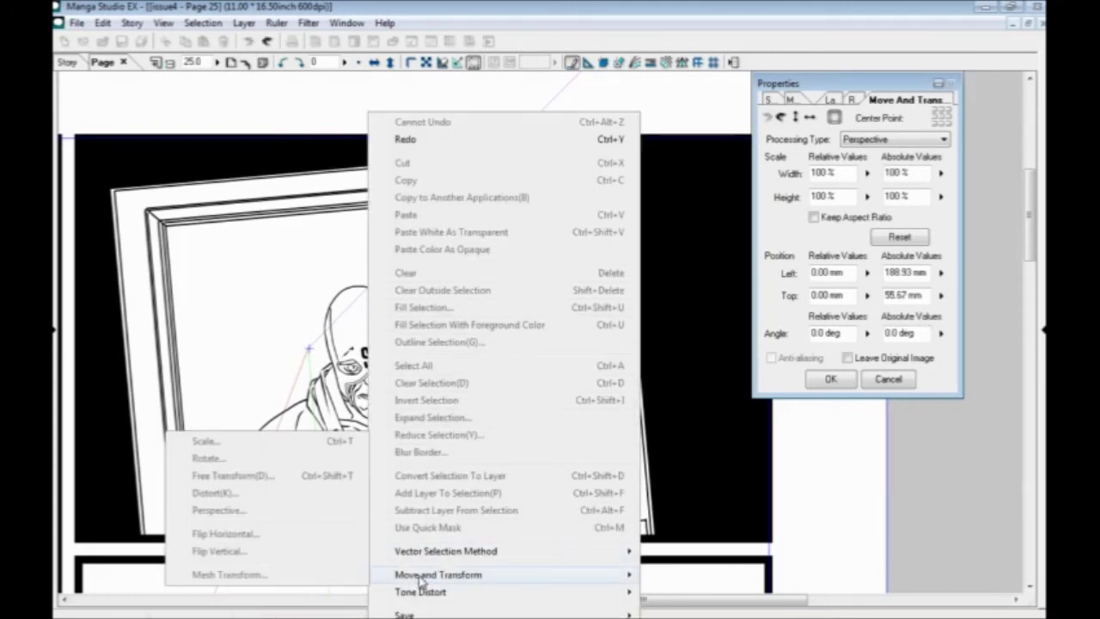
left_click(467, 7)
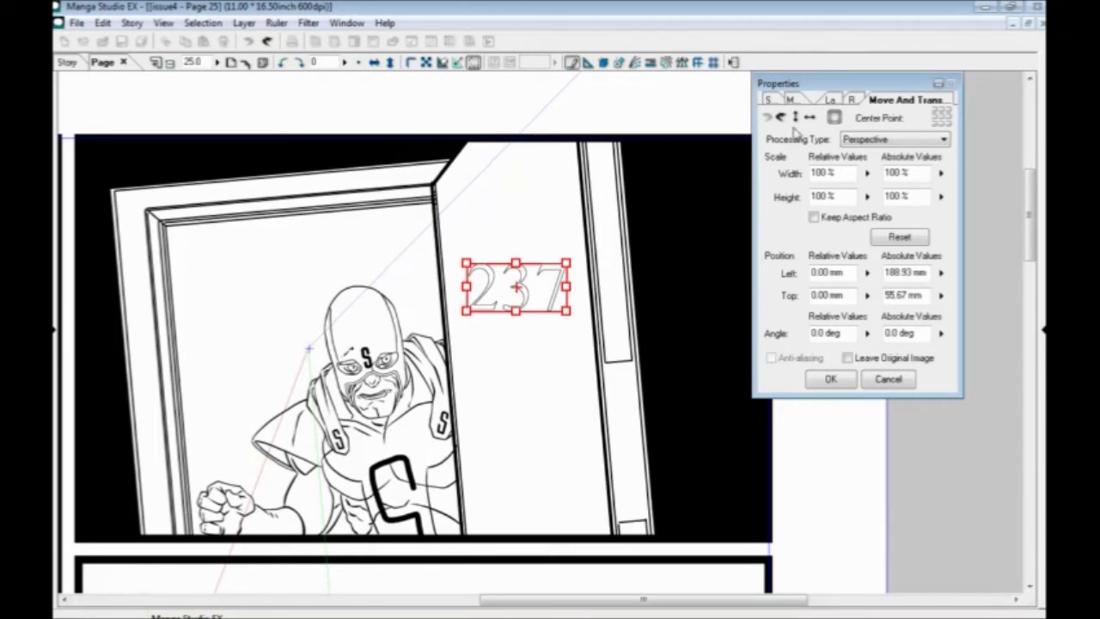
left_click(870, 139)
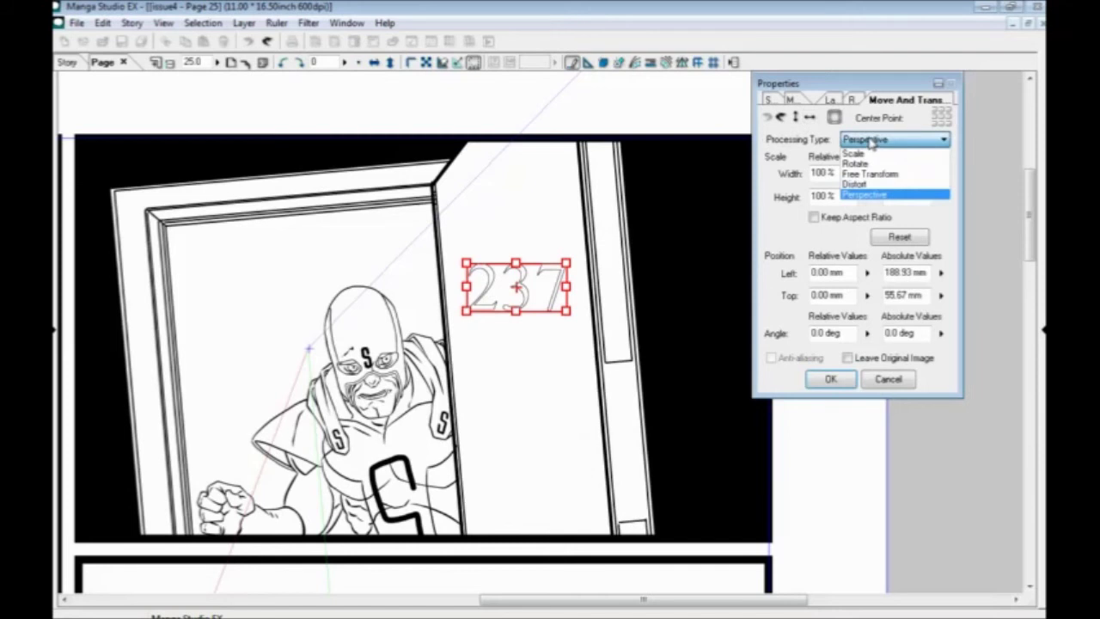
left_click(855, 93)
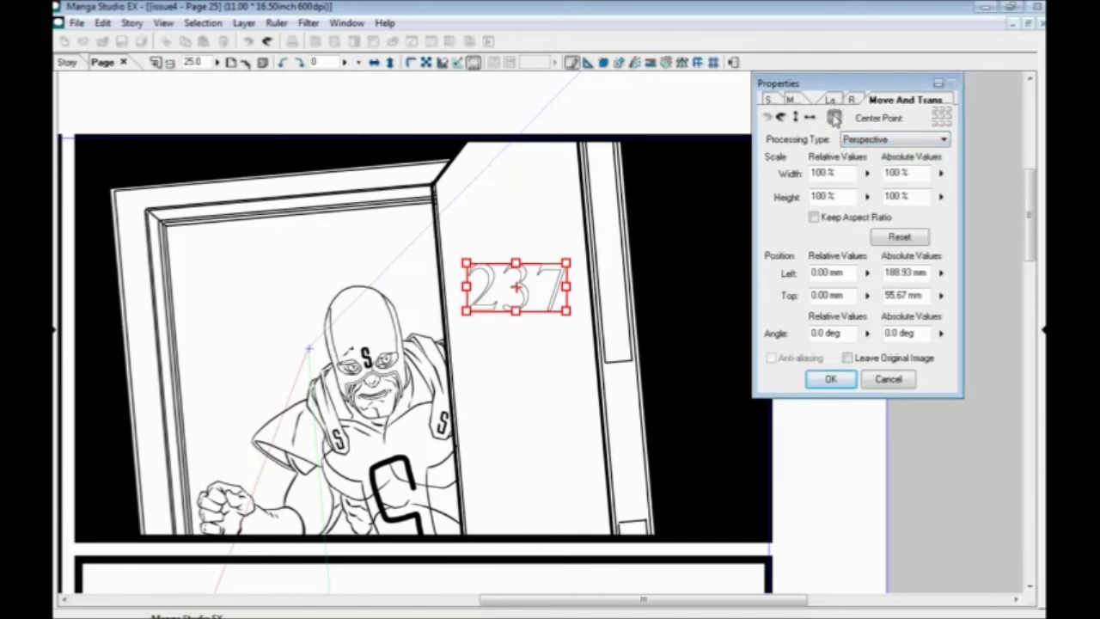
left_click(835, 120)
left_click(834, 118)
Step: Try to match the 237 to the open door's perspective by shifting the transform frame's corners, and cancel the transform
left_click_drag(466, 262, 465, 237)
left_click_drag(567, 263, 564, 162)
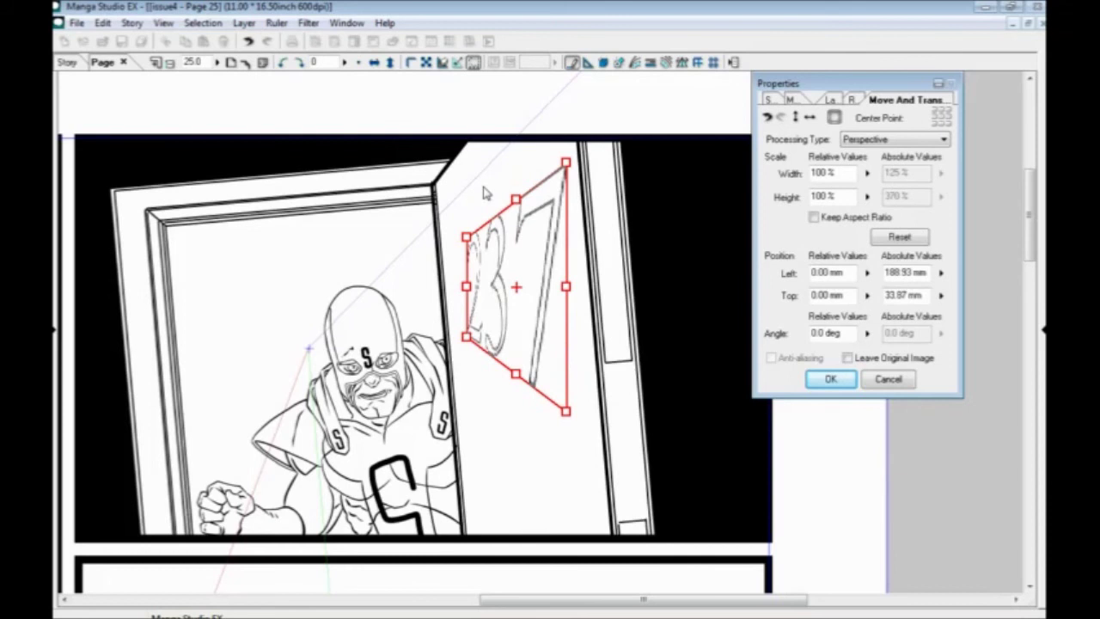
left_click_drag(566, 161, 567, 155)
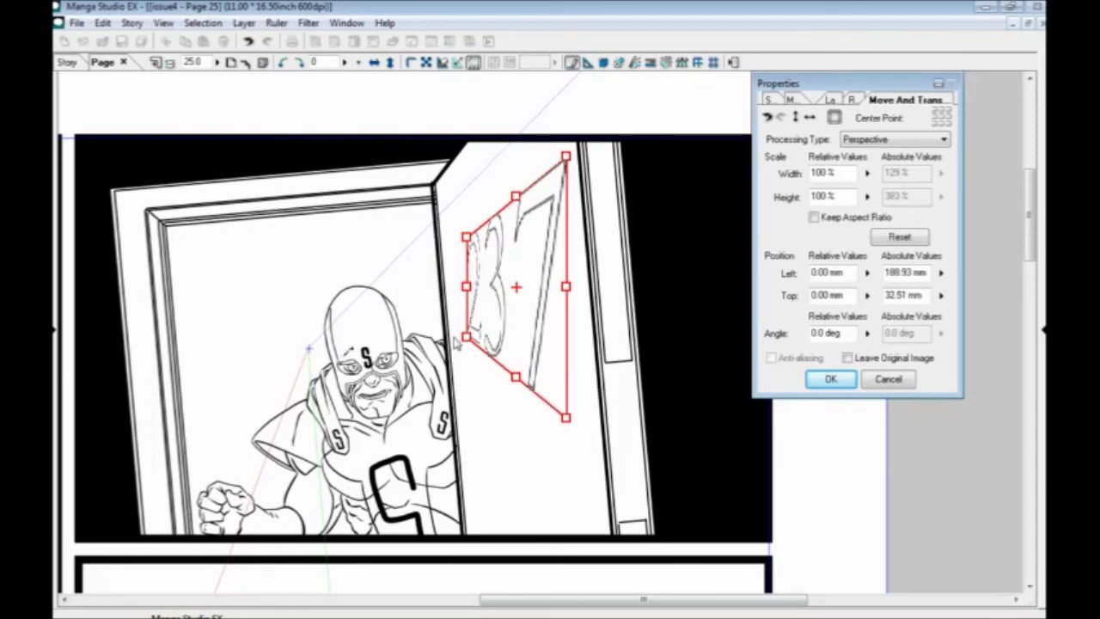
left_click_drag(465, 338, 466, 318)
left_click_drag(566, 417, 566, 325)
left_click_drag(539, 271, 565, 162)
left_click_drag(559, 252, 593, 267)
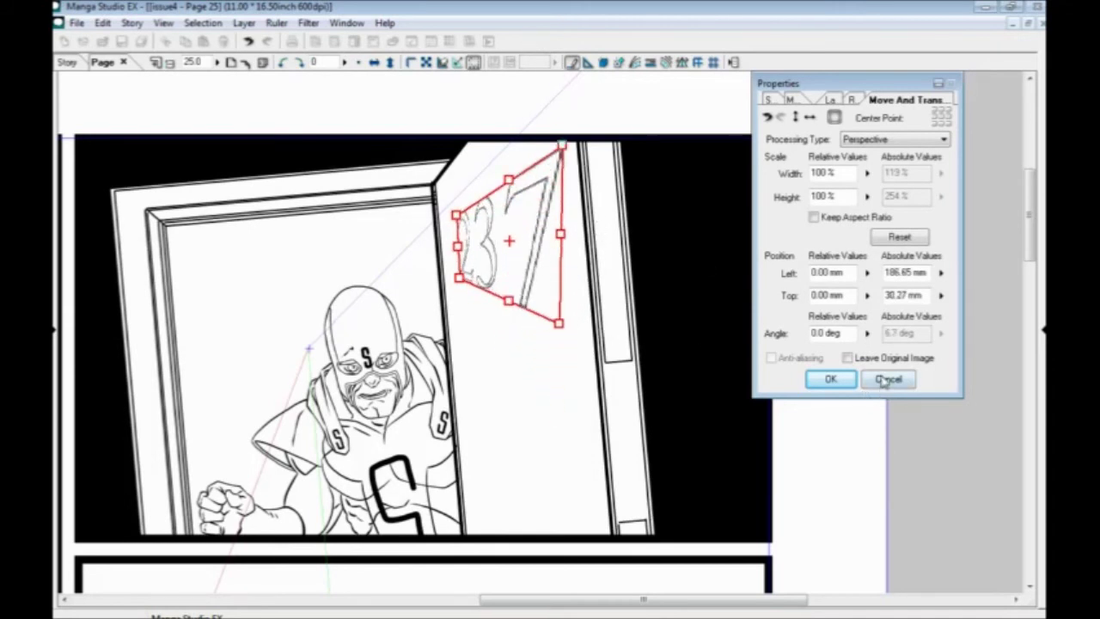
left_click(882, 379)
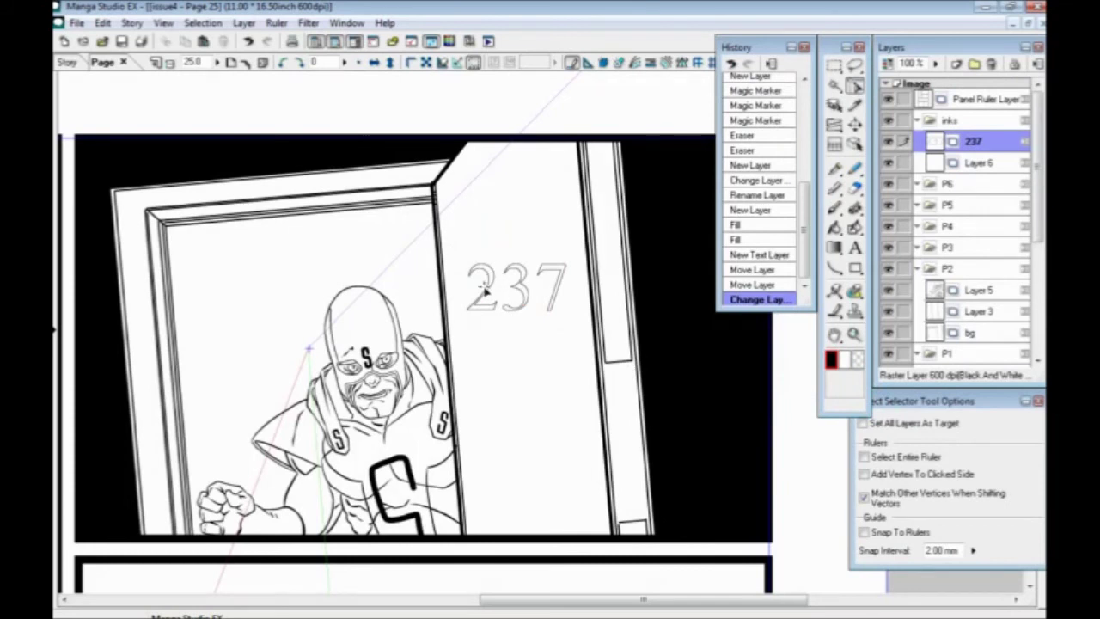
Step: Delete the 237 layer from the inks folder and save the page
left_click(990, 63)
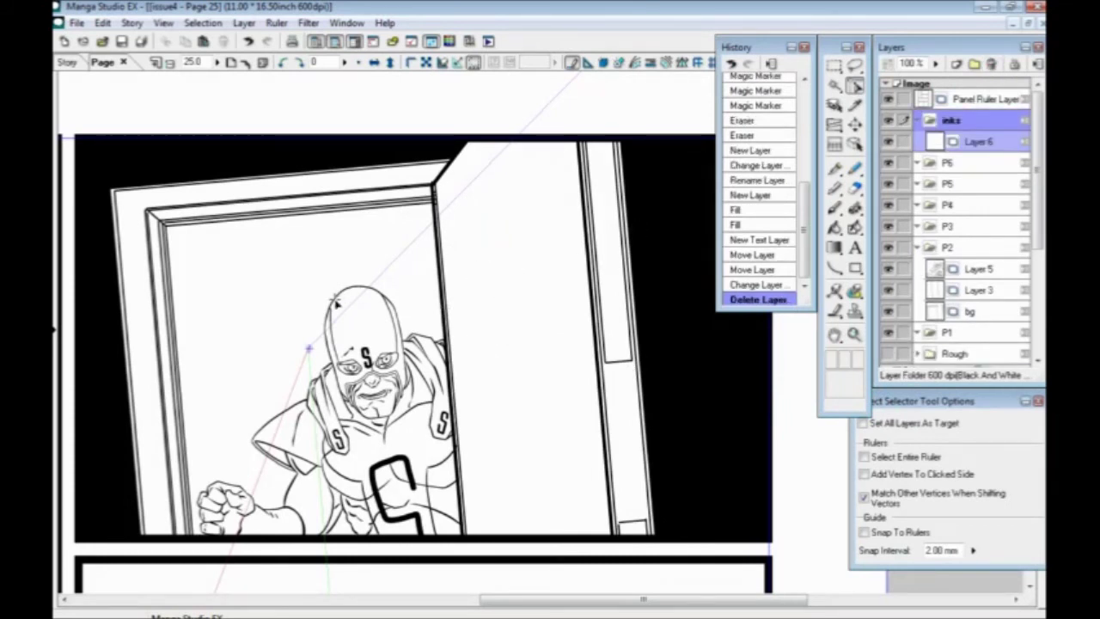
key("ctrl+s")
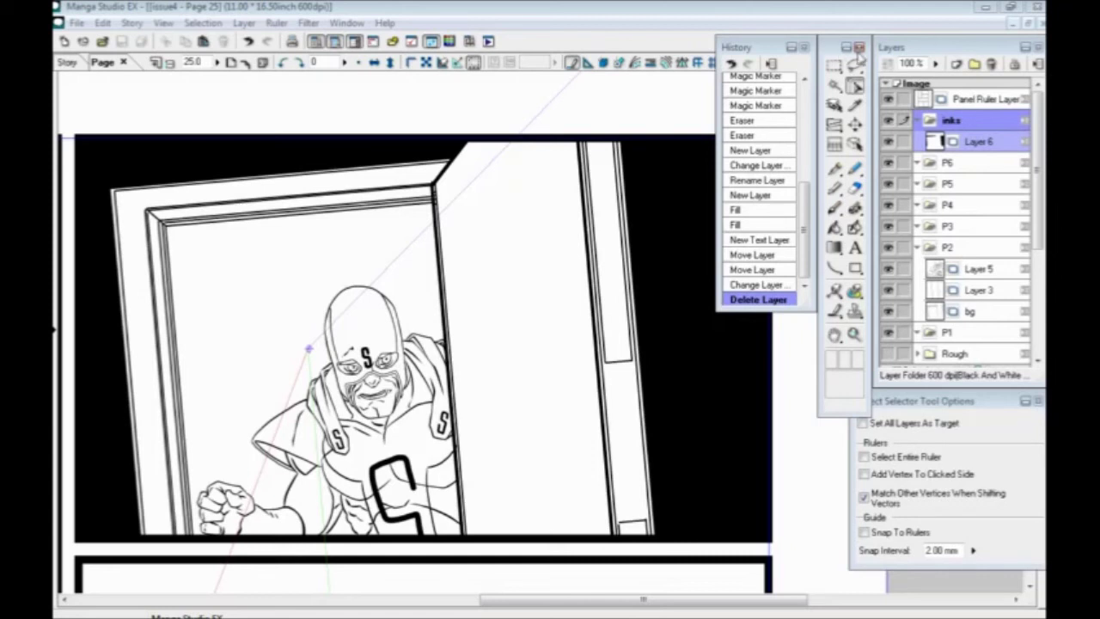
Step: Switch to Photoshop, bring its window onto this screen and maximize it
left_click(634, 11)
left_click_drag(1045, 133, 319, 221)
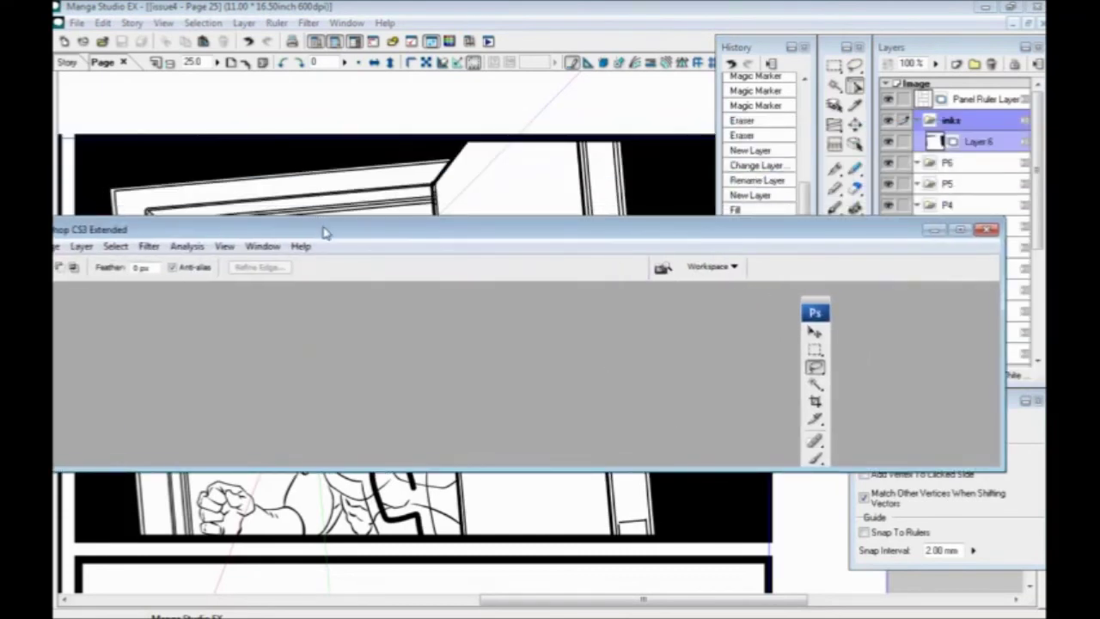
left_click(965, 232)
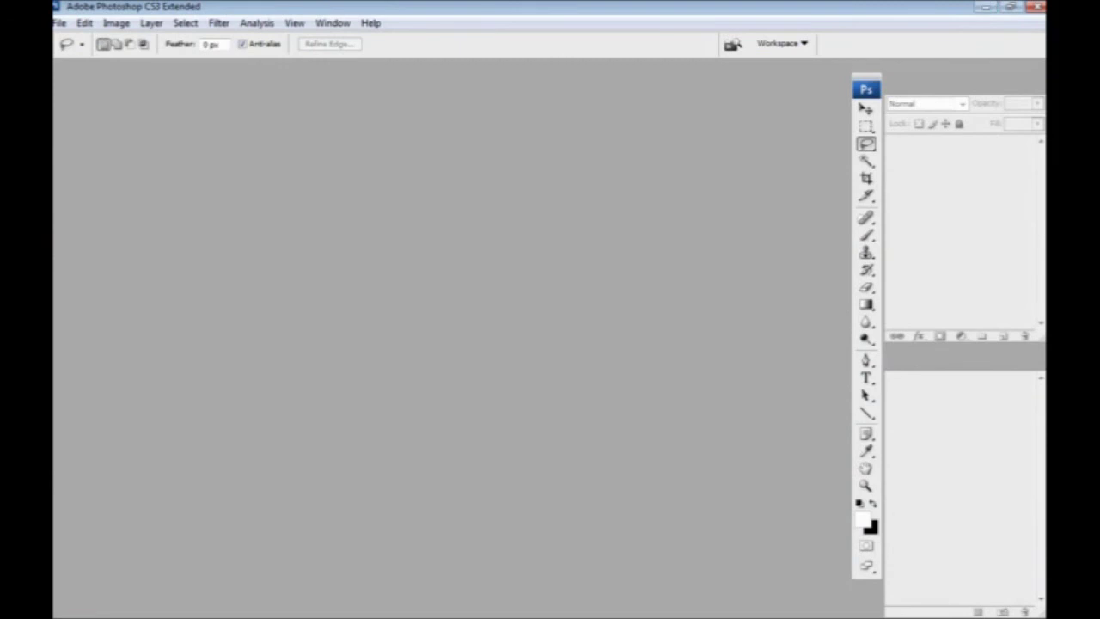
Step: Switch to Manga Studio, capture the screen with panel 2 in view, and return to Photoshop
left_click(187, 618)
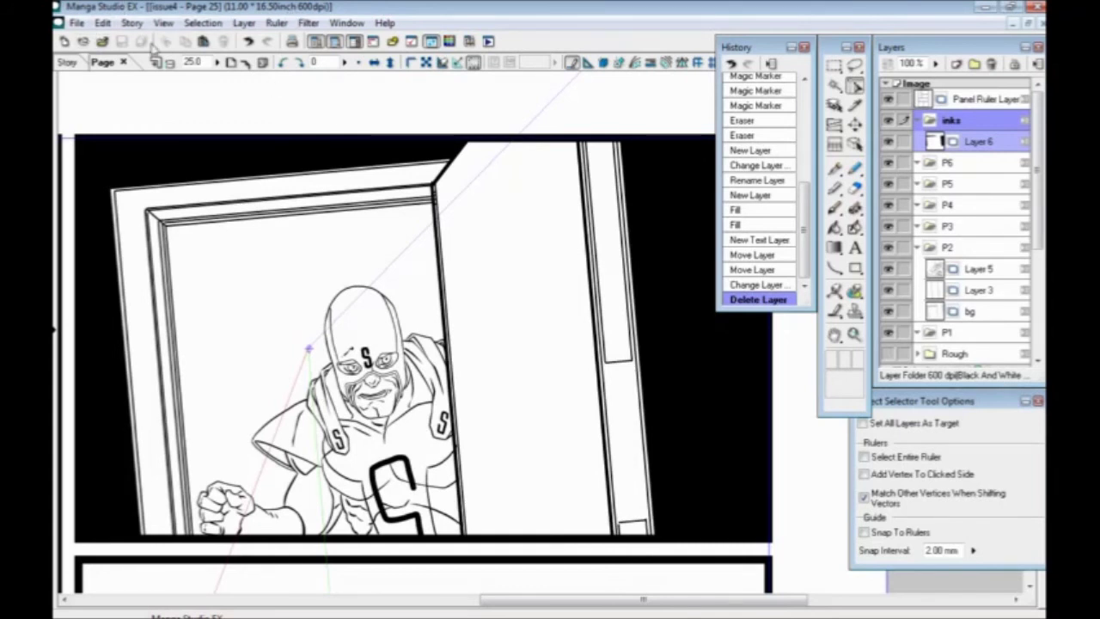
left_click(79, 23)
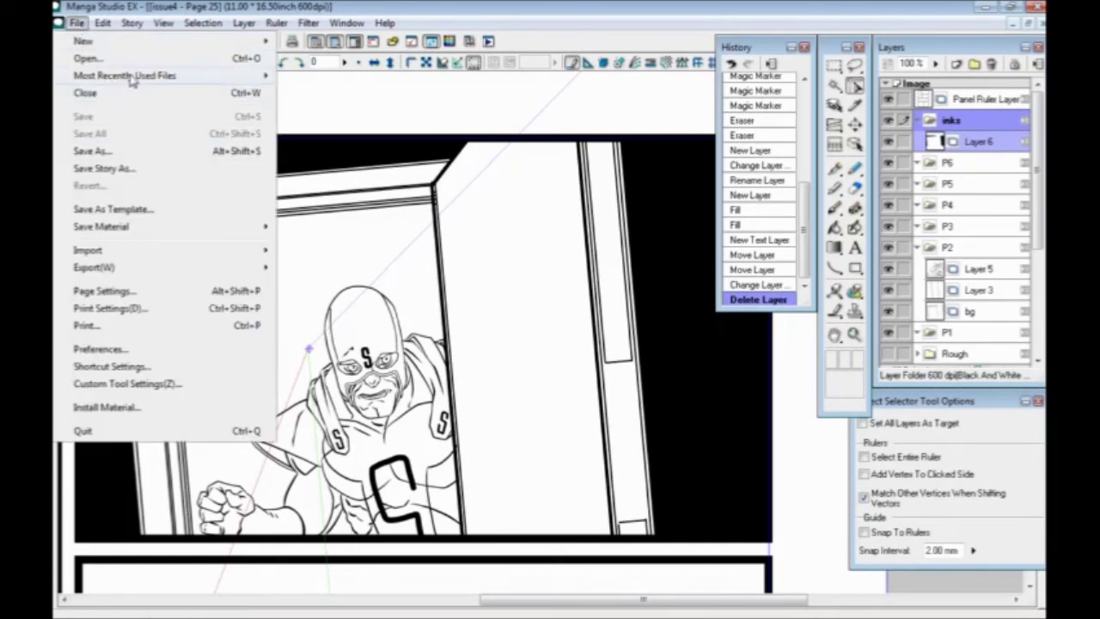
mouse_move(275, 22)
left_click(486, 6)
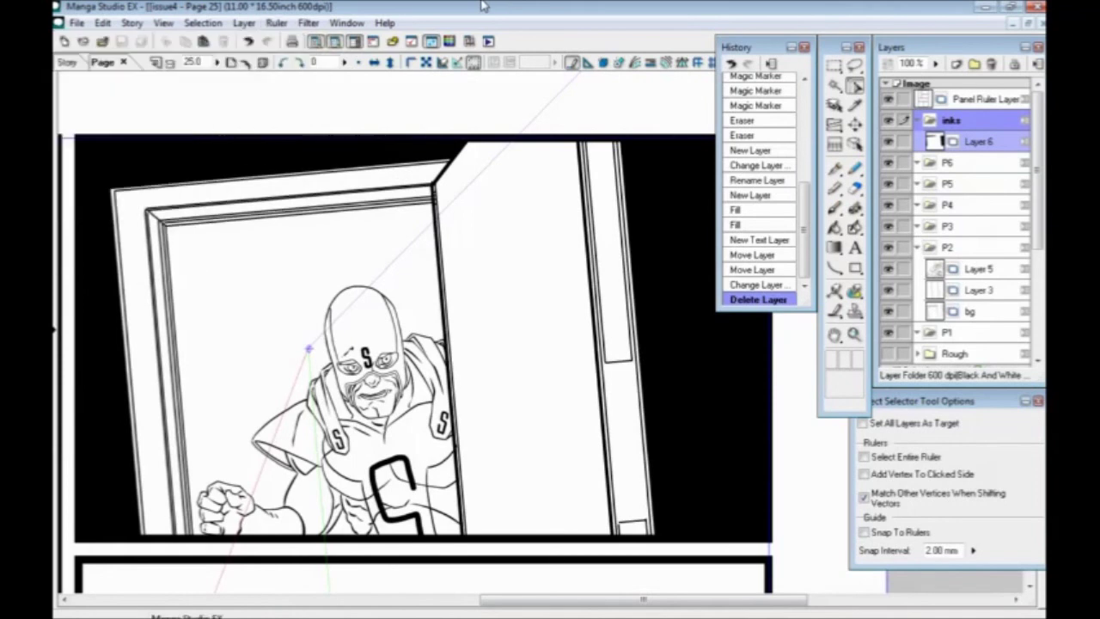
left_click(100, 23)
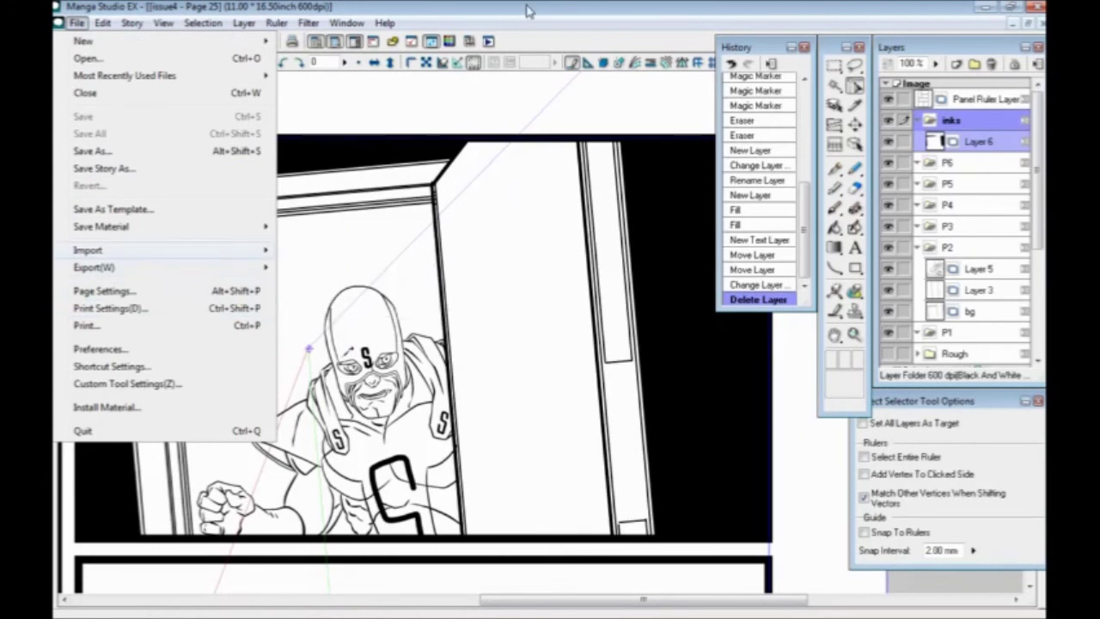
left_click(496, 7)
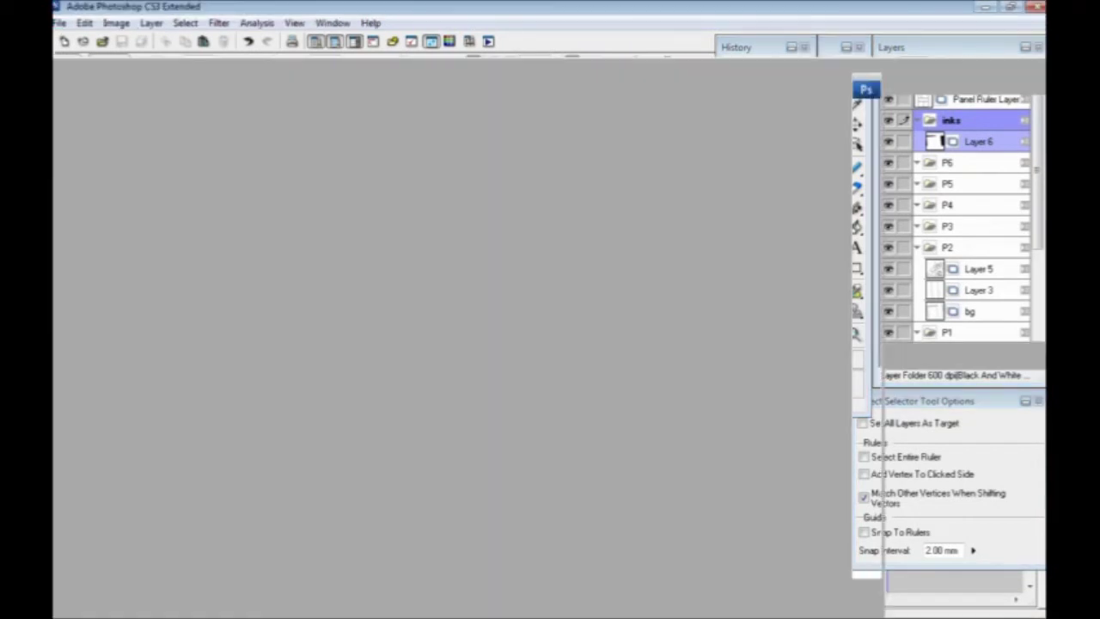
Step: Create a new document, show it in full-screen mode, and paste the screen capture of panel 2 into it
left_click(58, 22)
left_click(73, 43)
left_click(692, 225)
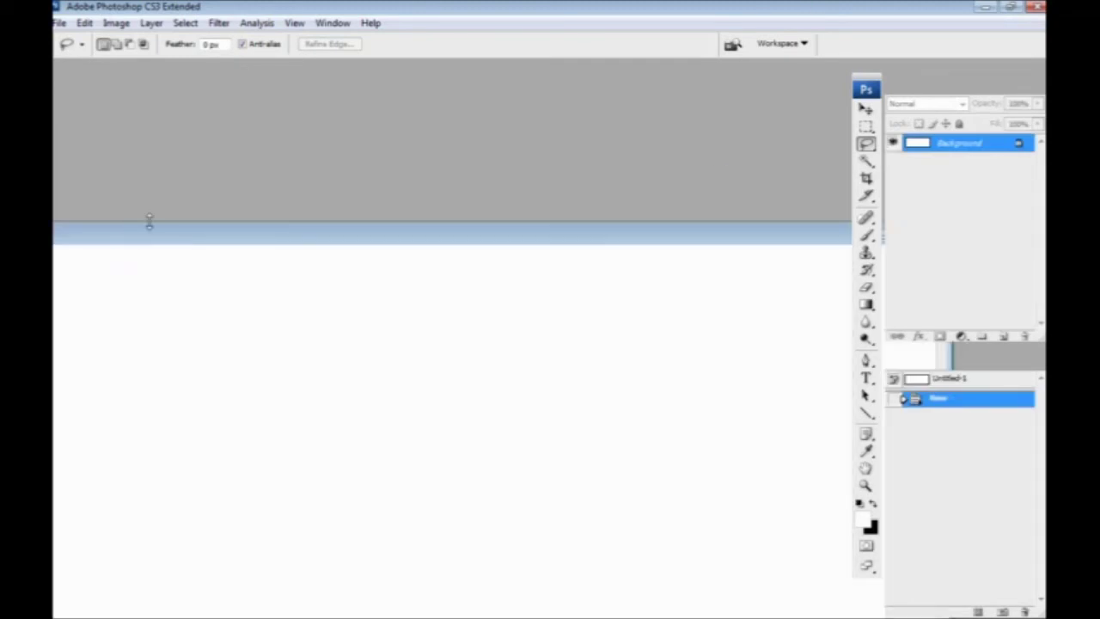
key("f")
key("f")
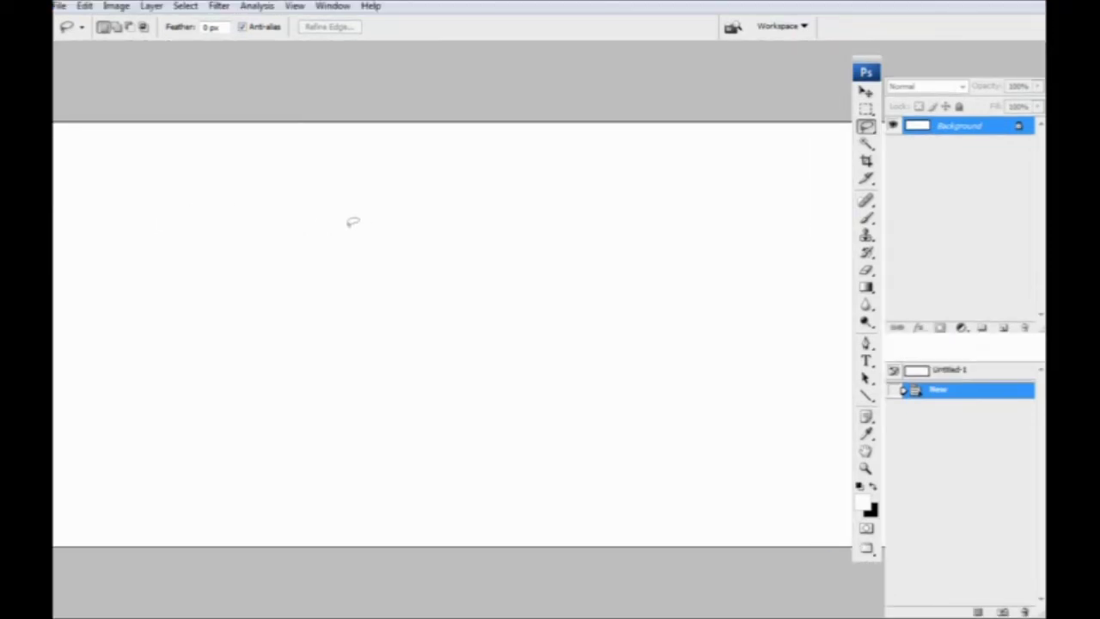
key("ctrl+v")
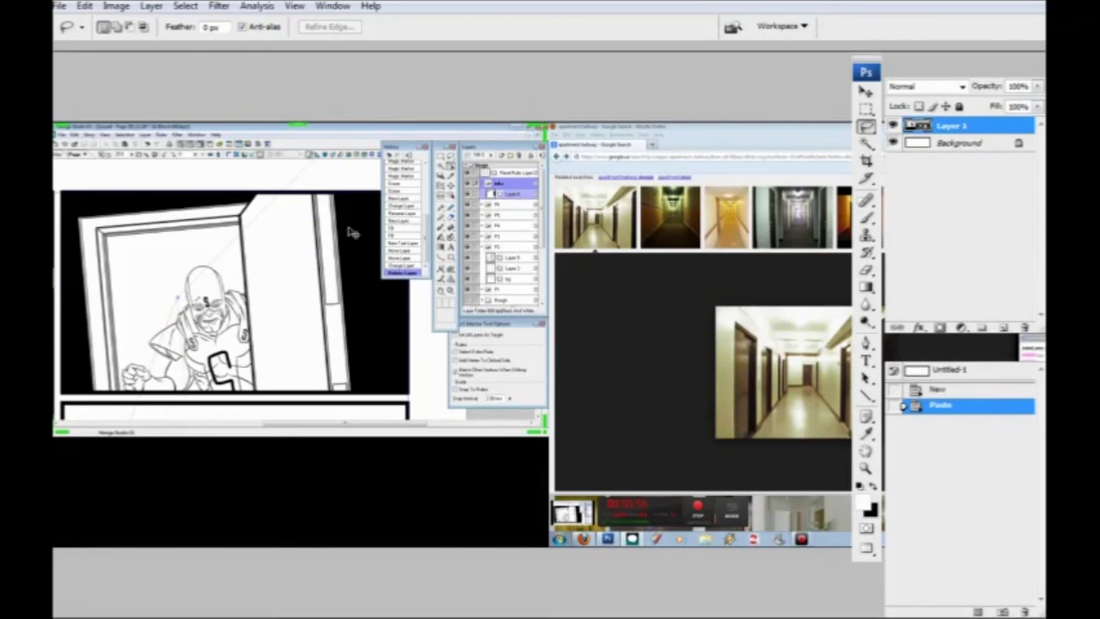
Step: Add a new layer above the pasted capture and enter the text 237 on the face of the open door
key("ctrl+plus")
left_click_drag(237, 323, 838, 460)
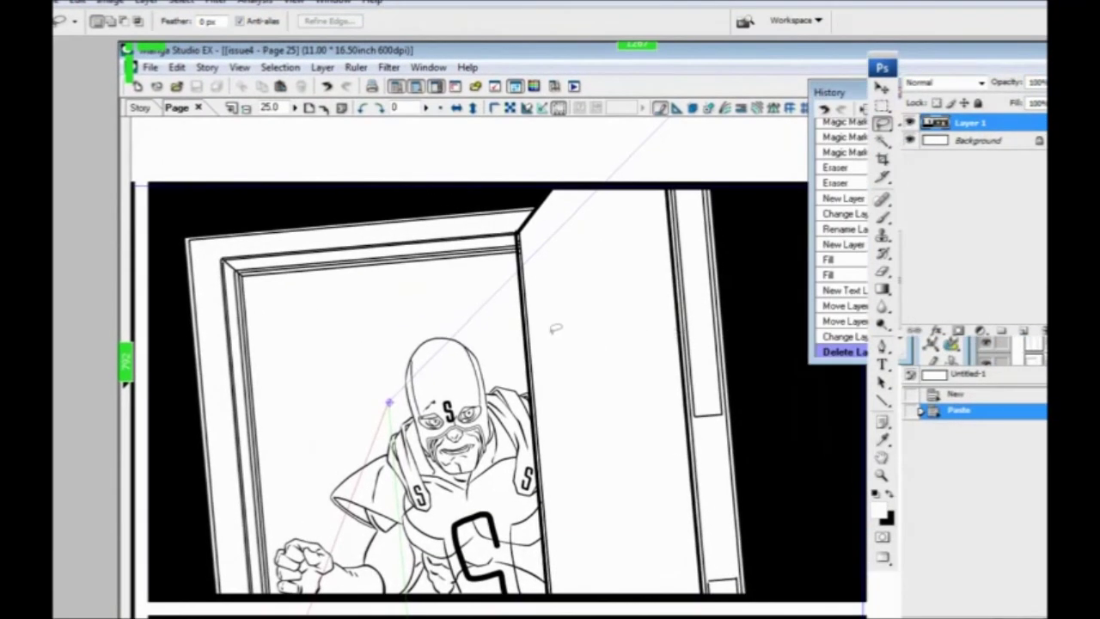
left_click(1022, 332)
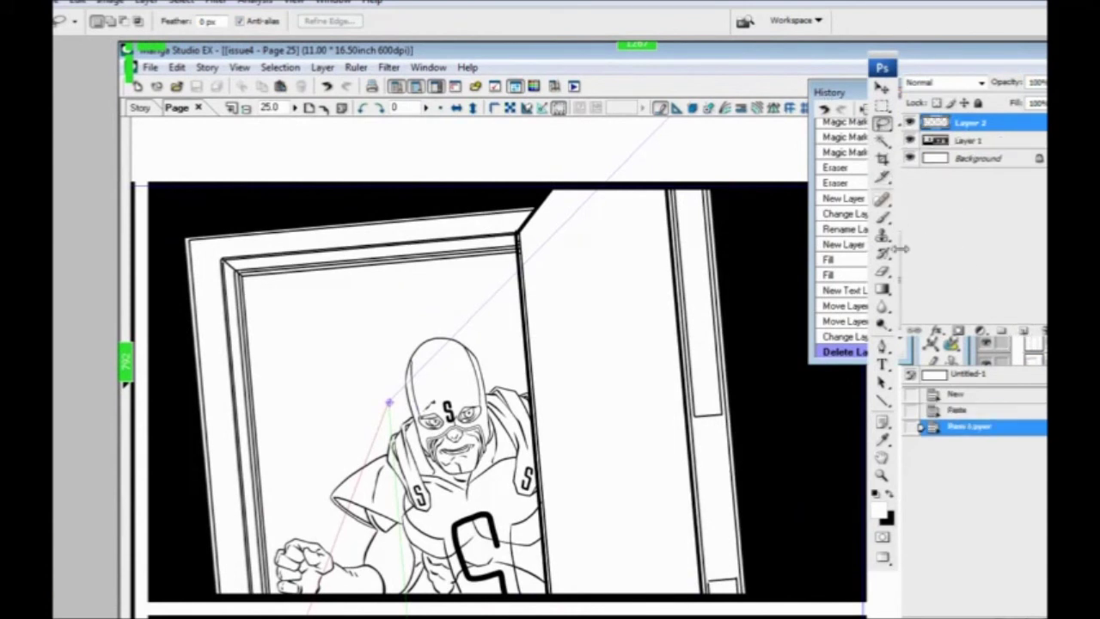
left_click(882, 364)
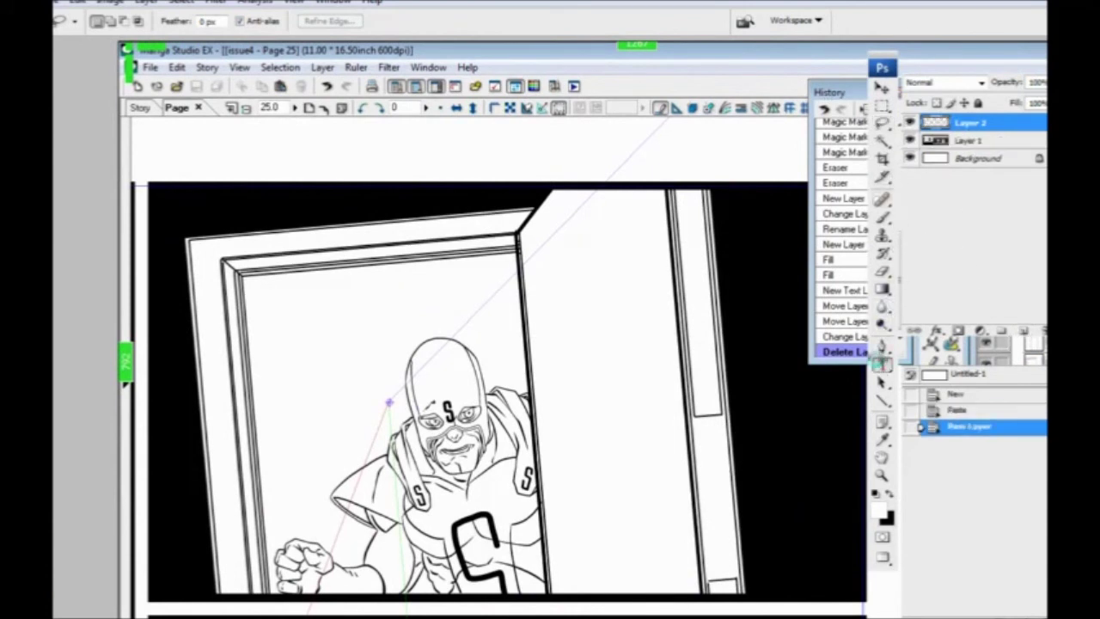
left_click(557, 355)
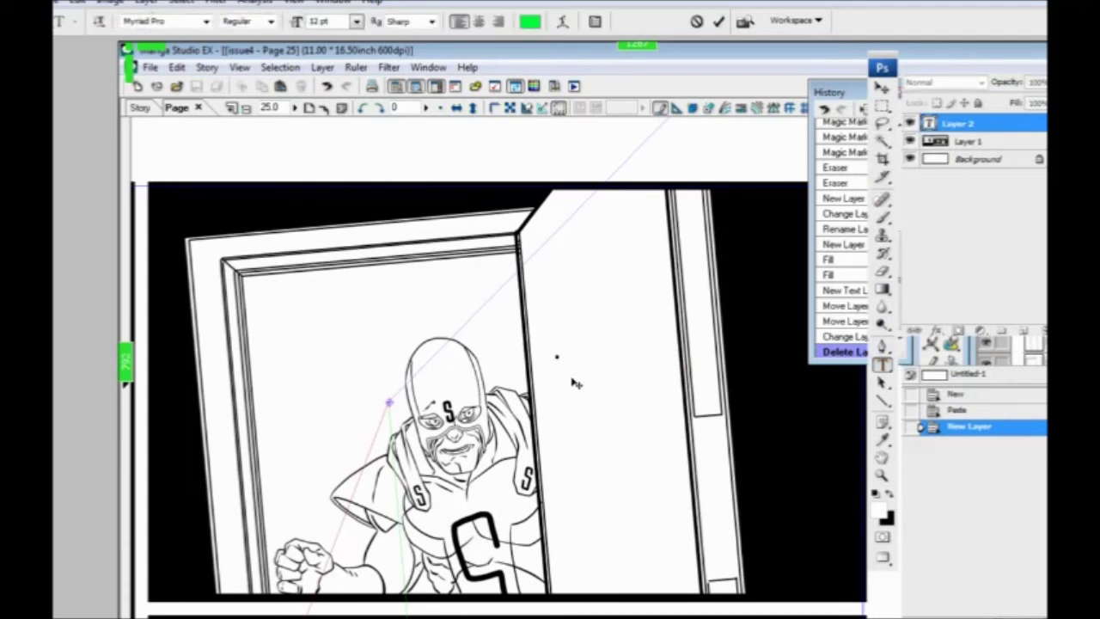
type("2345")
key("BackSpace")
key("BackSpace")
key("BackSpace")
key("BackSpace")
key("BackSpace")
type("test")
Step: Set the whole 237 text to black and its size to 72 pt
key("ctrl+a")
left_click(530, 22)
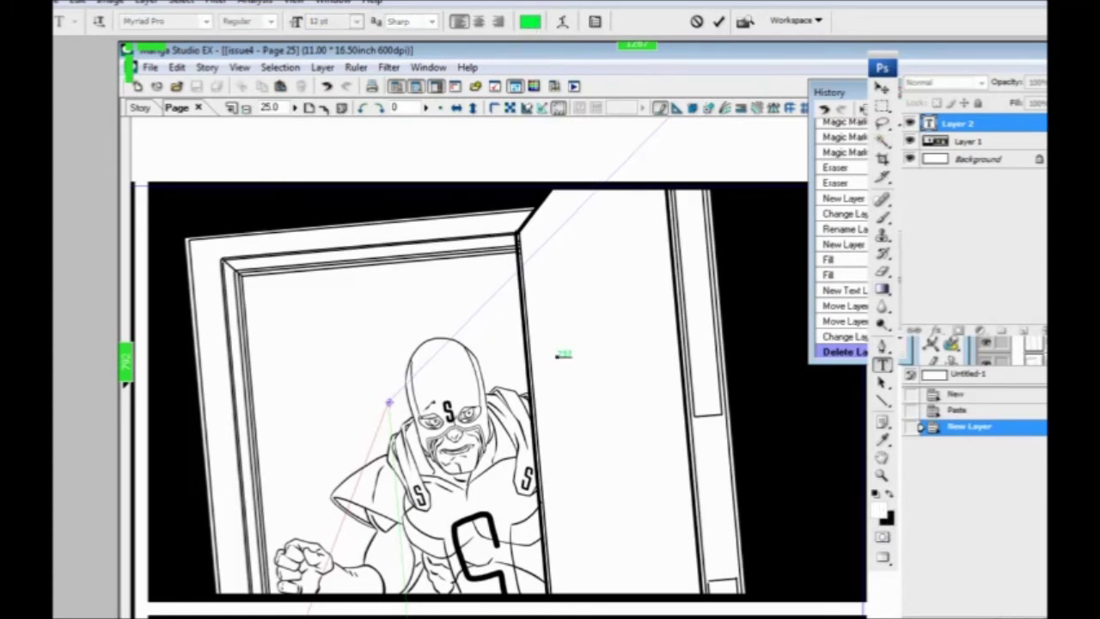
key("Return")
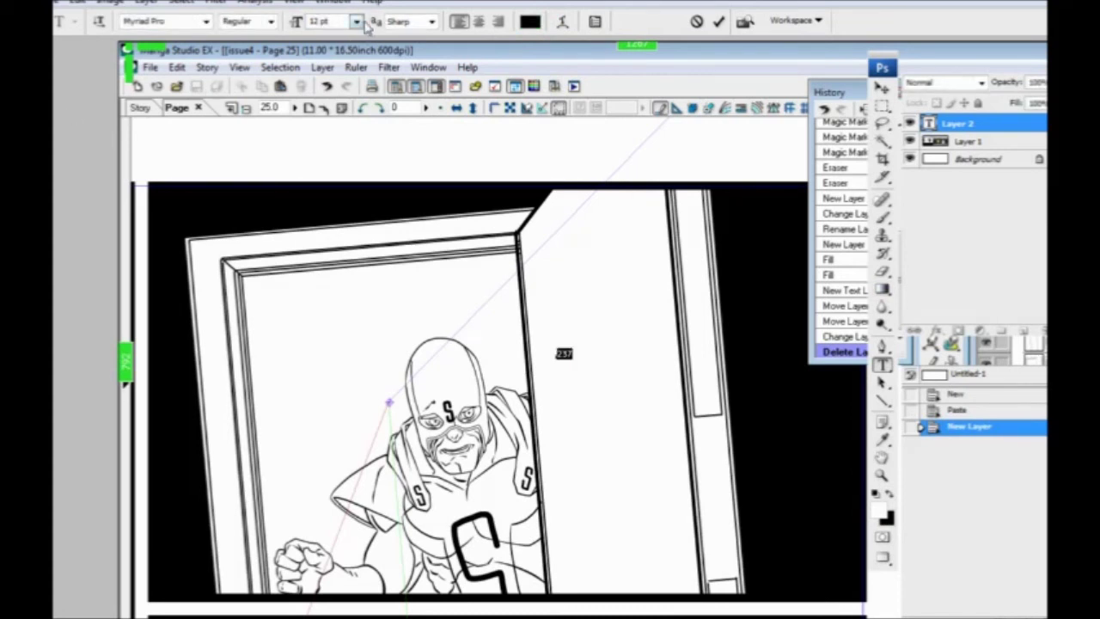
left_click(357, 24)
left_click(342, 296)
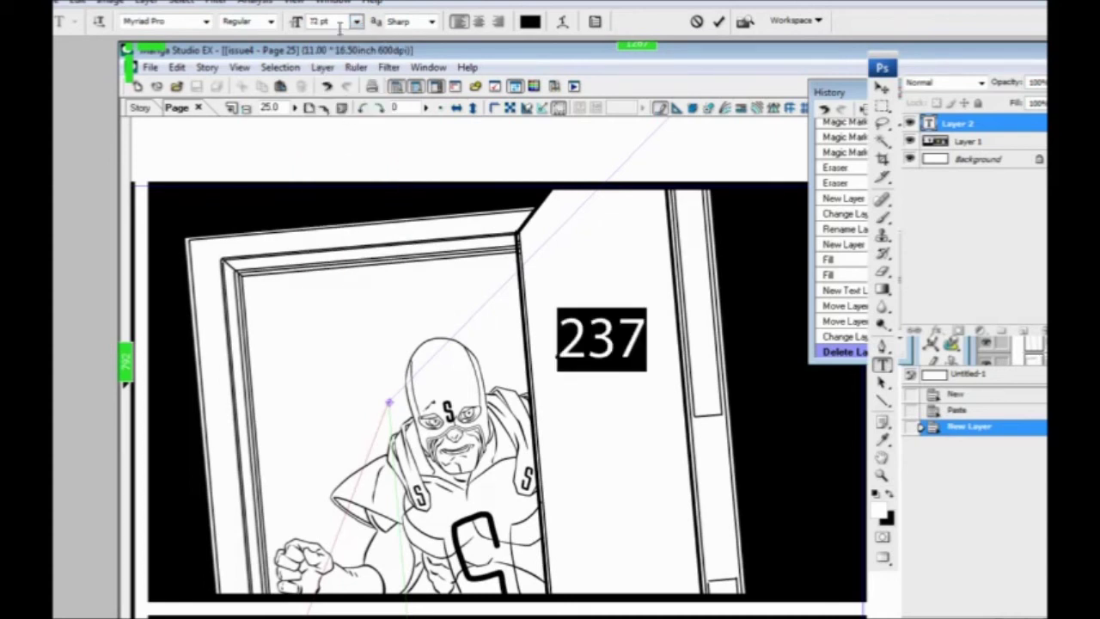
Step: Change the font of the 237 text to Times New Roman
left_click(207, 23)
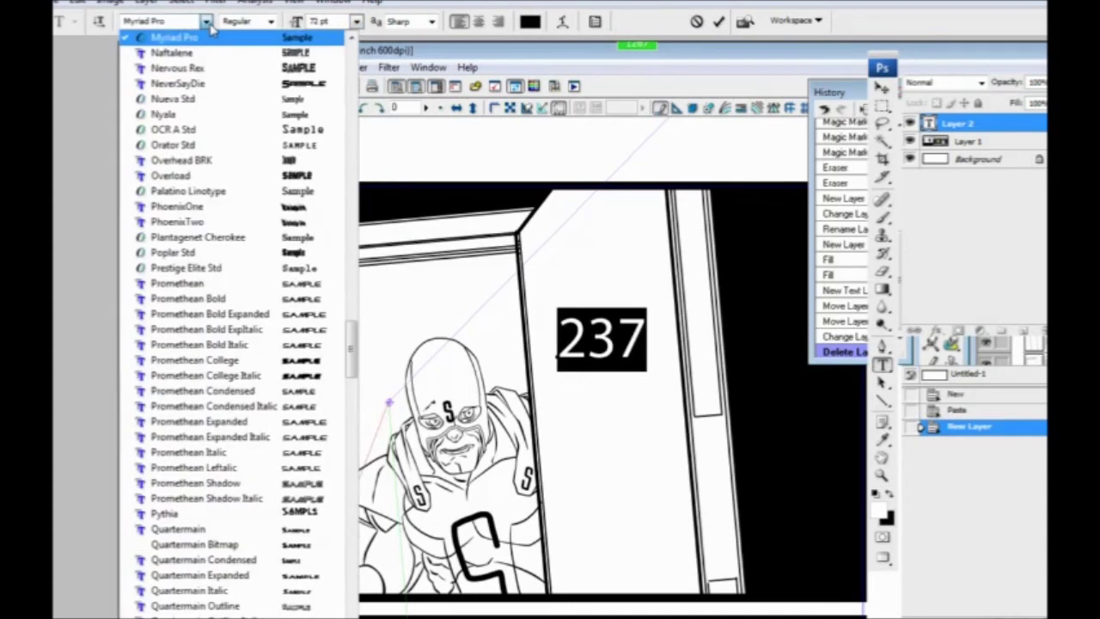
left_click_drag(354, 348, 351, 440)
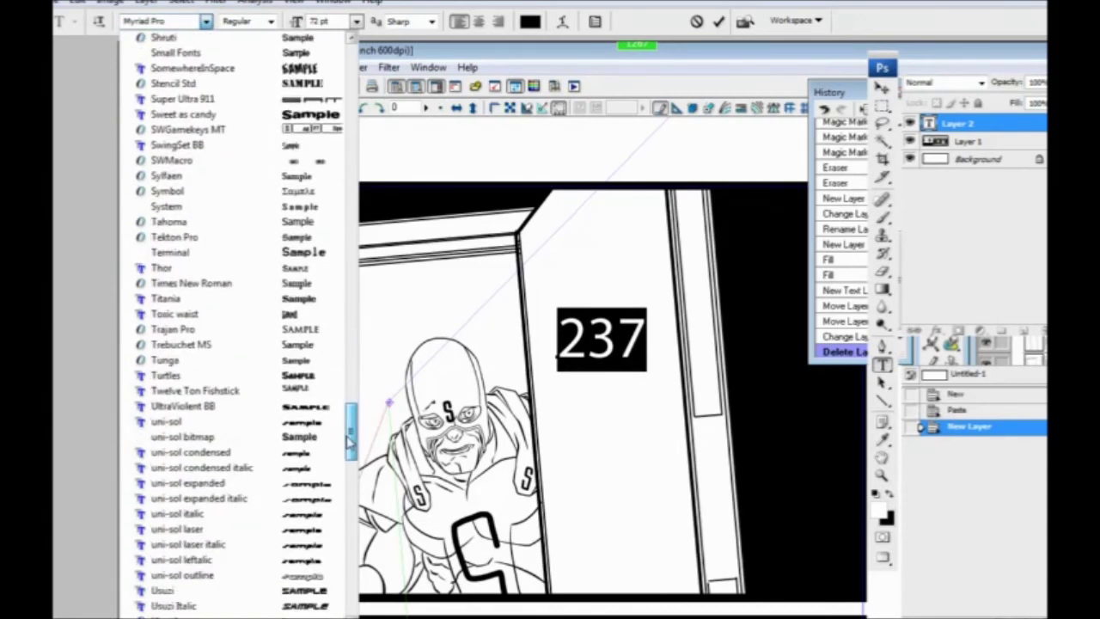
left_click(243, 283)
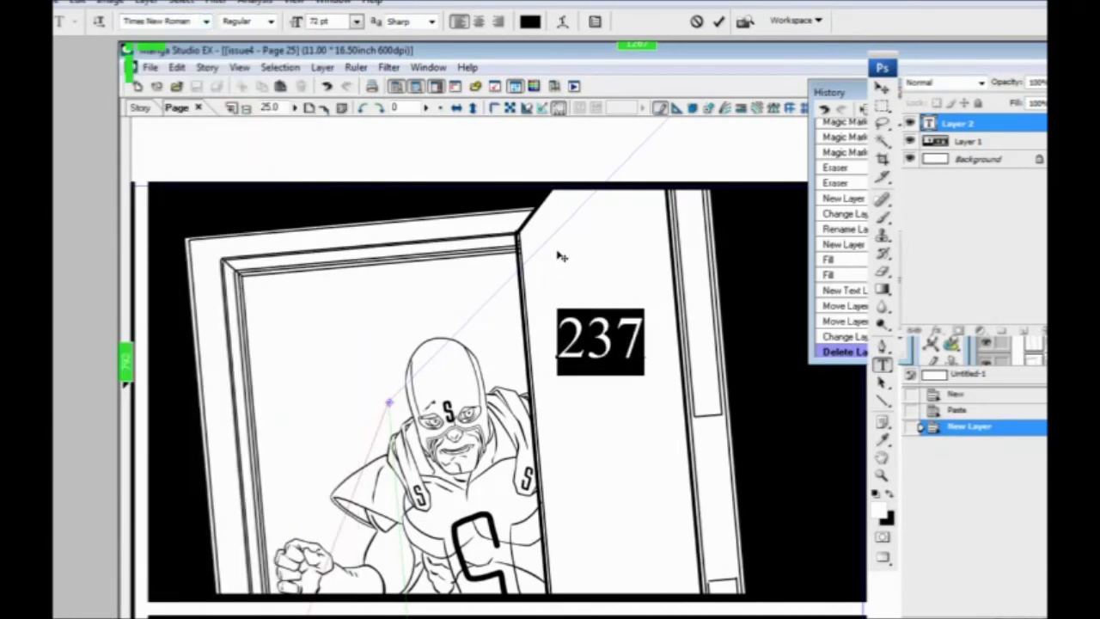
Step: Commit the 237 text and rasterize its type layer
key("ctrl+Return")
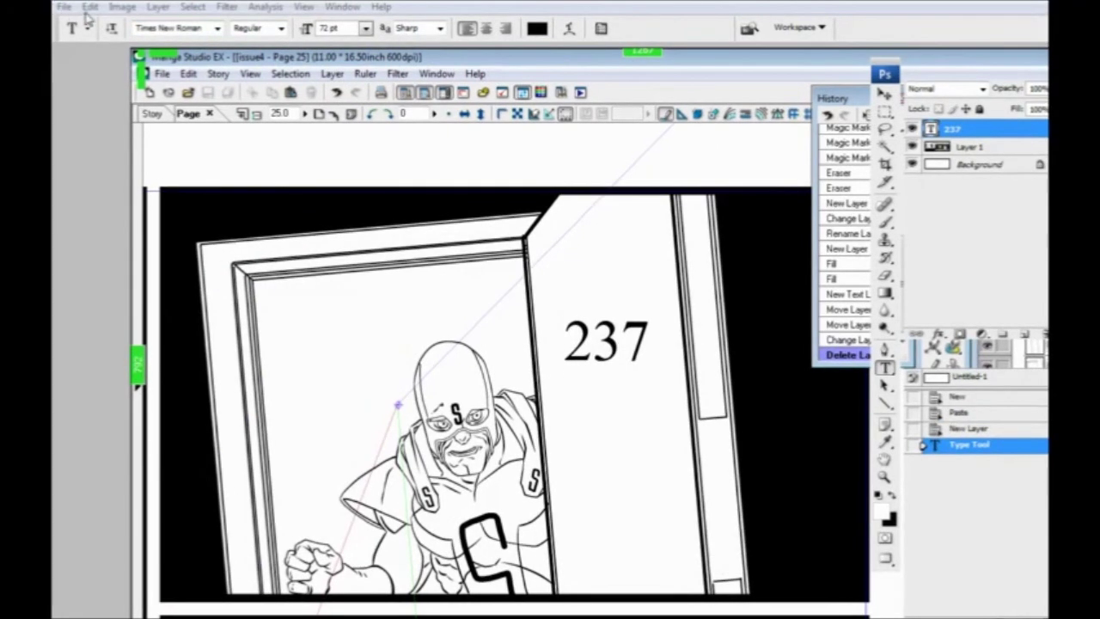
left_click(89, 8)
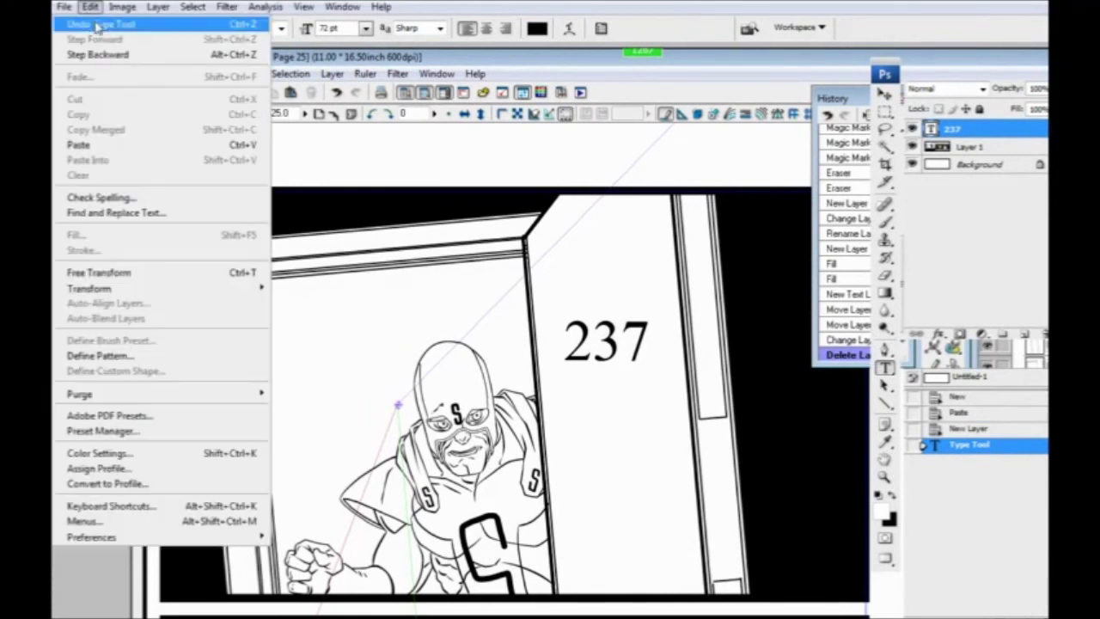
mouse_move(140, 293)
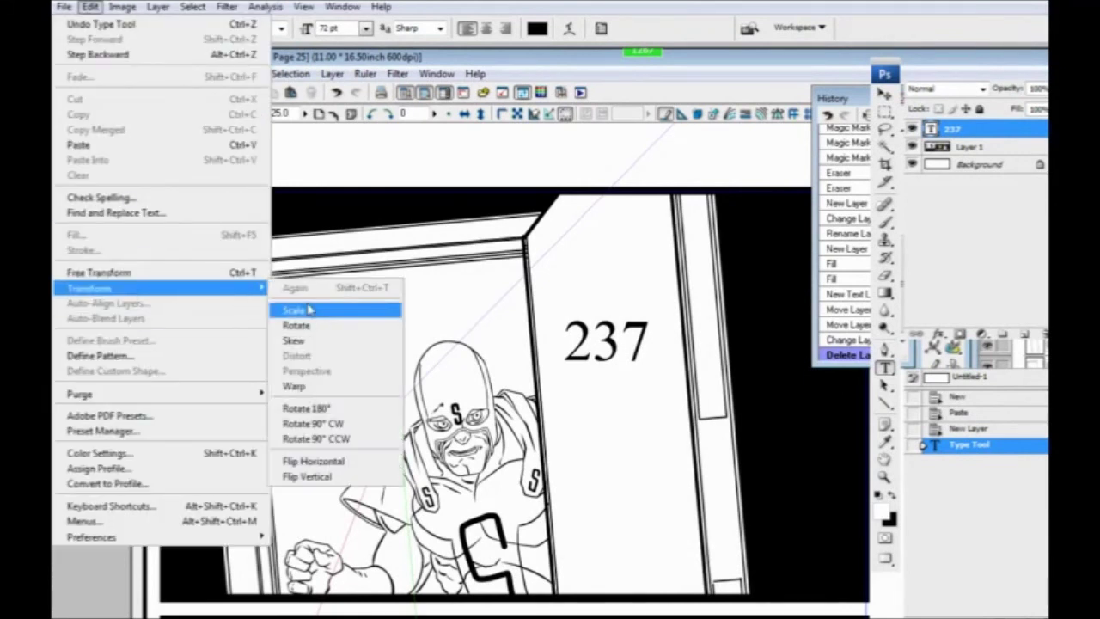
right_click(980, 131)
right_click(980, 131)
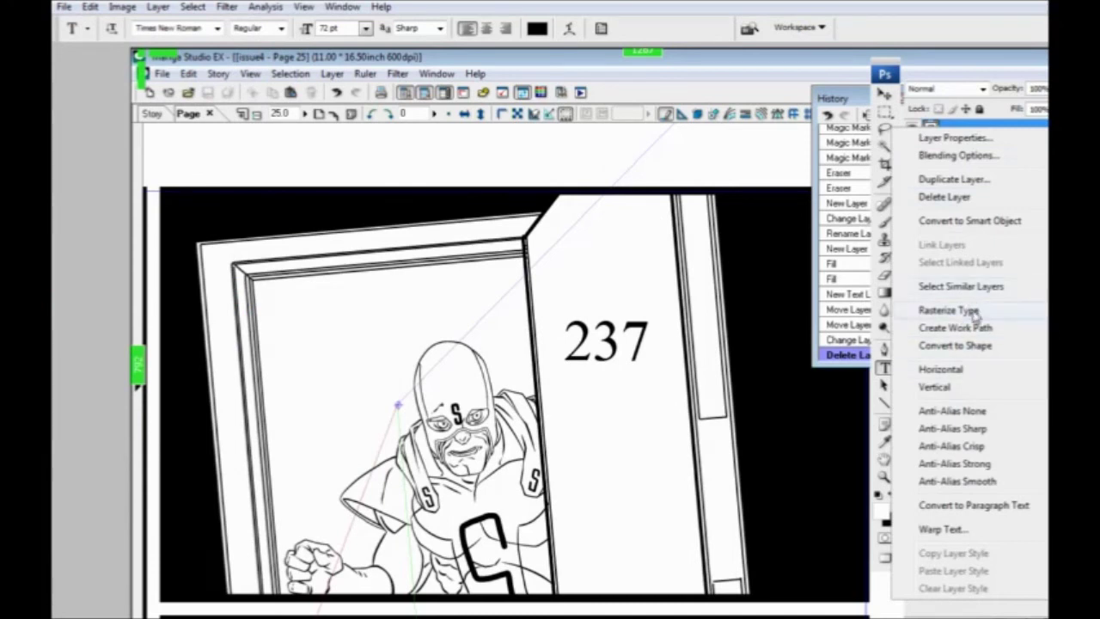
left_click(971, 310)
Step: Try to move the rasterized 237 up the open door and distort it into a steep slant along the perspective line
left_click(90, 9)
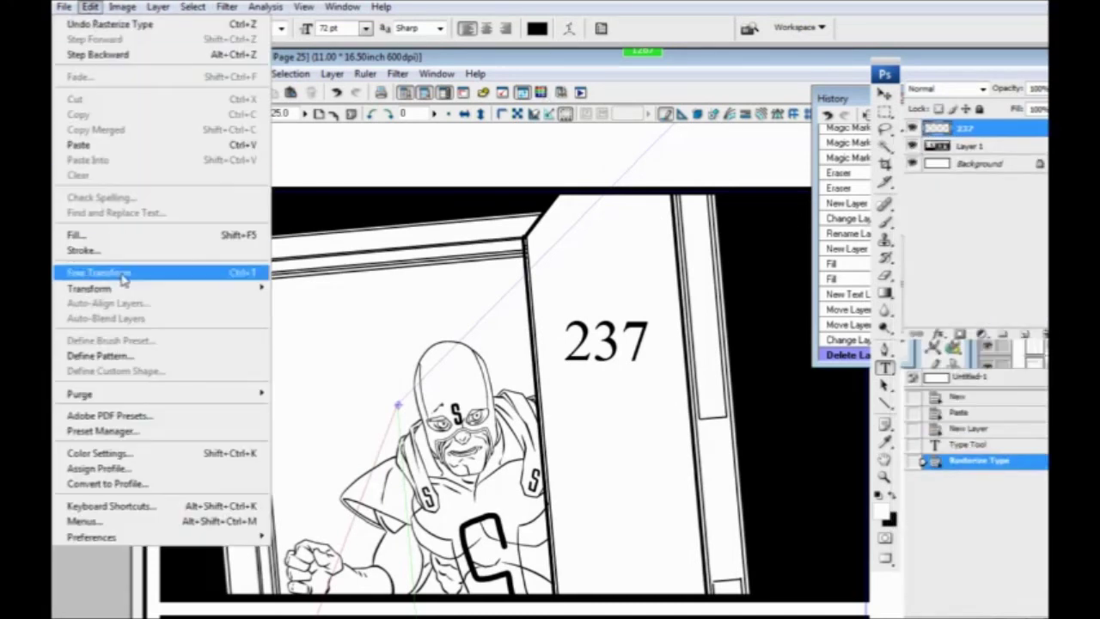
mouse_move(133, 289)
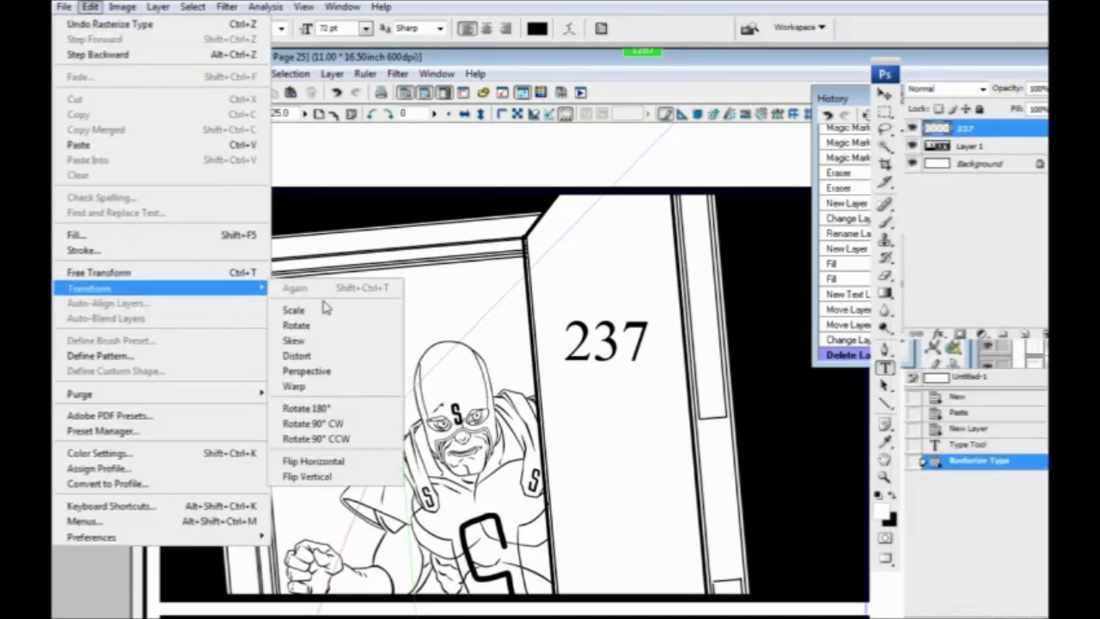
left_click(362, 359)
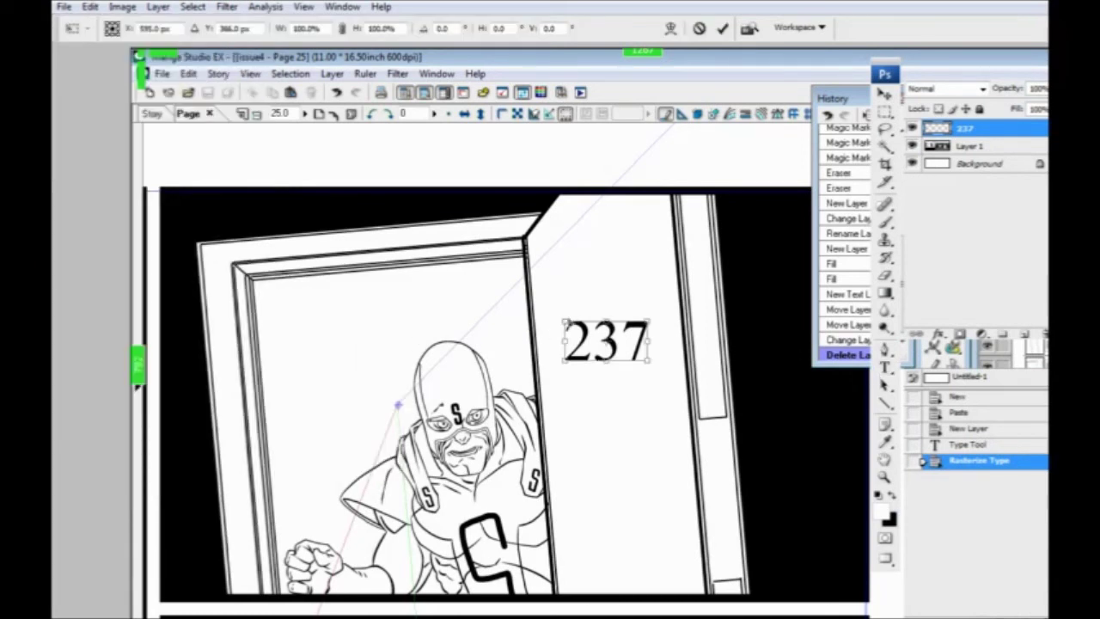
left_click_drag(587, 339, 564, 279)
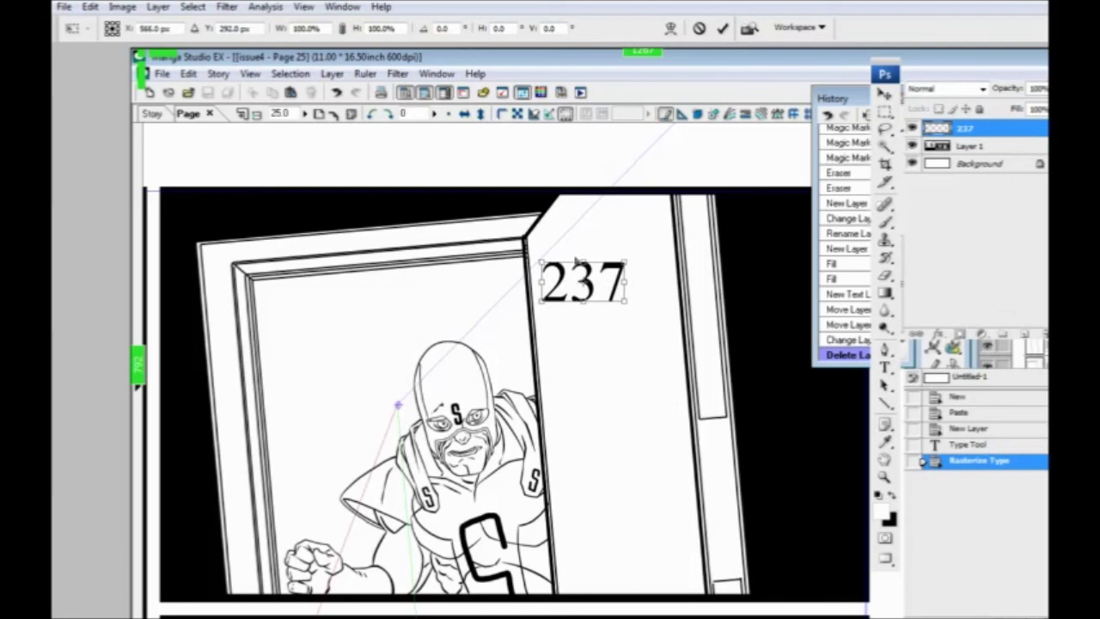
key("ctrl+plus")
key("ctrl+plus")
left_click_drag(536, 187, 602, 393)
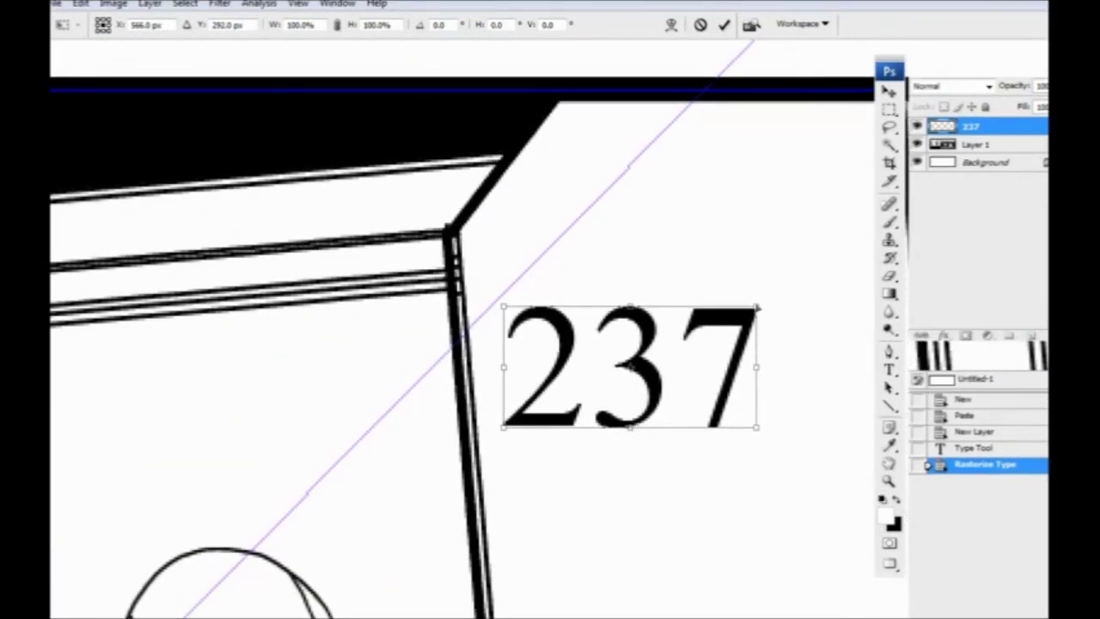
left_click_drag(760, 311, 770, 362)
key("space")
left_click_drag(723, 481, 800, 240)
left_click_drag(713, 461, 550, 486)
left_click_drag(698, 508, 697, 302)
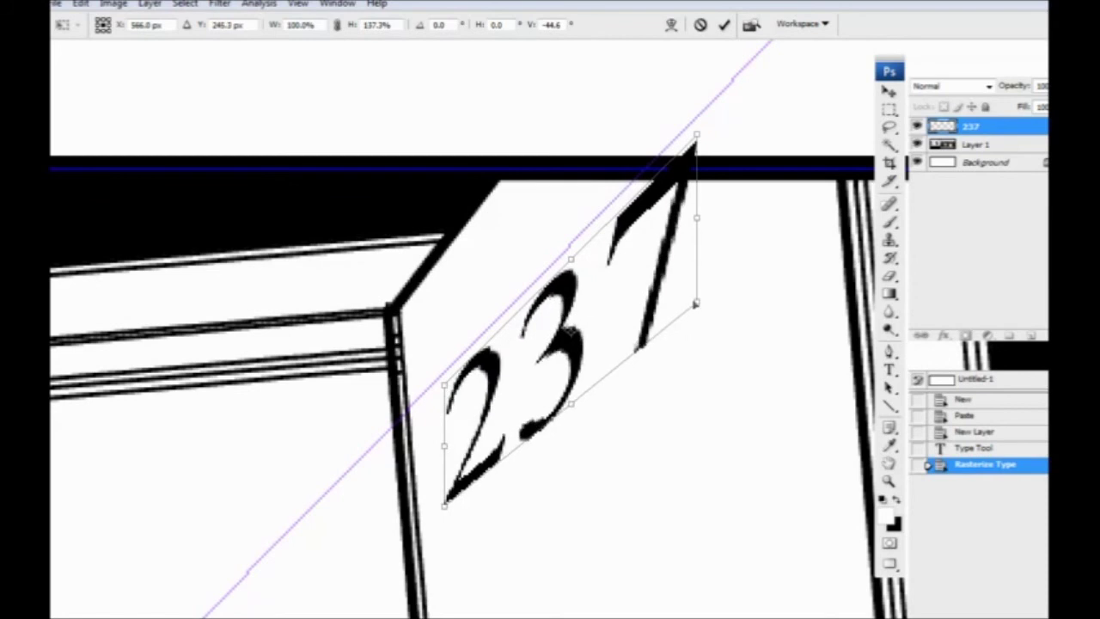
Step: Try refining the lower corners of the slanted 237, apply the distortion, and revert to the state just after rasterizing
left_click_drag(699, 304, 731, 294)
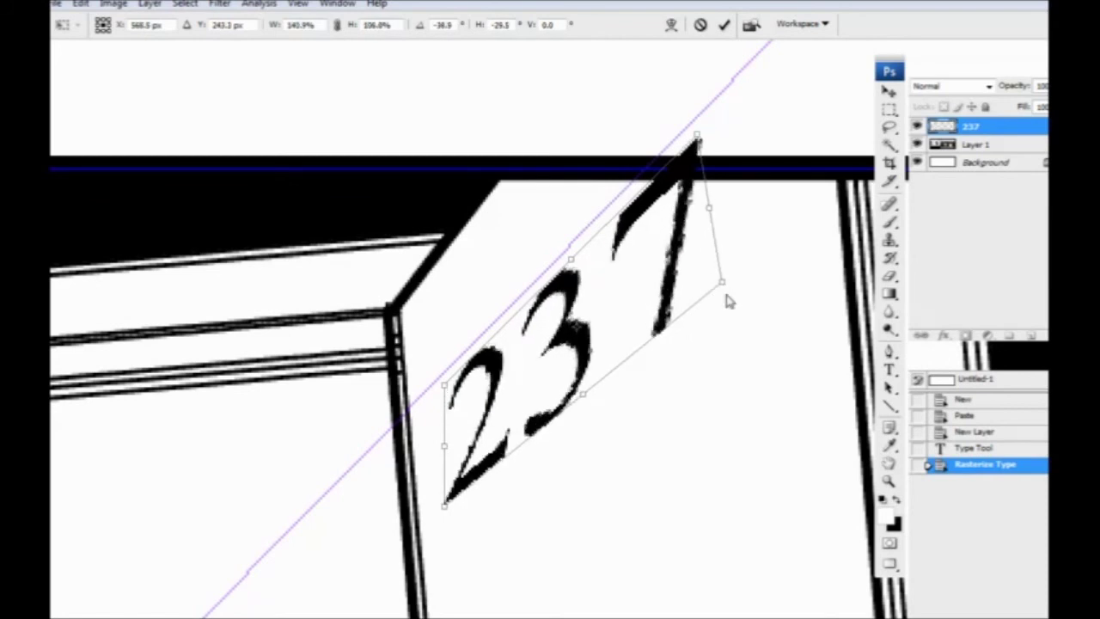
left_click_drag(445, 507, 455, 502)
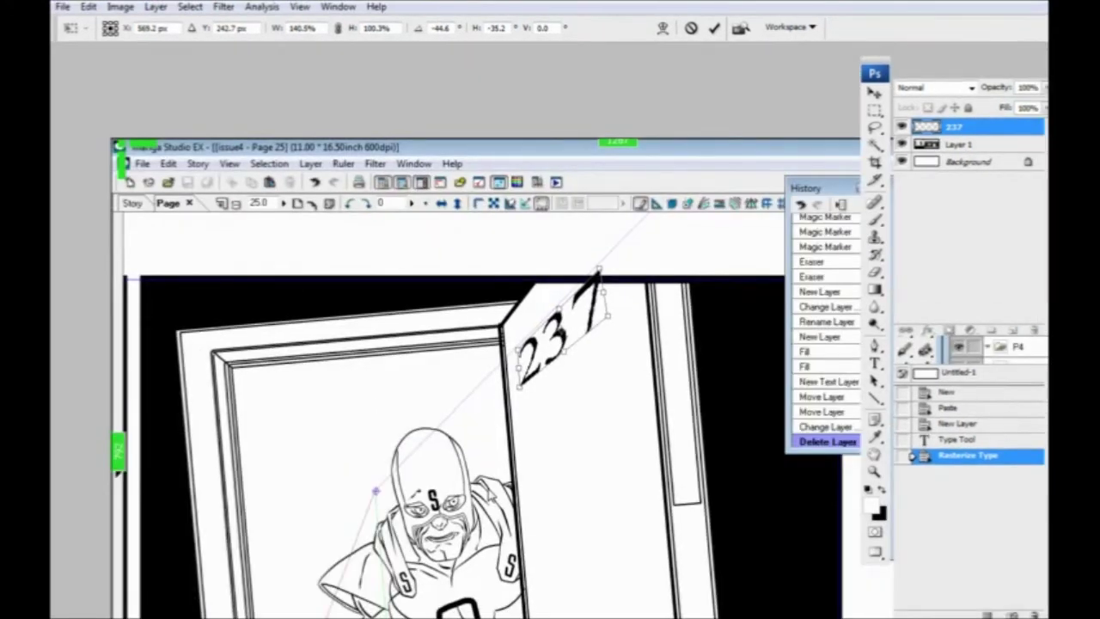
left_click_drag(610, 319, 602, 319)
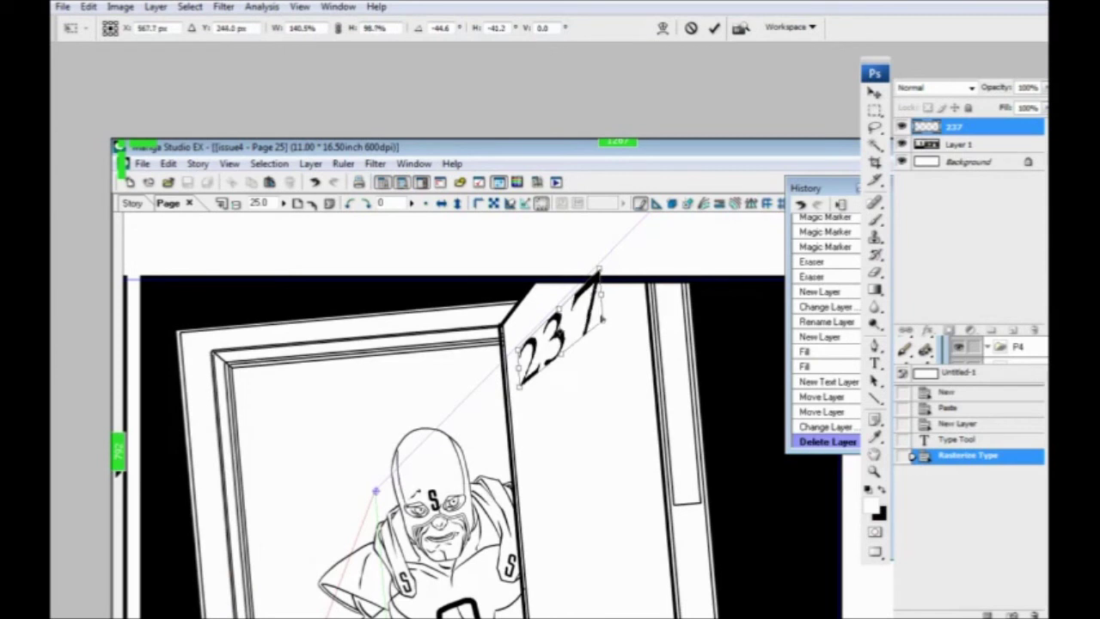
left_click_drag(522, 390, 518, 388)
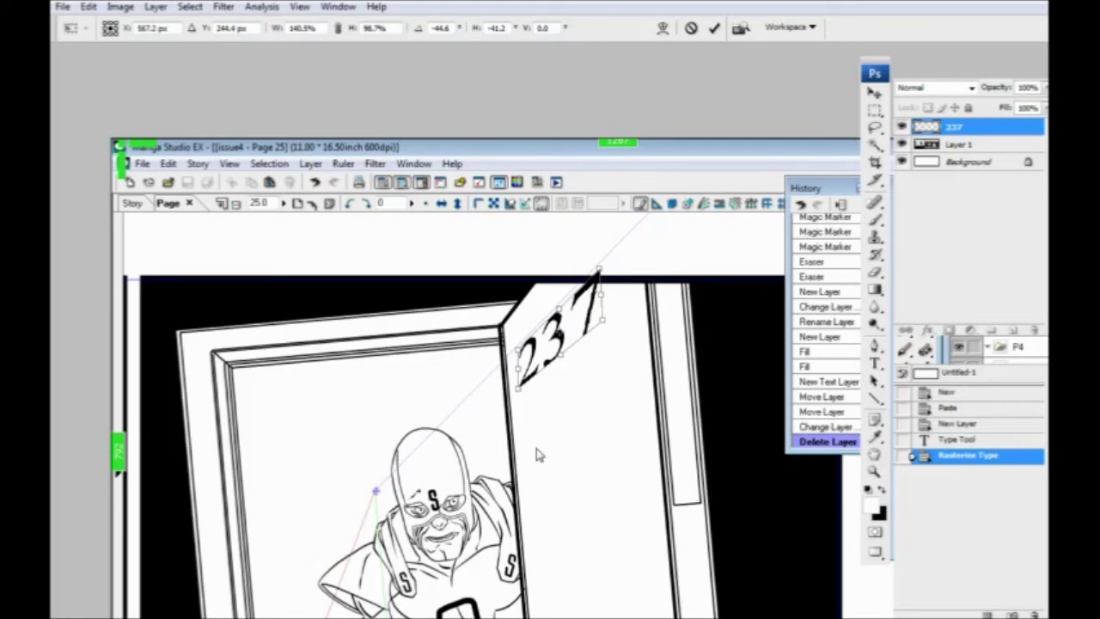
key("Return")
left_click_drag(579, 441, 700, 387)
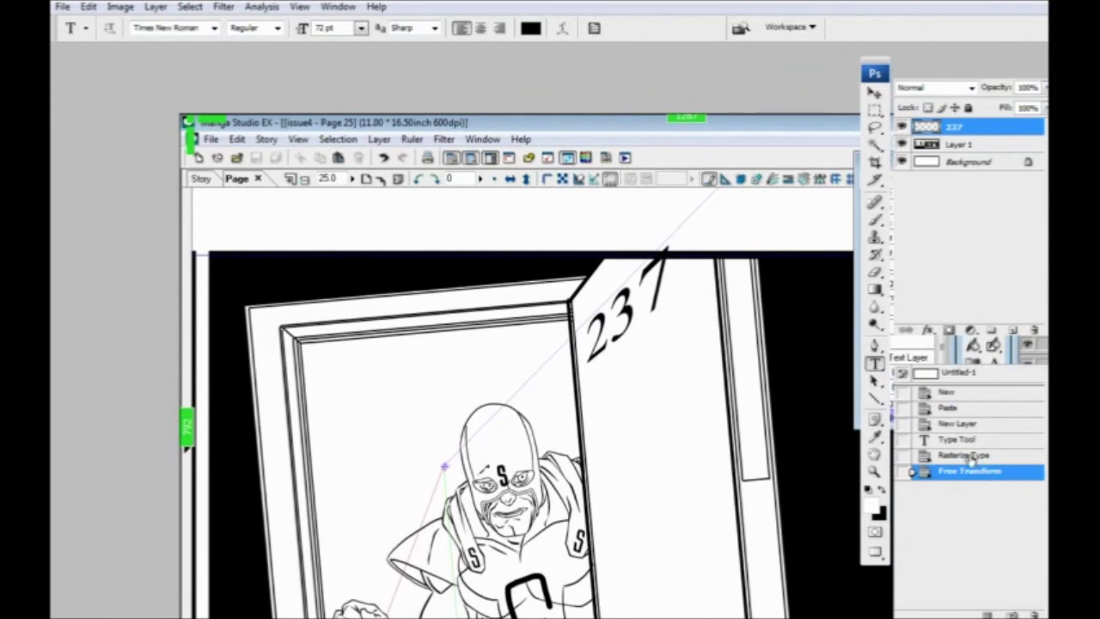
left_click(971, 457)
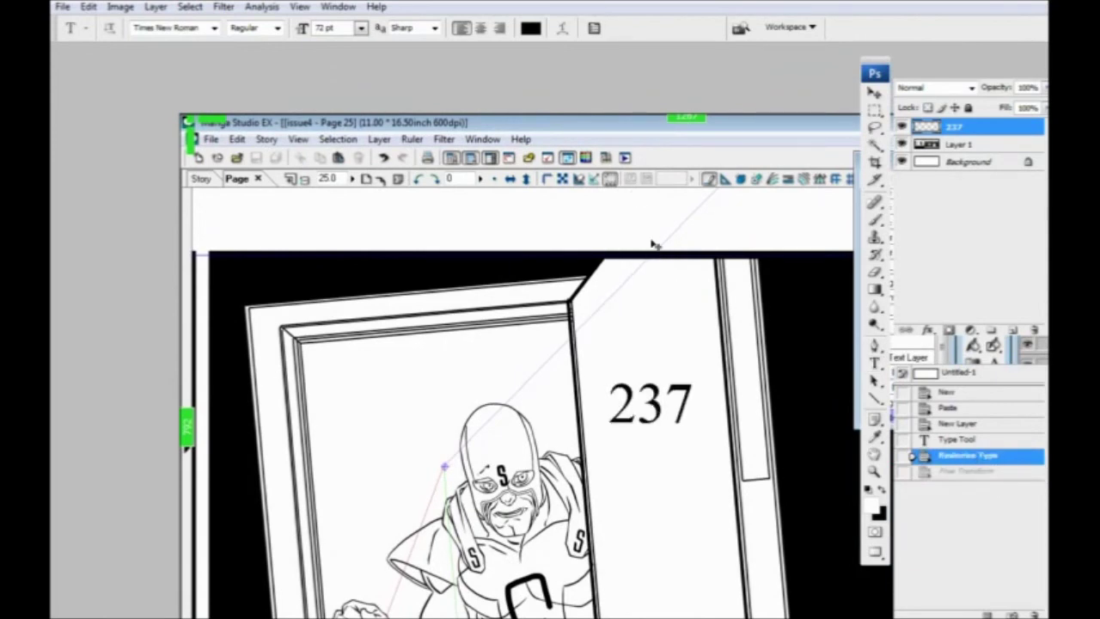
key("ctrl+t")
key("ctrl+plus")
left_click_drag(791, 523, 741, 356)
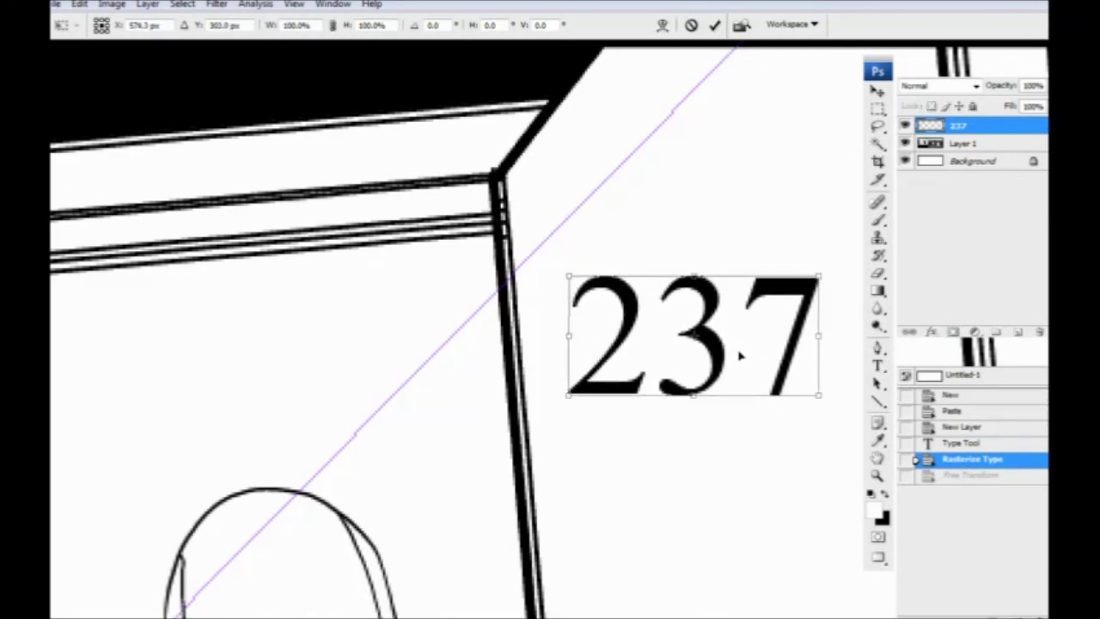
key("Escape")
Step: Add a new layer between the pasted capture and the 237 layer
left_click_drag(578, 302, 703, 262)
key("ctrl+minus")
scroll(614, 310, "down", 2)
left_click(983, 150)
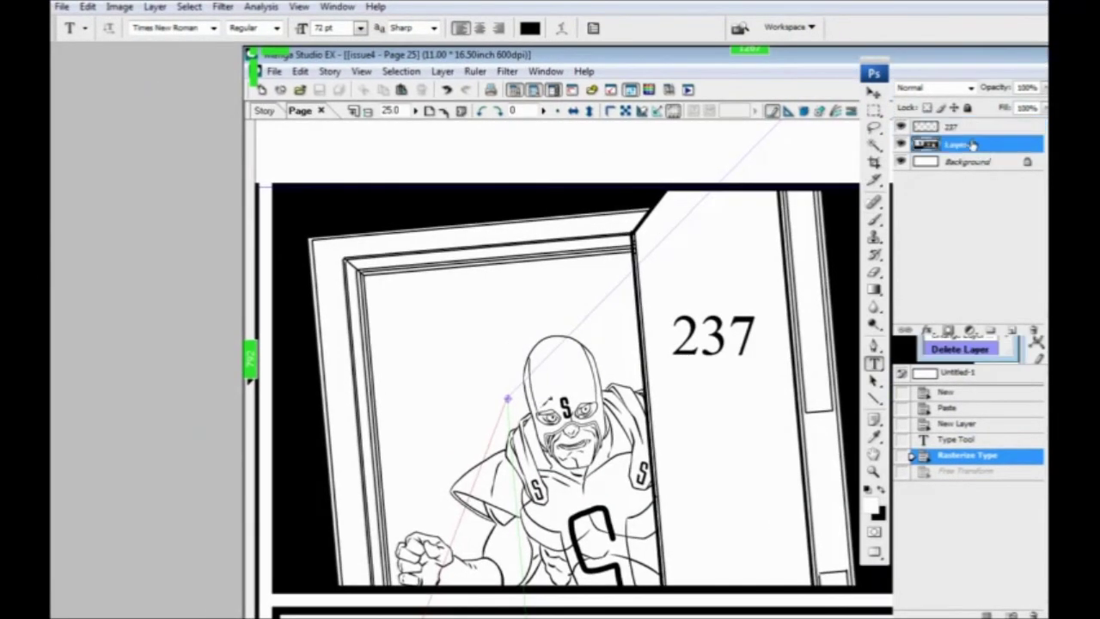
key("ctrl+alt+shift+n")
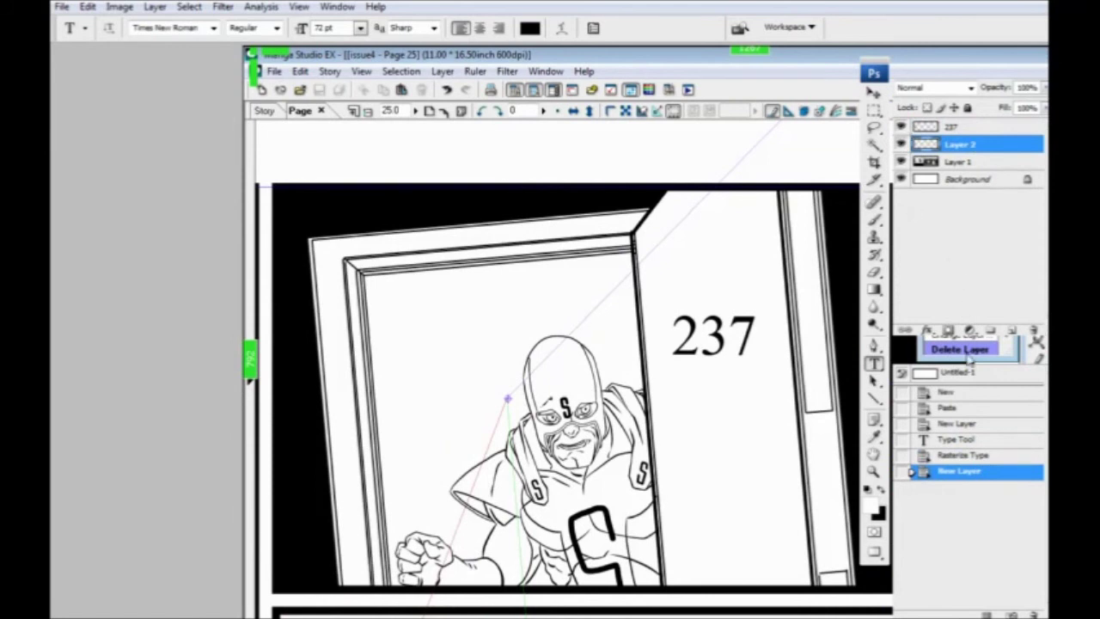
Step: Choose the hard 5 px brush and set the foreground color to red
key("b")
right_click(760, 351)
left_click(785, 435)
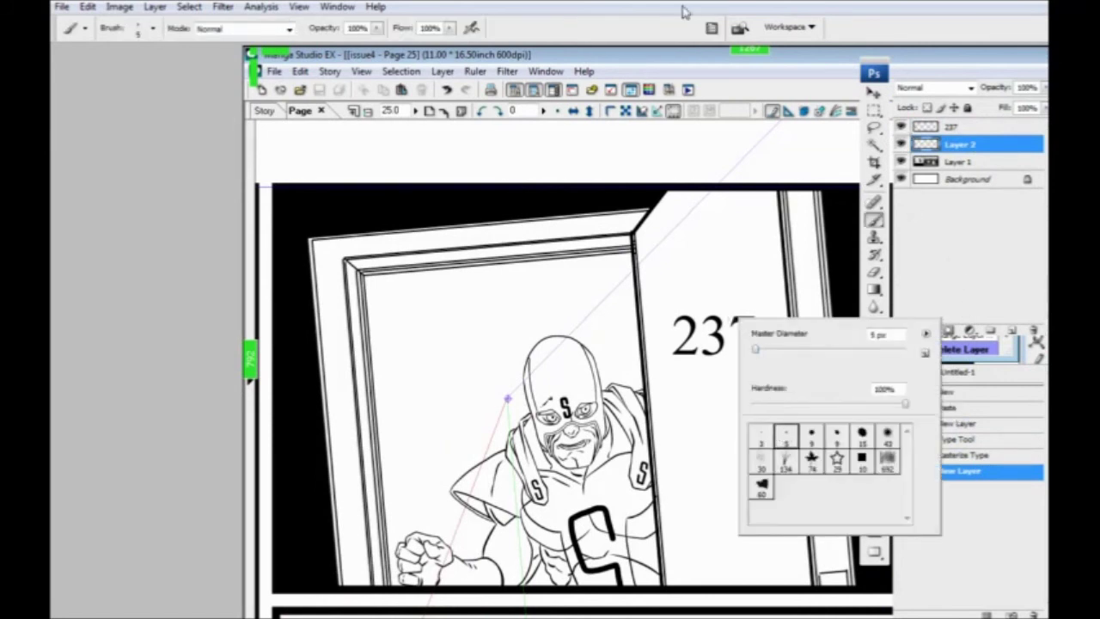
left_click(687, 6)
left_click(874, 436)
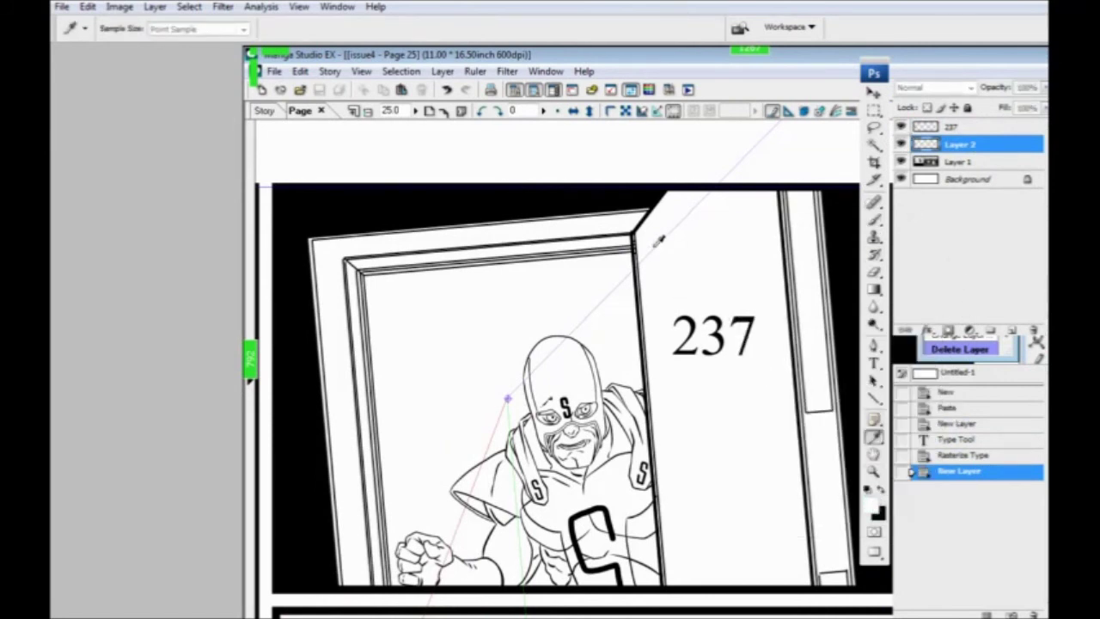
left_click(507, 398)
key("b")
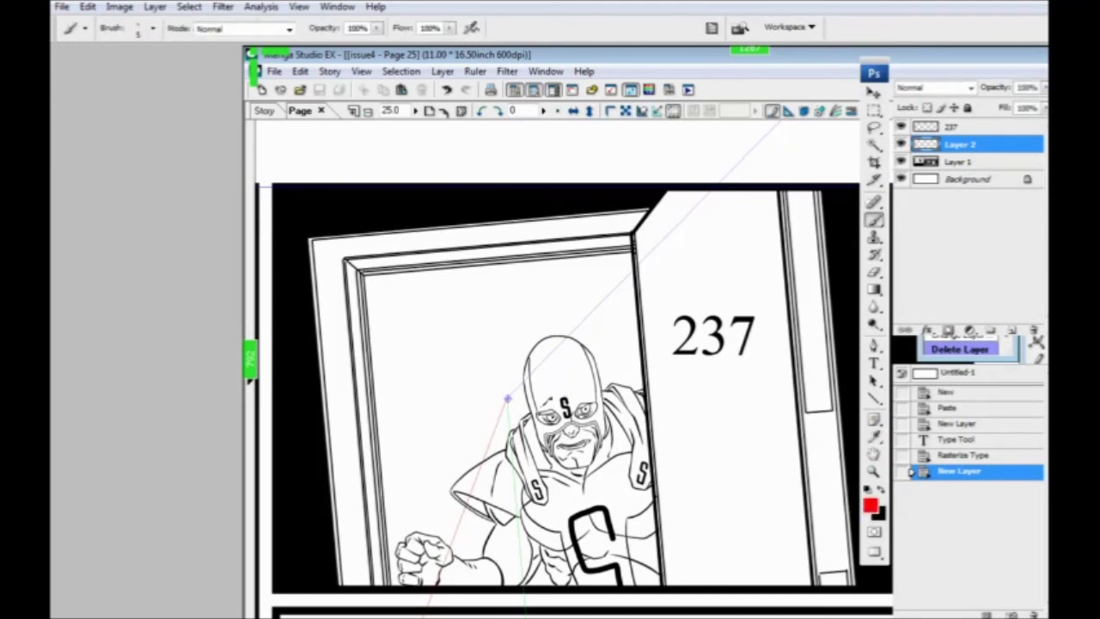
Step: Try a straight red line from the vanishing point up across the open door, and undo it along with its starting dot
left_click(507, 398)
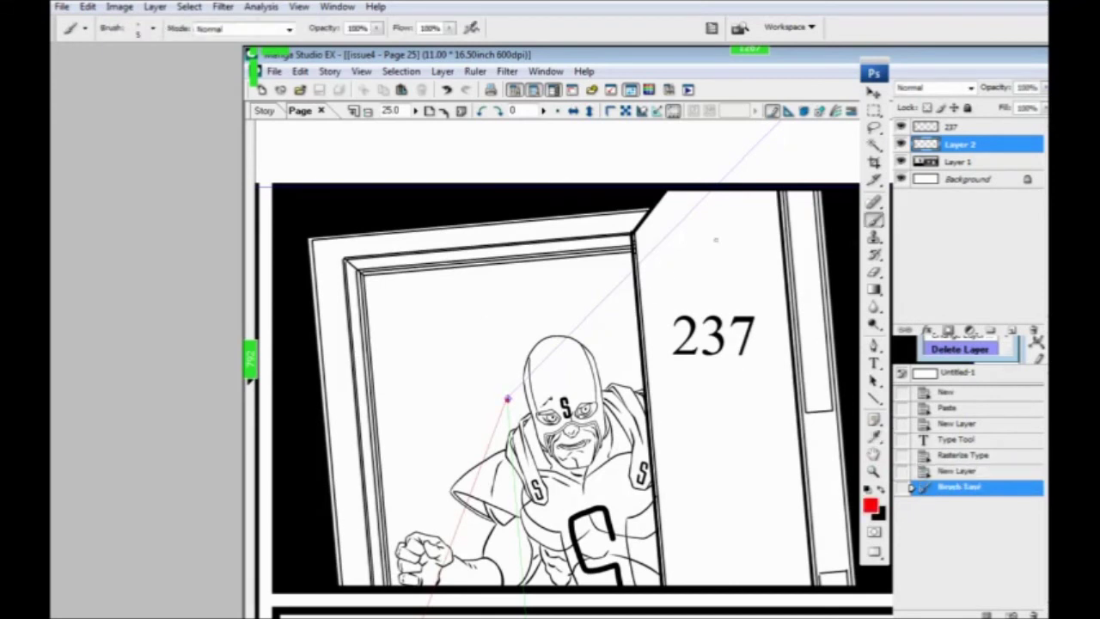
left_click(744, 185, "shift")
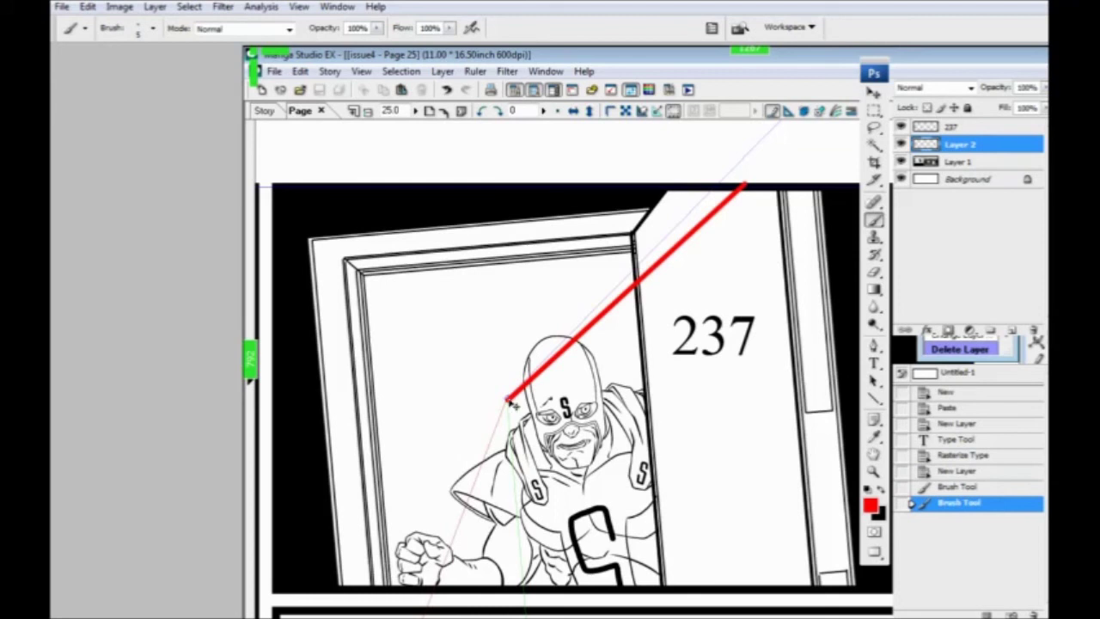
key("ctrl+z")
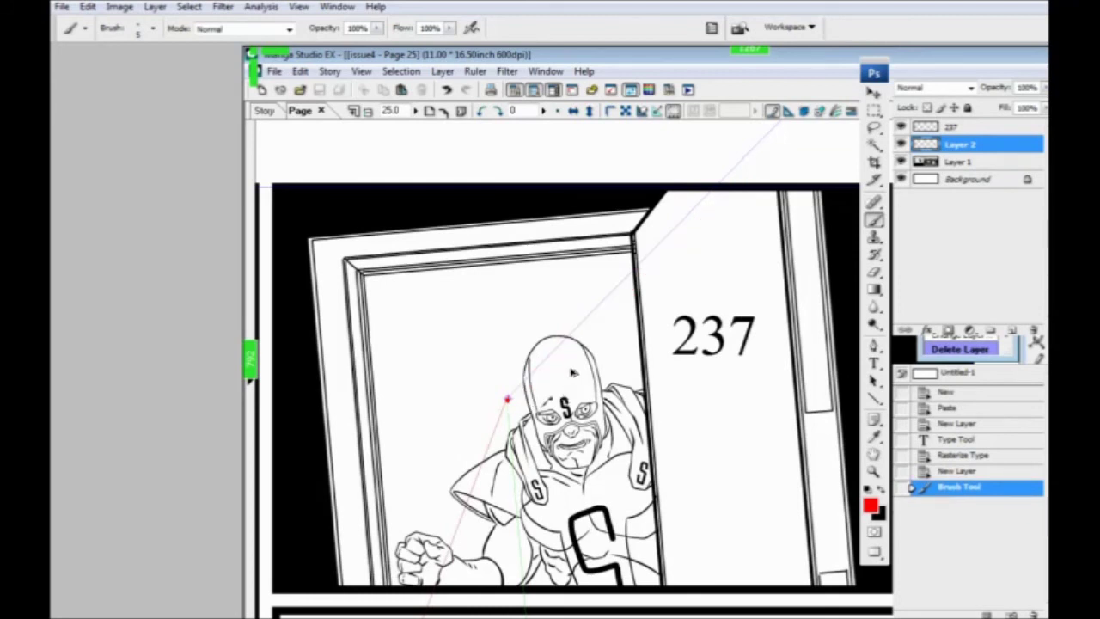
key("ctrl+alt+z")
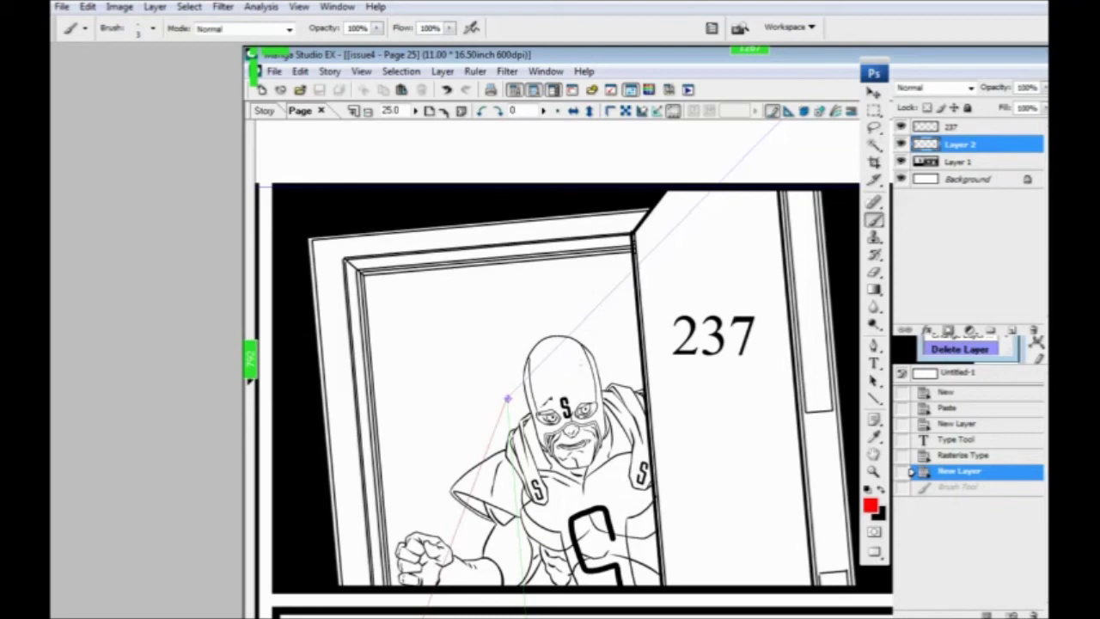
Step: Draw three straight red guide lines with a 3 px brush, fanning from the vanishing point across the open door above the 237
key("ctrl+plus")
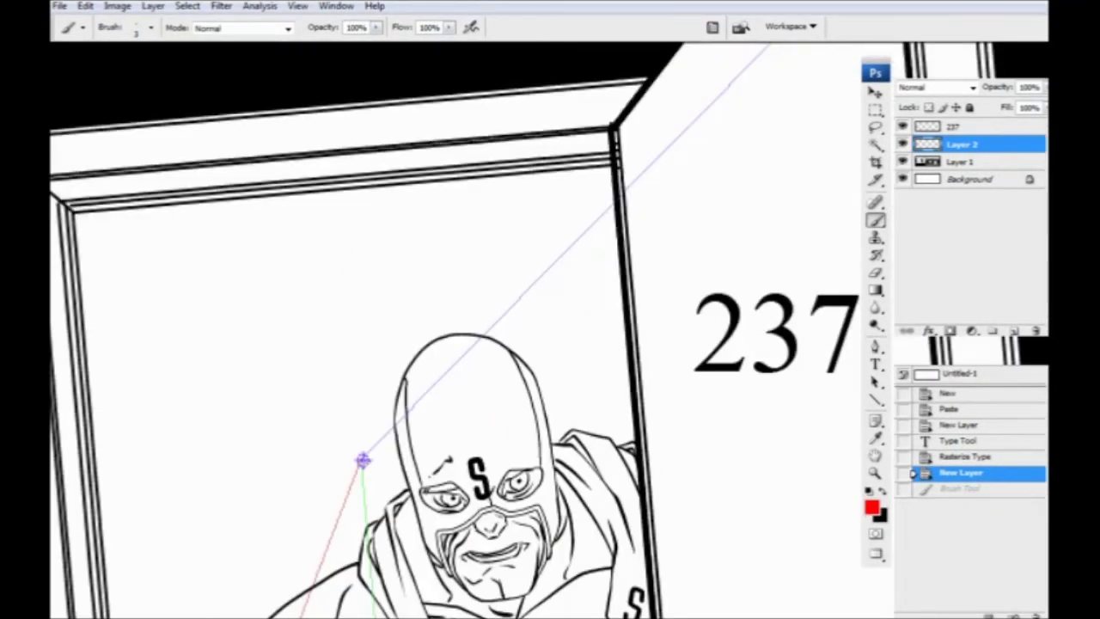
key("ctrl+shift+z")
left_click_drag(613, 348, 487, 470)
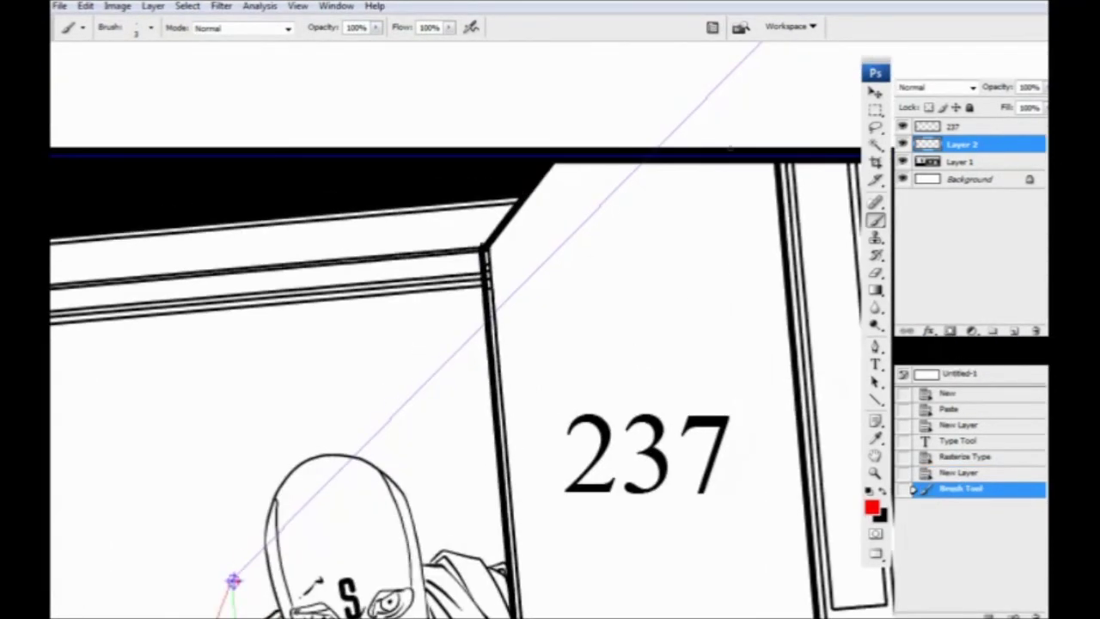
left_click(233, 581, "shift")
left_click_drag(232, 581, 368, 450)
left_click(369, 452)
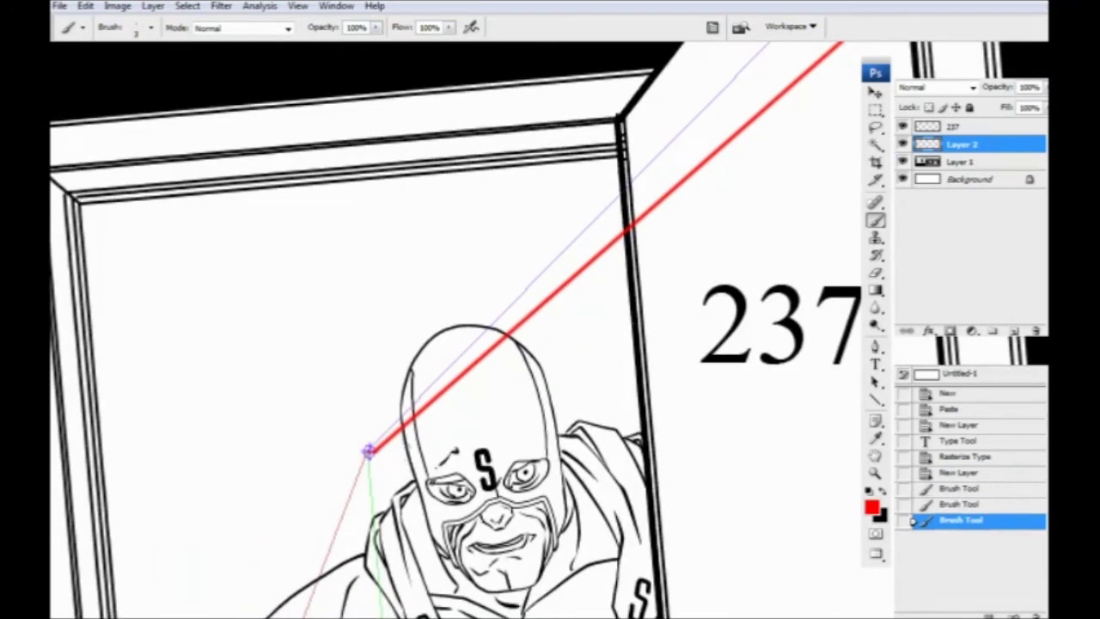
left_click_drag(758, 216, 537, 374)
left_click(696, 245, "shift")
left_click_drag(281, 616, 548, 369)
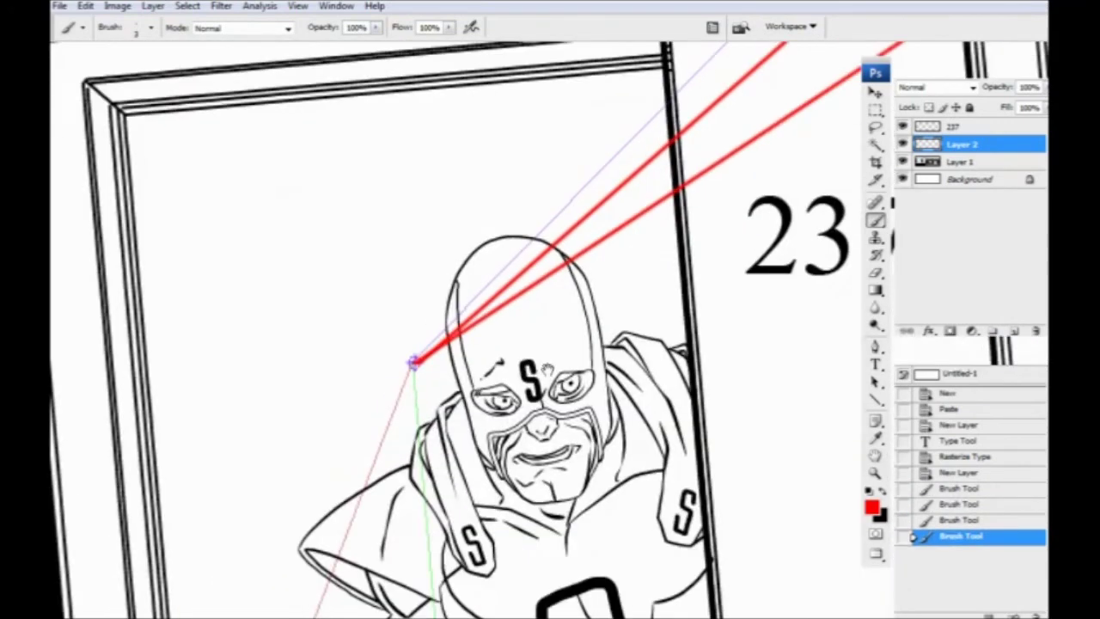
left_click(414, 362)
left_click_drag(413, 362, 222, 486)
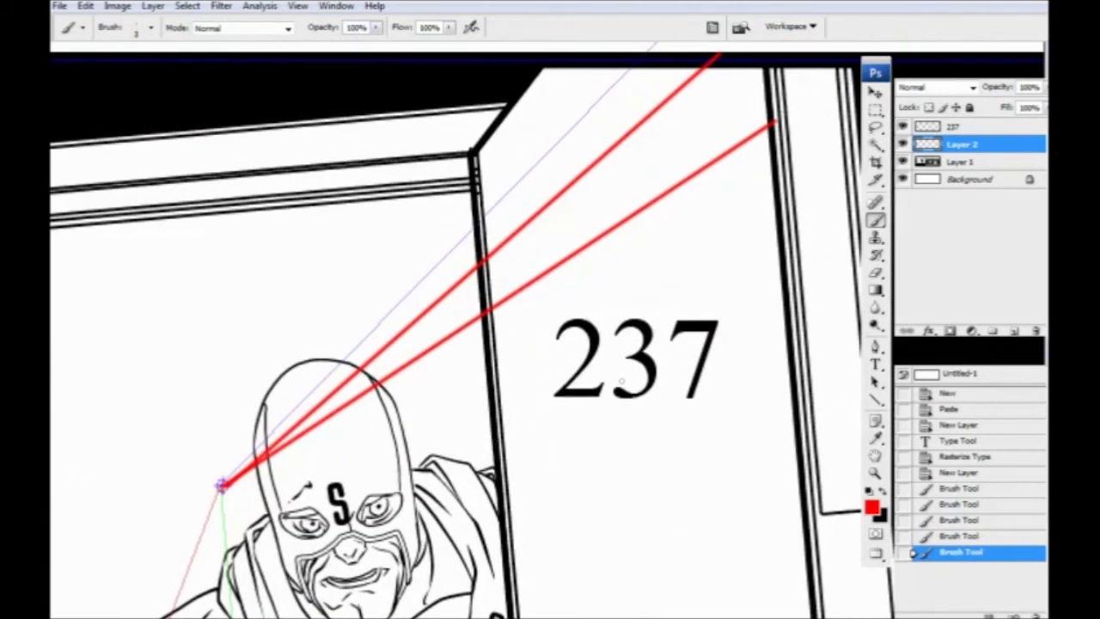
left_click(778, 211, "shift")
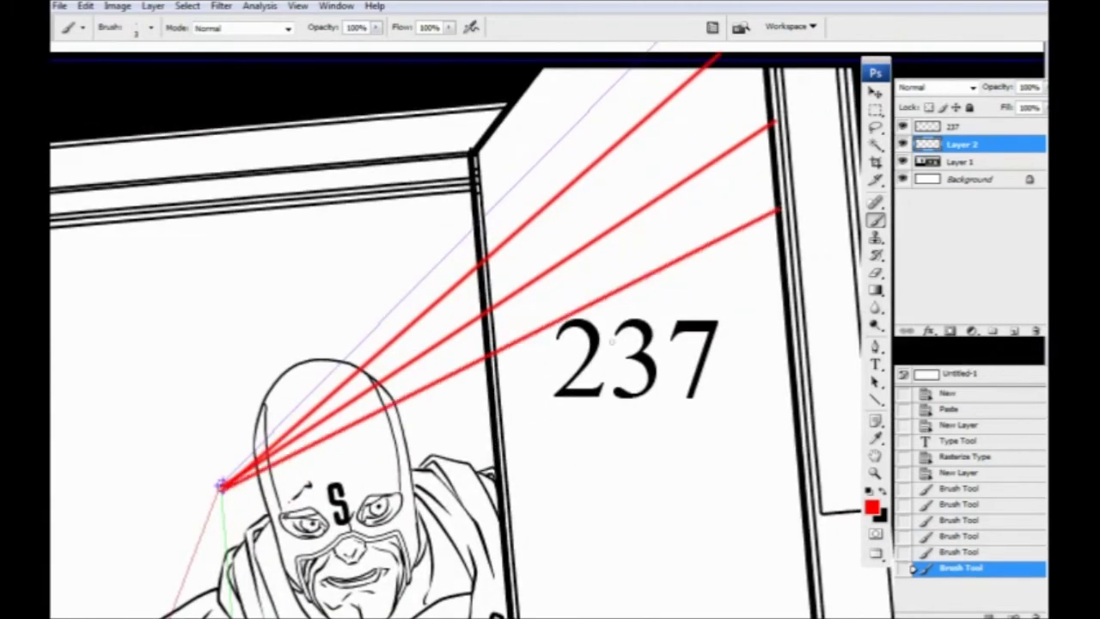
Step: Distort the 237 layer so the tops and bottoms of its digits follow the upper two red guide lines on the open door
left_click_drag(587, 306, 576, 392)
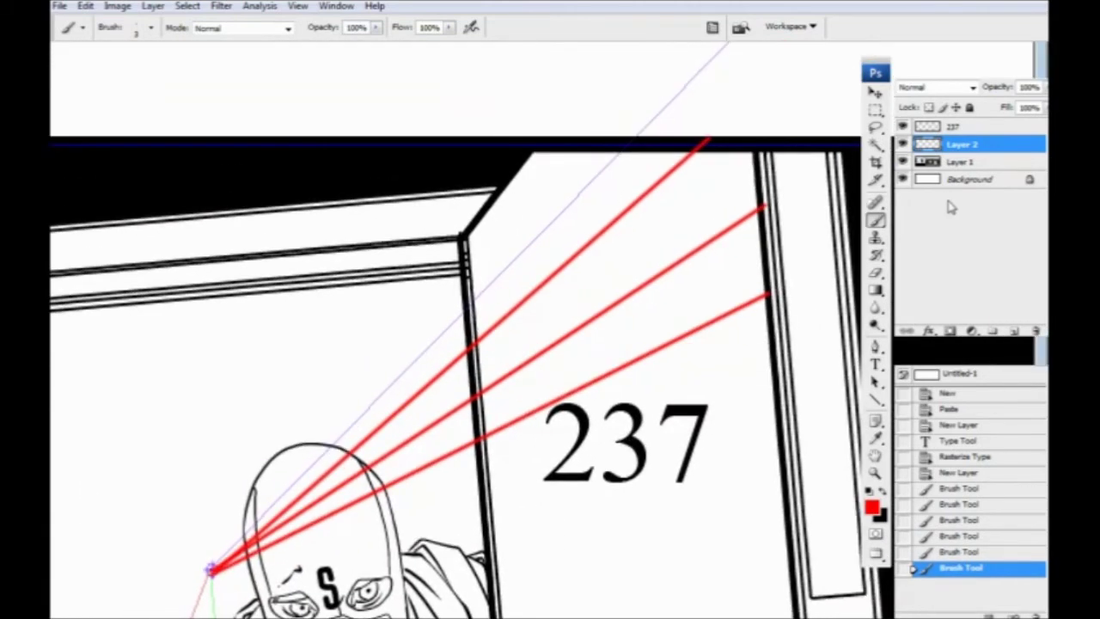
left_click(952, 126)
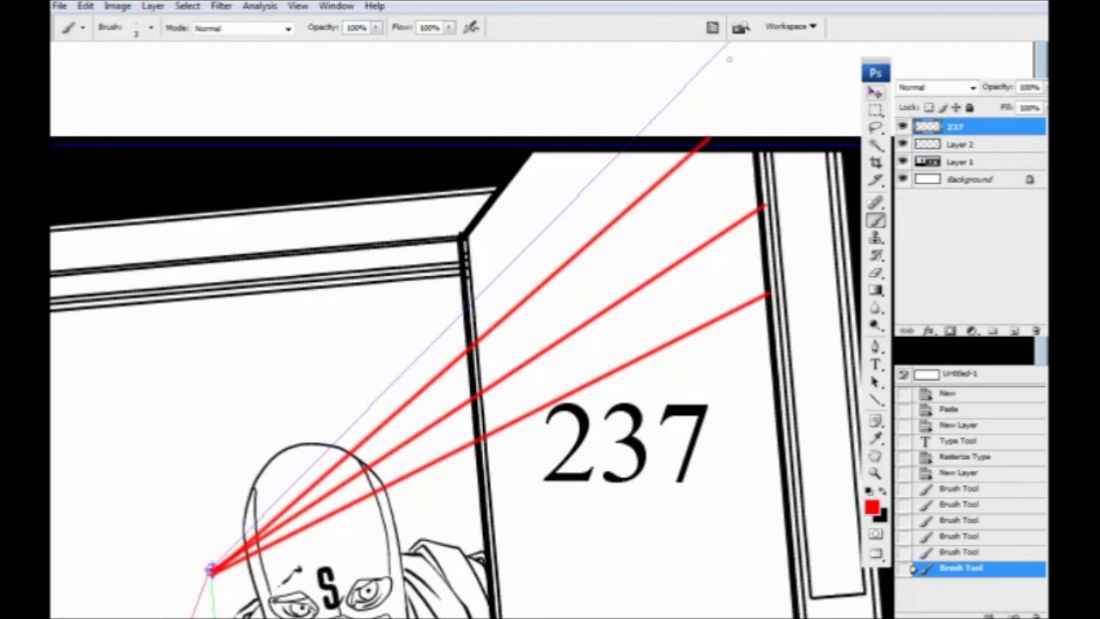
left_click(86, 6)
mouse_move(129, 285)
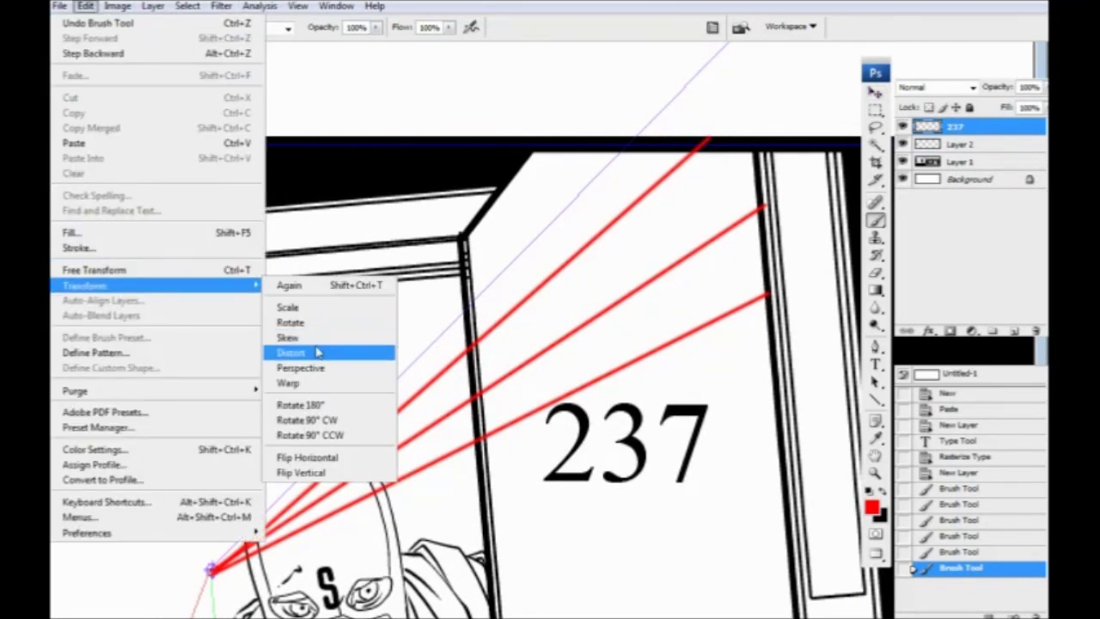
left_click(317, 353)
left_click_drag(588, 446, 558, 360)
left_click_drag(678, 320, 675, 172)
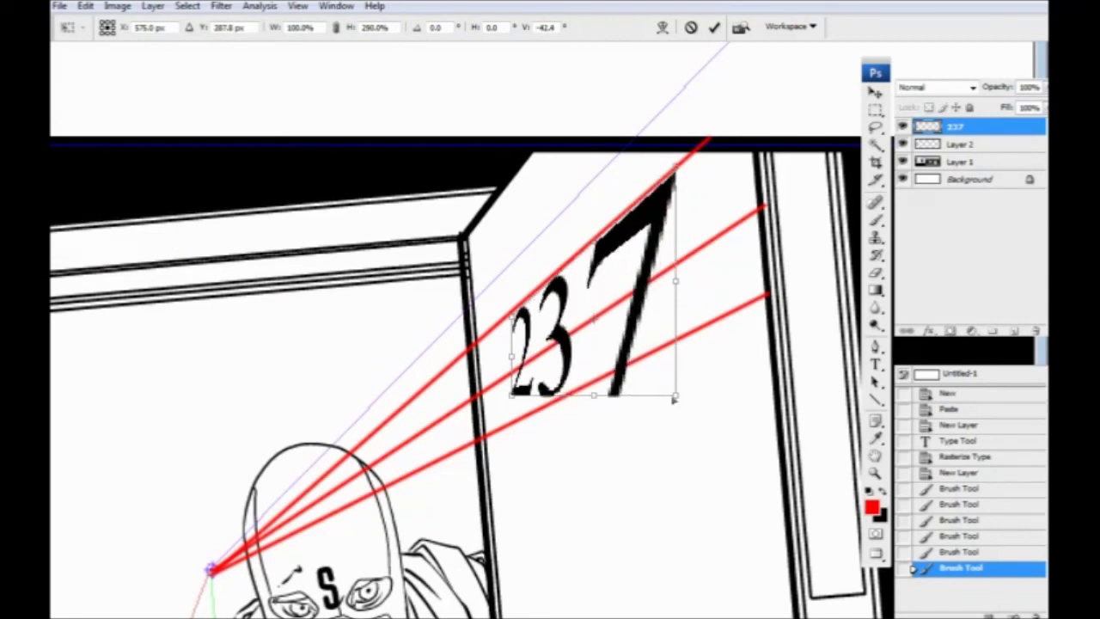
left_click_drag(676, 398, 673, 264)
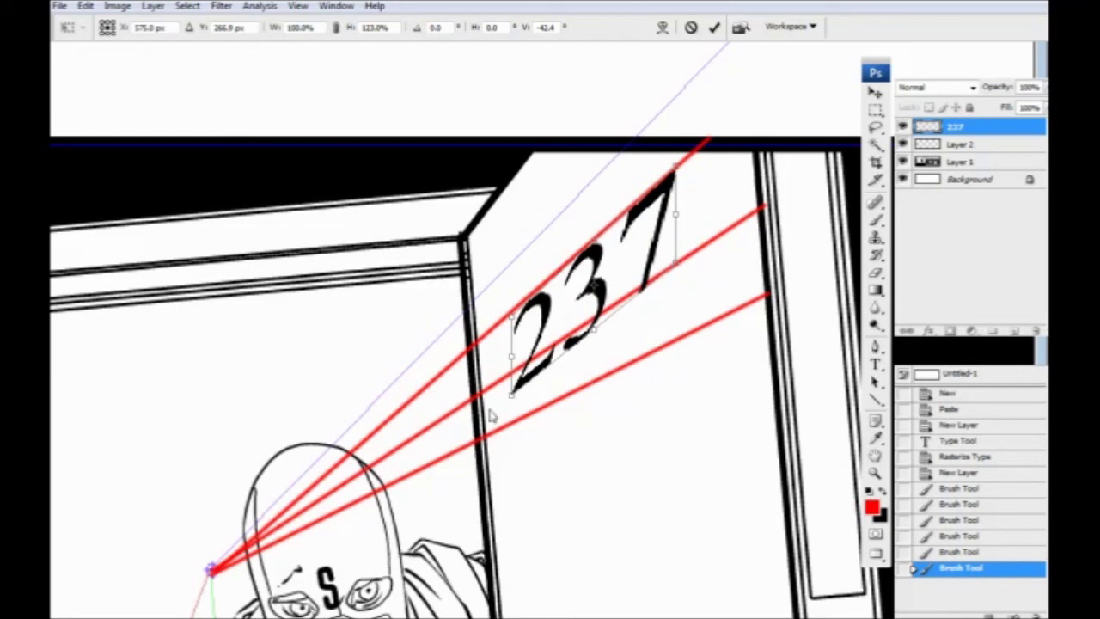
left_click_drag(511, 396, 514, 373)
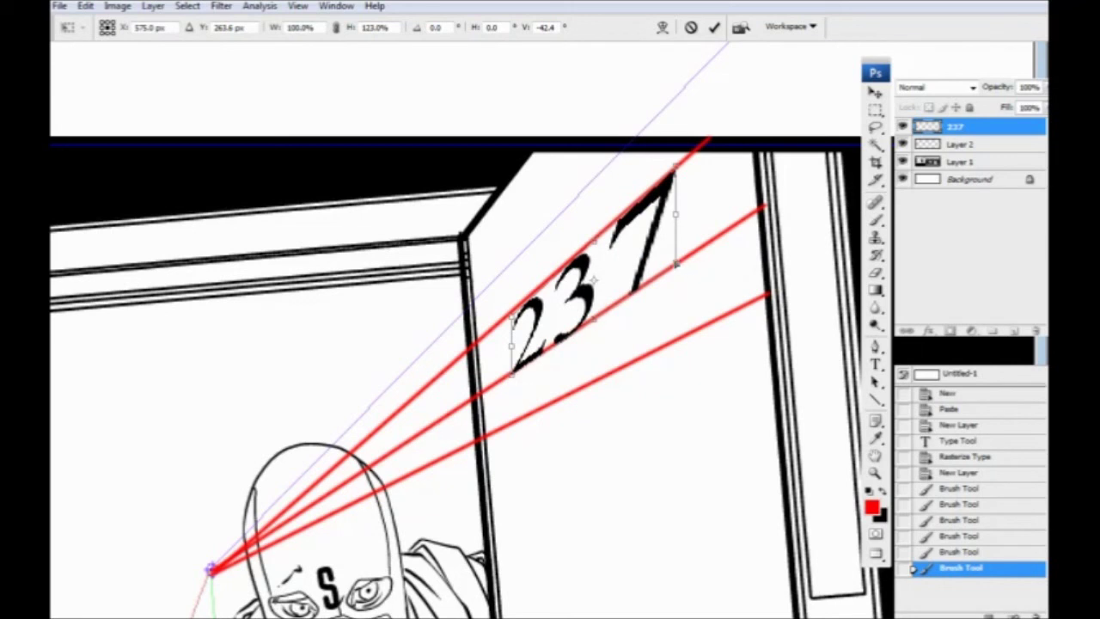
Step: Narrow the distorted 237 and slant its sides to match the door, apply the distortion, and delete the red guide line layer
left_click_drag(511, 318, 533, 299)
left_click_drag(514, 373, 544, 361)
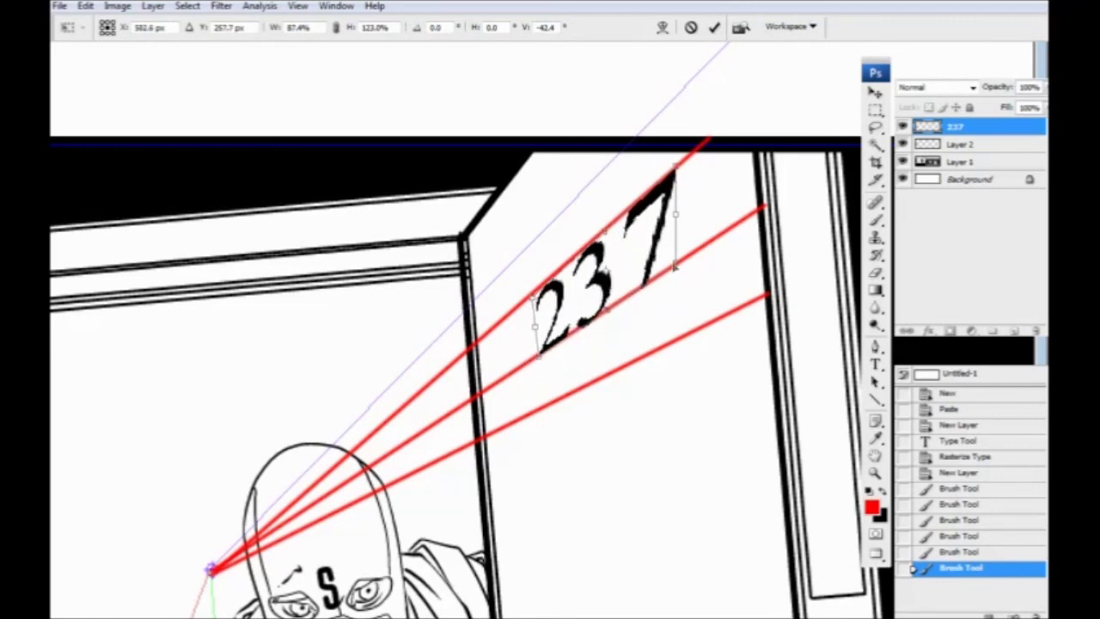
left_click_drag(680, 268, 691, 265)
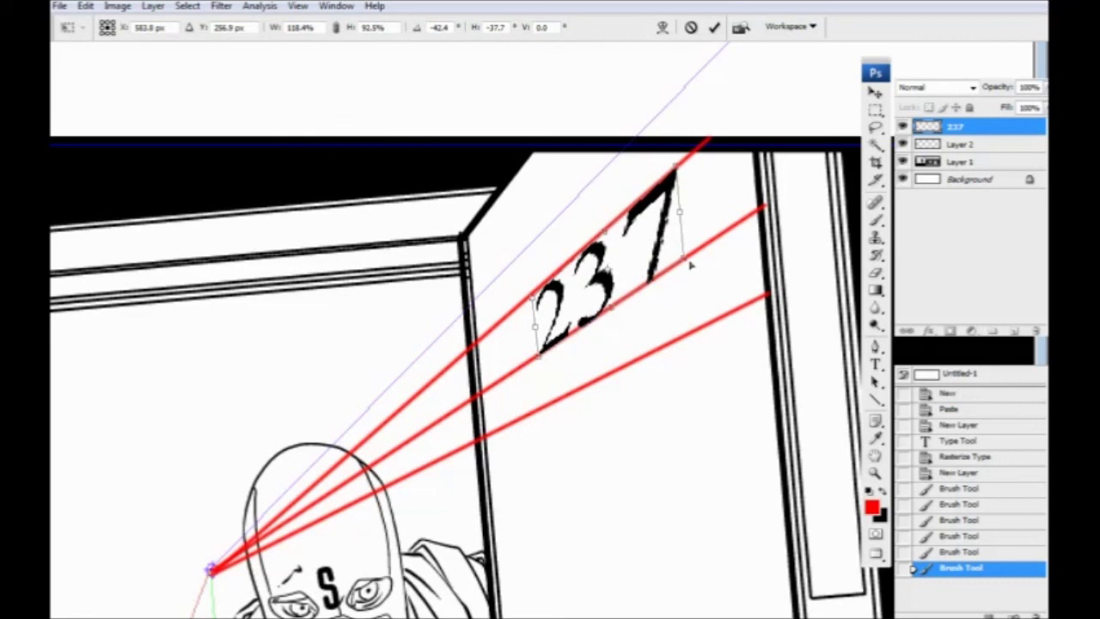
key("Return")
key("b")
left_click_drag(1007, 285, 1035, 332)
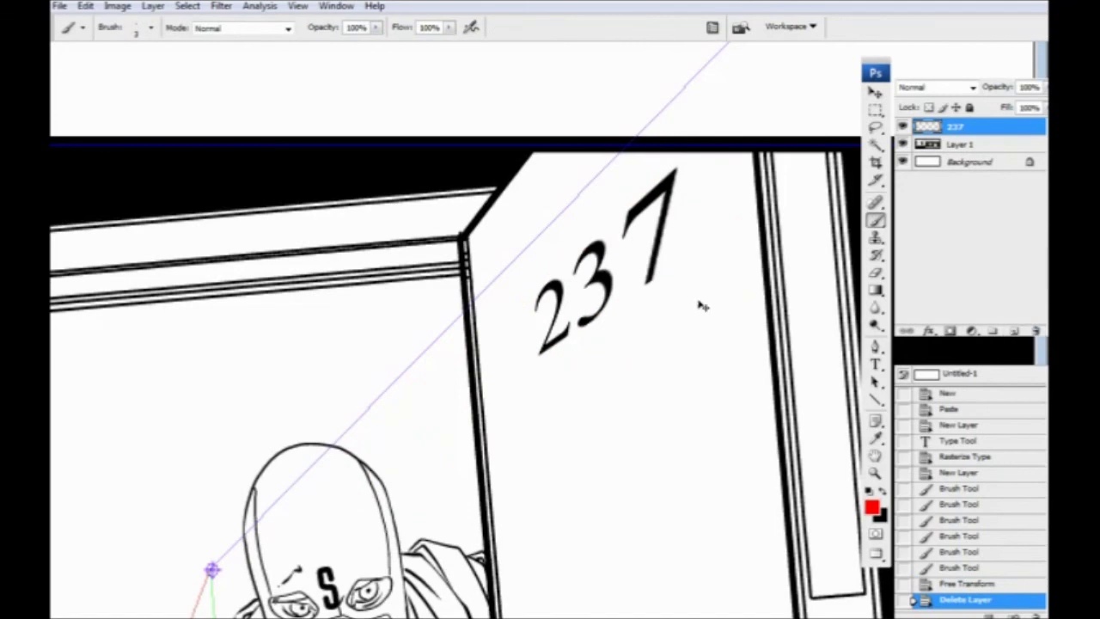
Step: Load the outline of the 237 layer's digits as a selection
key("ctrl+minus")
key("ctrl+minus")
key("ctrl+minus")
key("ctrl+plus")
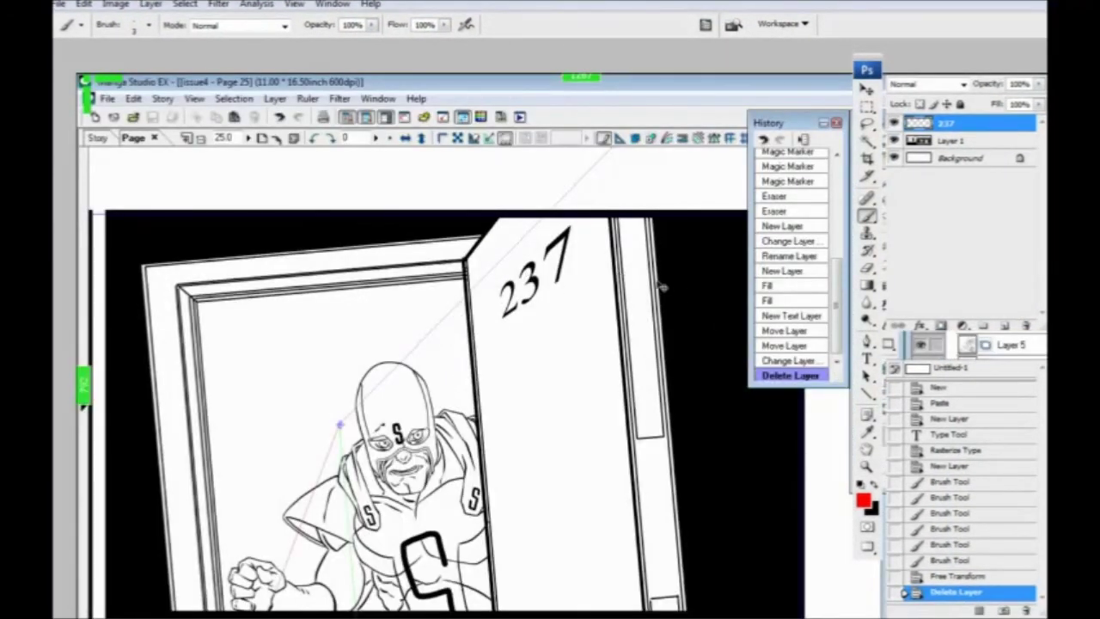
left_click(918, 124, "ctrl")
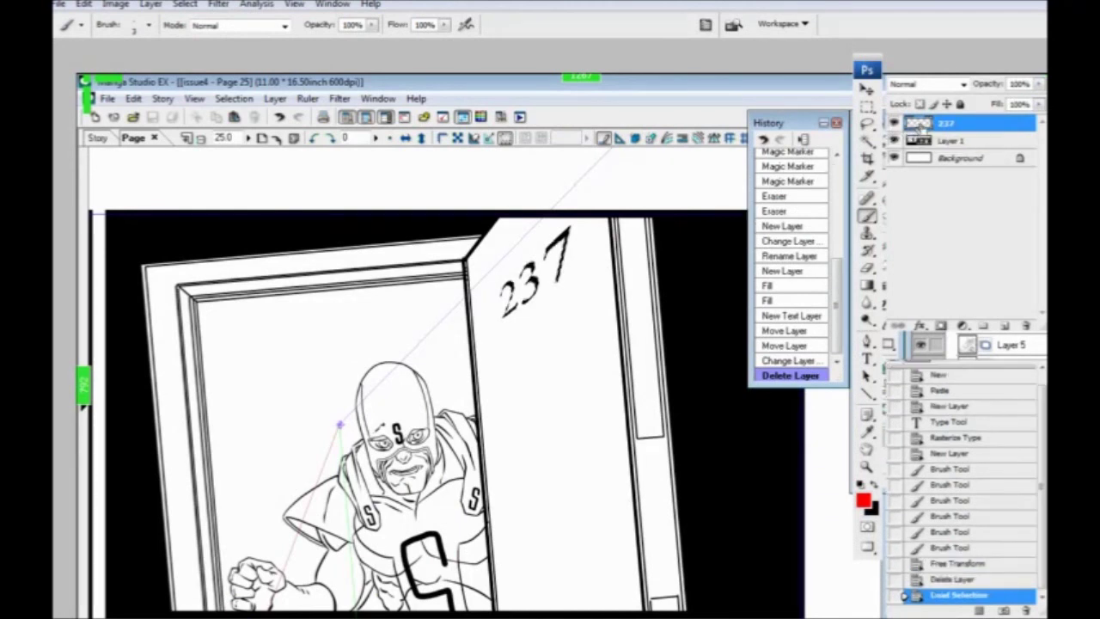
Step: Try hollowing out the digits by contracting the selection and clearing it, and revert to the loaded selection
left_click(178, 5)
mouse_move(129, 177)
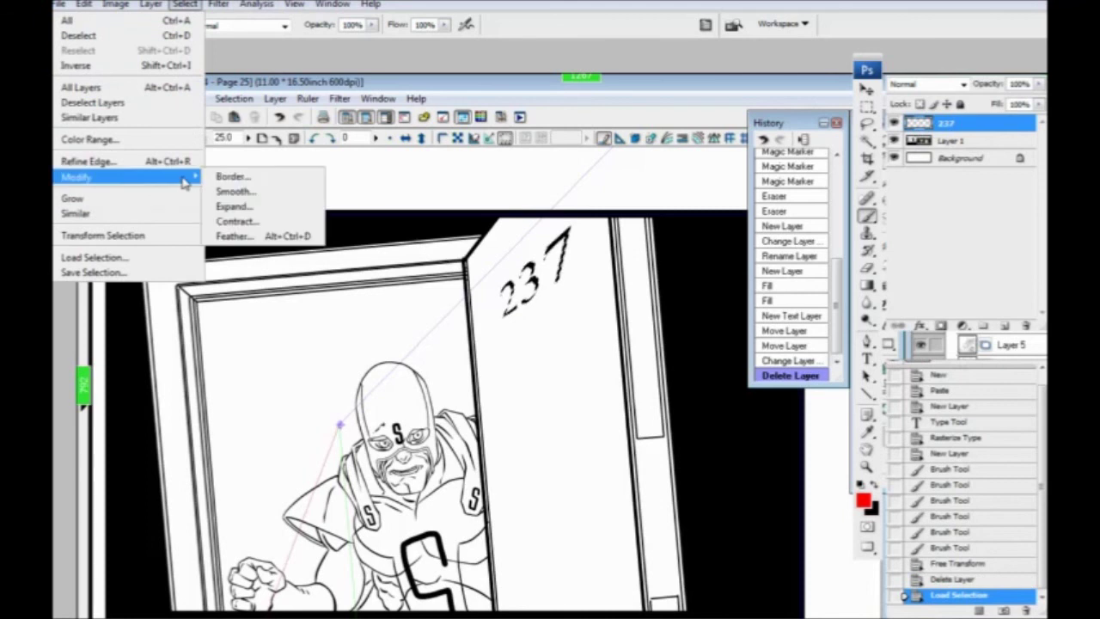
left_click(263, 223)
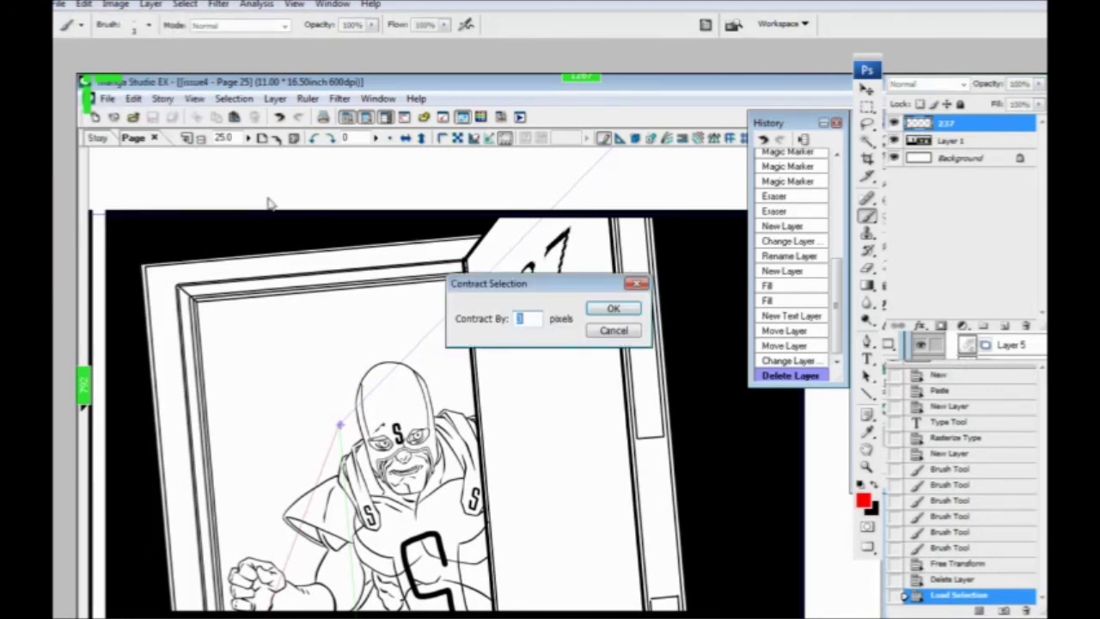
key("Return")
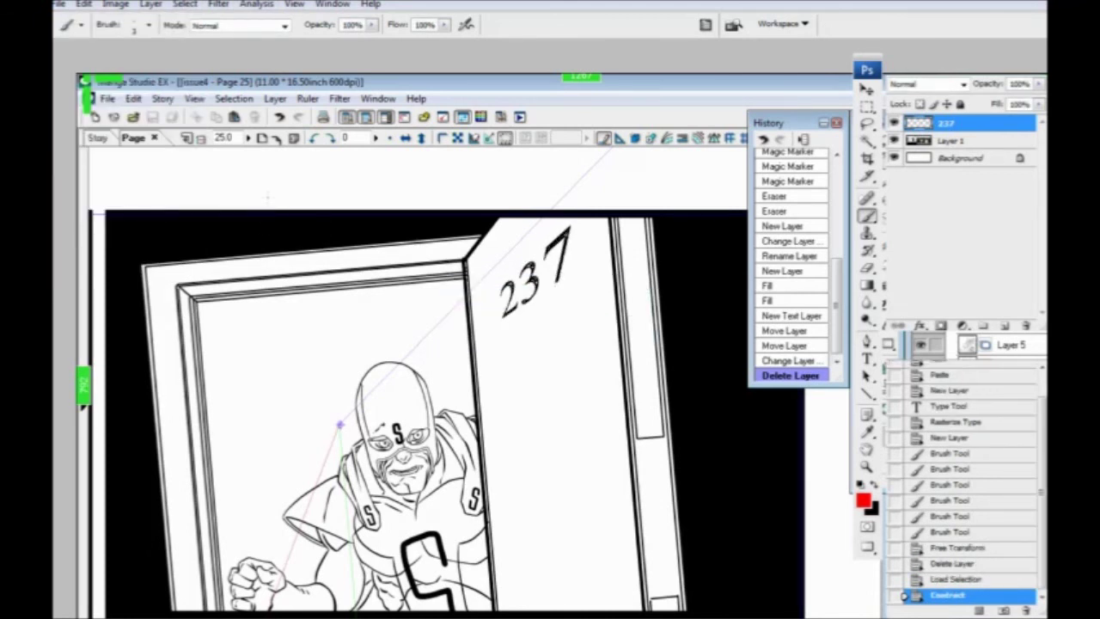
key("Delete")
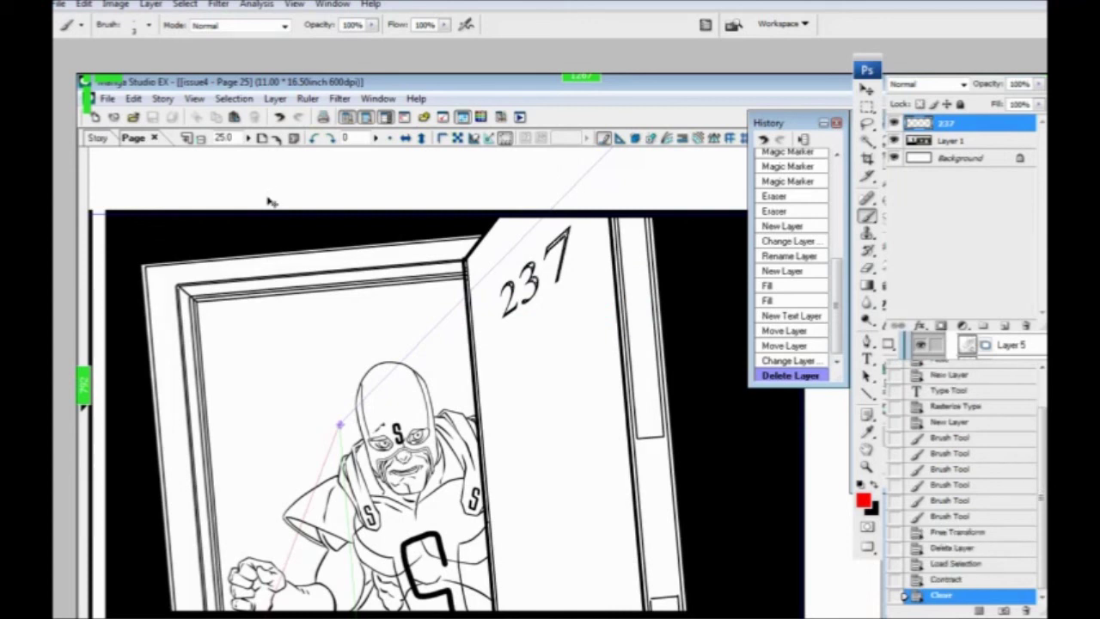
key("ctrl+d")
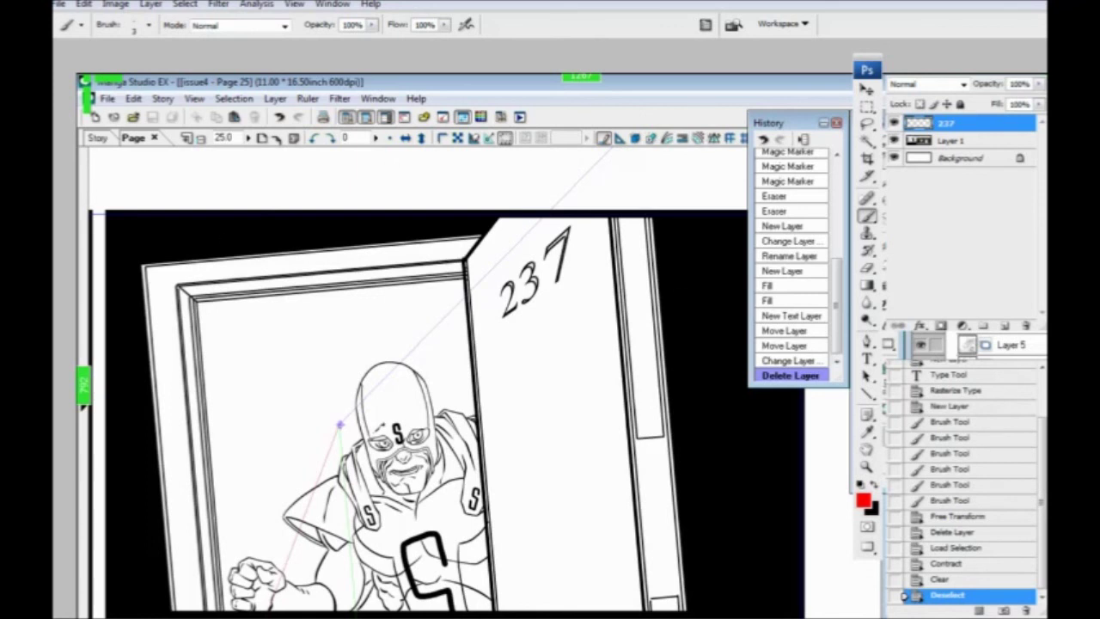
left_click(972, 555)
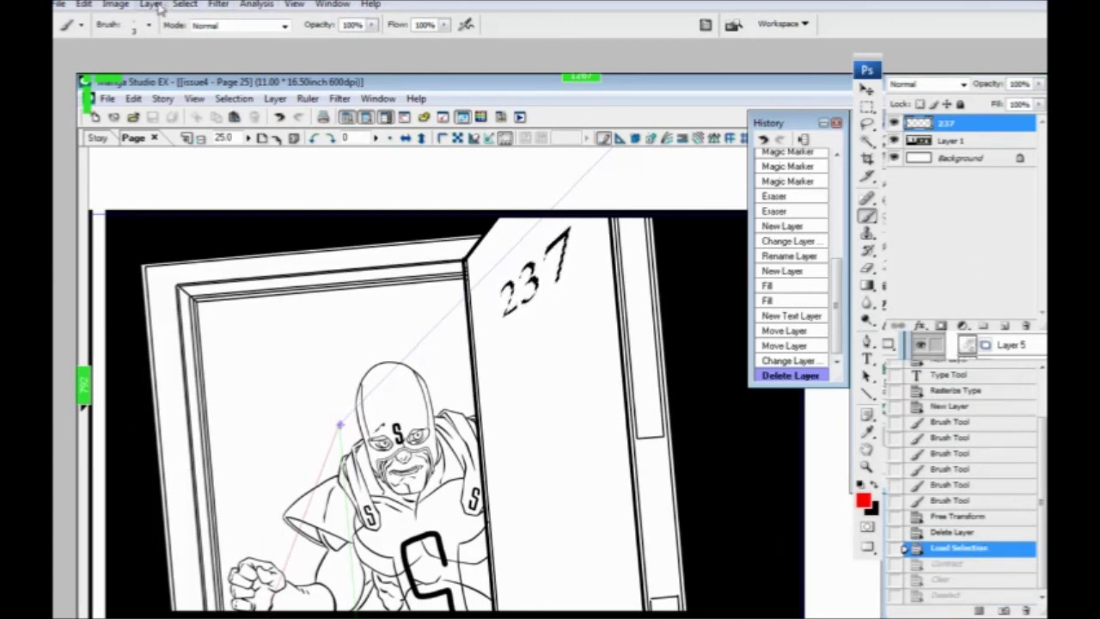
Step: Expand the selection around the 237 digits by 2 pixels
left_click(185, 5)
mouse_move(171, 176)
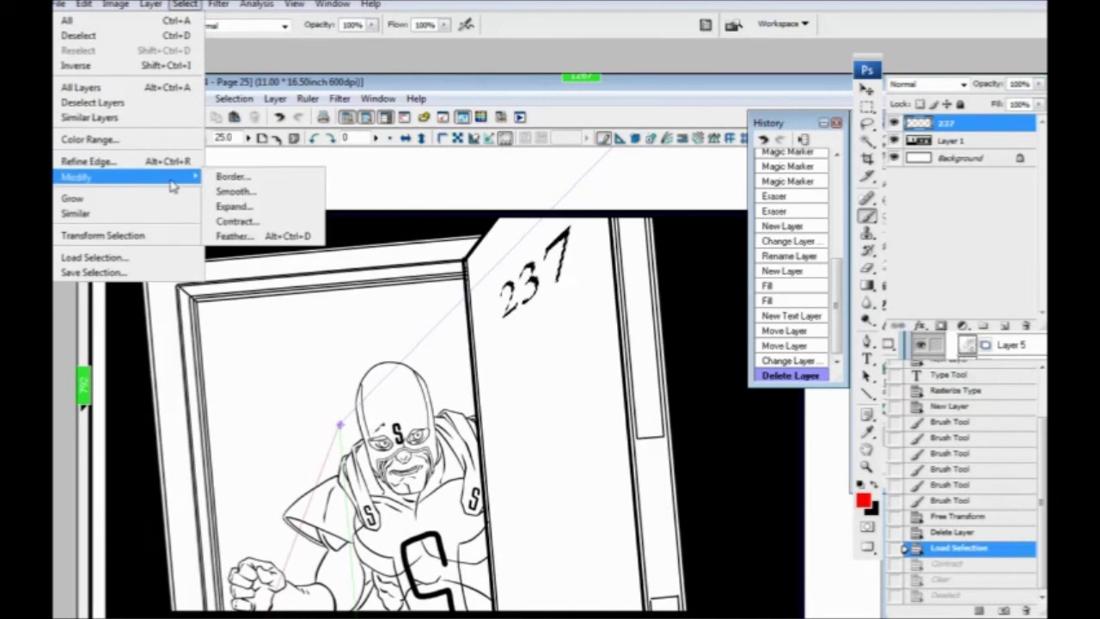
left_click(227, 207)
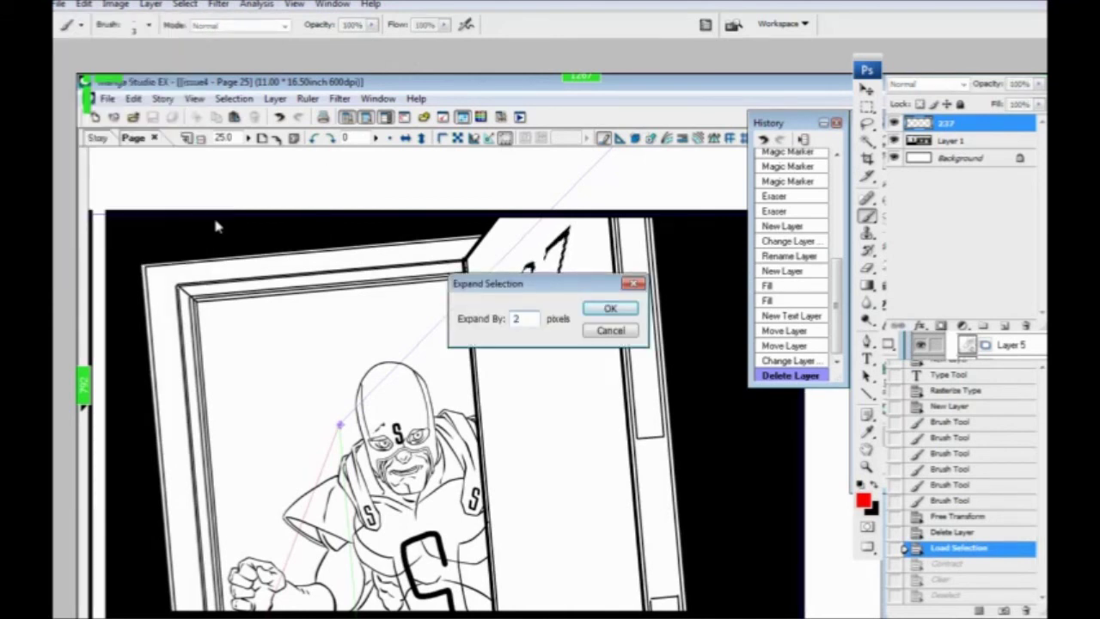
key("Return")
Step: Fill the expanded selection with black on a new layer placed directly beneath the 237 layer, and deselect
key("ctrl+shift+alt+n")
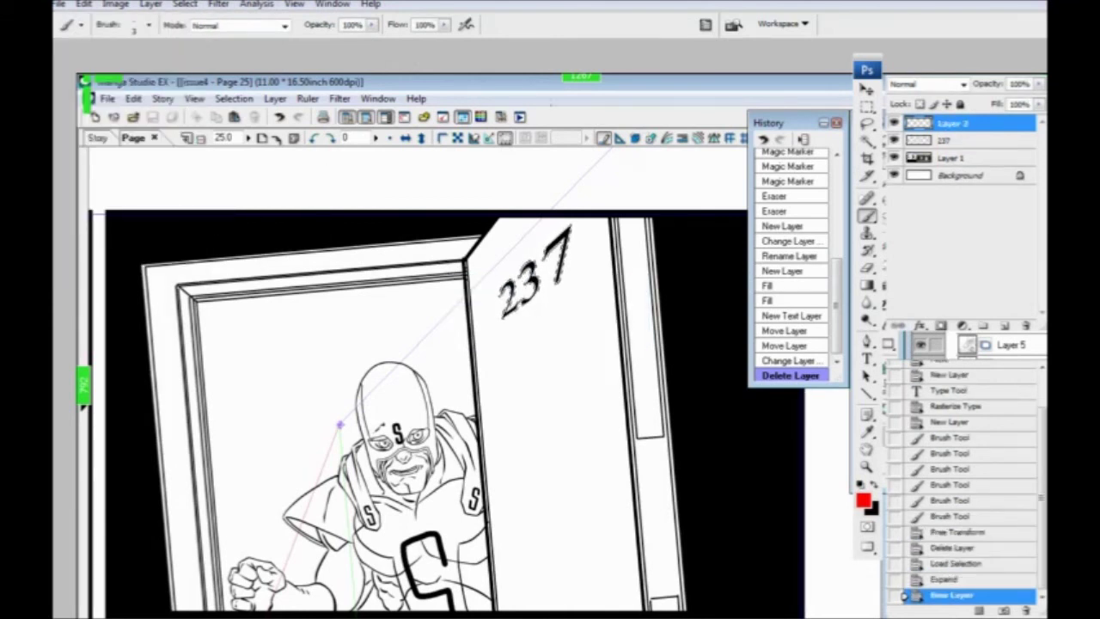
left_click_drag(962, 124, 967, 147)
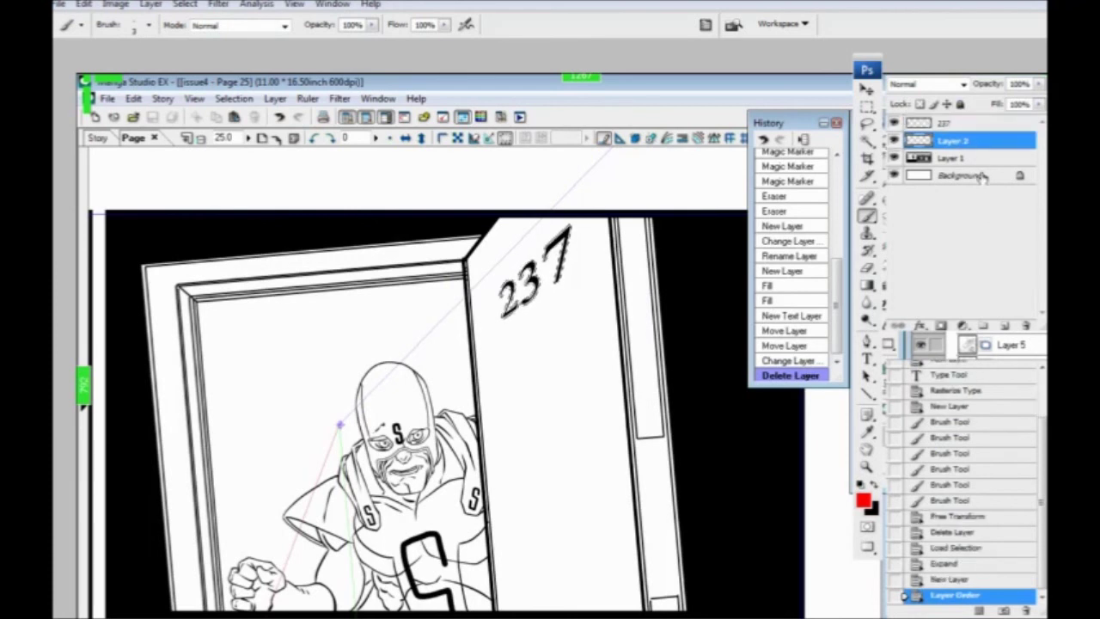
key("d")
key("alt+BackSpace")
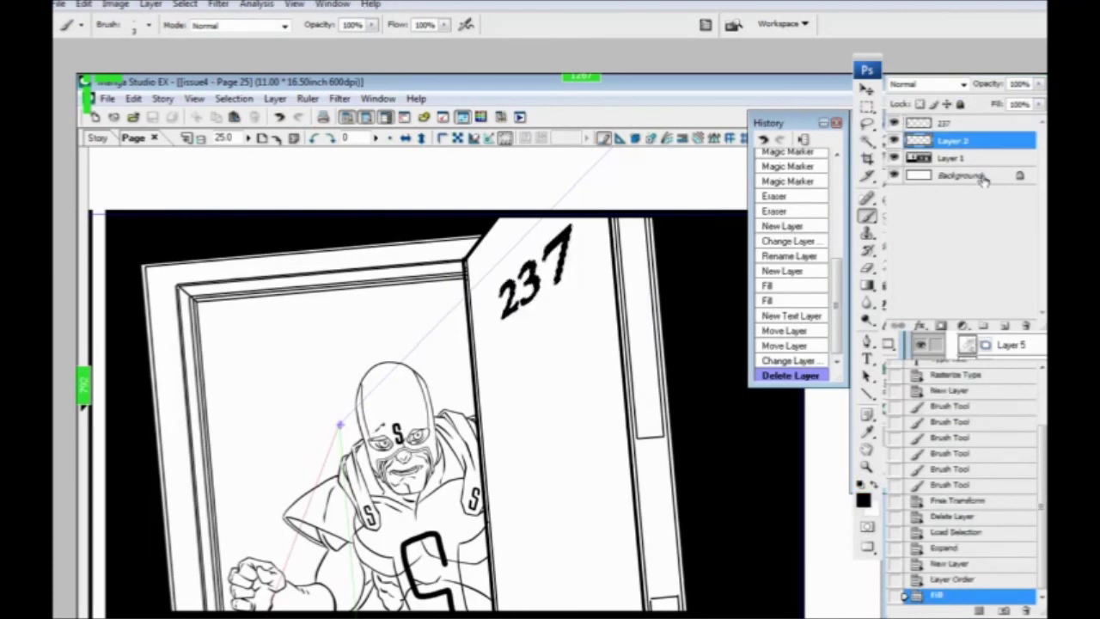
key("ctrl+d")
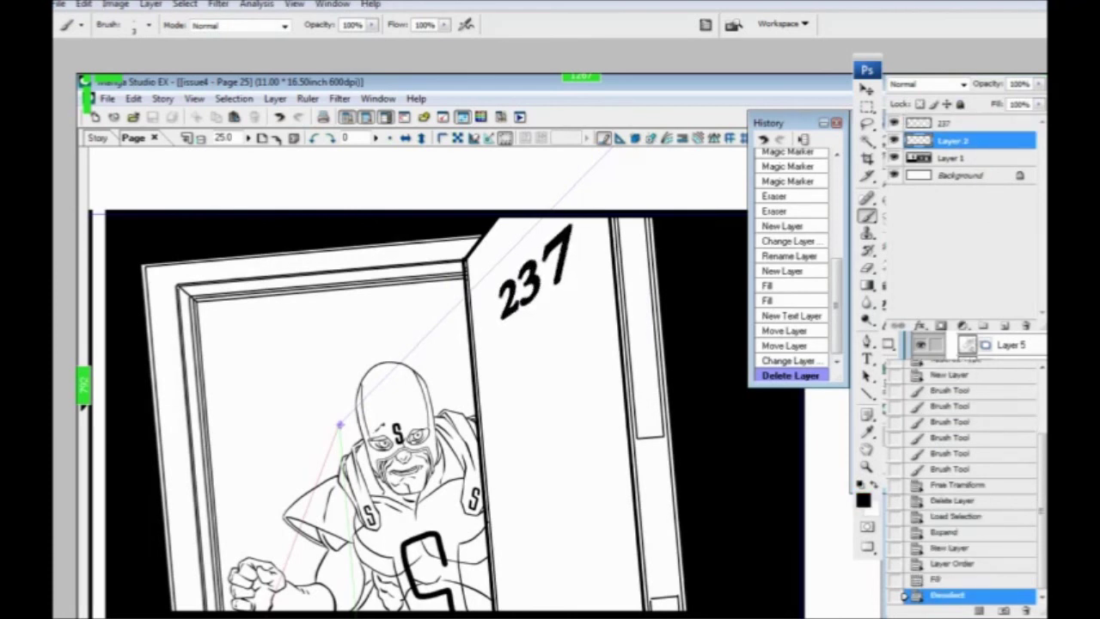
Step: Lock the 237 layer's transparent pixels and fill its digits with white, leaving a black outline around them
left_click(975, 122)
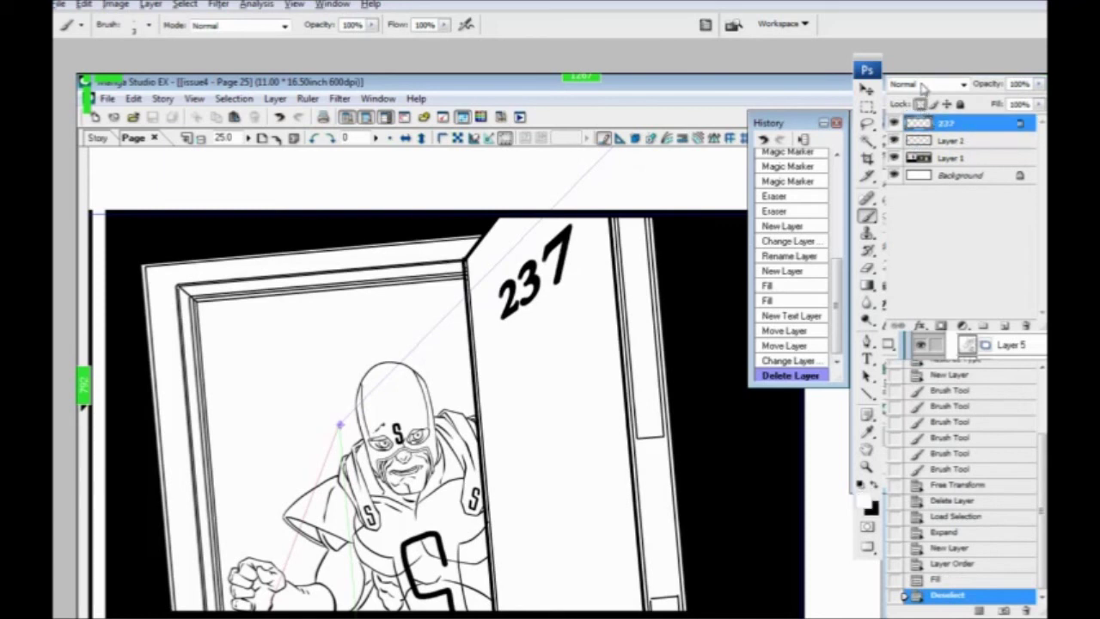
key("ctrl+BackSpace")
left_click_drag(532, 336, 572, 338)
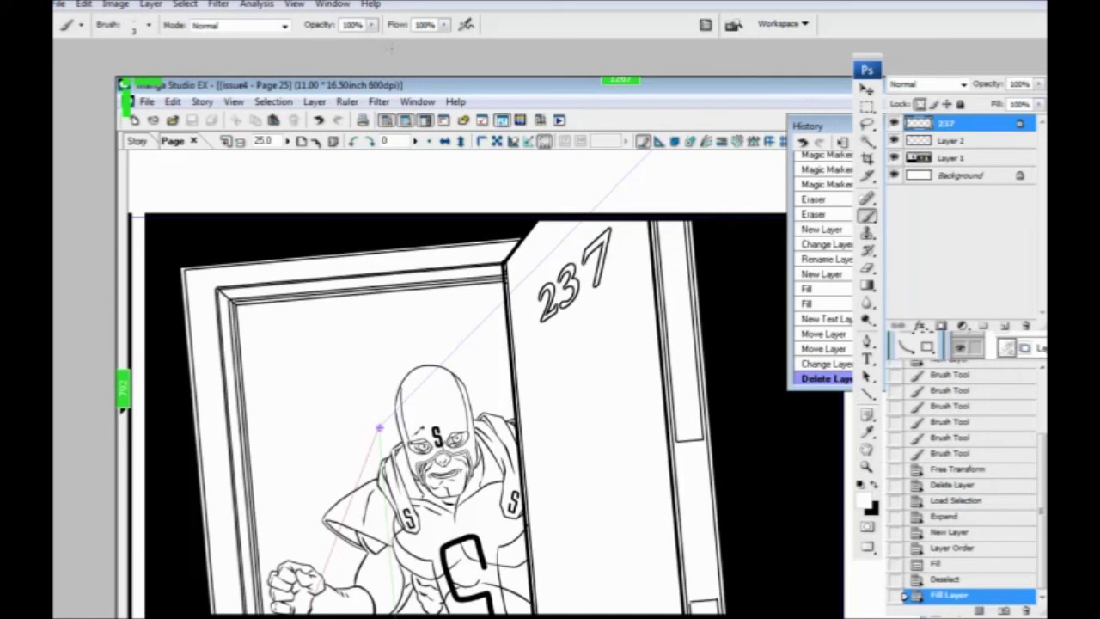
Step: Select a rectangular area around the 237 and the door's upper corner, and copy it merged from all layers
key("m")
left_click_drag(431, 174, 681, 387)
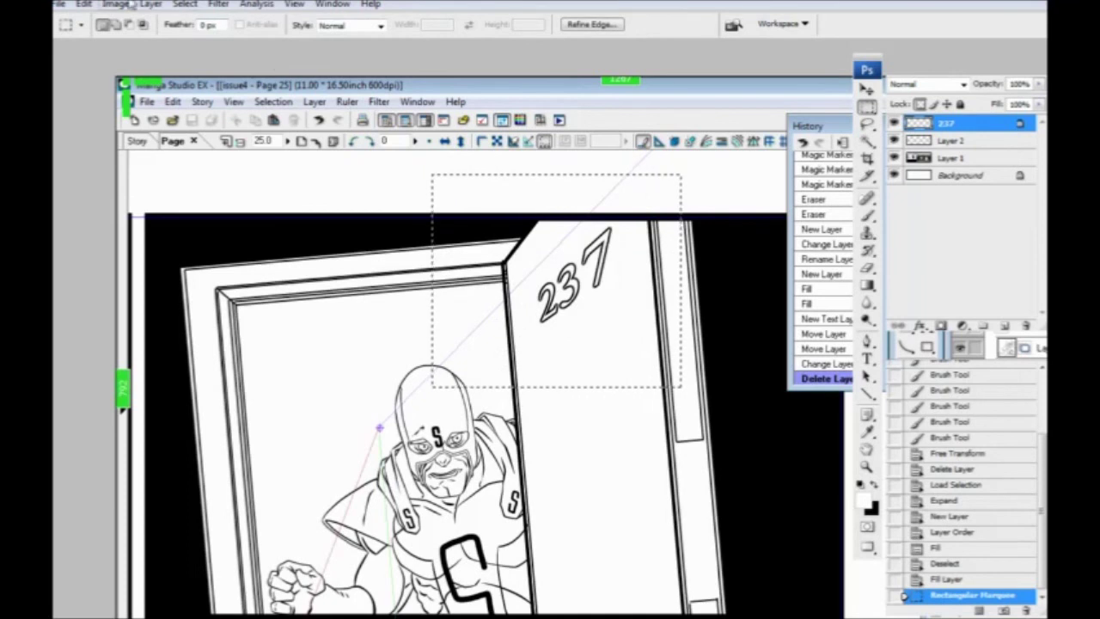
left_click(80, 6)
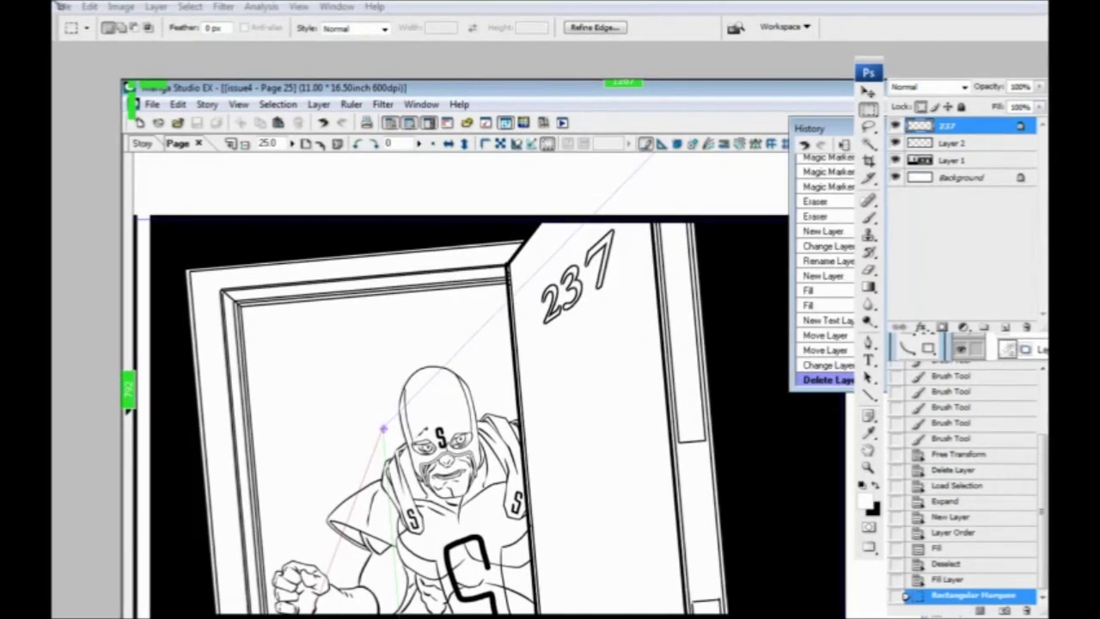
left_click(89, 7)
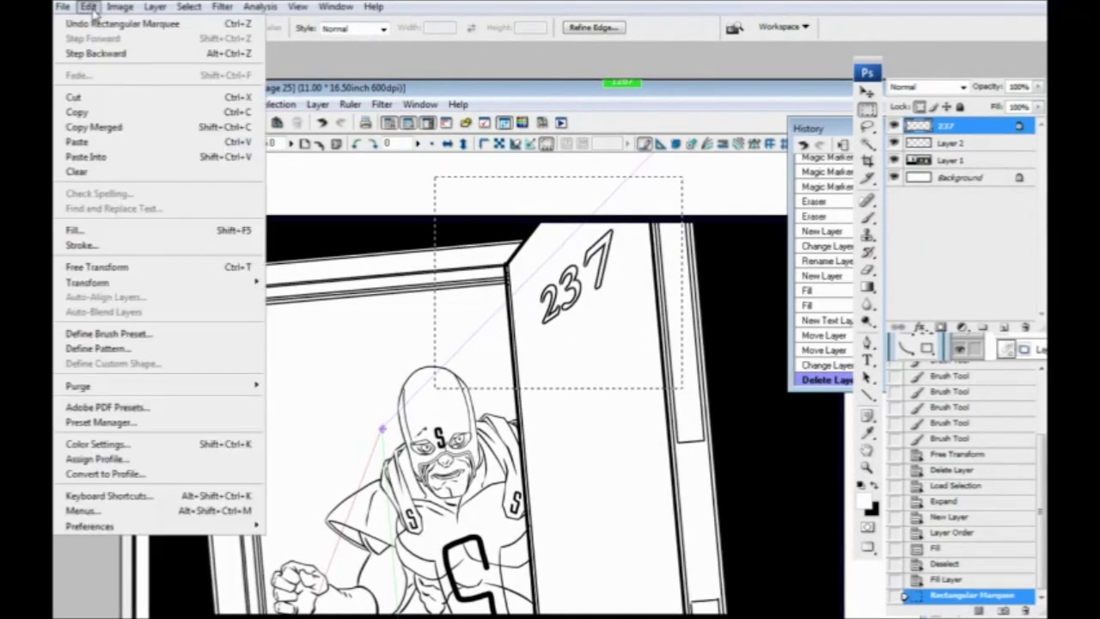
left_click(128, 128)
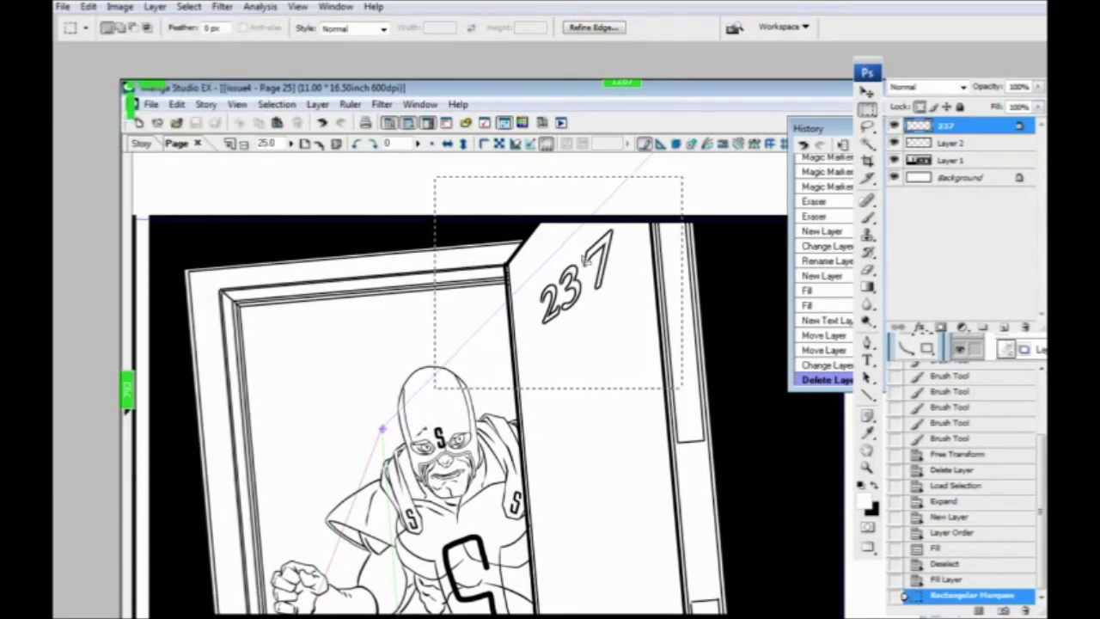
Step: Switch to Manga Studio and paste the copied 237 with white as transparent above Layer 6 in the inks folder
key("alt+Tab")
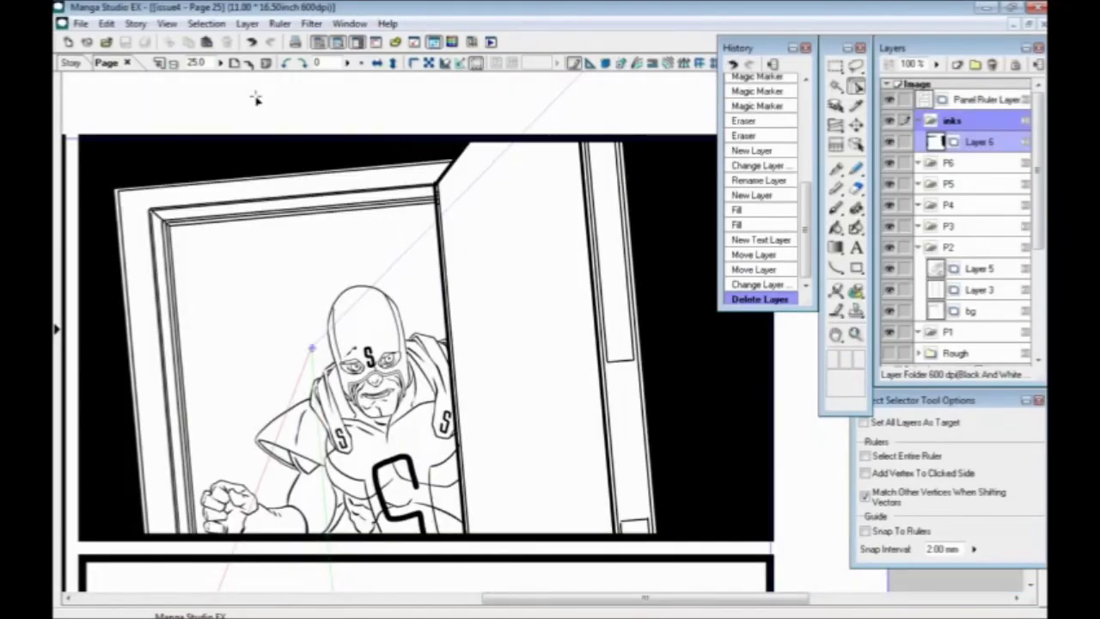
left_click(975, 142)
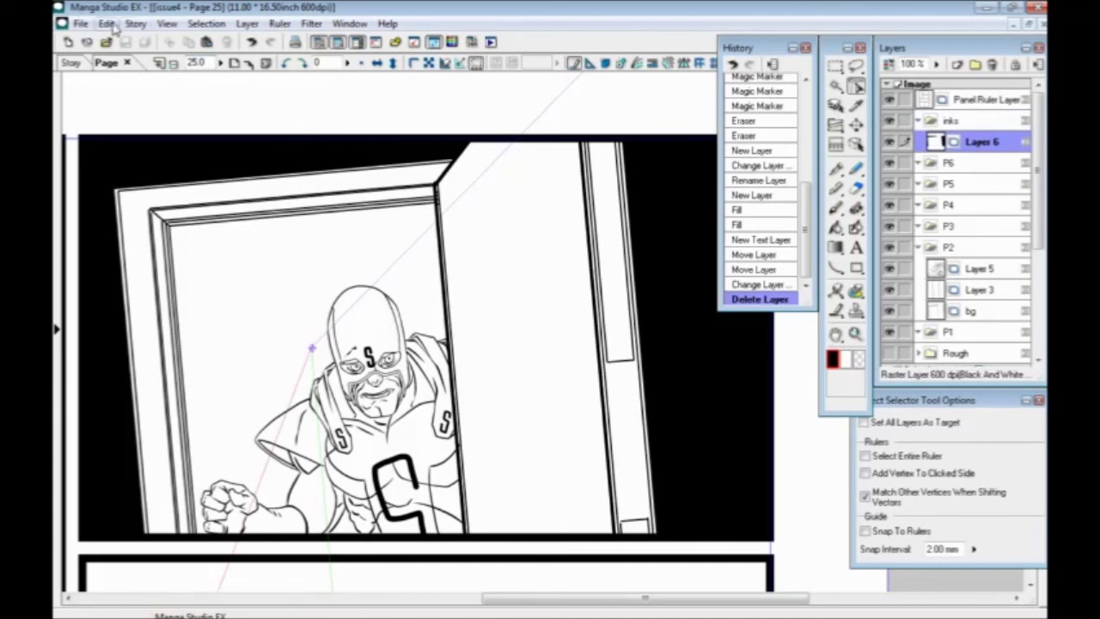
left_click(106, 23)
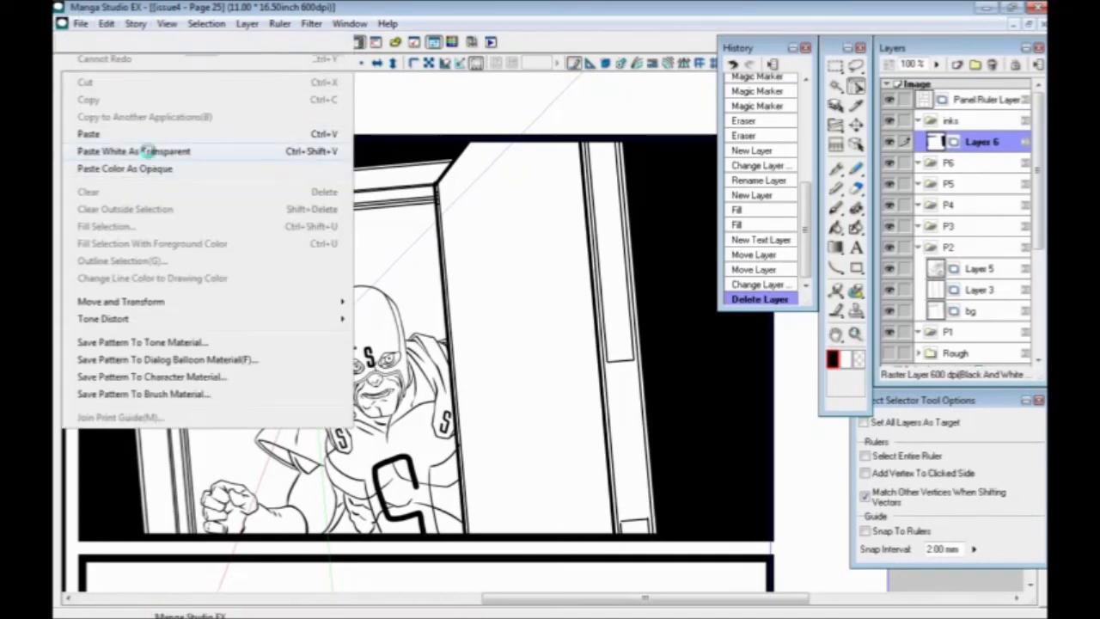
left_click(133, 151)
Step: Move the pasted 237 layer onto the open door in panel 2
left_click(855, 125)
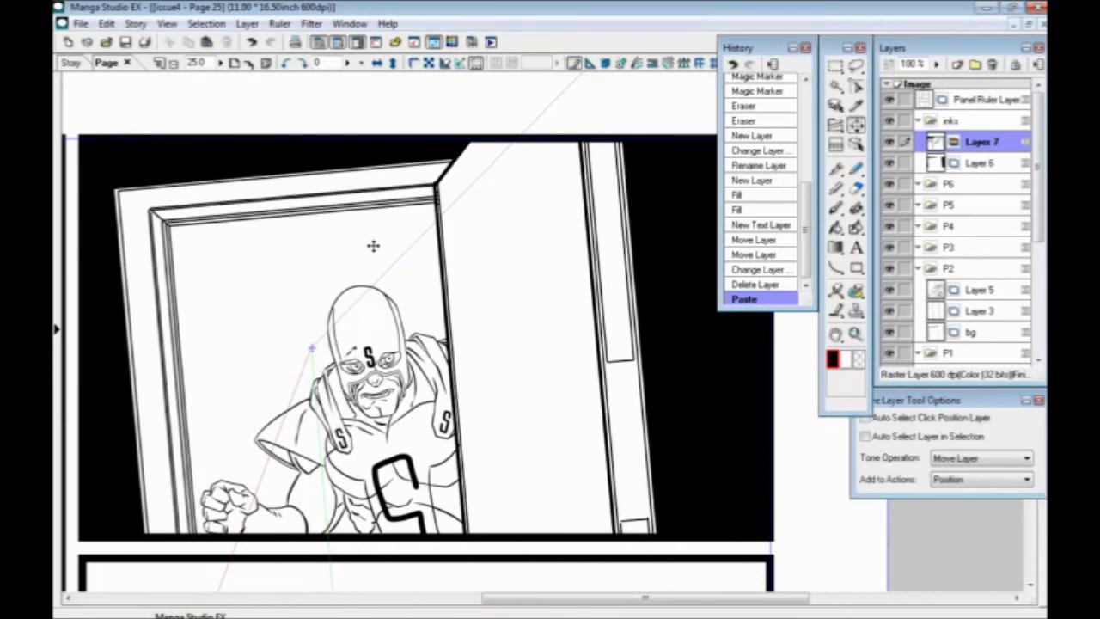
left_click_drag(372, 246, 567, 298)
left_click_drag(466, 283, 569, 330)
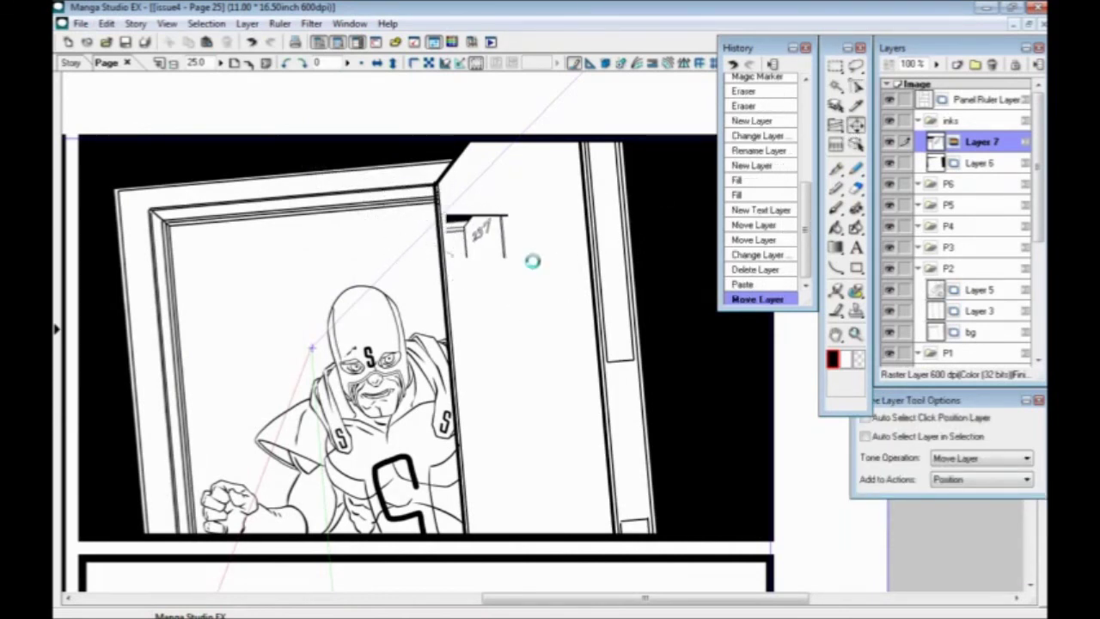
Step: Scale the pasted 237 layer to 373% with its aspect ratio kept, aligning its copied door edges with the inked door
key("ctrl+t")
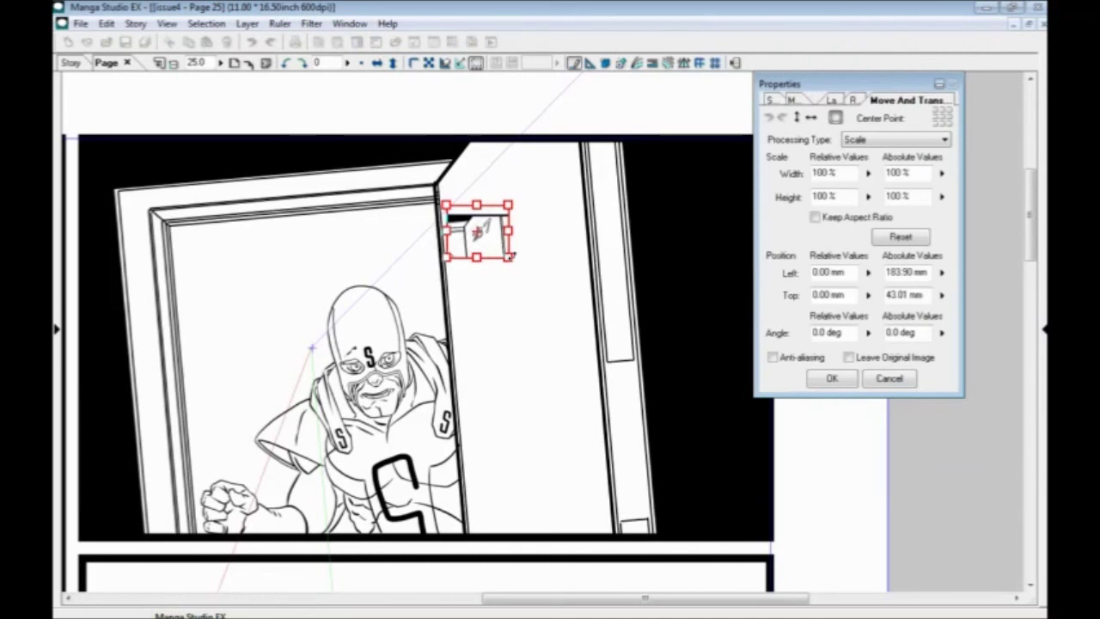
left_click(816, 218)
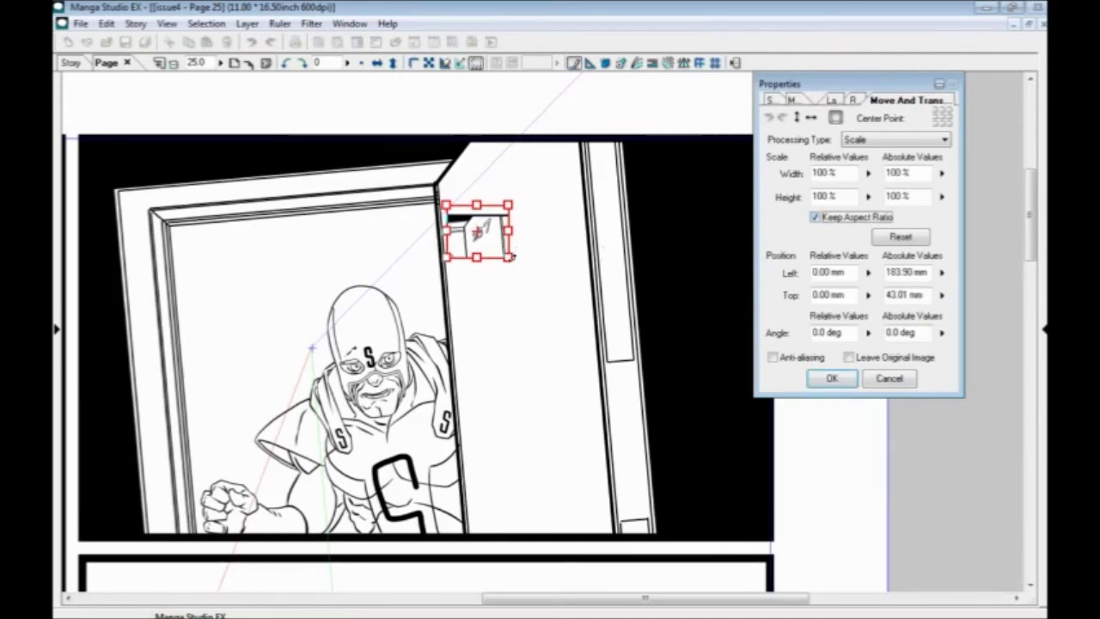
left_click_drag(509, 258, 588, 258)
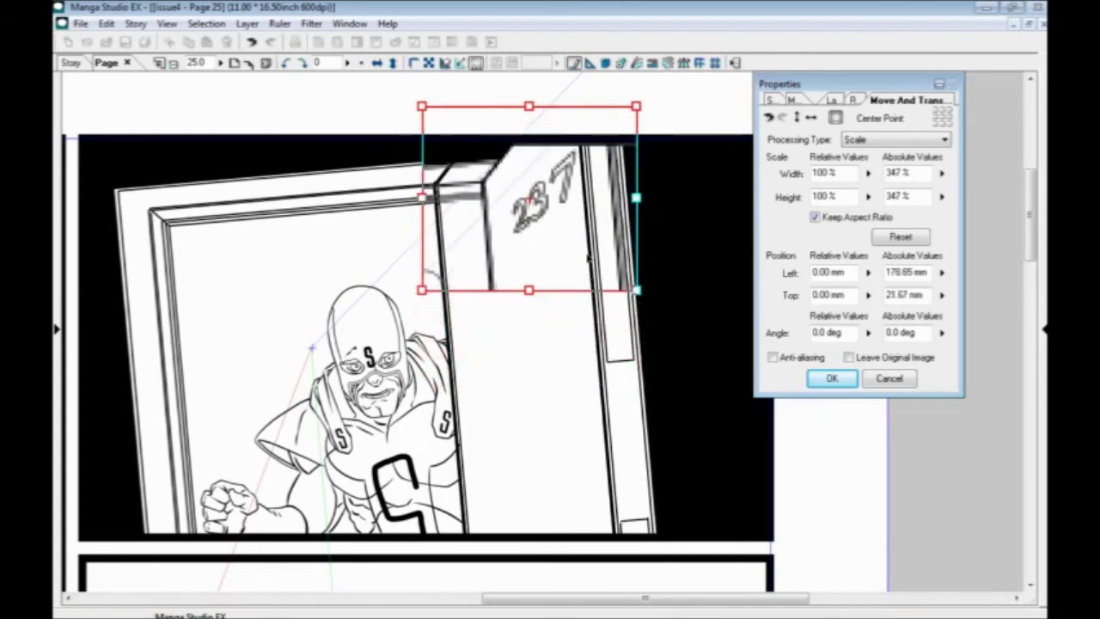
left_click_drag(646, 298, 633, 287)
left_click_drag(596, 256, 567, 246)
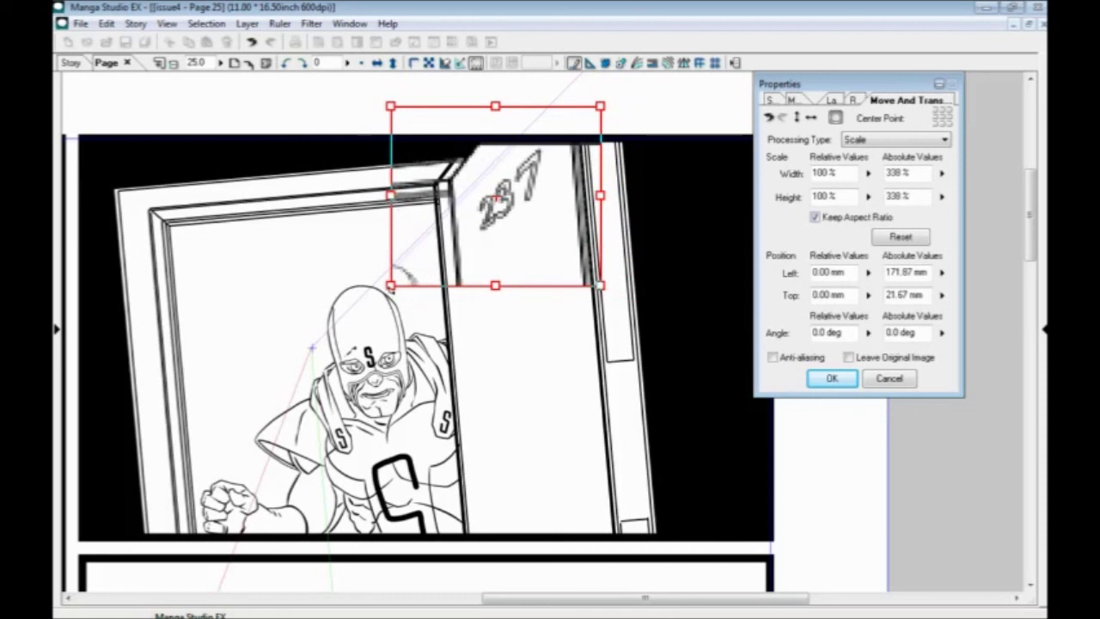
left_click_drag(392, 290, 375, 307)
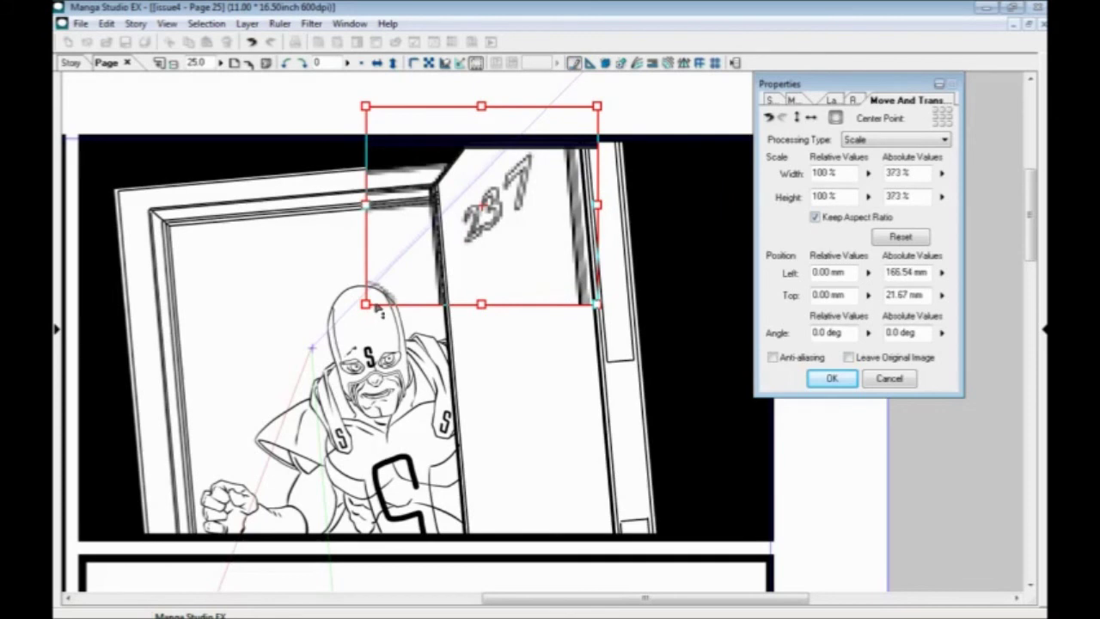
left_click_drag(432, 285, 438, 285)
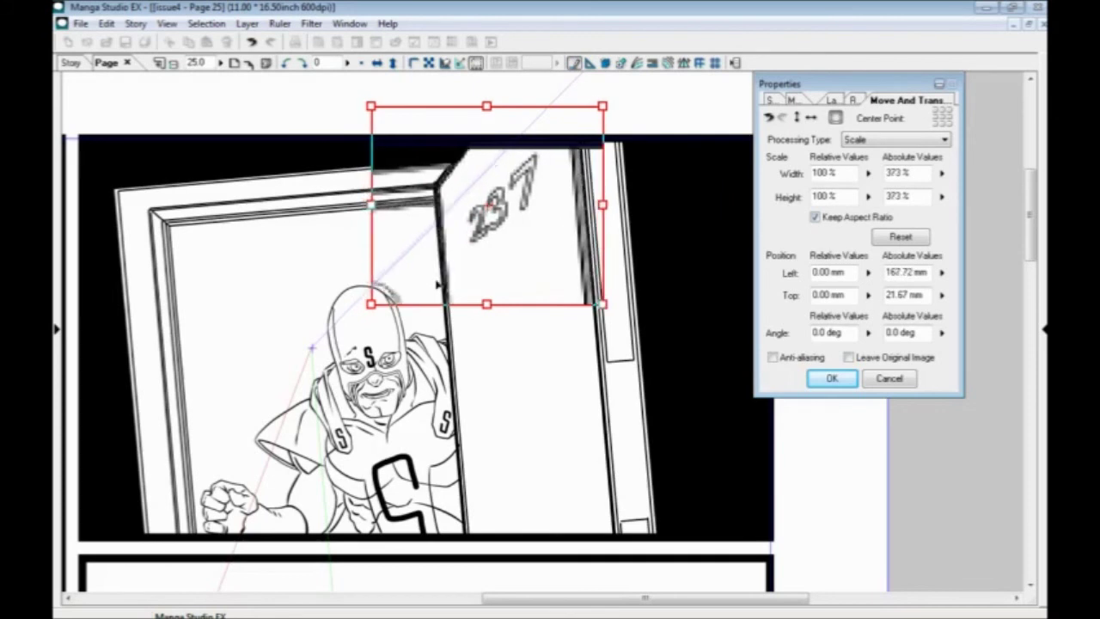
left_click(821, 382)
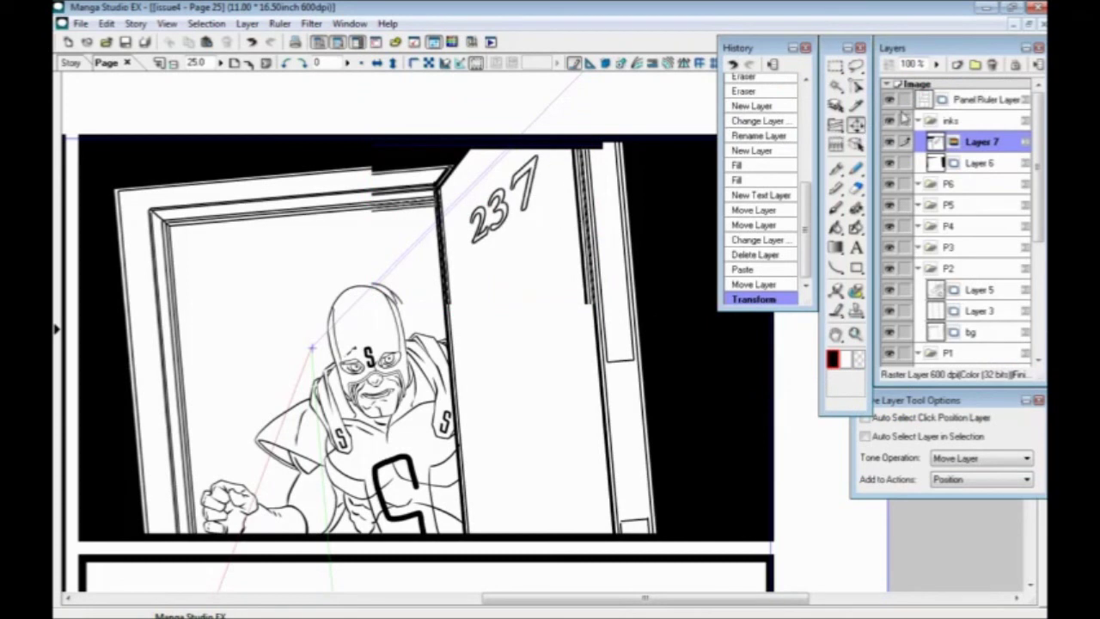
Step: Lower Layer 7's opacity to 60%, lasso the 237, clear everything outside the selection, and deselect
left_click(937, 66)
left_click_drag(938, 72, 938, 89)
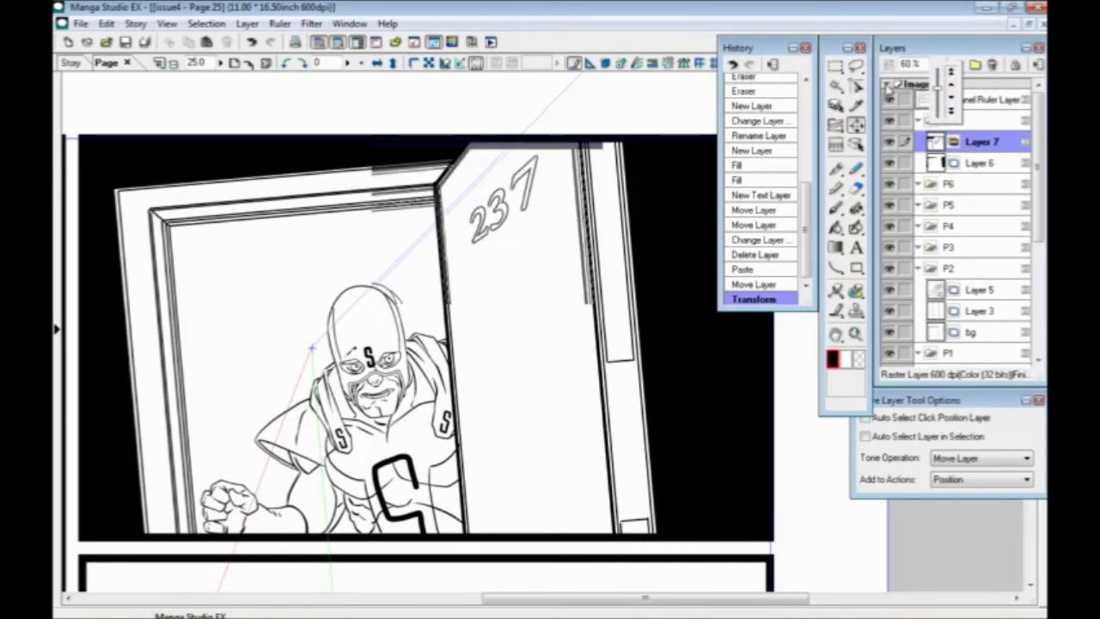
left_click(855, 67)
mouse_move(535, 142)
left_mouse_down()
mouse_move(468, 209)
mouse_move(461, 223)
mouse_move(480, 246)
mouse_move(529, 225)
mouse_move(551, 187)
mouse_move(534, 143)
left_mouse_up()
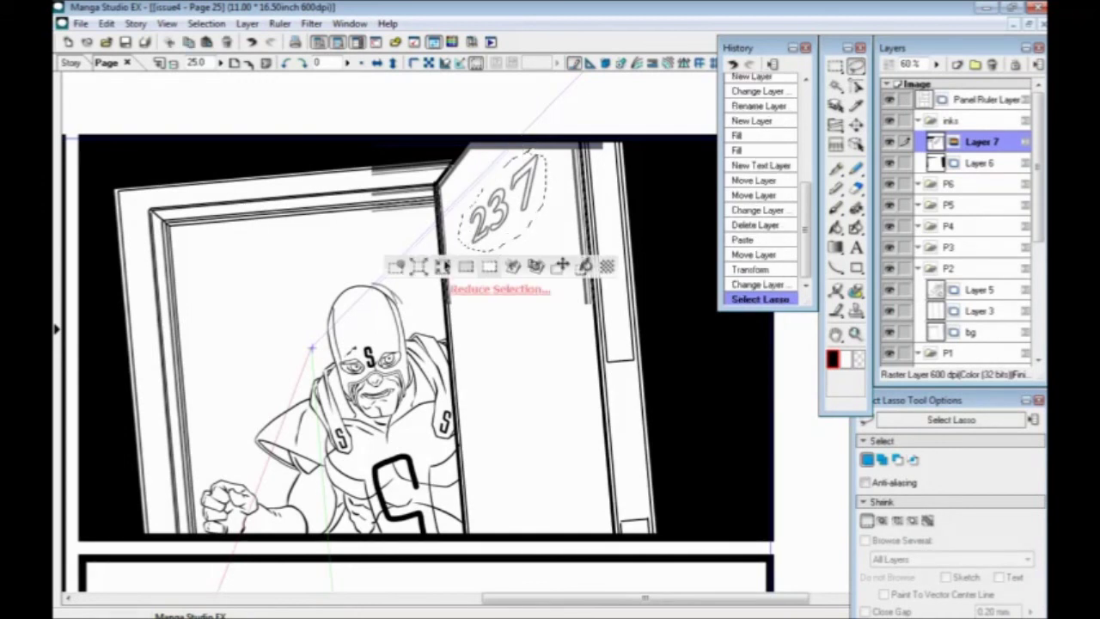
left_click(487, 267)
left_click(396, 267)
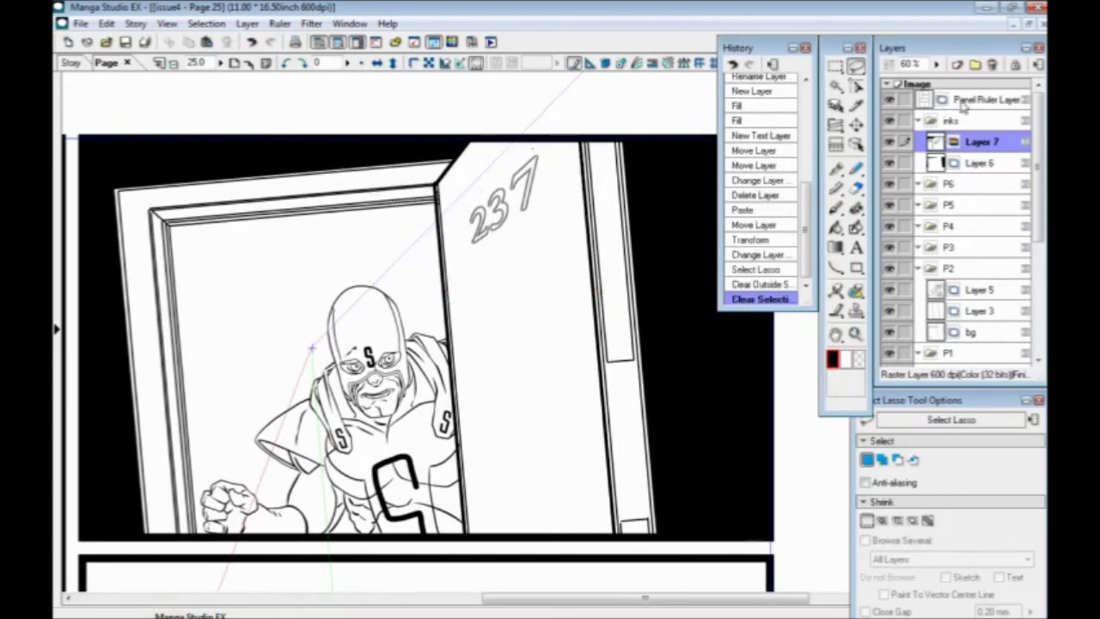
Step: Restore Layer 7's opacity to 100%
left_click(936, 64)
left_click_drag(933, 67, 943, 7)
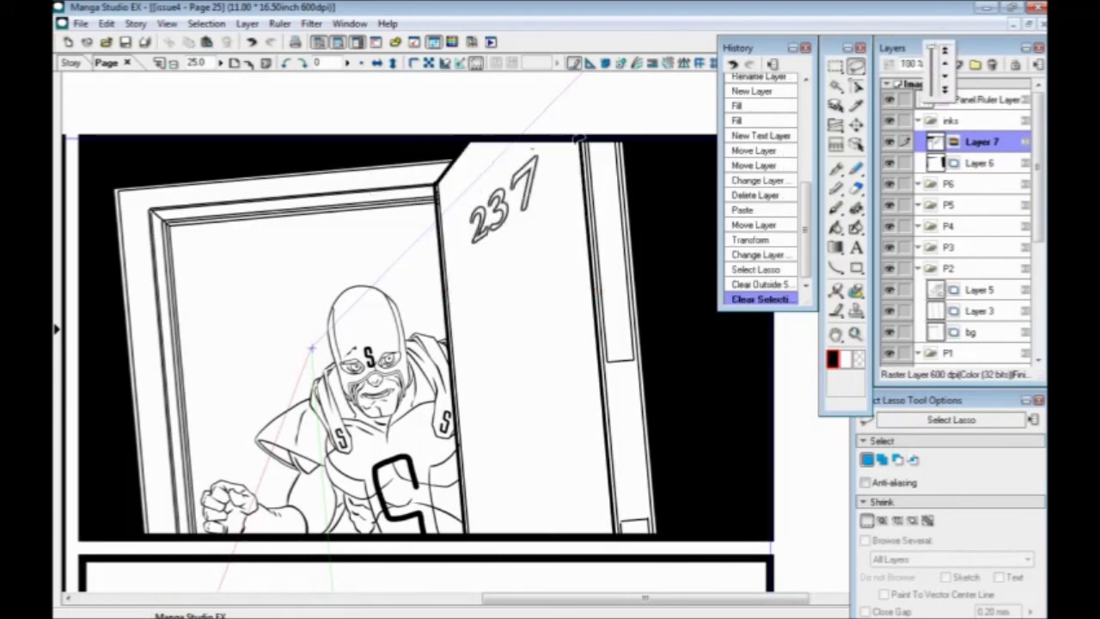
left_click_drag(498, 217, 592, 268)
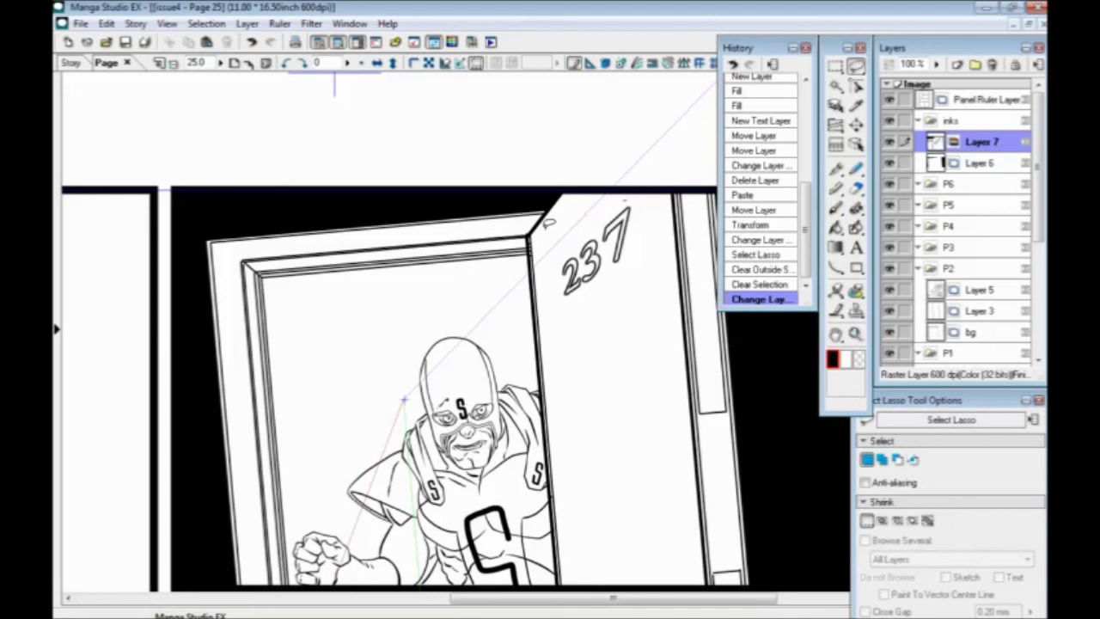
Step: Review the settings of the user template The Standard 600dpi BOARD and create a new single page from it
left_click(81, 24)
mouse_move(88, 43)
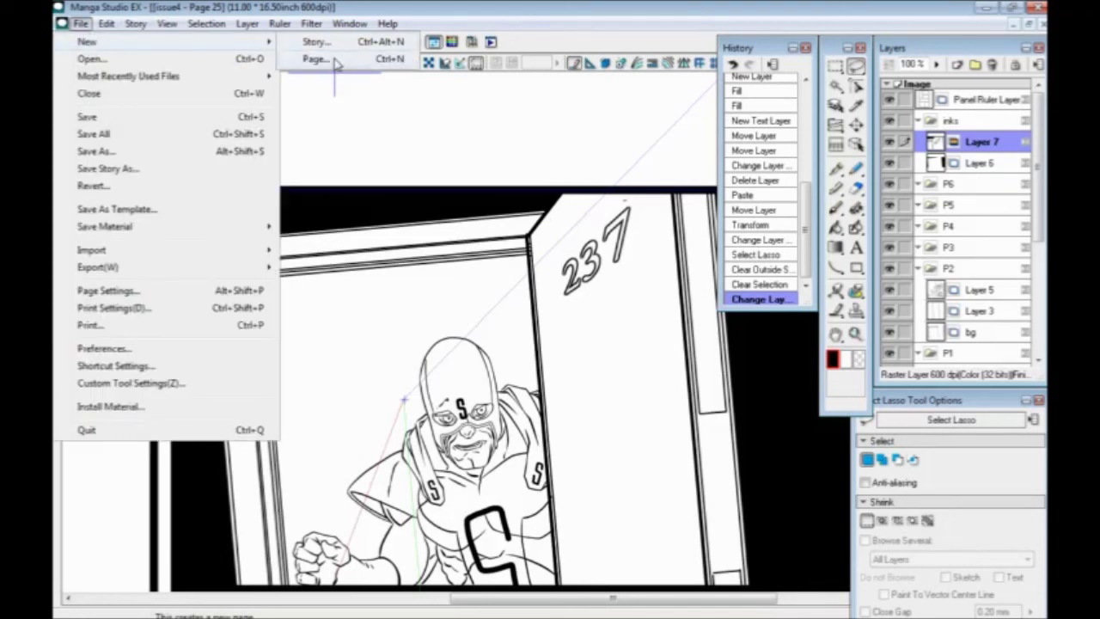
left_click(333, 58)
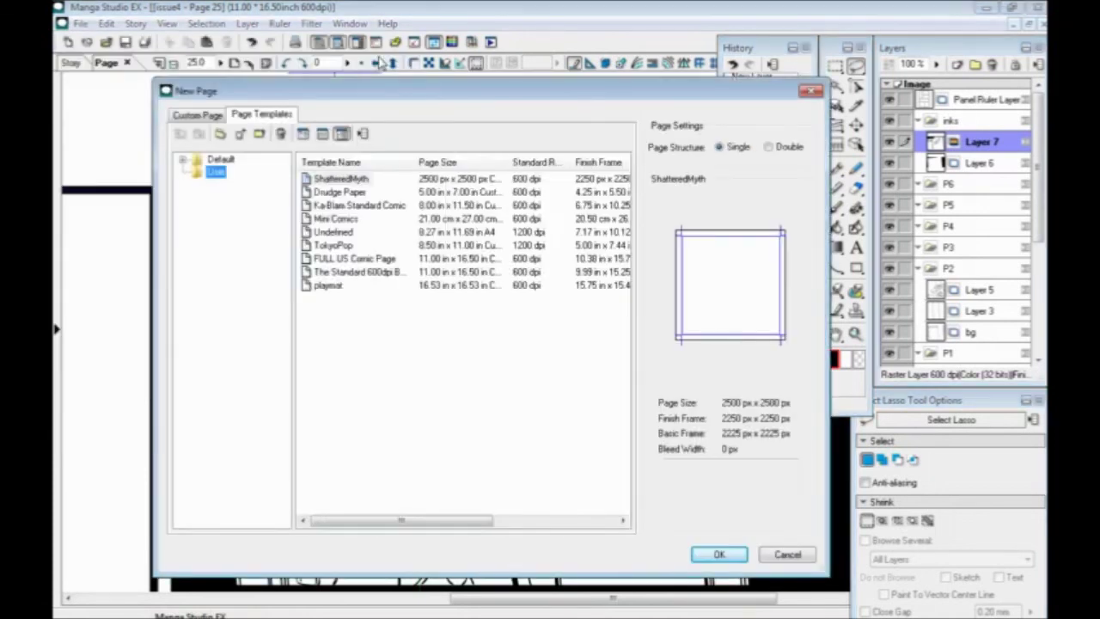
left_click(369, 274)
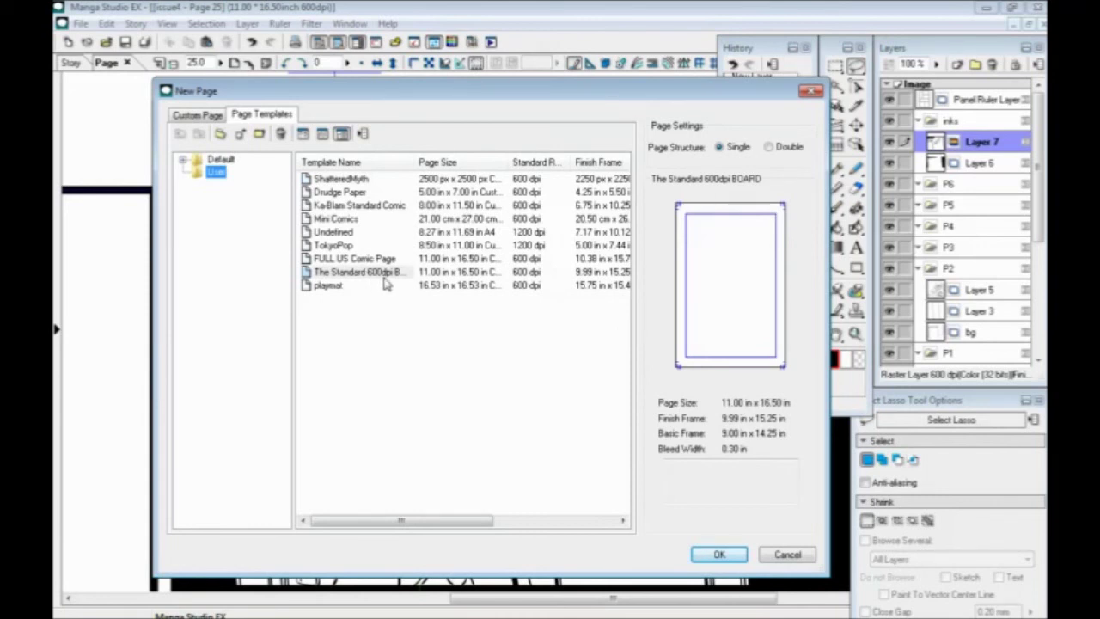
double_click(367, 272)
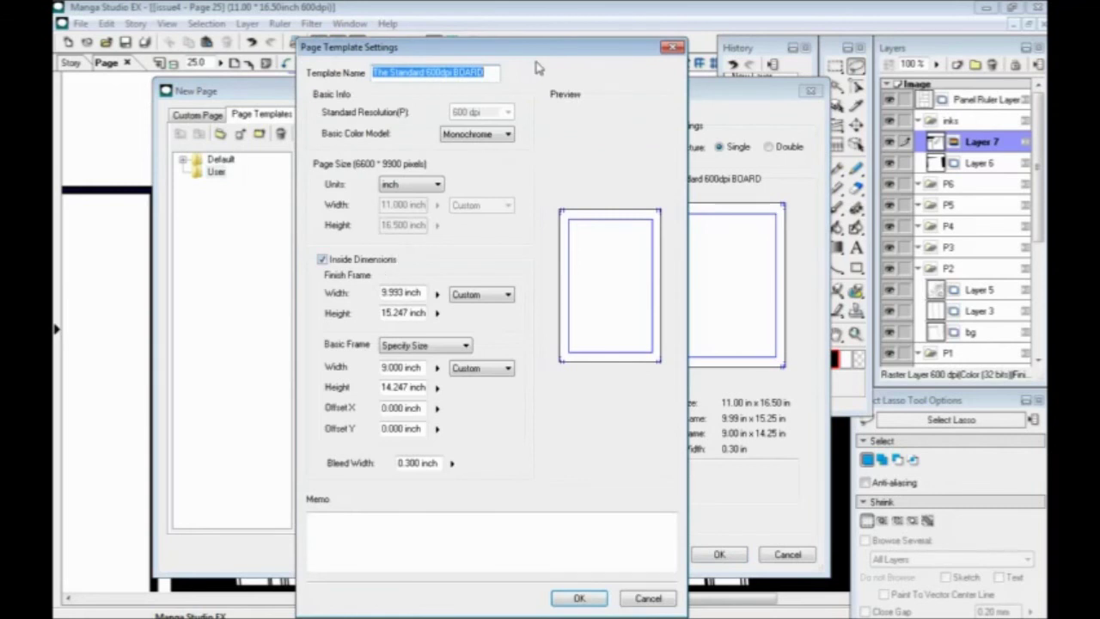
left_click_drag(542, 50, 574, 23)
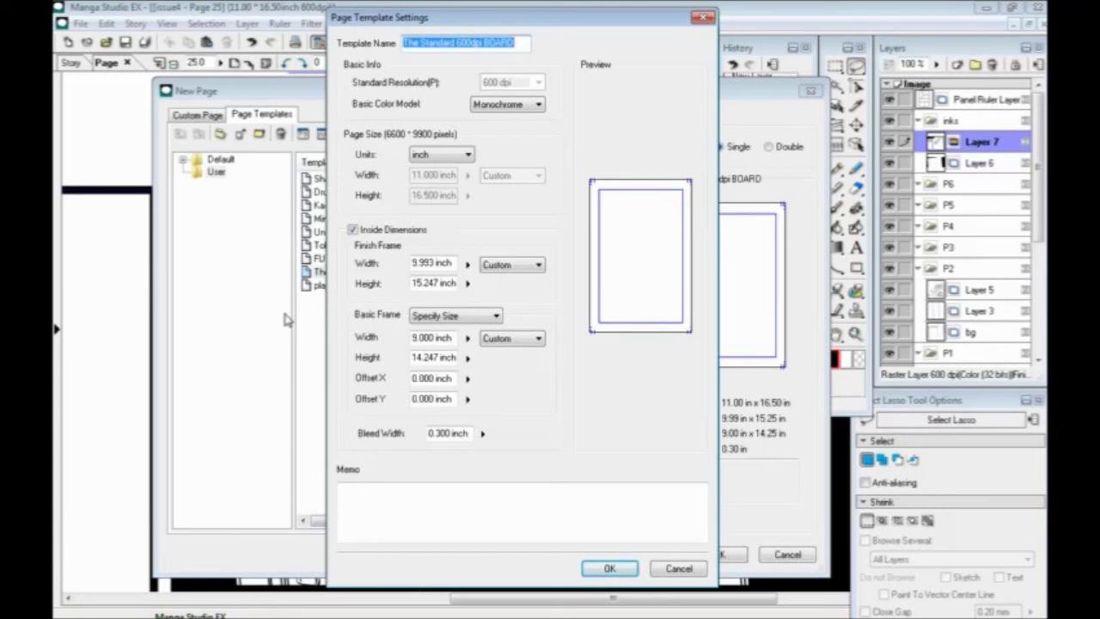
left_click(619, 569)
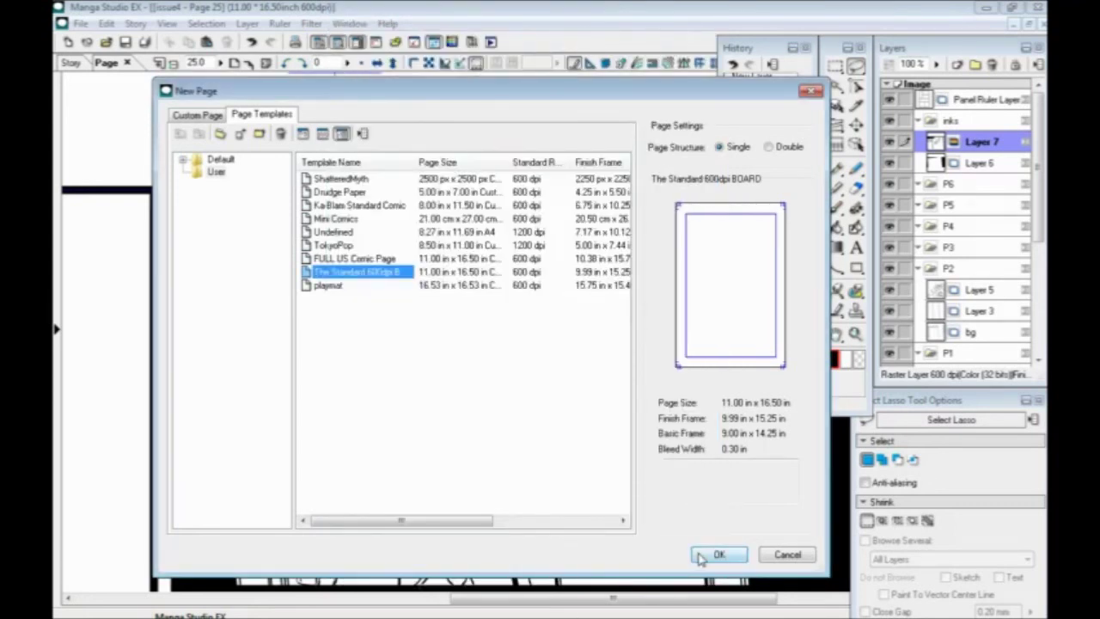
left_click(701, 556)
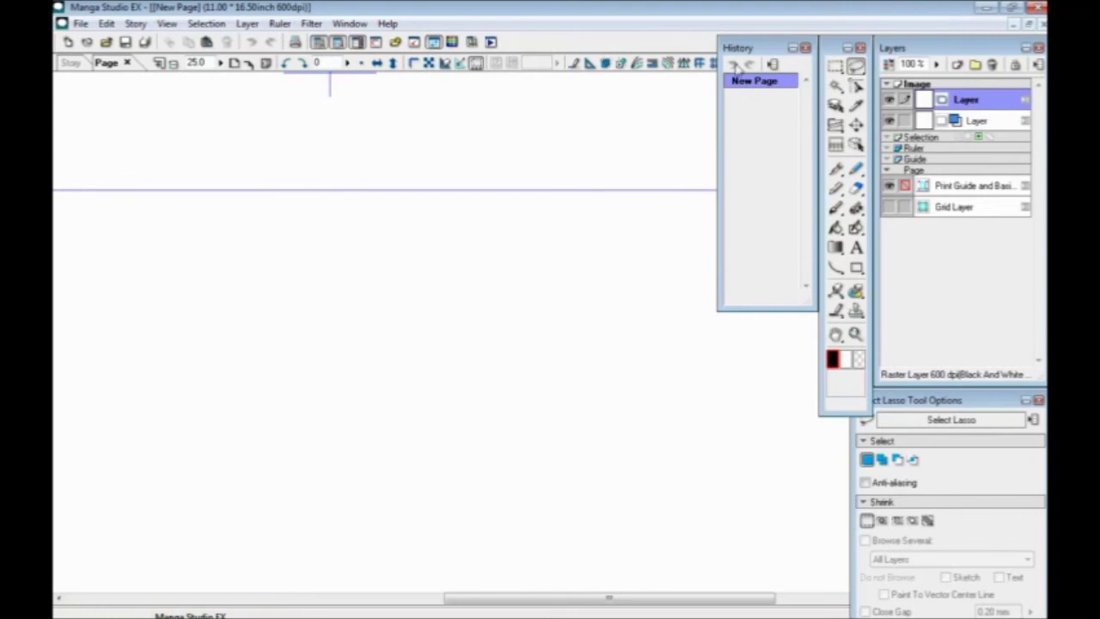
Step: Add a Panel Ruler Layer to the new page
scroll(706, 173, "down", 2)
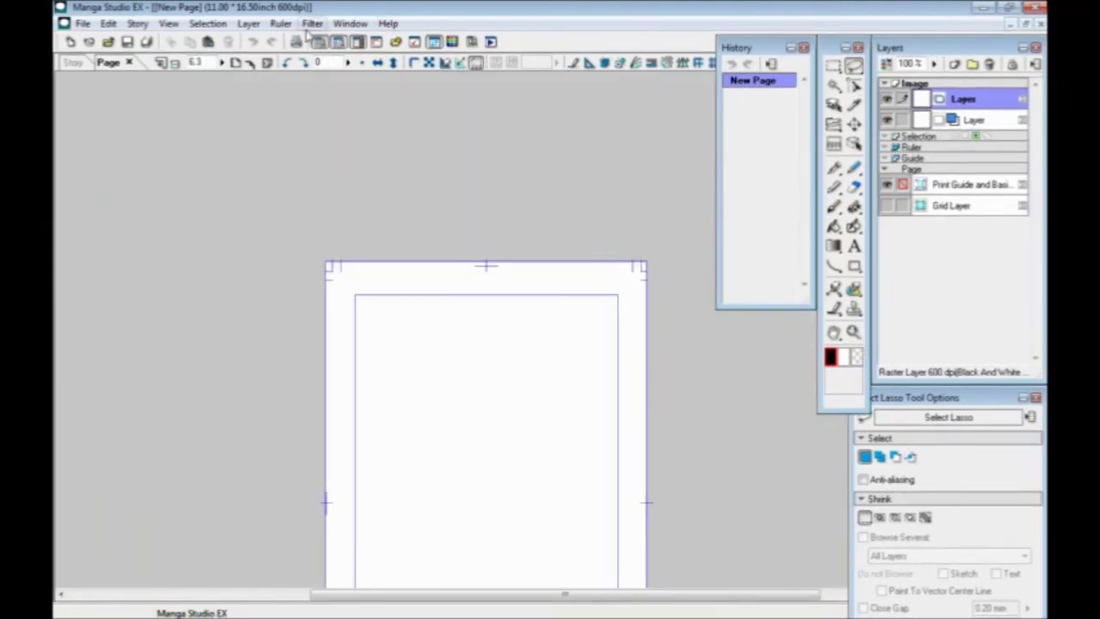
left_click(955, 64)
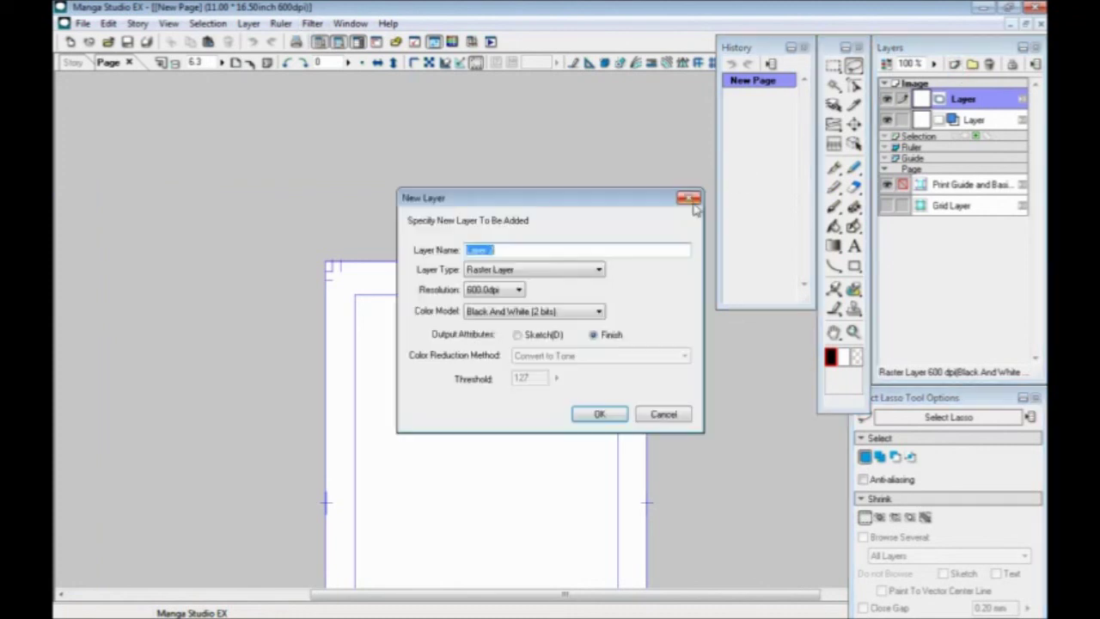
left_click(535, 272)
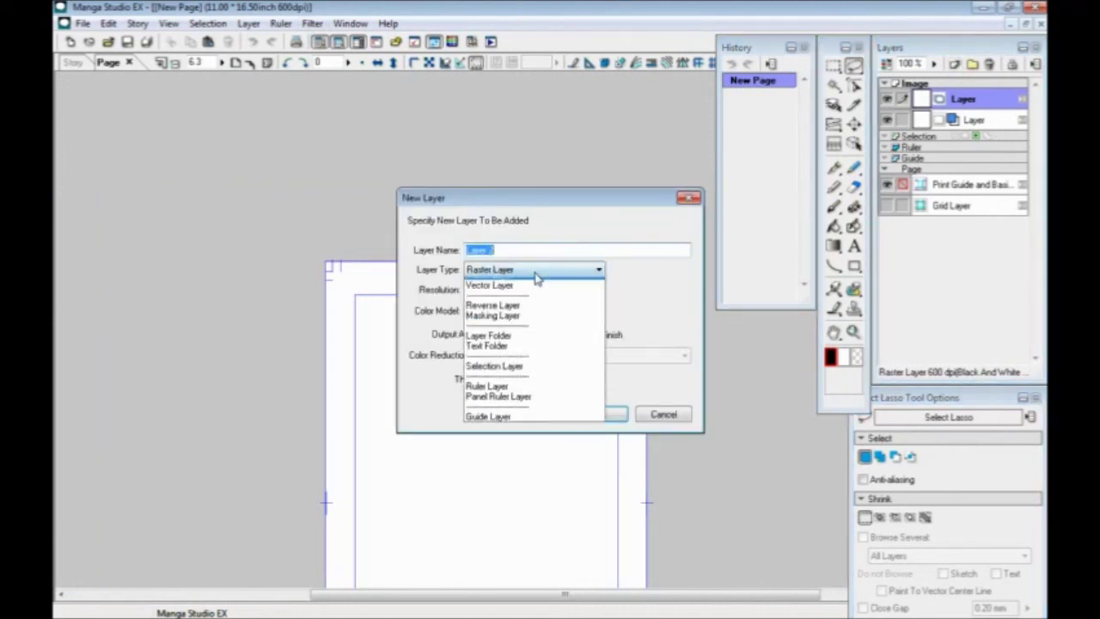
left_click(543, 404)
left_click(607, 415)
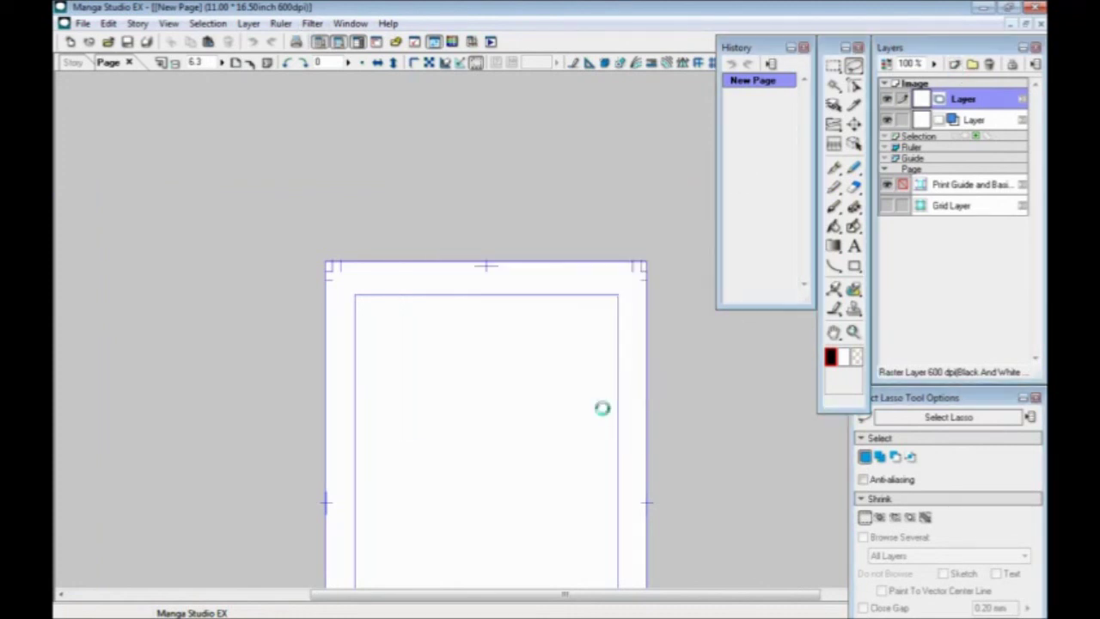
Step: Cut the page's panel frame with a slightly slanted horizontal gutter near its upper end using the Panel Ruler Cutter
left_click(834, 144)
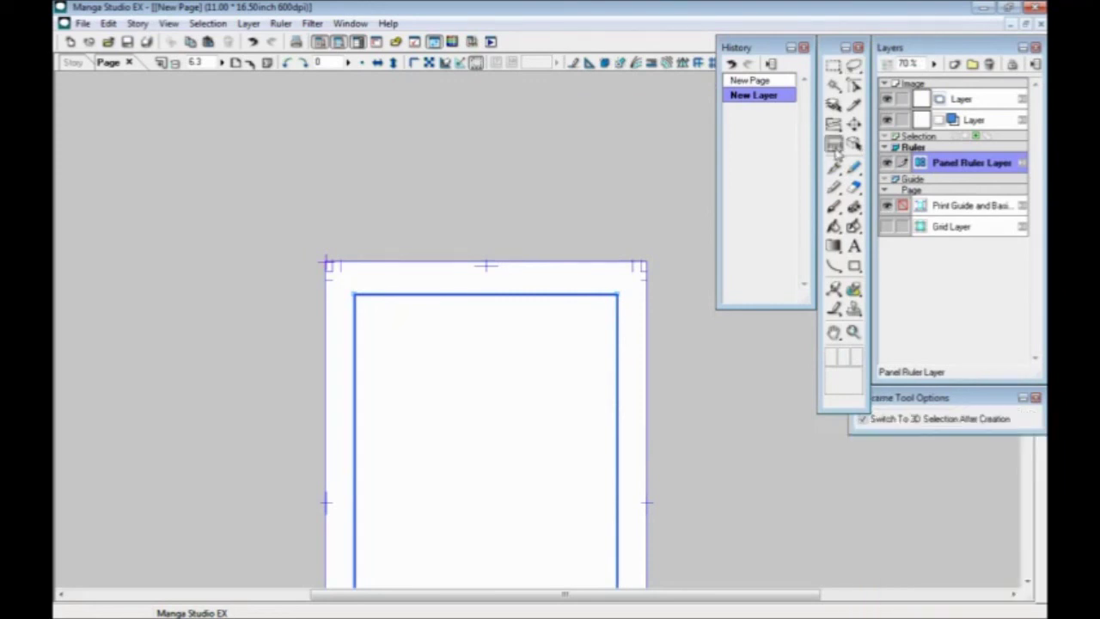
left_click(833, 125)
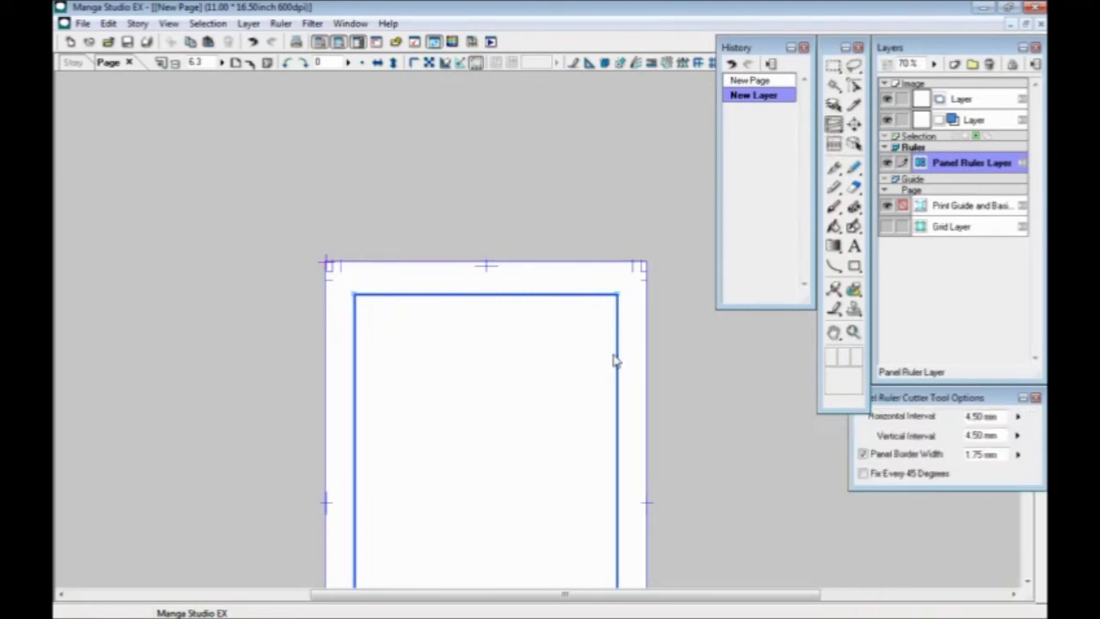
left_click_drag(614, 354, 354, 366)
left_click_drag(903, 398, 807, 428)
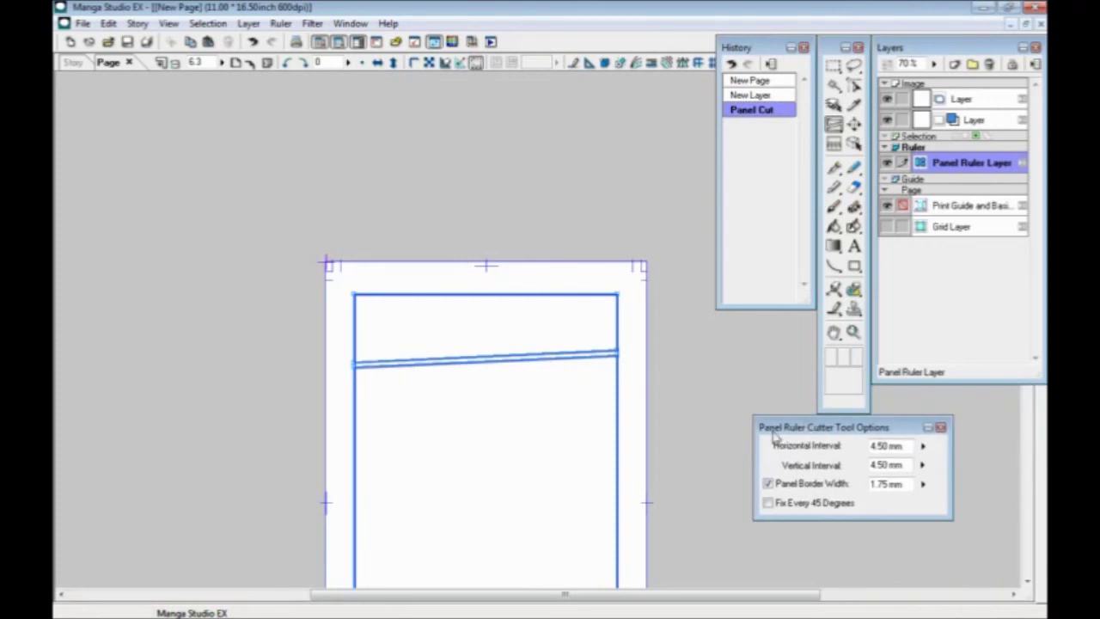